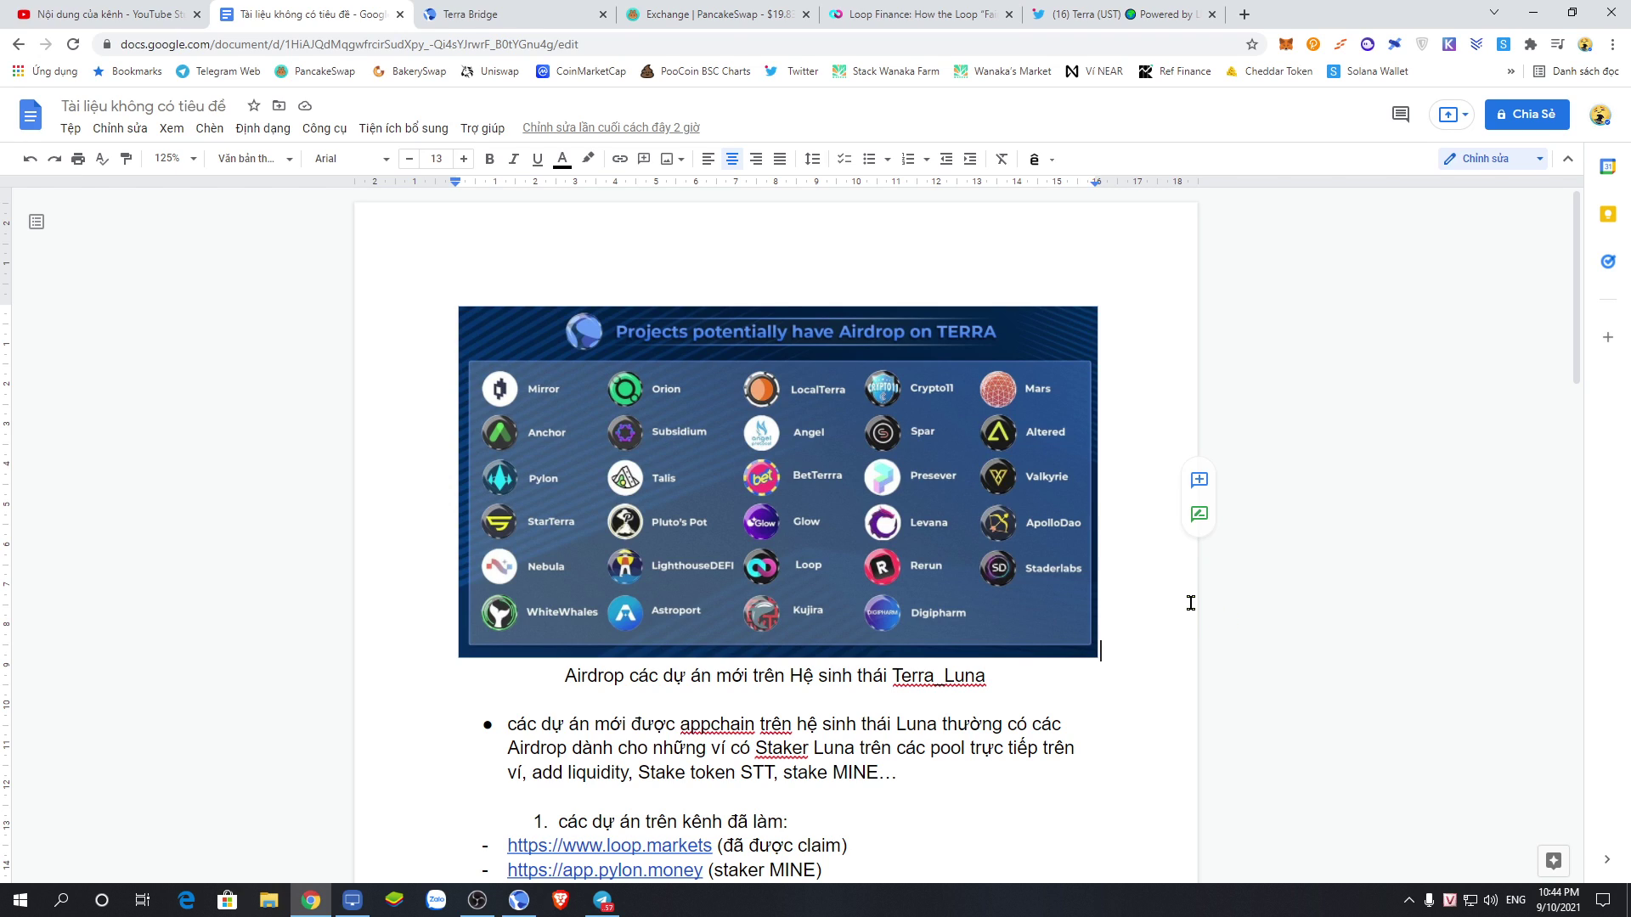
- Review the Terra airdrop project image and intro paragraph in the document, selecting the words "Staker Luna"
scroll(1206, 596, down, 1)
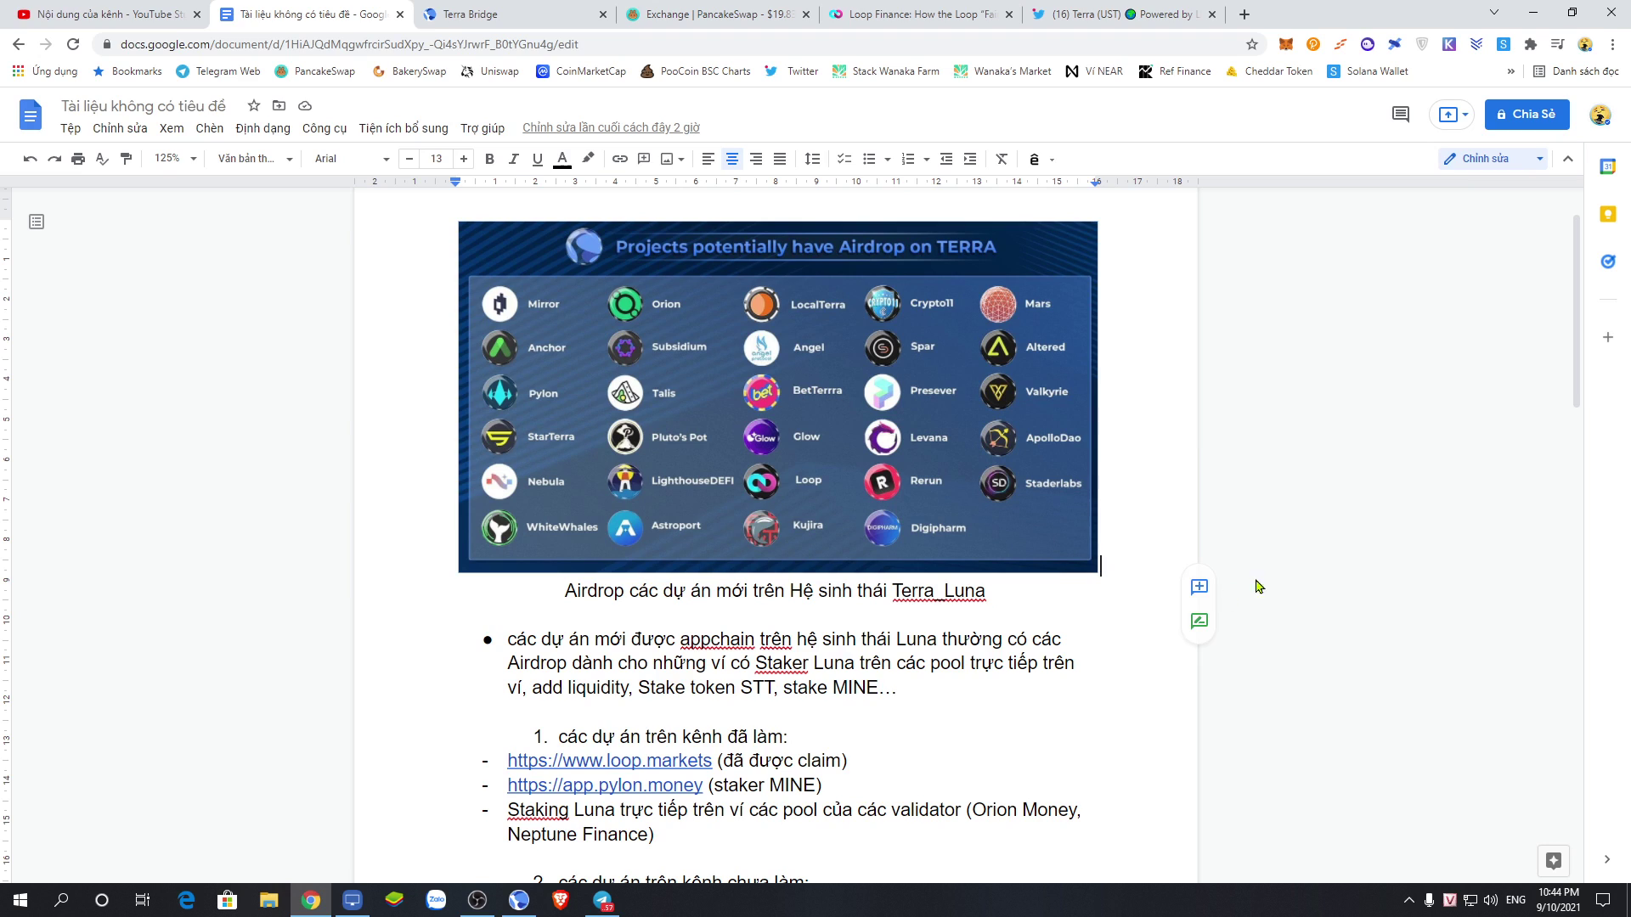
scroll(1257, 554, up, 1)
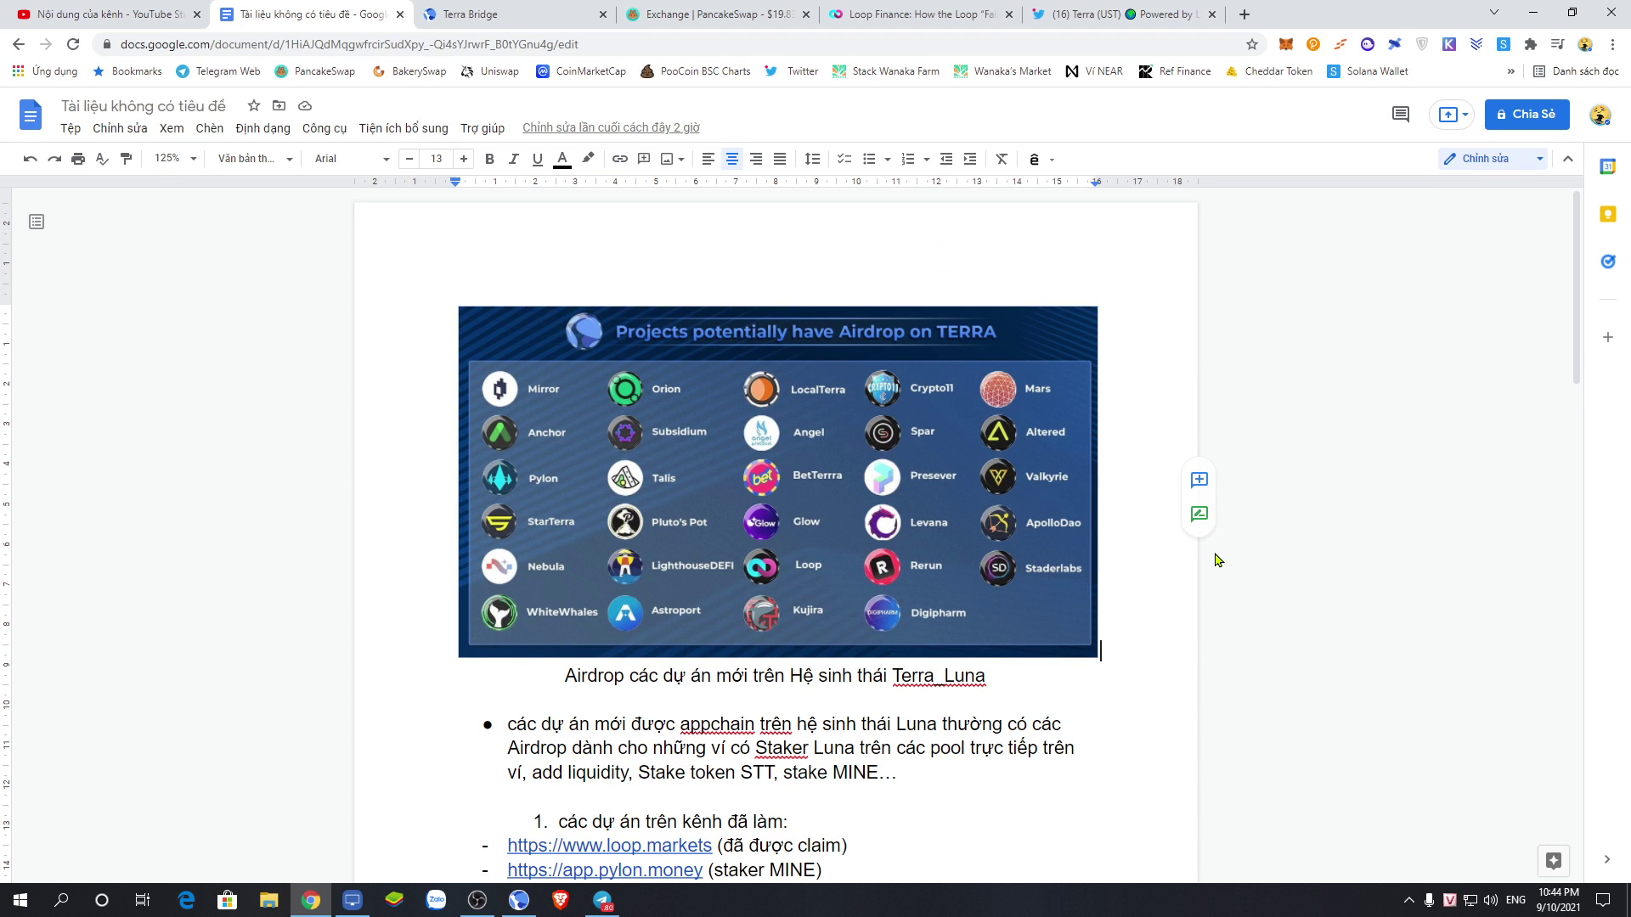
scroll(1212, 601, down, 2)
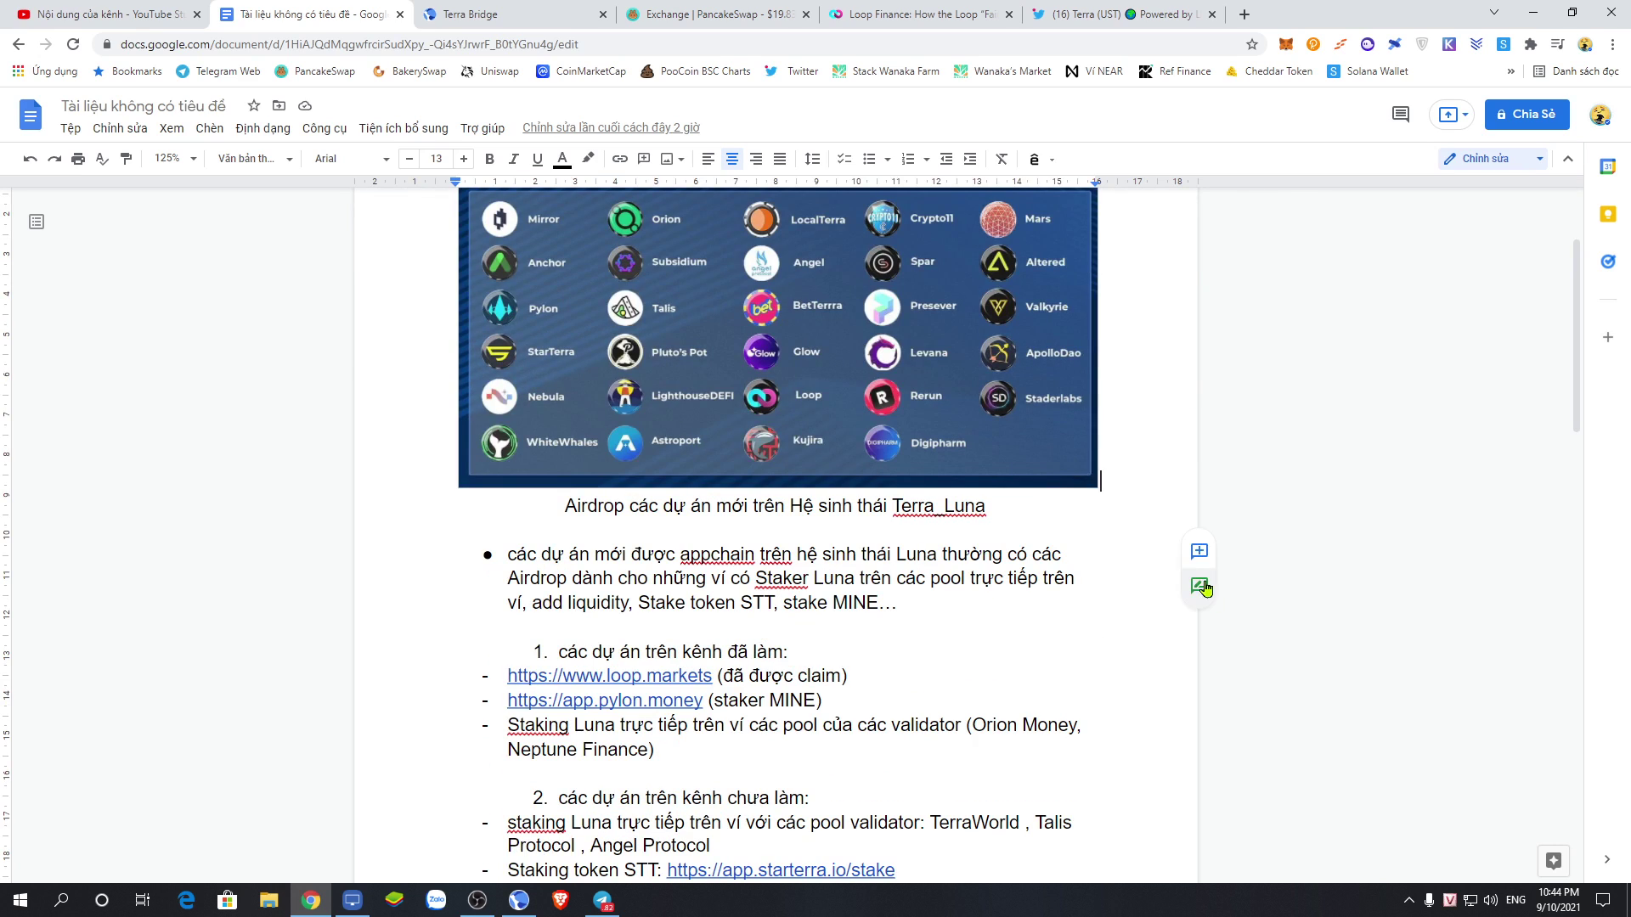
scroll(1203, 586, up, 1)
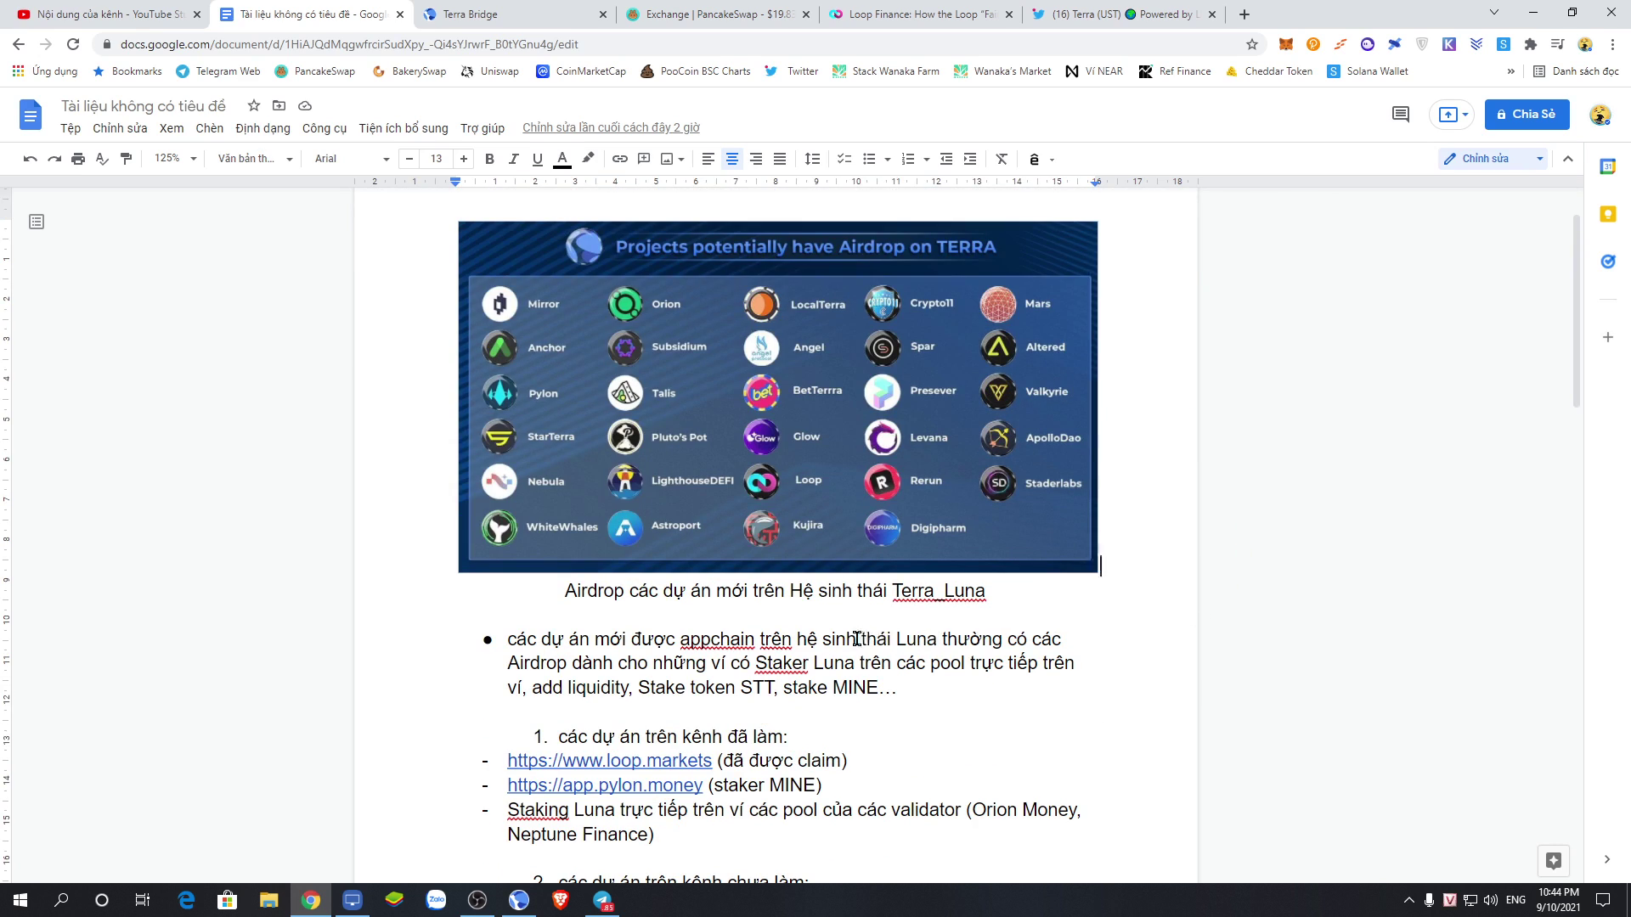
drag(754, 663, 861, 662)
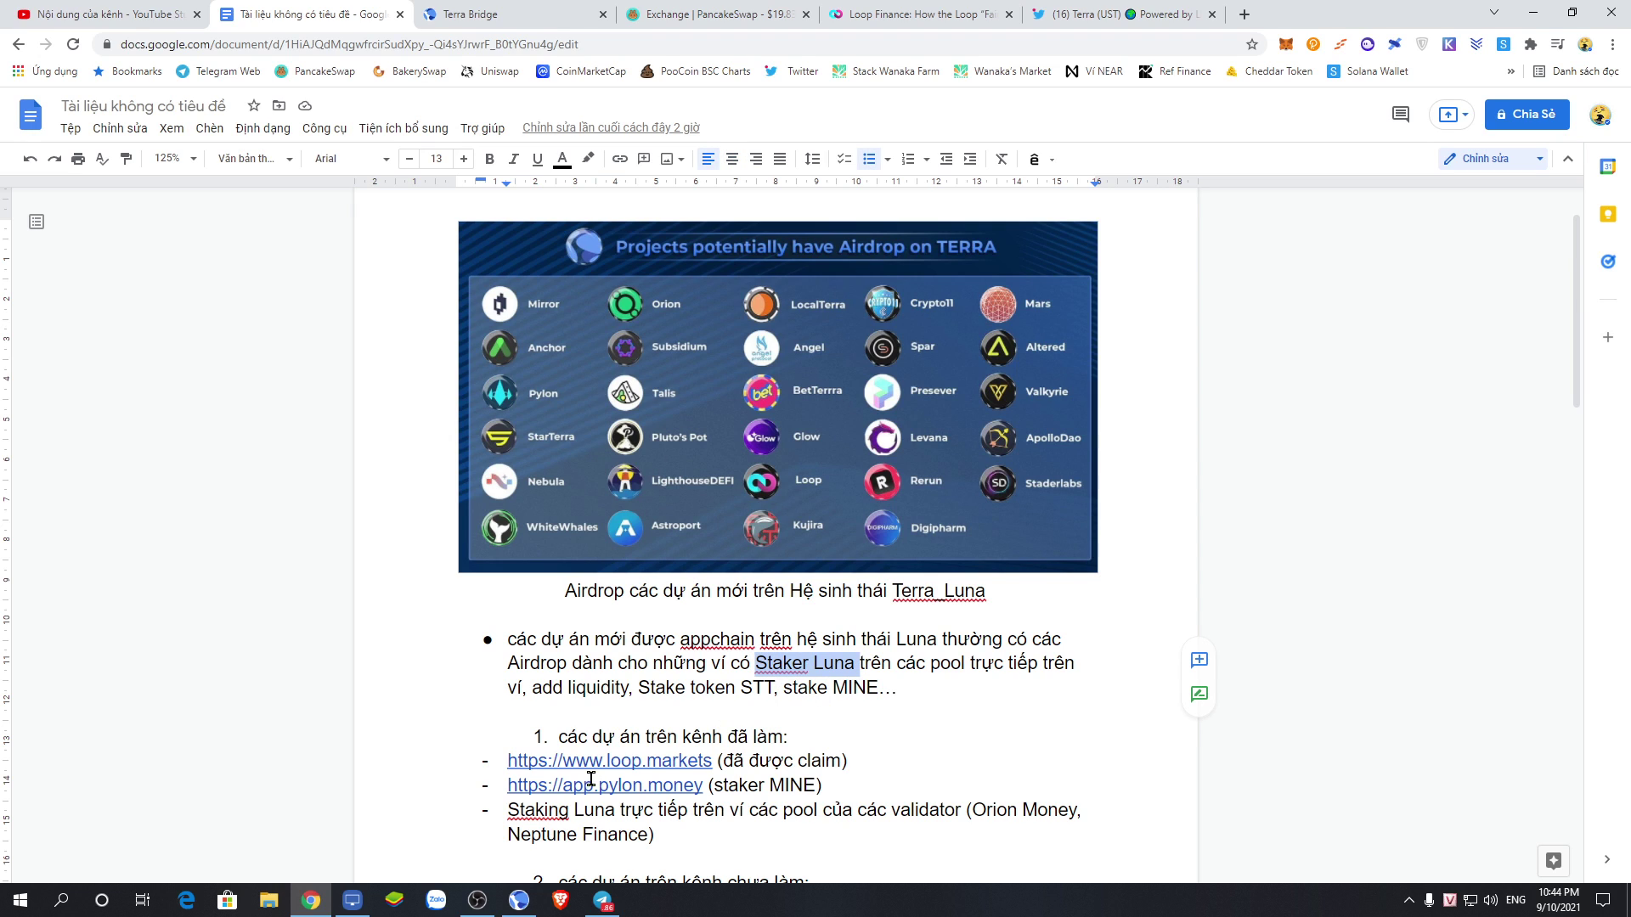
- Switch to Terra Station, view the Staking page with its delegations and validator list, and return to the document
click(524, 906)
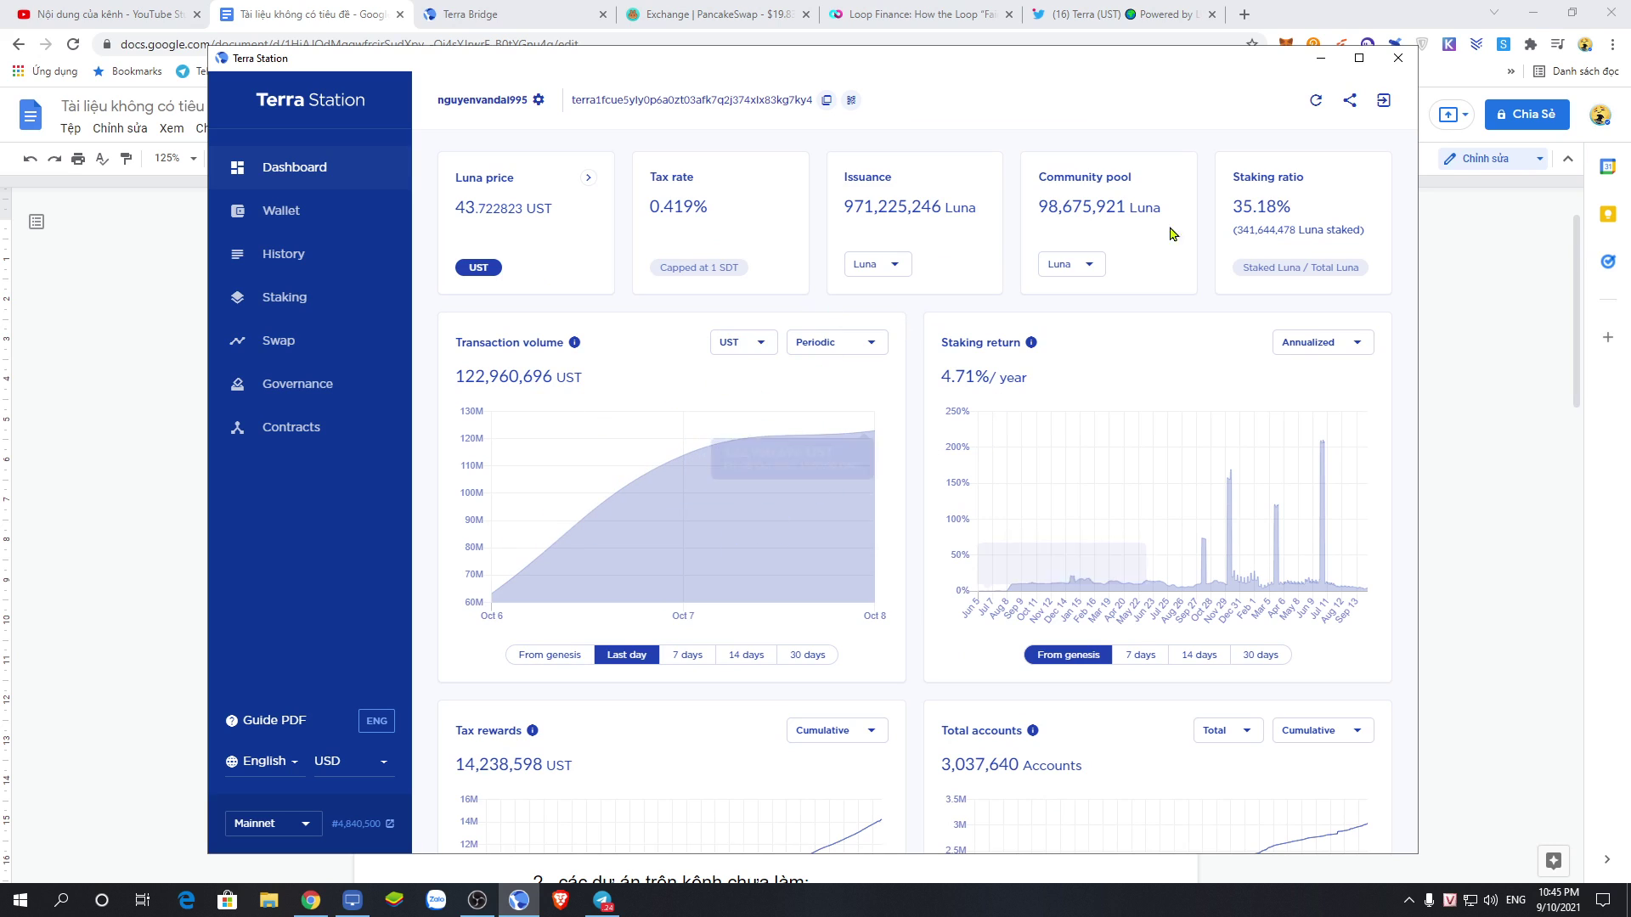
click(294, 299)
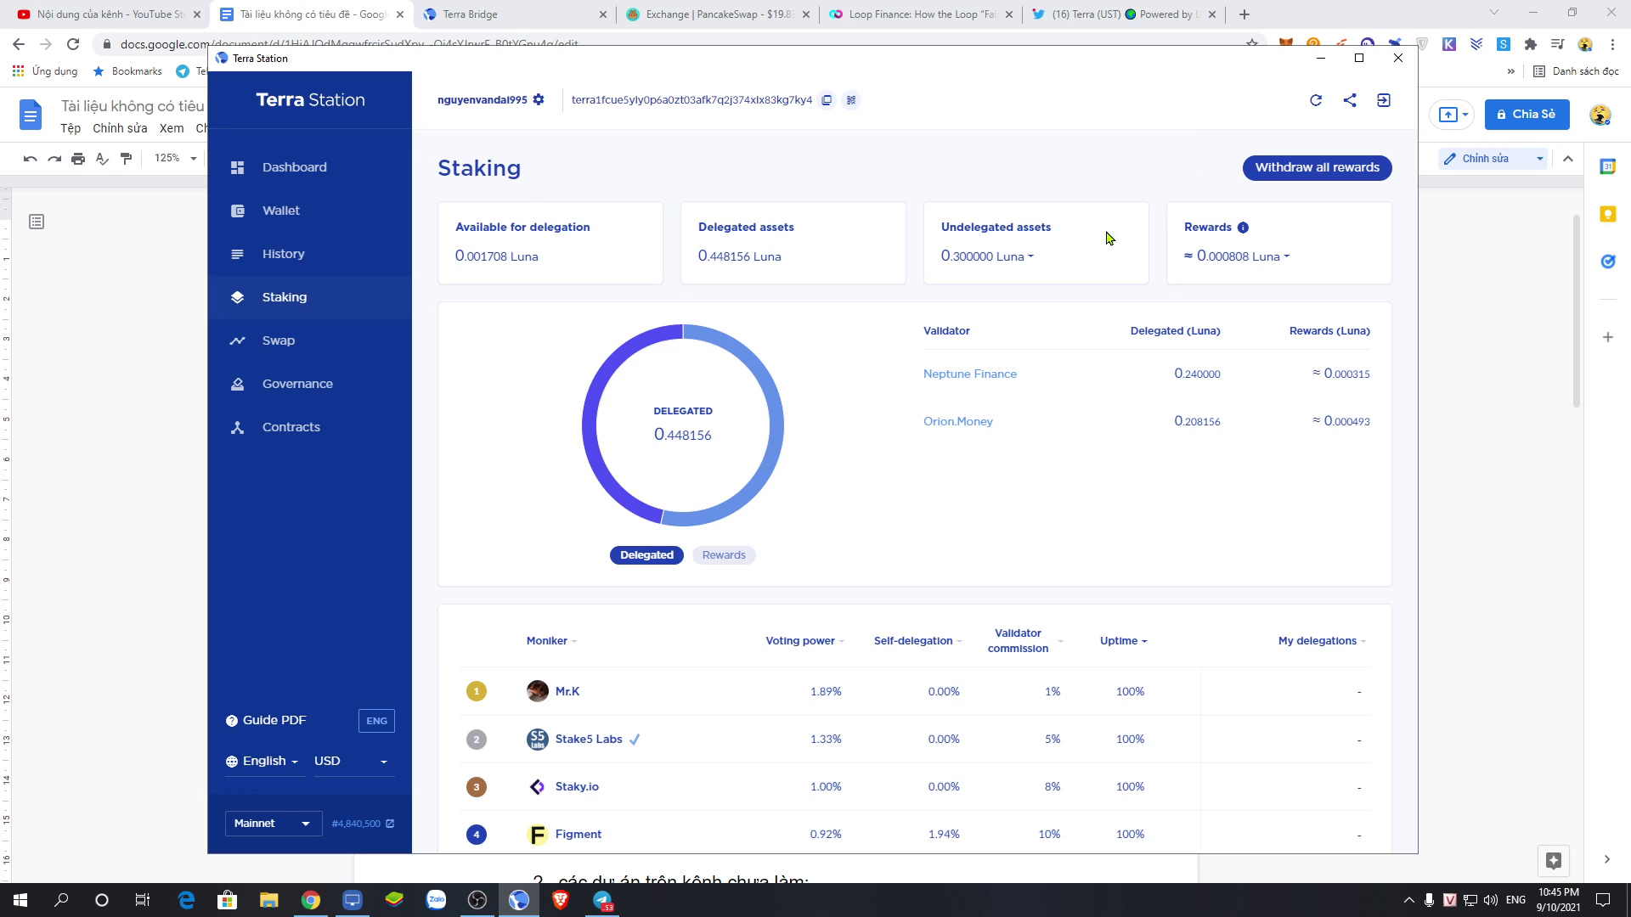
mouse_move(612, 397)
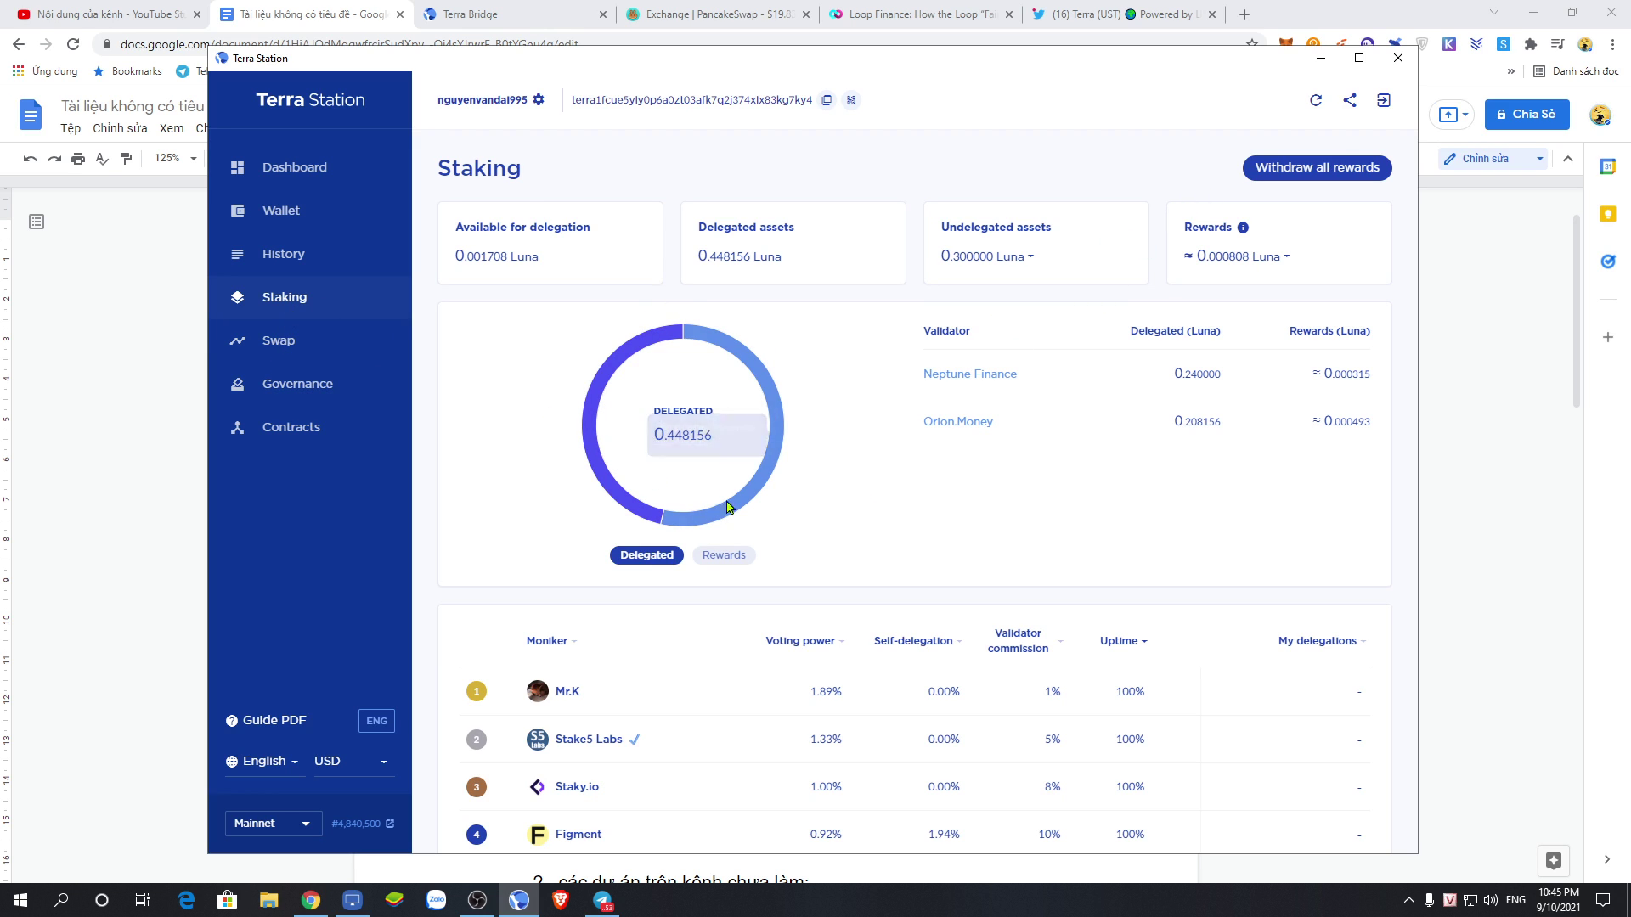
scroll(718, 509, down, 4)
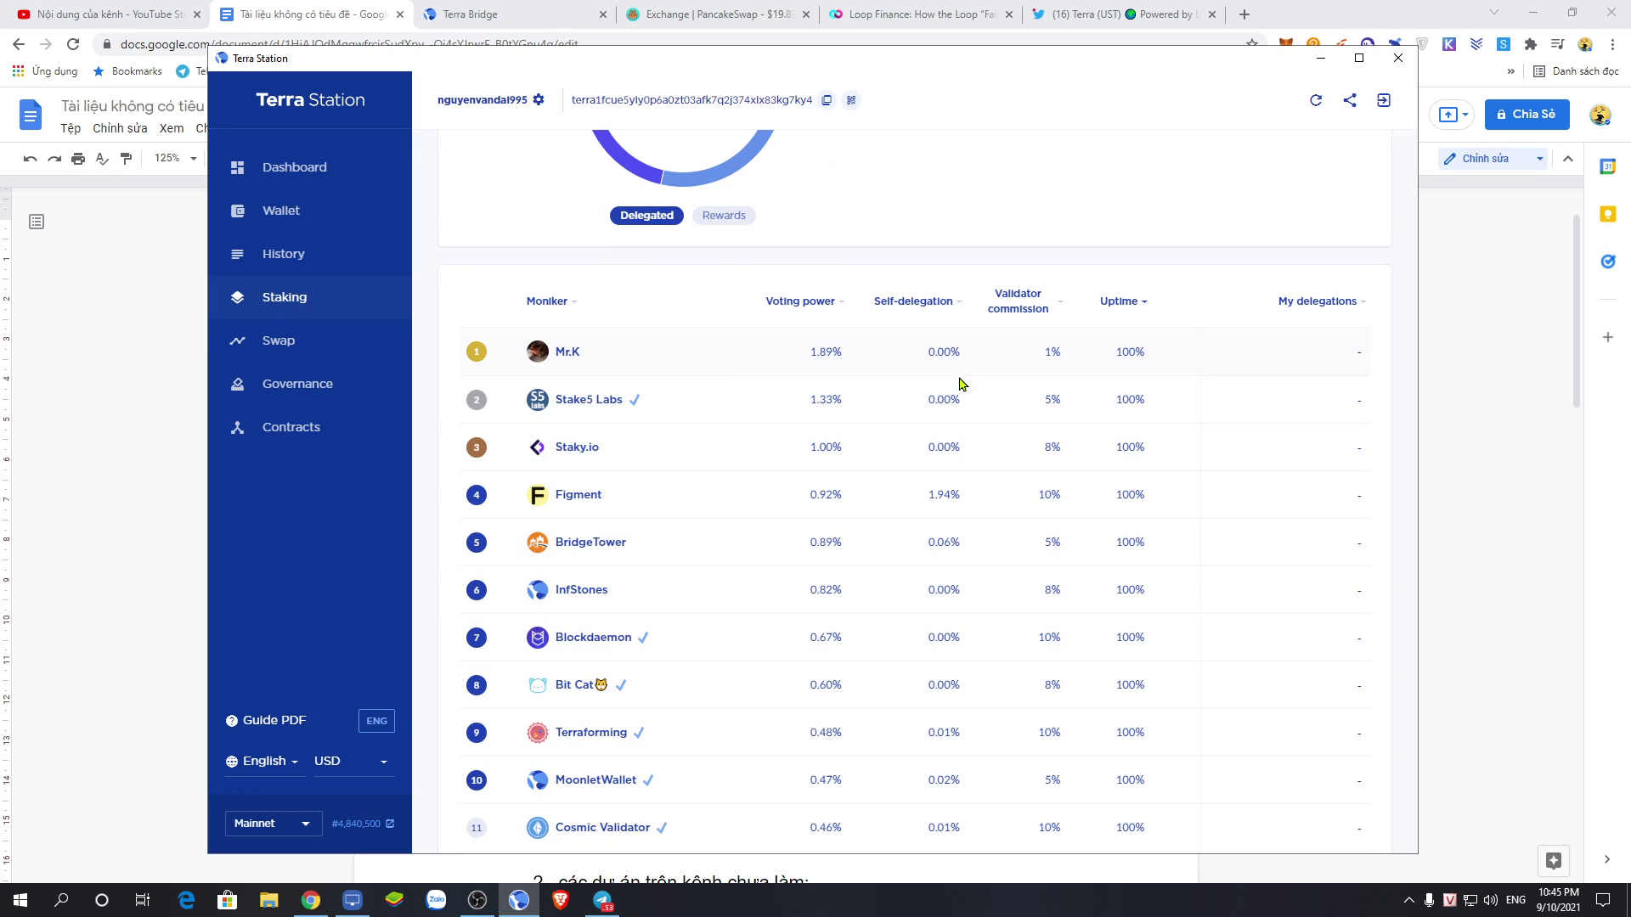
click(1505, 416)
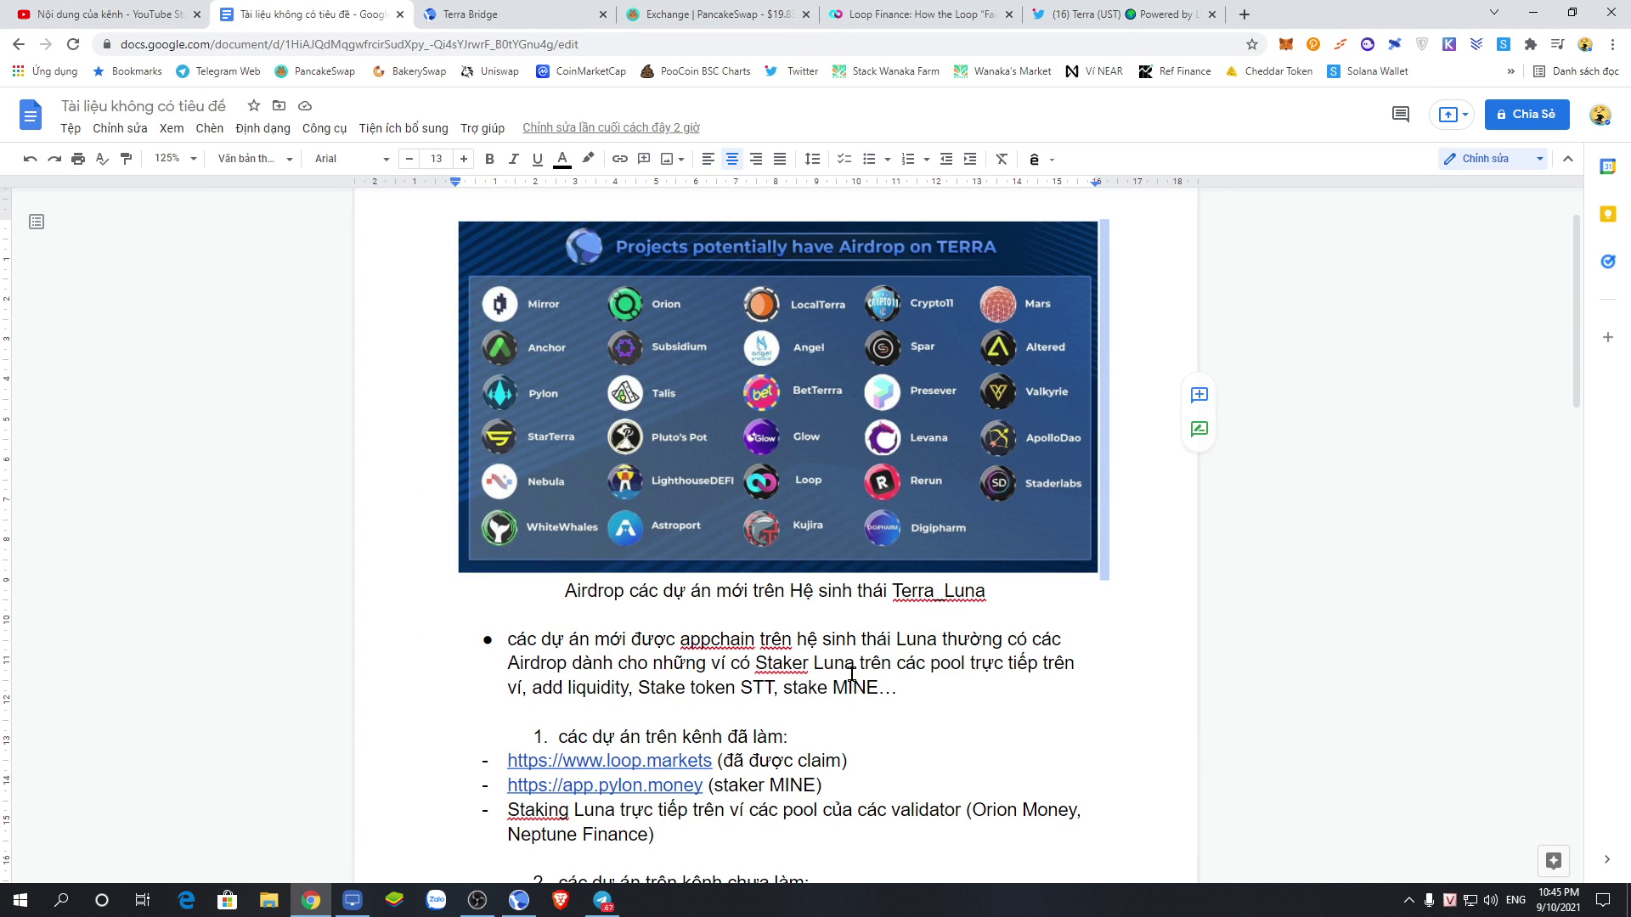
- Point out the "add liquidity" and "stake MINE…" conditions and the app.pylon.money entry by selecting their text
drag(528, 692, 629, 690)
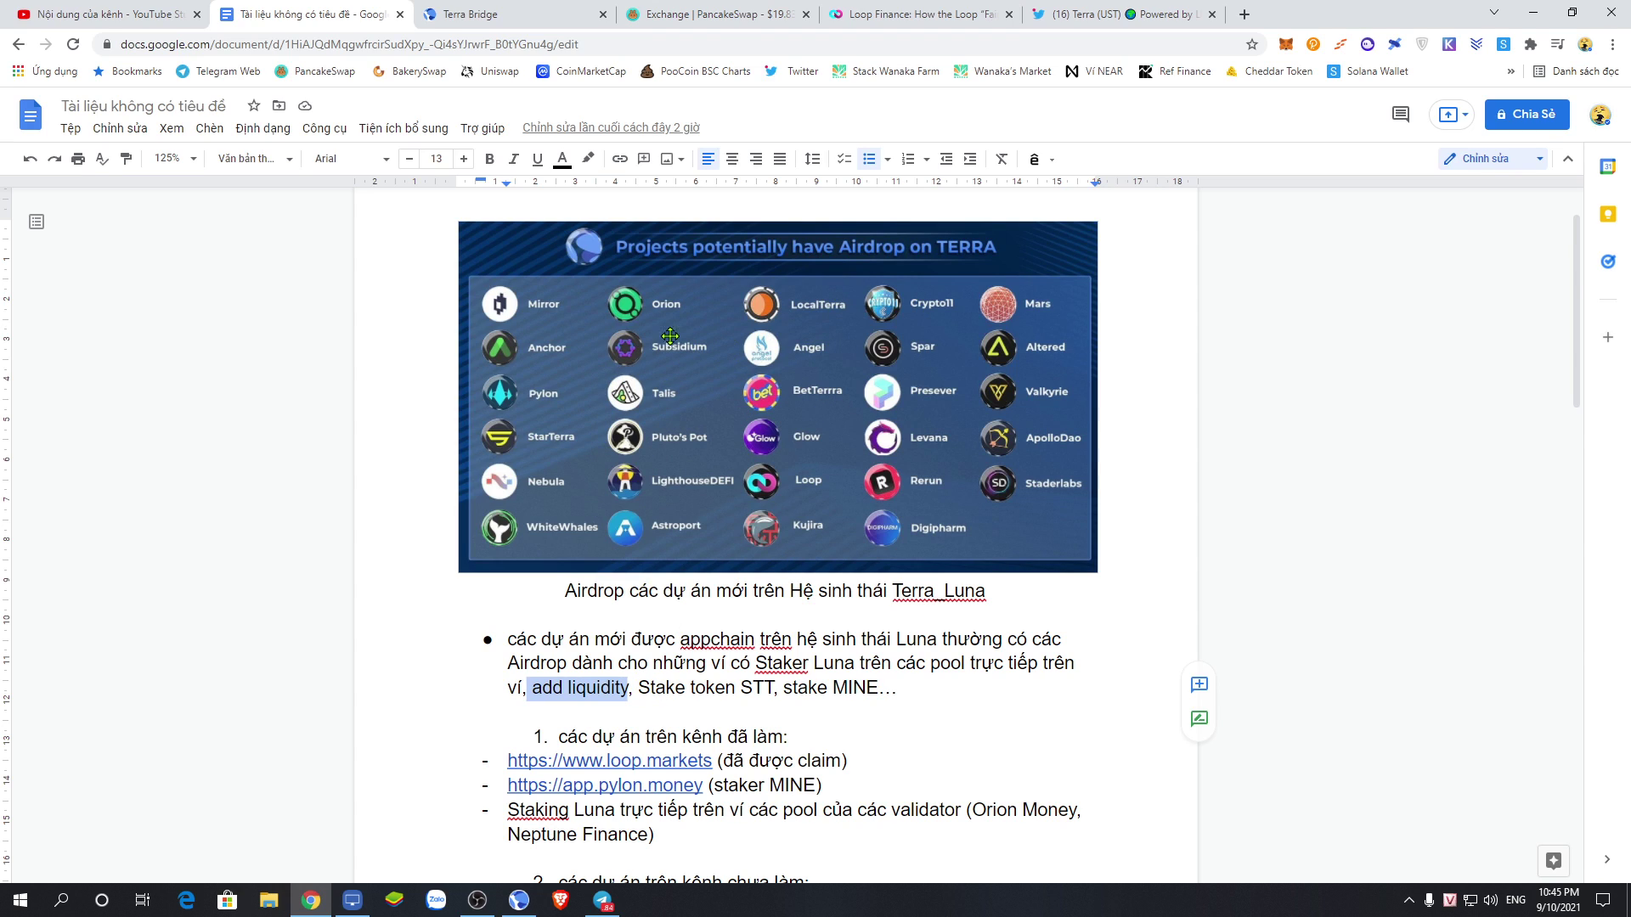
drag(779, 690, 941, 701)
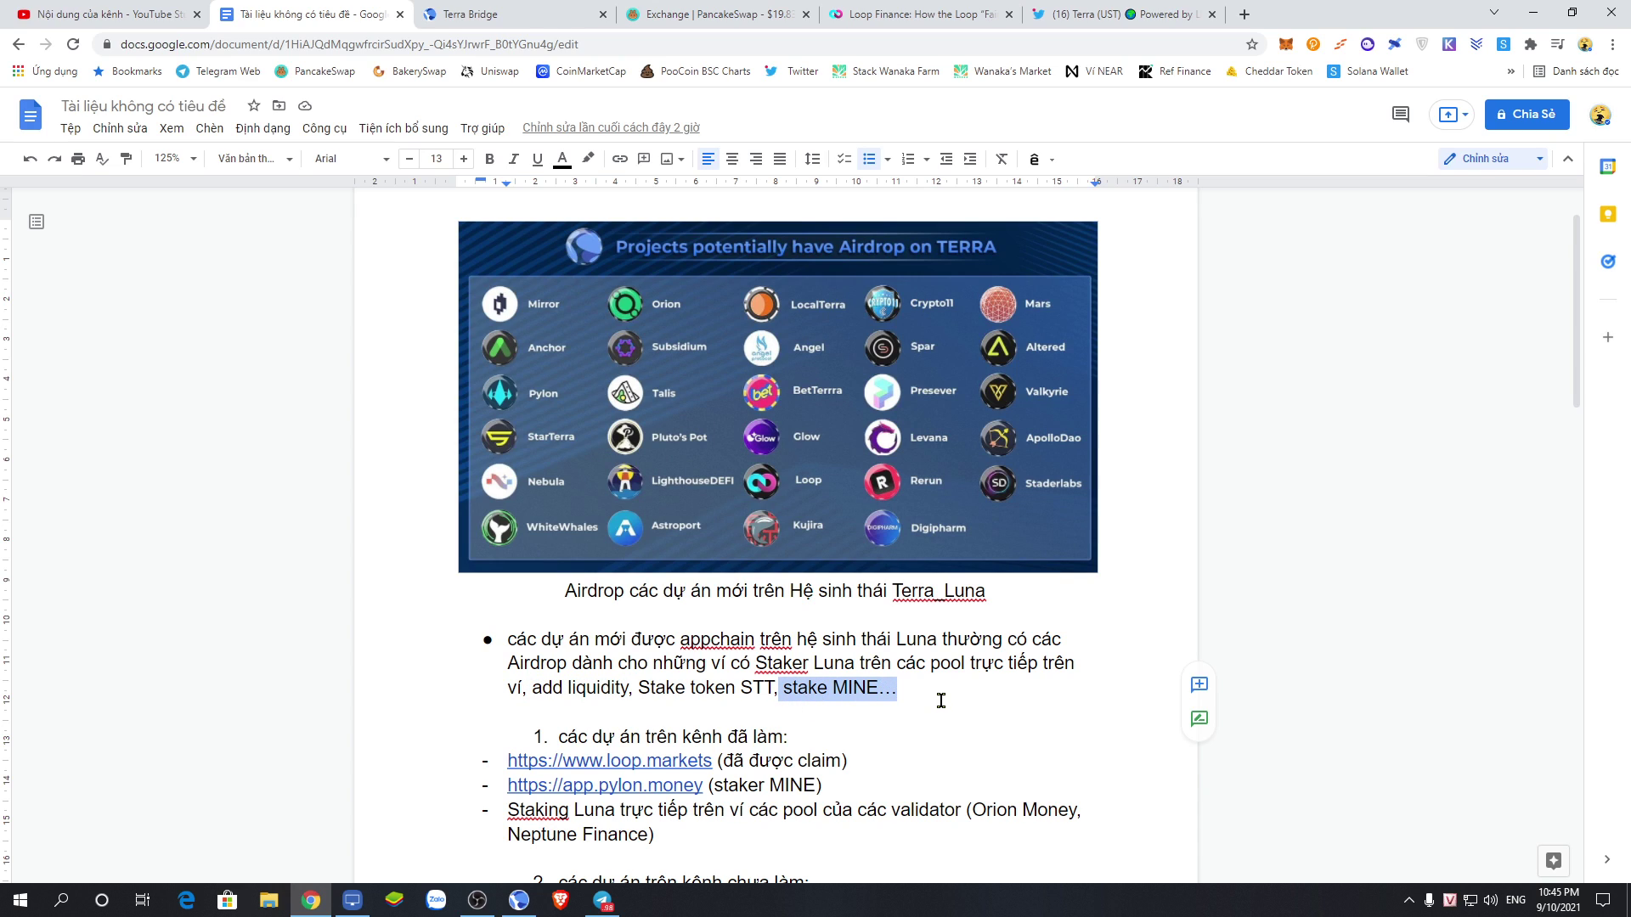
click(996, 701)
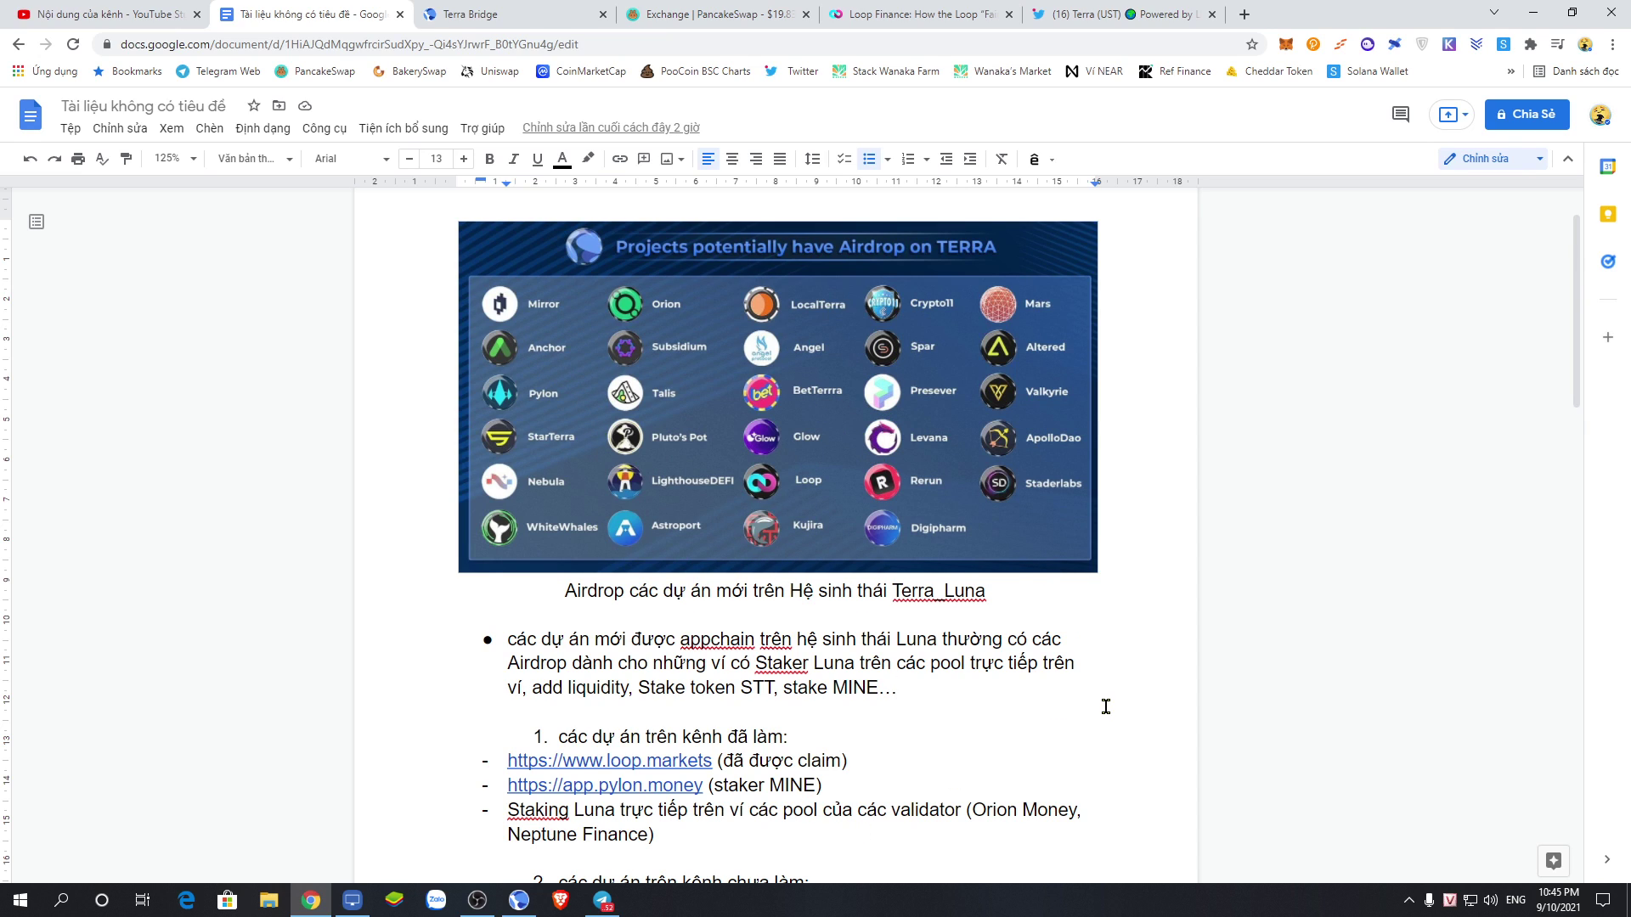
scroll(1106, 707, down, 1)
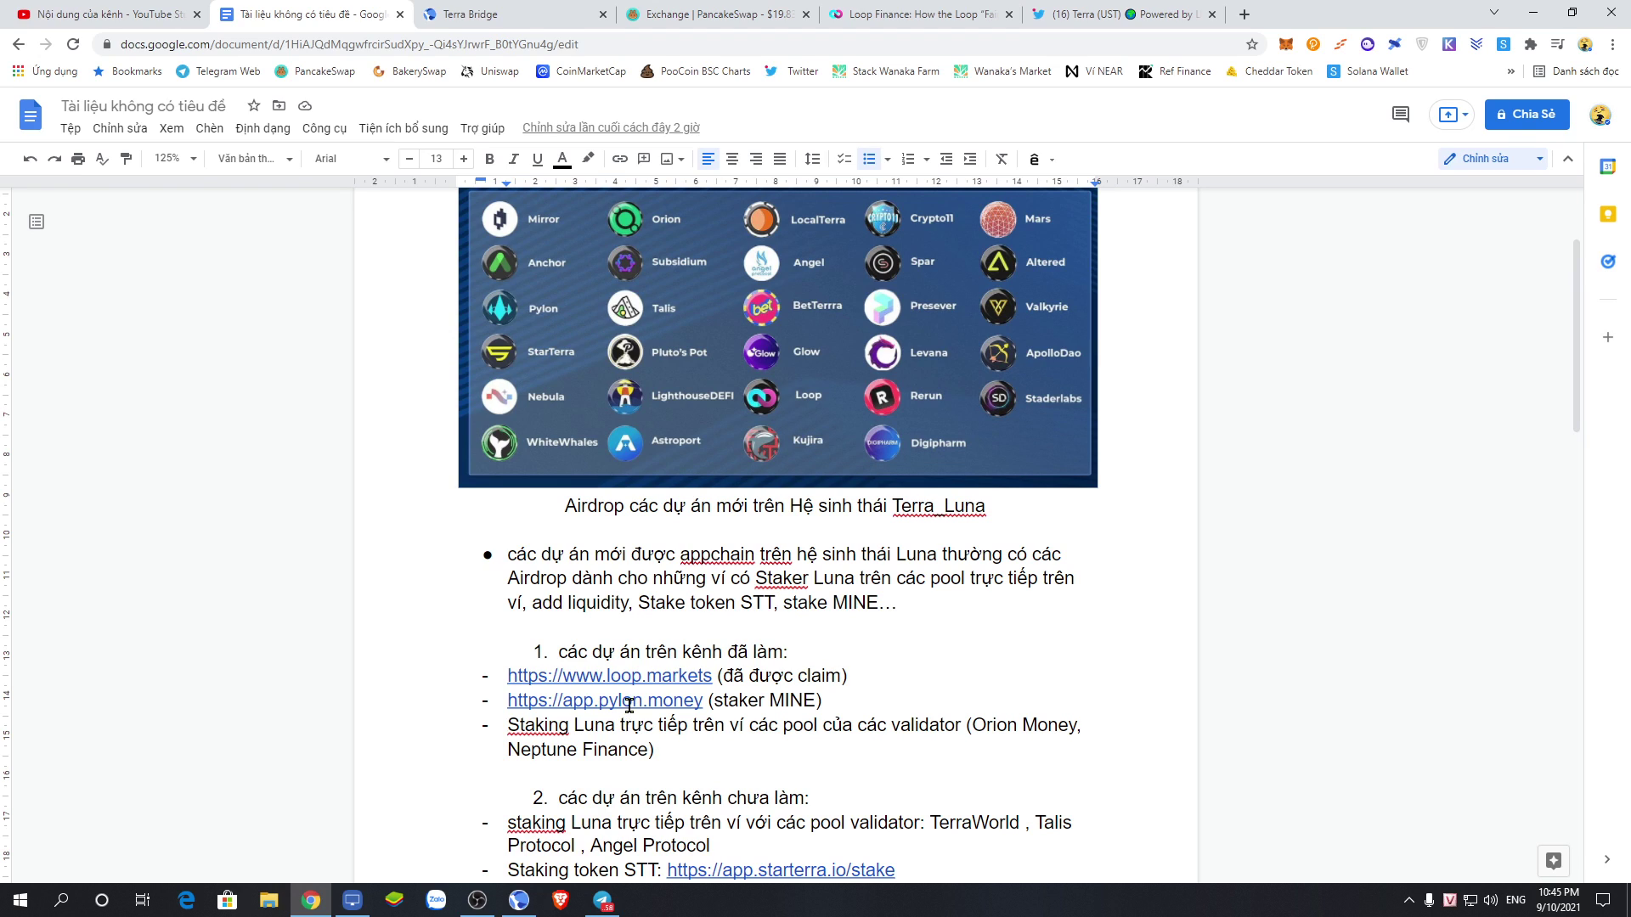
drag(468, 706, 719, 712)
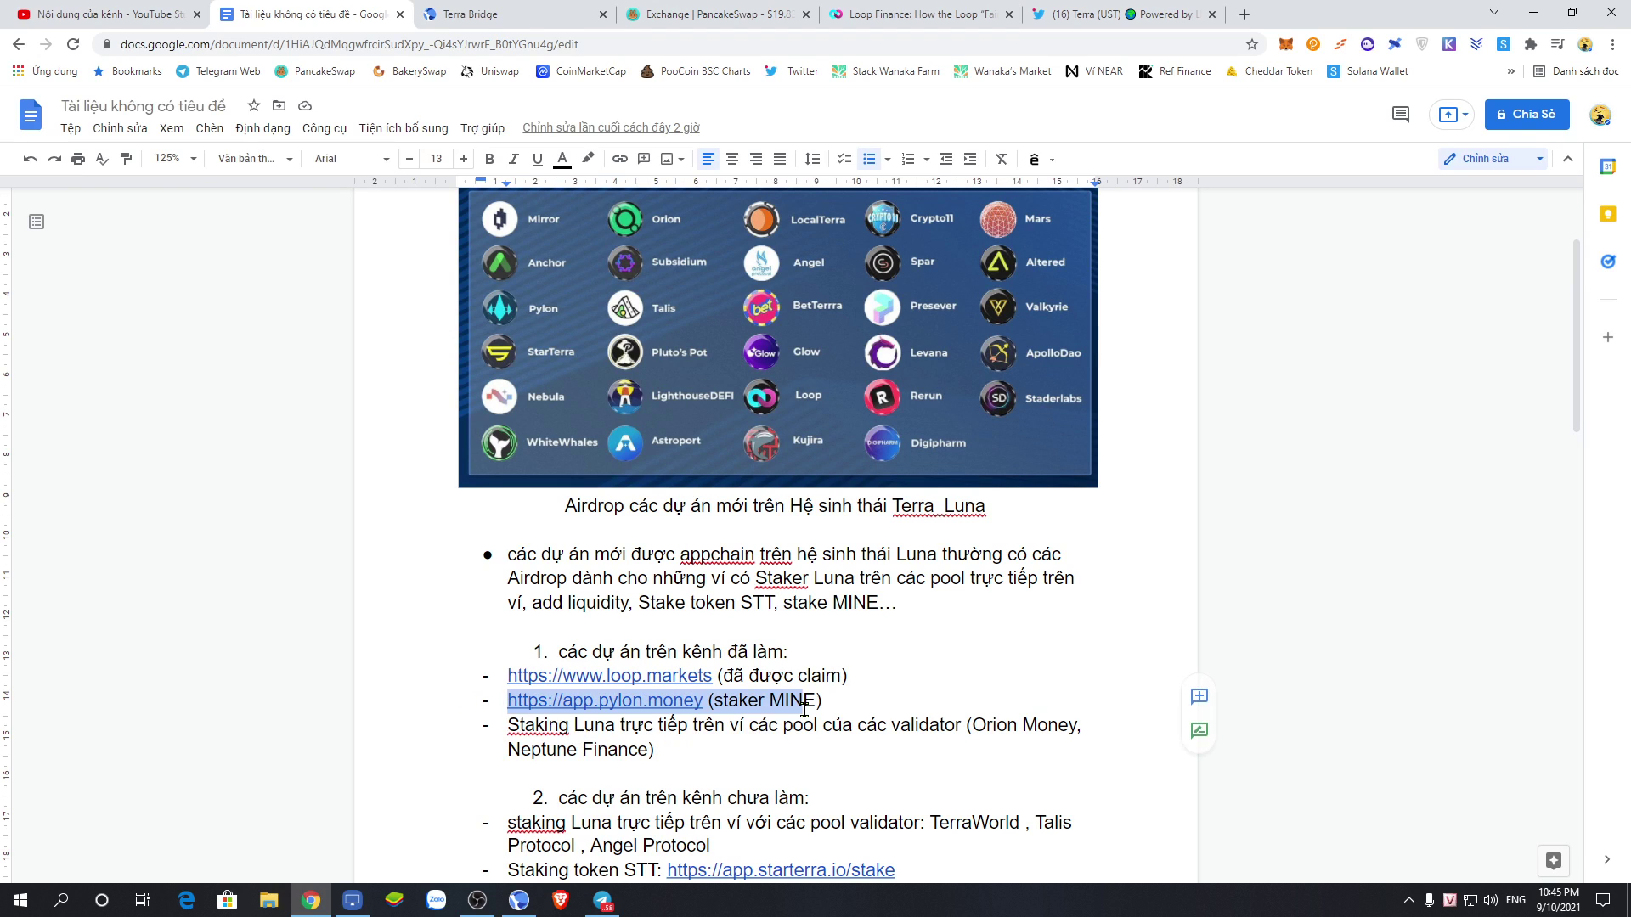
click(921, 696)
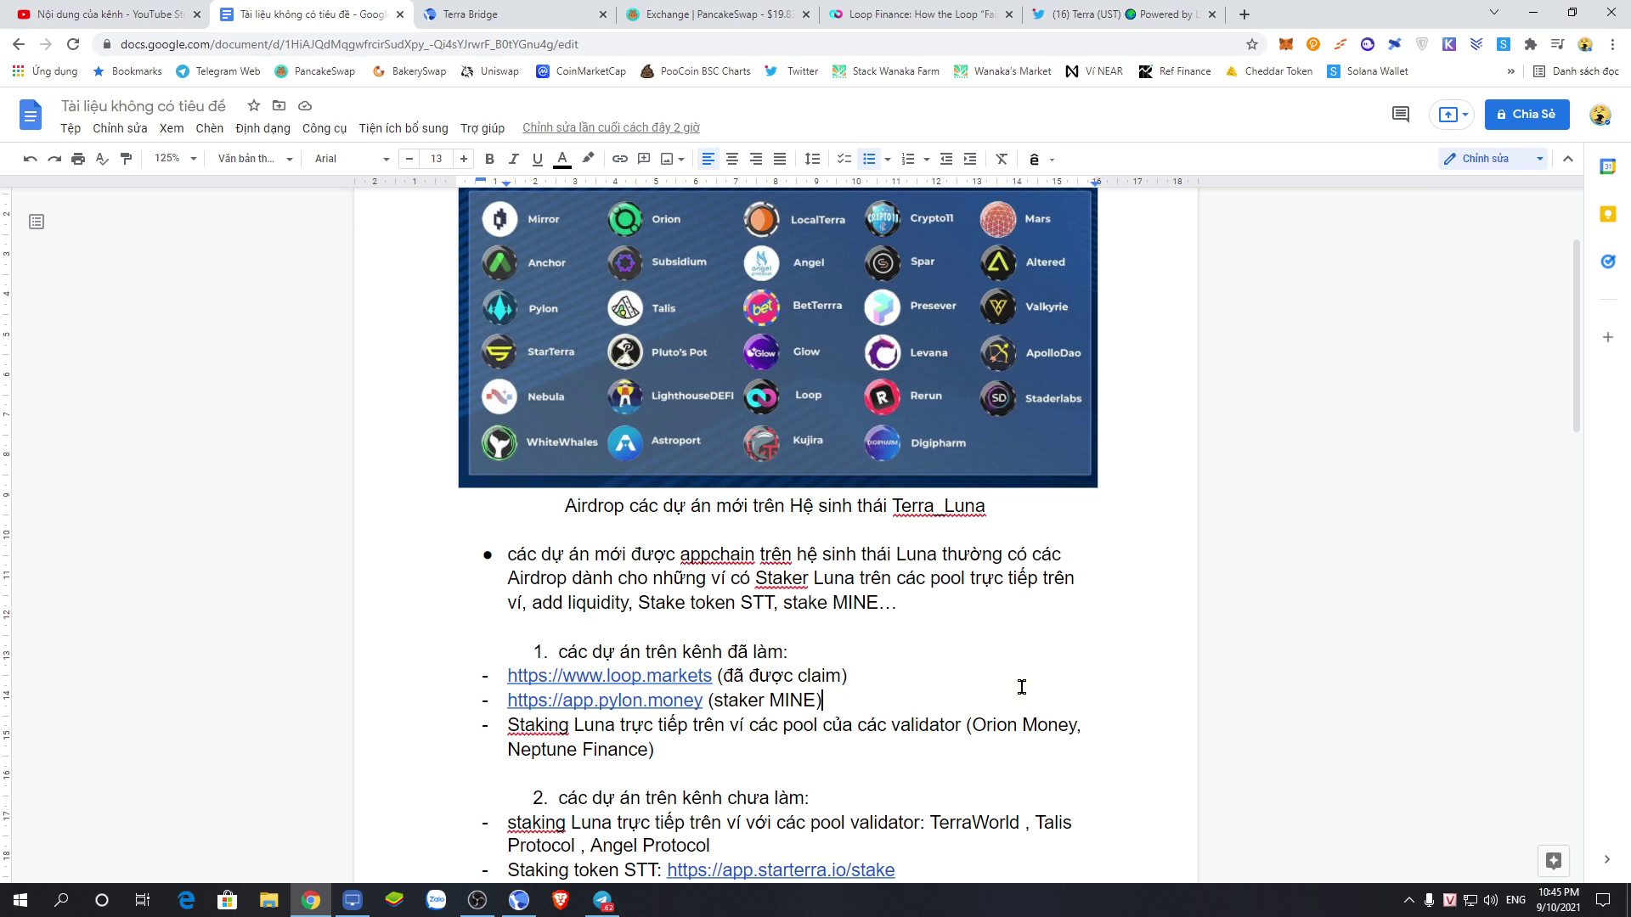
scroll(997, 678, up, 2)
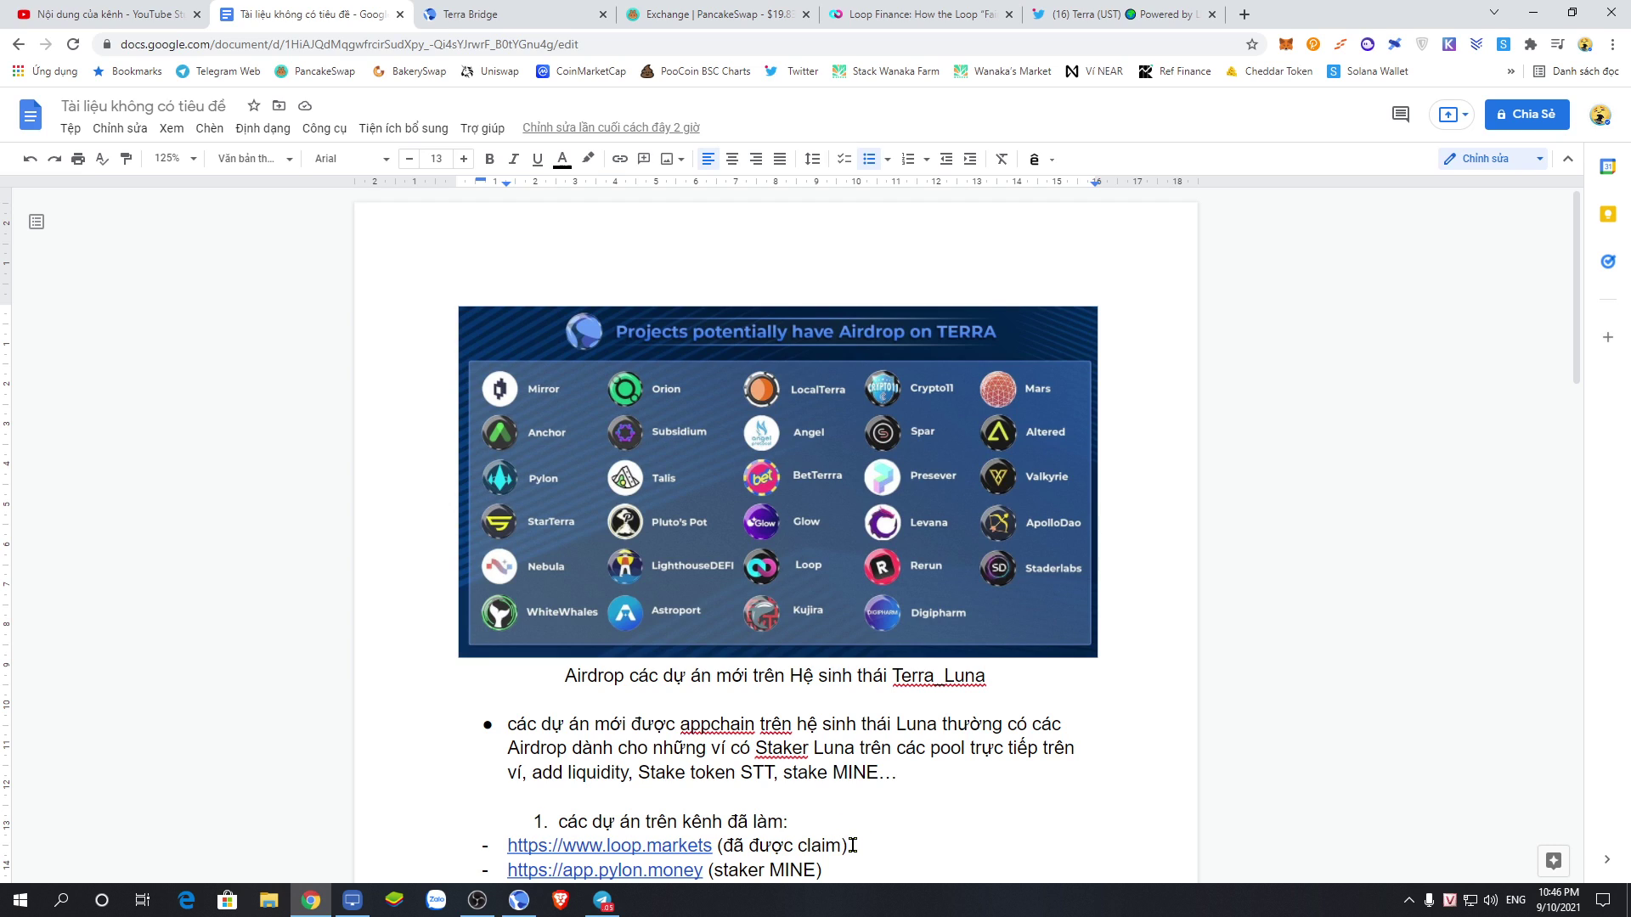
scroll(861, 834, down, 2)
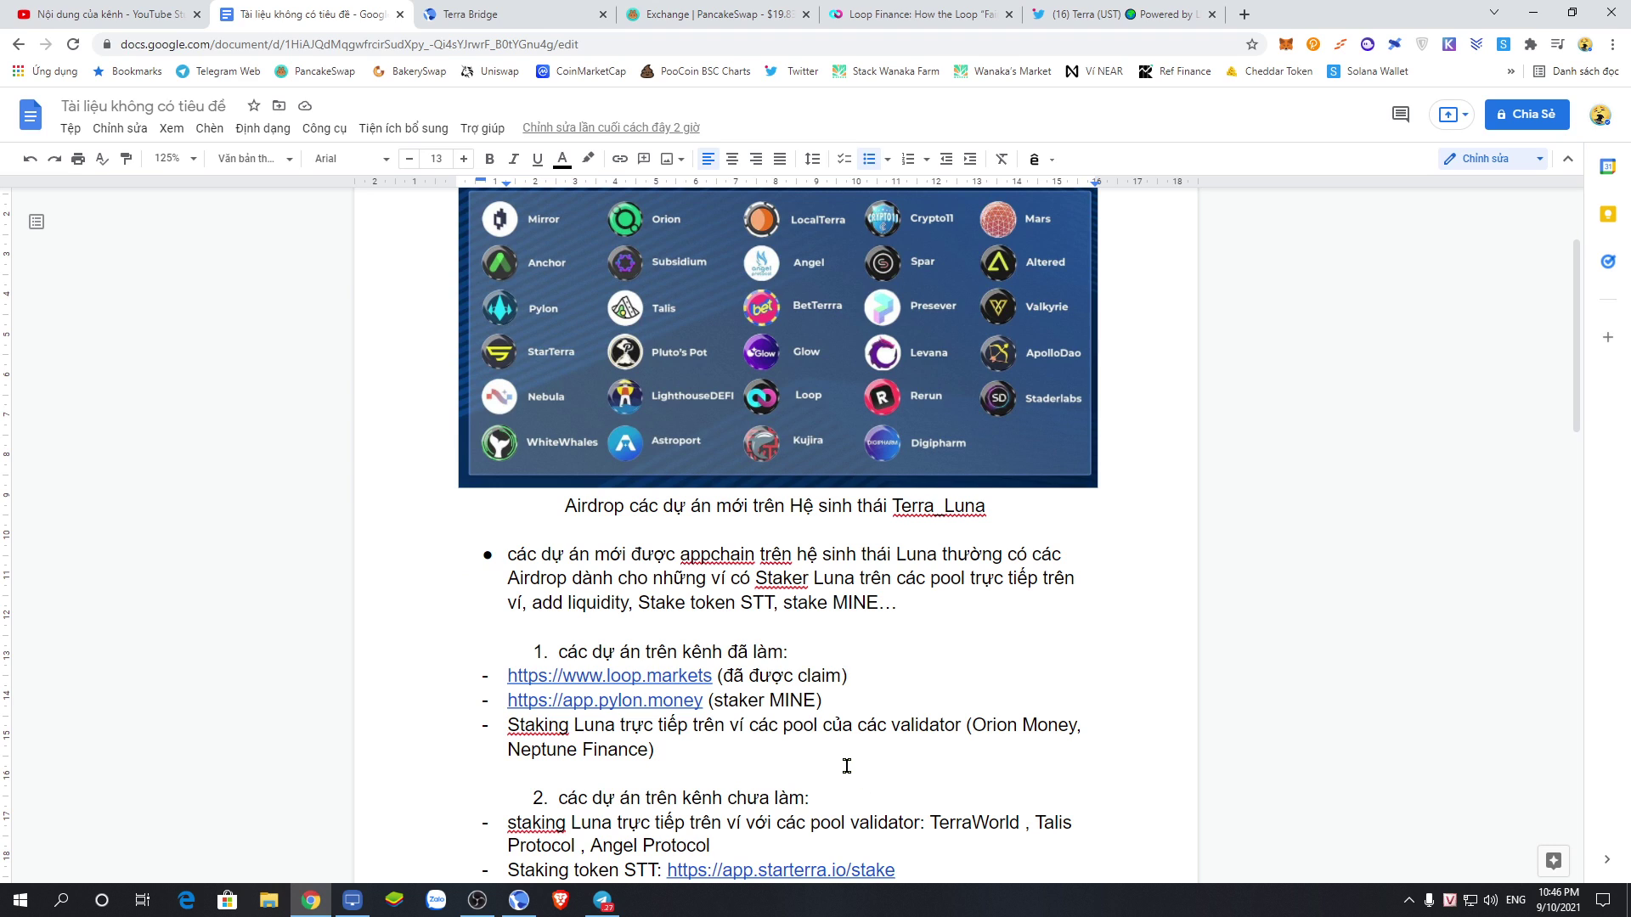
scroll(847, 766, up, 2)
scroll(843, 757, down, 1)
scroll(834, 699, up, 1)
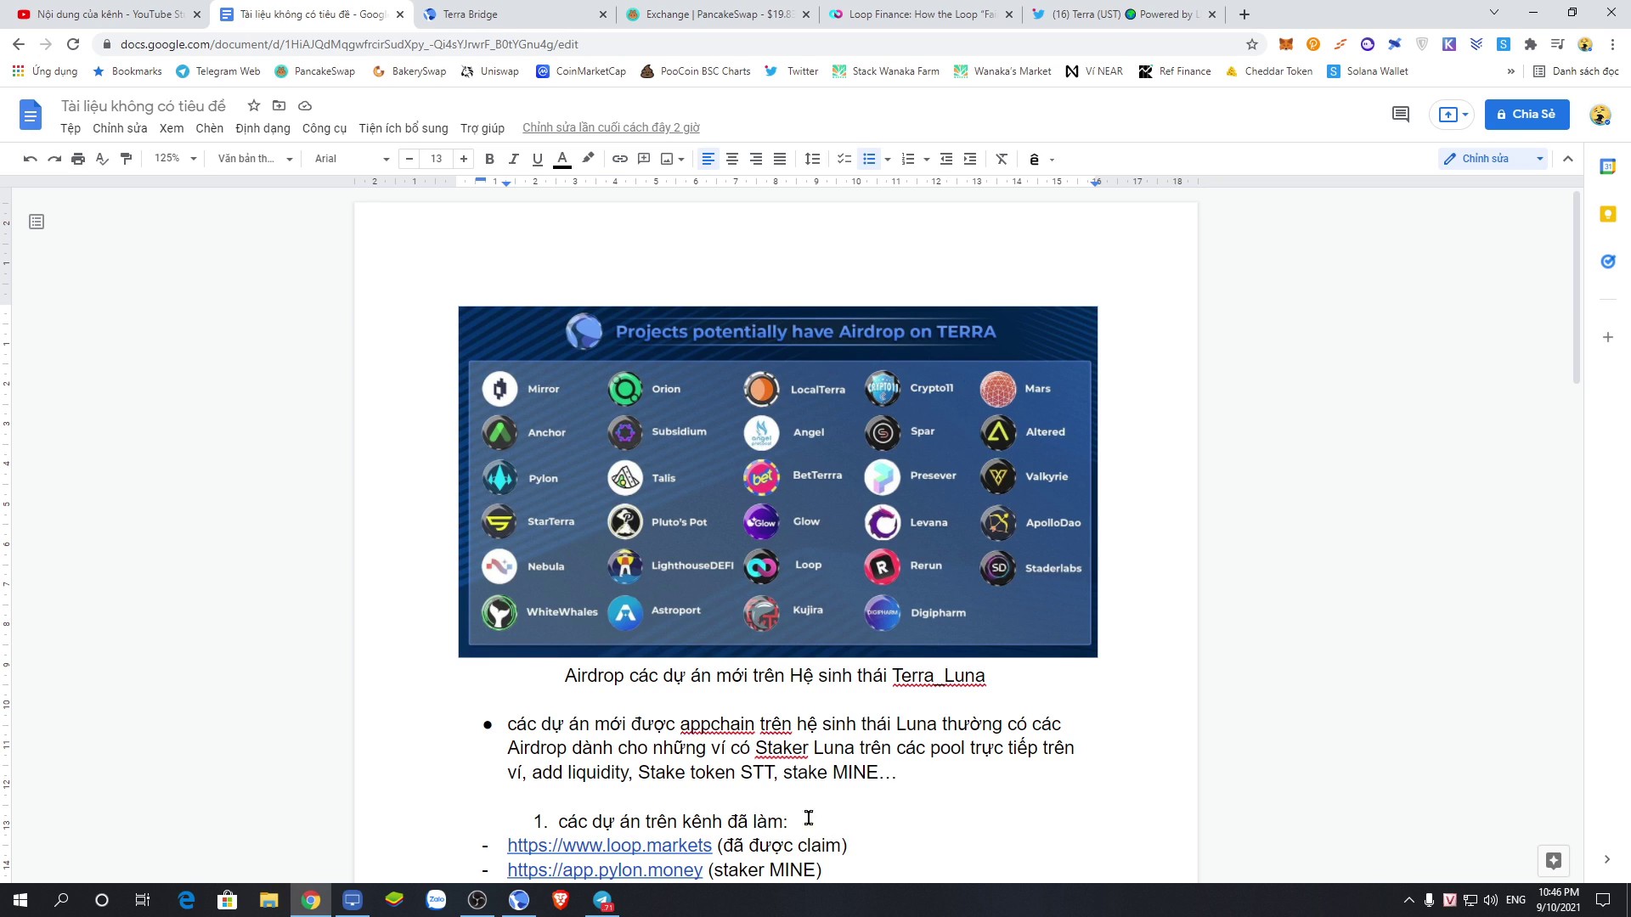
- Switch to Terra Station, check the validator and release time of the undelegated Luna, and return to the document
click(519, 900)
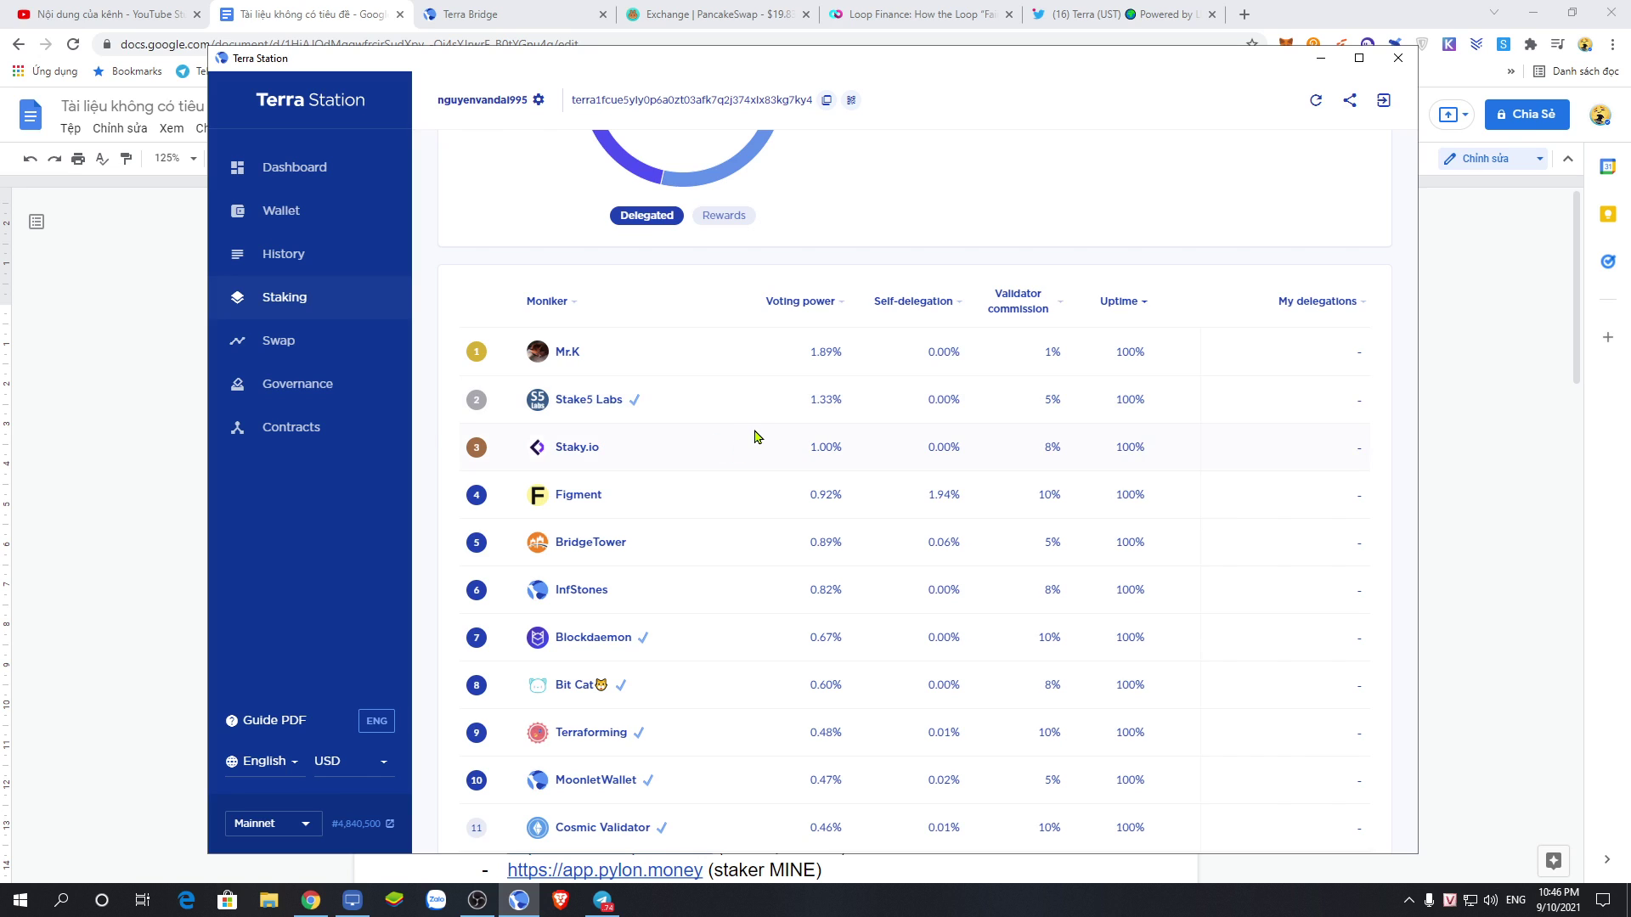
scroll(756, 437, up, 2)
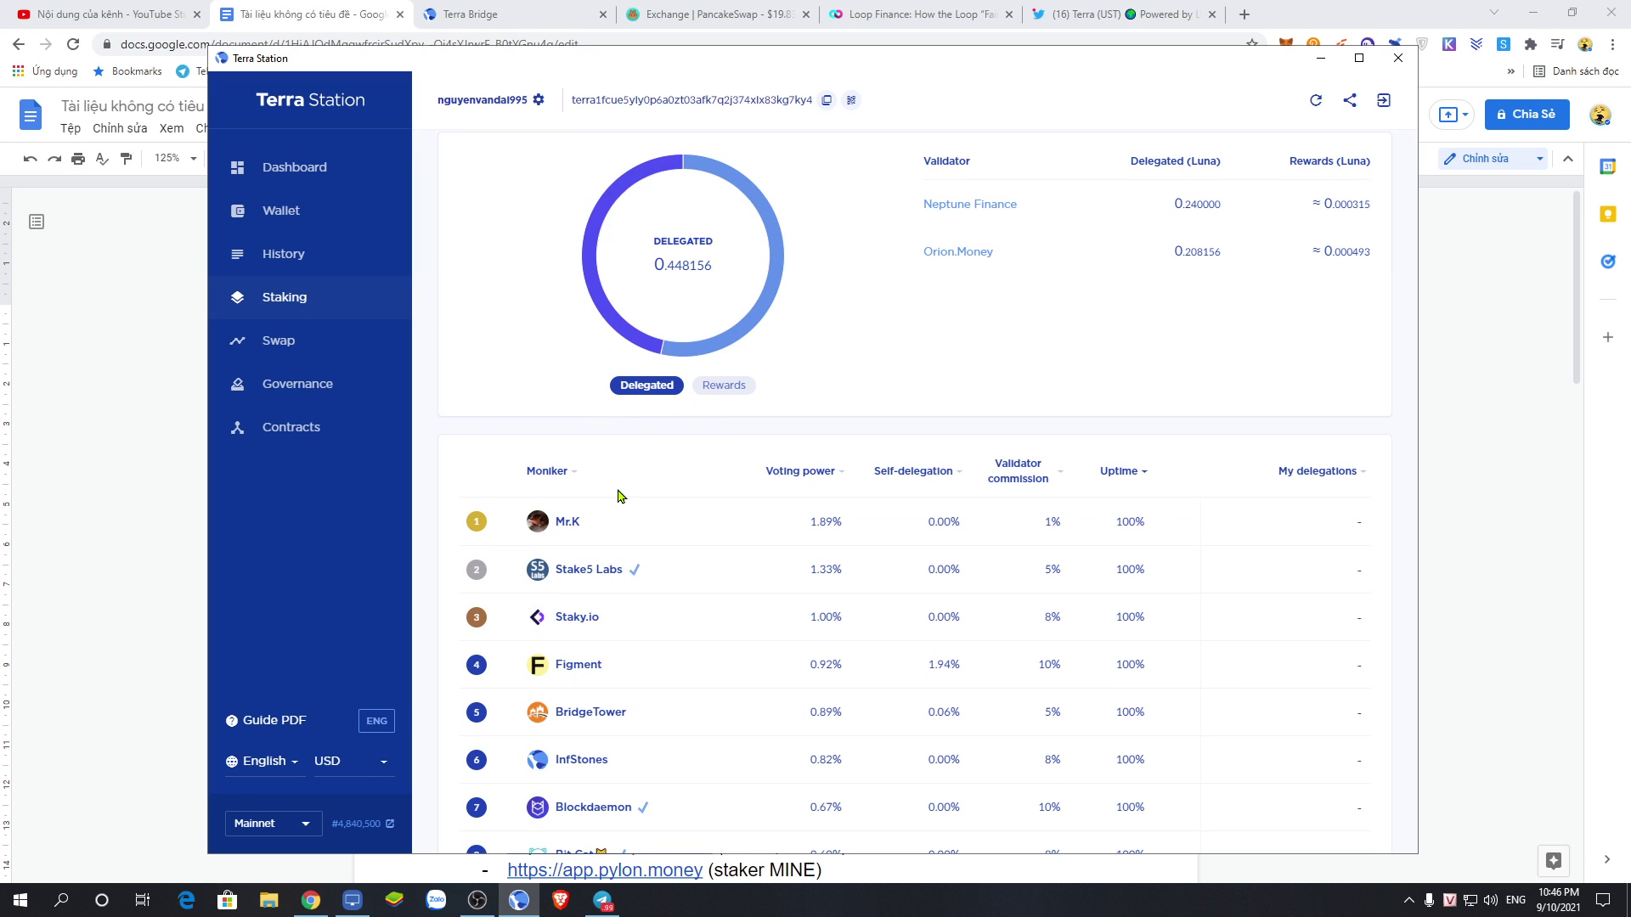
scroll(967, 325, up, 2)
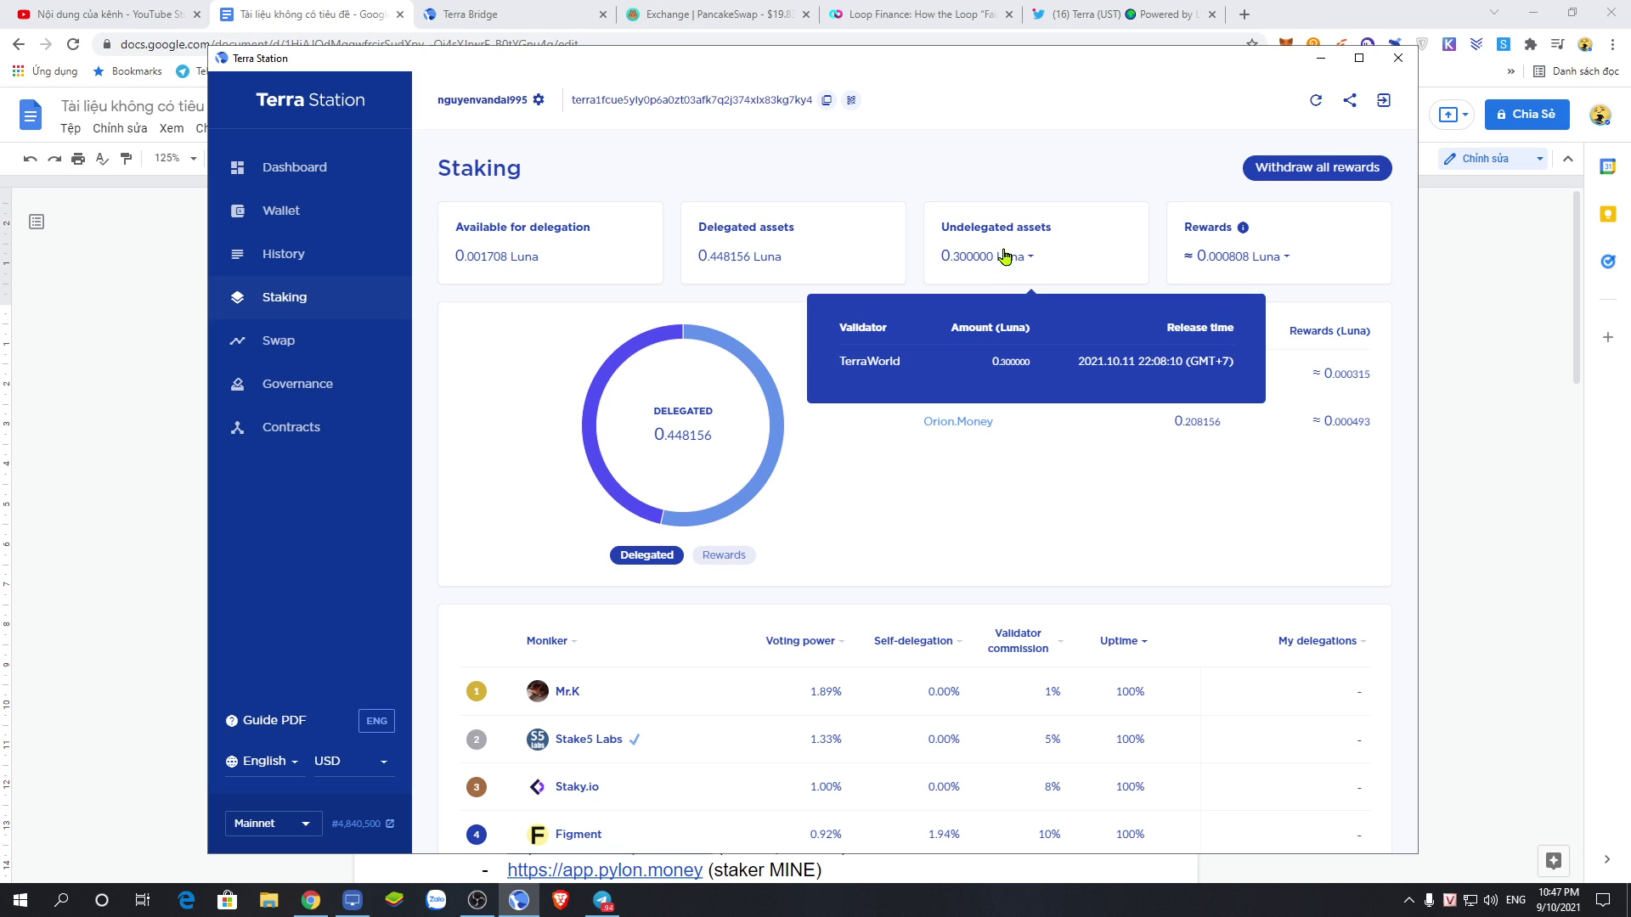
drag(950, 228, 1074, 236)
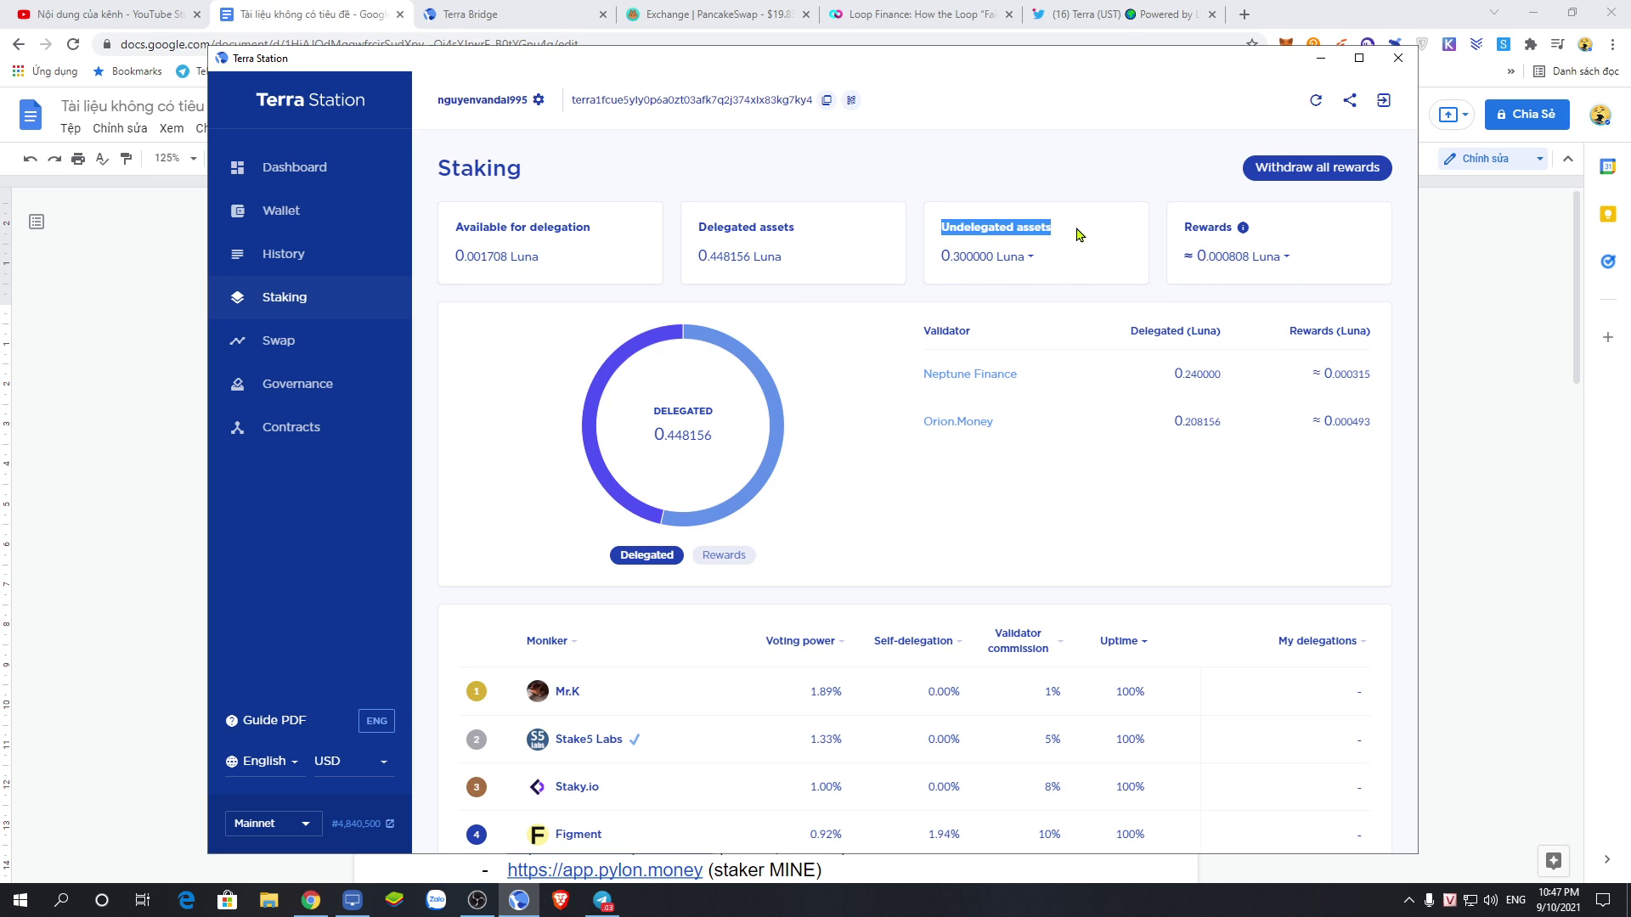
click(1001, 258)
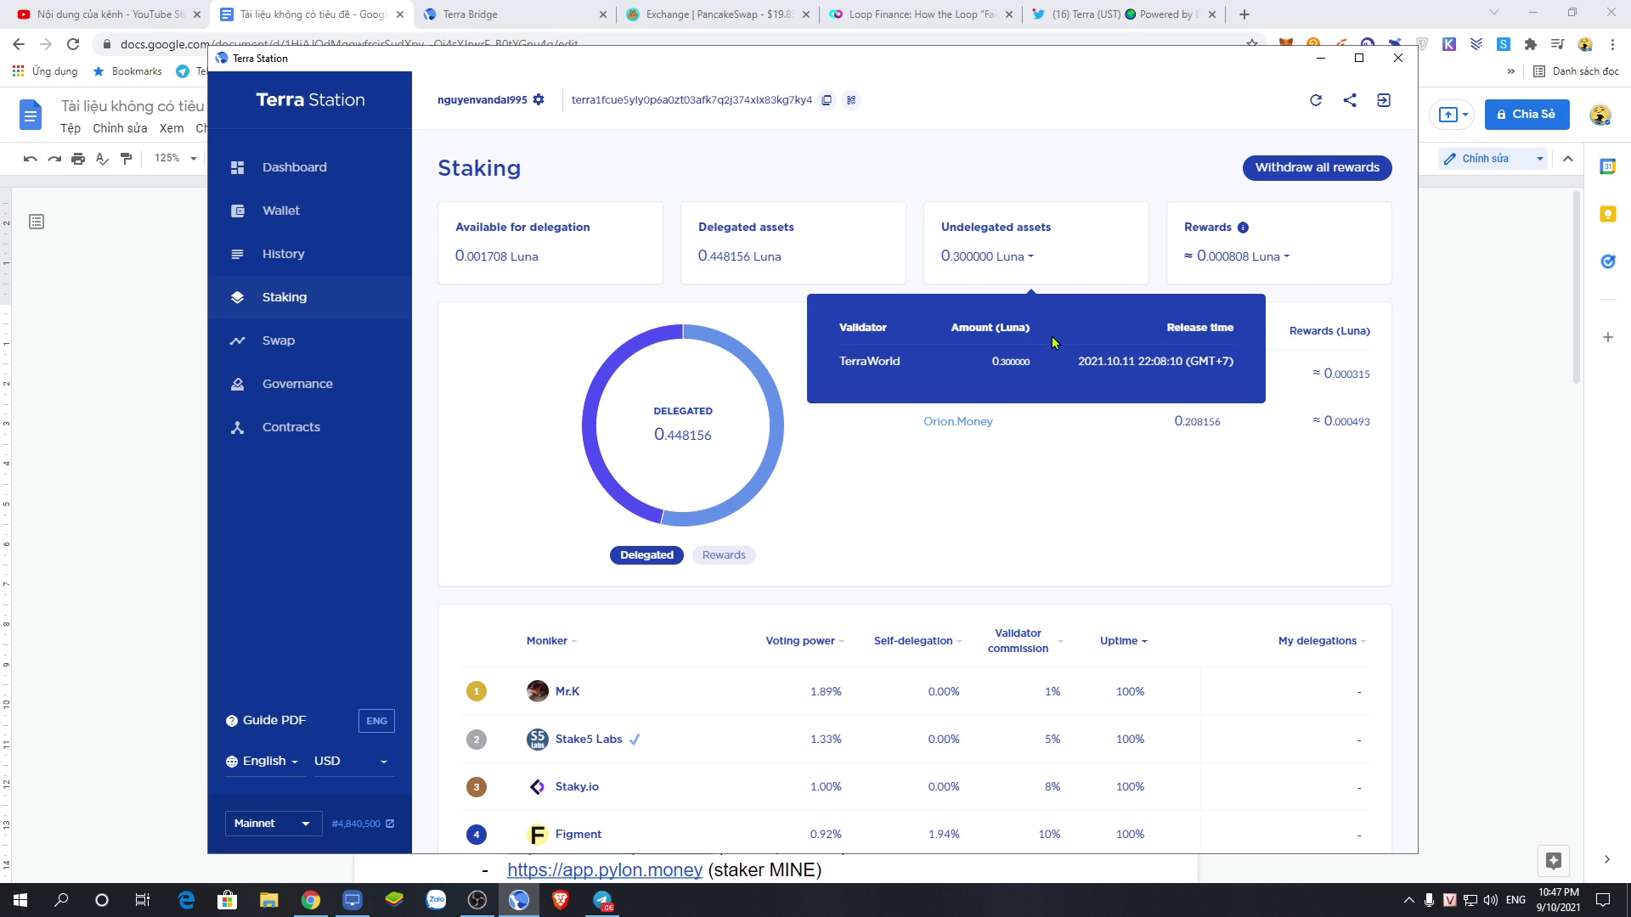
drag(1077, 365, 1246, 364)
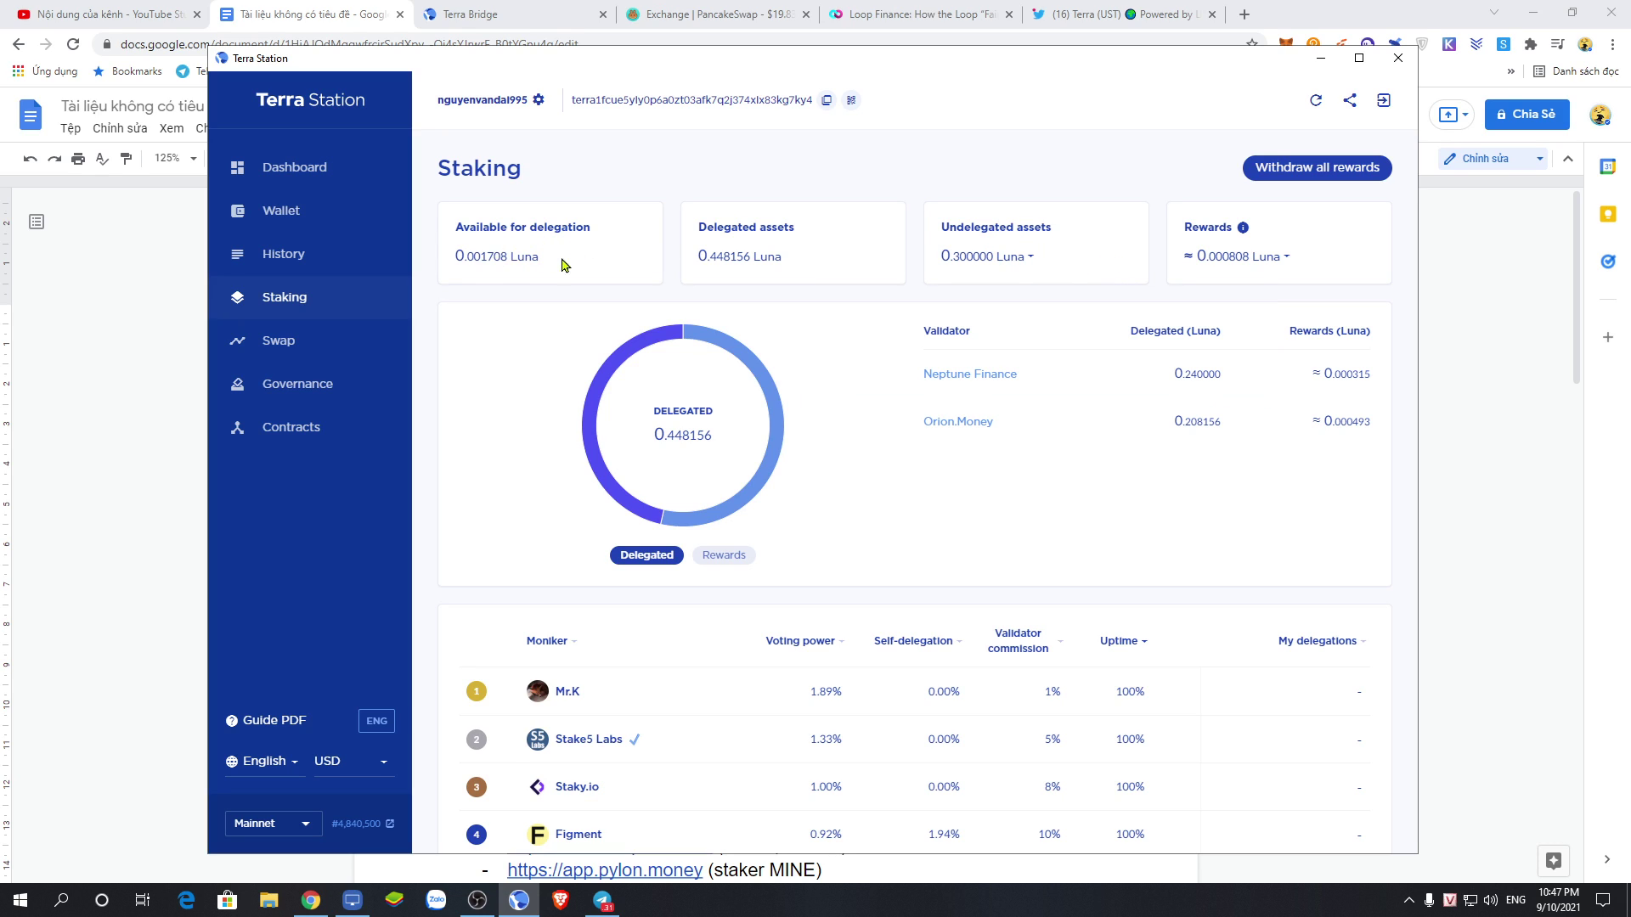
click(1475, 425)
- Look over the document's project lists, and open the Loop Finance fairdrop article at its airdrop recipient groups
scroll(903, 657, down, 3)
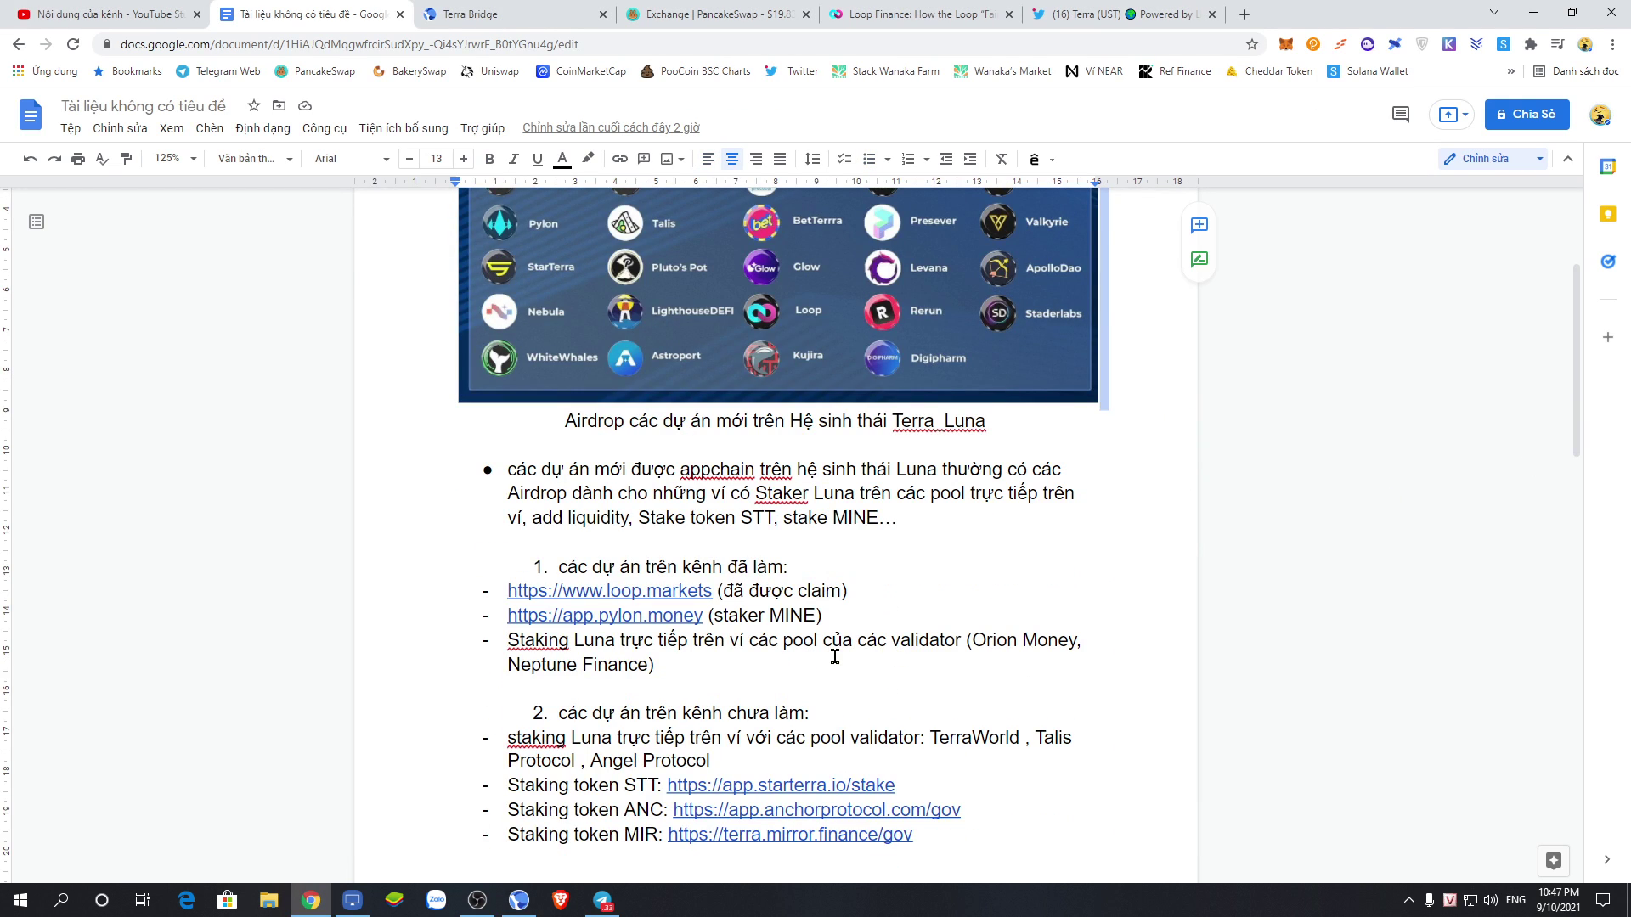
scroll(835, 657, up, 3)
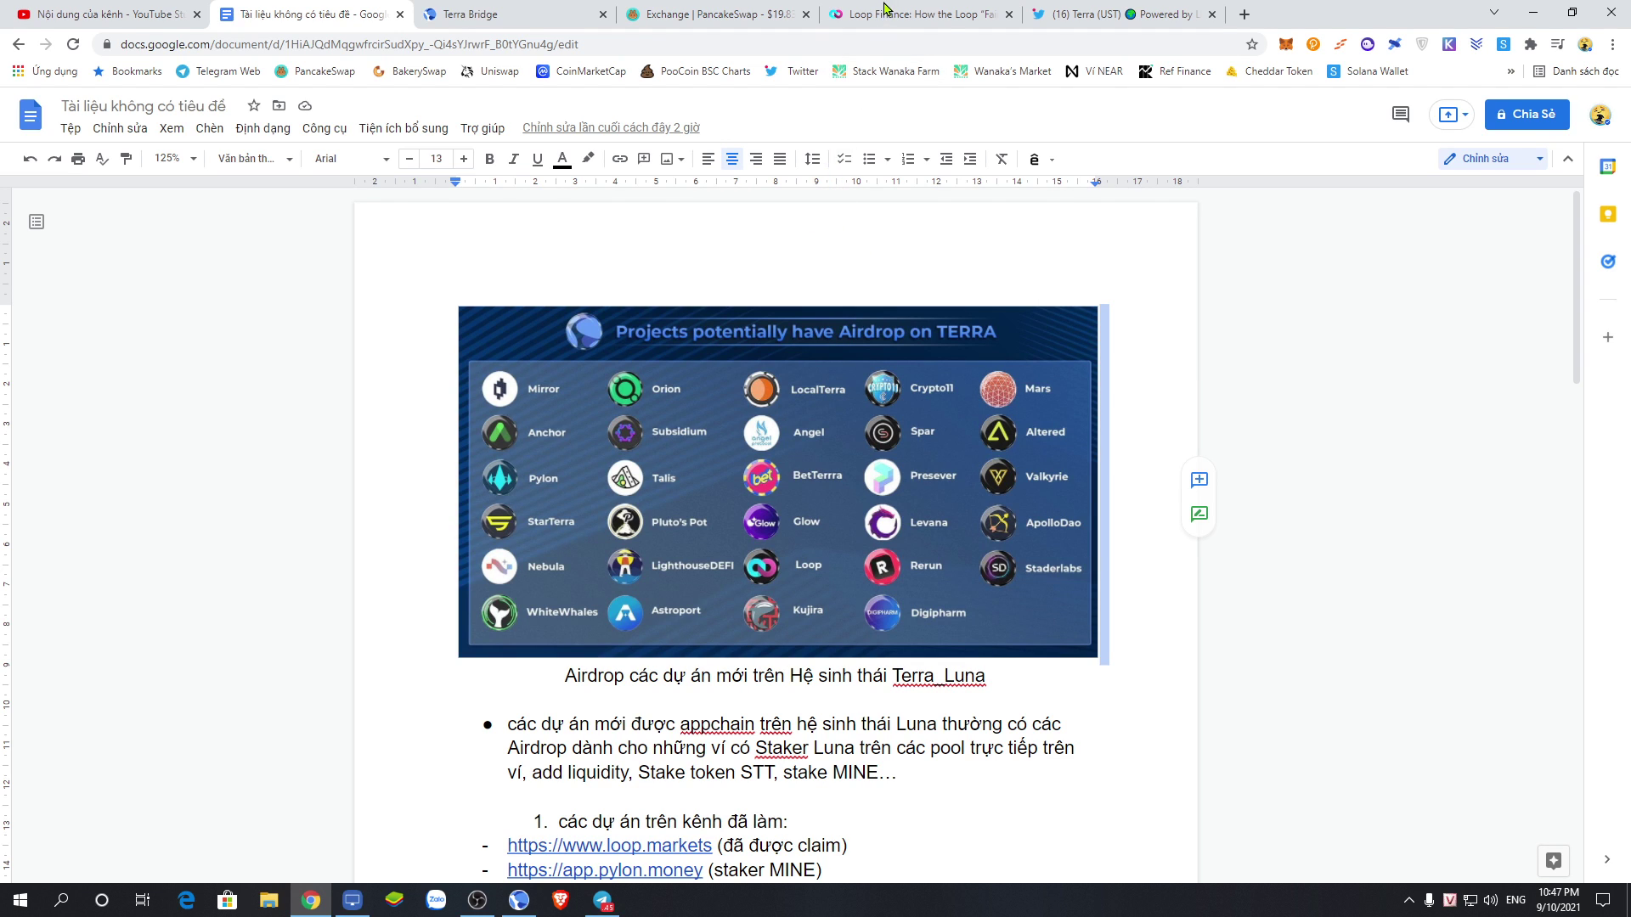
click(887, 12)
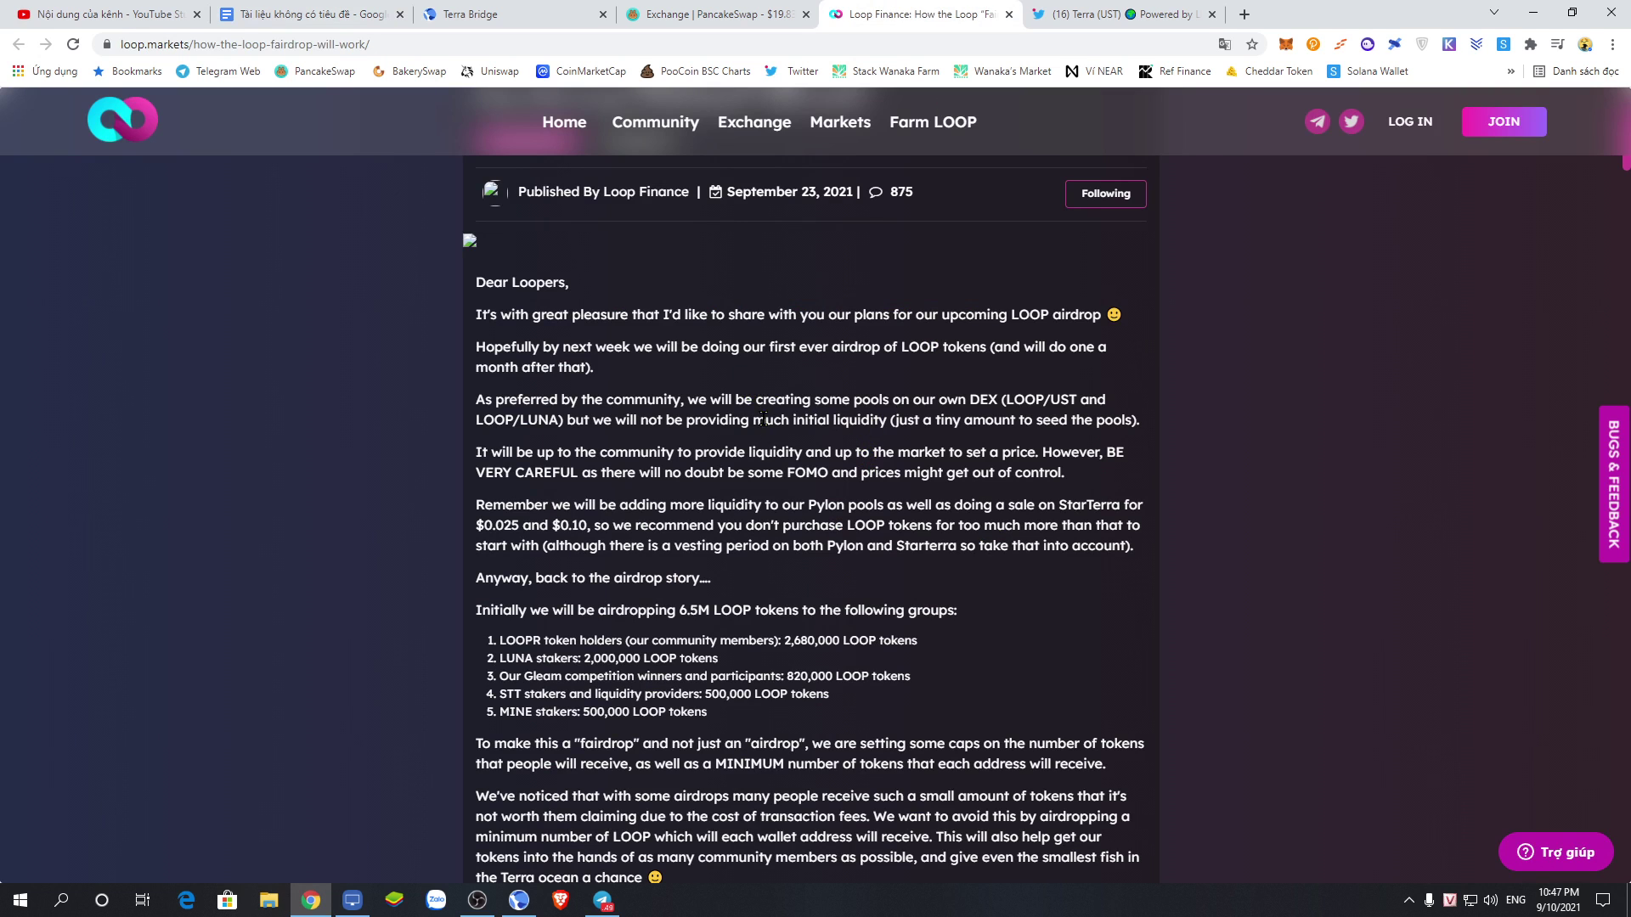
scroll(816, 525, down, 2)
scroll(814, 520, down, 1)
scroll(813, 520, up, 1)
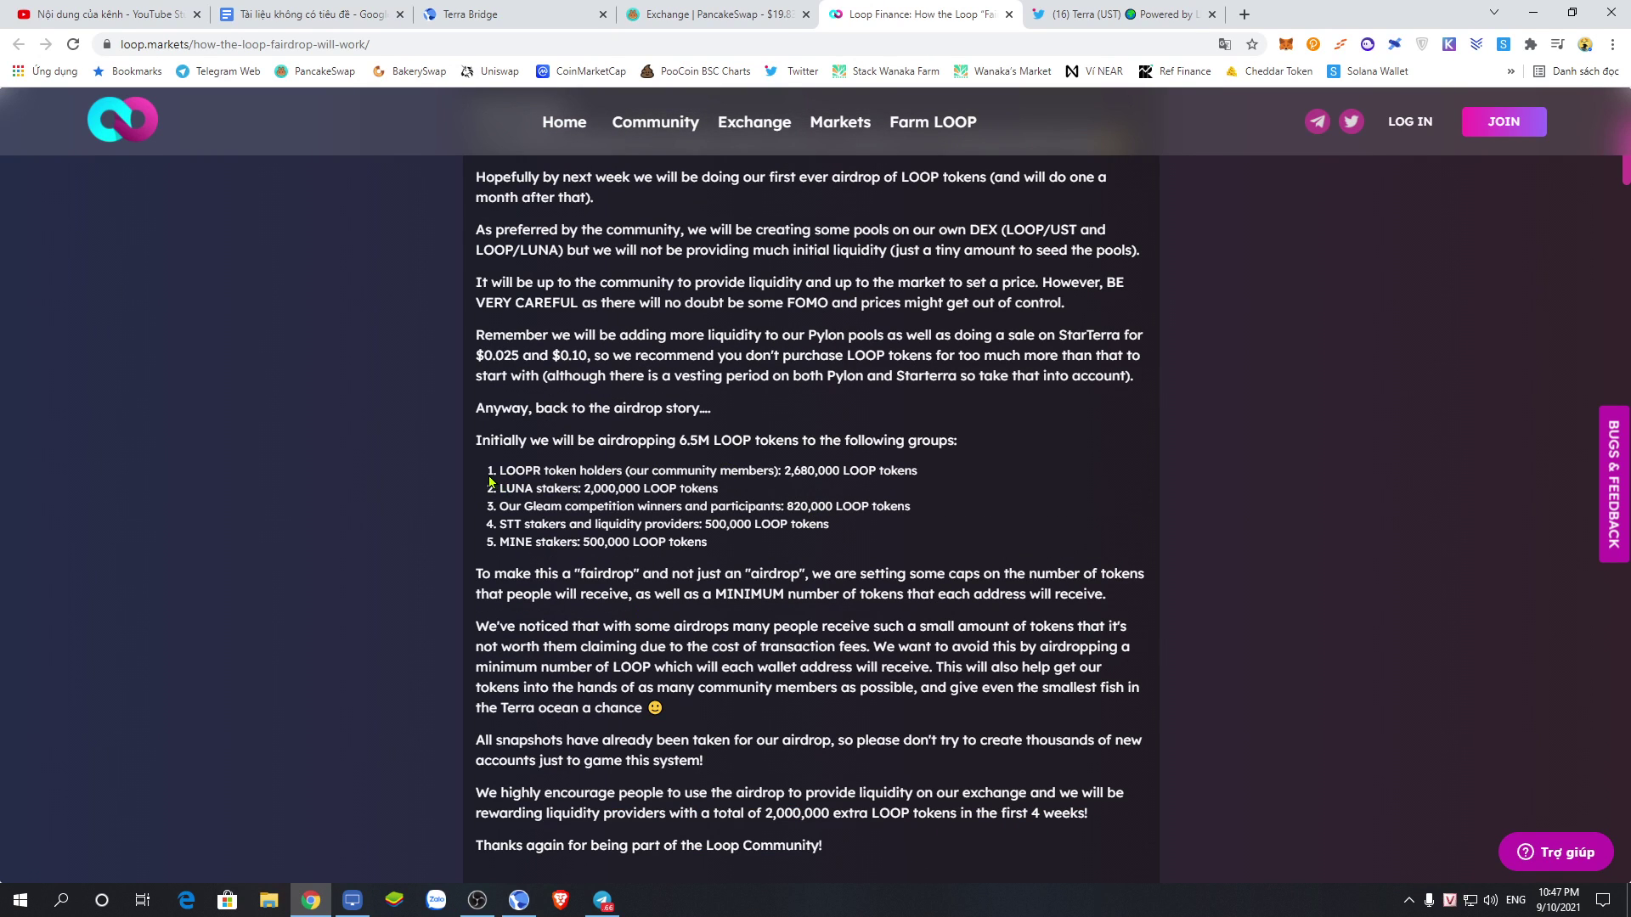
- Highlight the whole numbered list of groups receiving the LOOP airdrop in the article
drag(500, 463, 750, 546)
click(860, 530)
drag(497, 476, 785, 541)
click(1006, 514)
- Highlight the LOOPR token holders entry and its LOOP token allocation in the list
drag(500, 470, 862, 472)
click(862, 473)
drag(498, 472, 548, 469)
click(762, 470)
drag(783, 470, 861, 469)
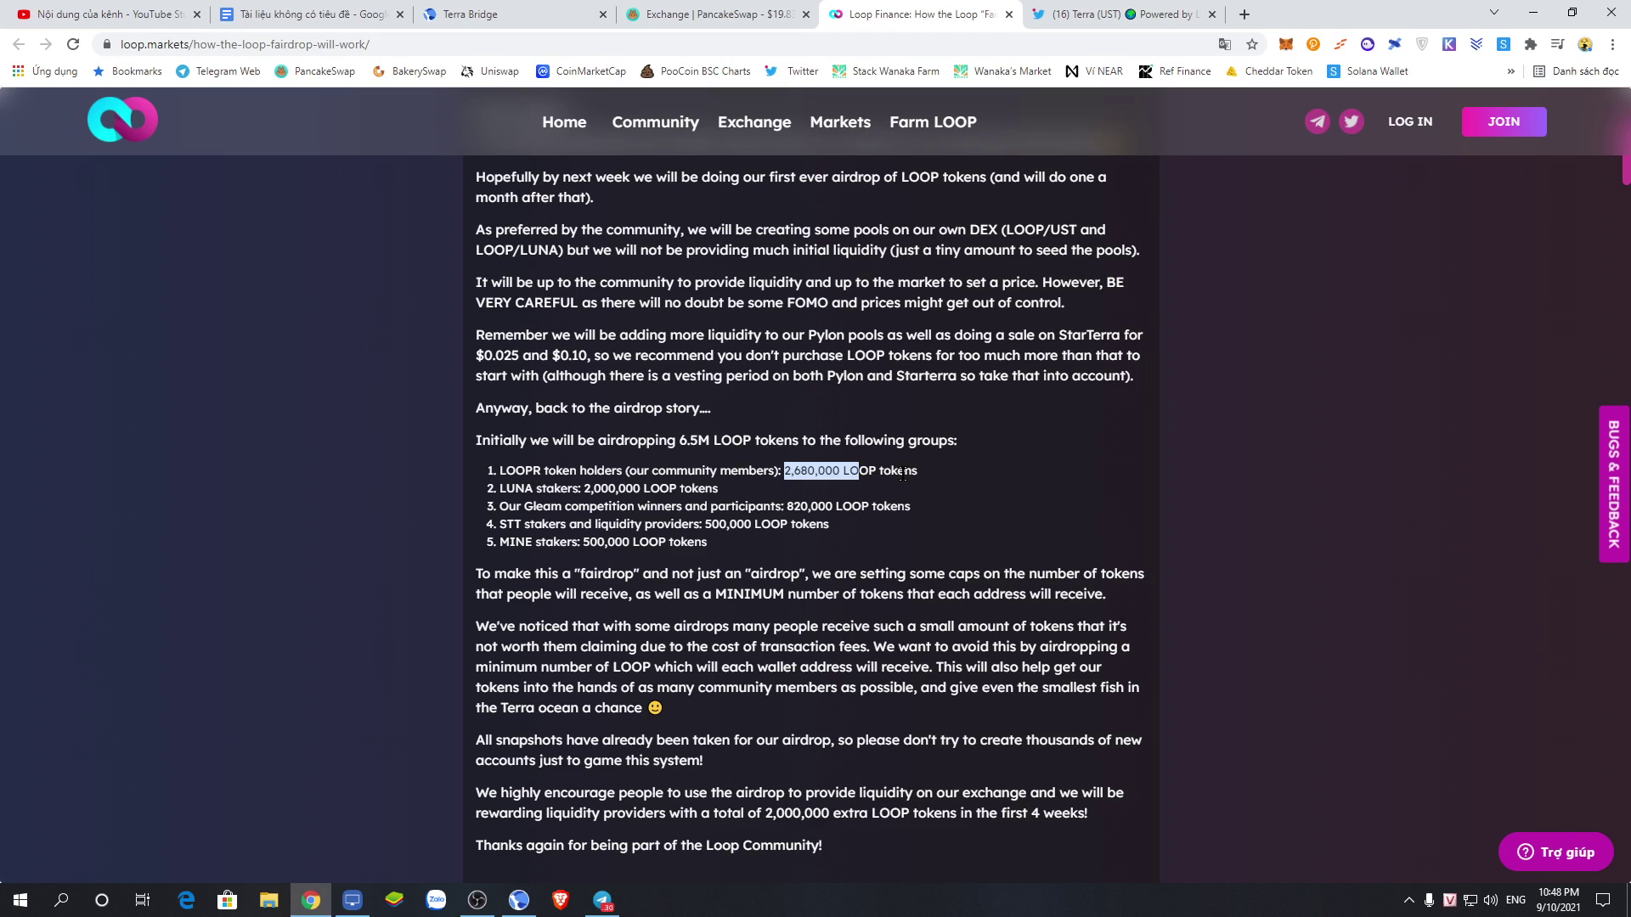
click(861, 472)
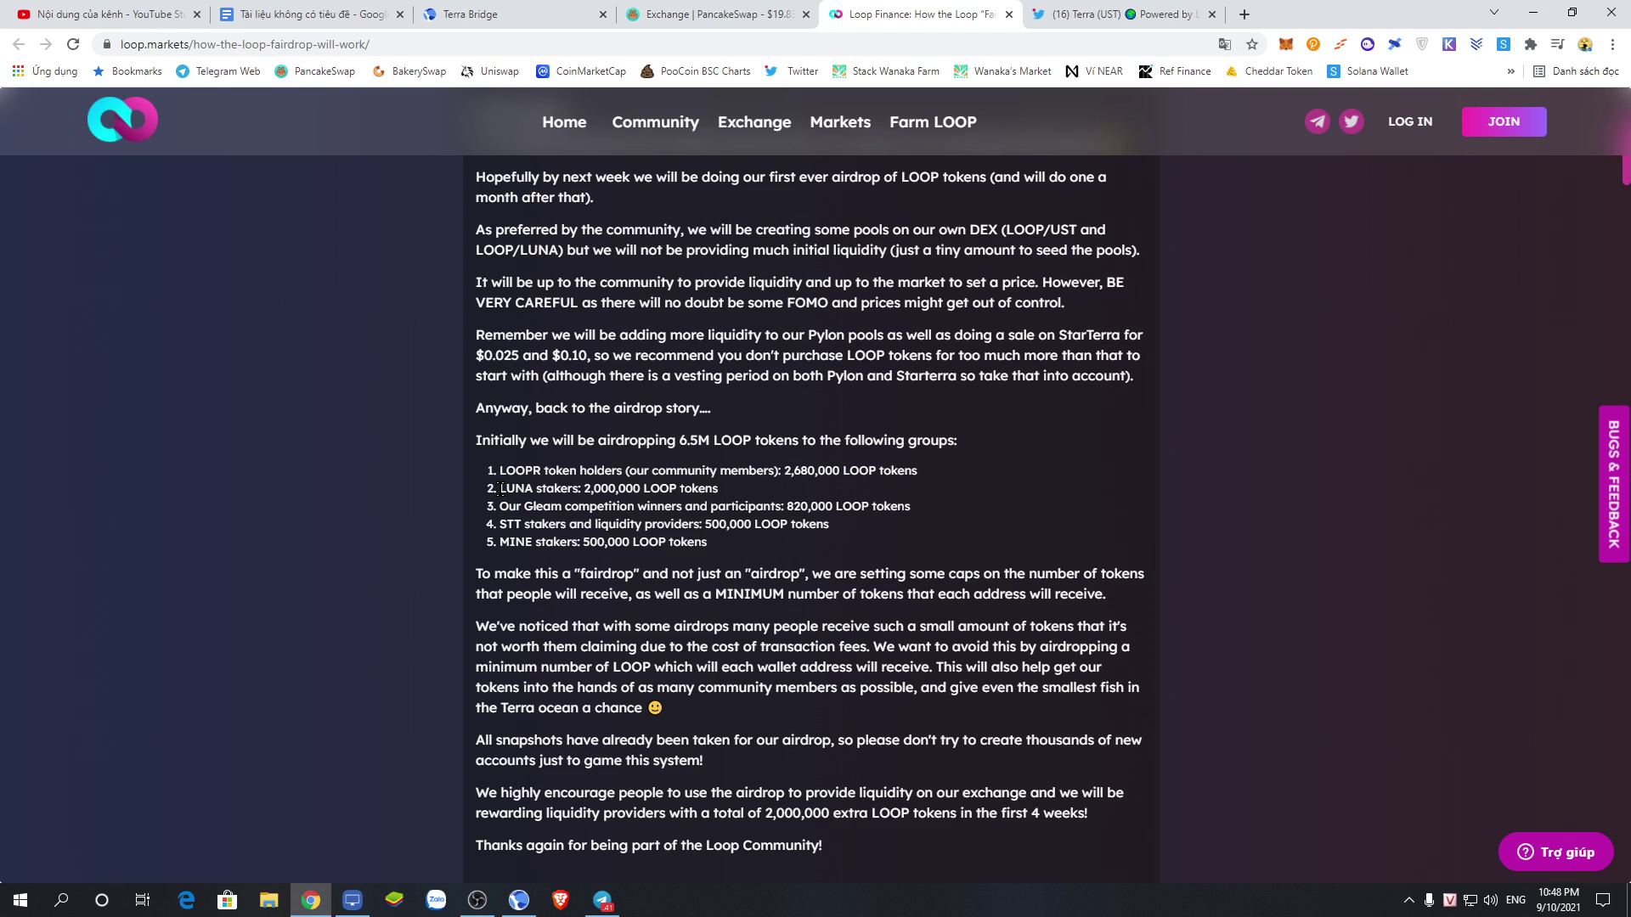
- Highlight the LUNA stakers entry and its LOOP token allocation in the list
drag(501, 490, 582, 489)
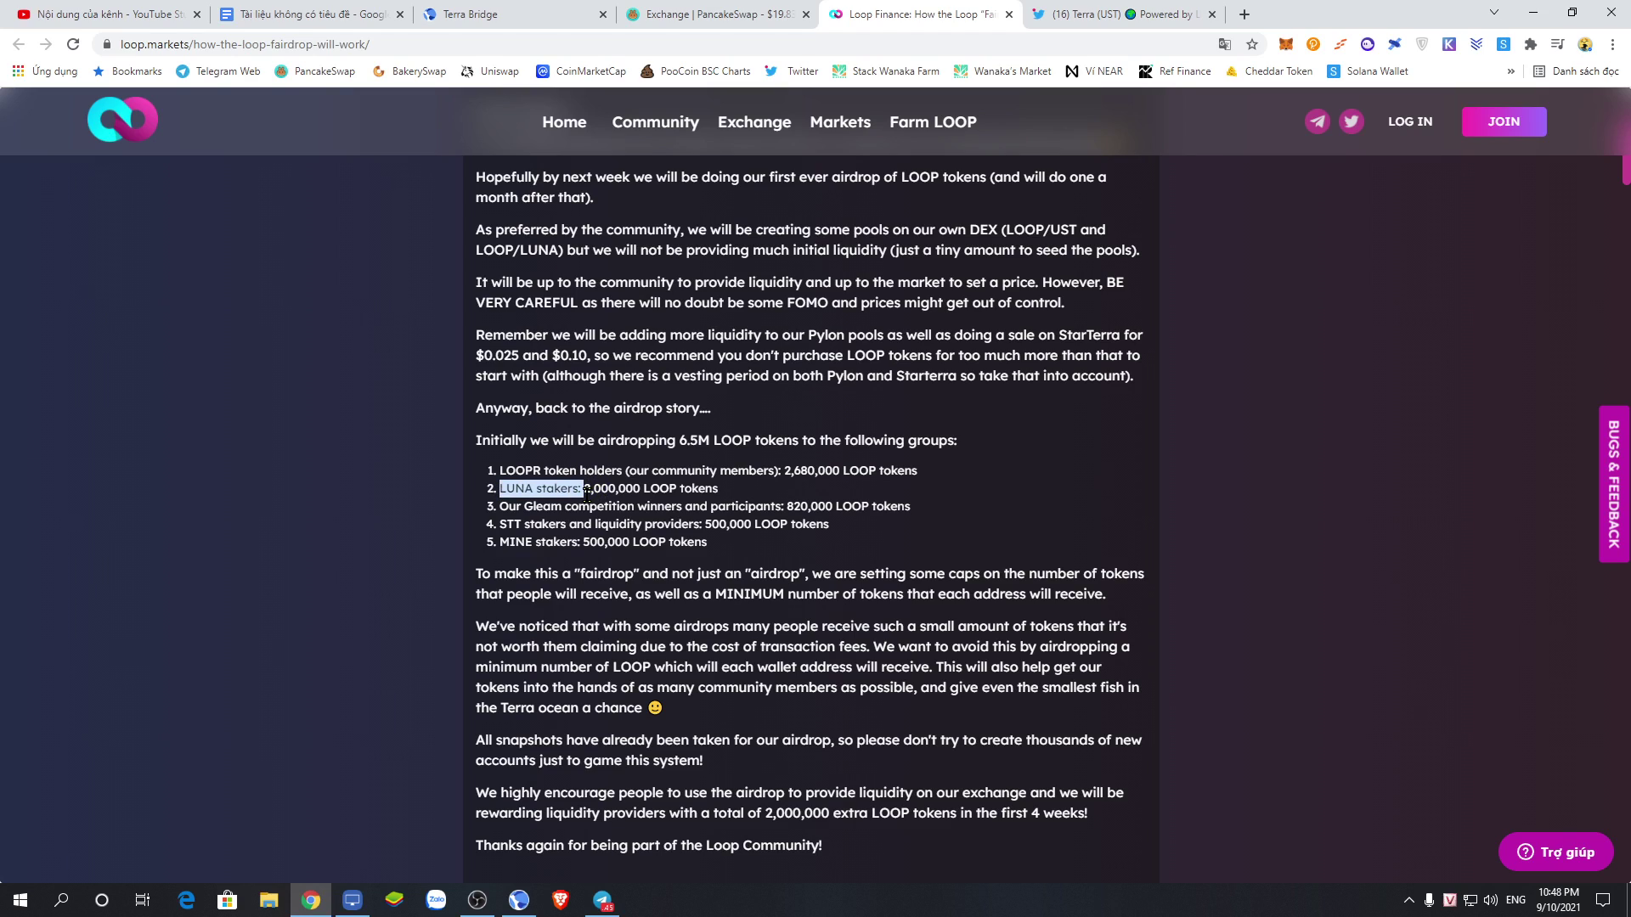
click(585, 490)
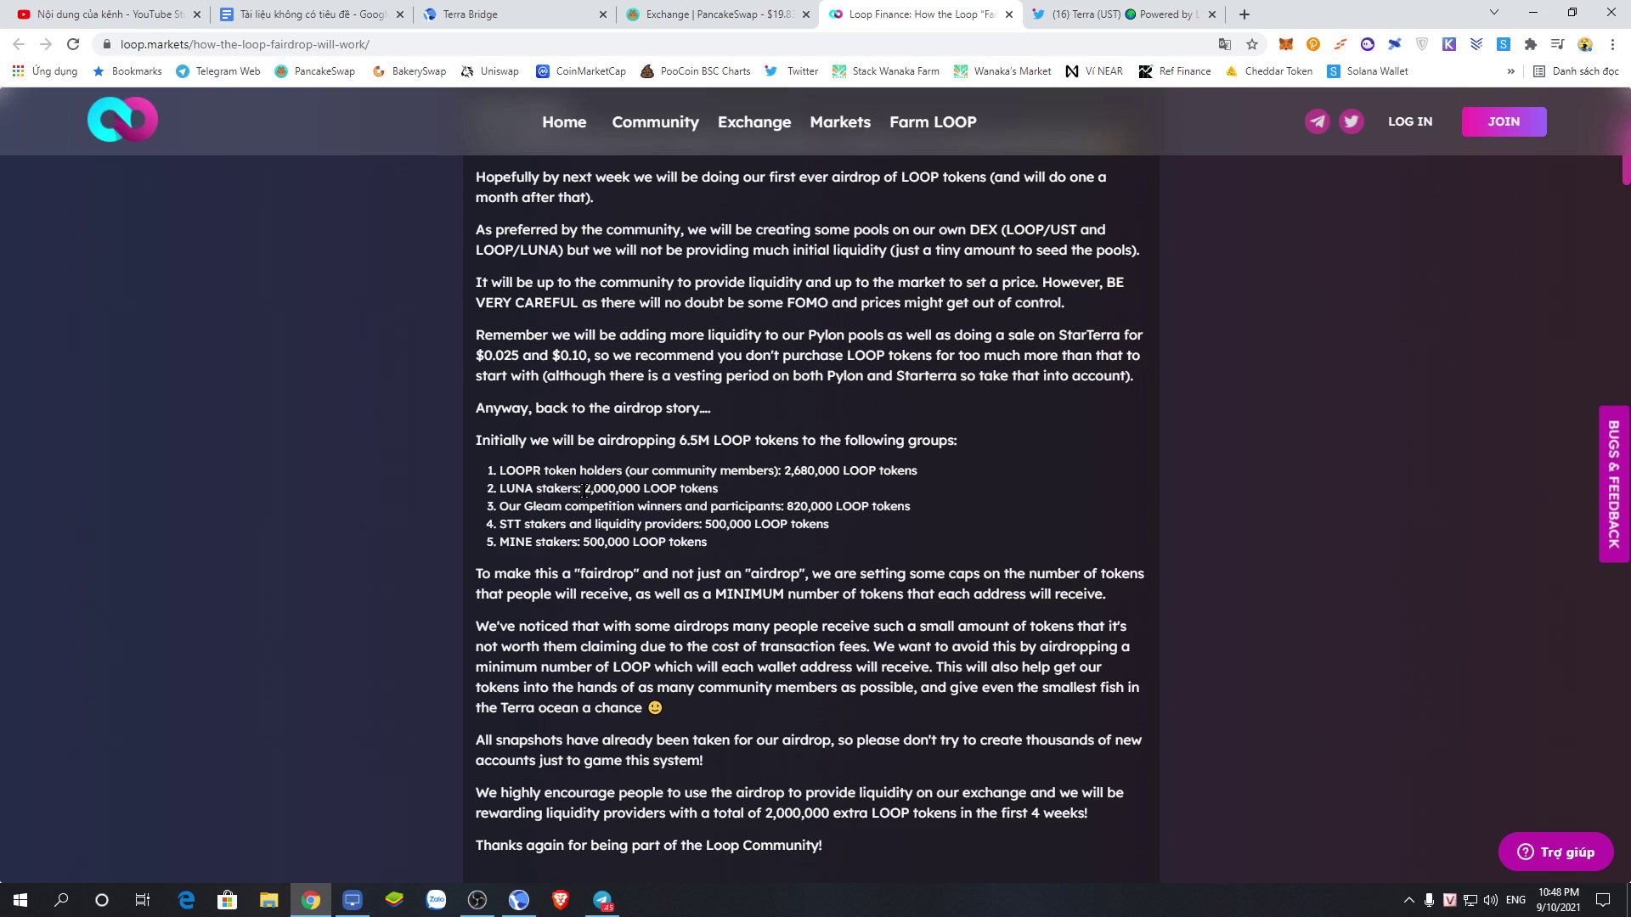
drag(586, 490, 657, 489)
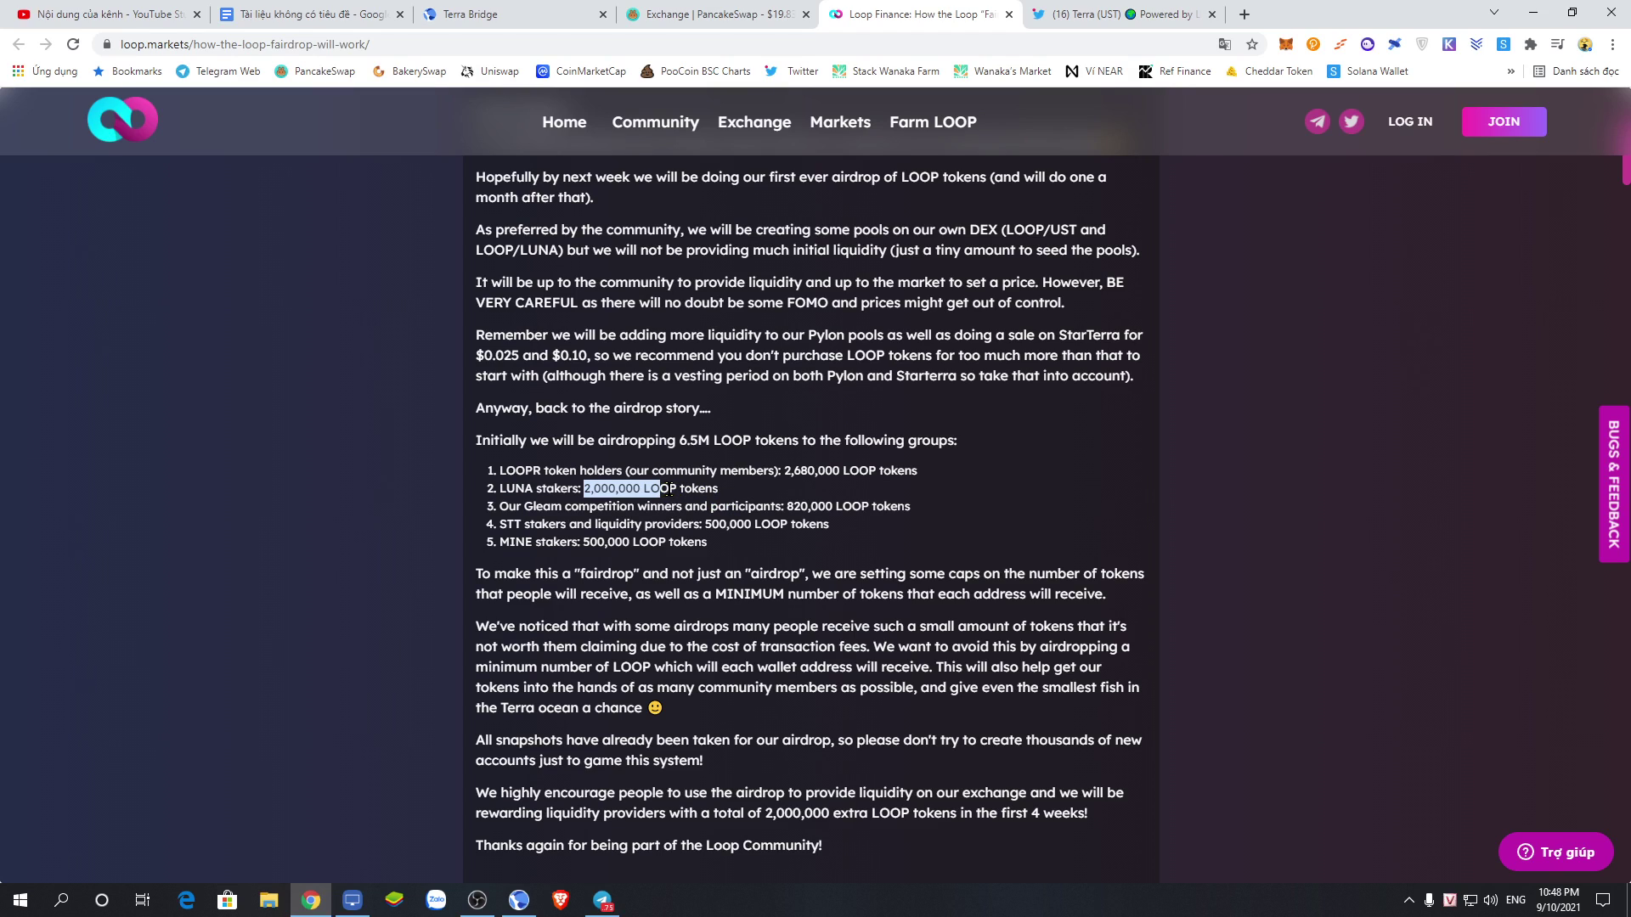
click(566, 489)
drag(581, 490, 684, 490)
click(689, 489)
drag(580, 488, 500, 490)
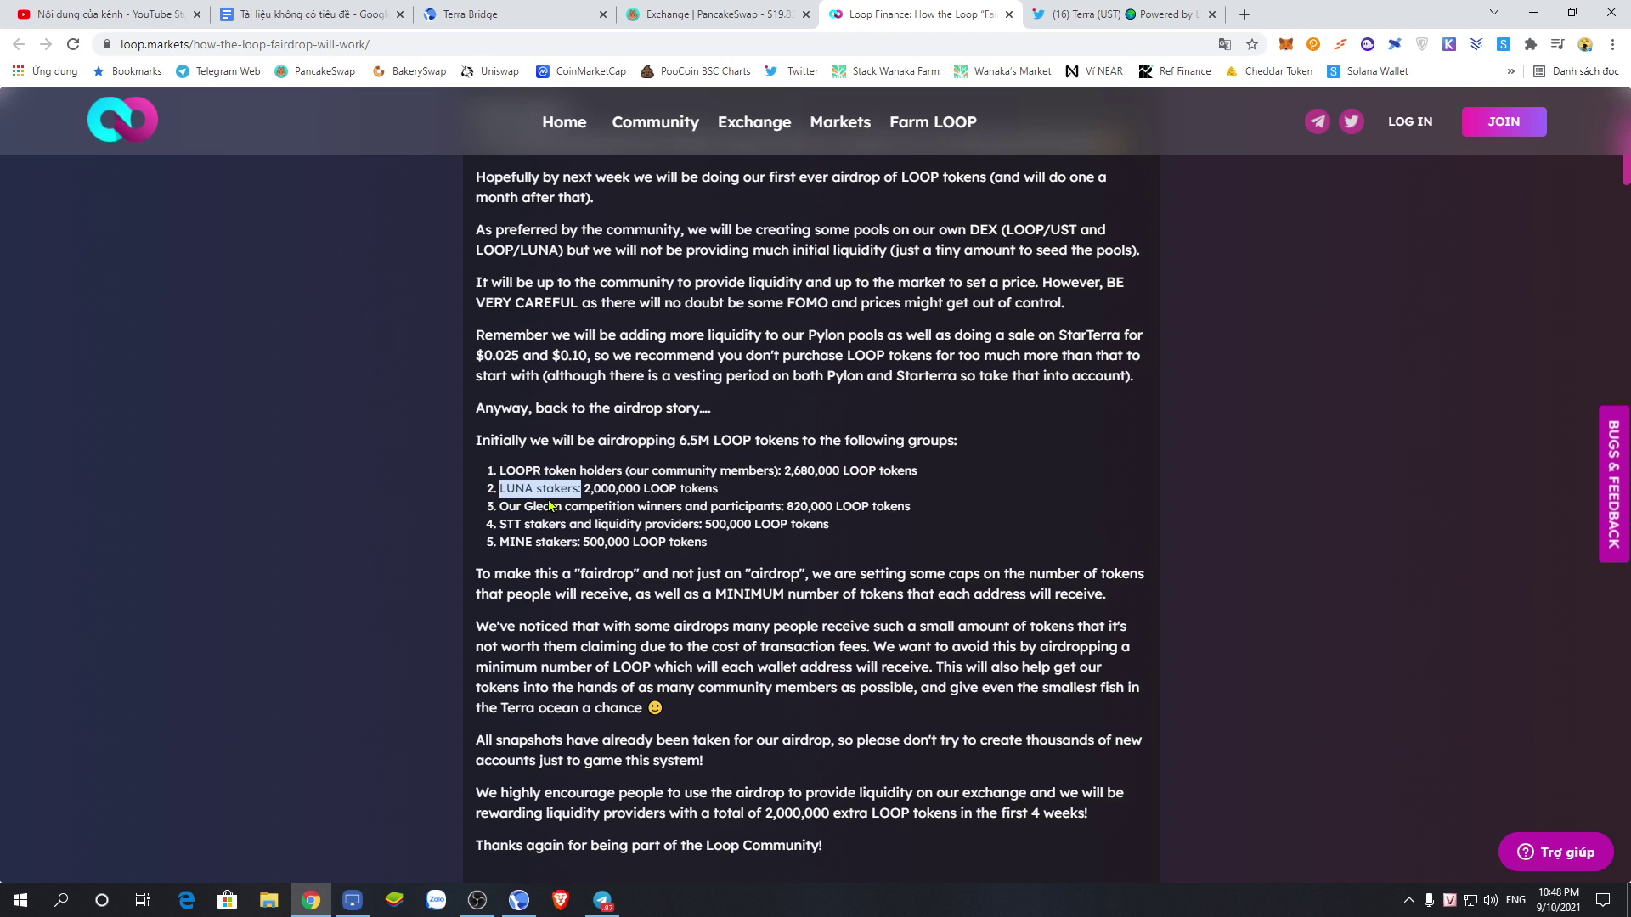
- Highlight the LUNA stakers label in the article, and look over the delegations and validator list on Terra Station's Staking page
click(601, 503)
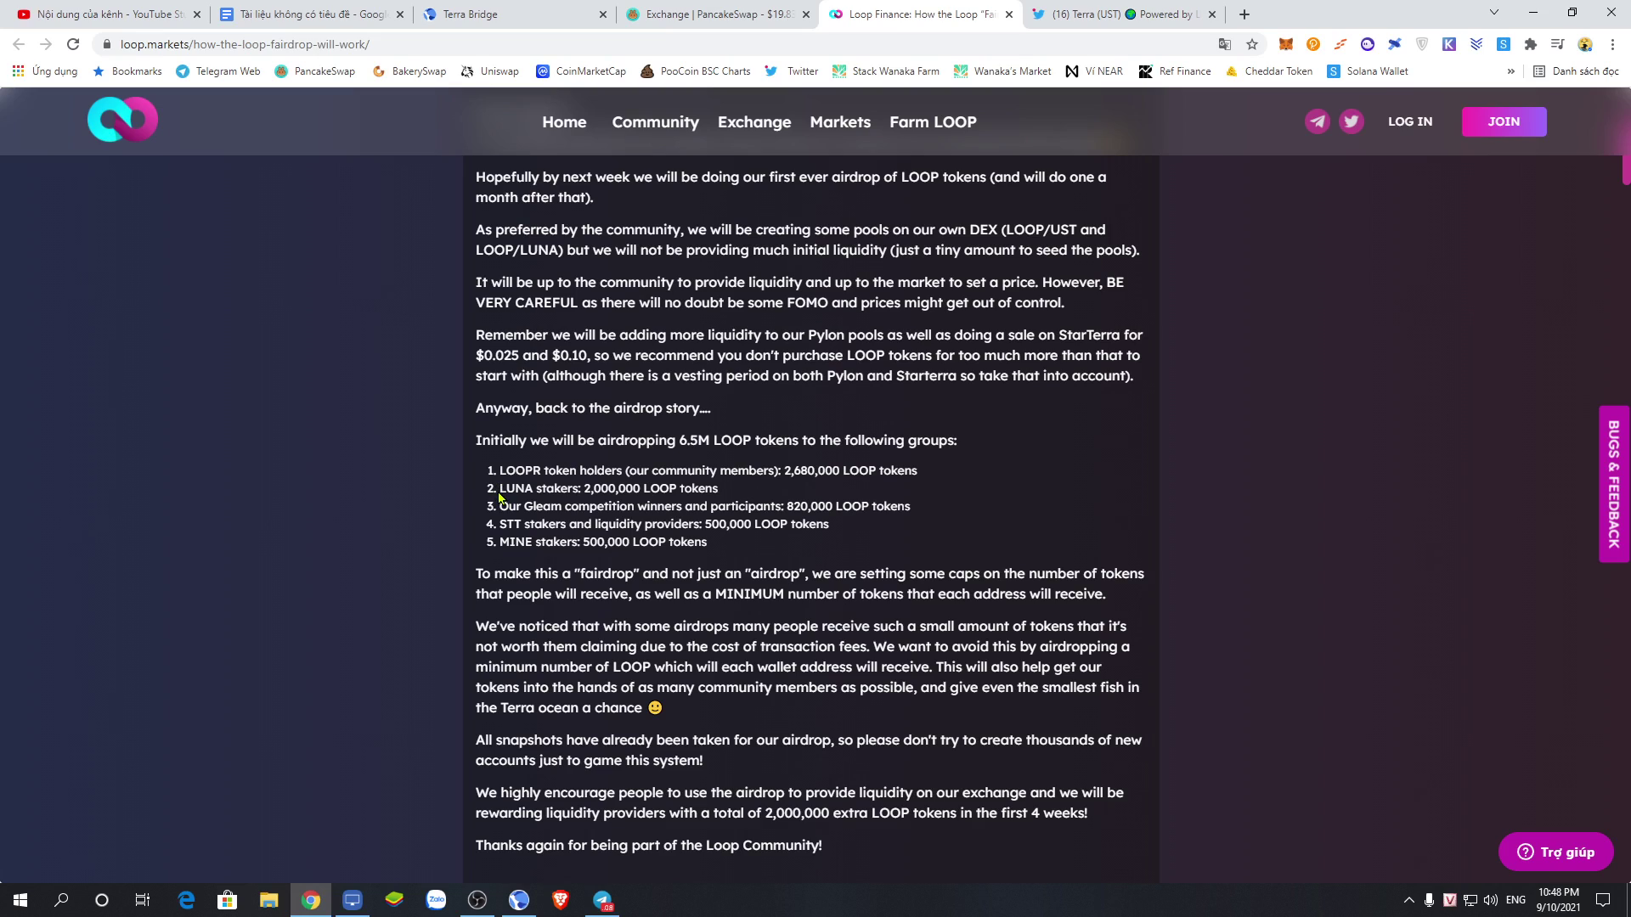
drag(498, 490, 581, 489)
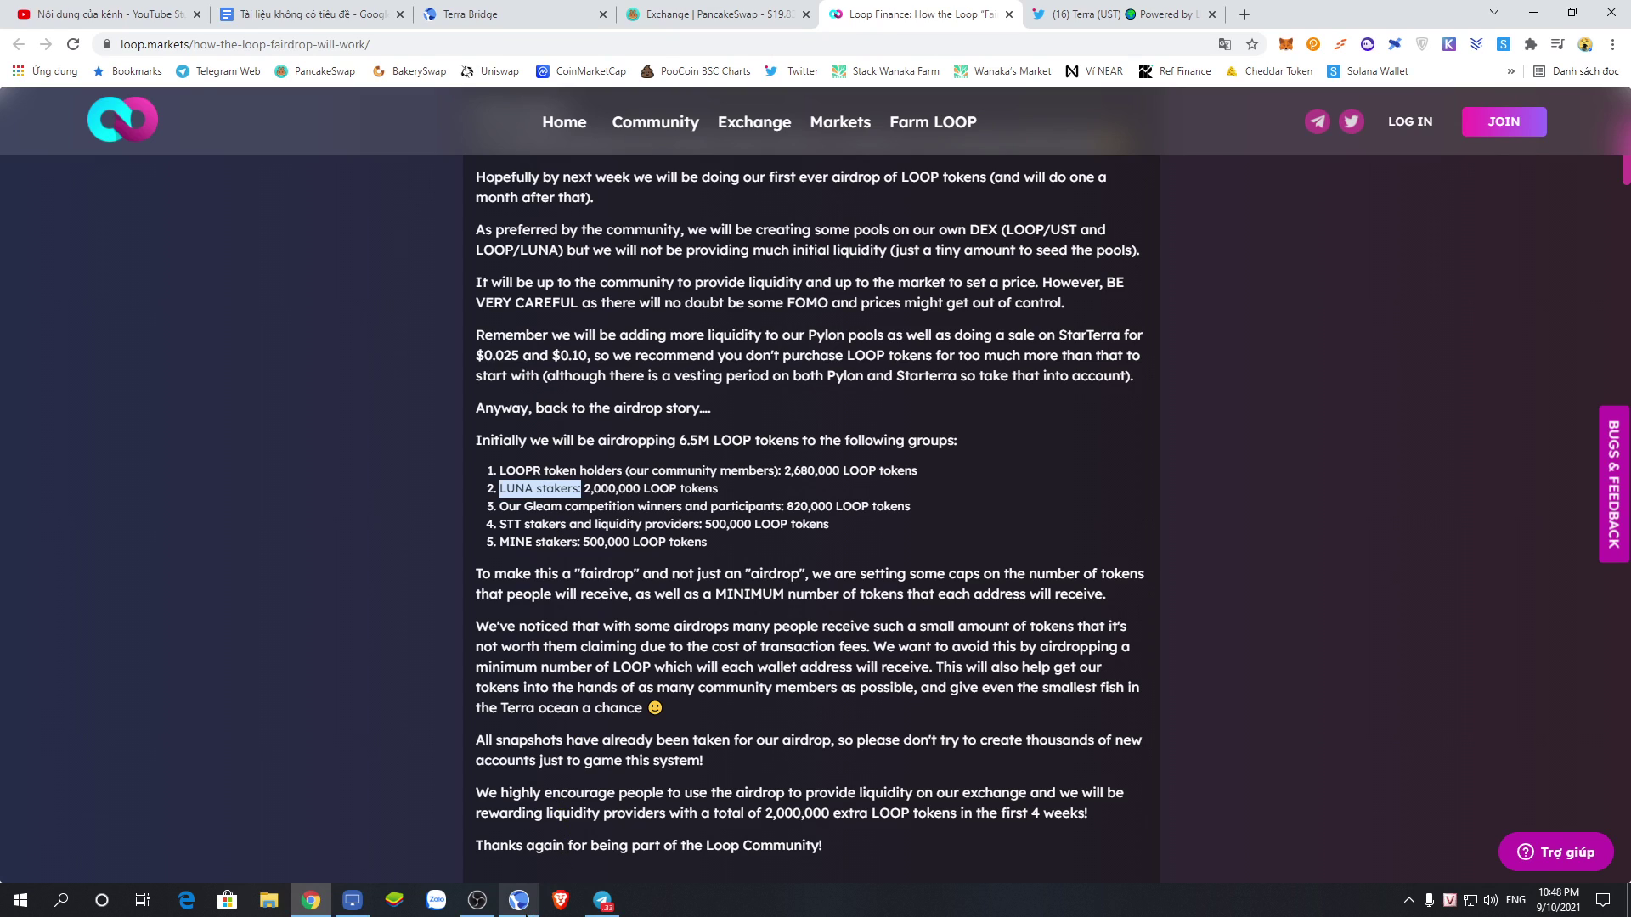
click(518, 900)
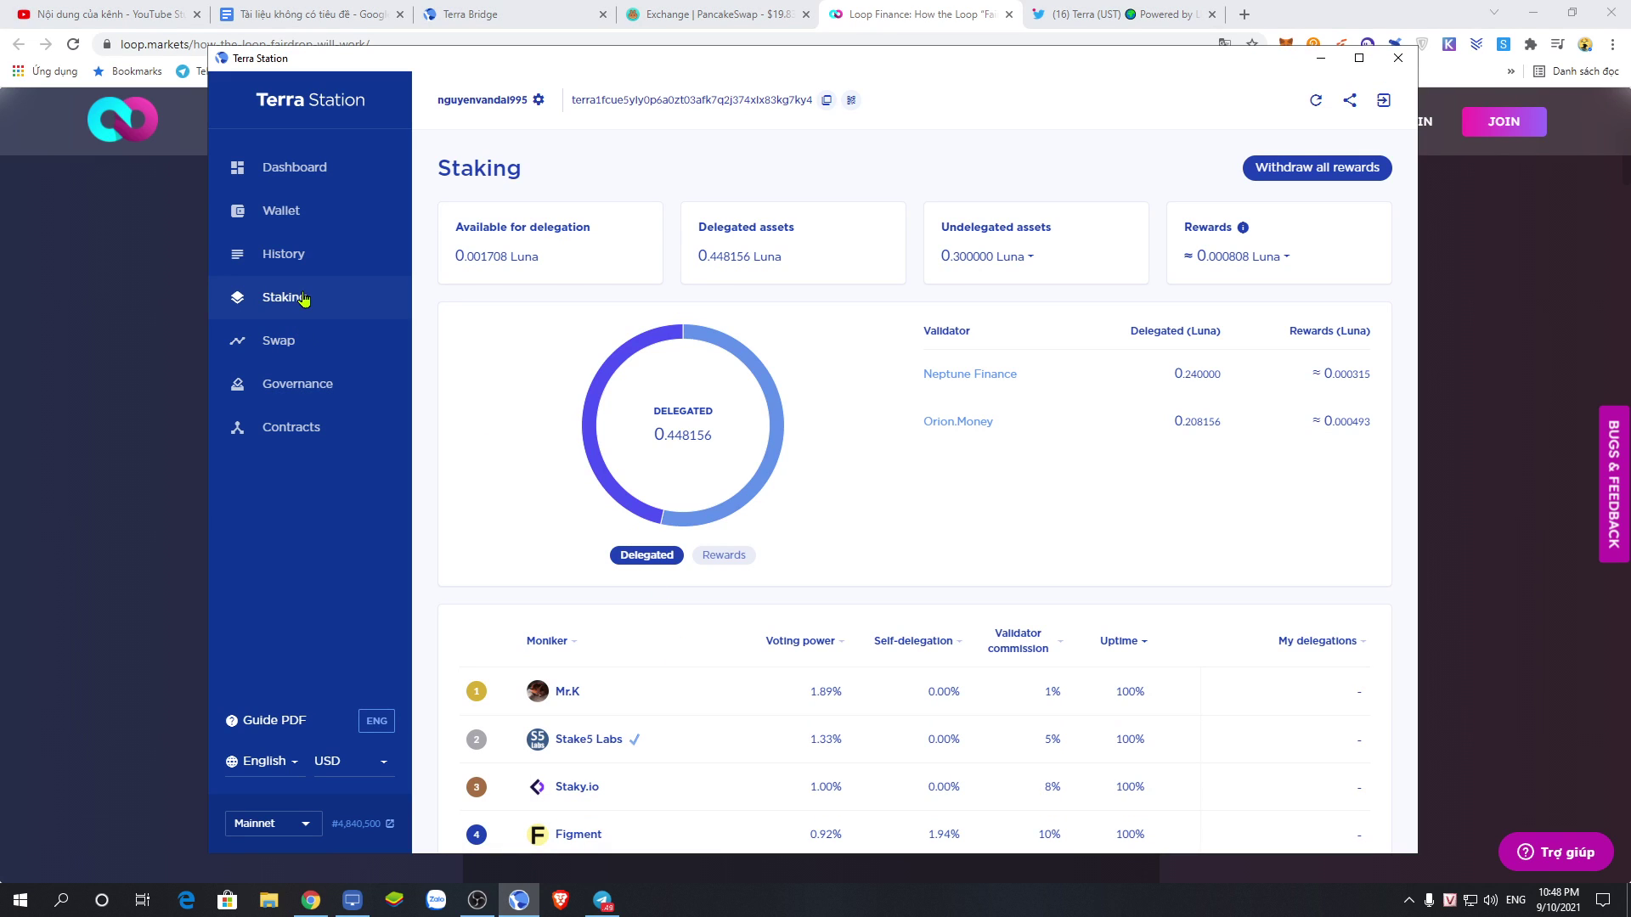
scroll(794, 548, down, 4)
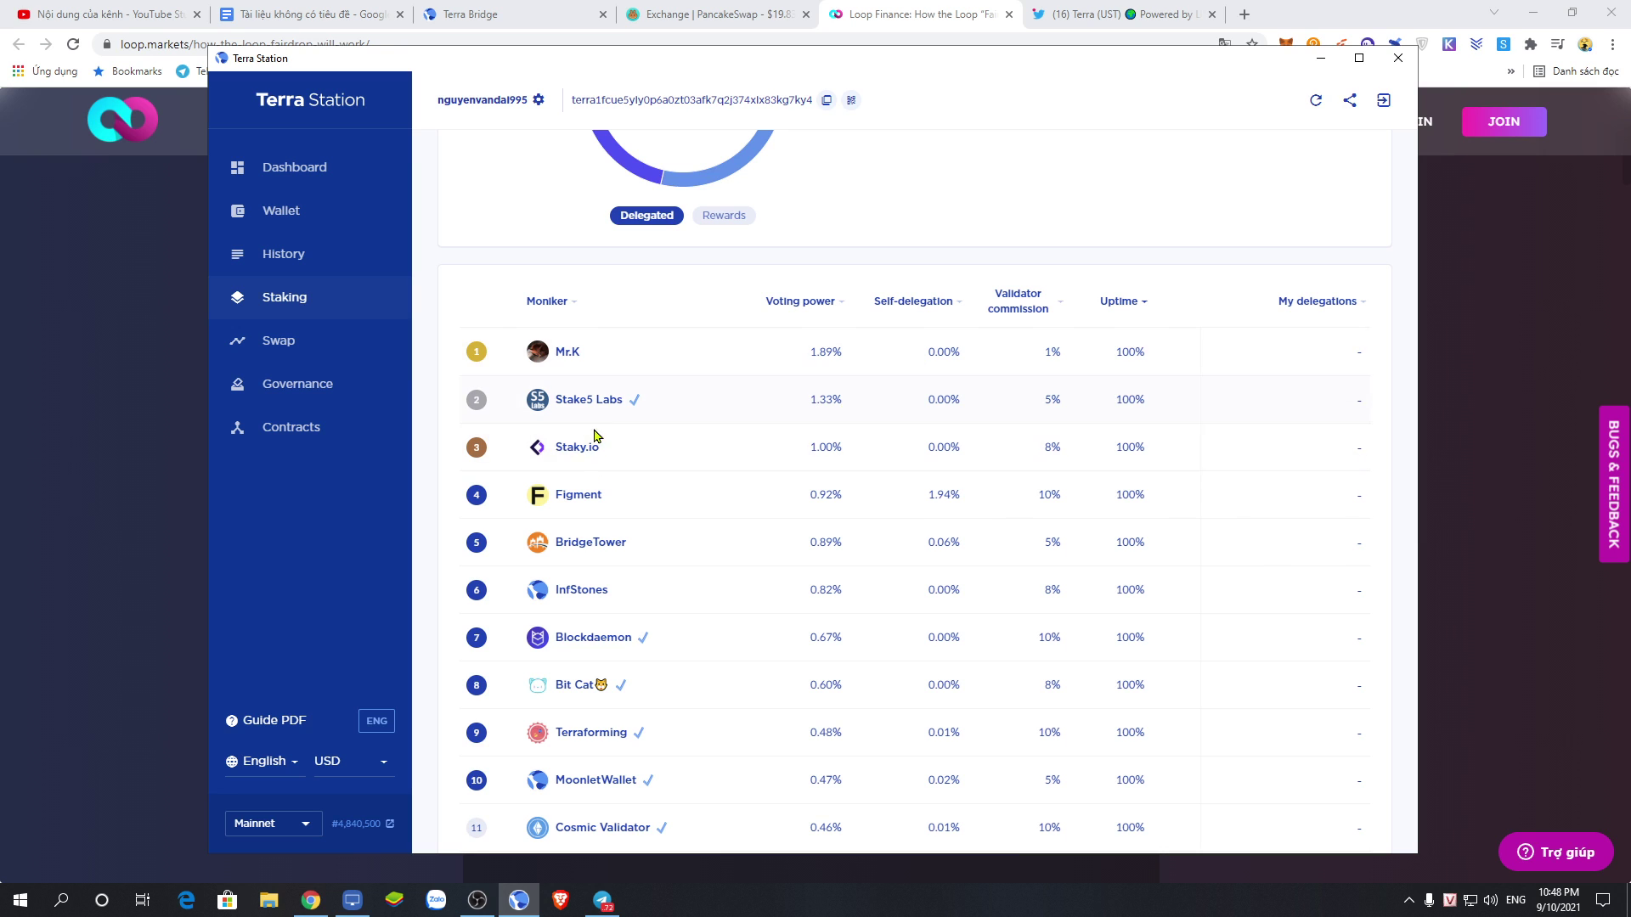
scroll(690, 591, down, 5)
scroll(690, 590, up, 10)
drag(915, 378, 1077, 375)
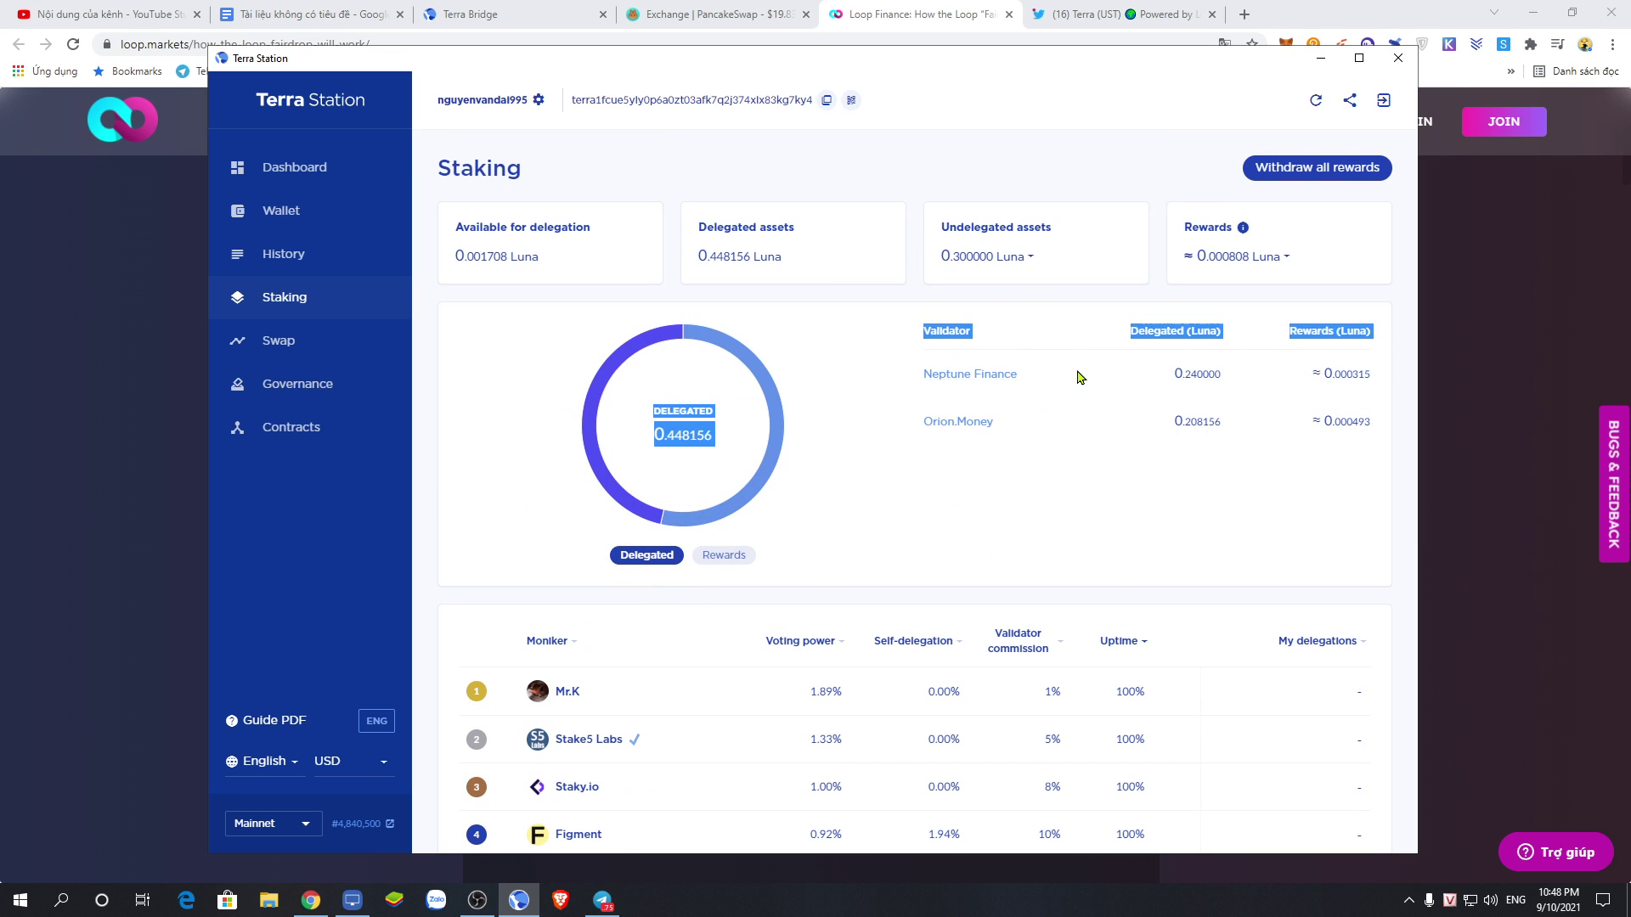
click(1474, 455)
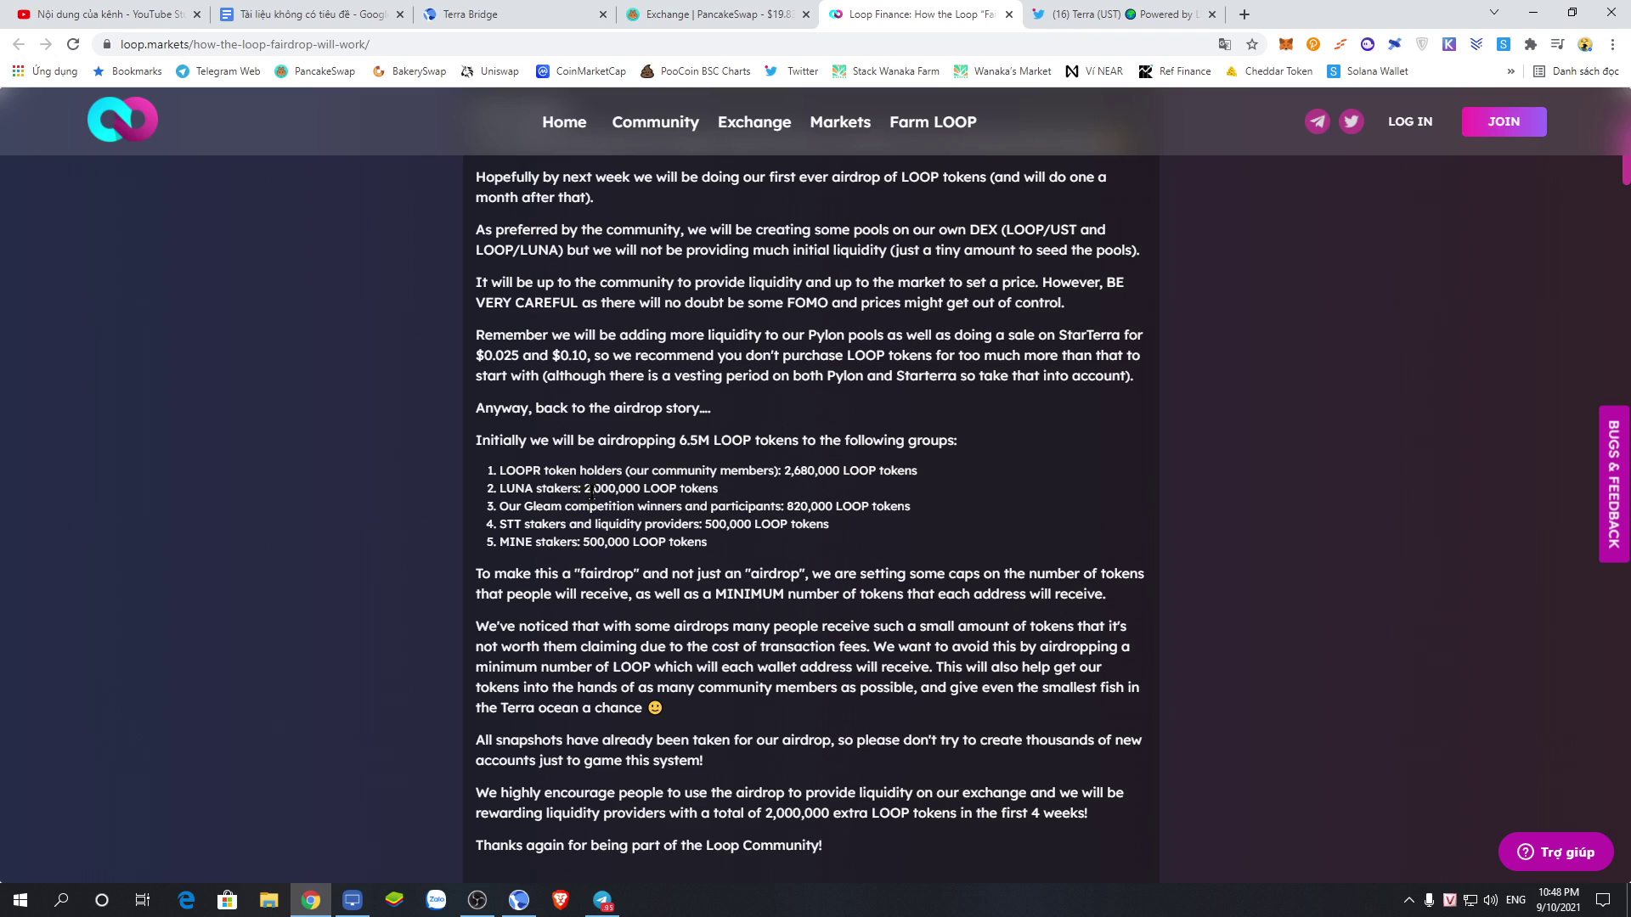
- Highlight the LUNA stakers' token allocation in the article and the whole numbered list of airdrop recipient groups
drag(586, 491, 671, 491)
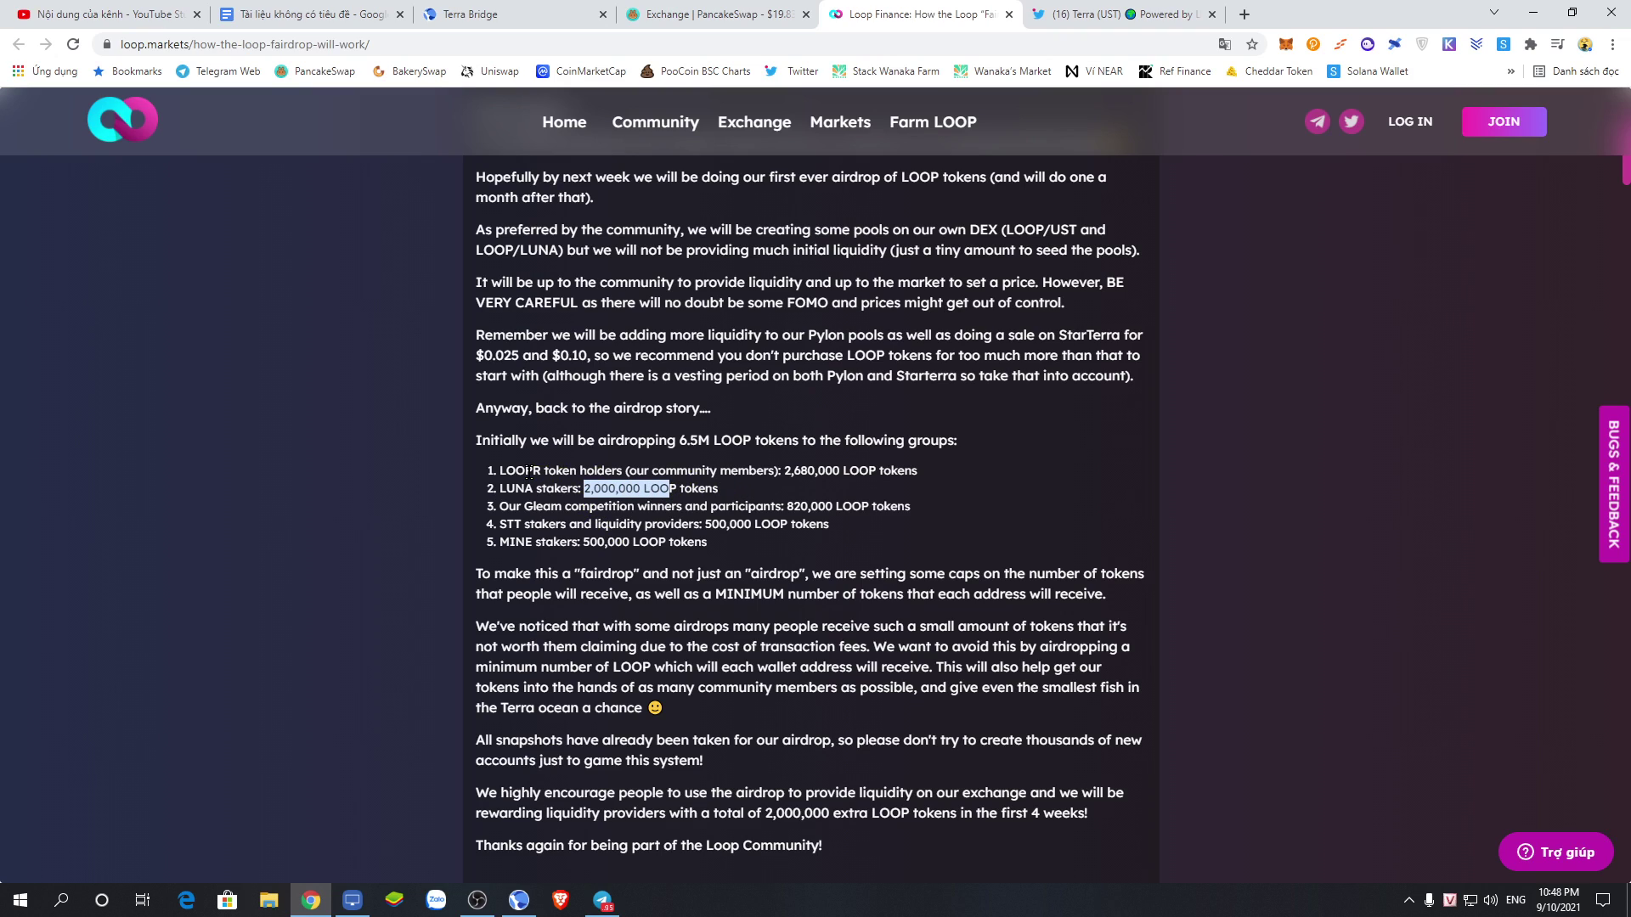
drag(497, 473, 749, 545)
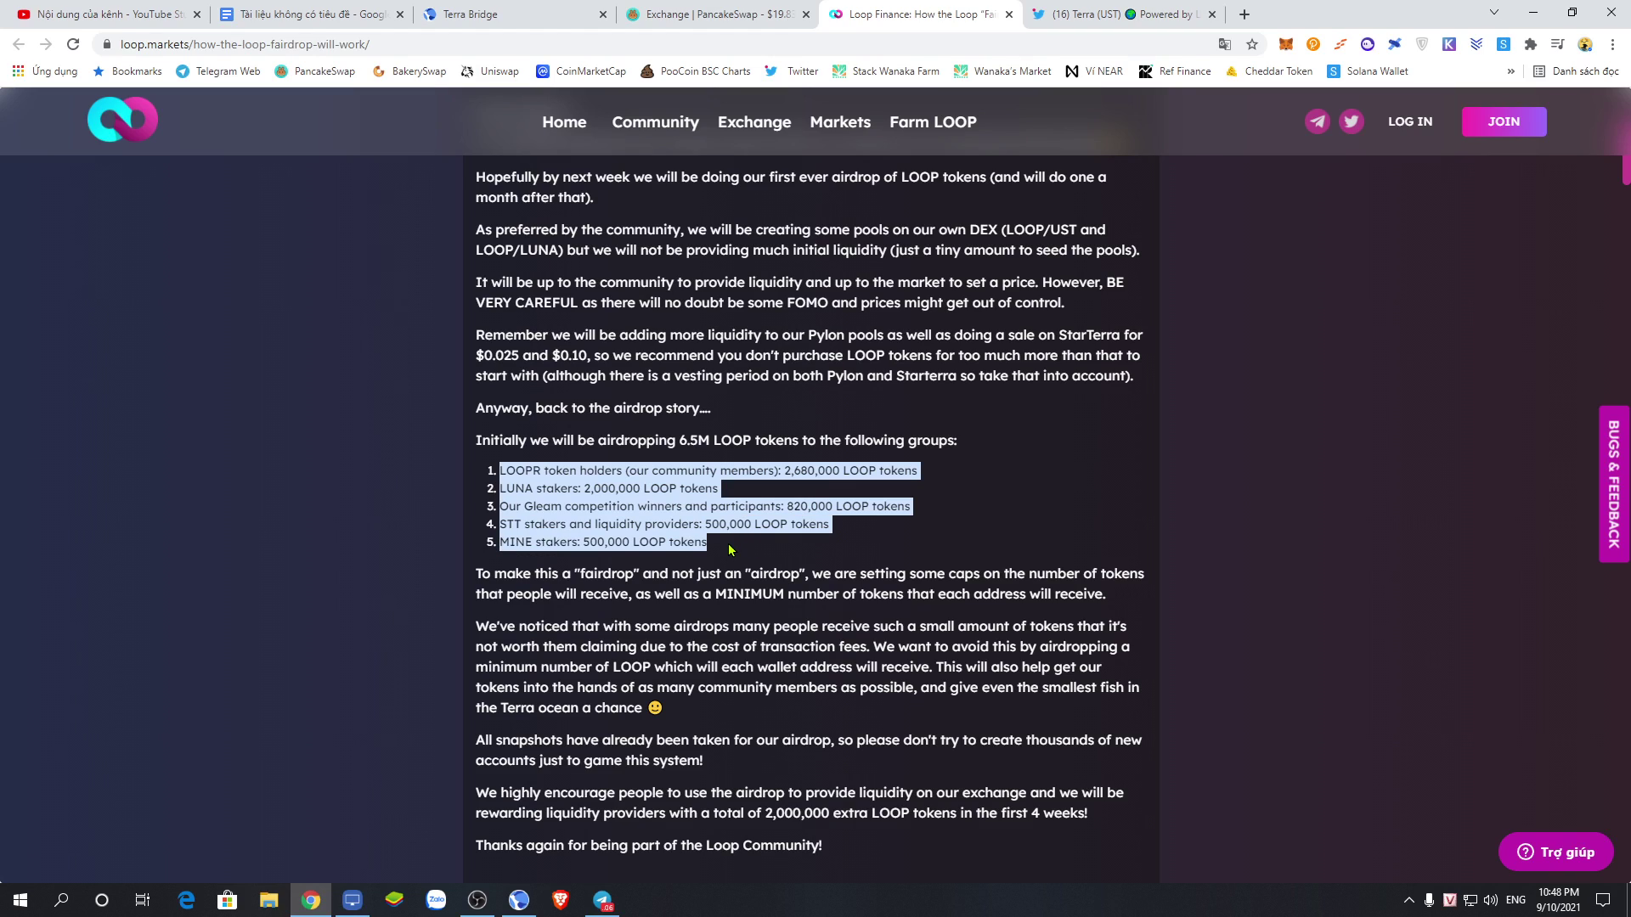
click(729, 550)
drag(499, 473, 733, 552)
click(745, 553)
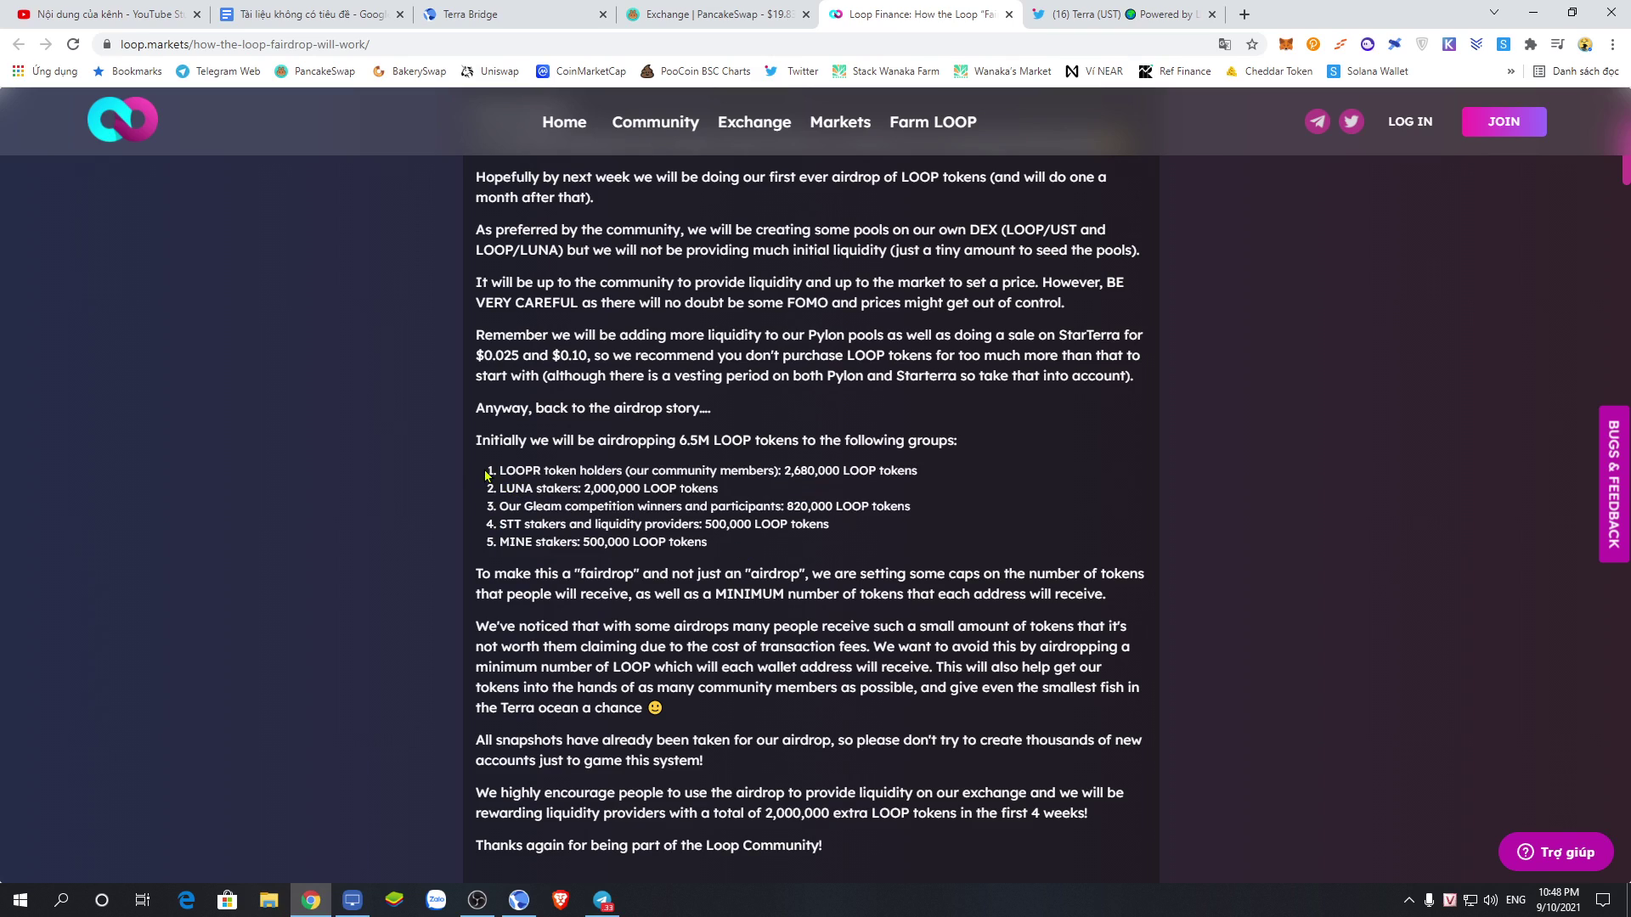
drag(498, 472, 748, 553)
click(747, 552)
- Highlight the MINE stakers entry and the LUNA stakers entry with their LOOP token allocations
drag(710, 545, 495, 550)
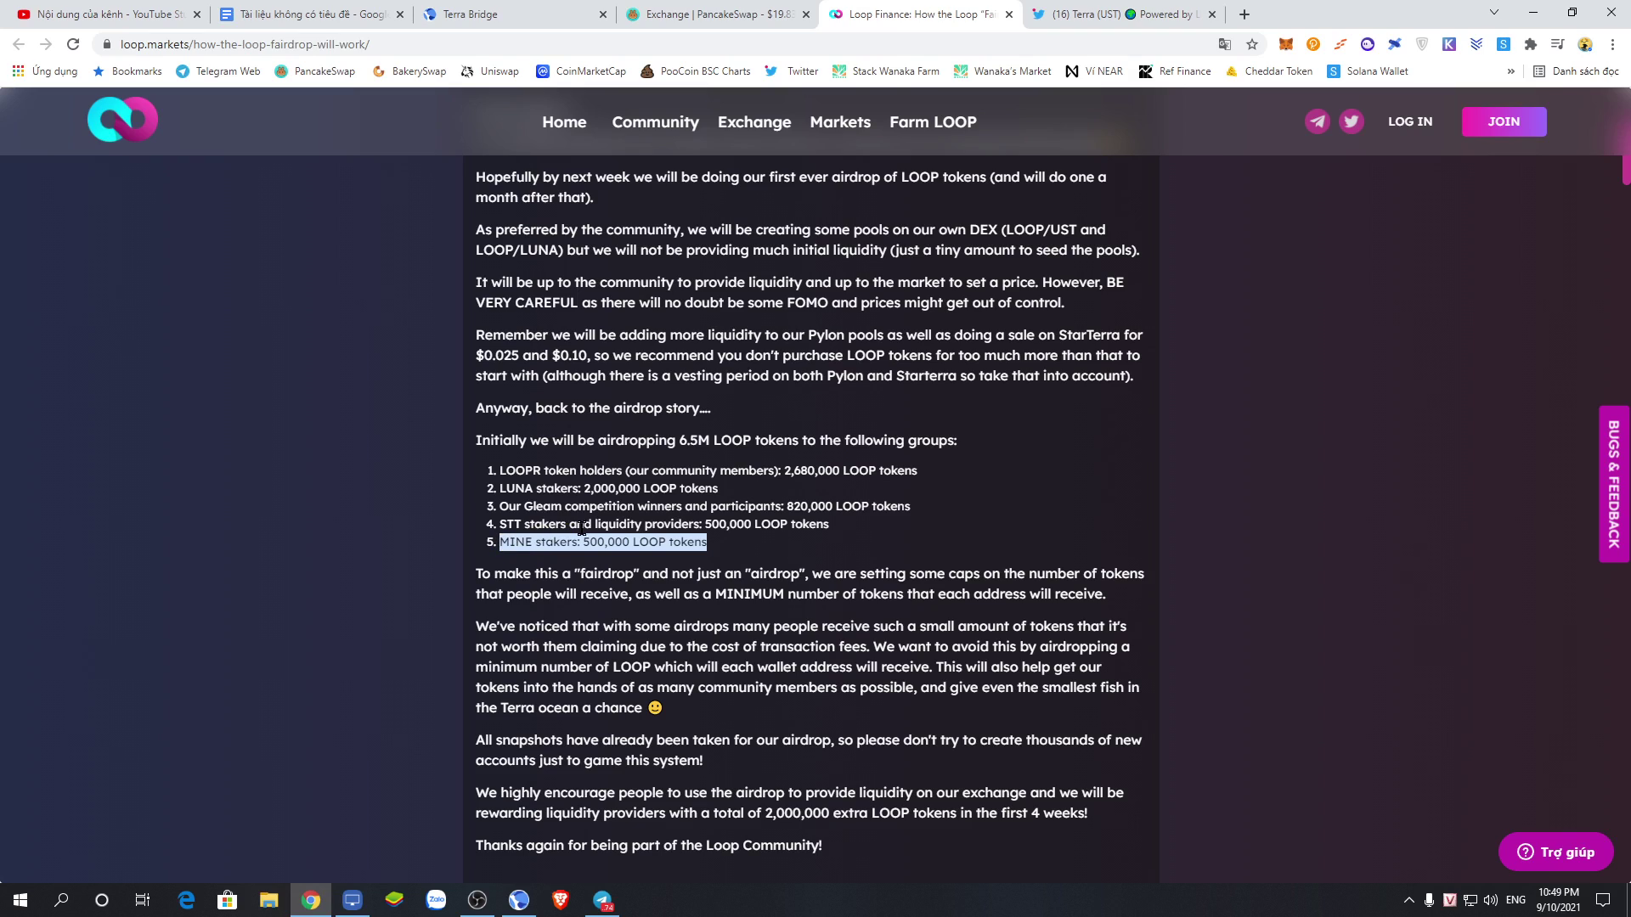
drag(718, 489, 498, 489)
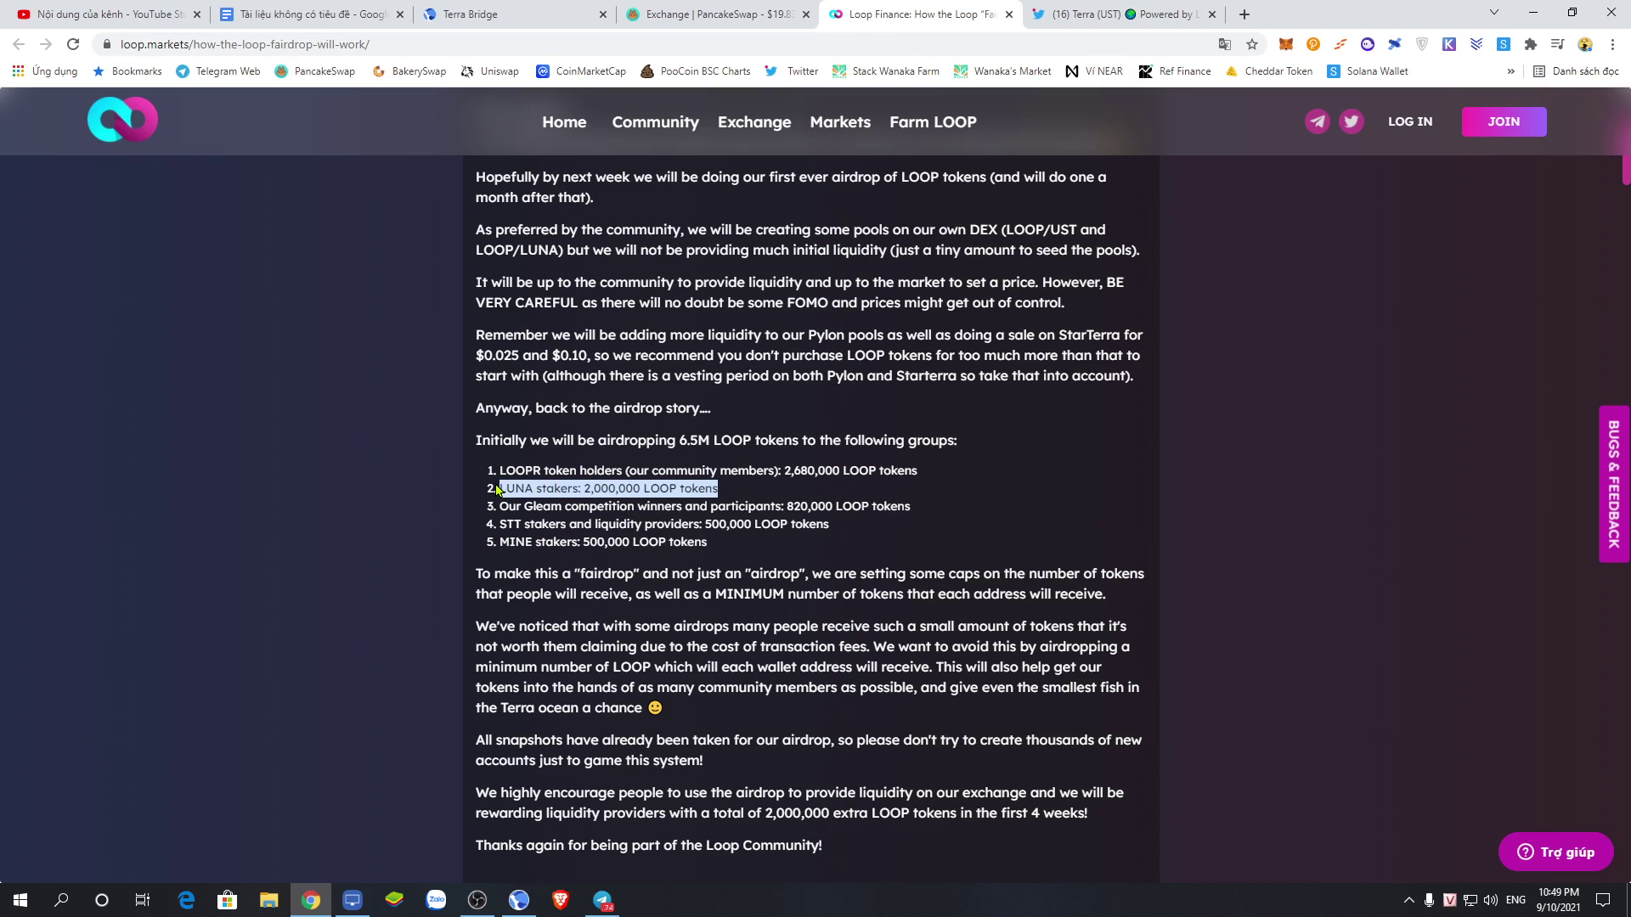
click(718, 489)
drag(721, 489, 499, 543)
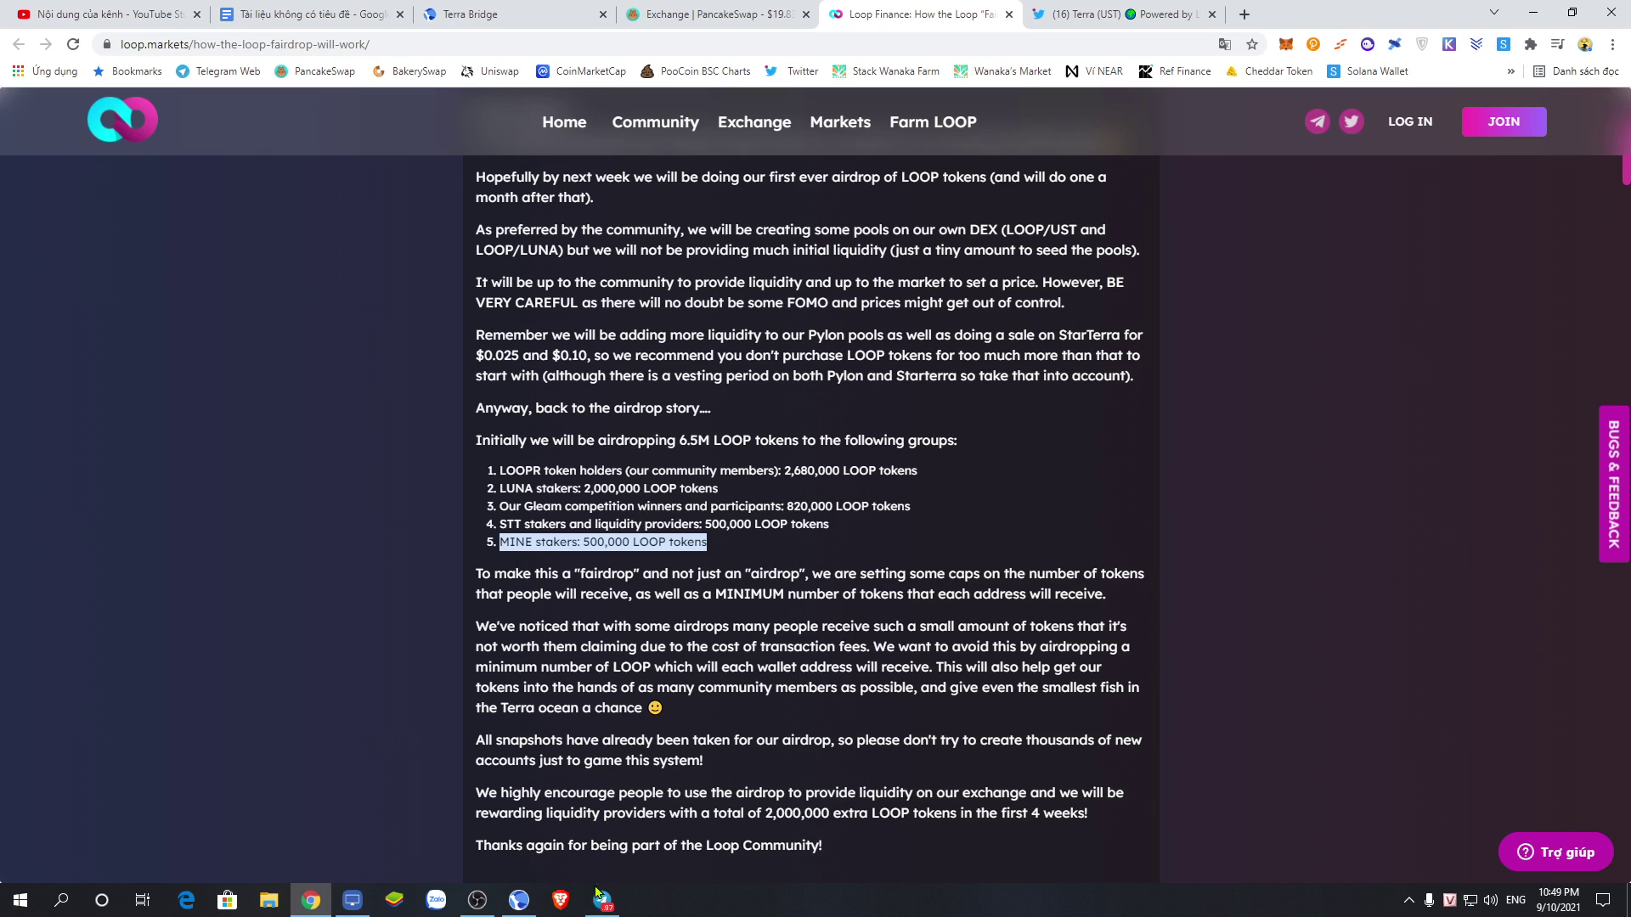
- Look at the My BITCOIN channel in Telegram, and hide its window again
mouse_move(601, 910)
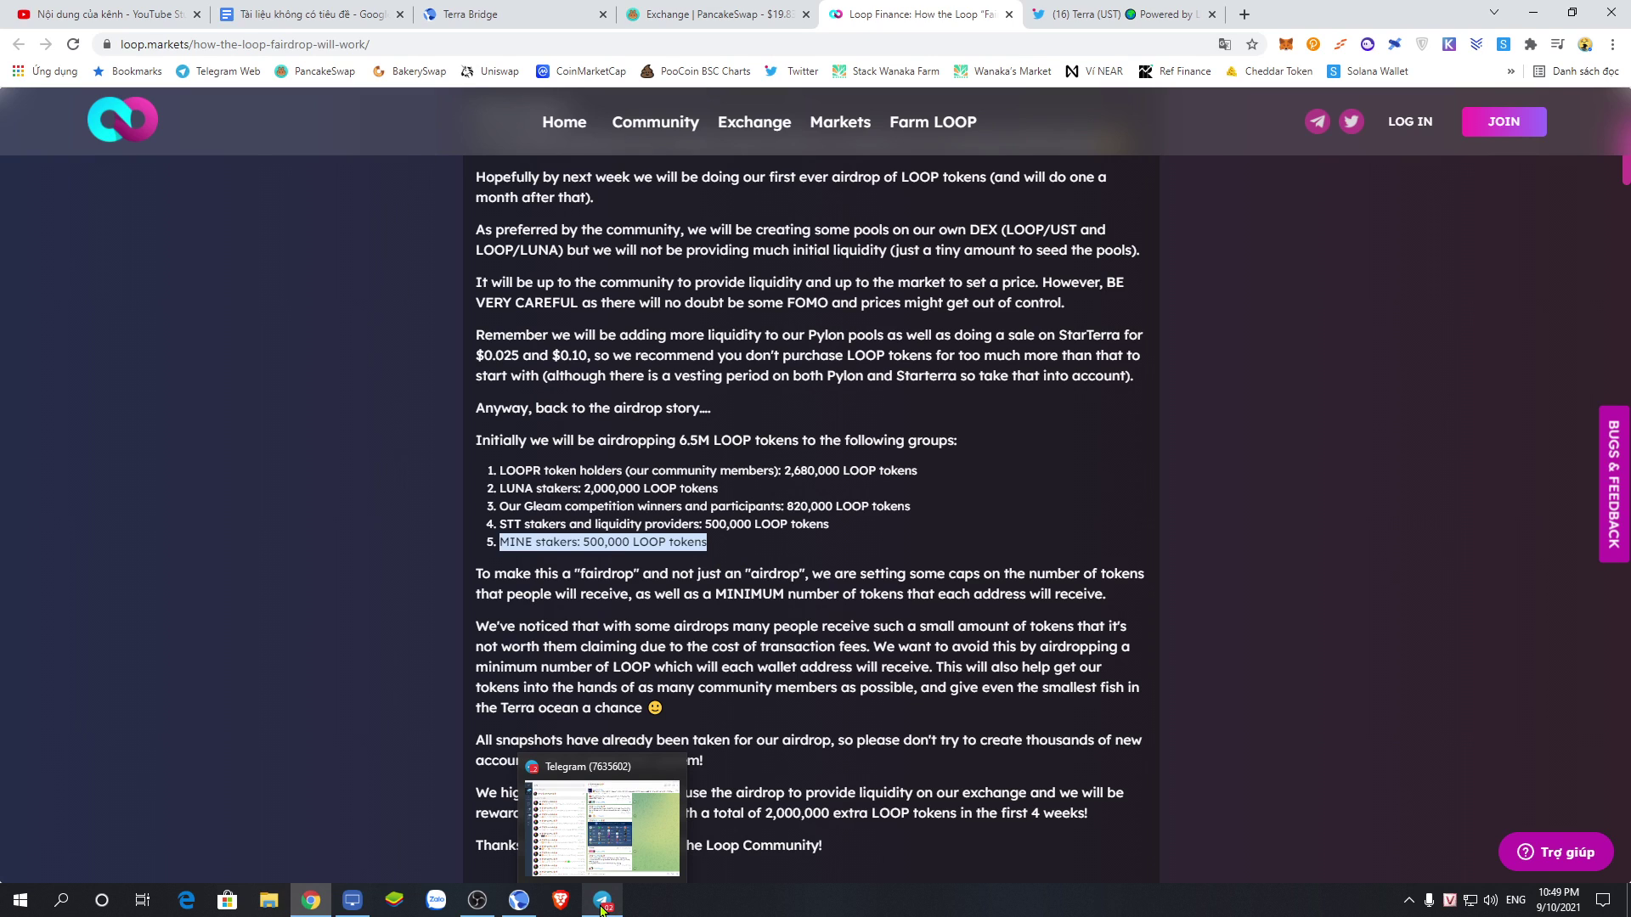
click(602, 910)
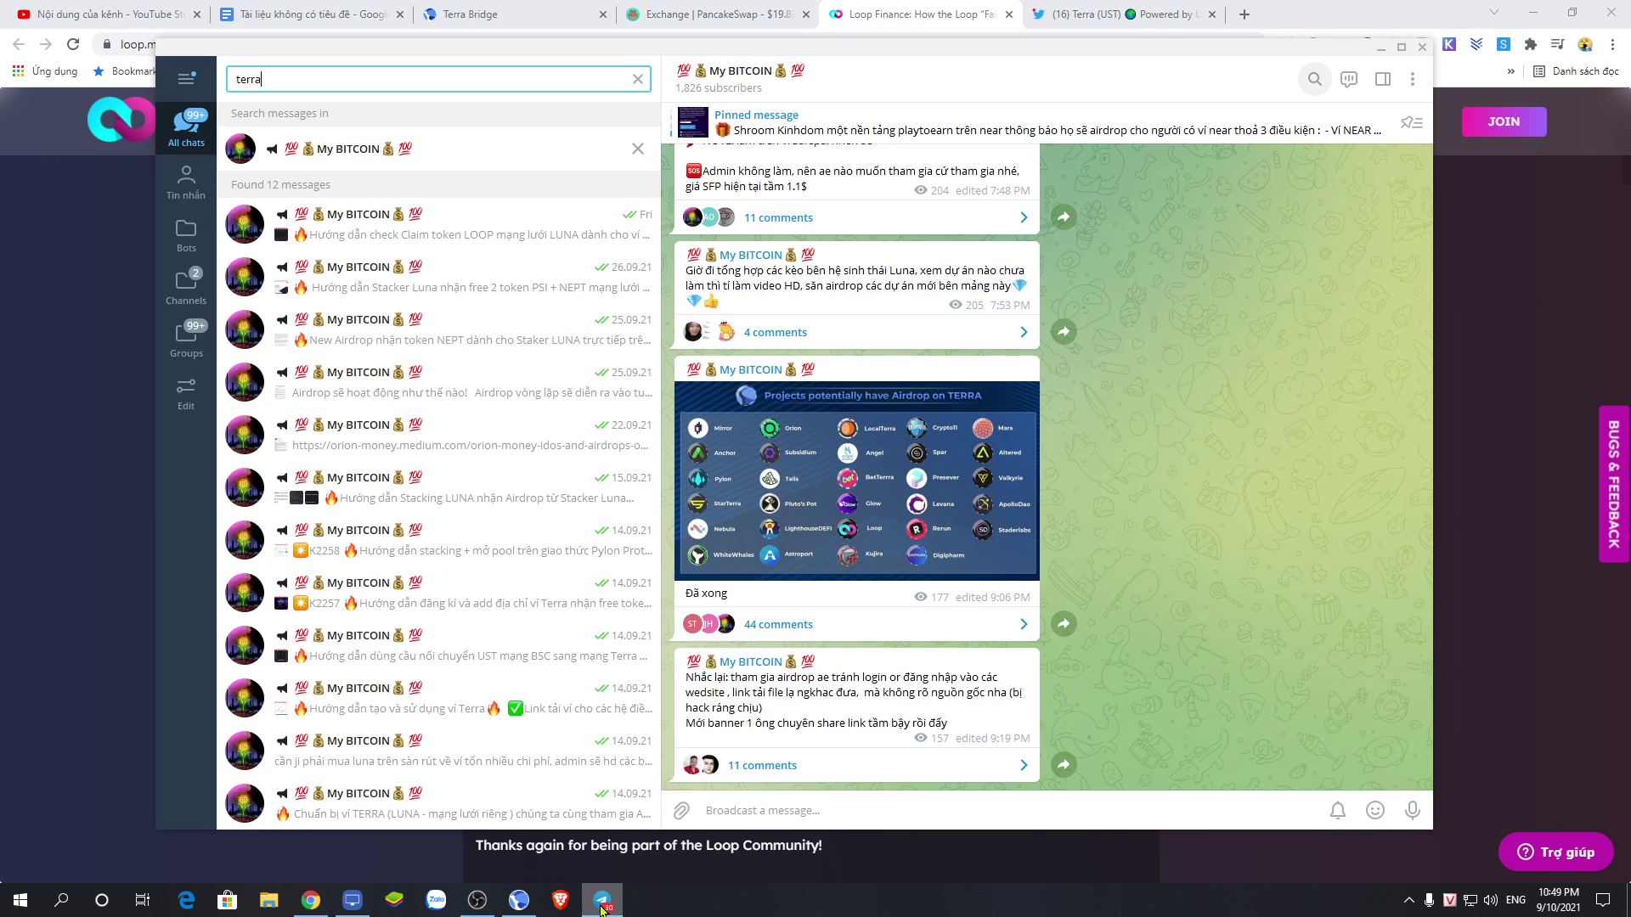
click(601, 909)
- Examine the Neptune Finance and Orion.Money delegations on Terra Station's Staking page
click(519, 901)
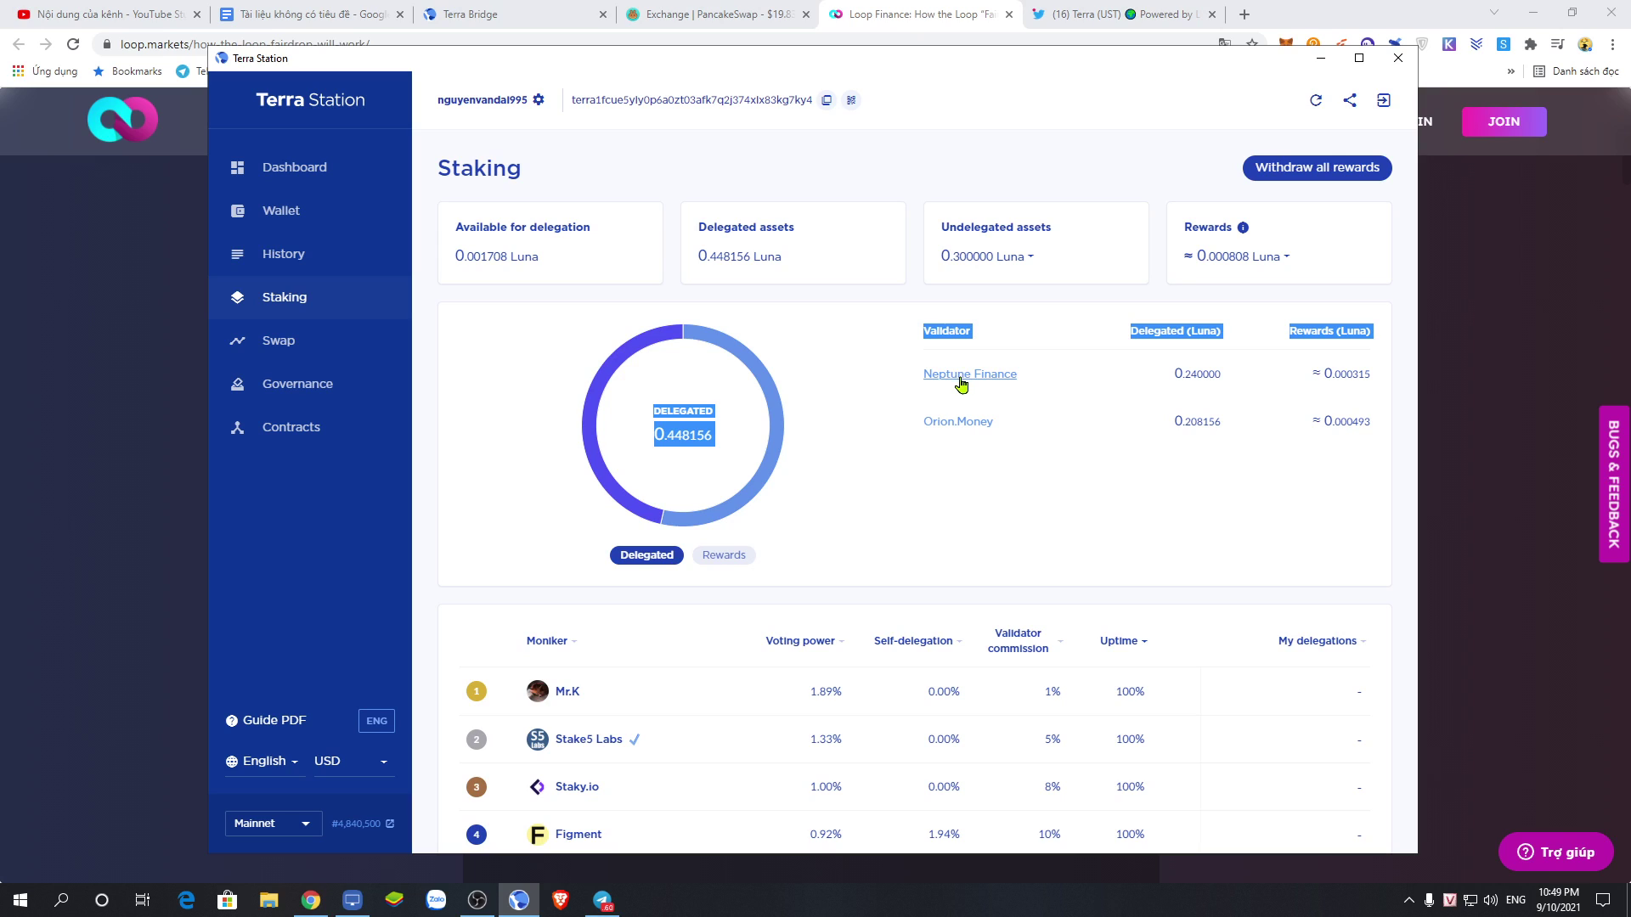
click(1063, 355)
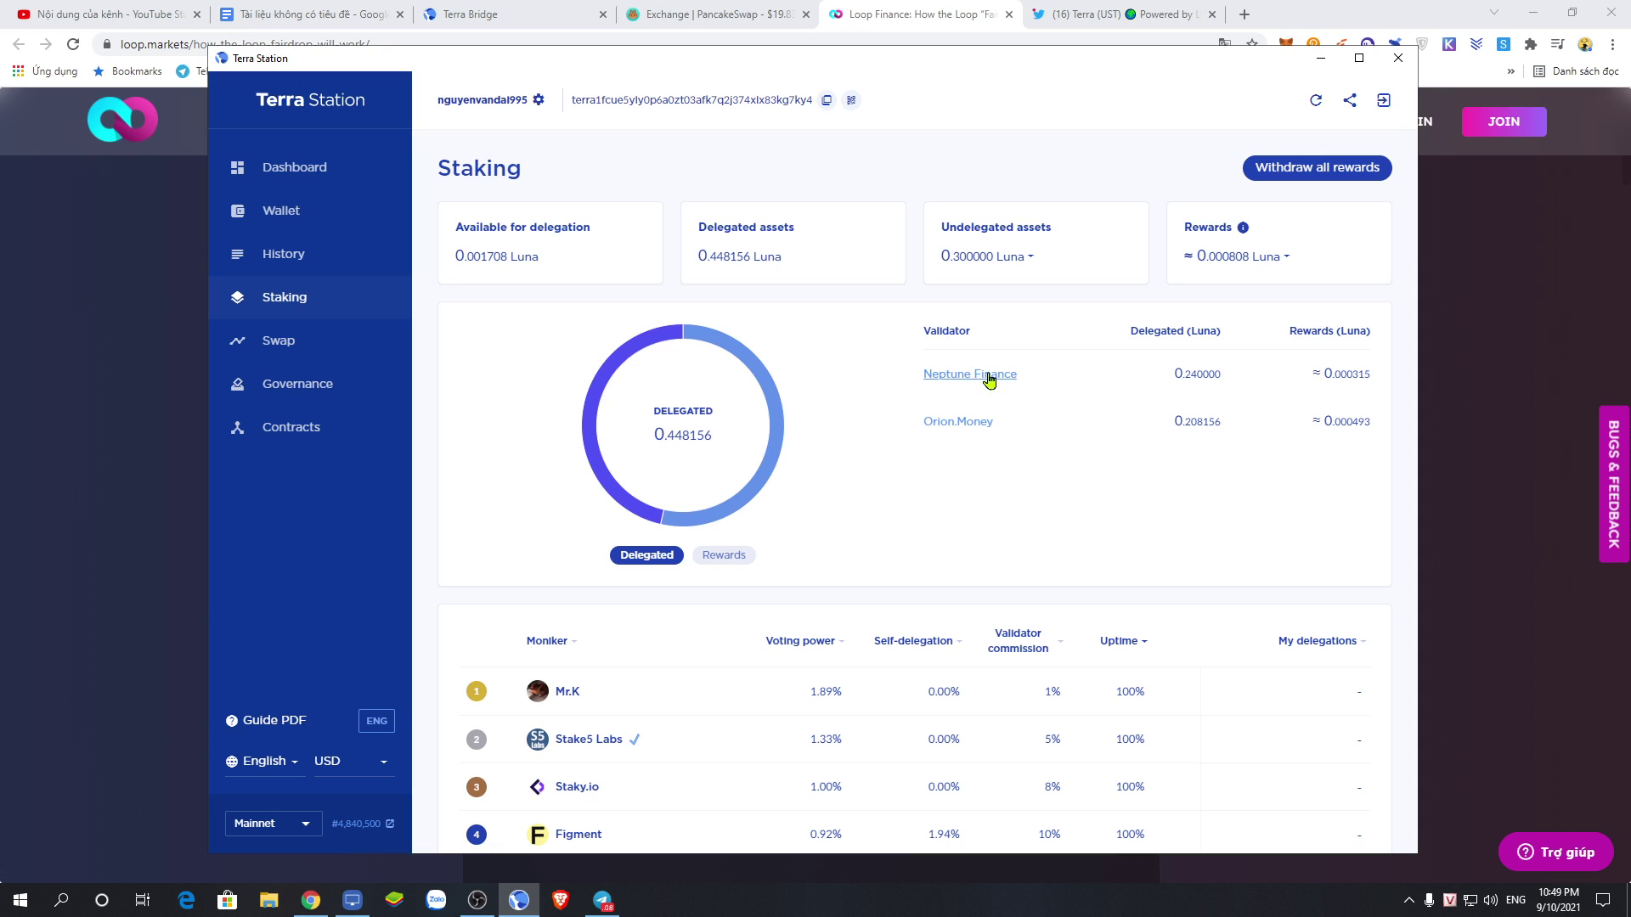
double_click(900, 389)
click(1031, 378)
double_click(902, 384)
click(1023, 376)
double_click(892, 377)
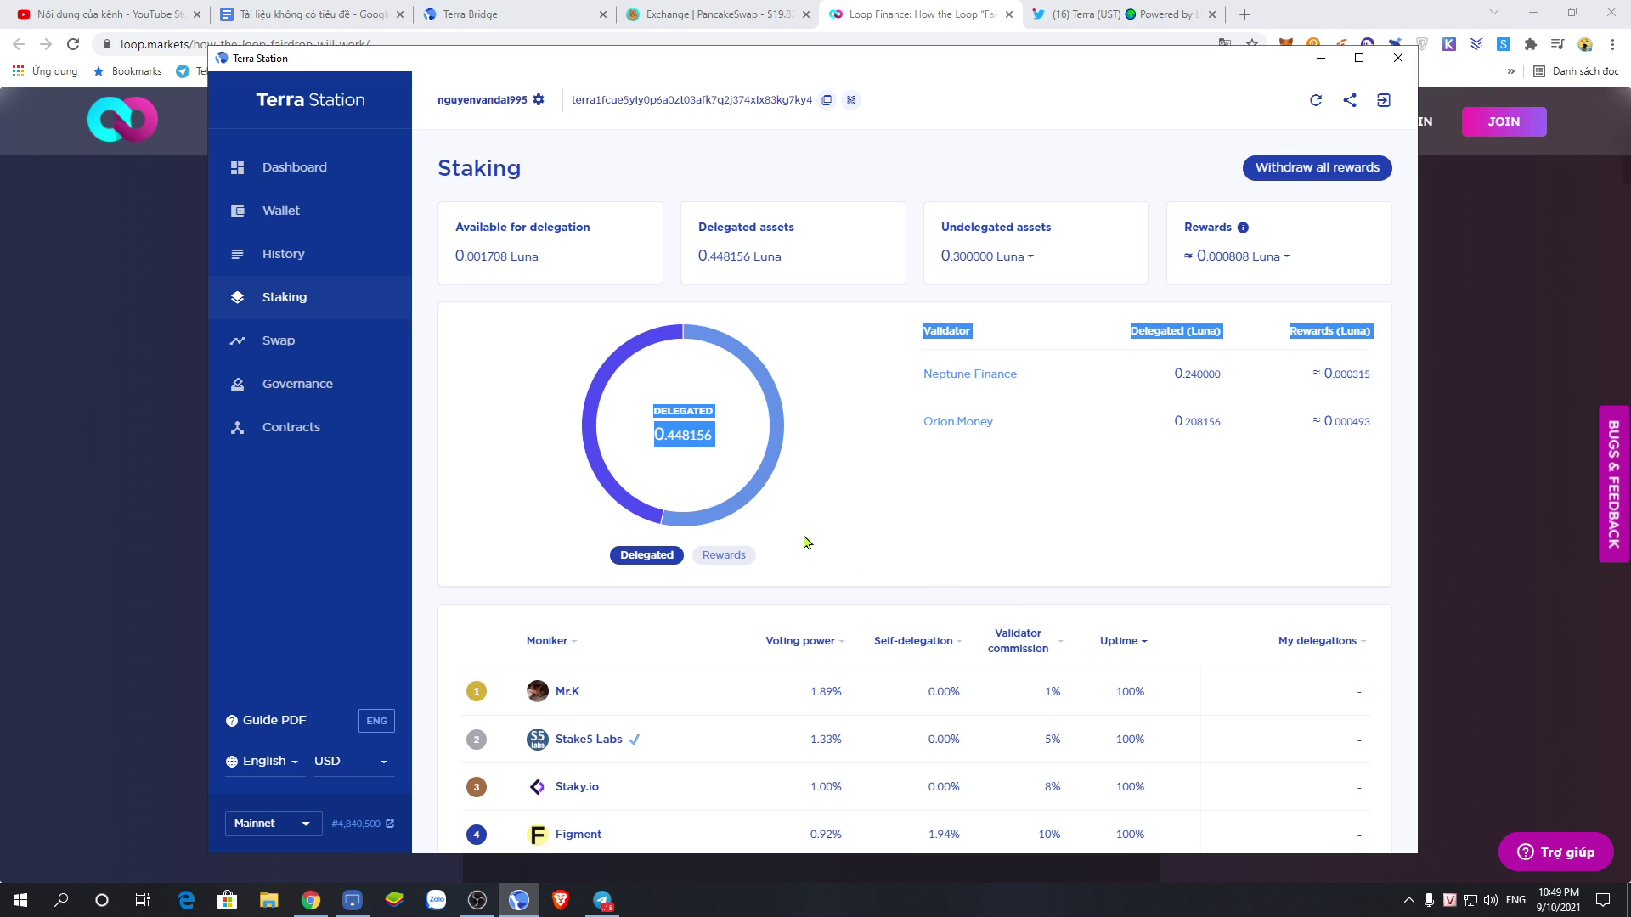
click(947, 518)
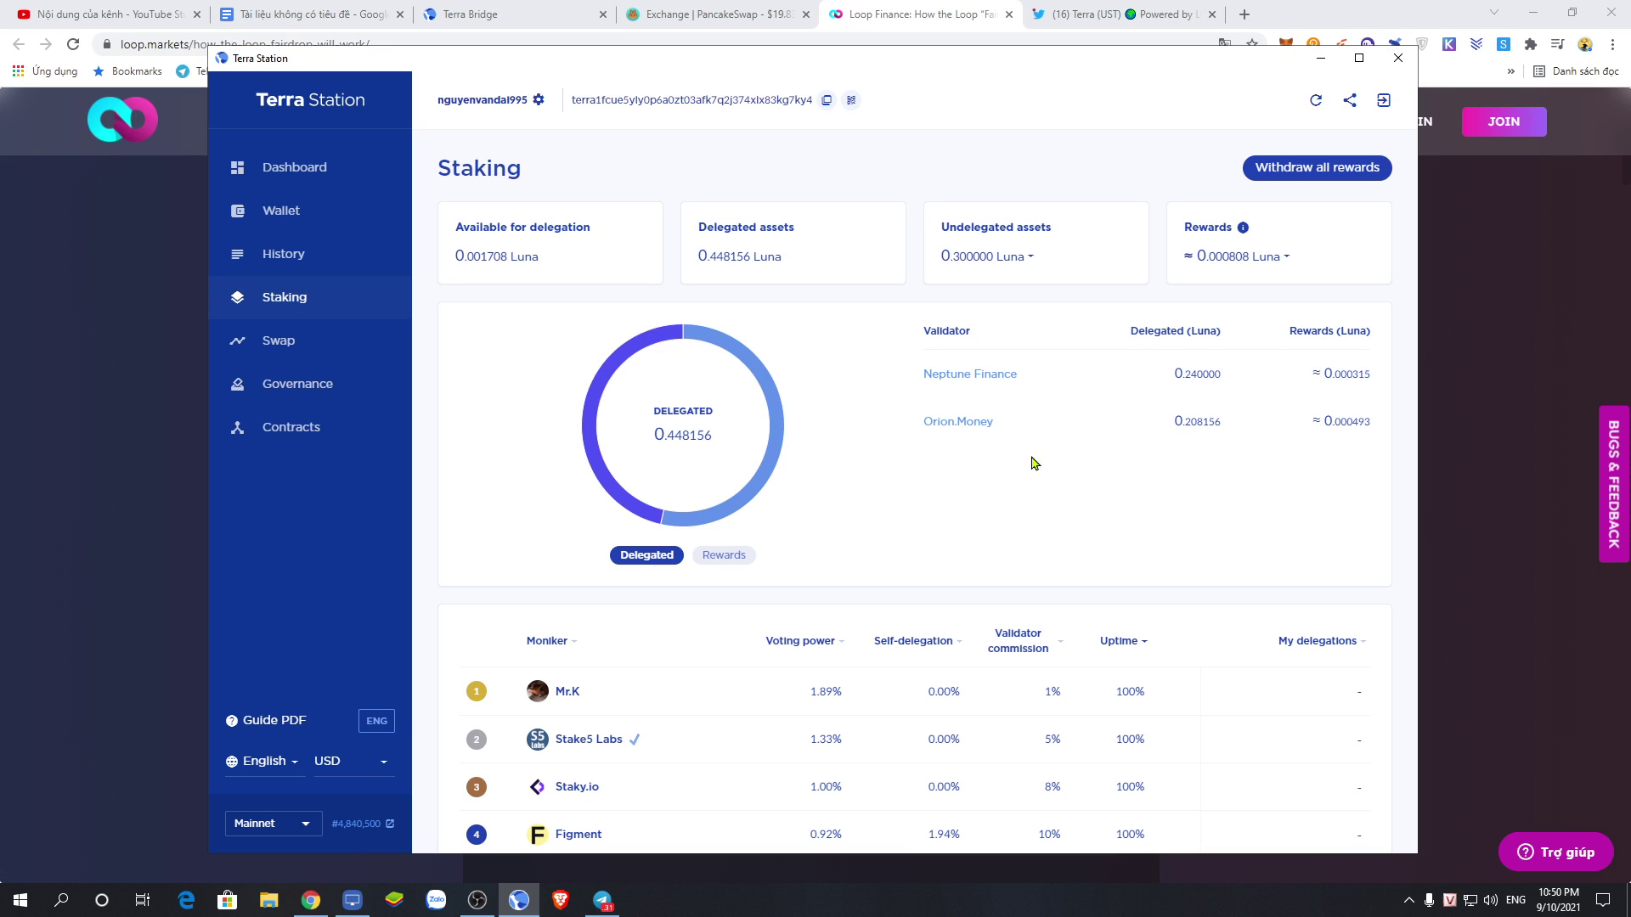
click(1511, 468)
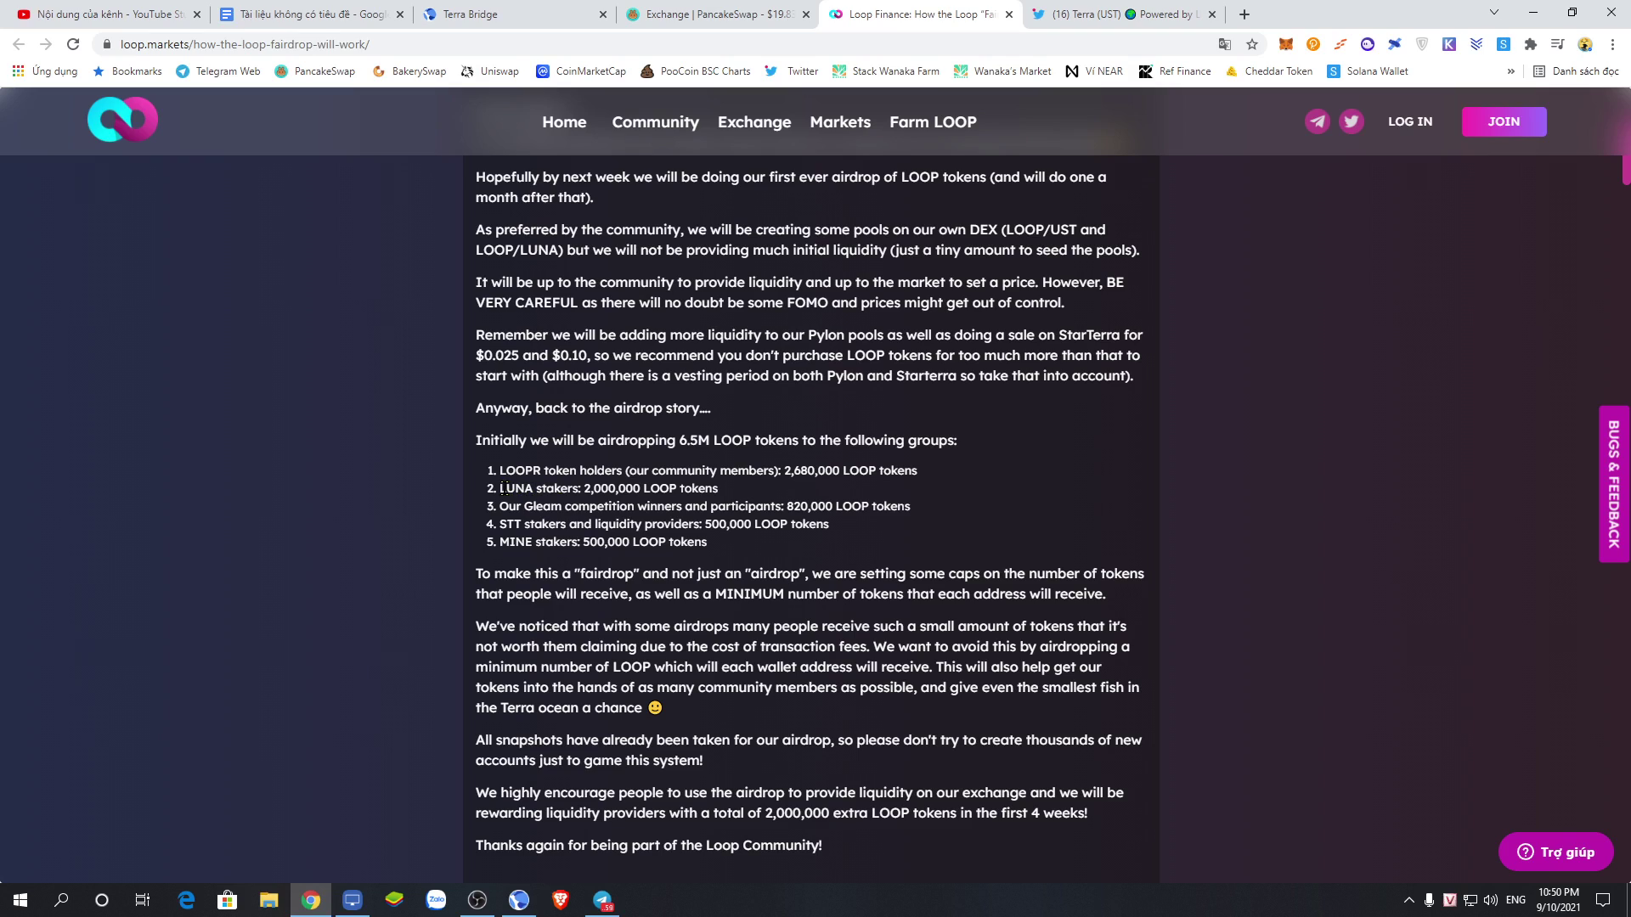
- Highlight the LUNA stakers and STT stakers labels in the article, and check the project lists in the notes document
drag(502, 487, 578, 484)
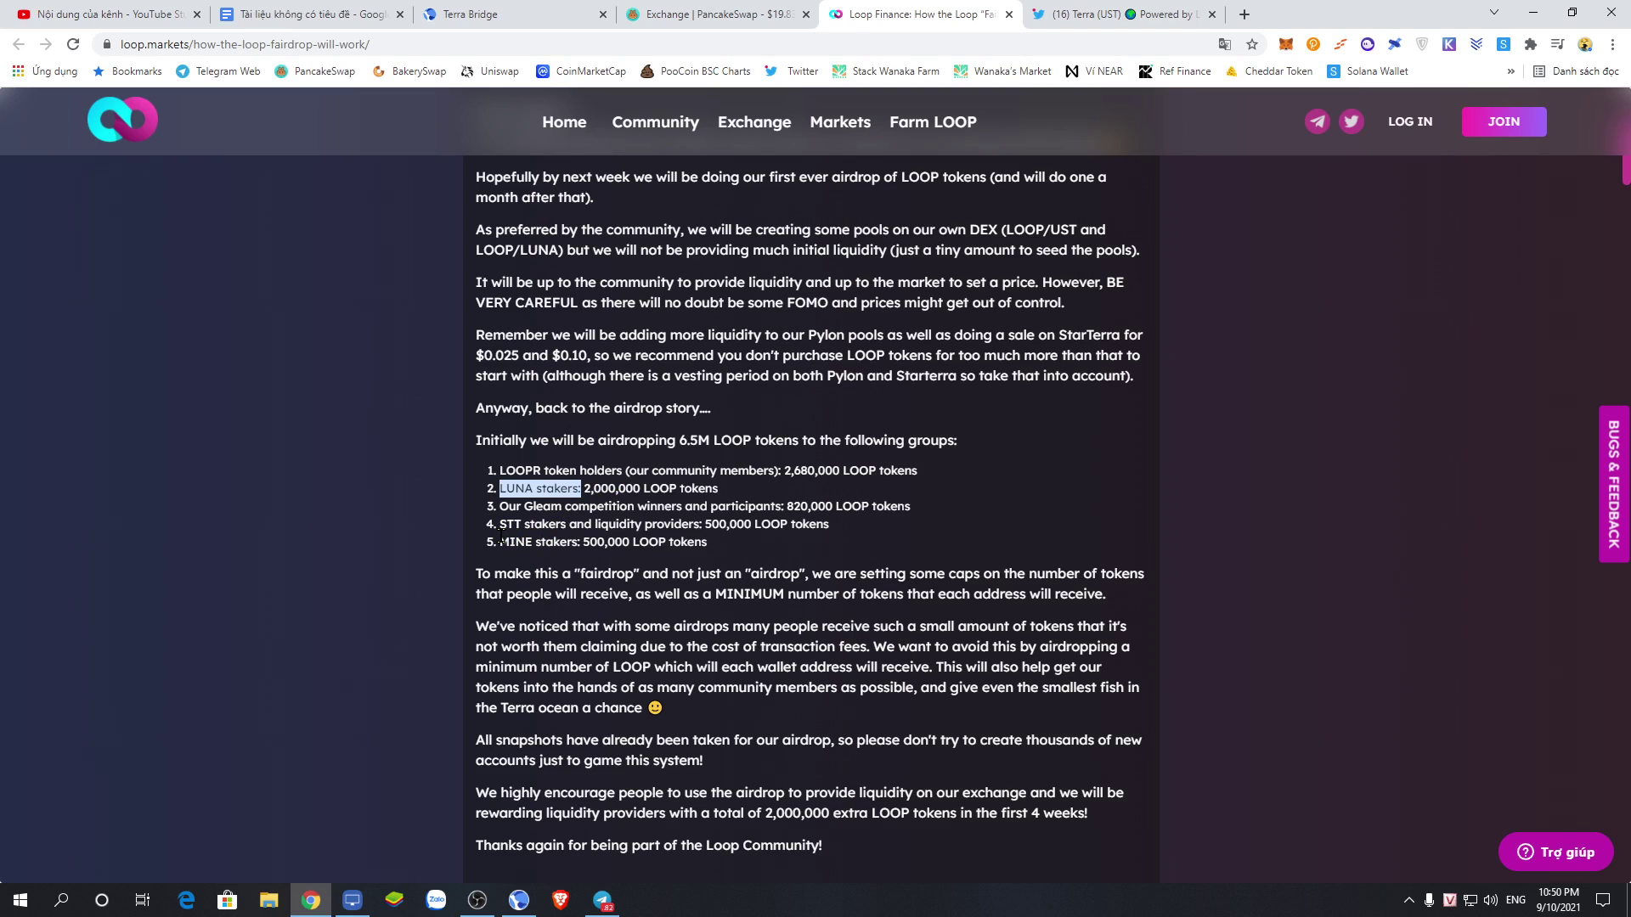
drag(502, 524, 566, 529)
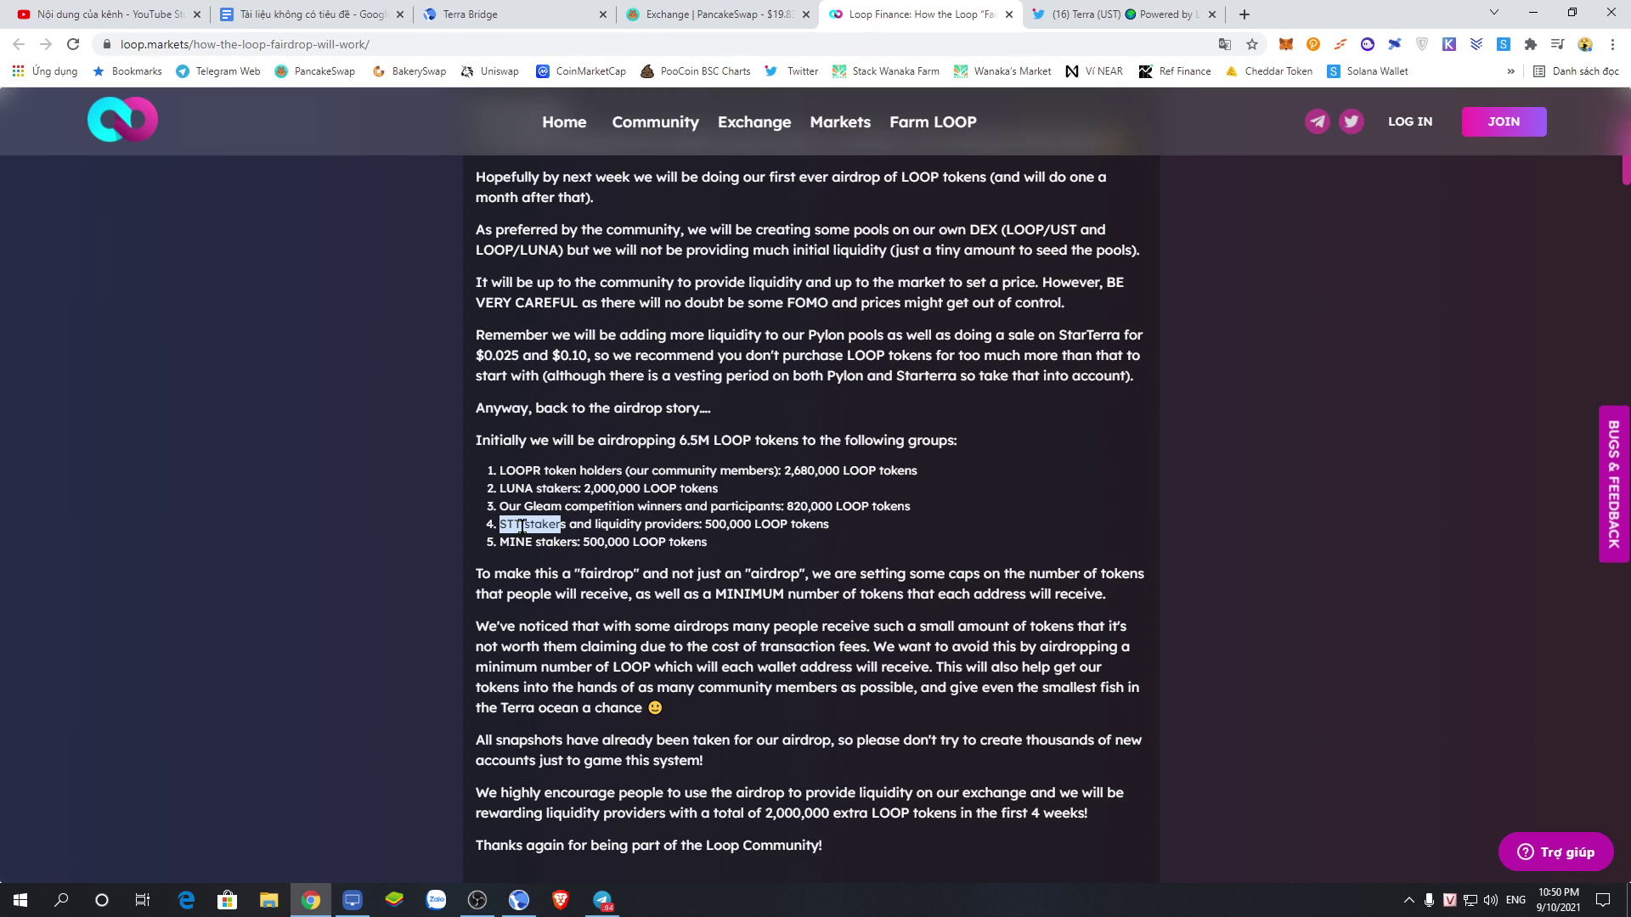
click(330, 10)
scroll(745, 621, down, 10)
scroll(745, 621, up, 4)
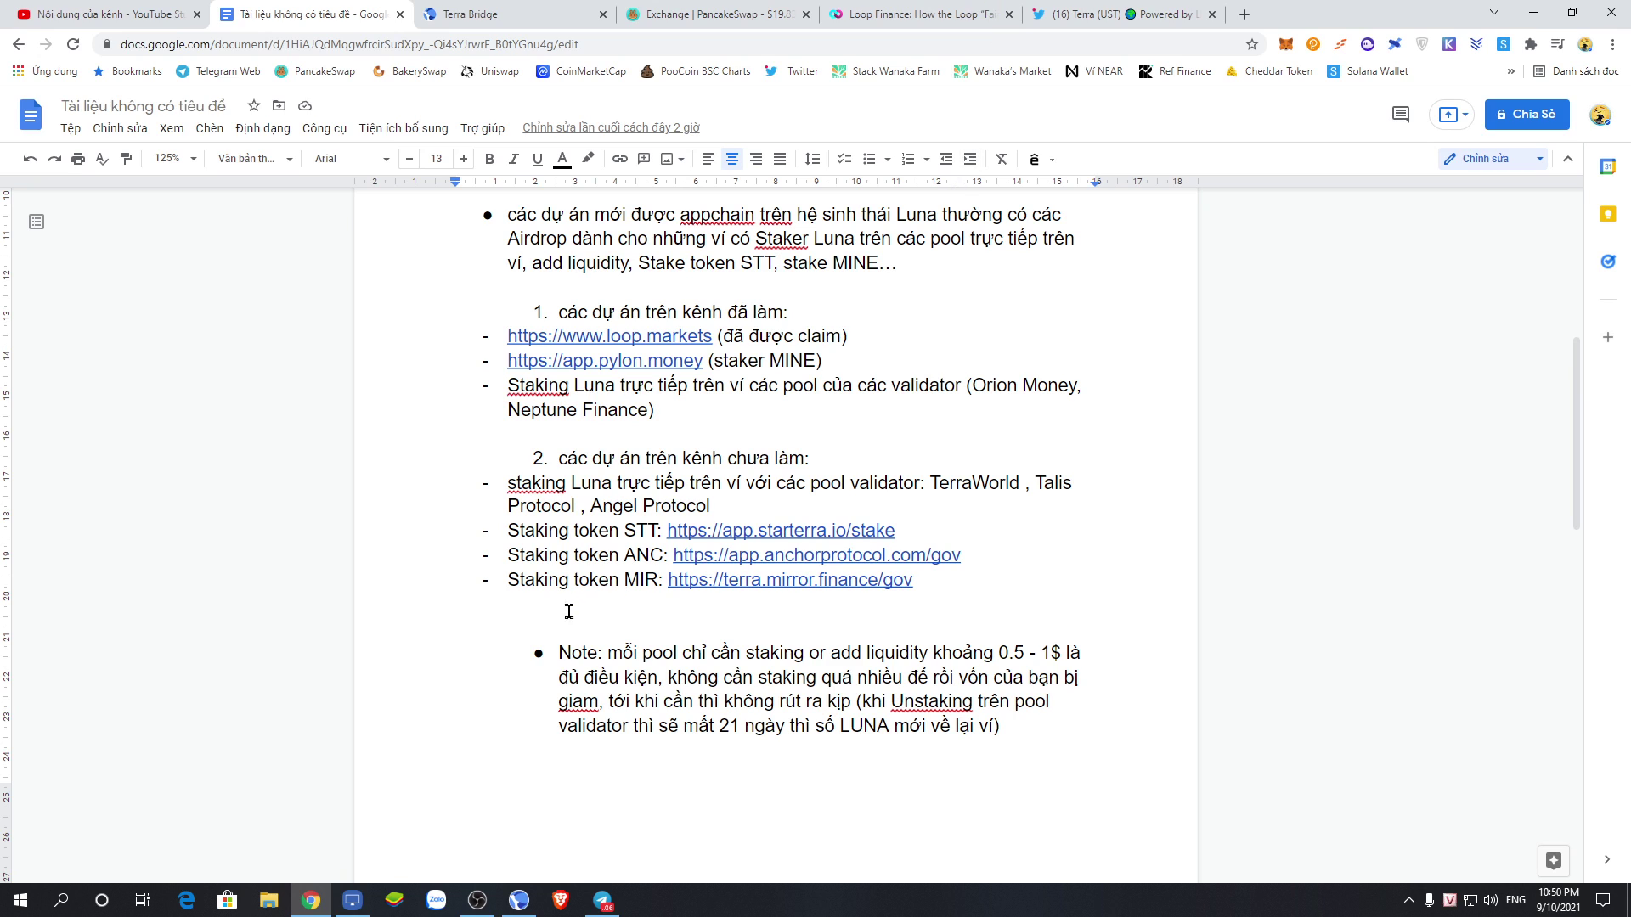
- Return to the Loop Finance article and highlight the MINE stakers label in the recipient list
click(898, 9)
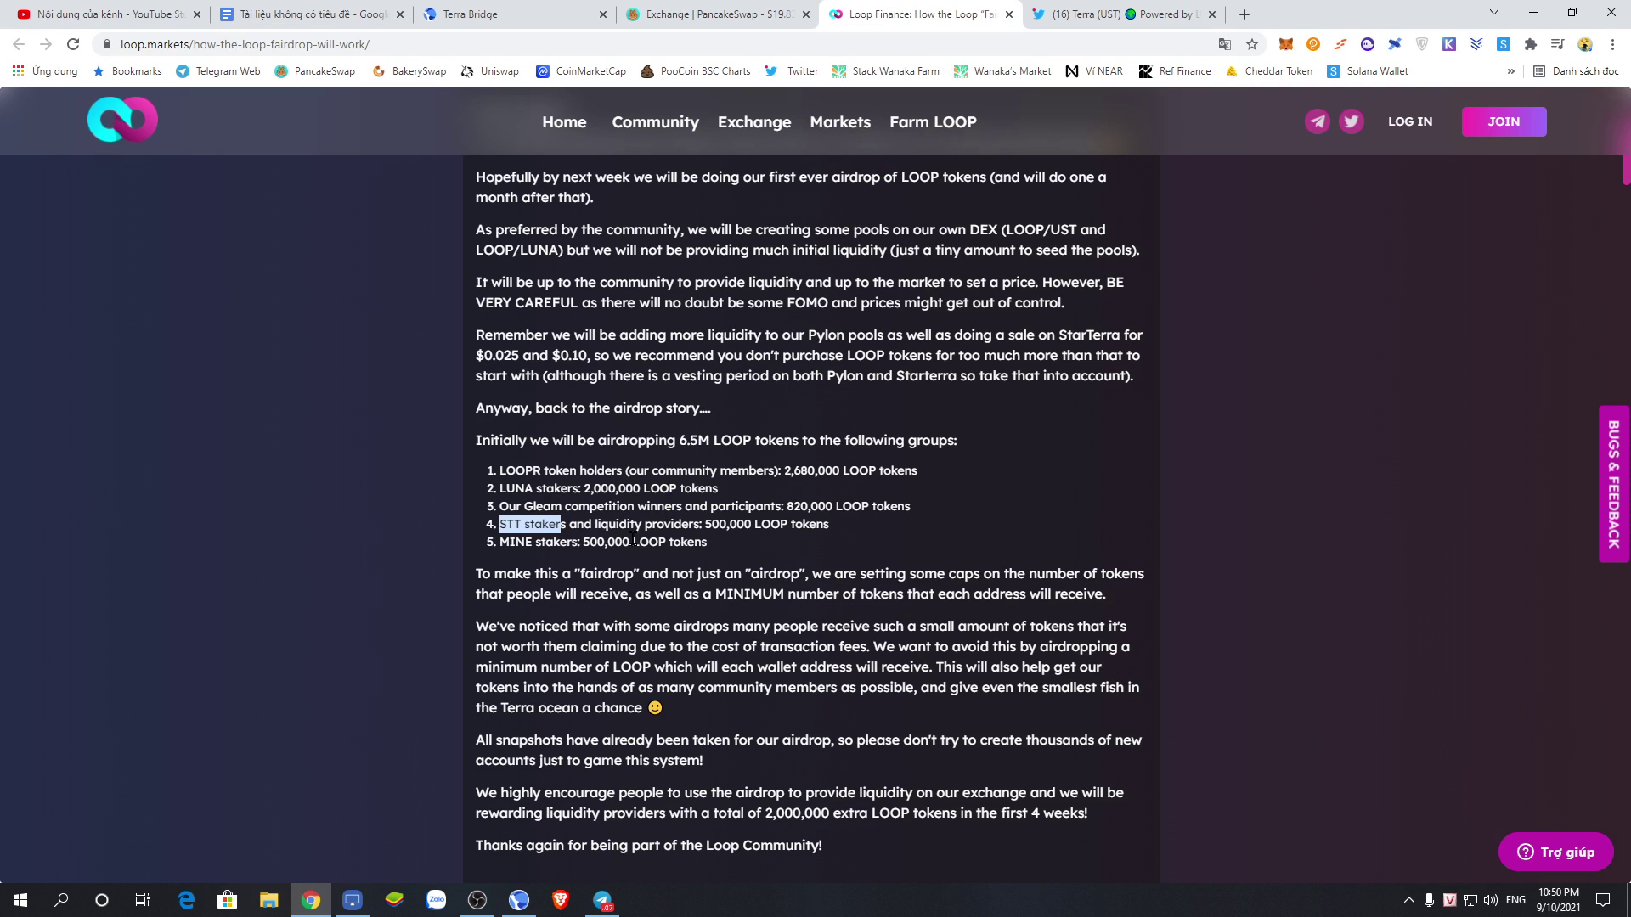
click(548, 557)
drag(573, 542, 498, 544)
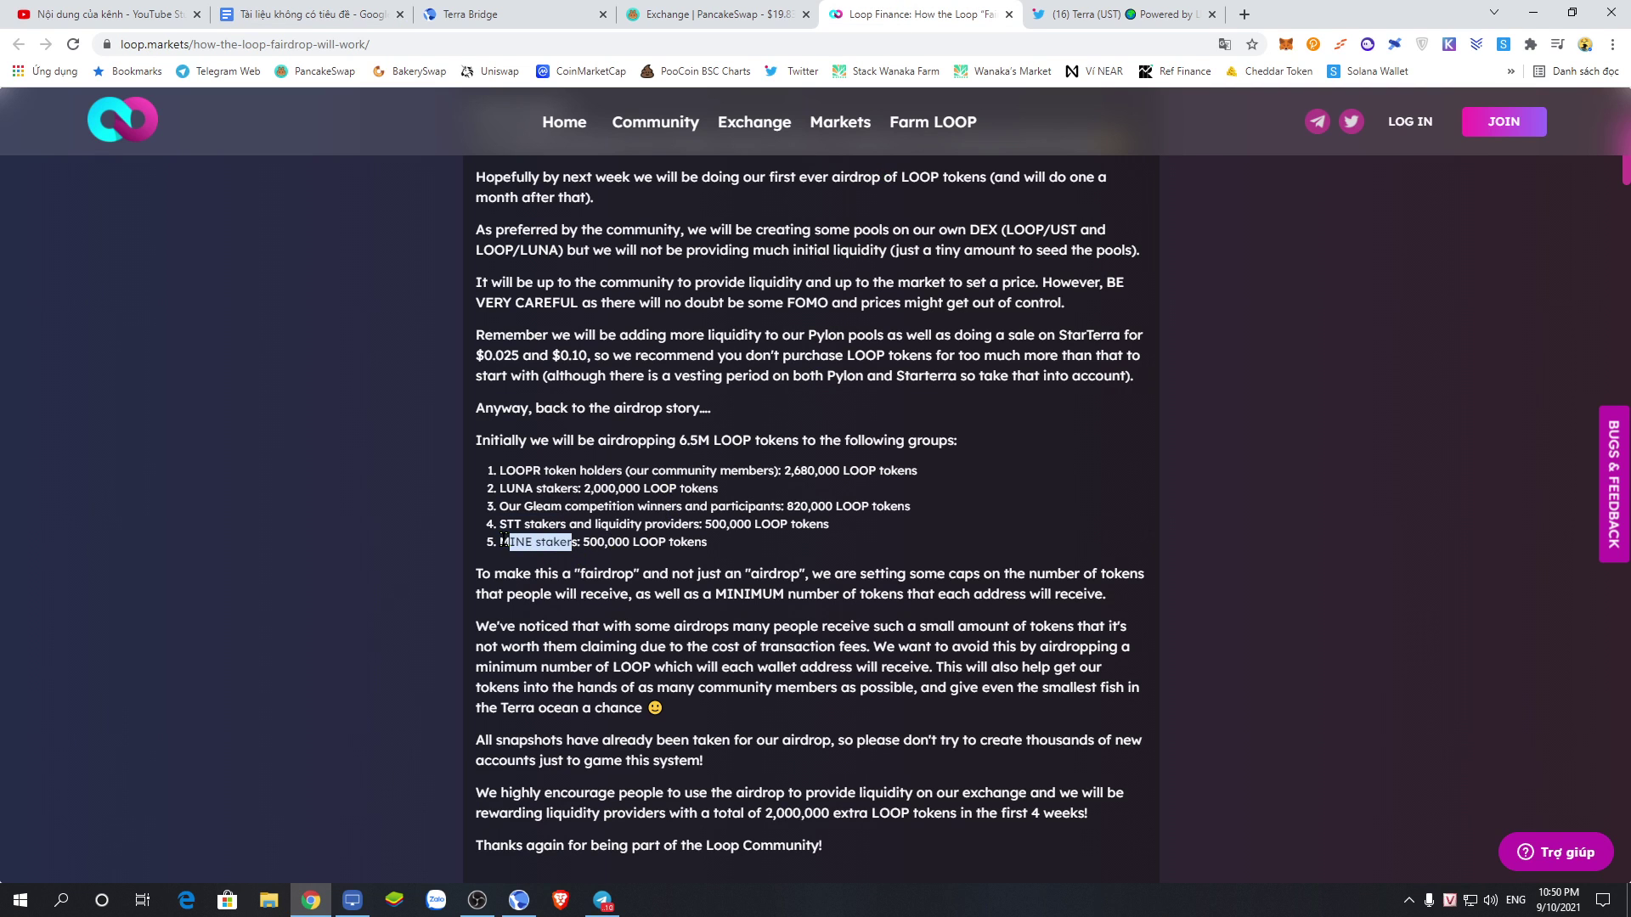
click(576, 559)
drag(499, 545, 579, 544)
scroll(834, 344, up, 4)
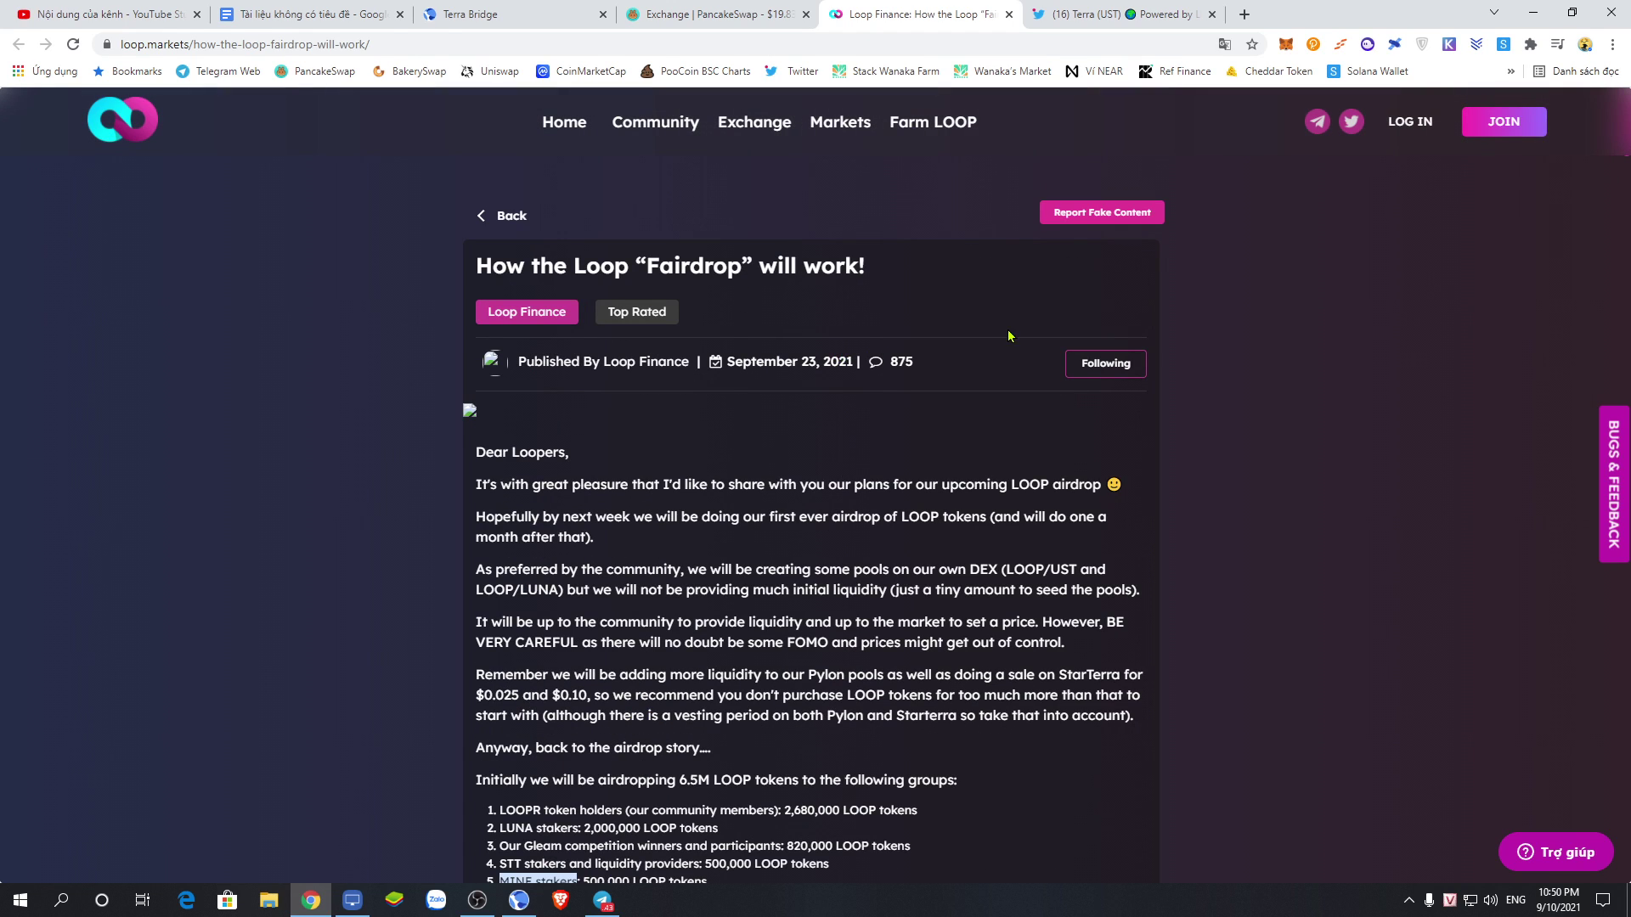
- Close the Loop Finance article and go back to the airdrop project lists in the notes document
click(1008, 15)
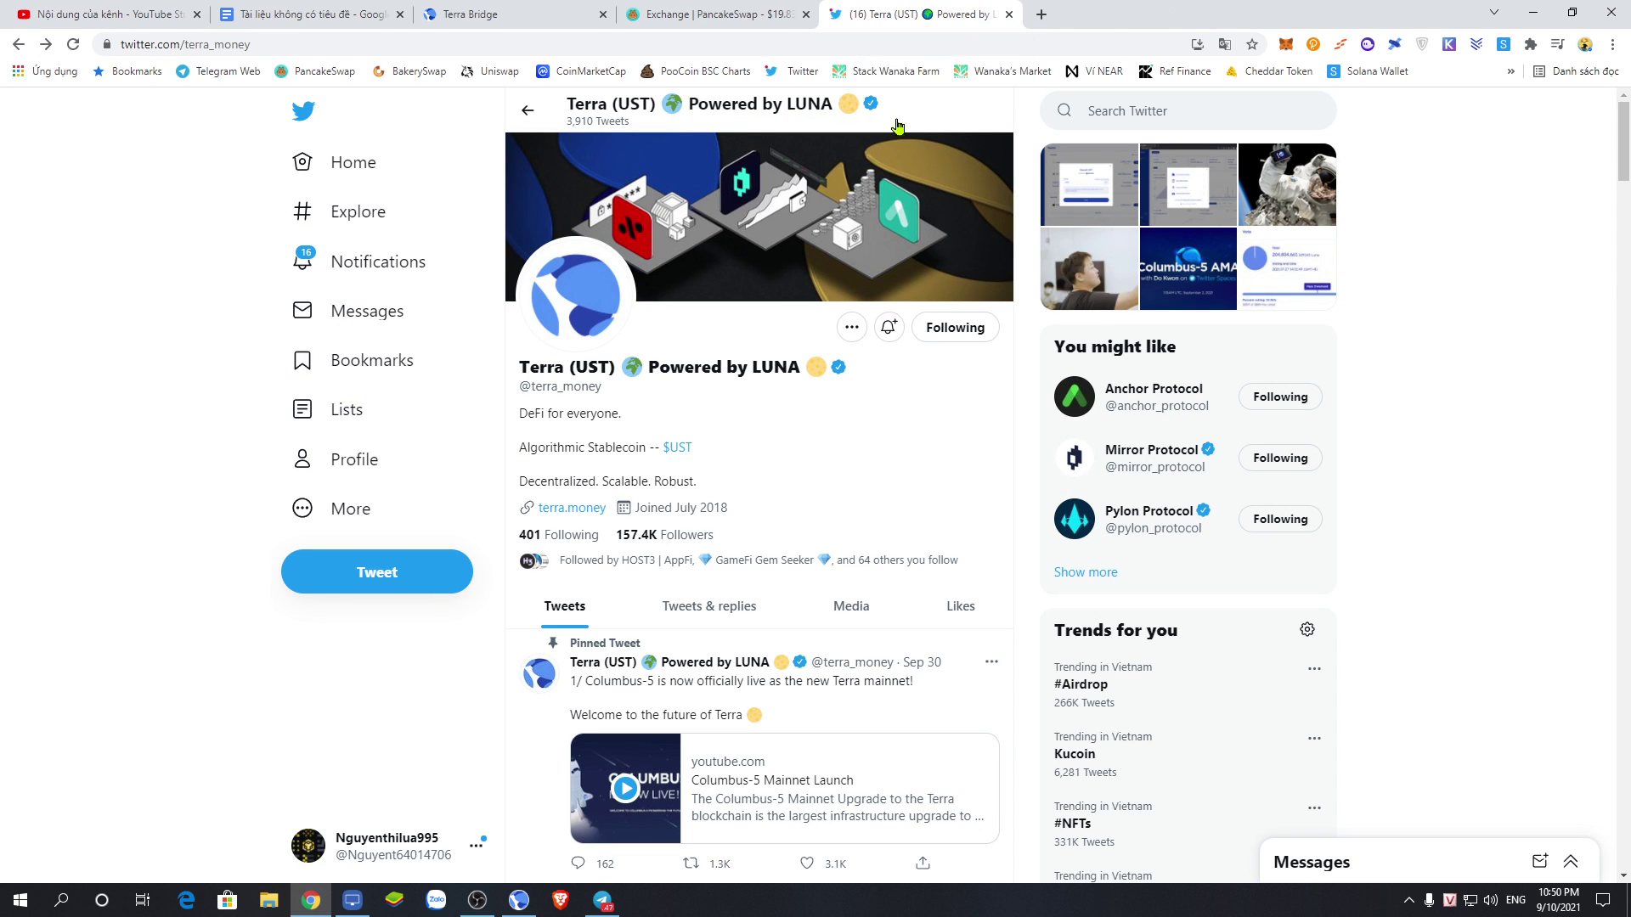
click(684, 15)
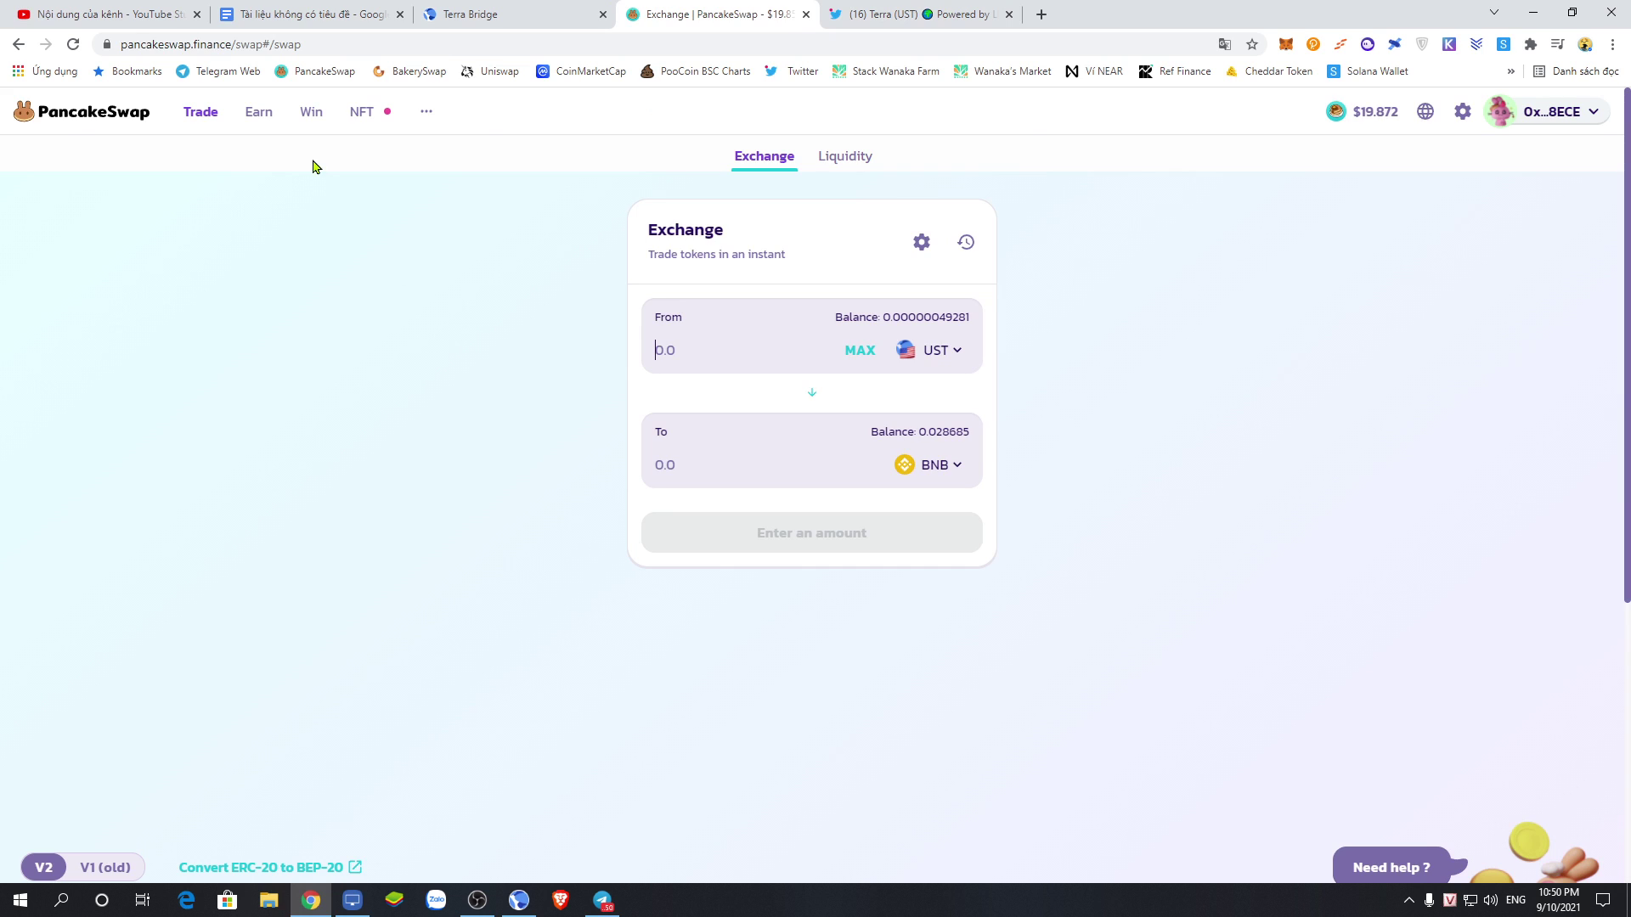
click(306, 15)
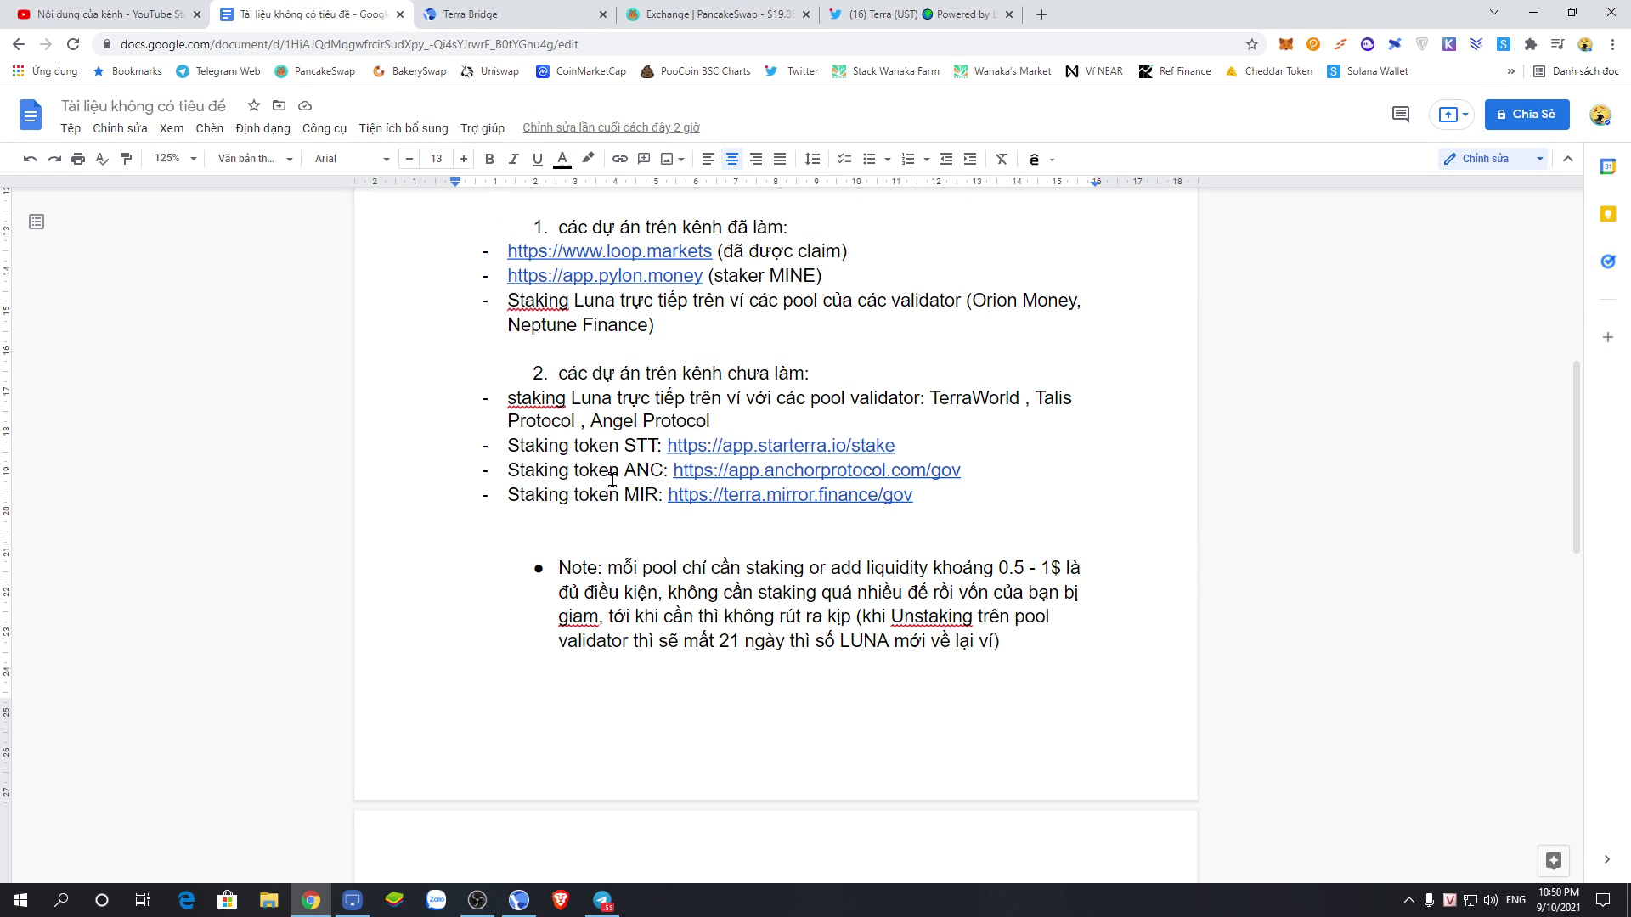
scroll(634, 467, down, 2)
scroll(633, 484, up, 4)
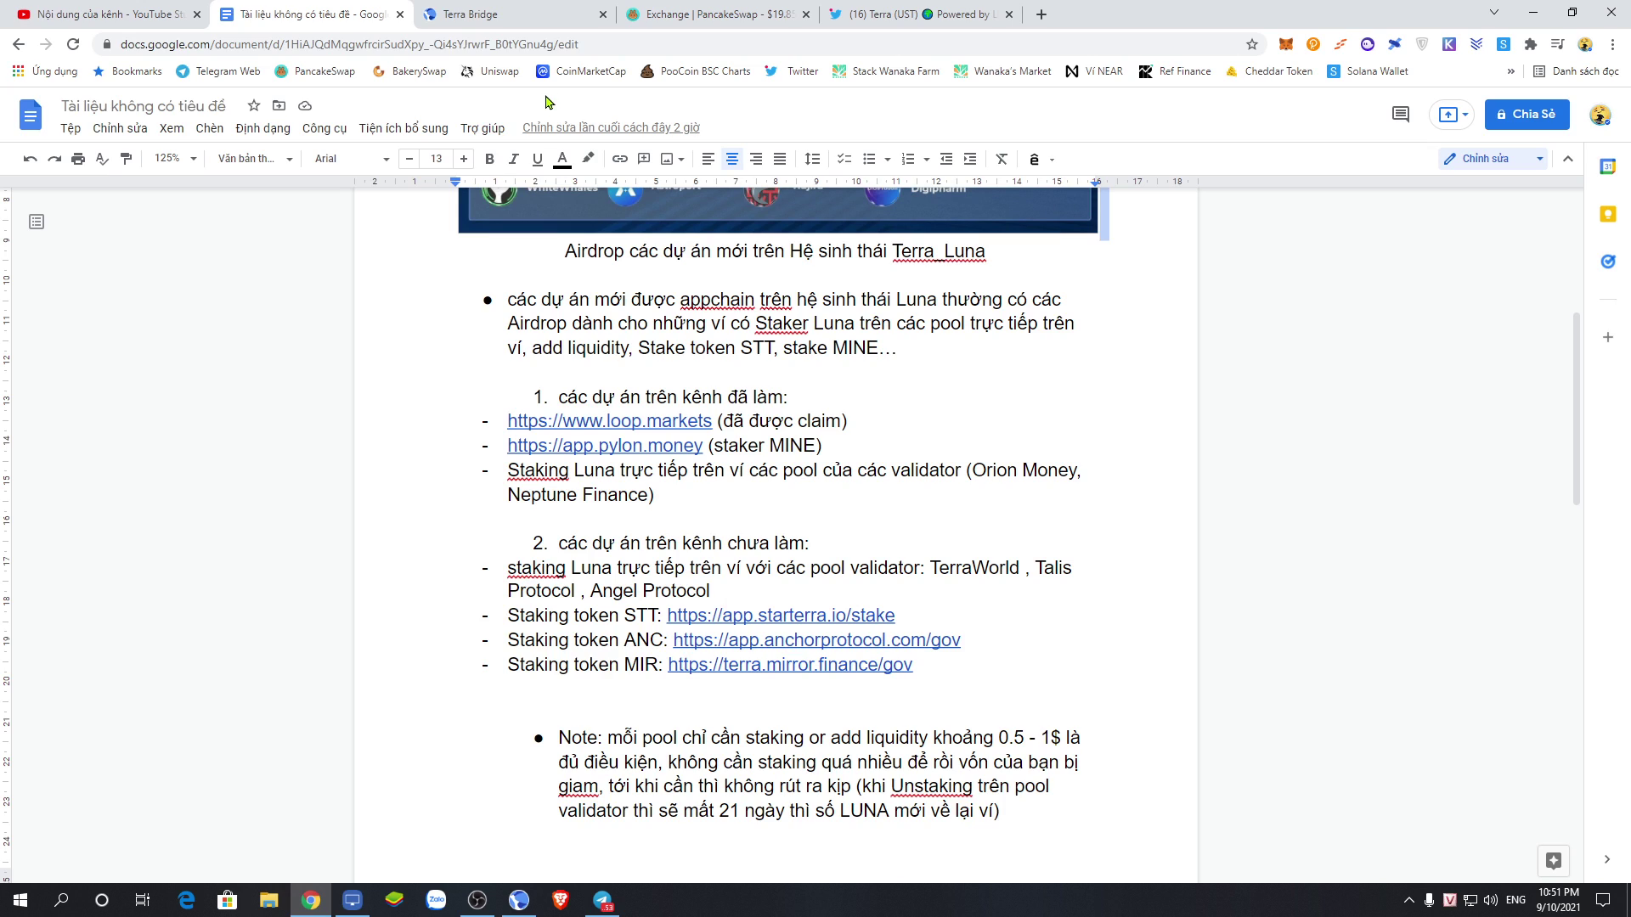
- Show the Terra Bridge page in the browser and on the mirrored phone screen, declining the LonelyScreen subscription offer
click(550, 12)
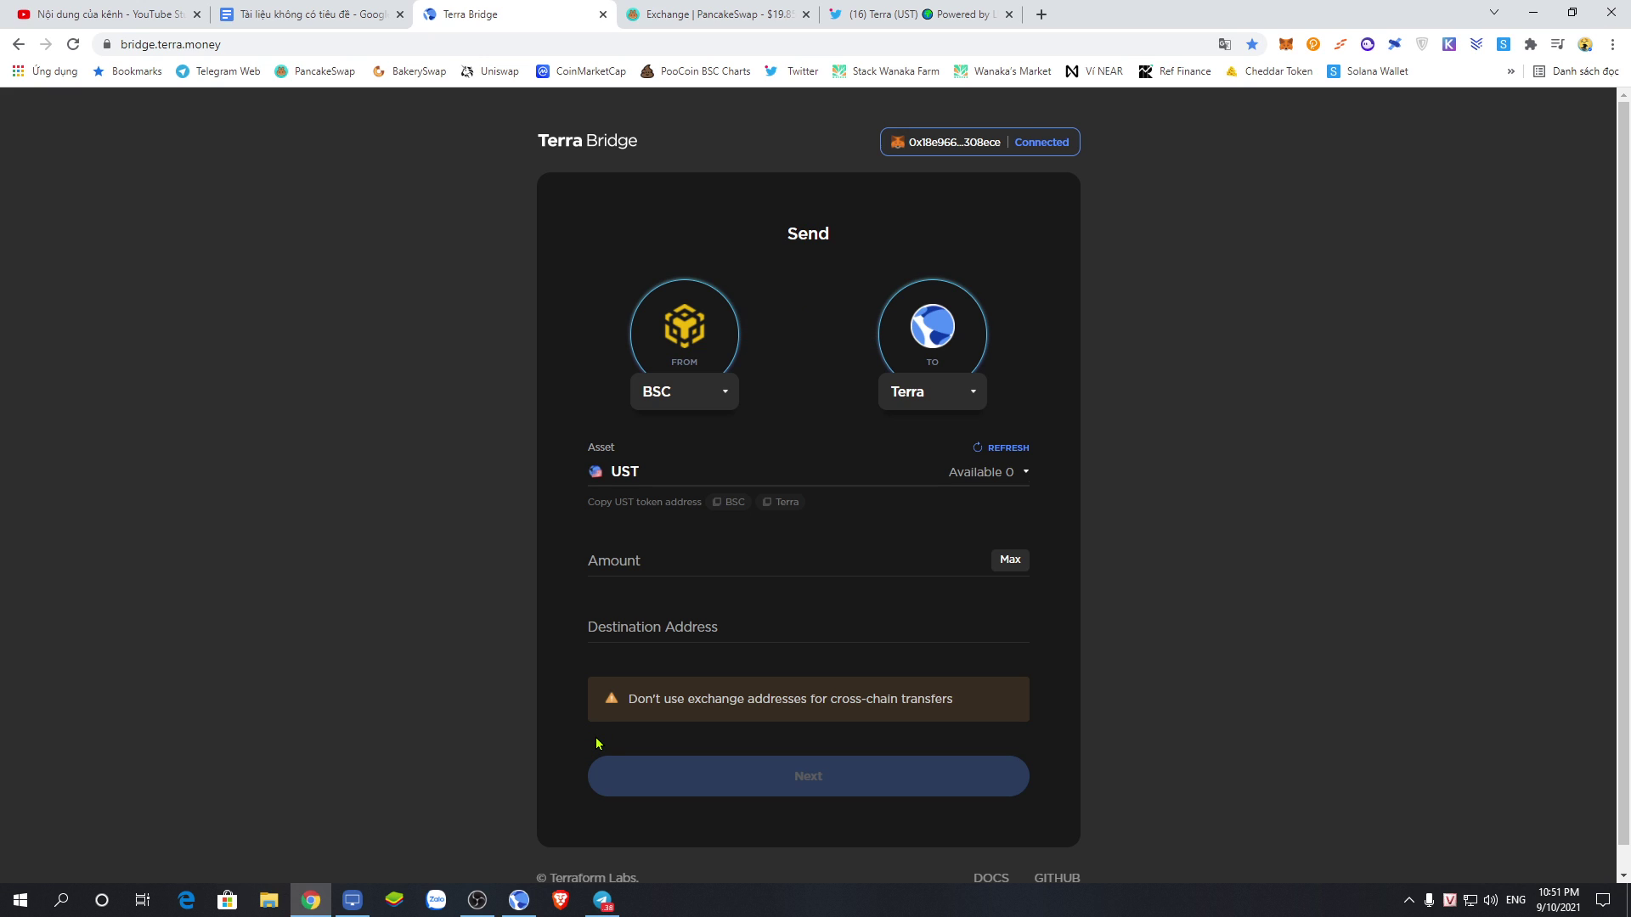
click(352, 900)
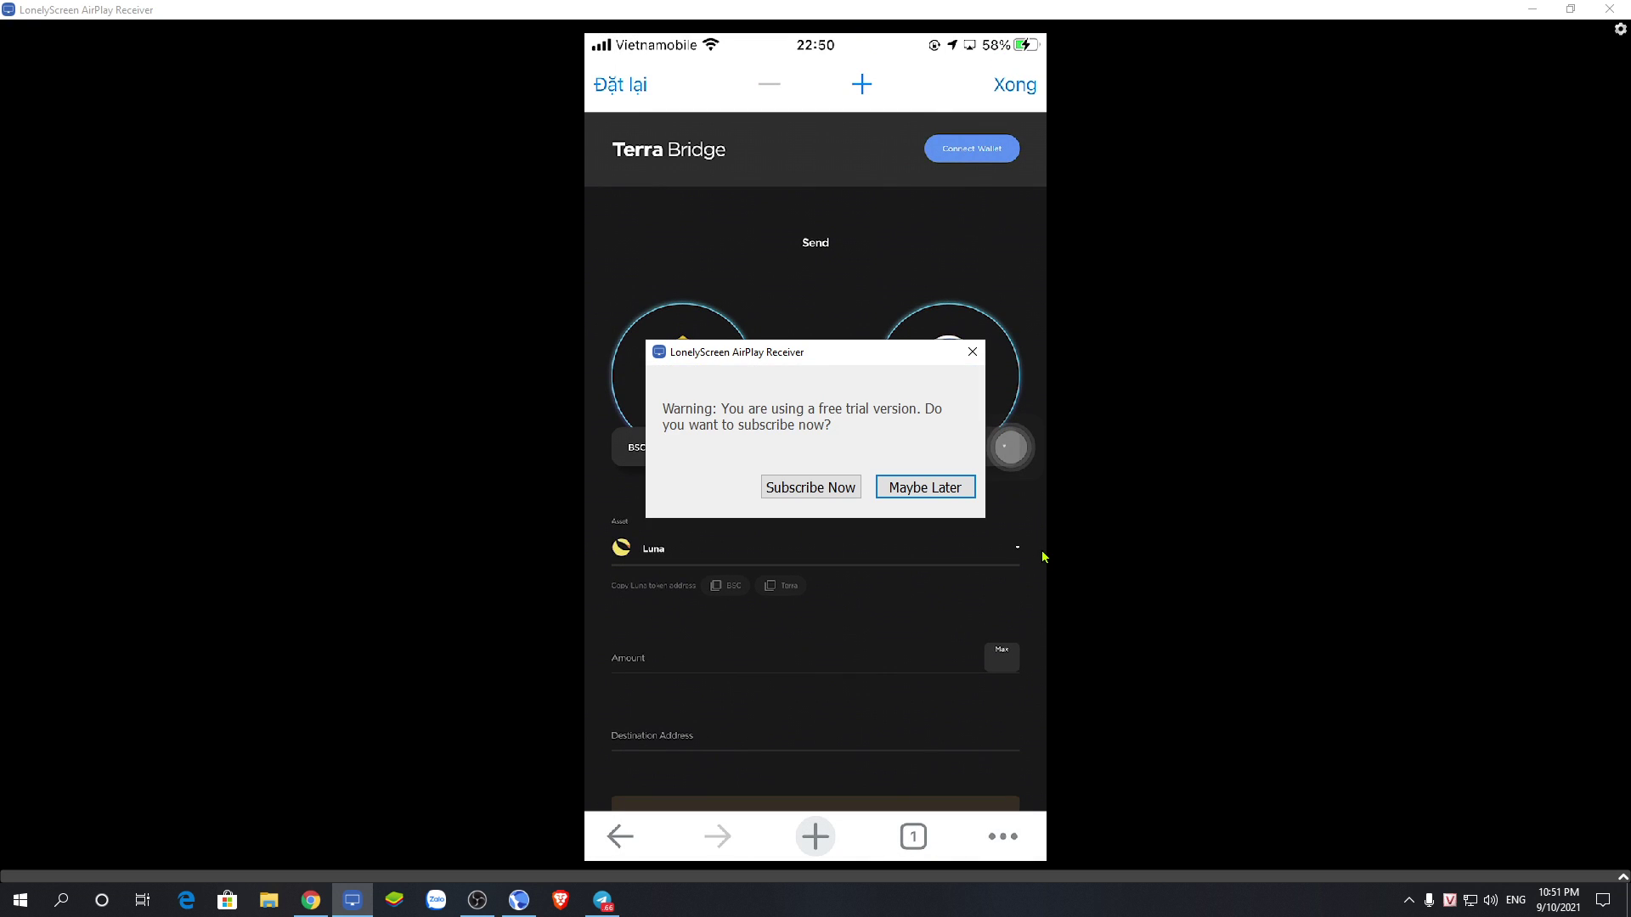
click(927, 487)
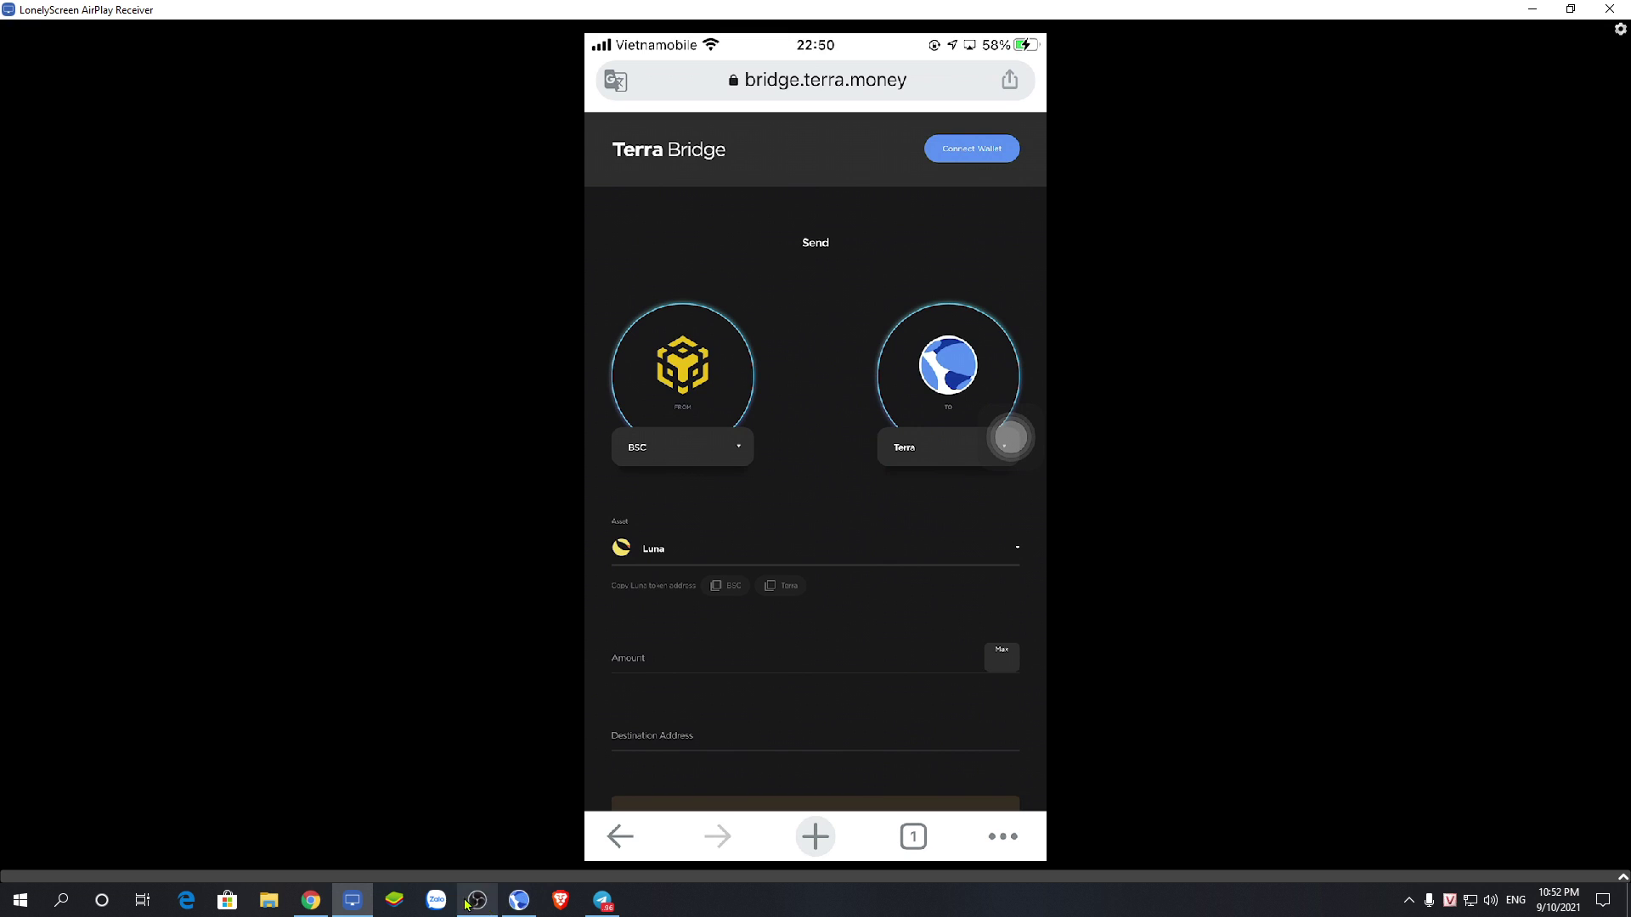
- Return to the browser and reverse the PancakeSwap exchange direction to swap from BNB to UST
click(311, 901)
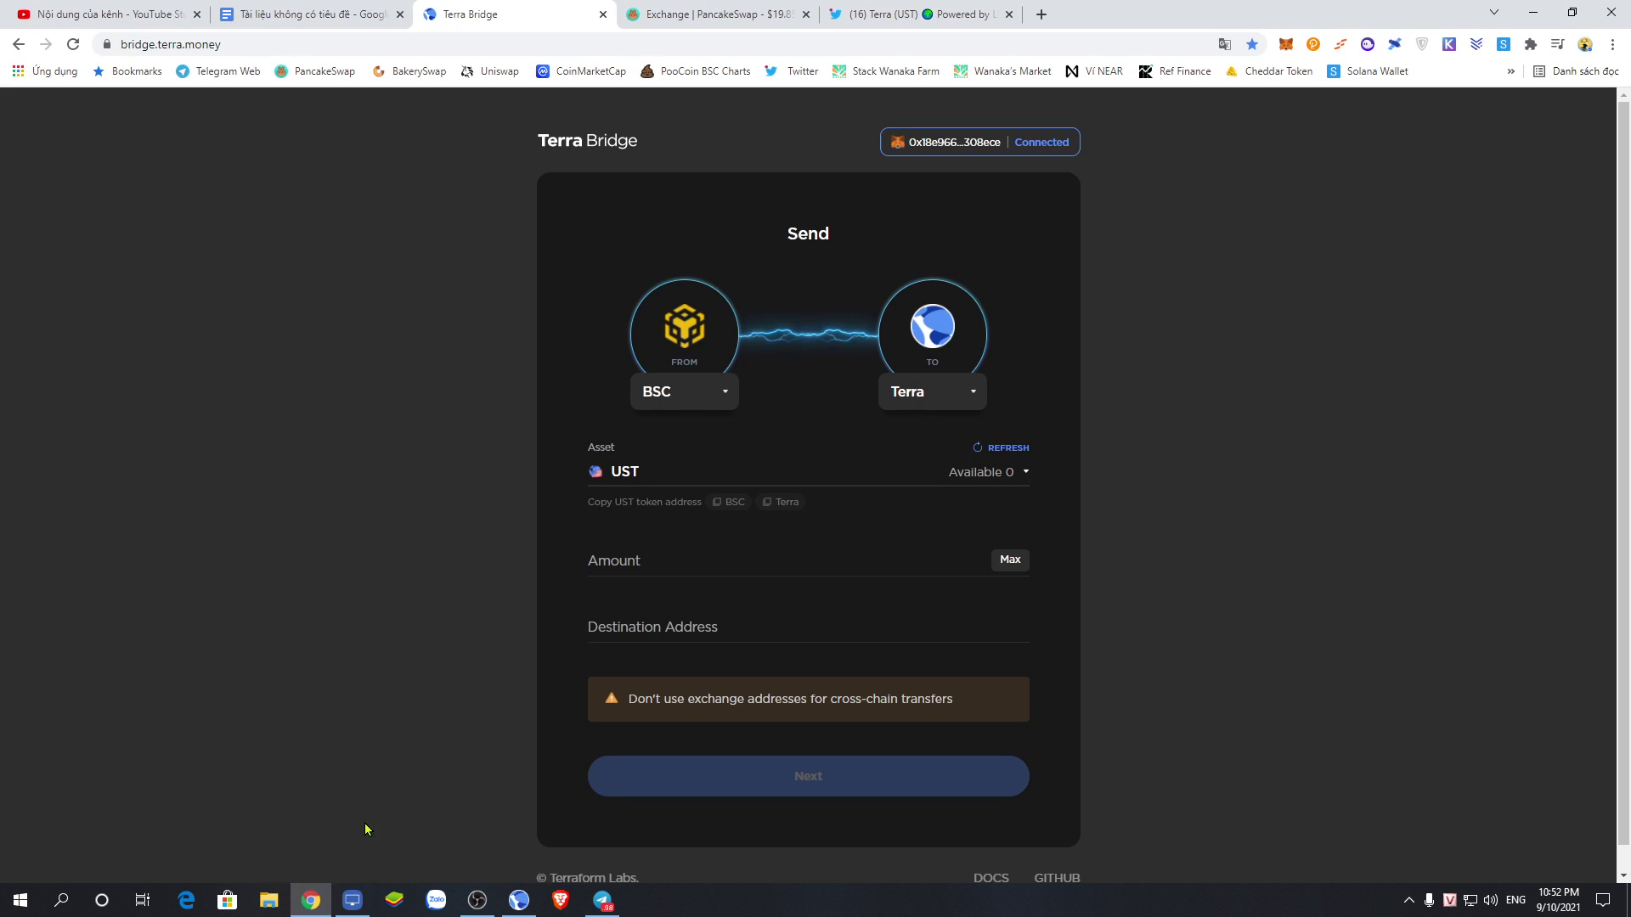
click(629, 9)
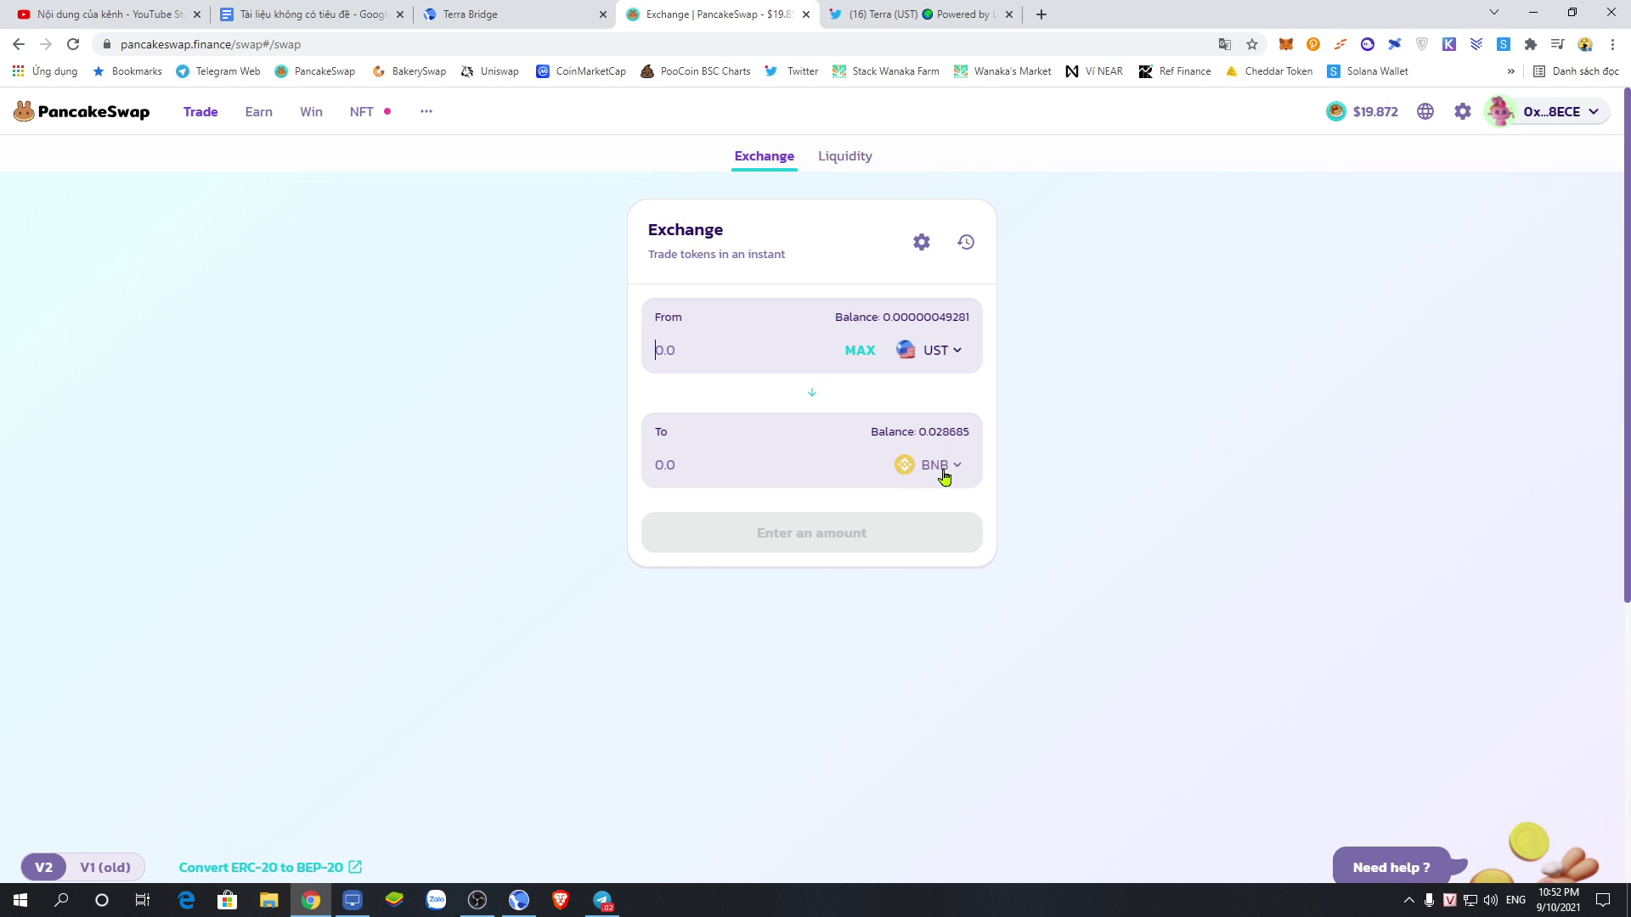
click(809, 396)
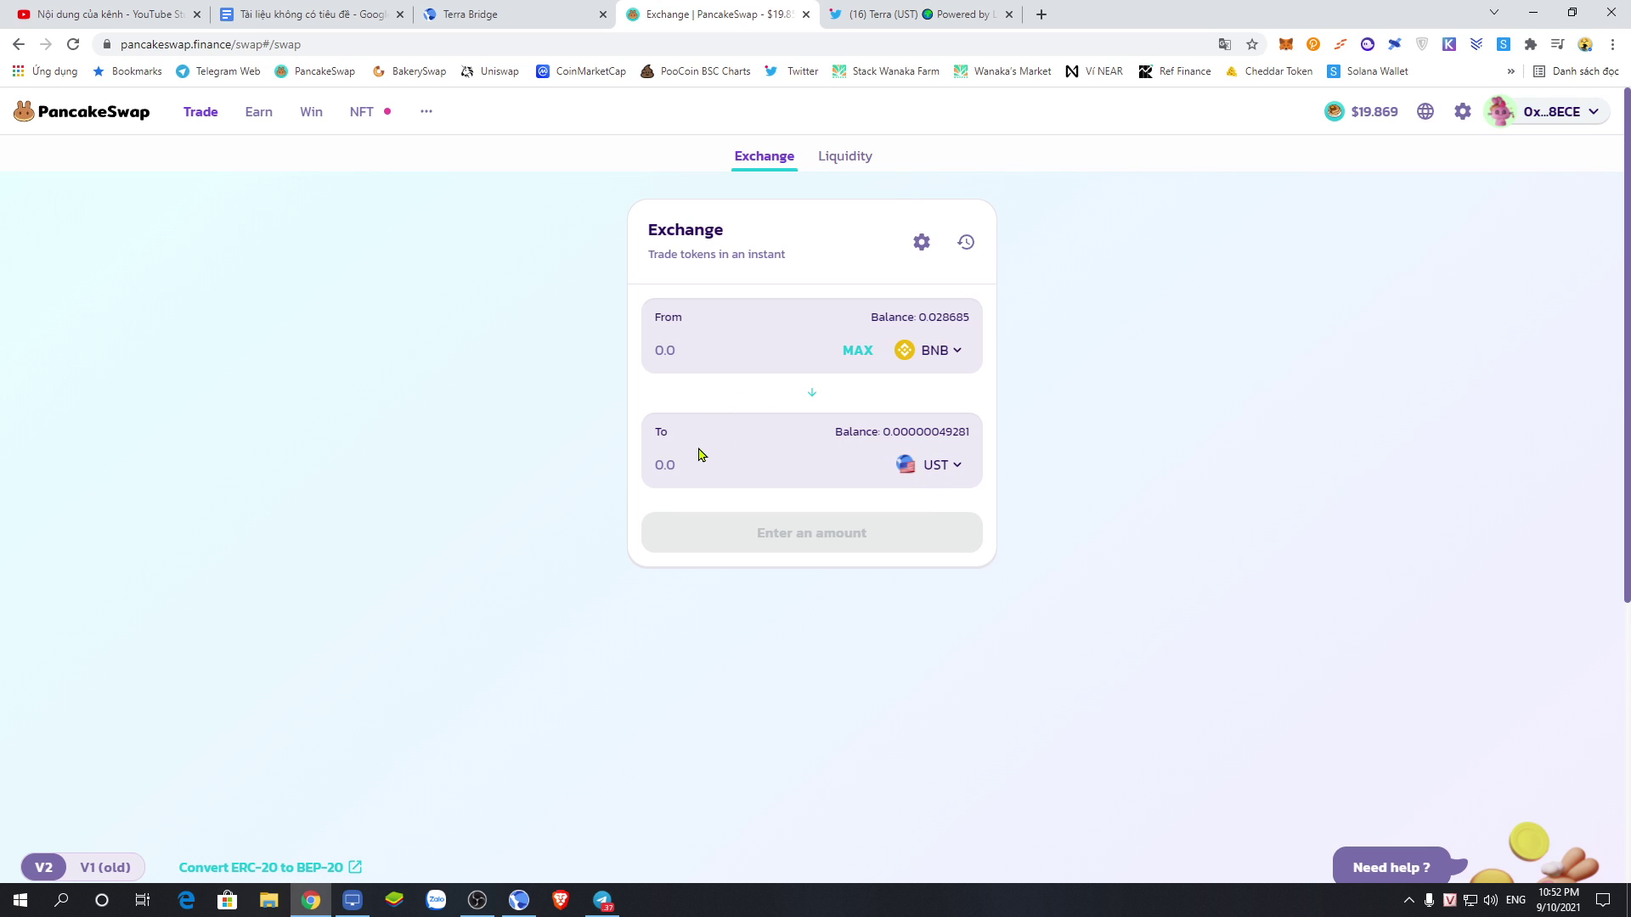
- Set the PancakeSwap exchange to receive 20 UST for BNB, keeping the exchange page in the browser on screen
text(20)
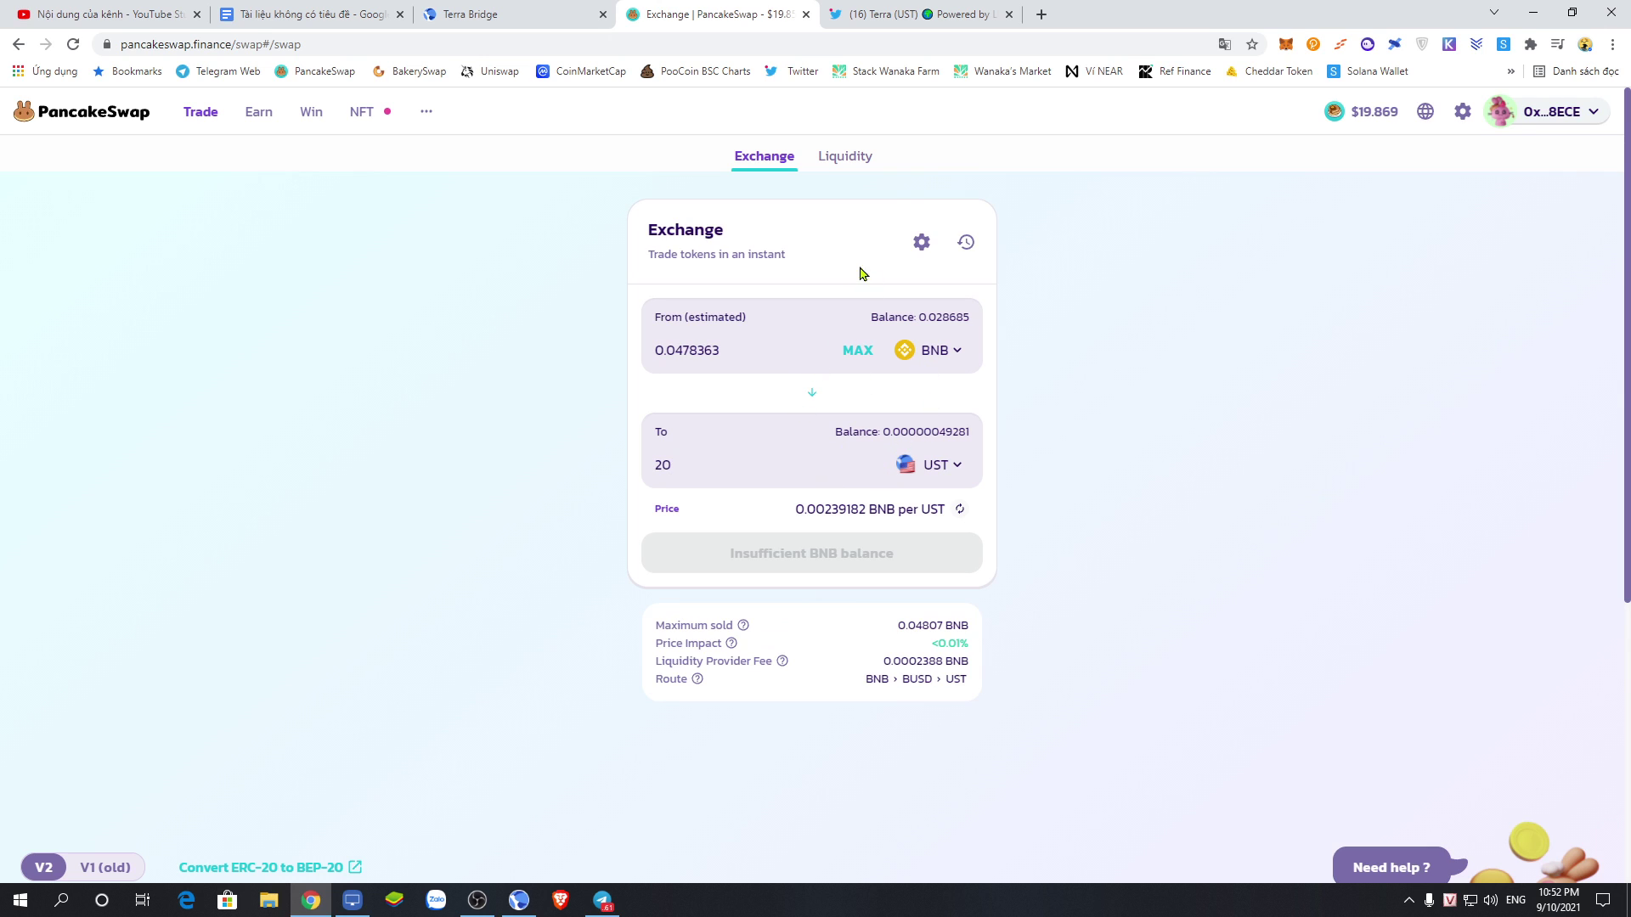
click(313, 900)
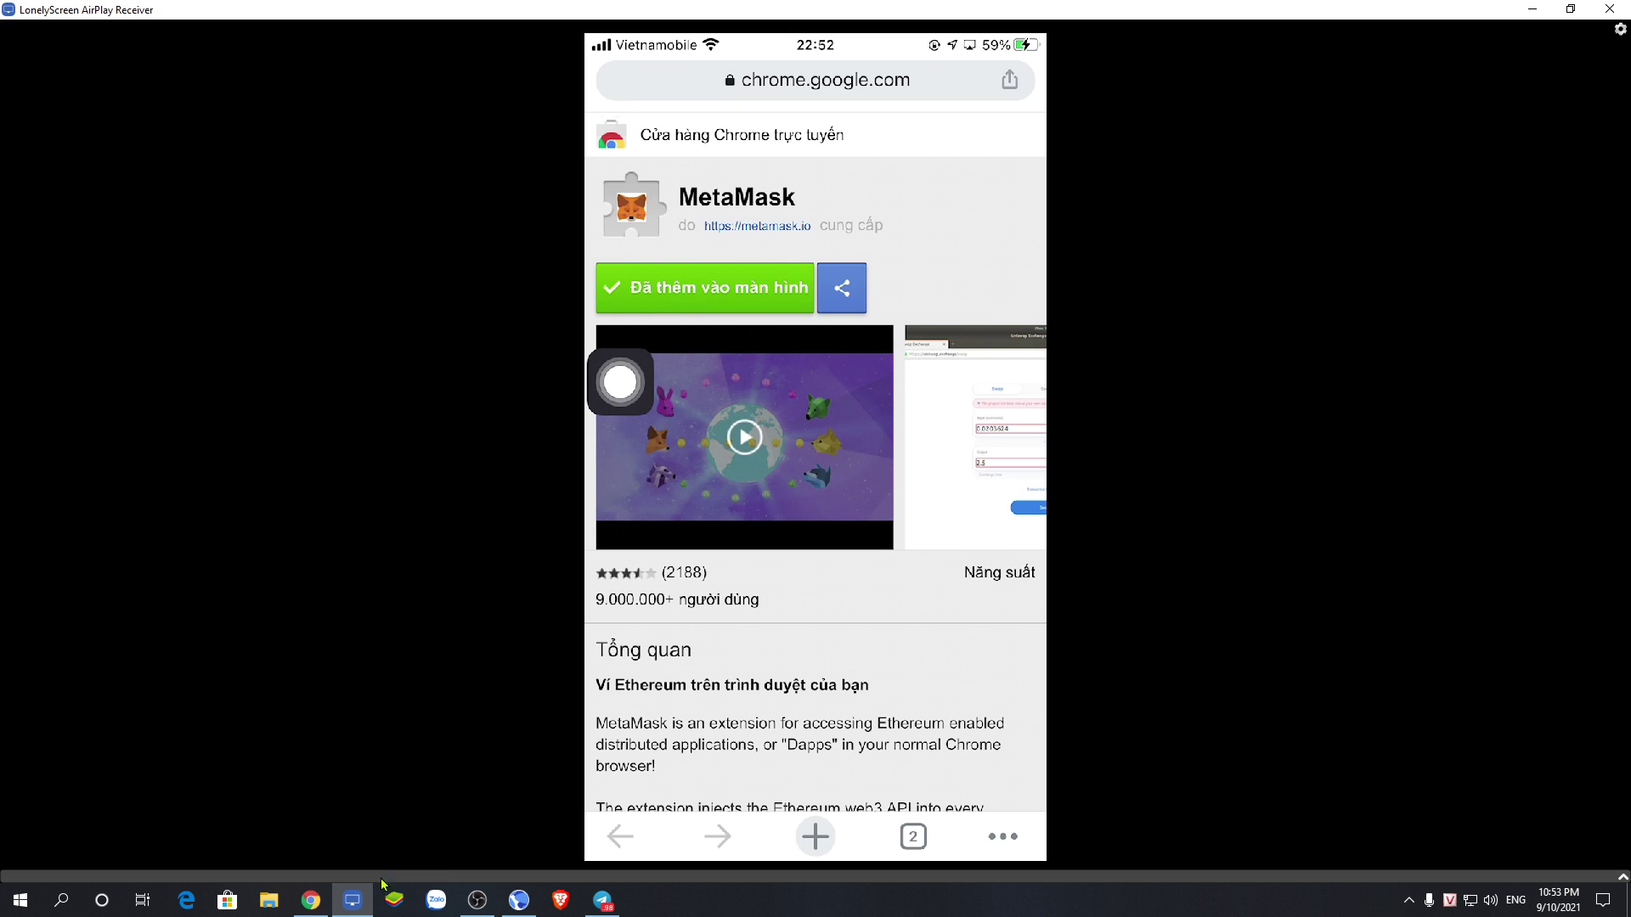
click(310, 902)
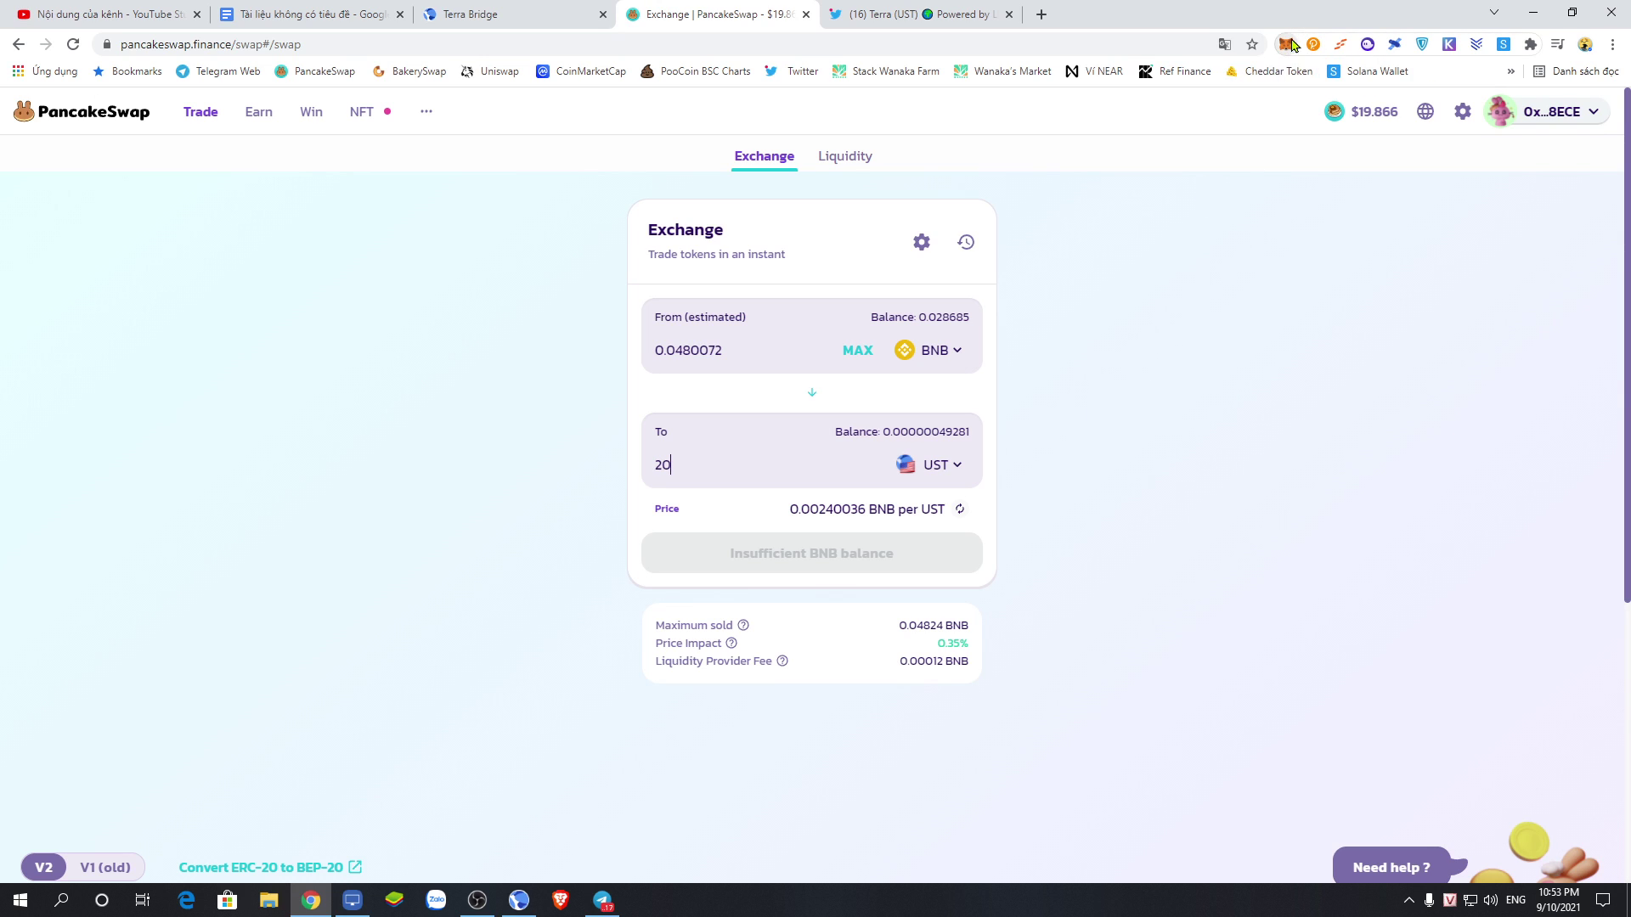
- Show the mirrored phone screen in LonelyScreen, minimize it and return to the browser
click(352, 894)
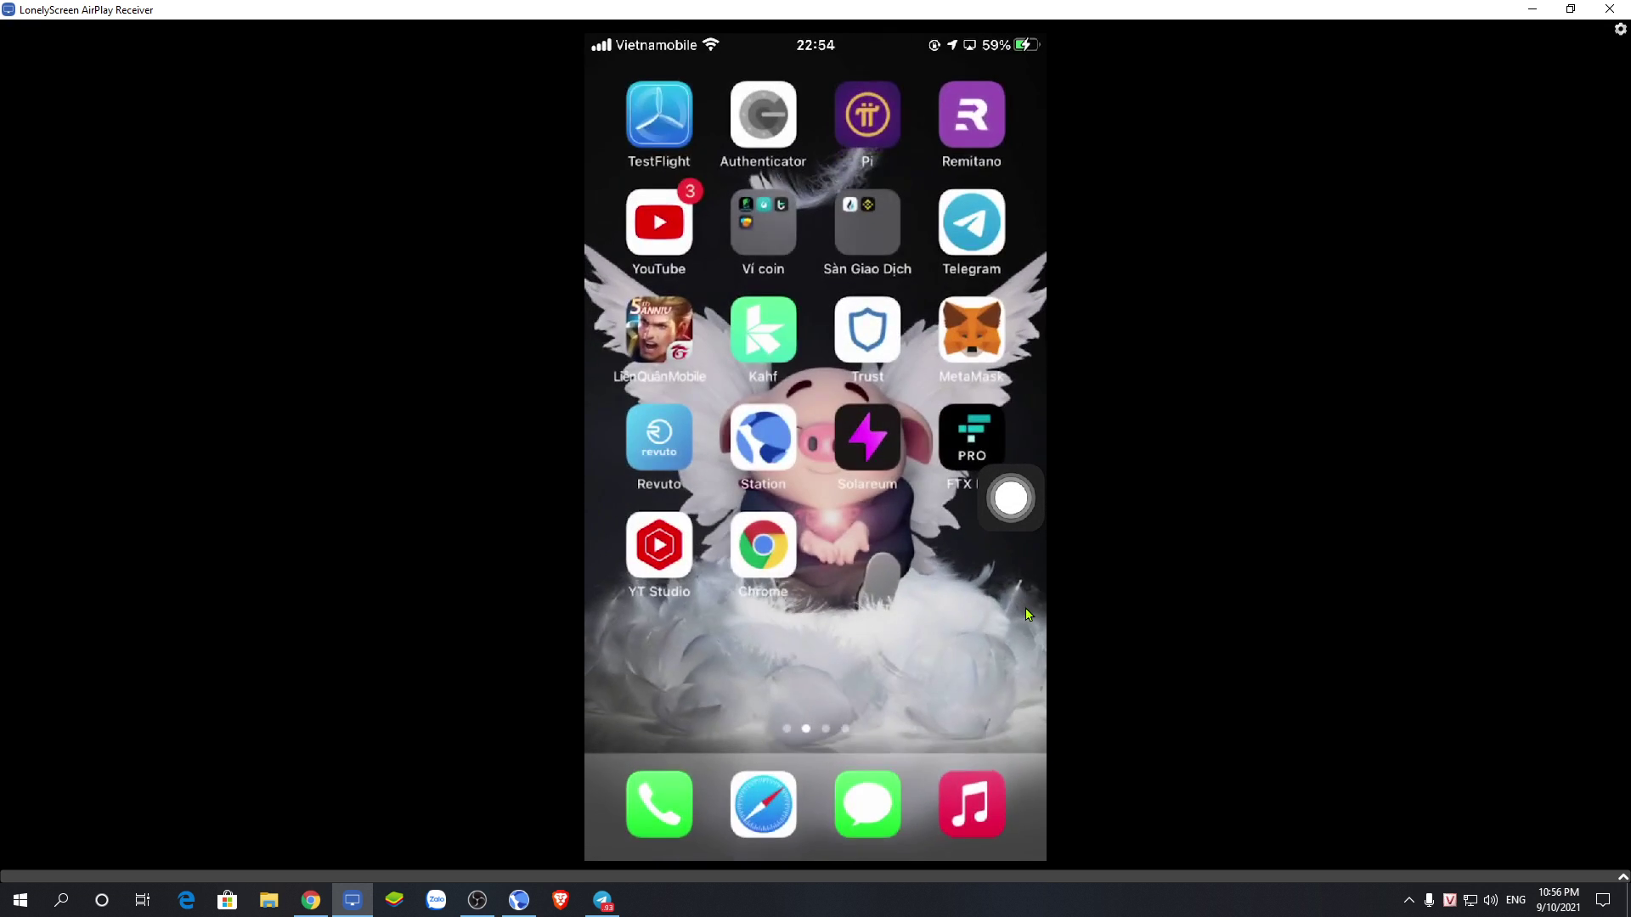
click(1529, 9)
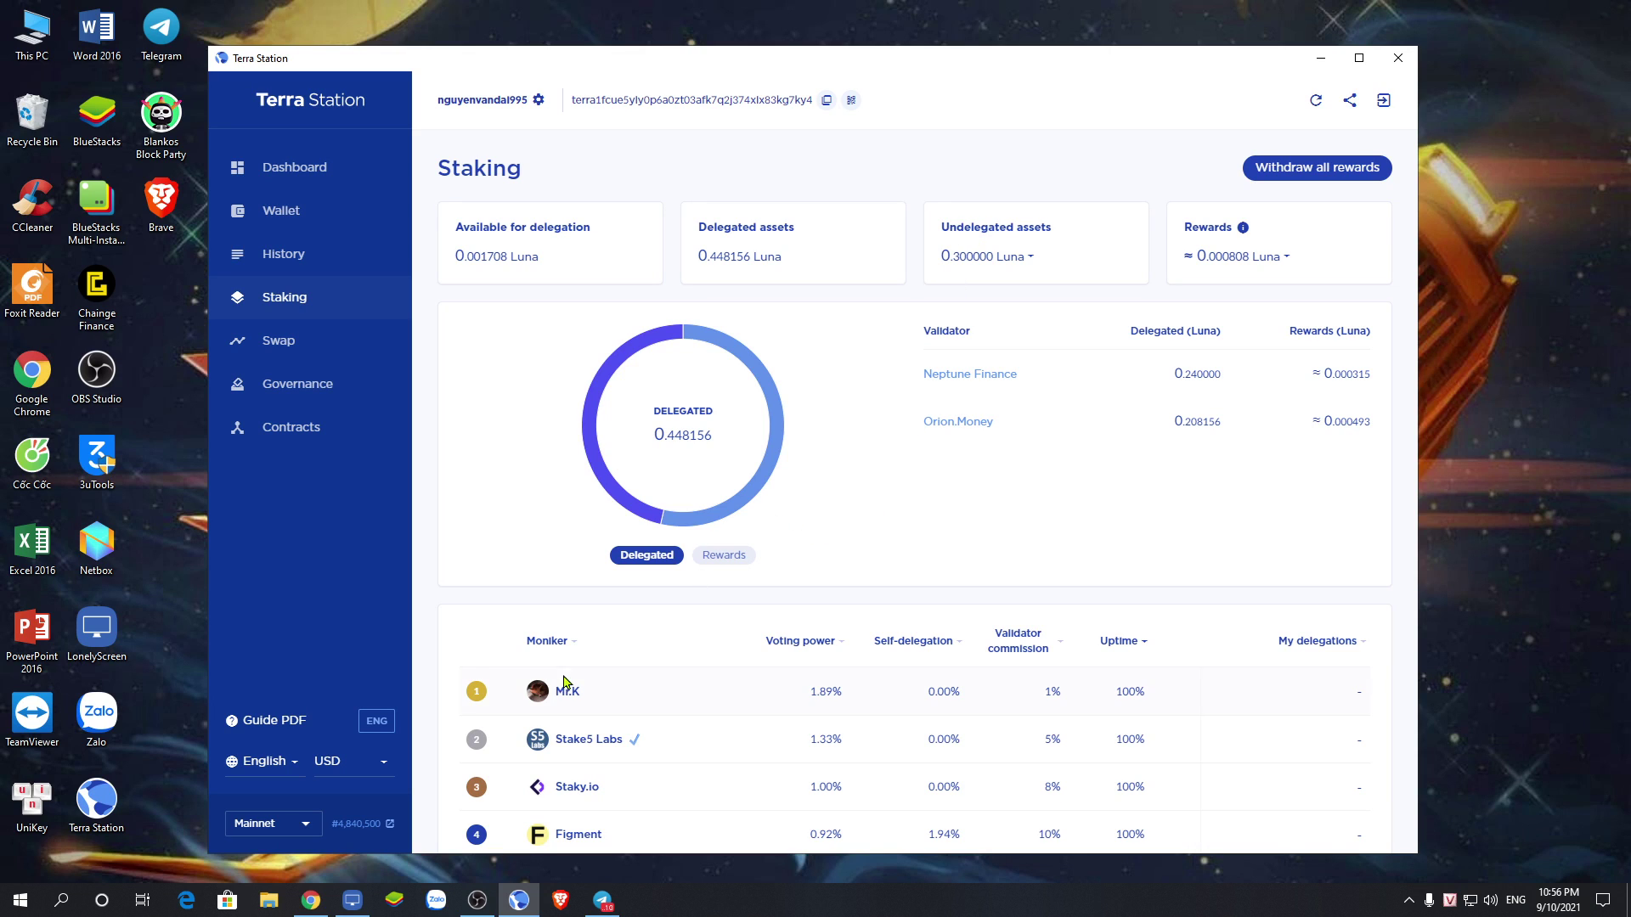
click(316, 904)
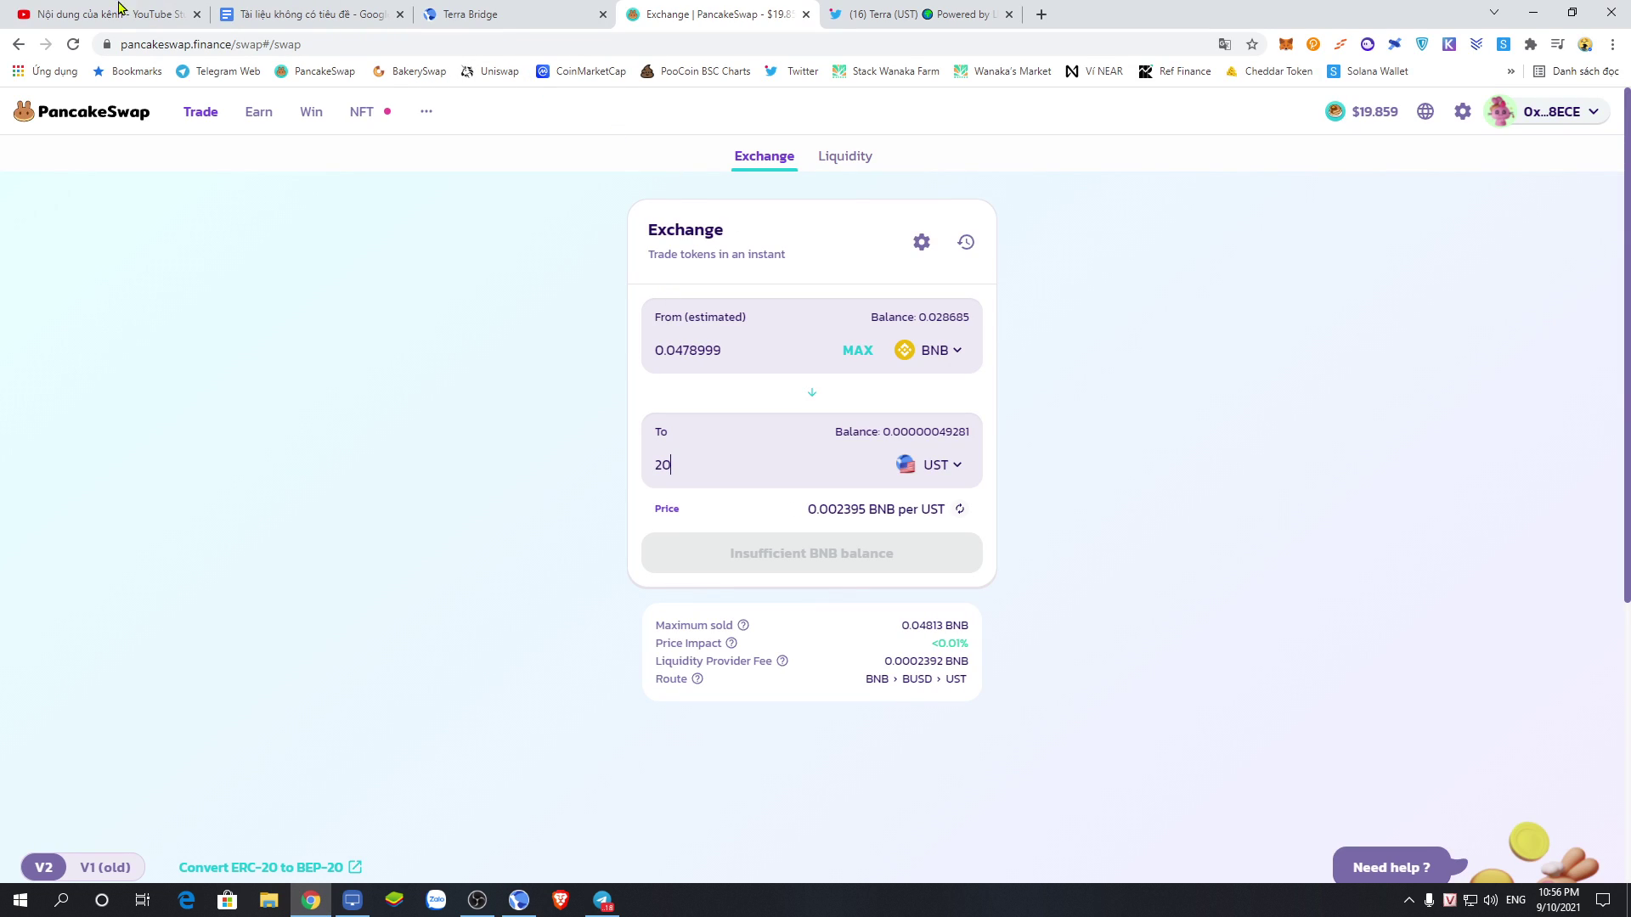
- Open YouTube in a new browser tab and go to the playlists of the My Bitcoin channel
click(1041, 14)
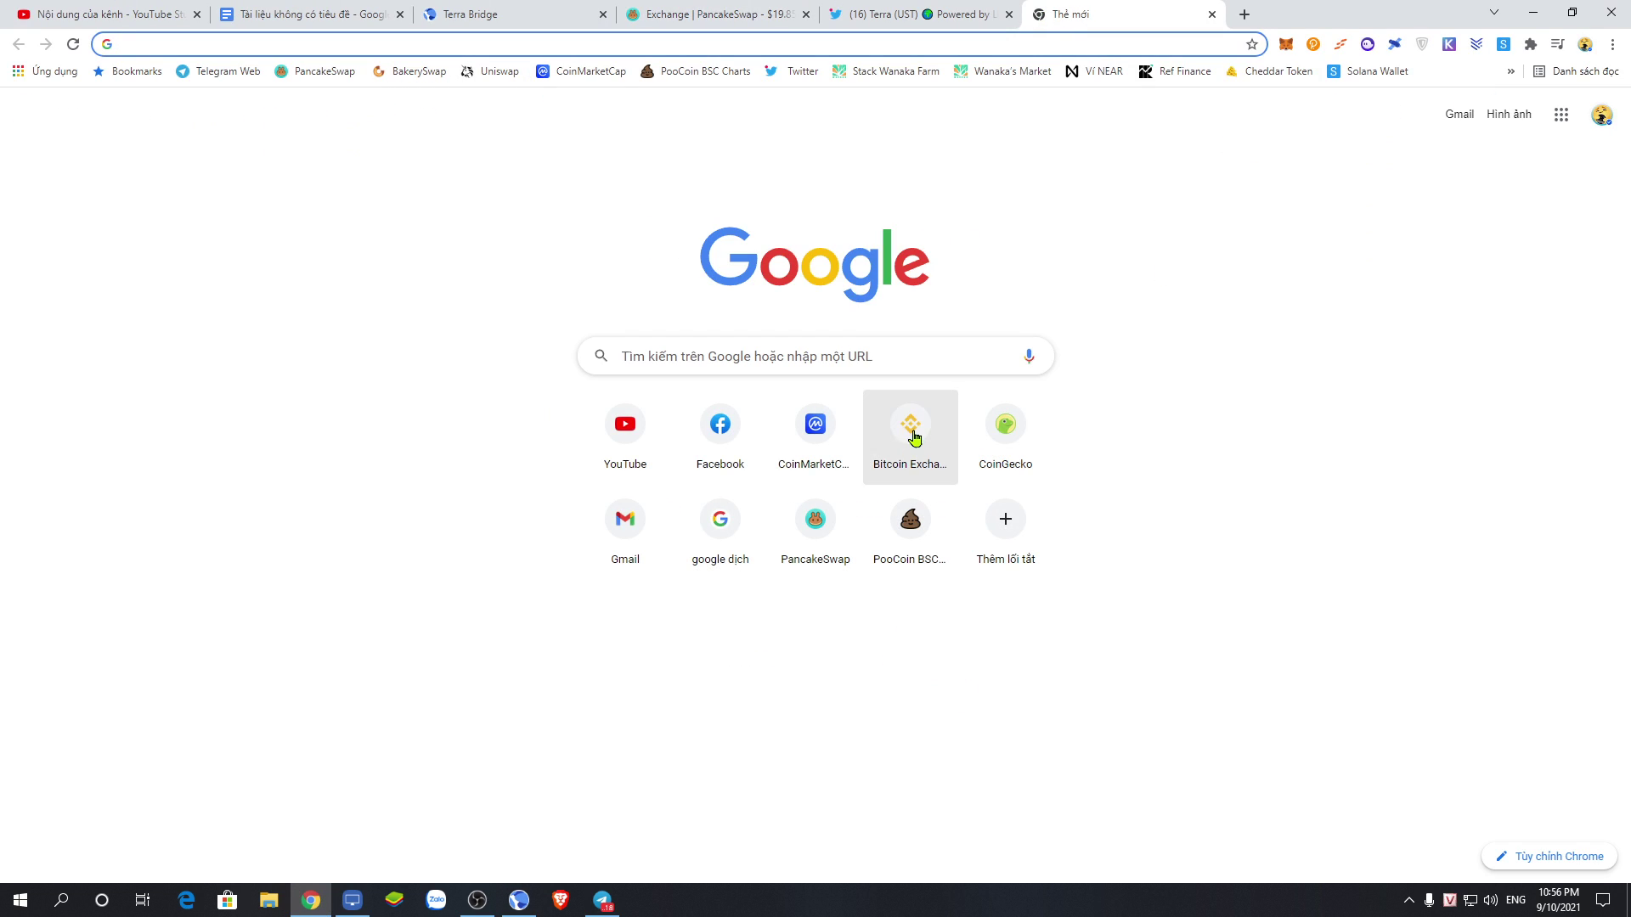
click(637, 422)
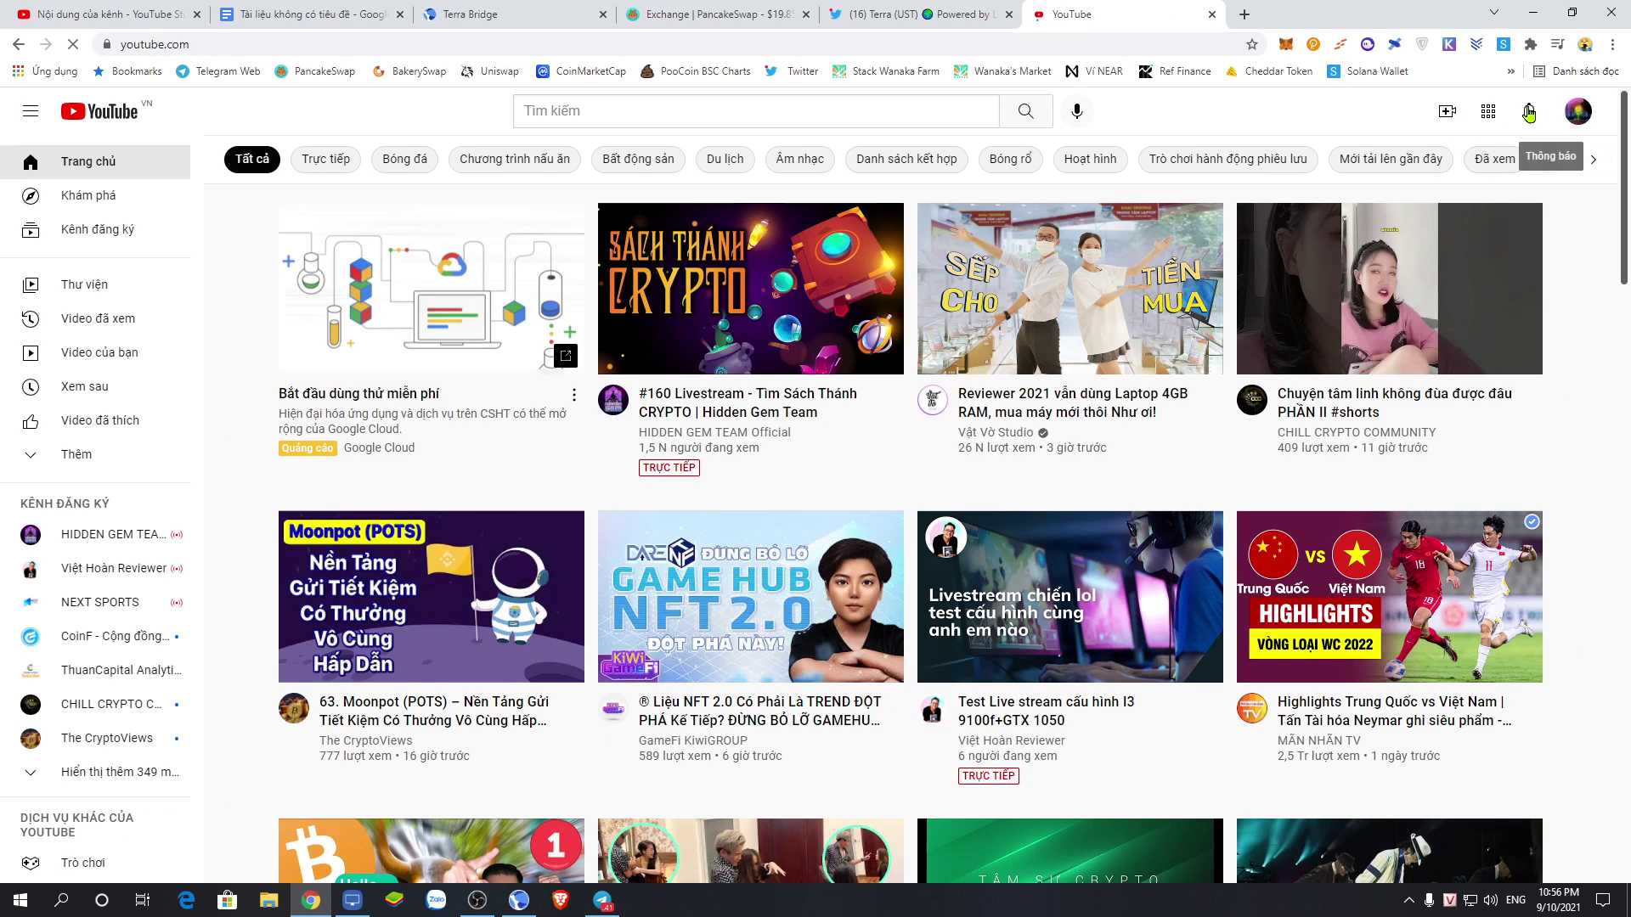
click(1578, 112)
click(1418, 249)
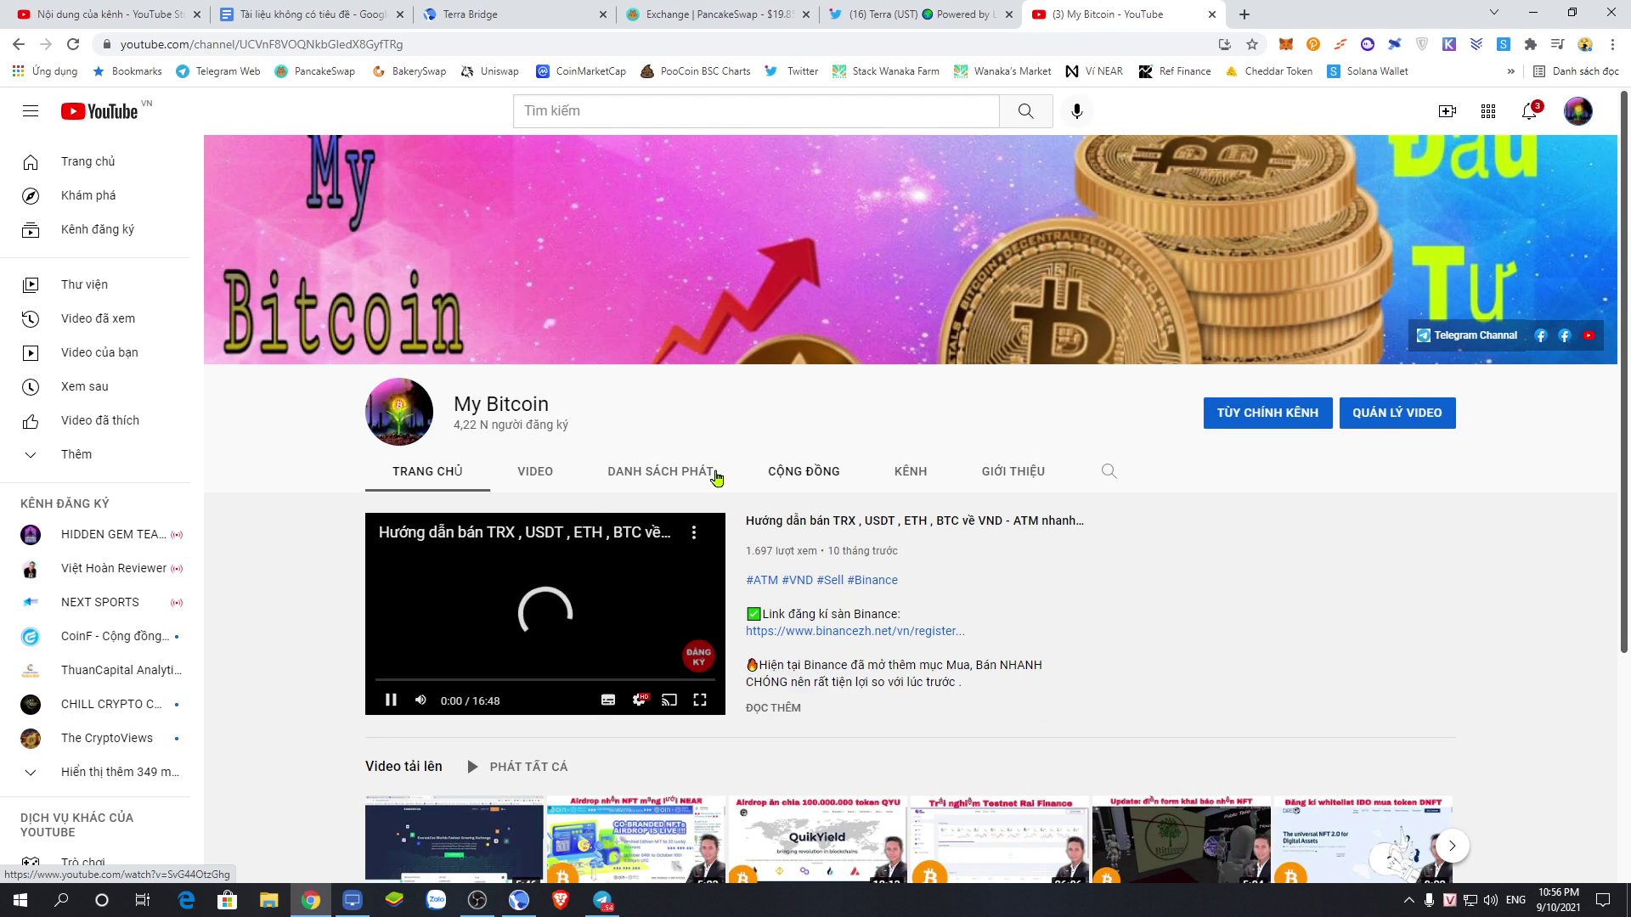
click(665, 466)
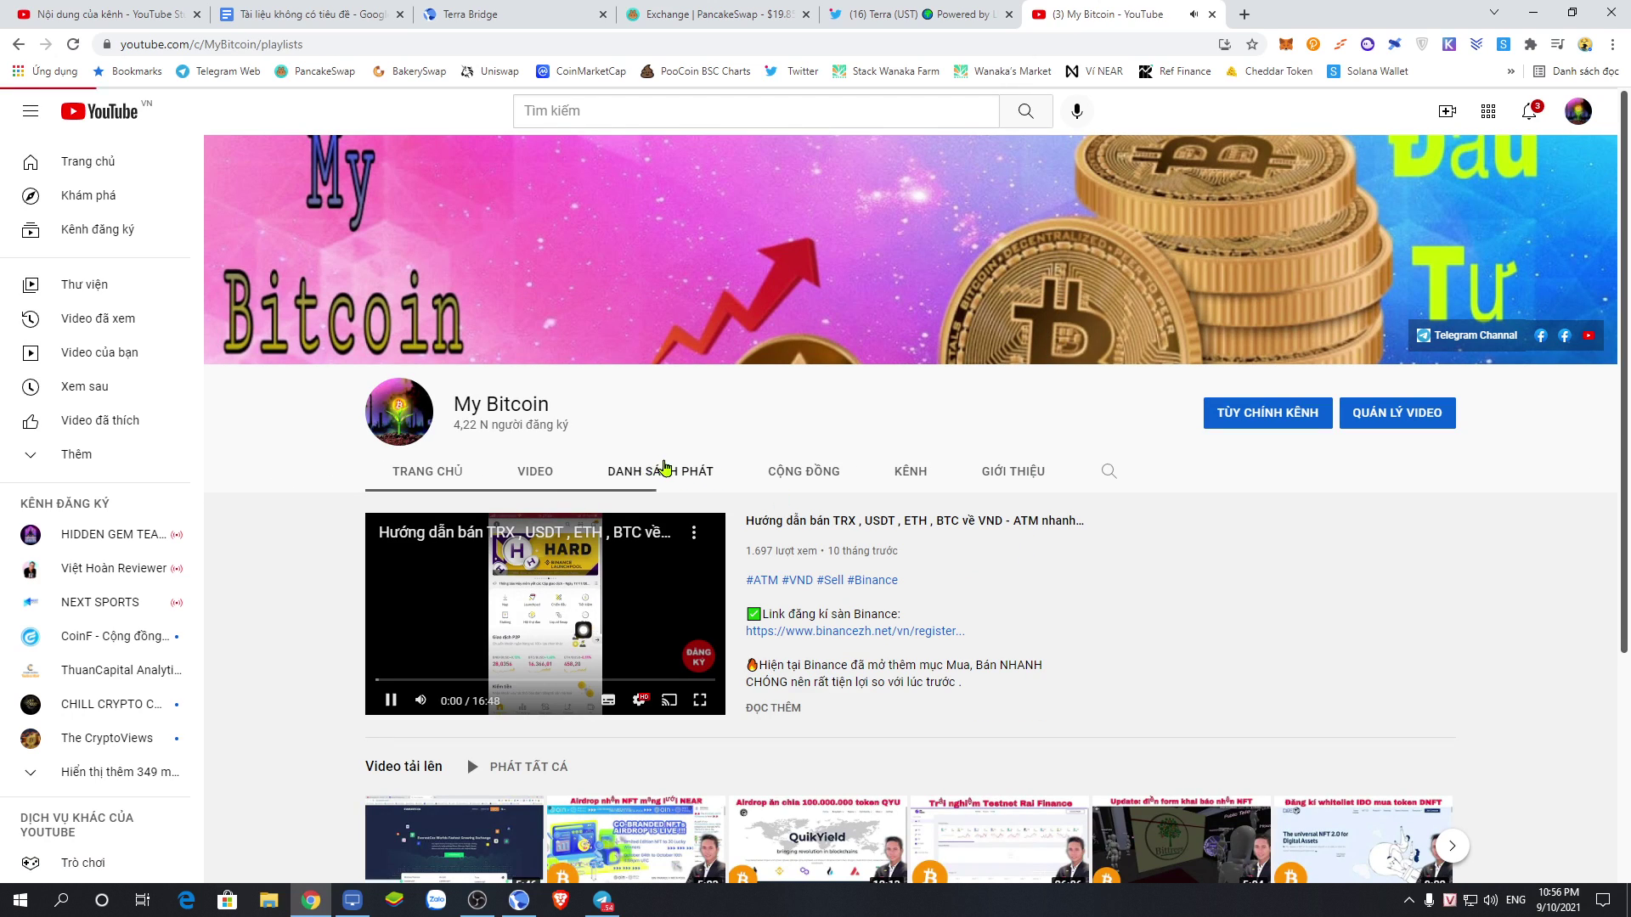
- Search the My Bitcoin channel for "luna" and look through the Terra staking, wallet and bridge tutorial videos
click(1106, 474)
text(luna)
key(Return)
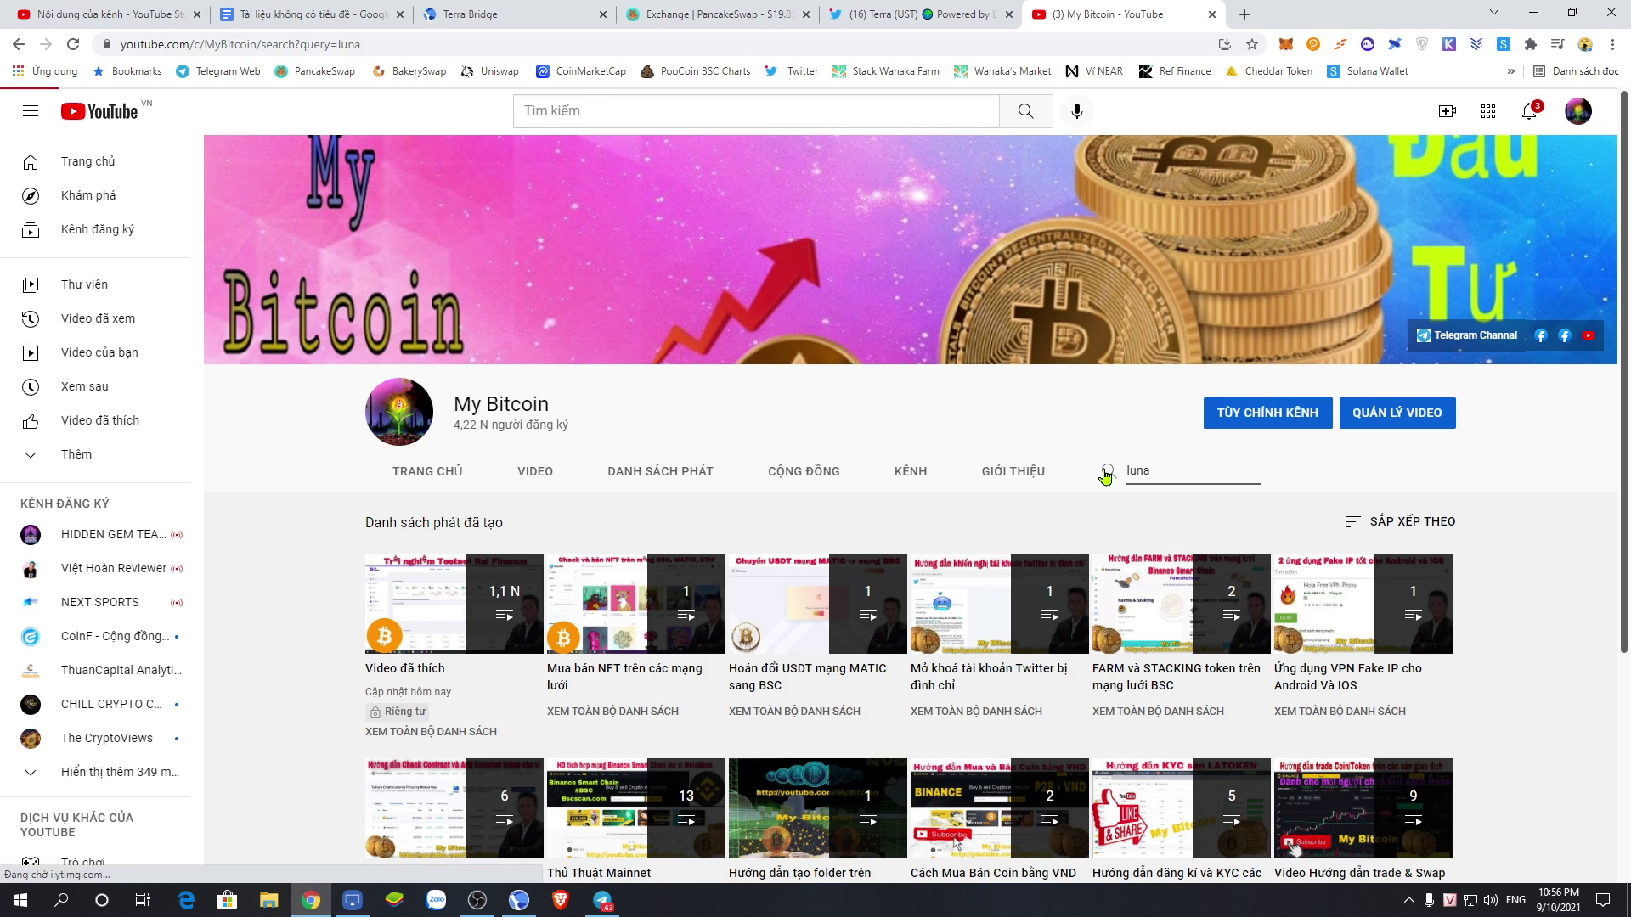
scroll(1093, 535, down, 3)
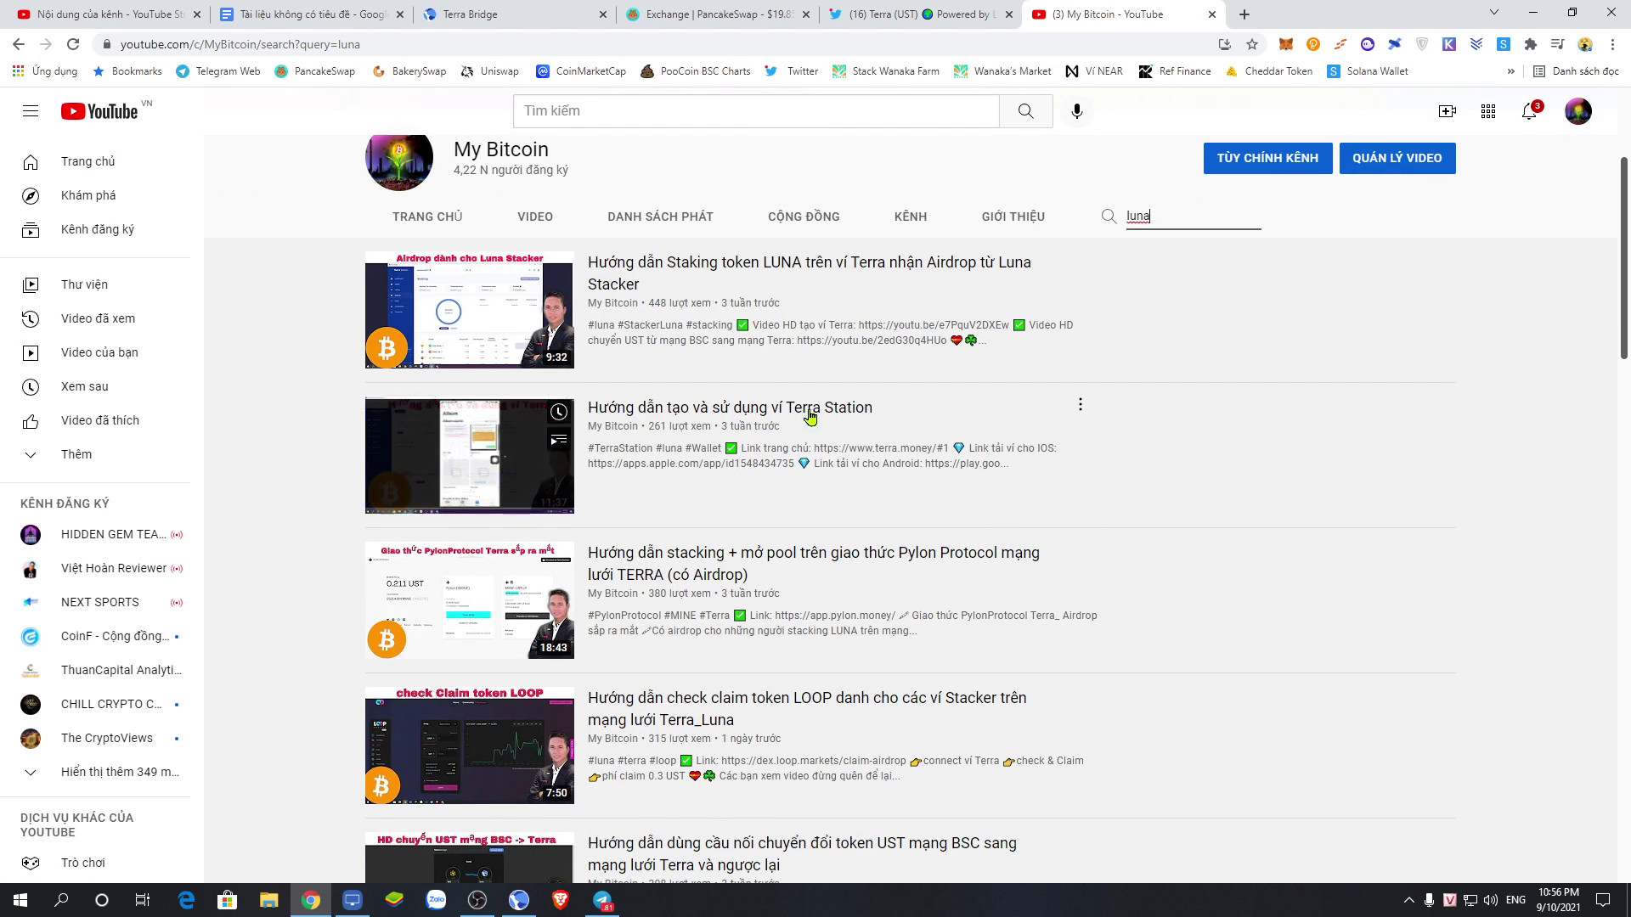
scroll(748, 493, down, 2)
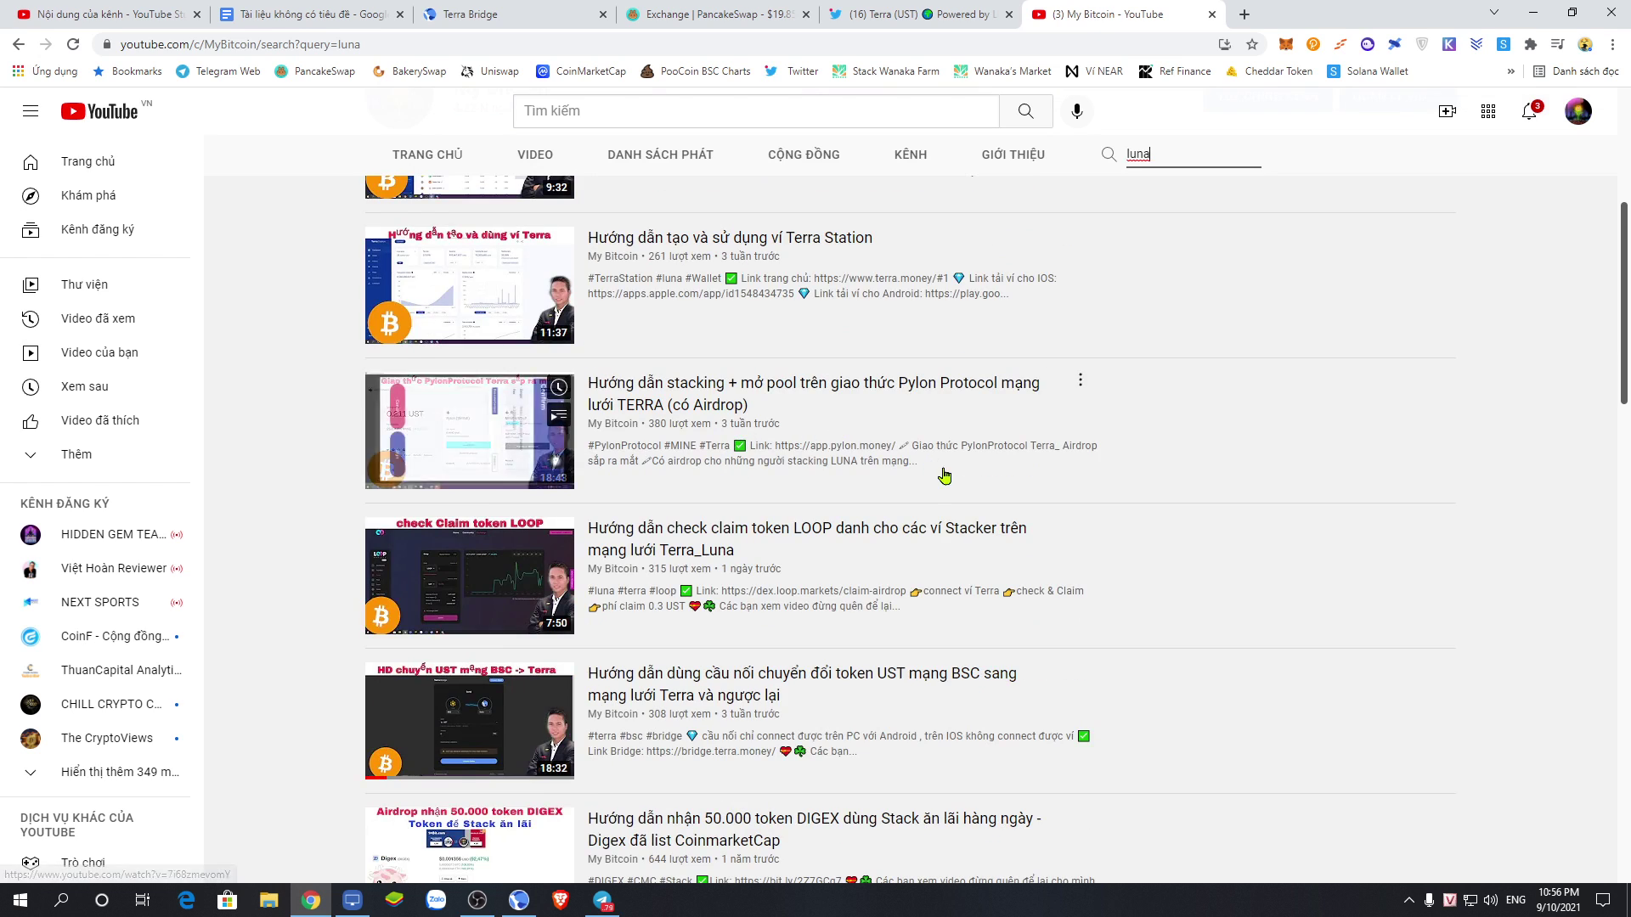
scroll(816, 603, down, 1)
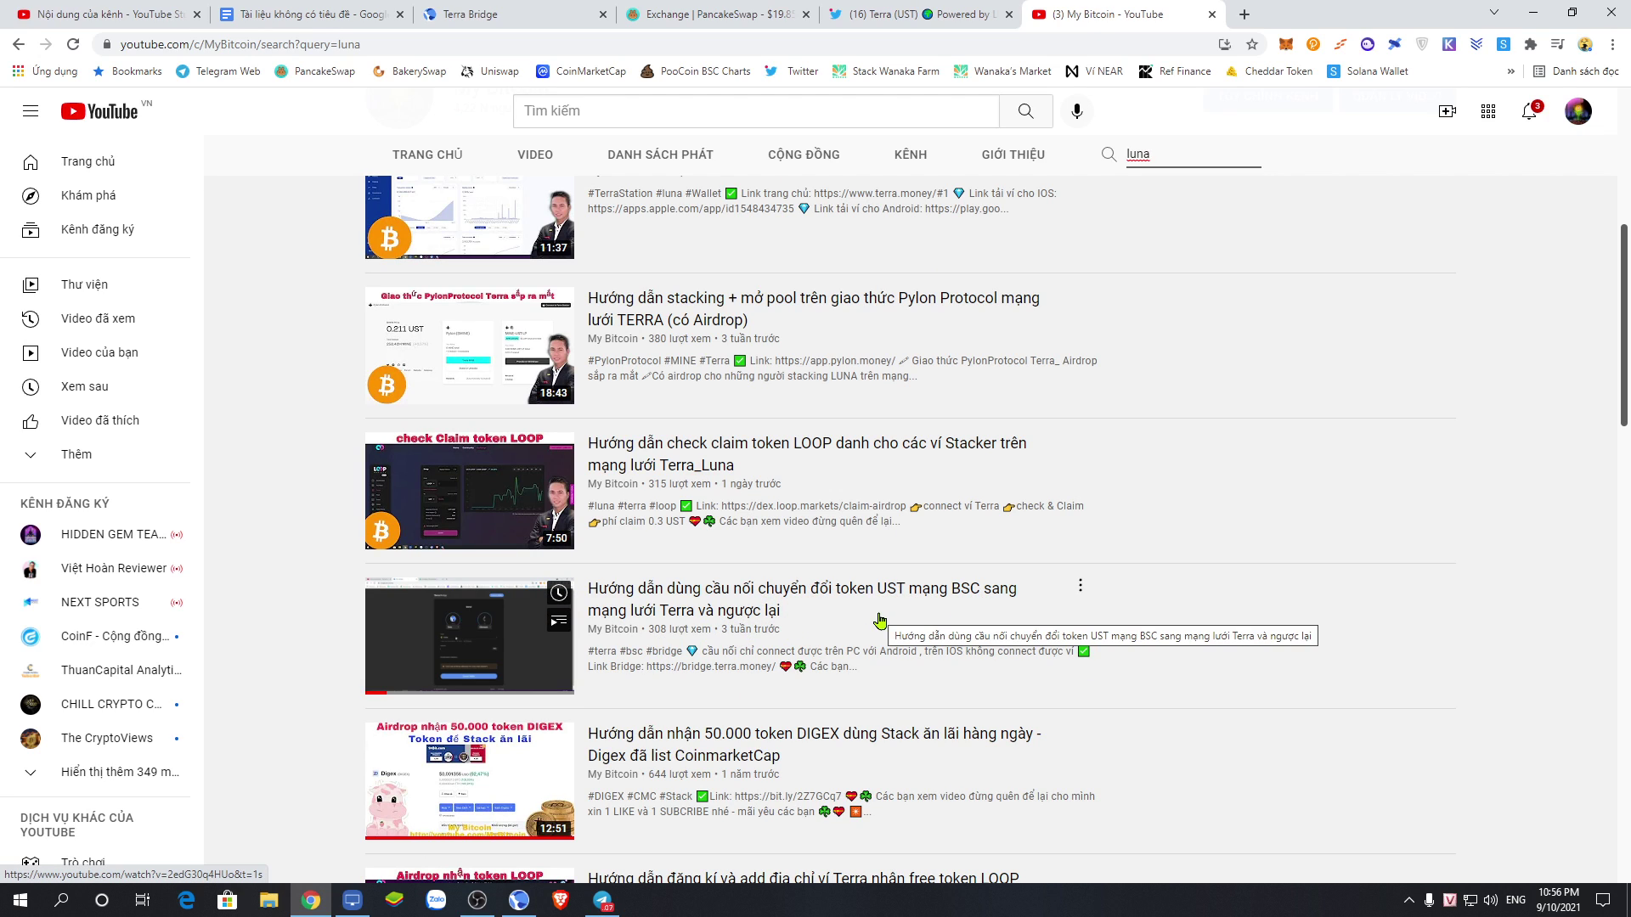
scroll(871, 533, up, 6)
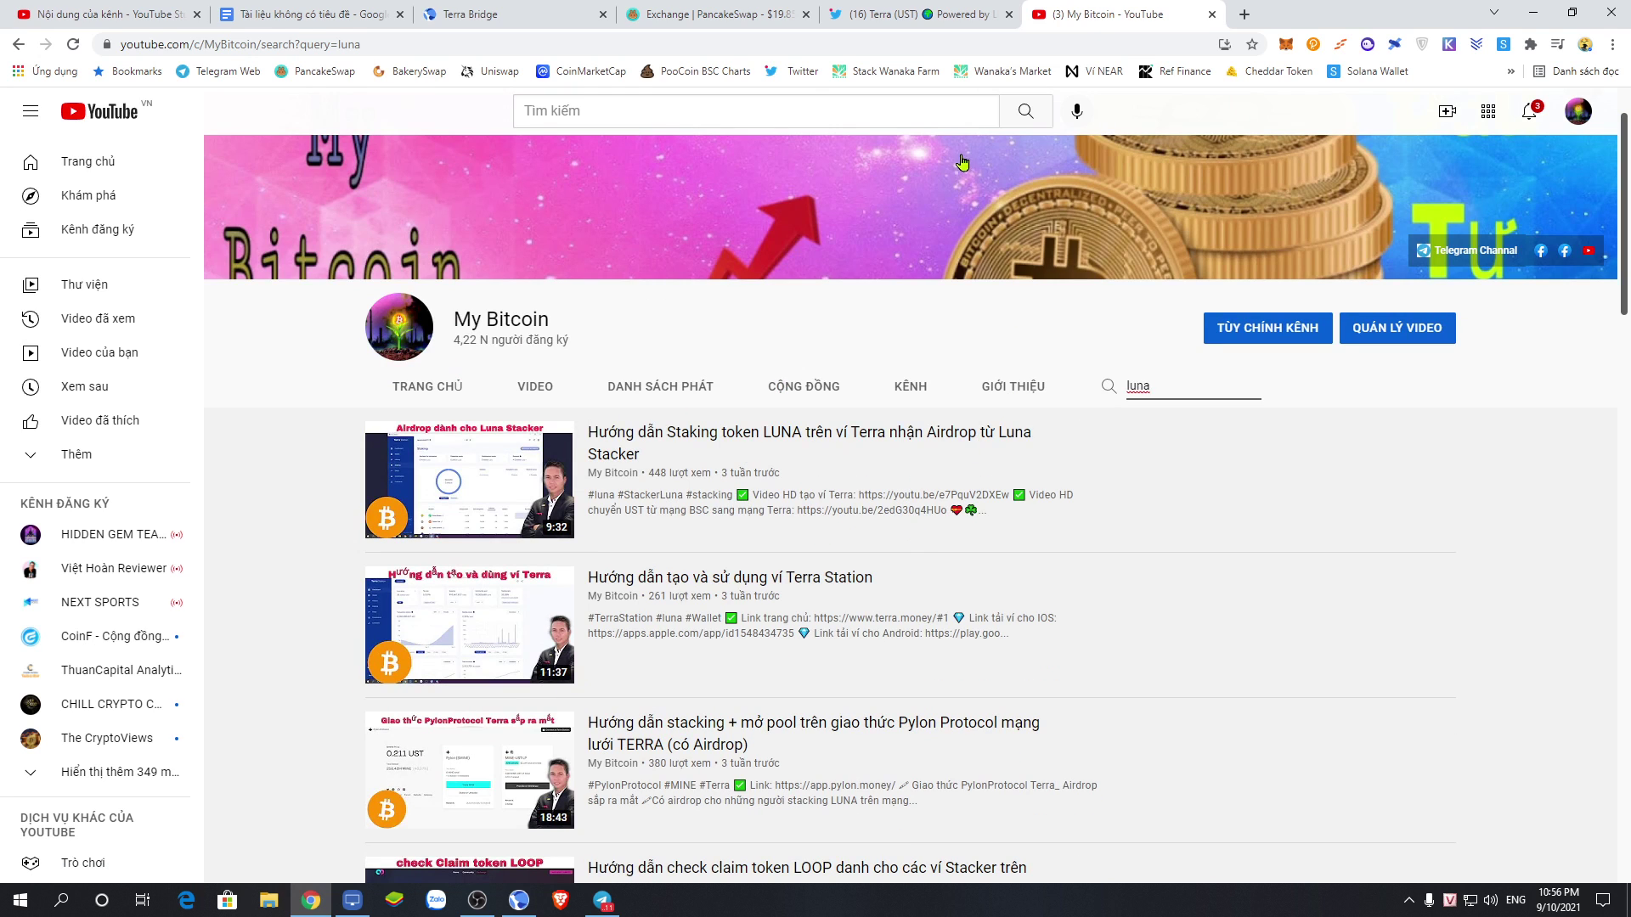
- On Terra's Twitter profile, highlight the Shade Protocol name, the snapshot date line and the $LUNA stakers wording in the Shade airdrop tweet
click(932, 19)
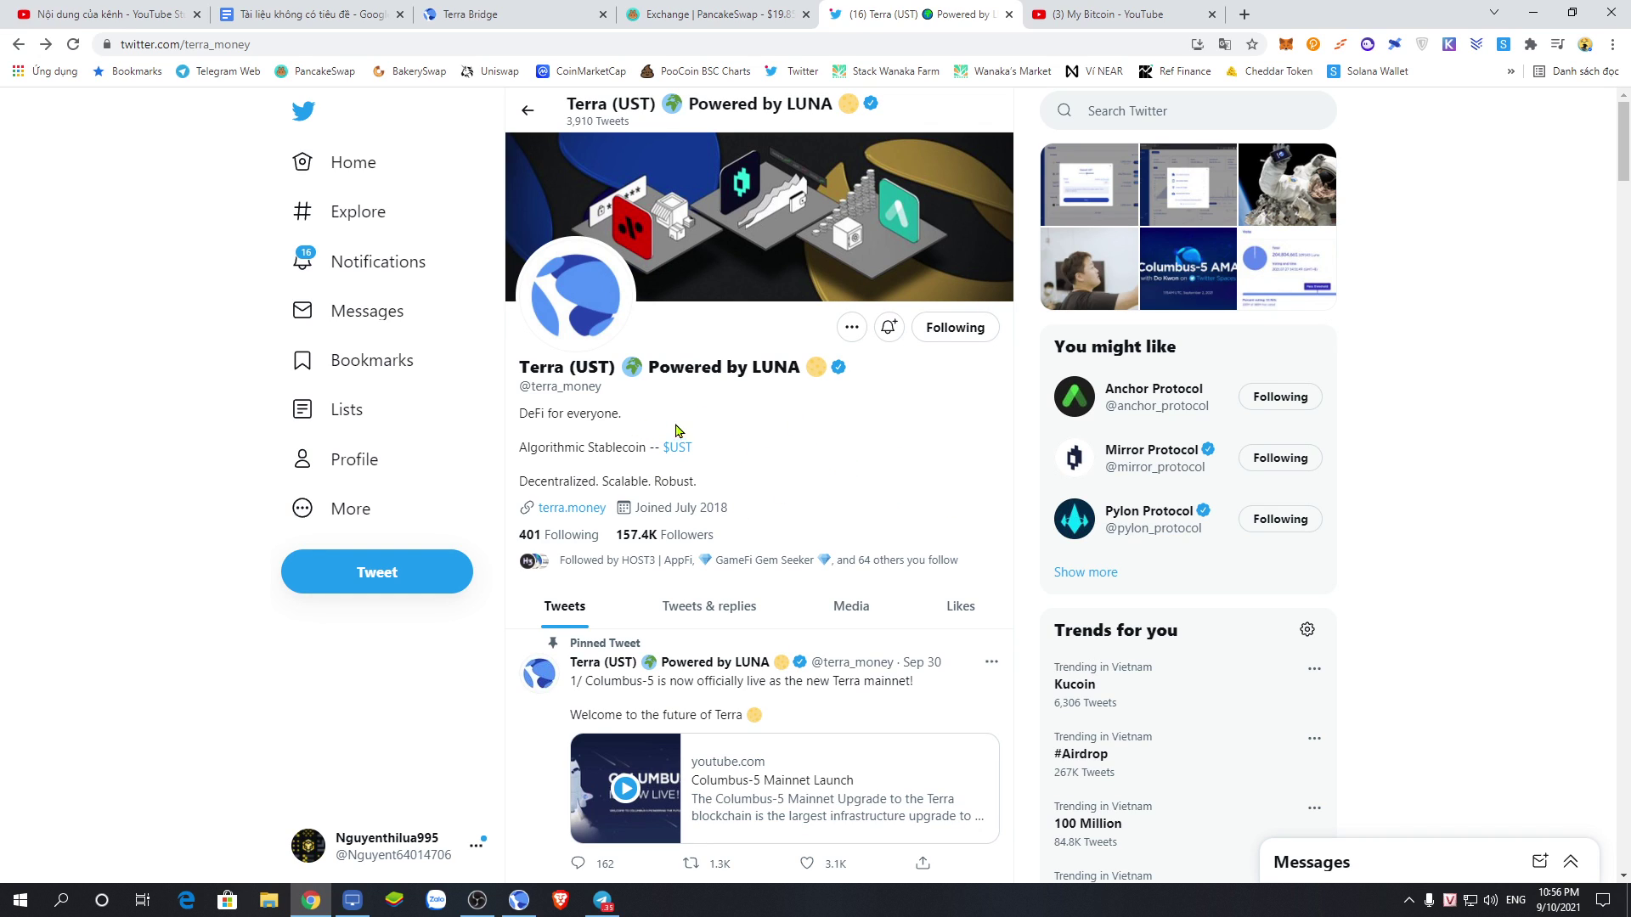
scroll(770, 506, down, 5)
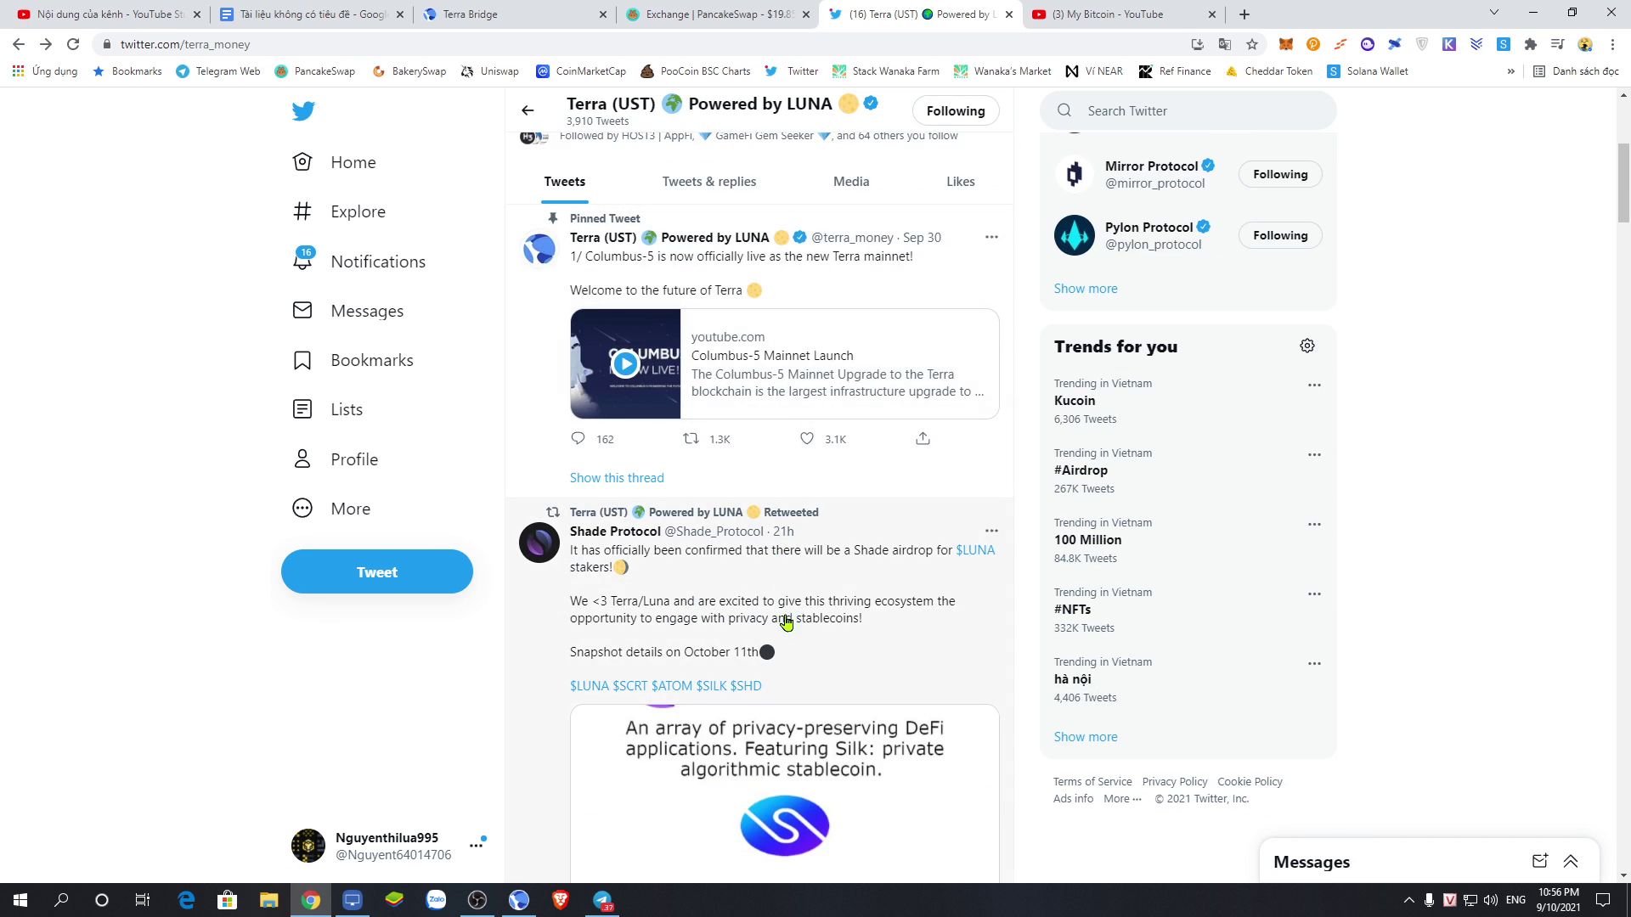
scroll(774, 599, down, 5)
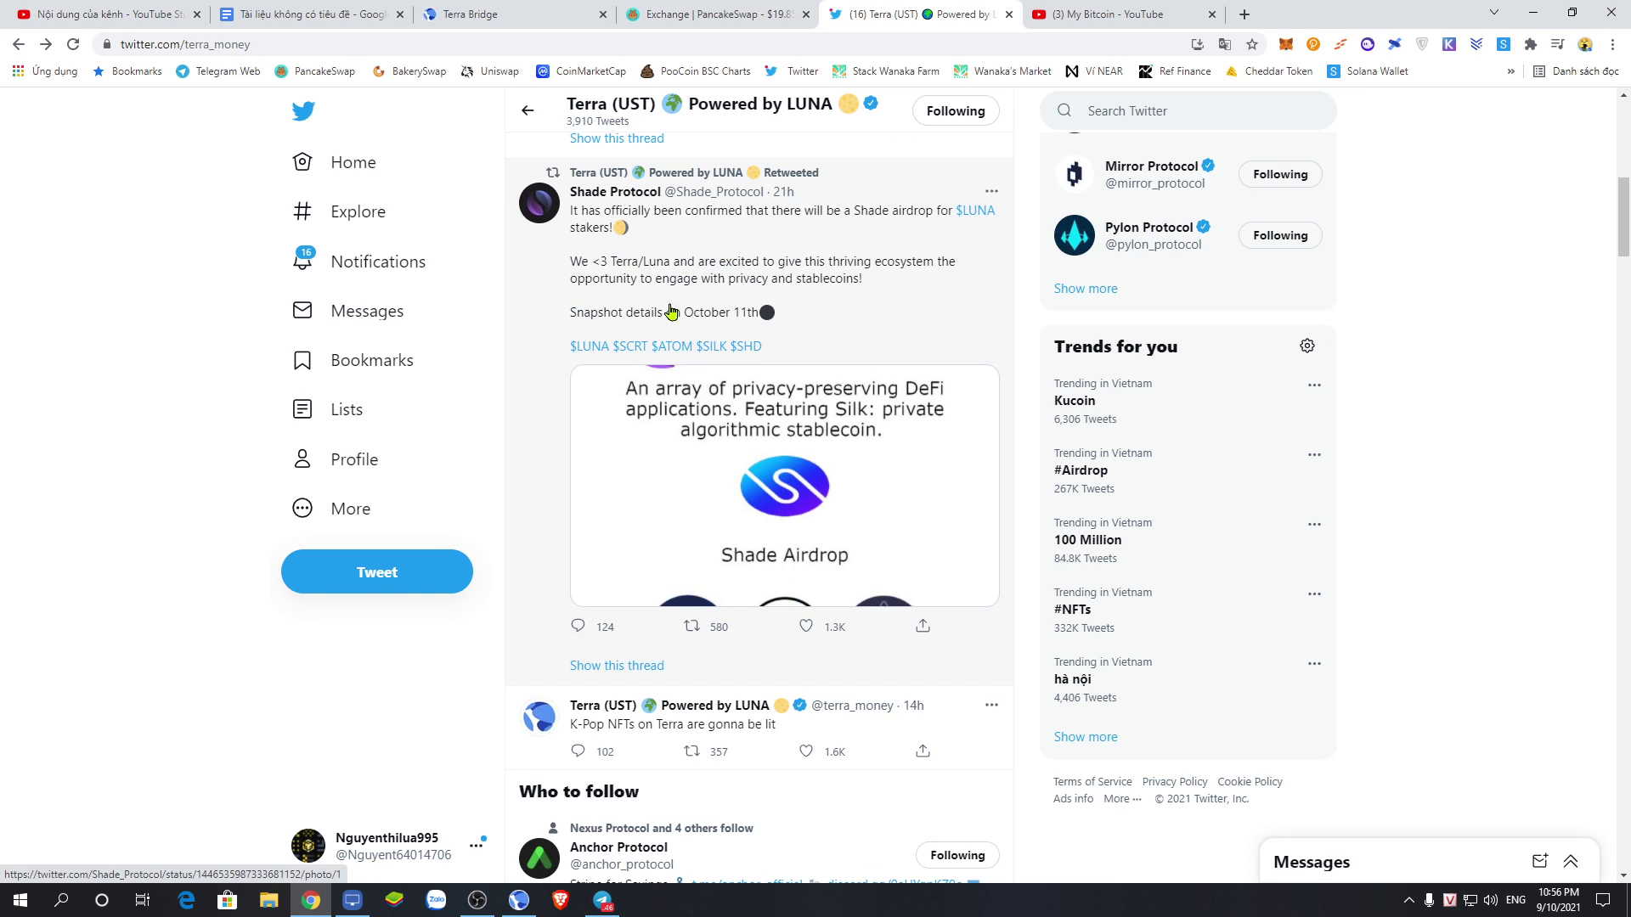
scroll(656, 302, up, 3)
drag(565, 362, 697, 362)
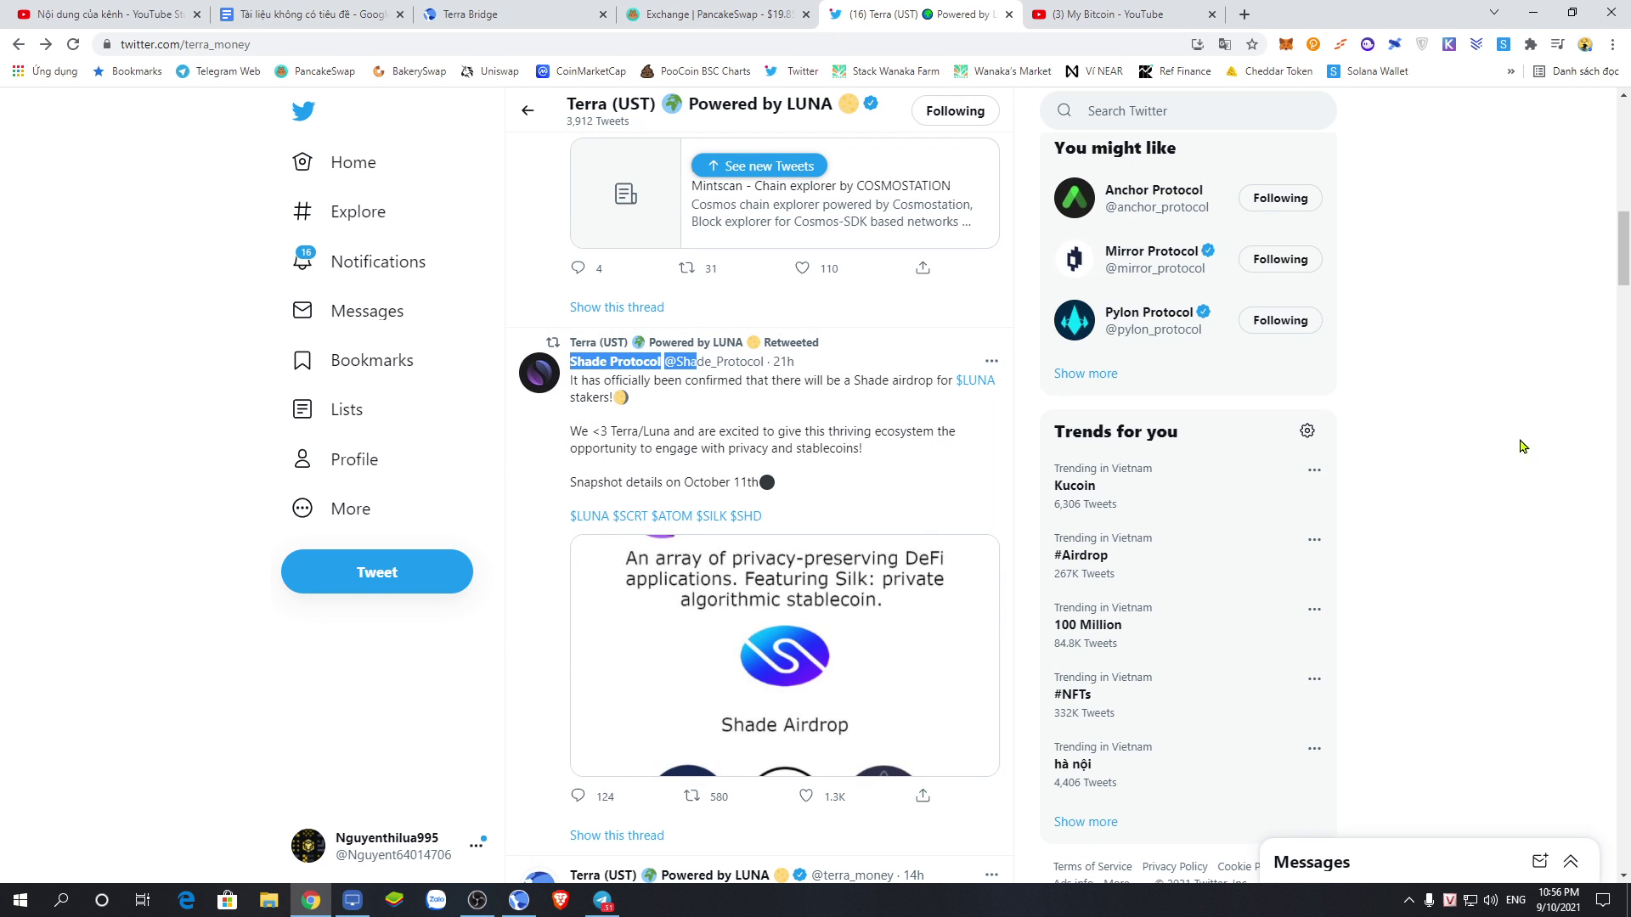
scroll(807, 599, down, 1)
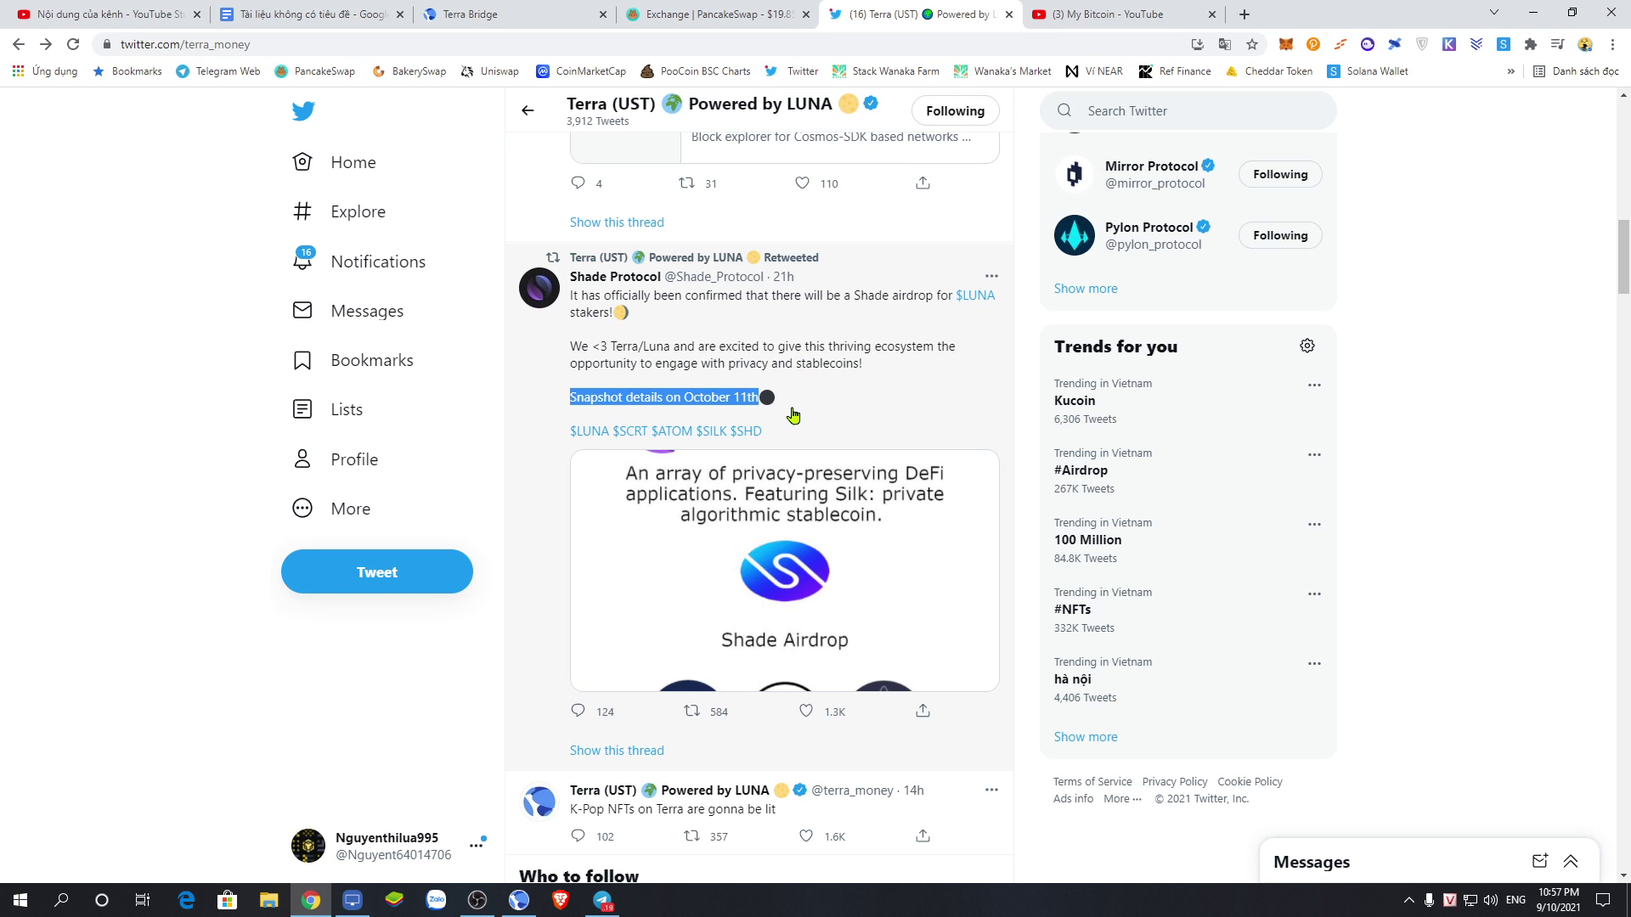
drag(941, 298, 990, 299)
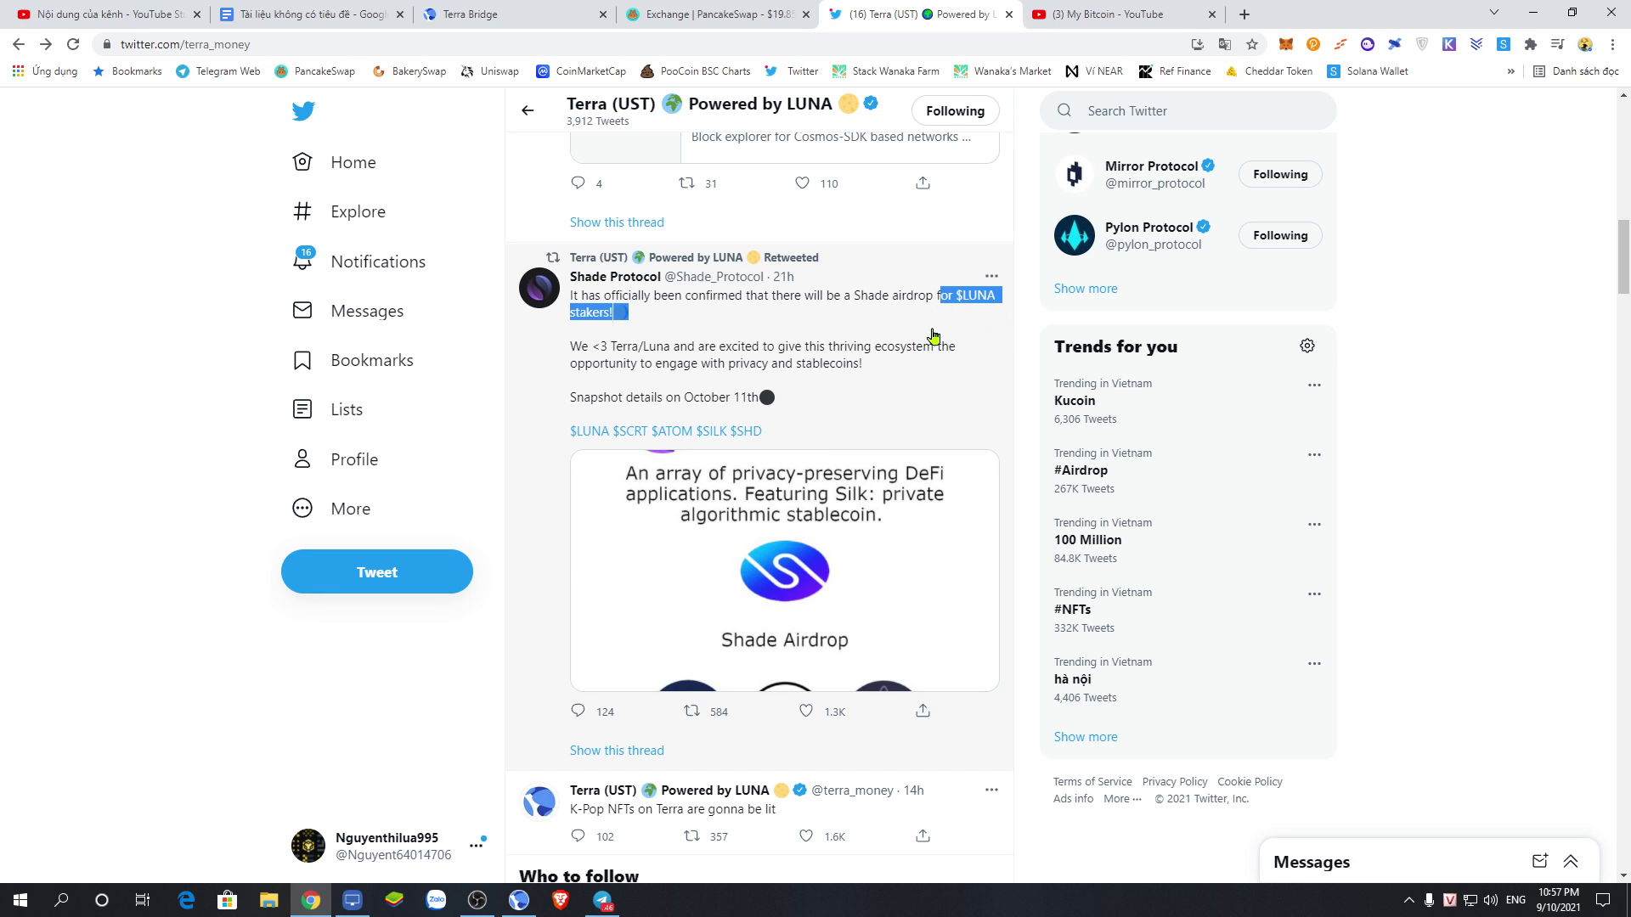
- Switch to Terra Station and look over the Staking page with its delegations and validator list
click(519, 902)
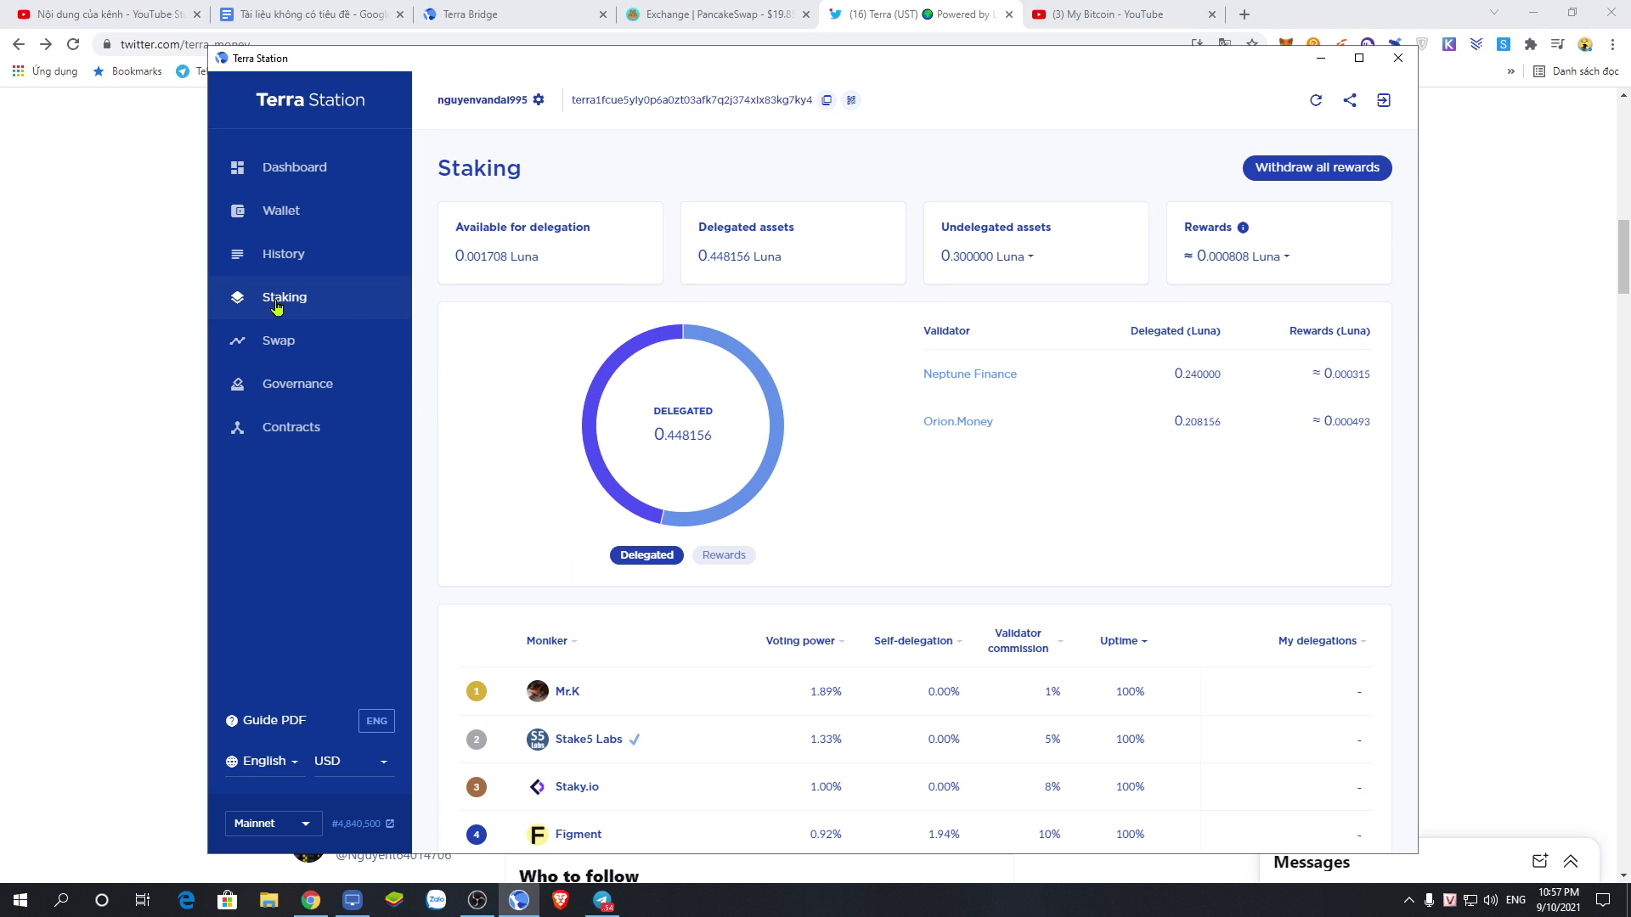
scroll(828, 577, down, 4)
scroll(782, 492, up, 4)
scroll(876, 615, down, 3)
- Return to the Shade Protocol tweet in the browser and highlight the $SHD ticker
click(1541, 361)
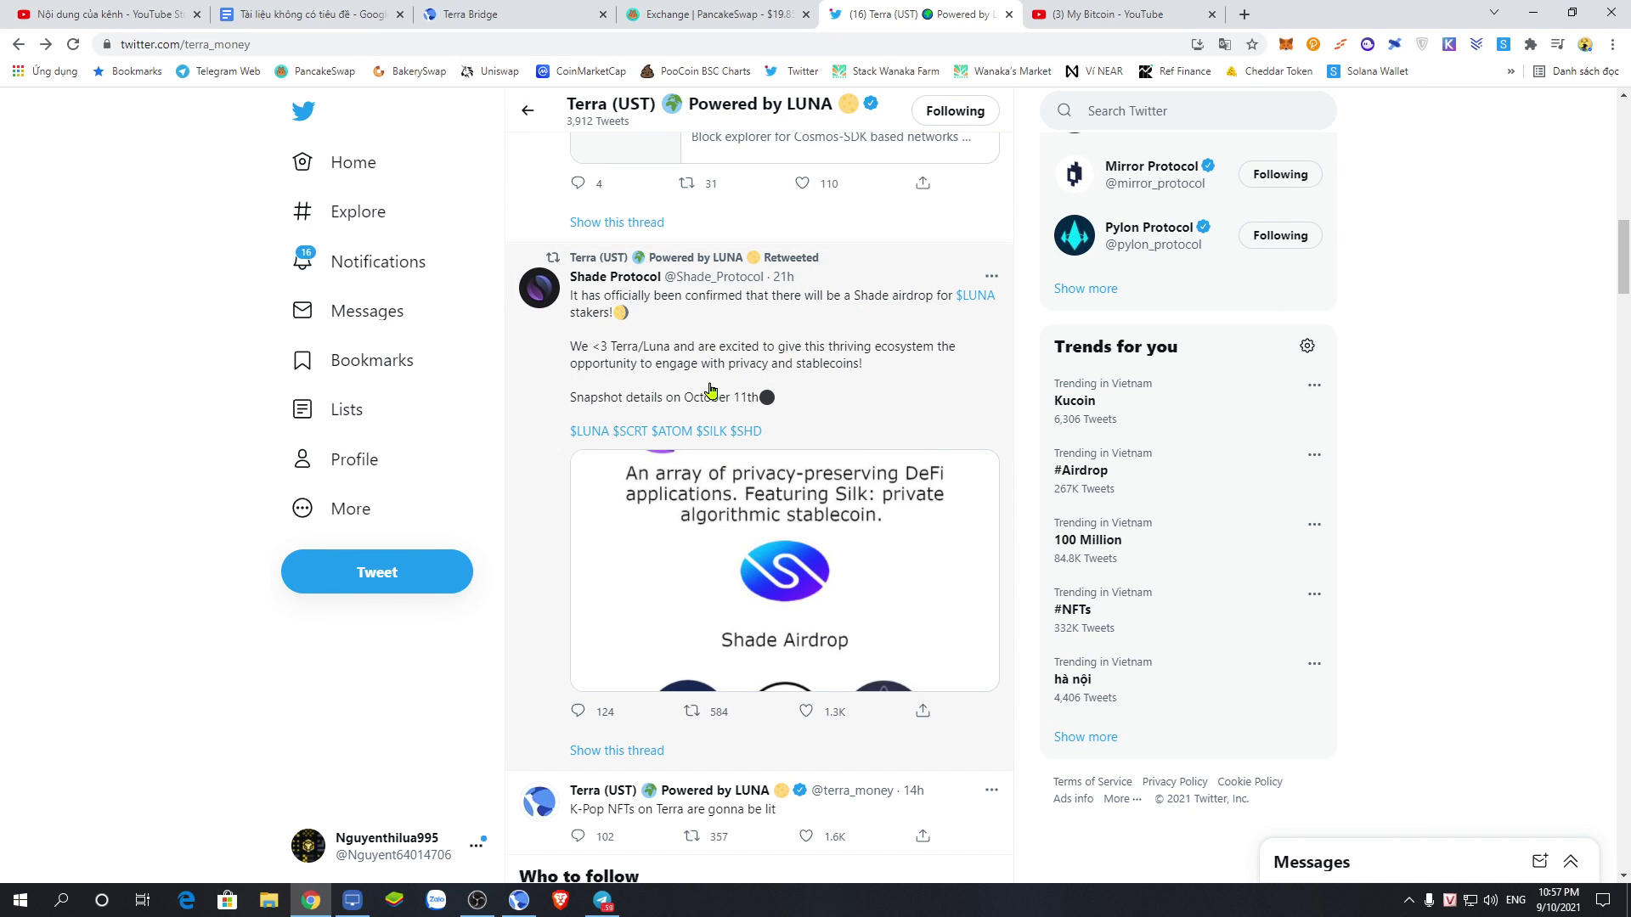
drag(775, 439, 731, 431)
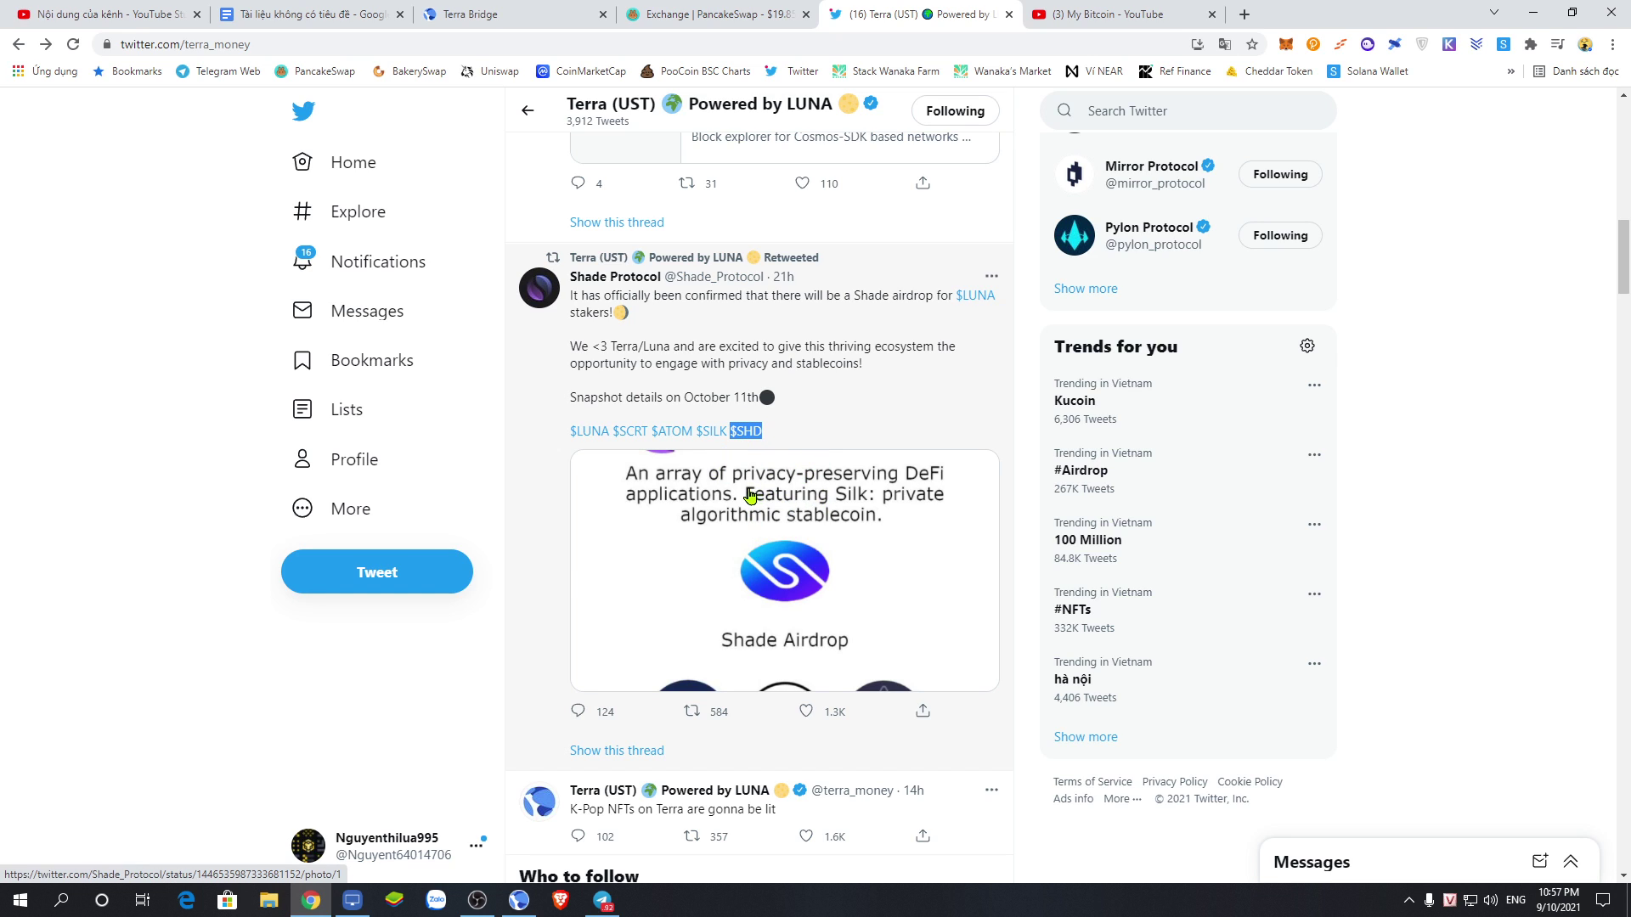
scroll(749, 497, down, 2)
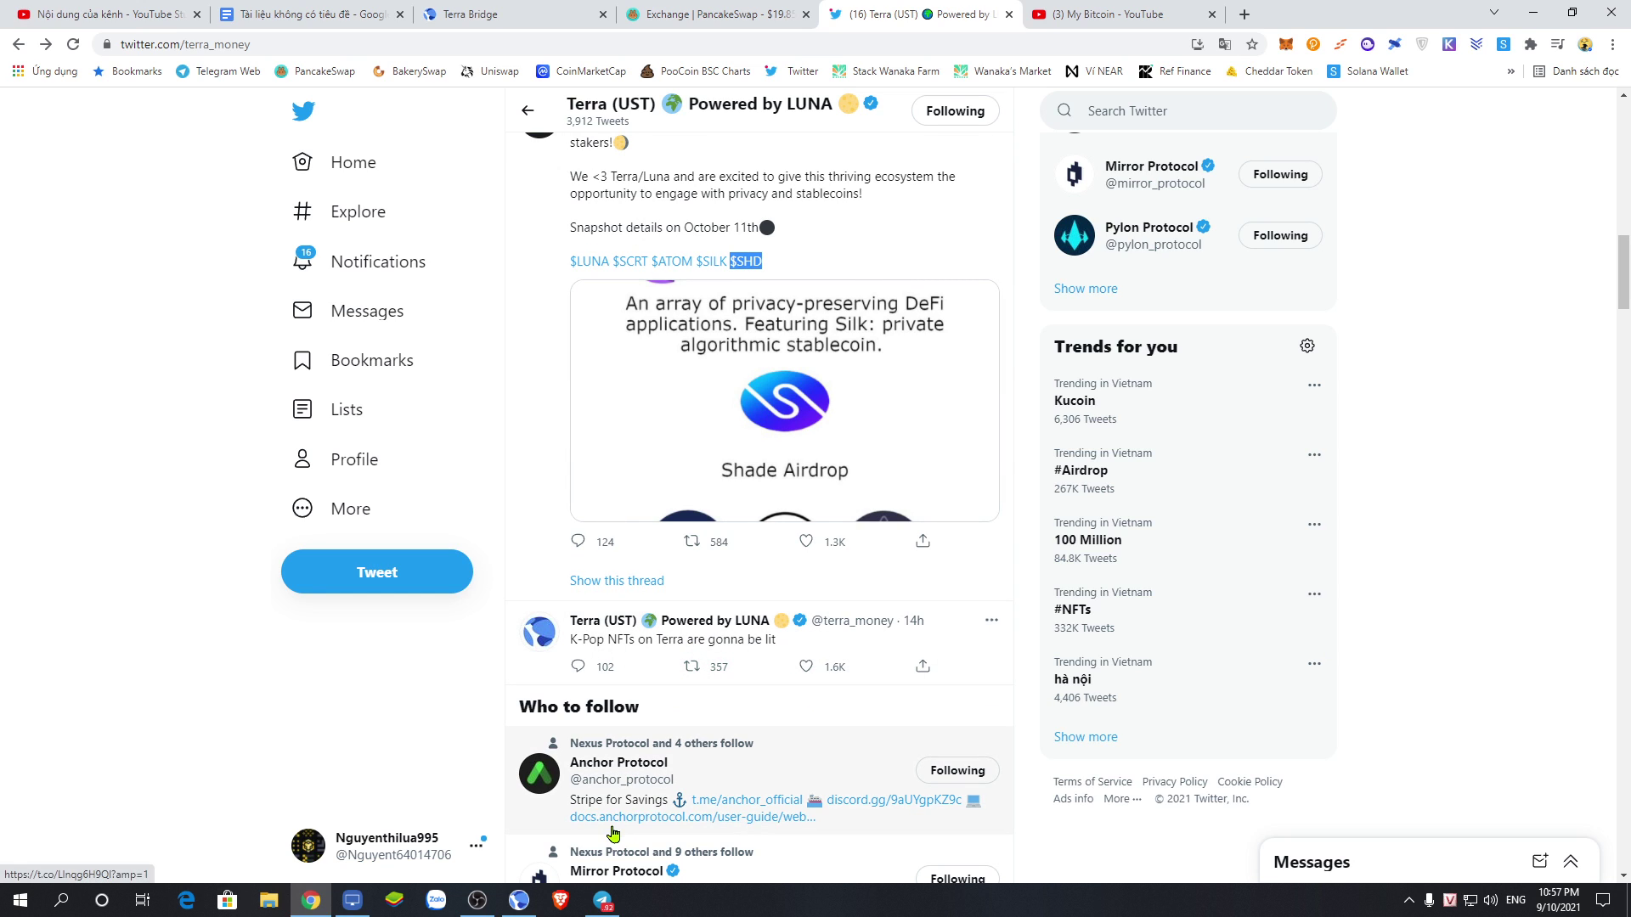
- In Terra Station, highlight the delegated validators' area on the Staking page and look through the validator list
click(519, 899)
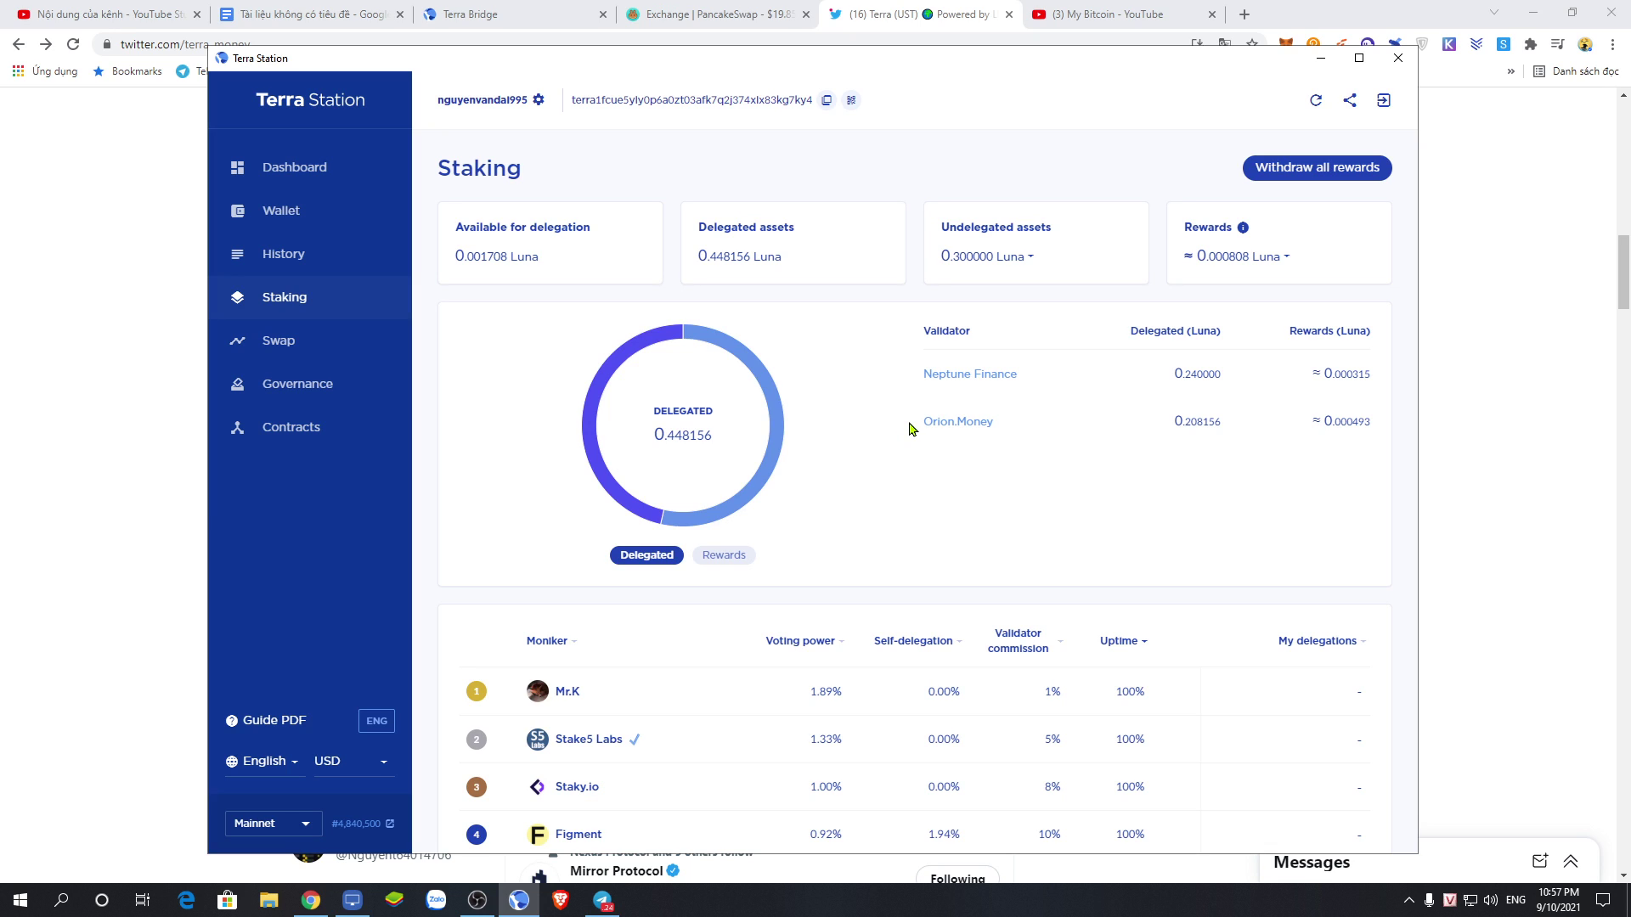
drag(910, 426, 1103, 429)
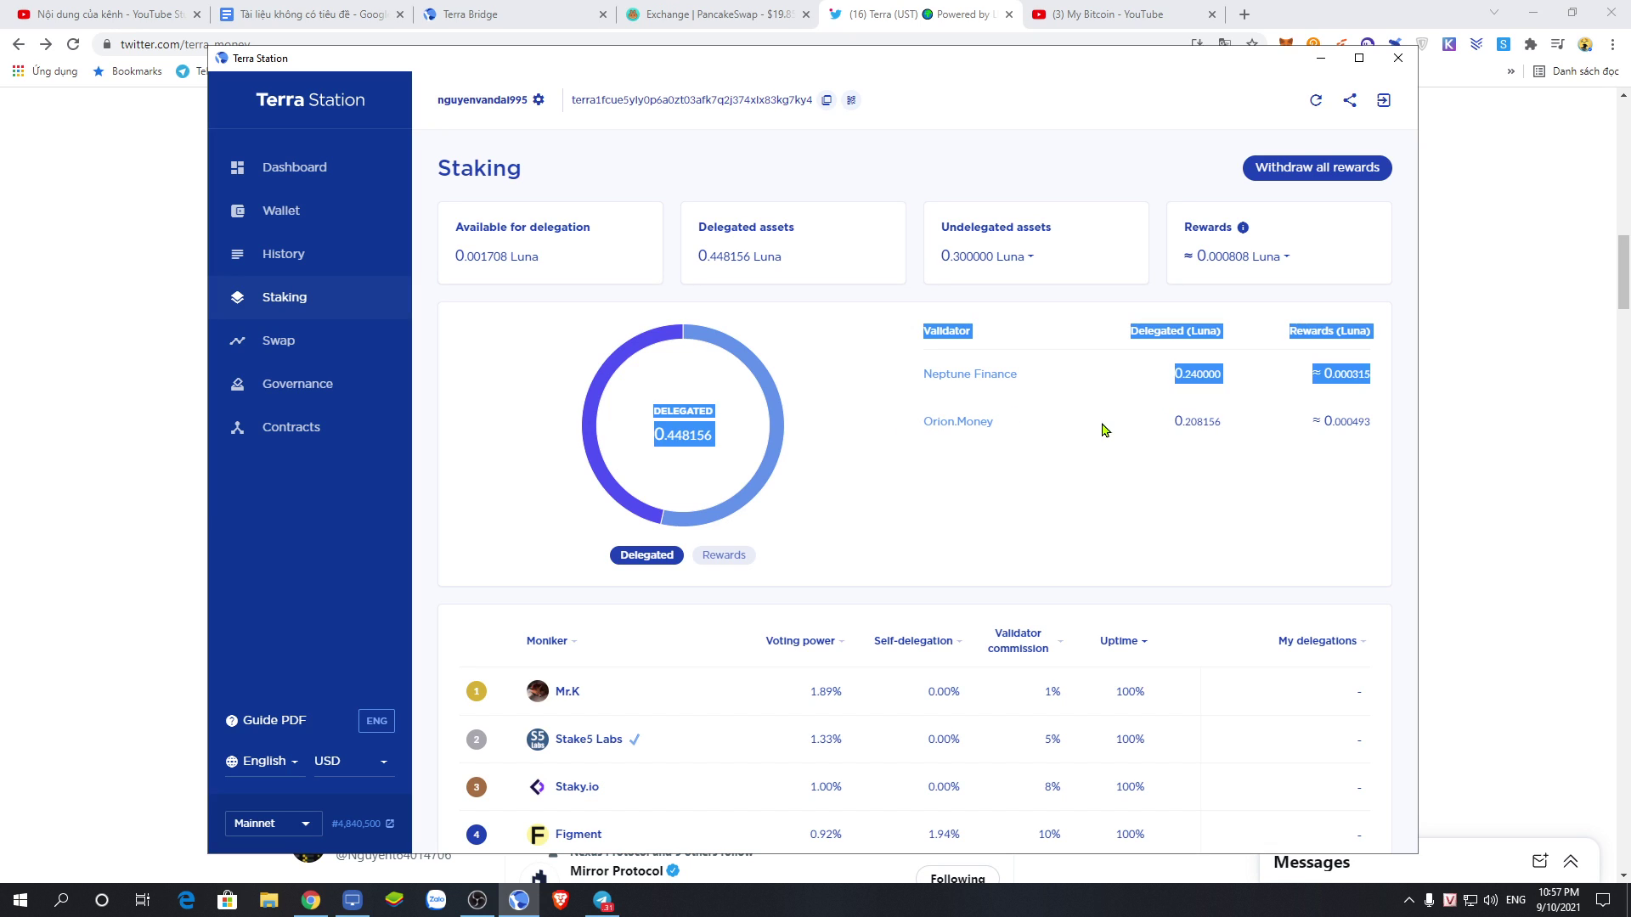
click(1060, 530)
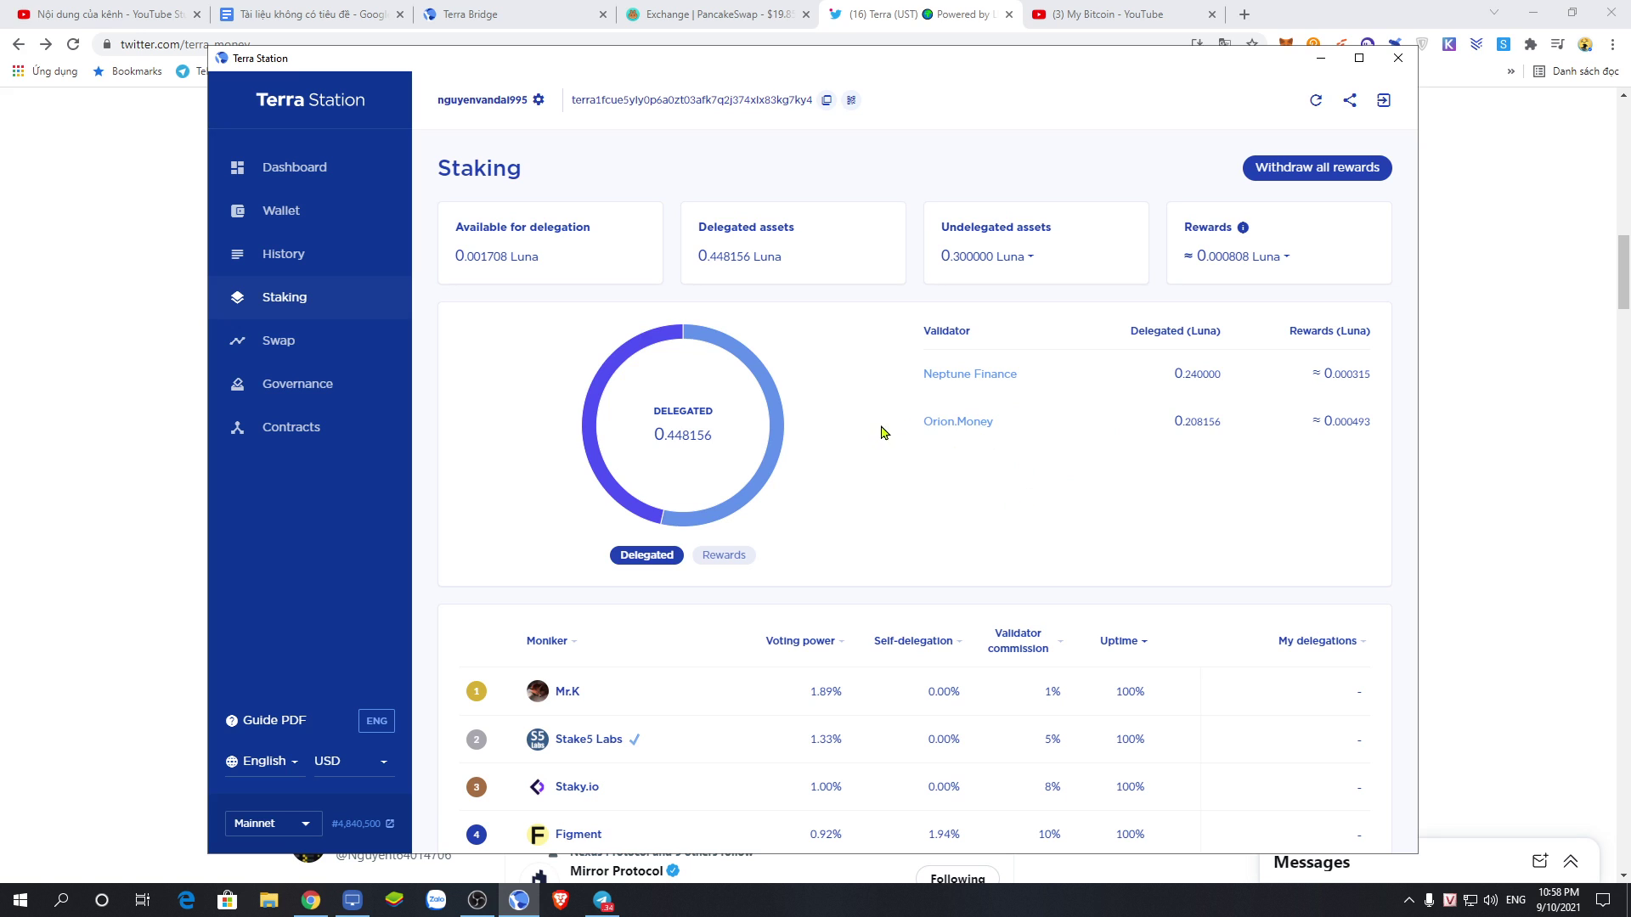
drag(881, 433, 1043, 426)
scroll(1041, 629, down, 5)
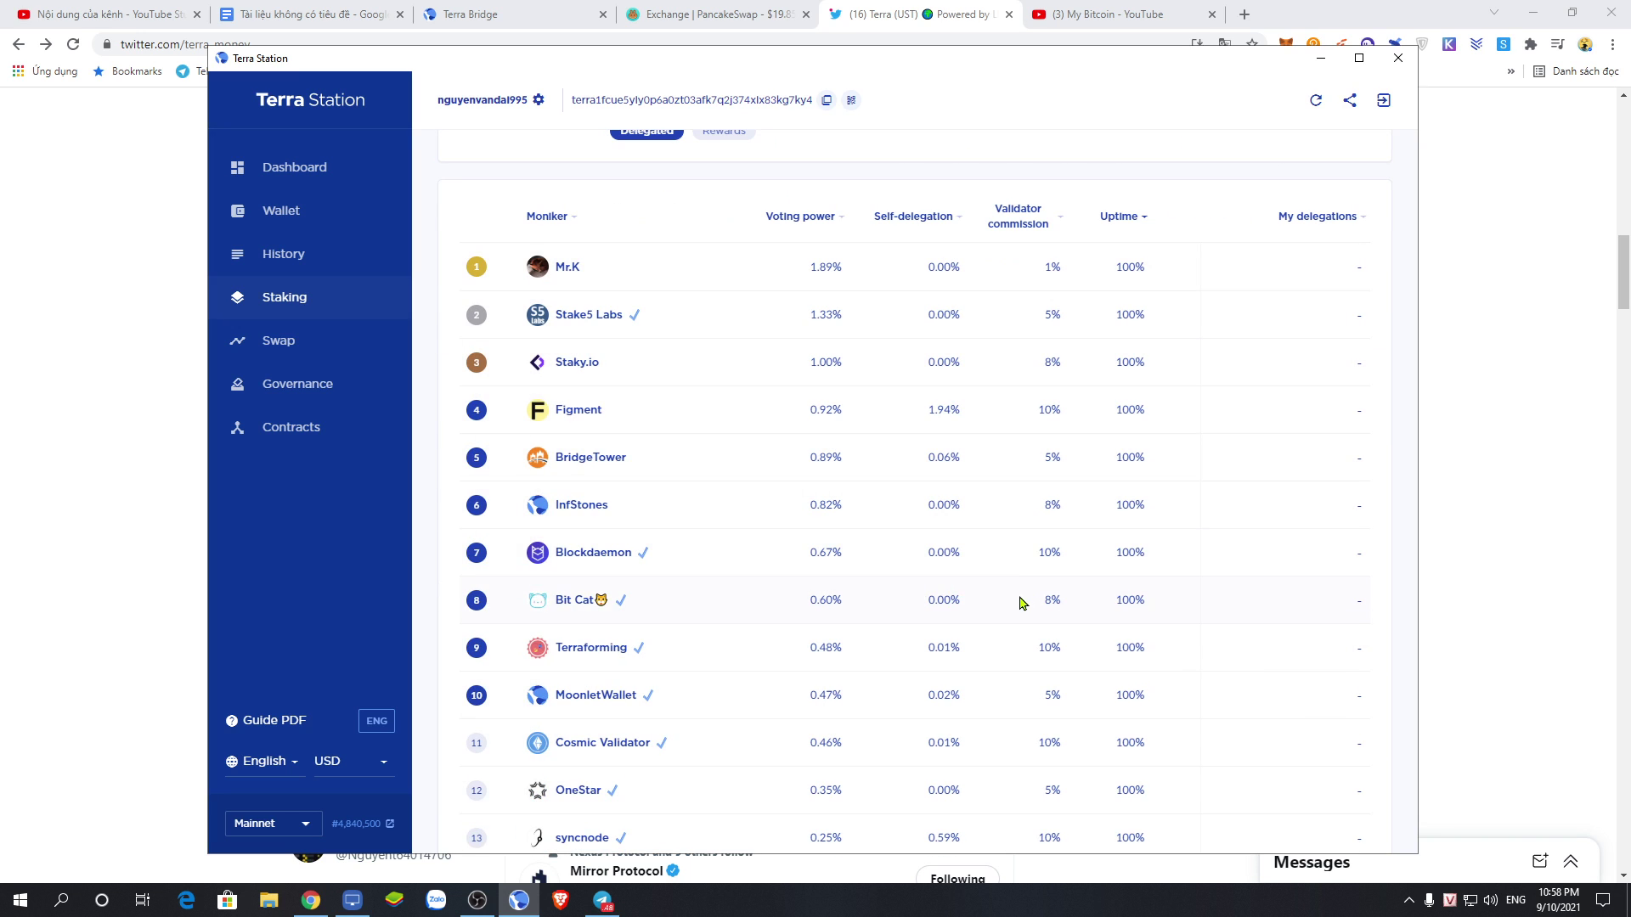
scroll(1022, 601, up, 5)
click(1162, 535)
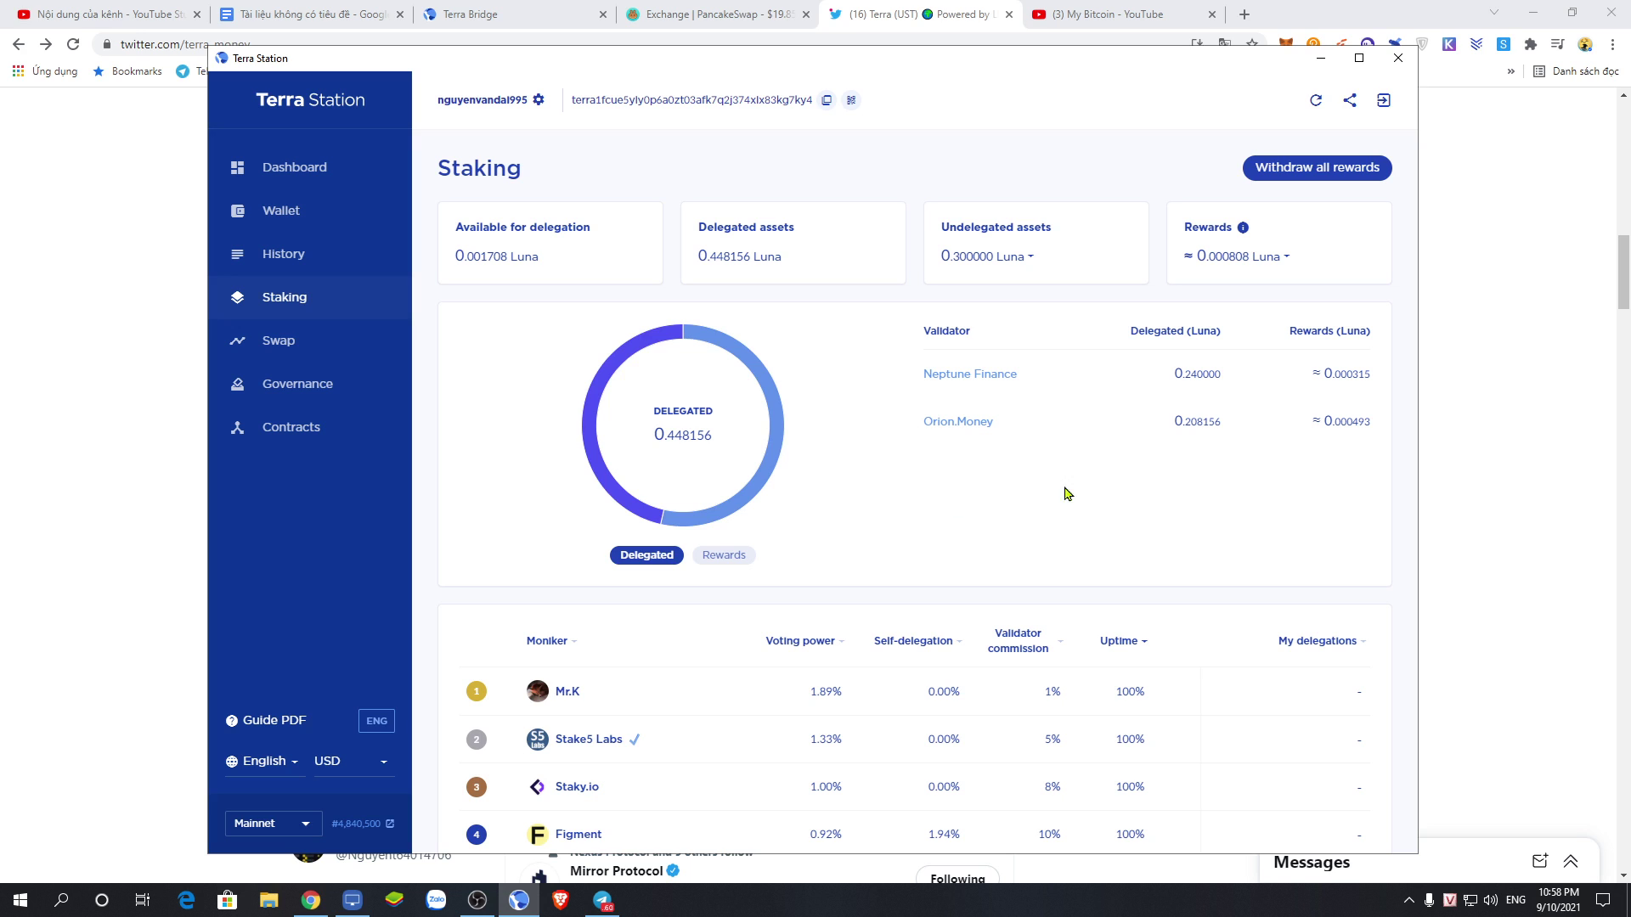
- Show the Shade airdrop tweet again, compare it with the Terra Station Staking page and return to Twitter
click(1523, 441)
scroll(1045, 484, up, 3)
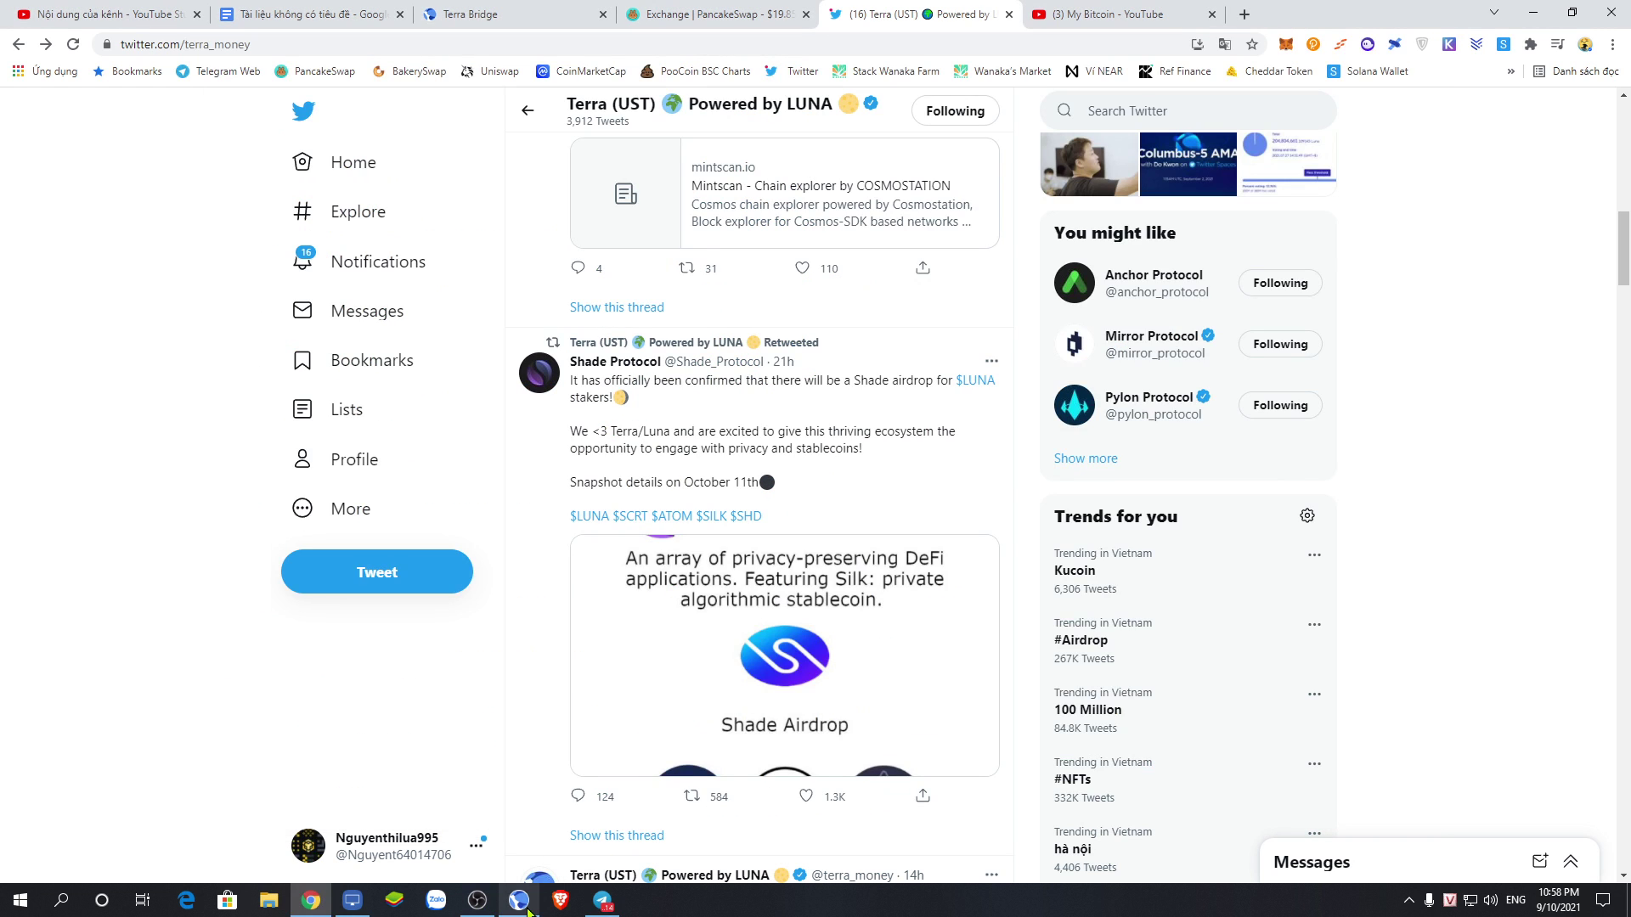
click(525, 906)
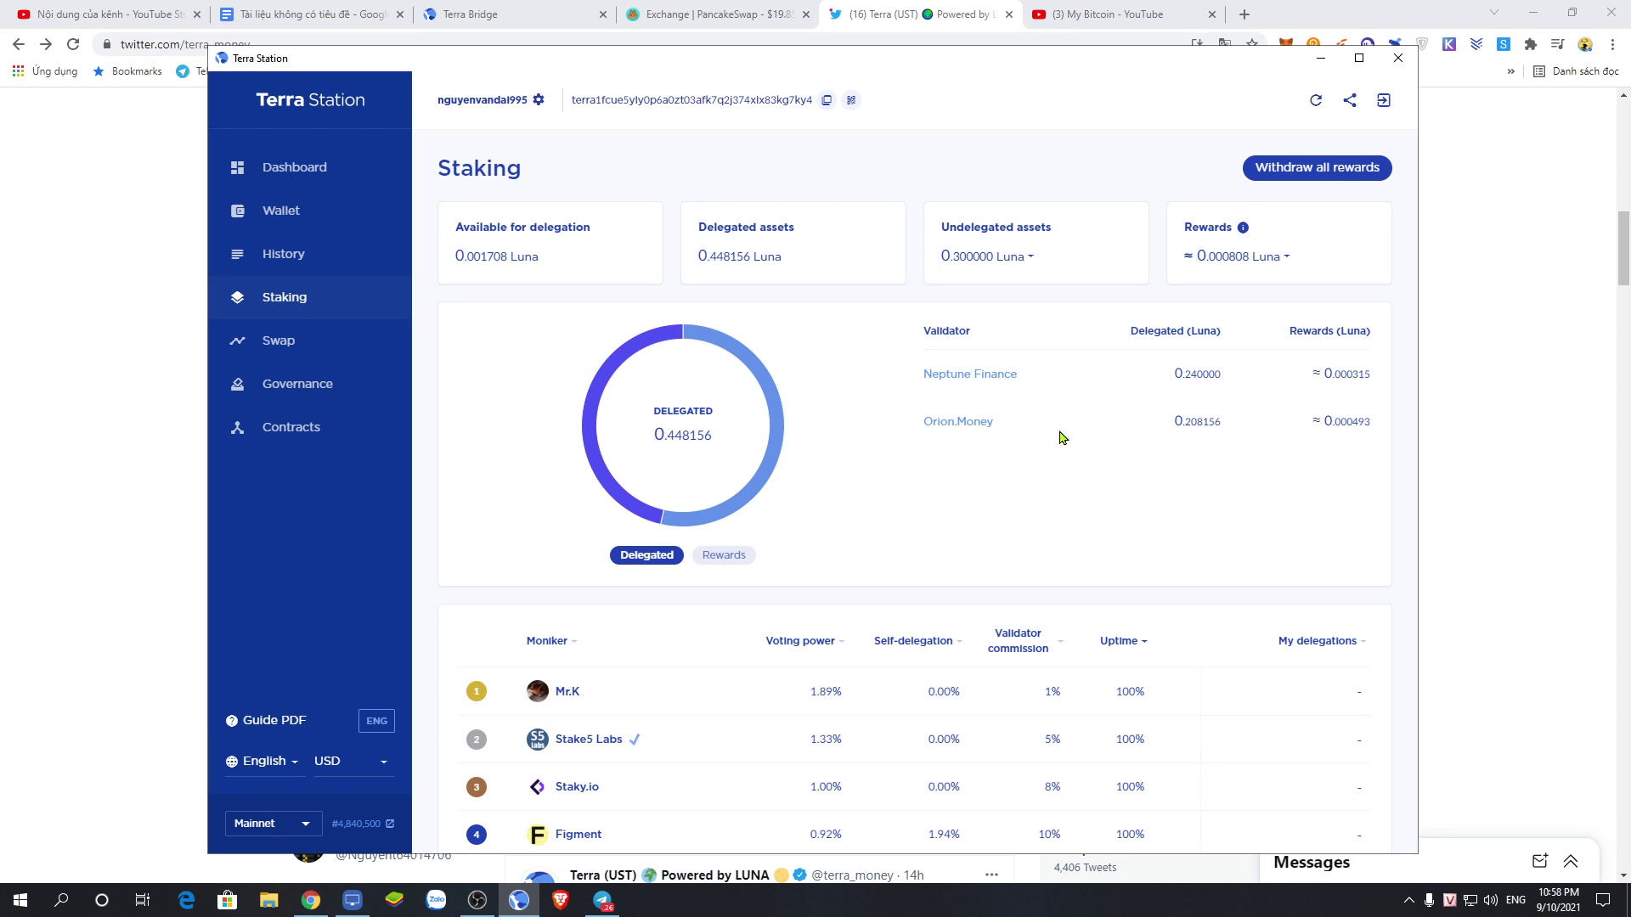
click(1475, 435)
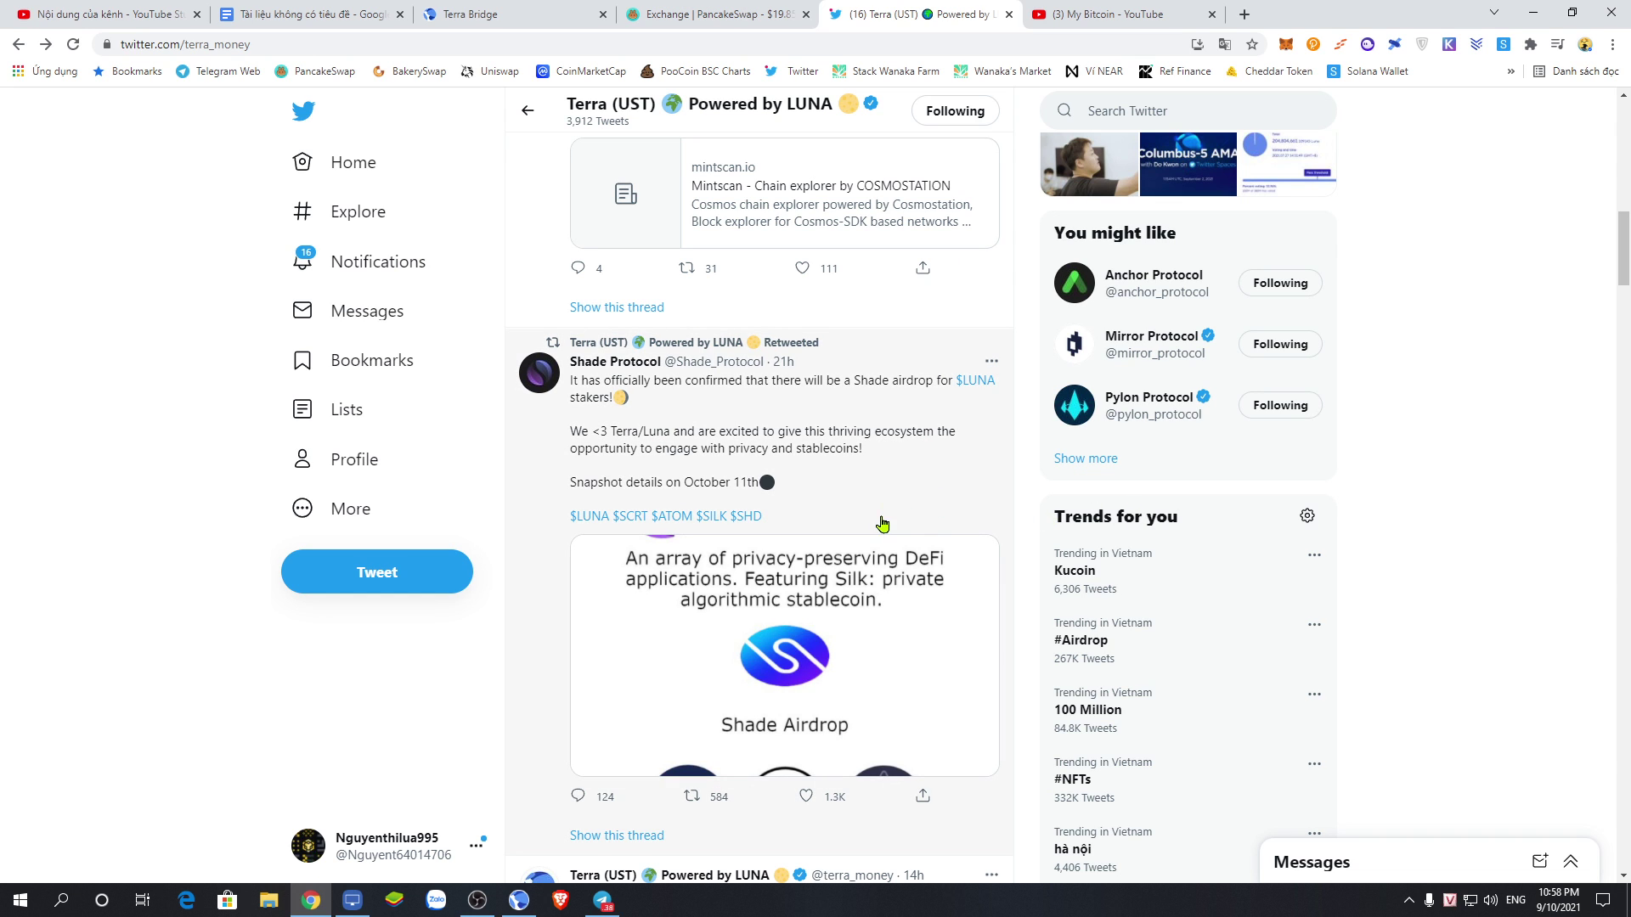
- Browse the Terra Twitter feed beyond the Shade airdrop tweet to the Flipside Crypto bounties tweet
scroll(882, 524, down, 10)
scroll(874, 528, up, 5)
scroll(875, 527, up, 6)
scroll(816, 488, down, 10)
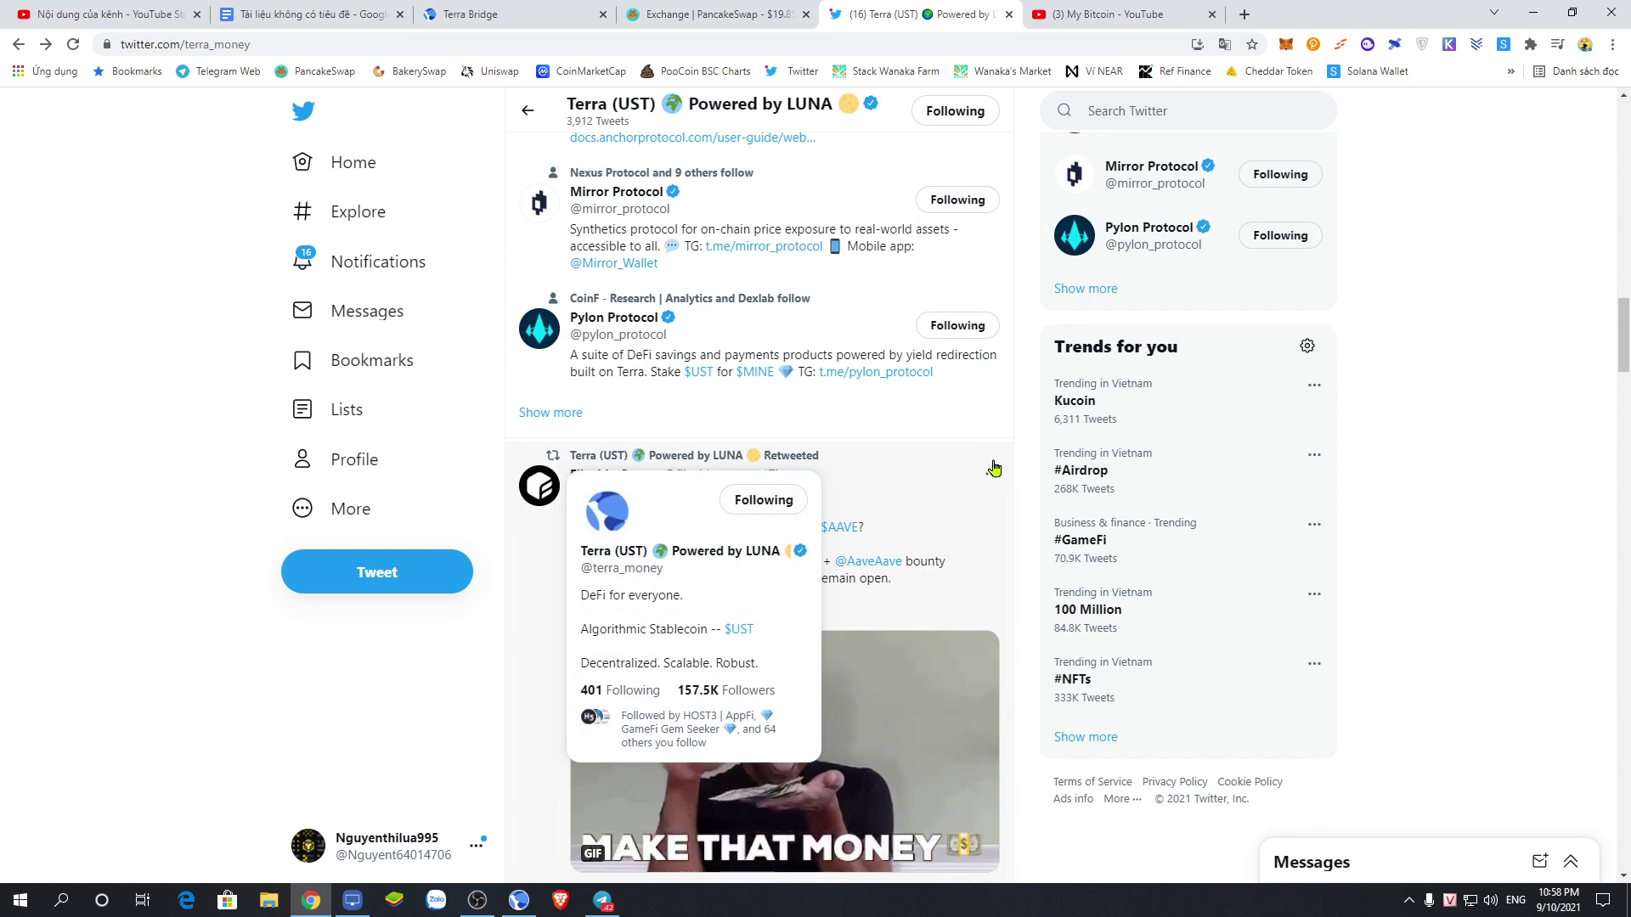
scroll(994, 466, down, 1)
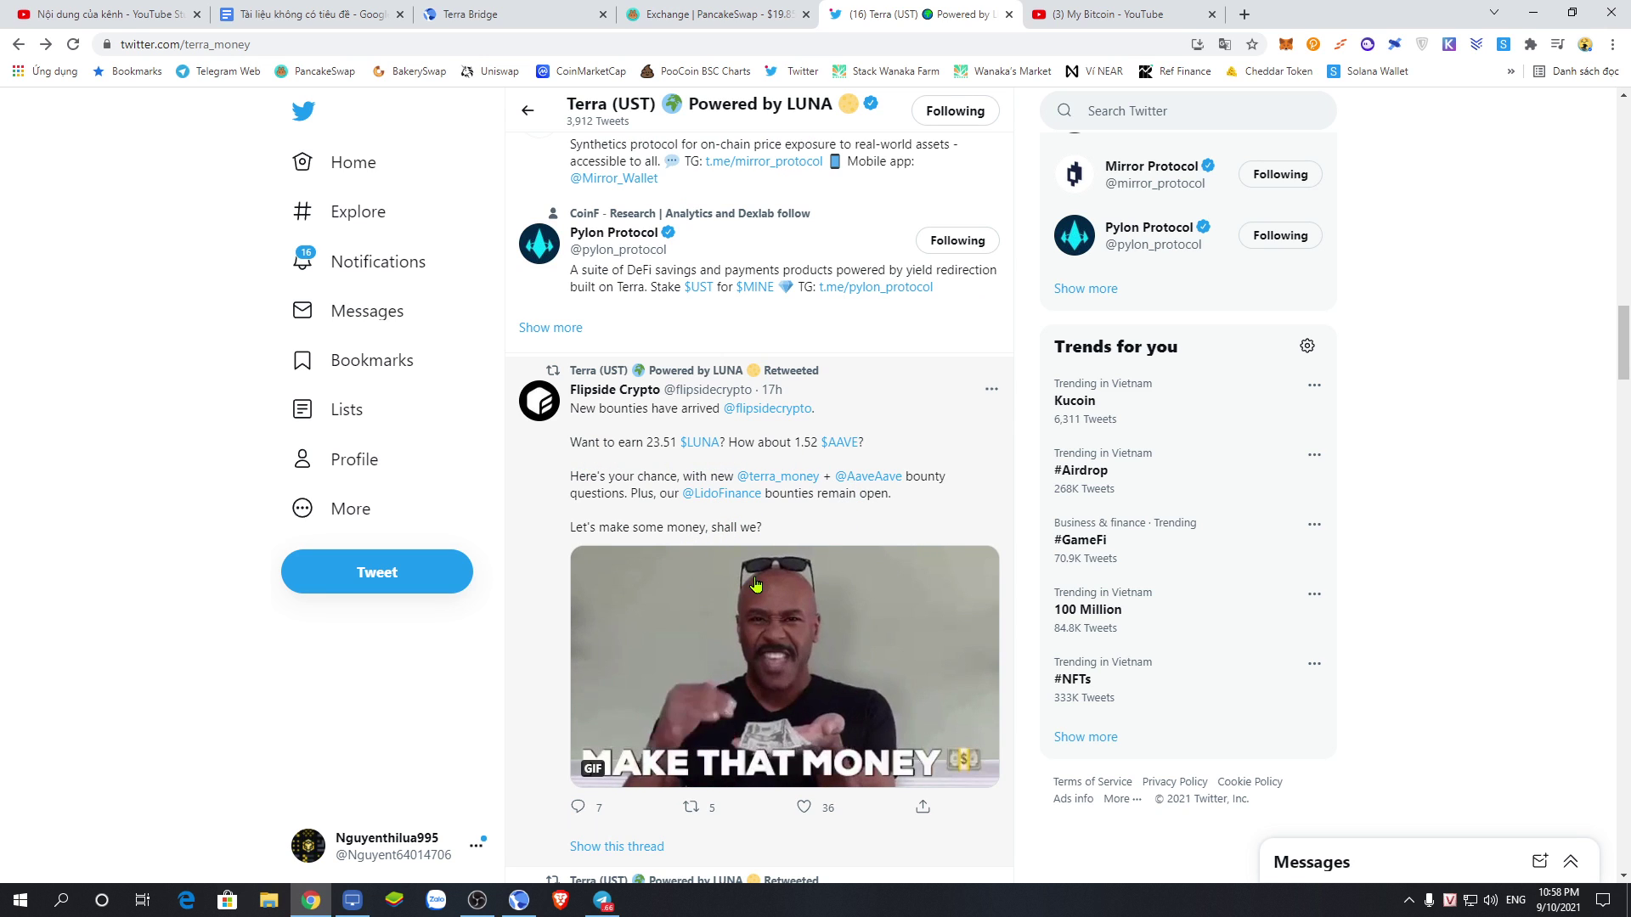
- Move past the Flipside Crypto tweet to the Orion Money tweet in the Terra feed and highlight its account name
scroll(757, 585, down, 7)
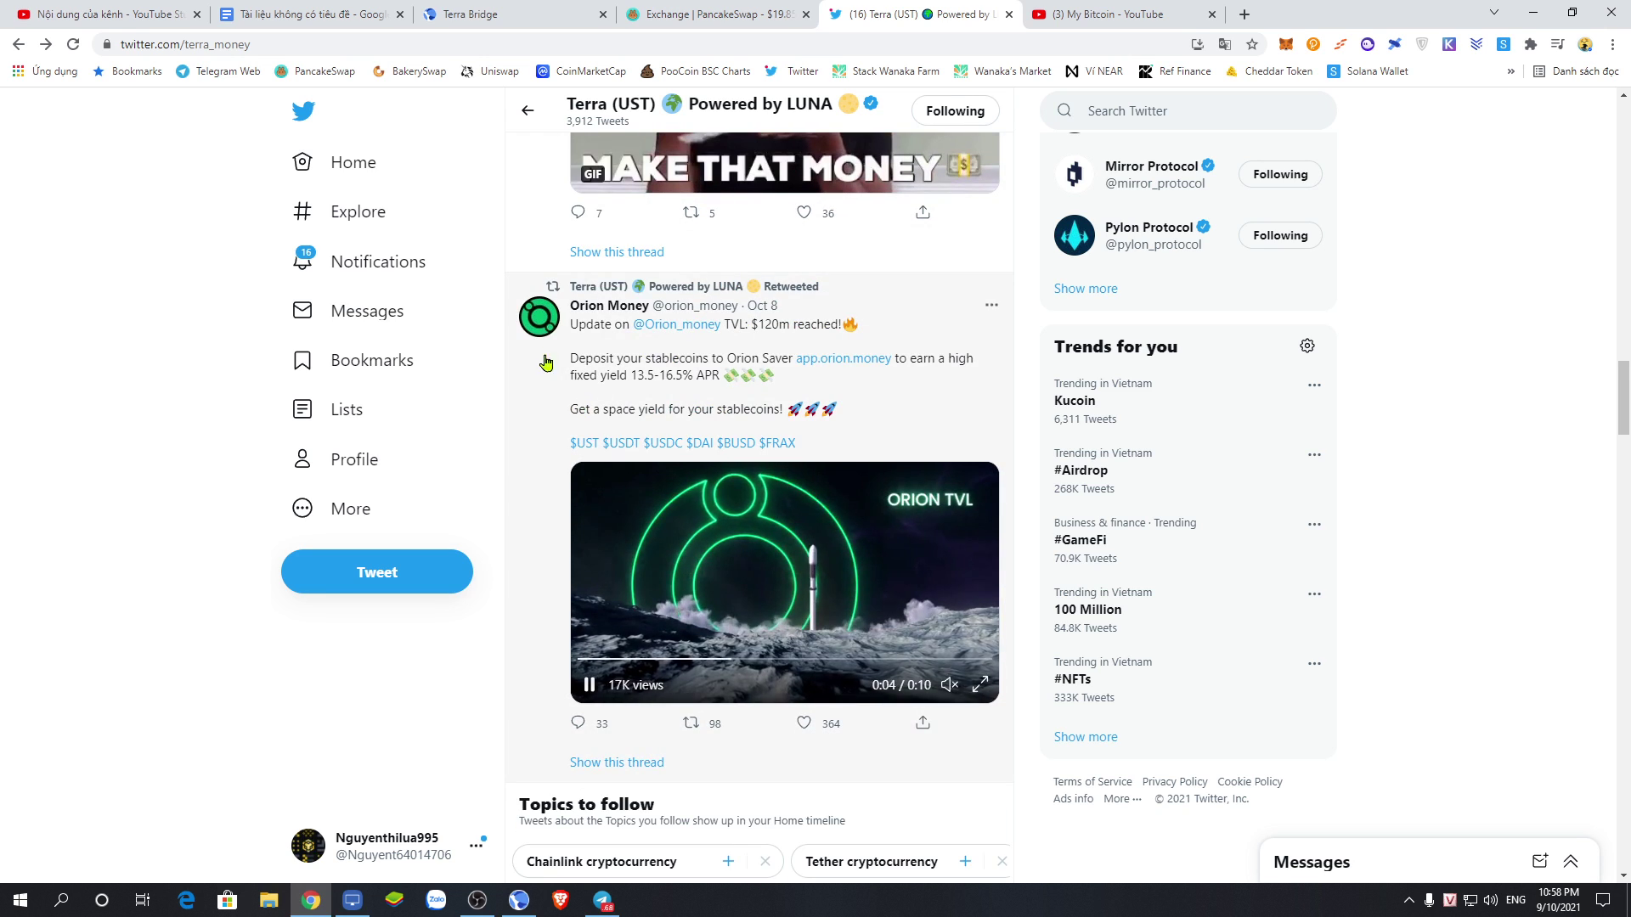
drag(566, 305, 699, 307)
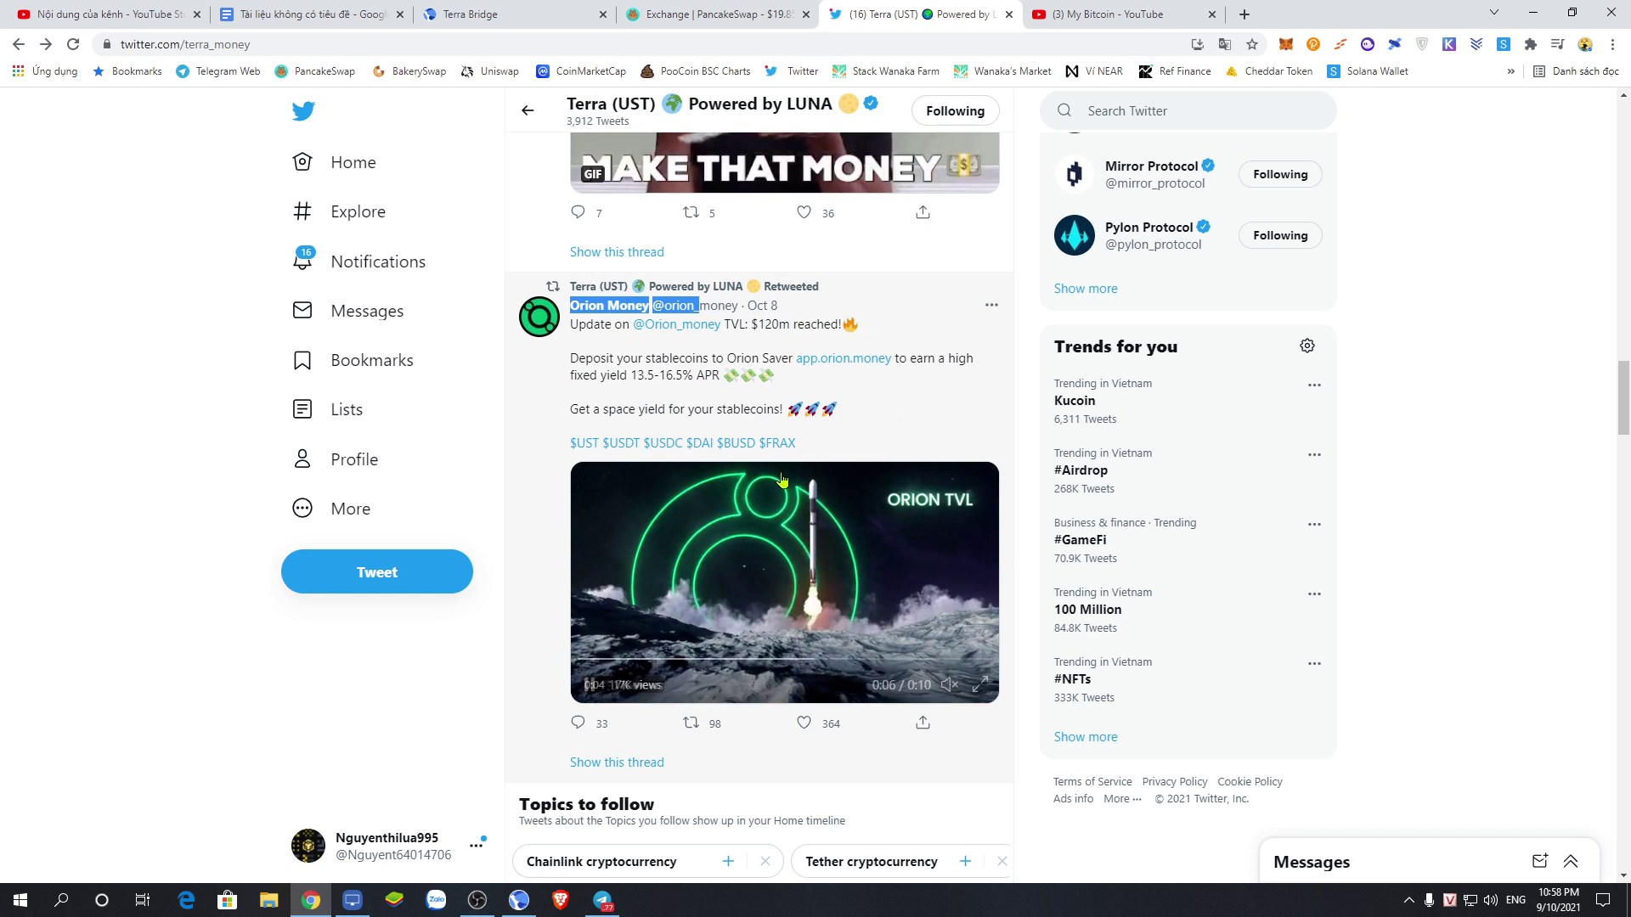
scroll(781, 483, down, 3)
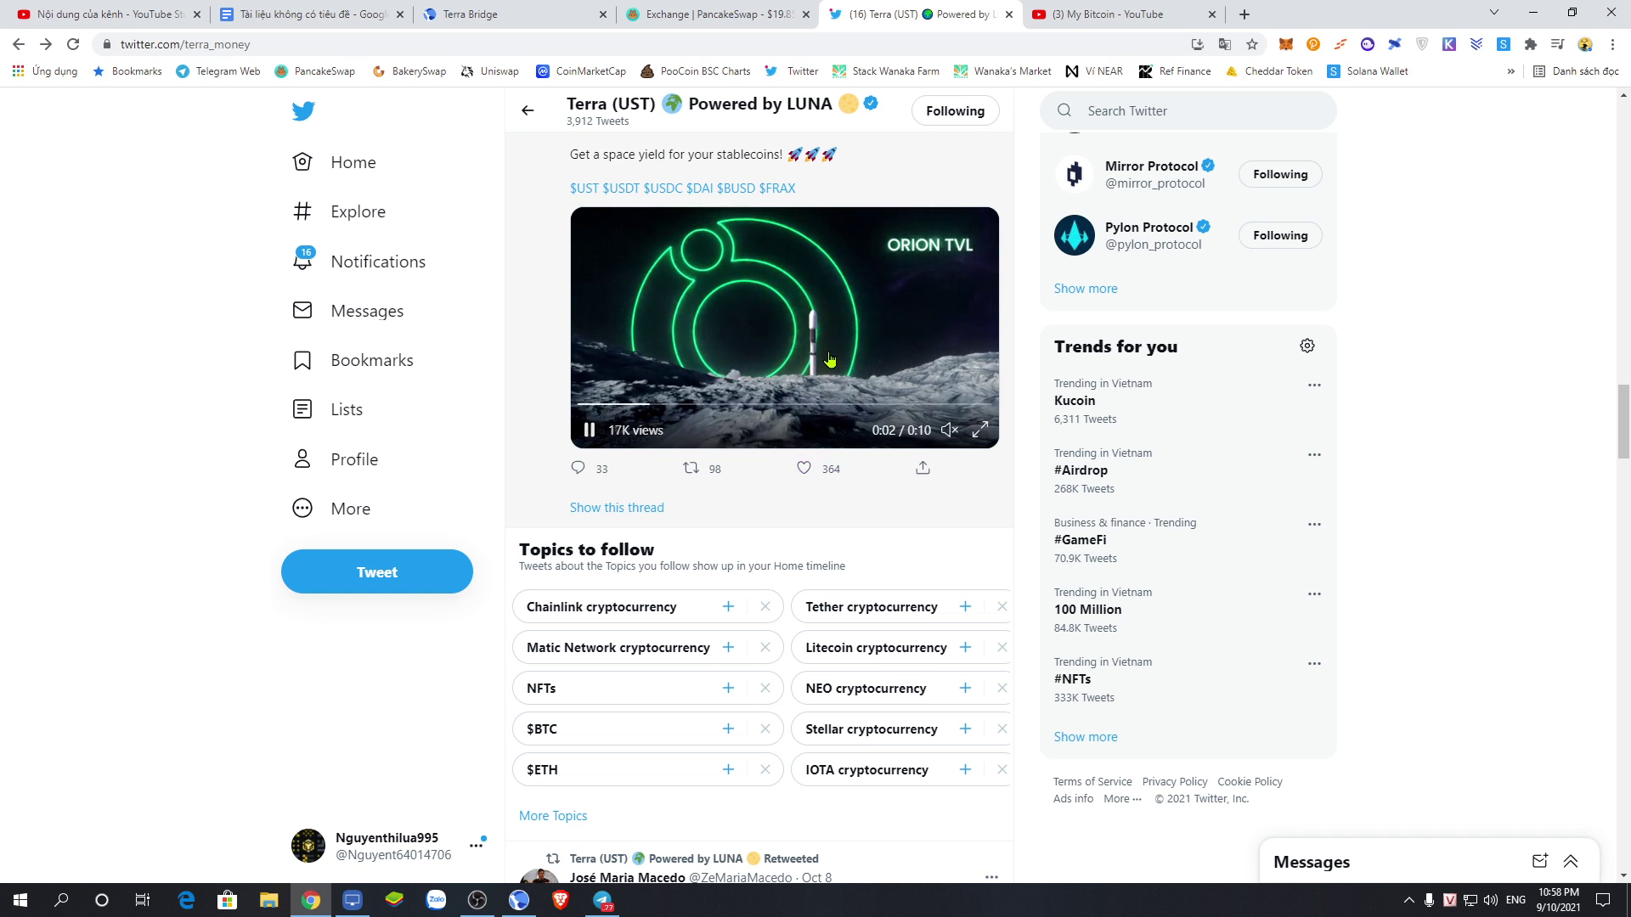
- Continue through the Terra Twitter feed to the Stader Labs seed funding tweet and highlight its account name
scroll(837, 425, down, 10)
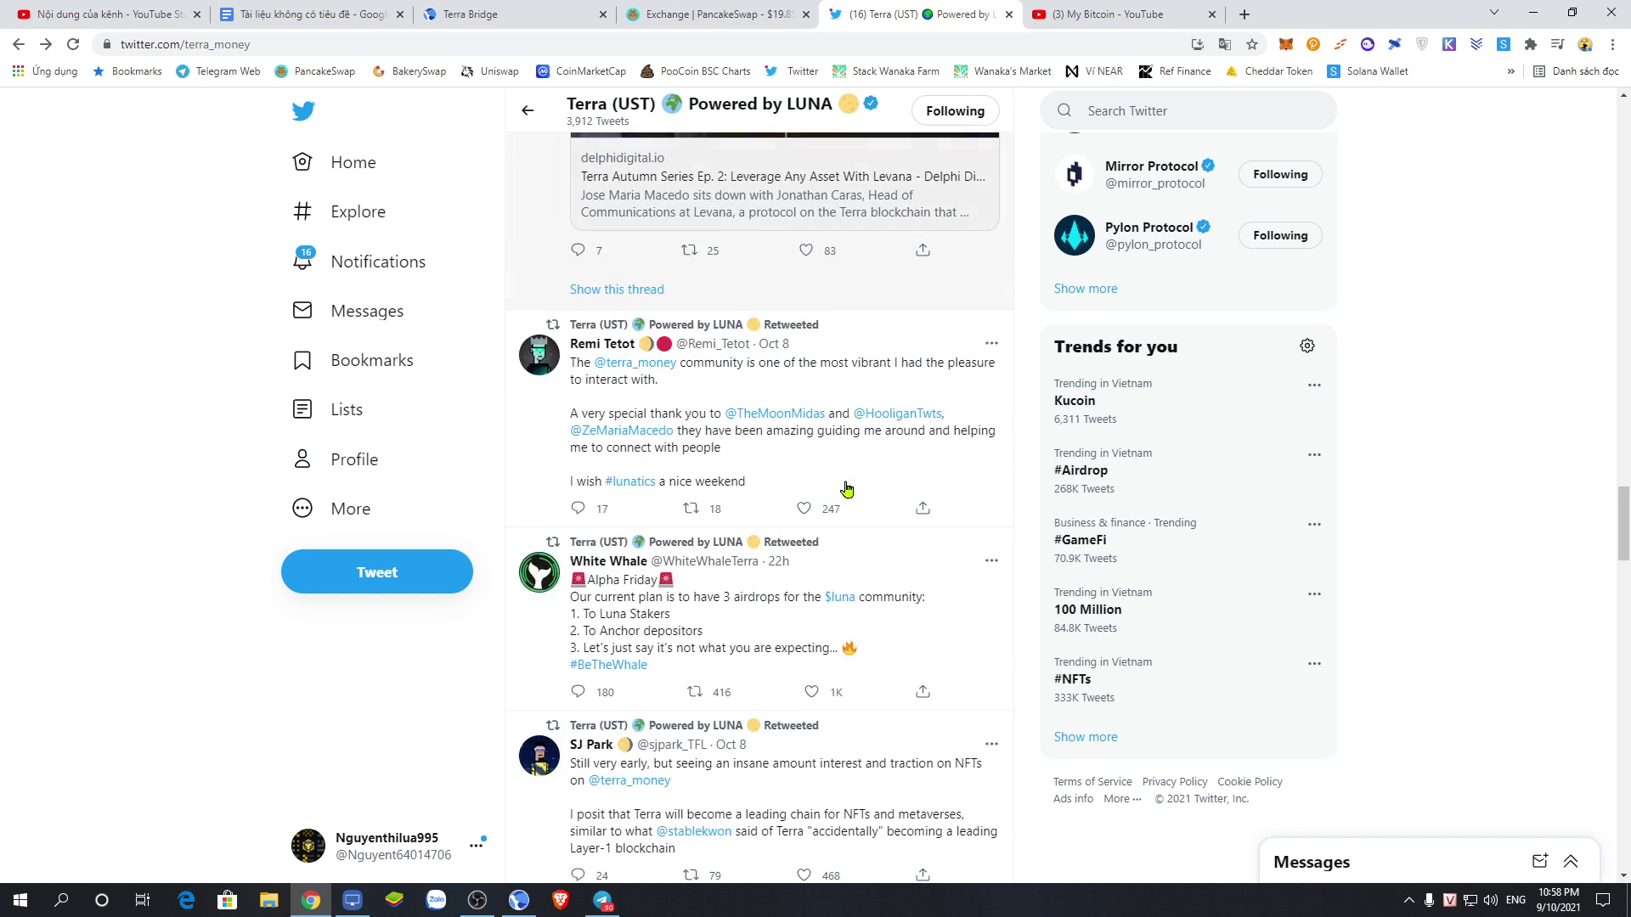
scroll(845, 506, down, 8)
scroll(843, 520, down, 4)
scroll(844, 520, up, 3)
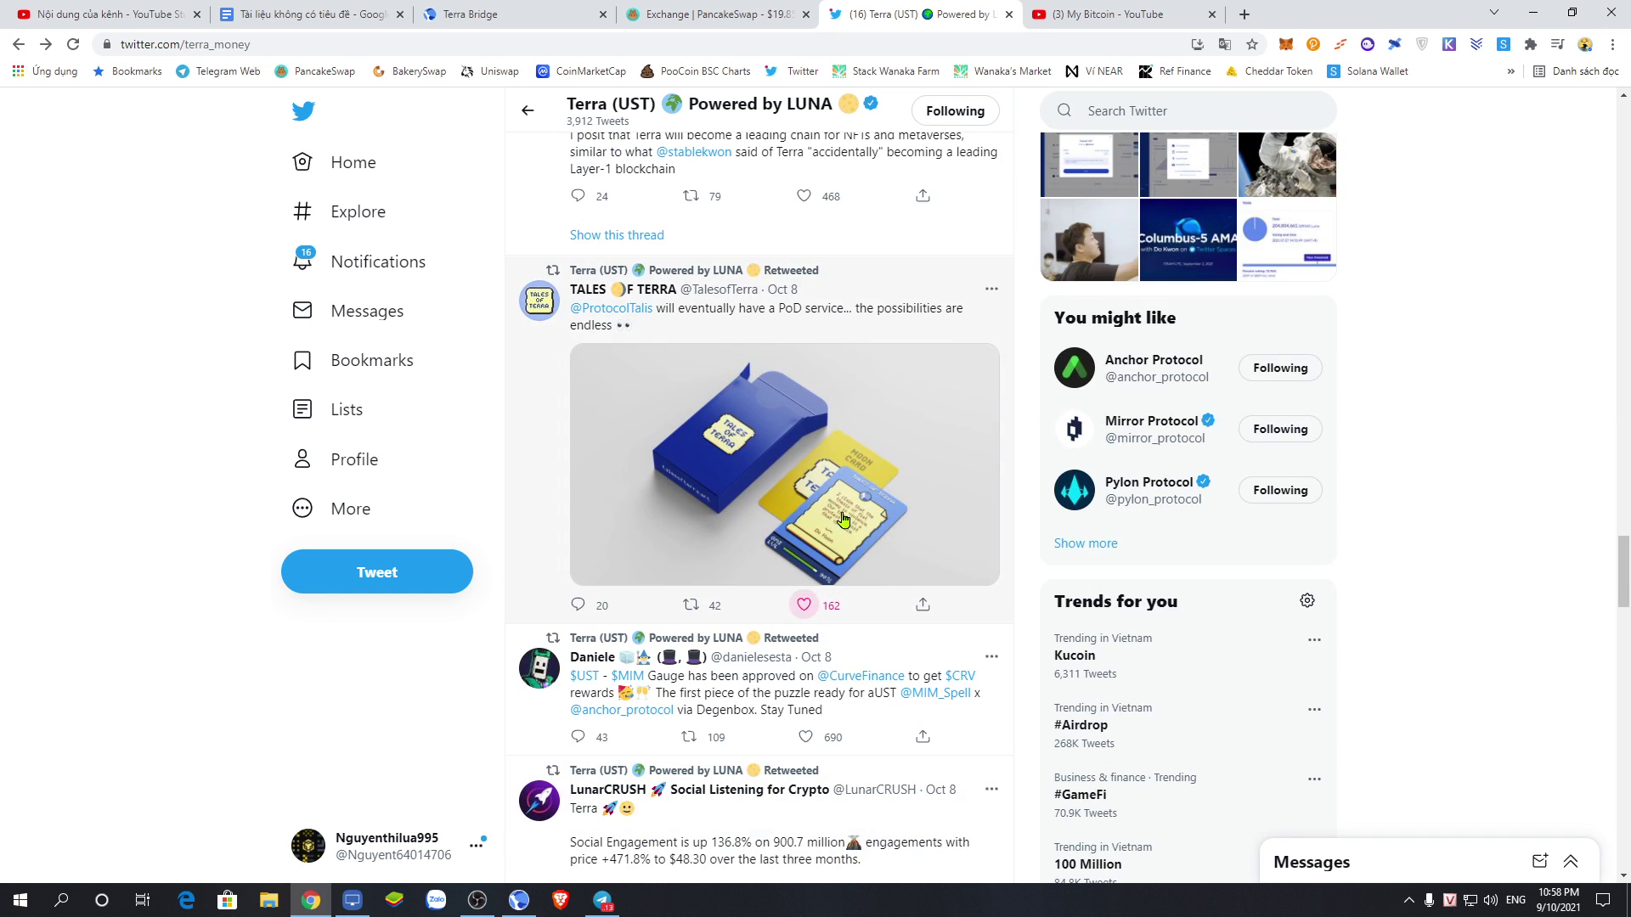
scroll(844, 543, down, 4)
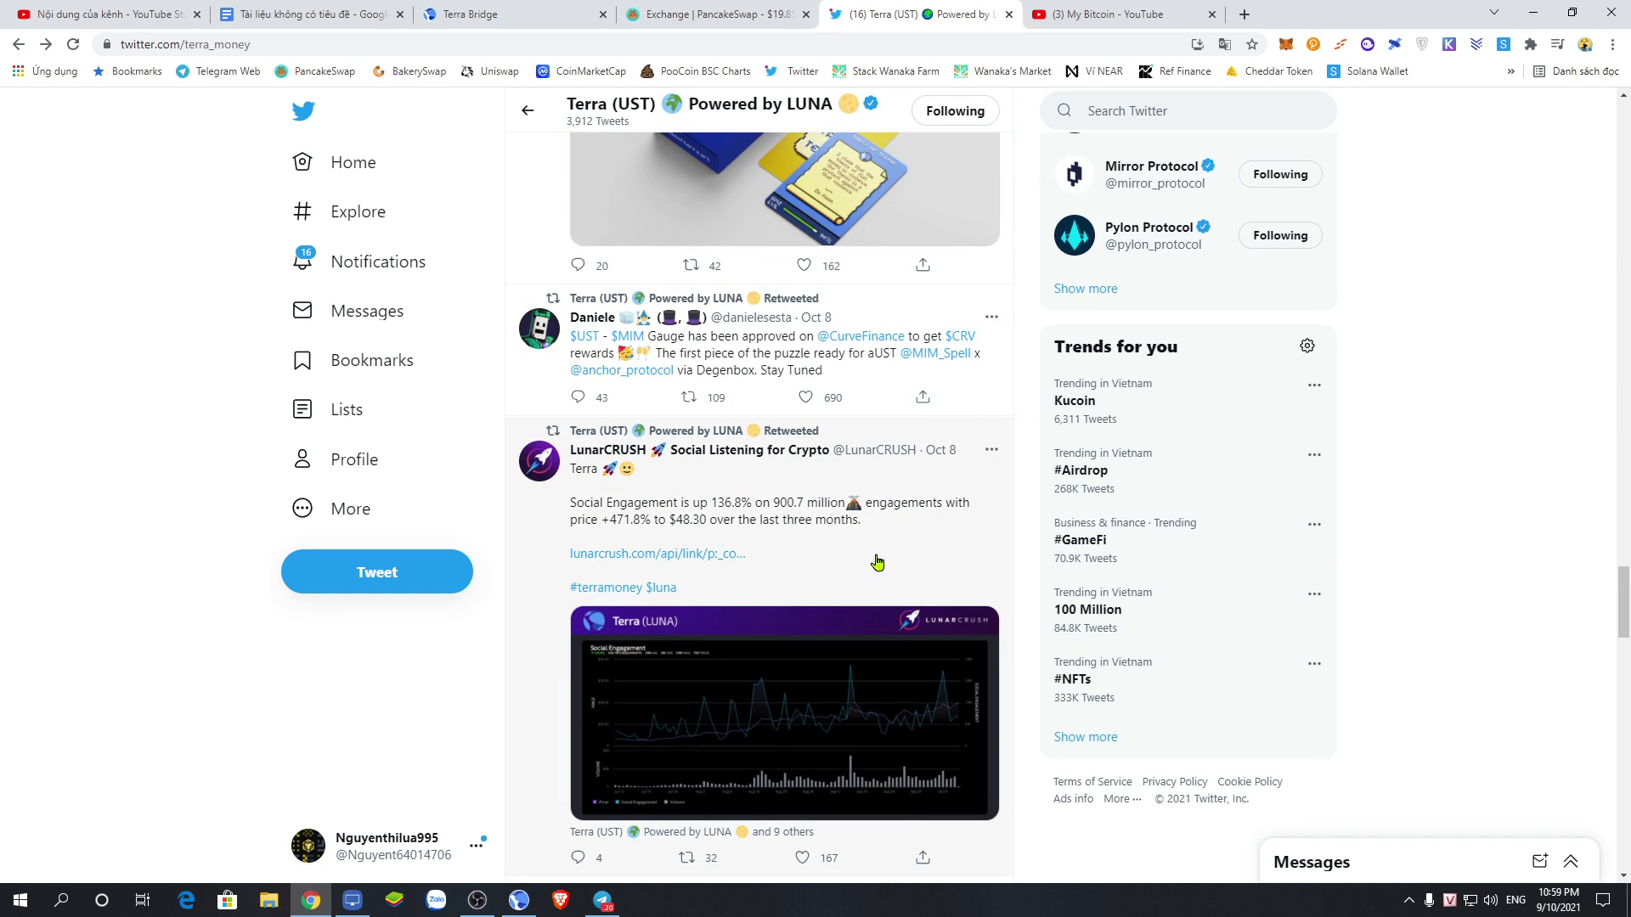
scroll(876, 562, down, 10)
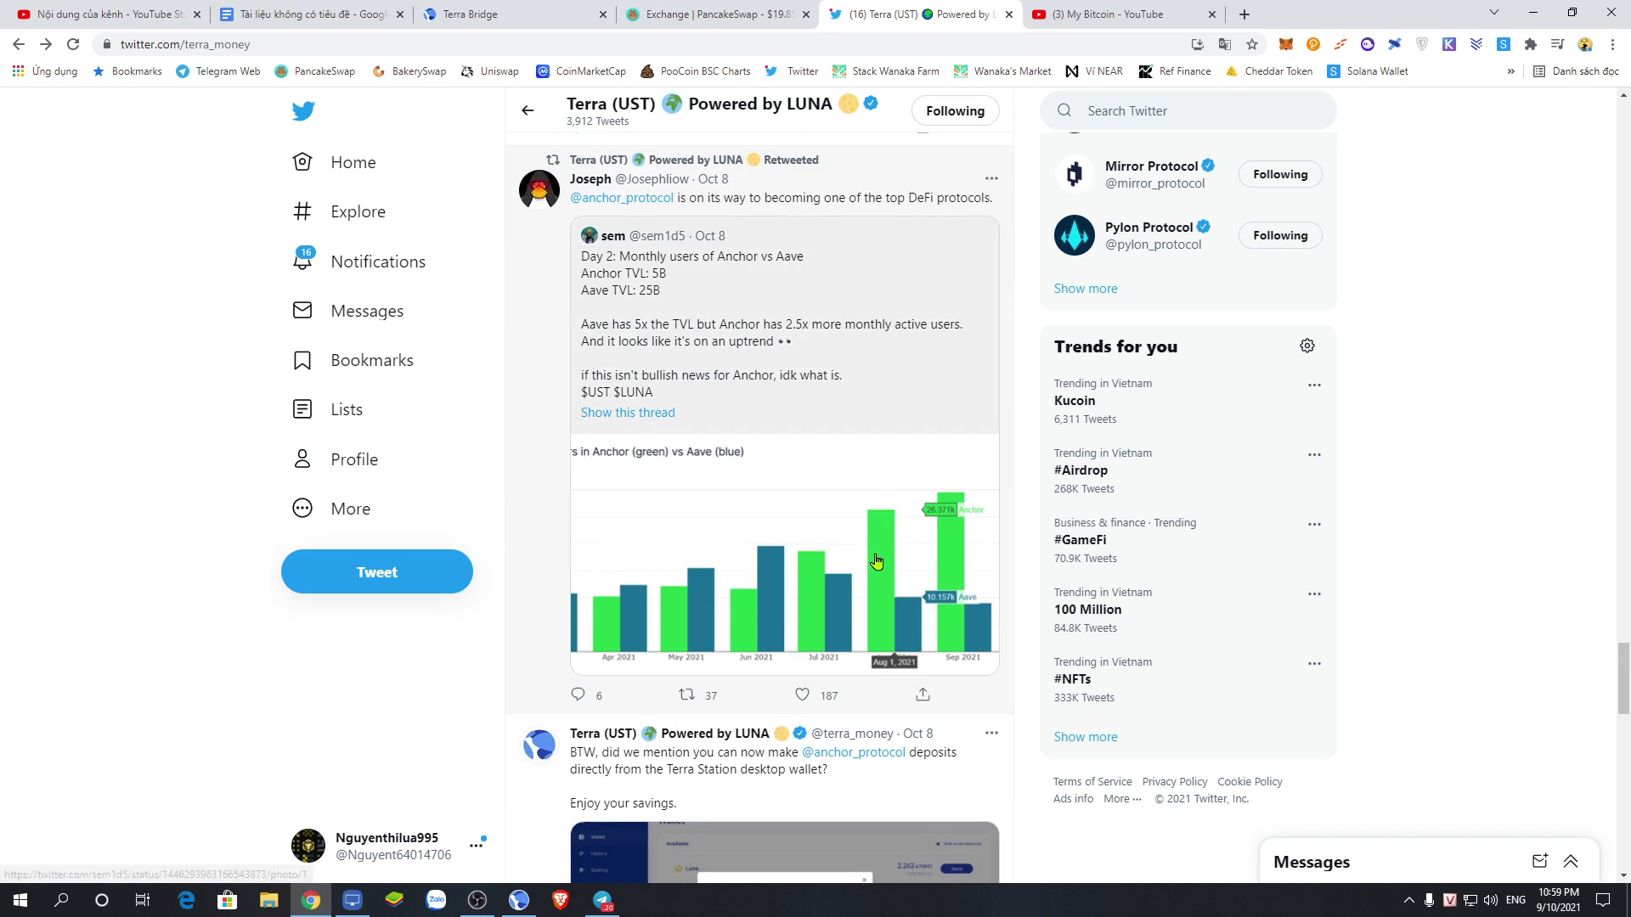
scroll(870, 533, down, 6)
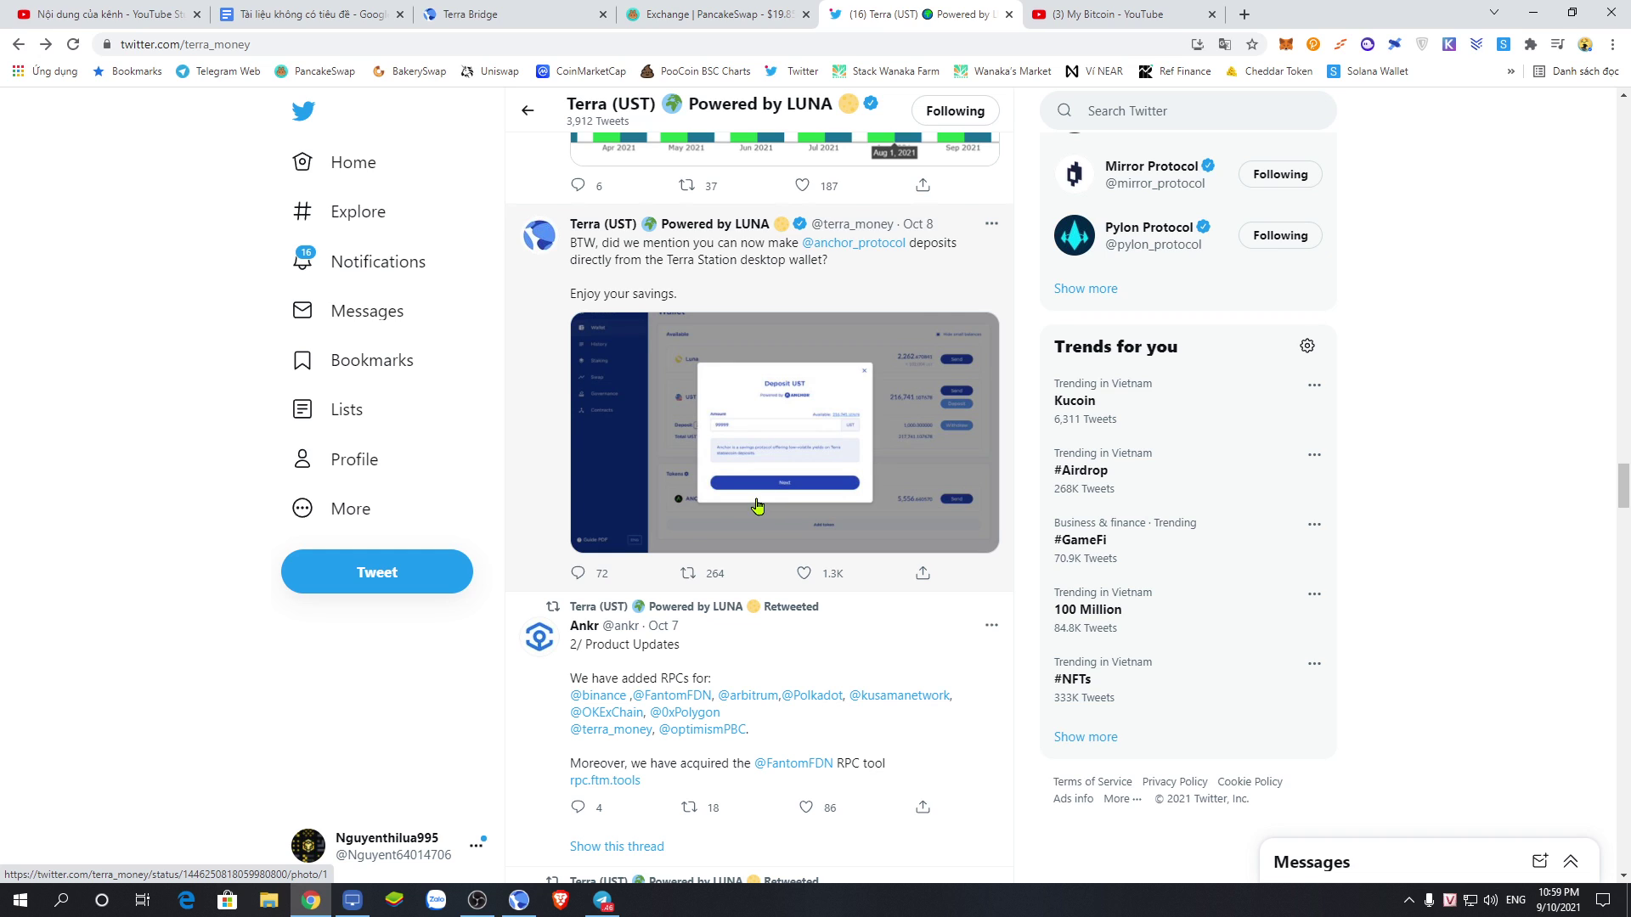
scroll(800, 509, down, 5)
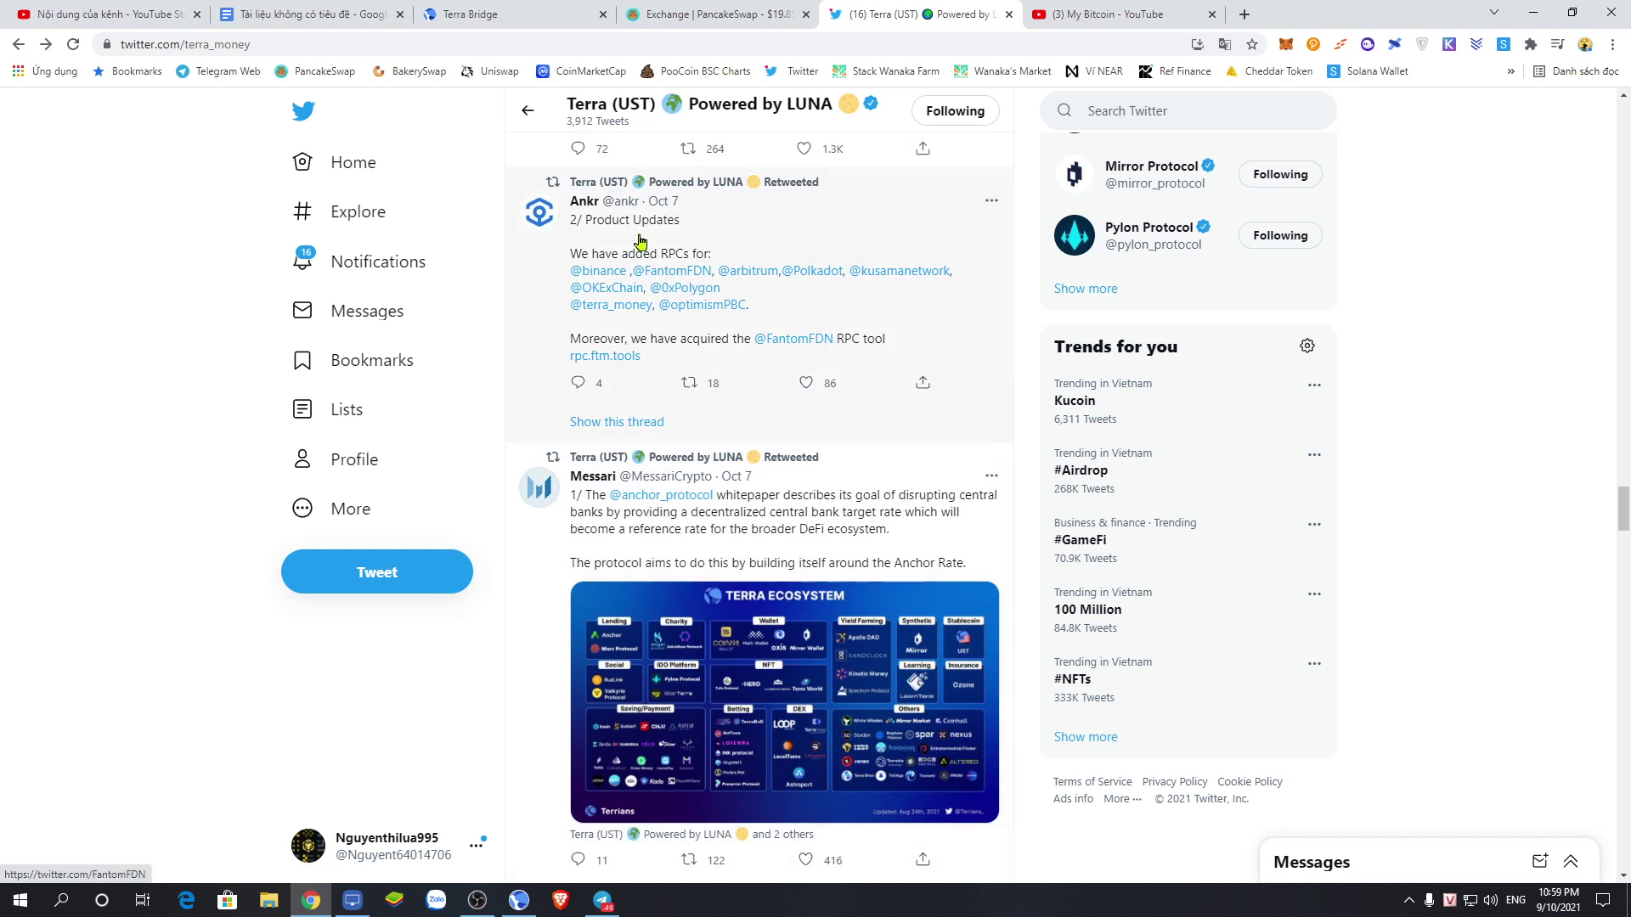
scroll(760, 380, down, 7)
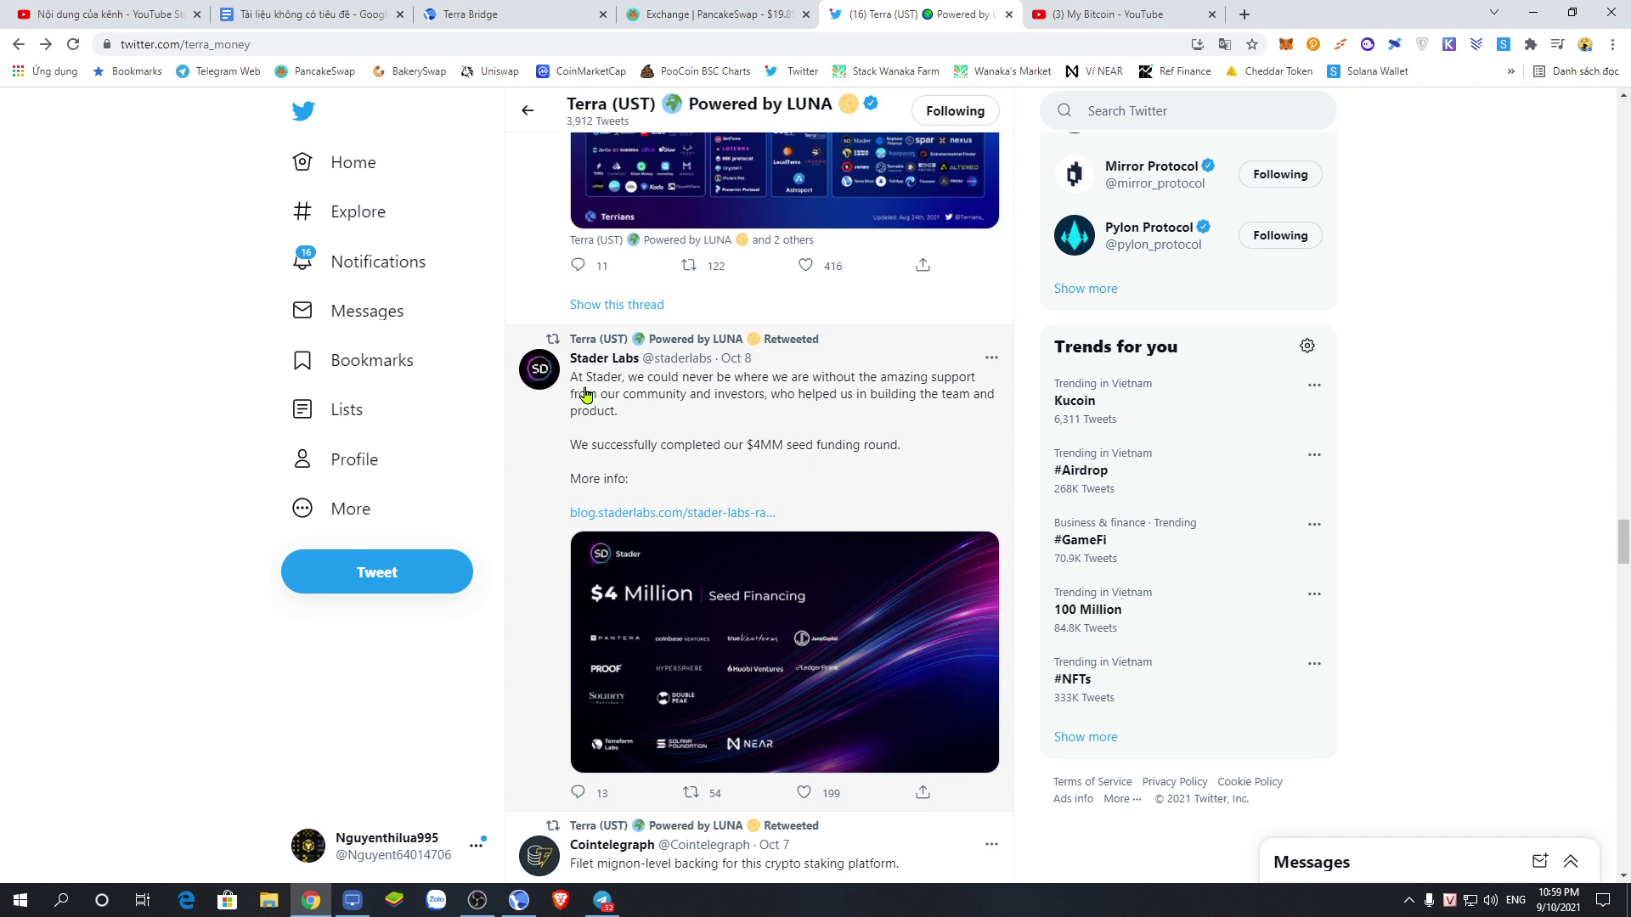
drag(560, 363, 685, 360)
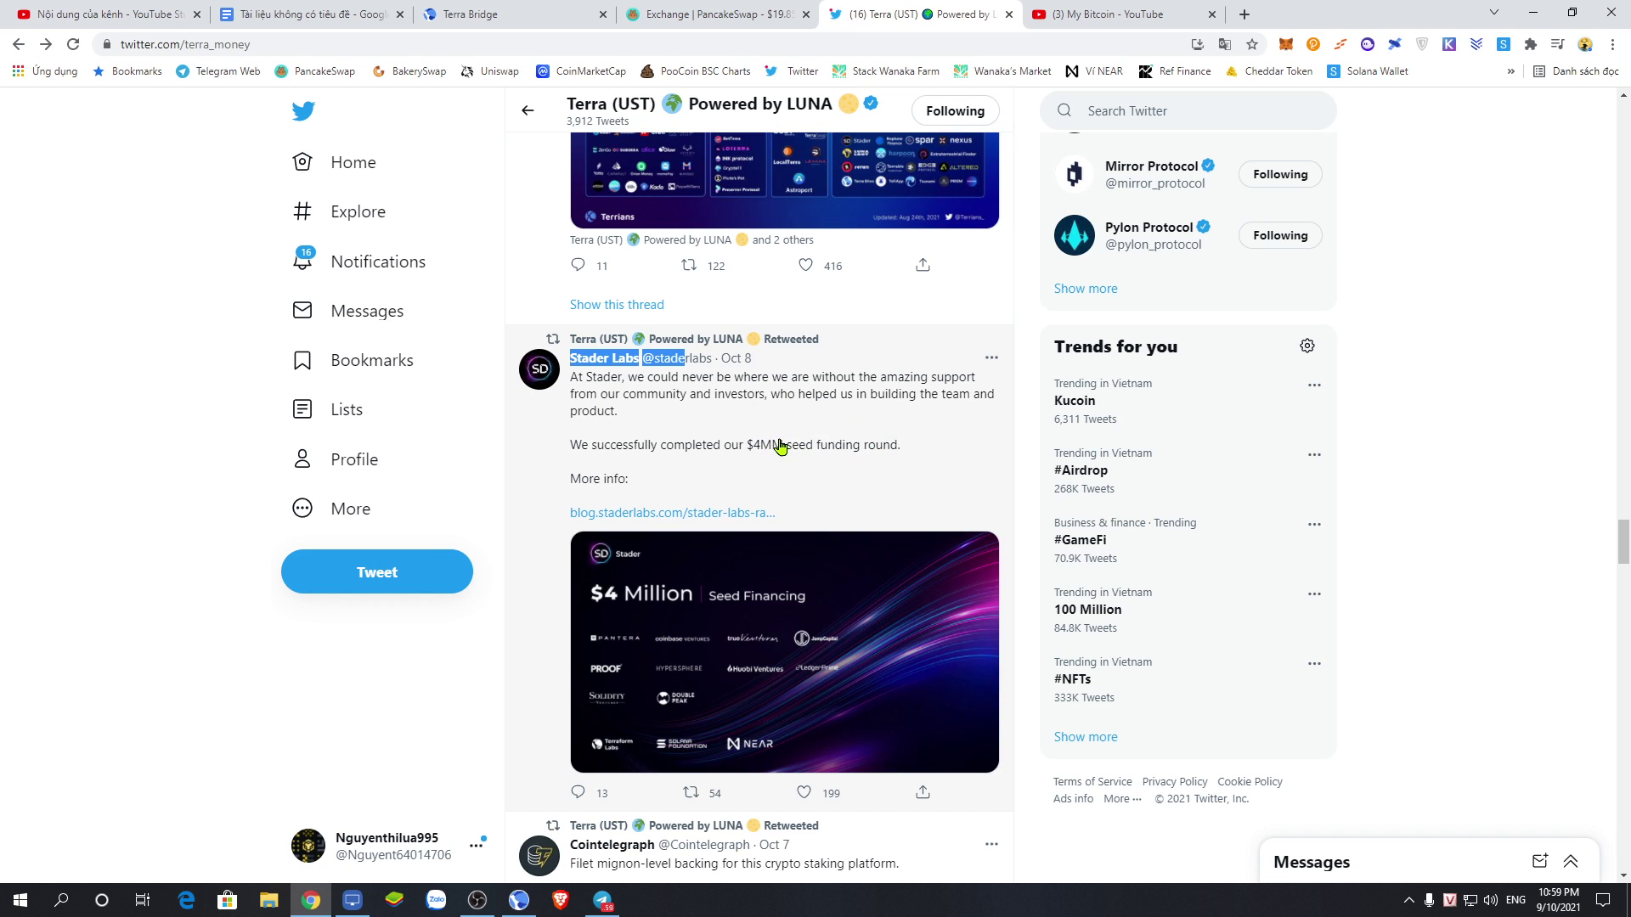
- Browse the older Terra tweets and retweets down to the Terrians tweet with the Terra Airdrop project chart for $LUNA stakers
scroll(837, 532, down, 4)
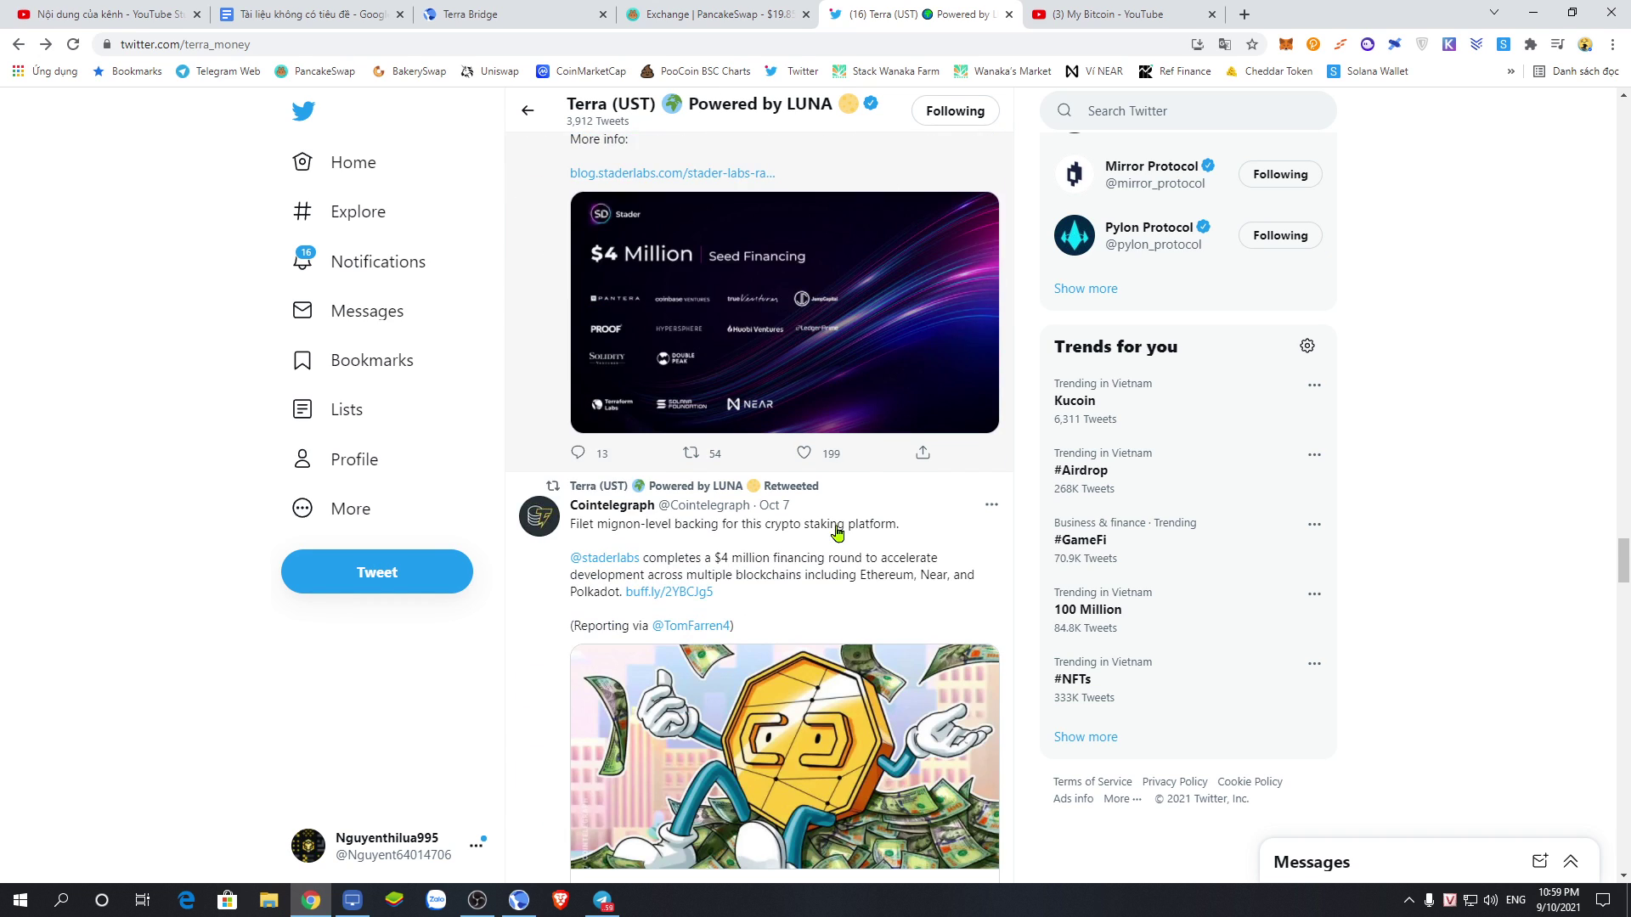
scroll(836, 507, down, 6)
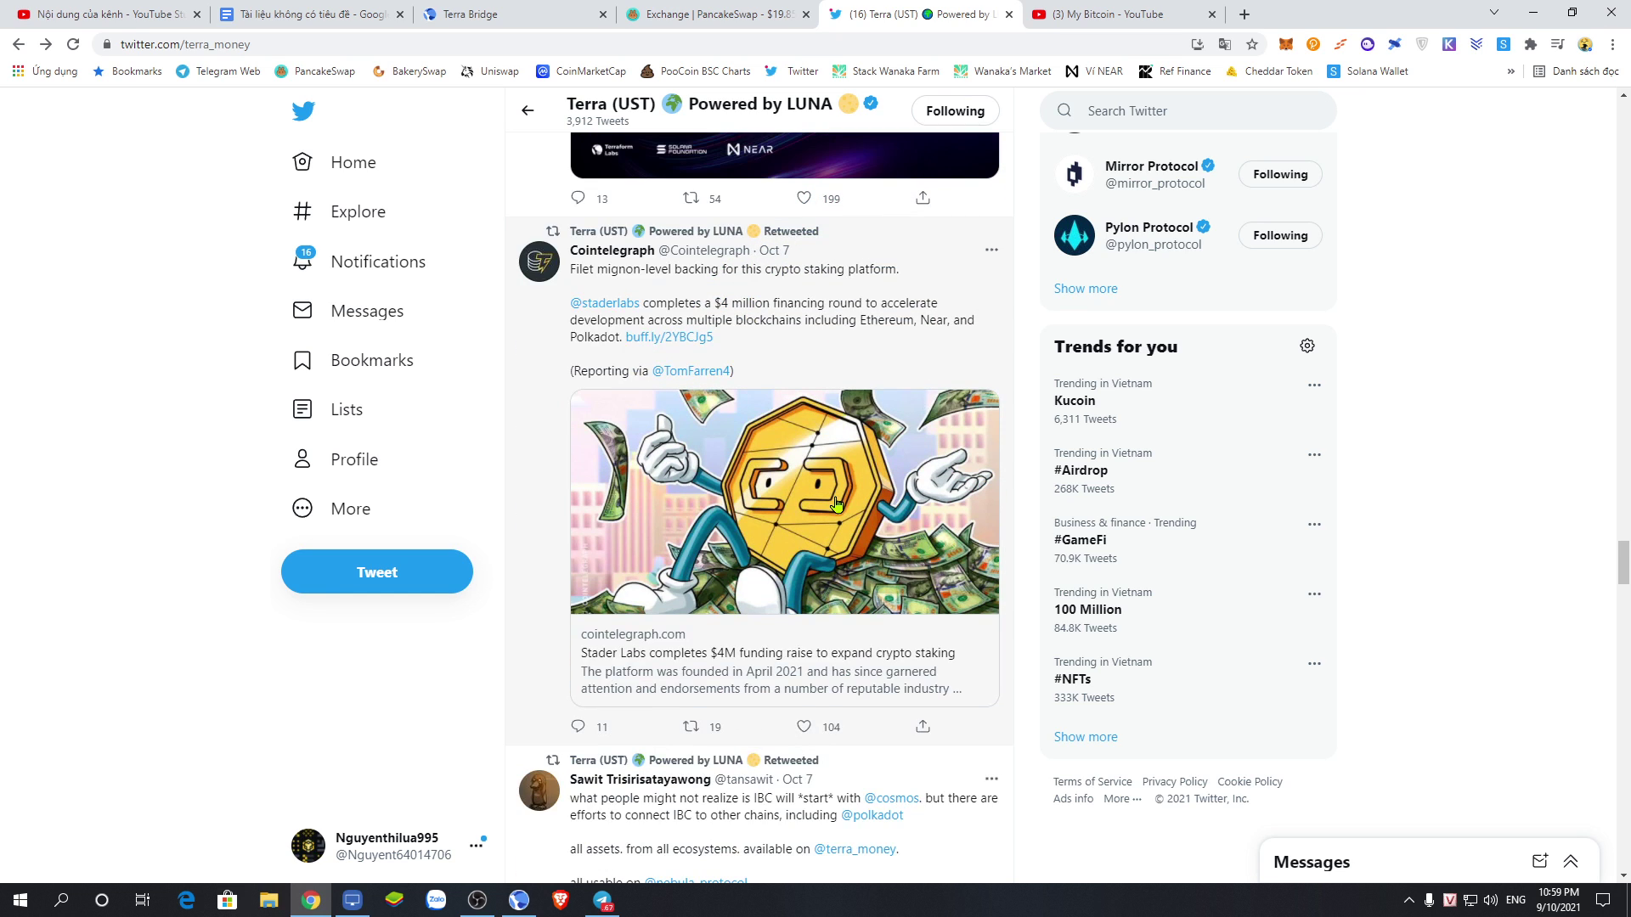
scroll(836, 504, down, 15)
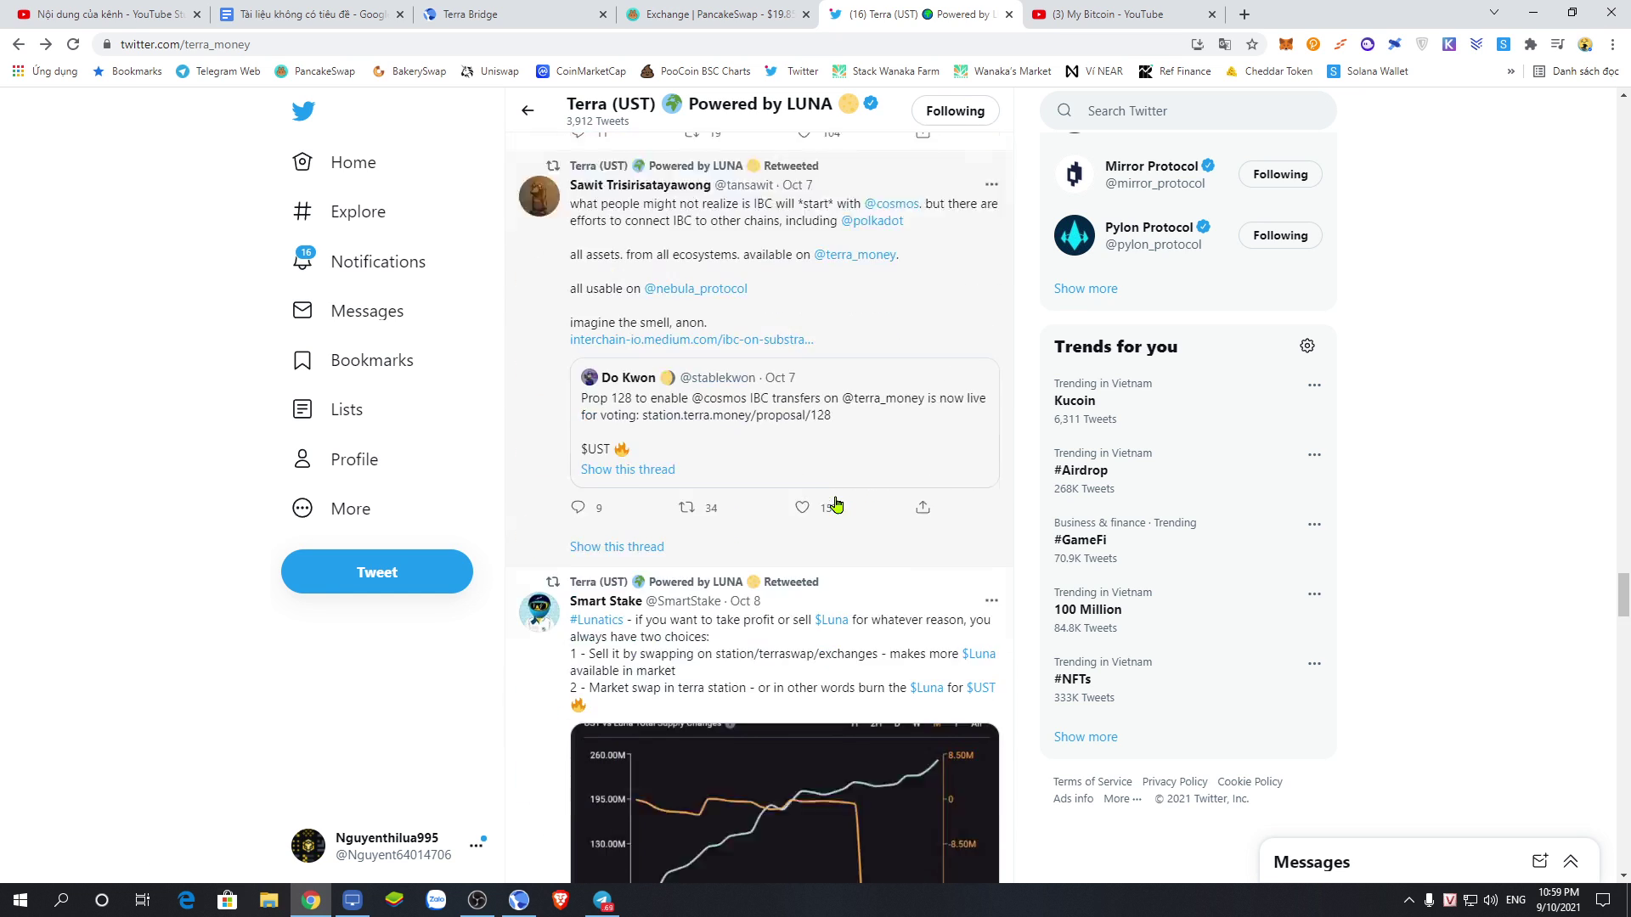
scroll(837, 505, down, 13)
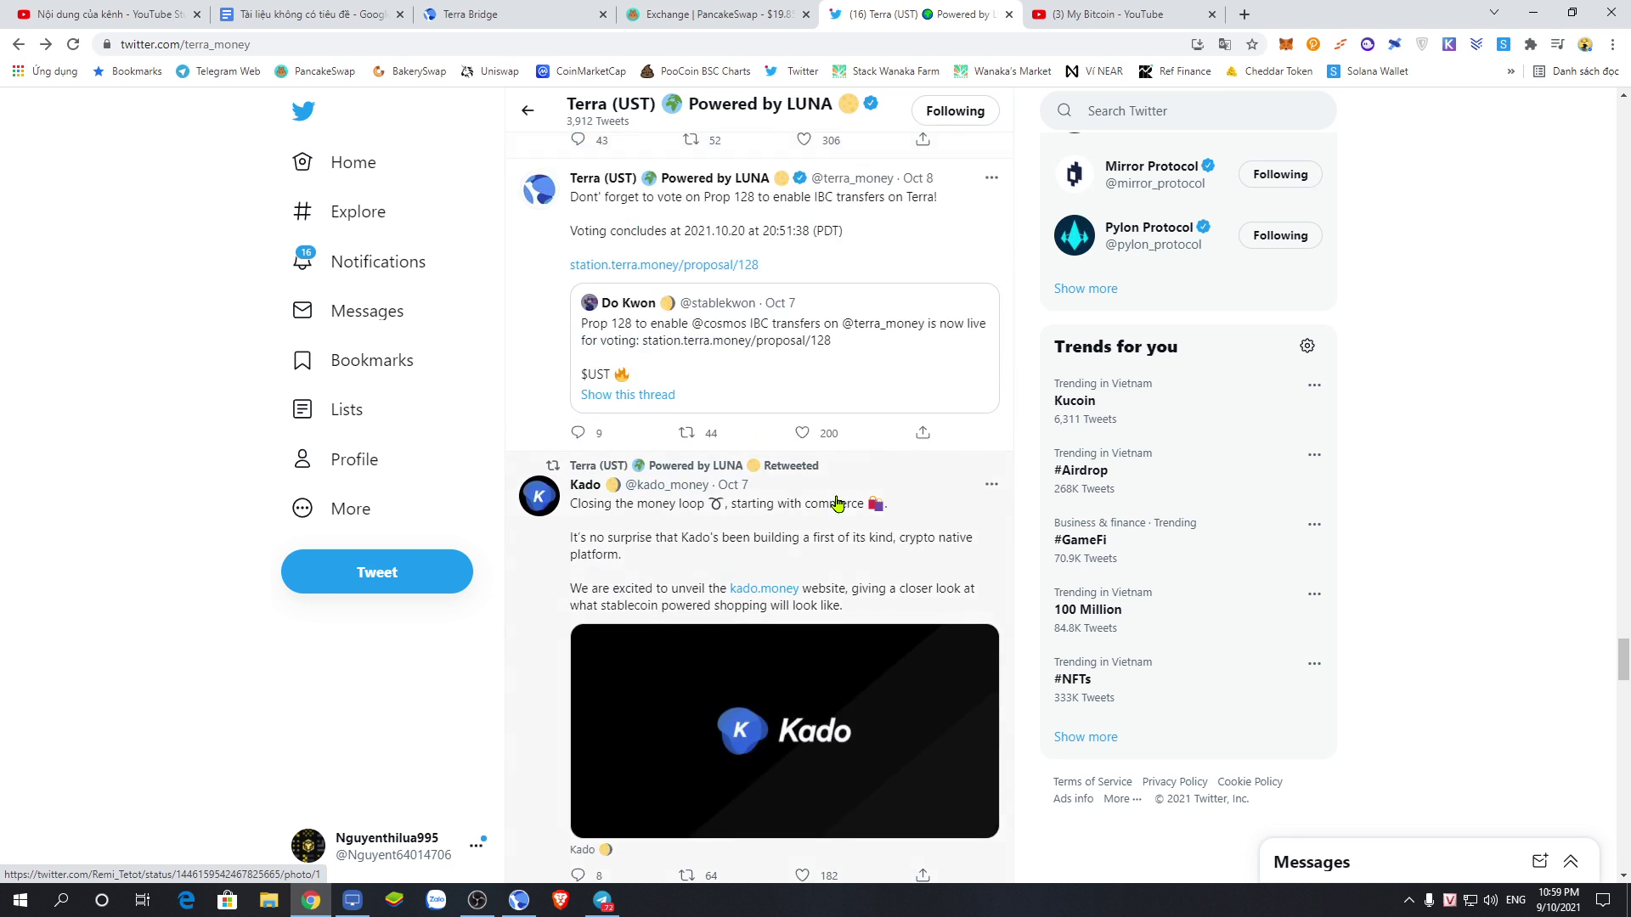
scroll(836, 505, up, 6)
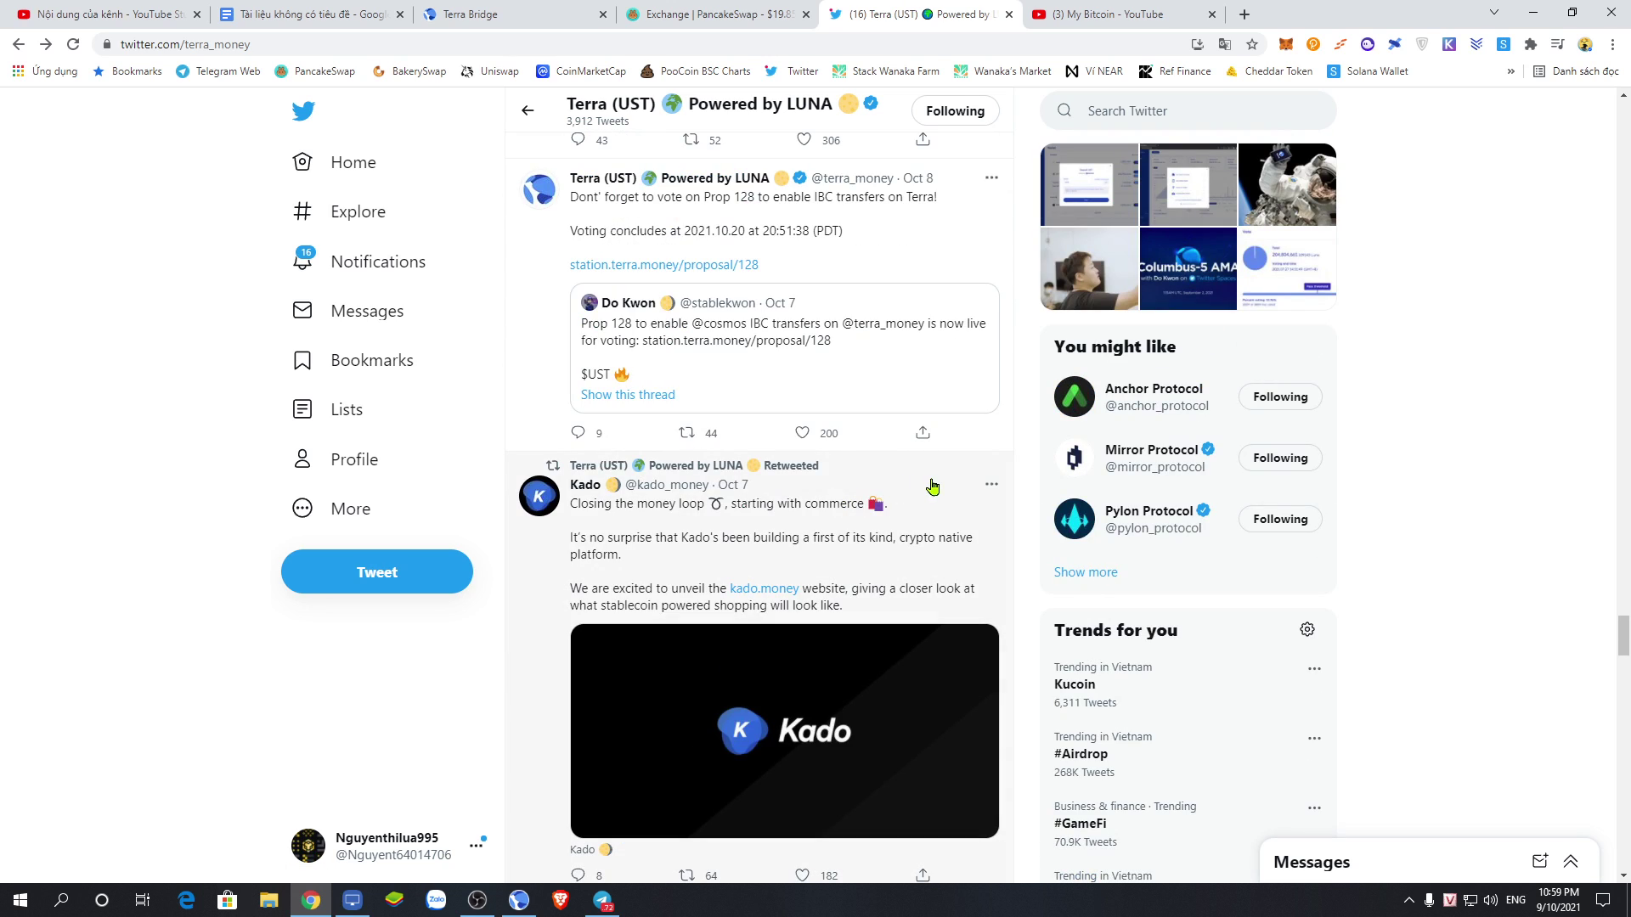
scroll(932, 485, down, 19)
scroll(932, 486, down, 19)
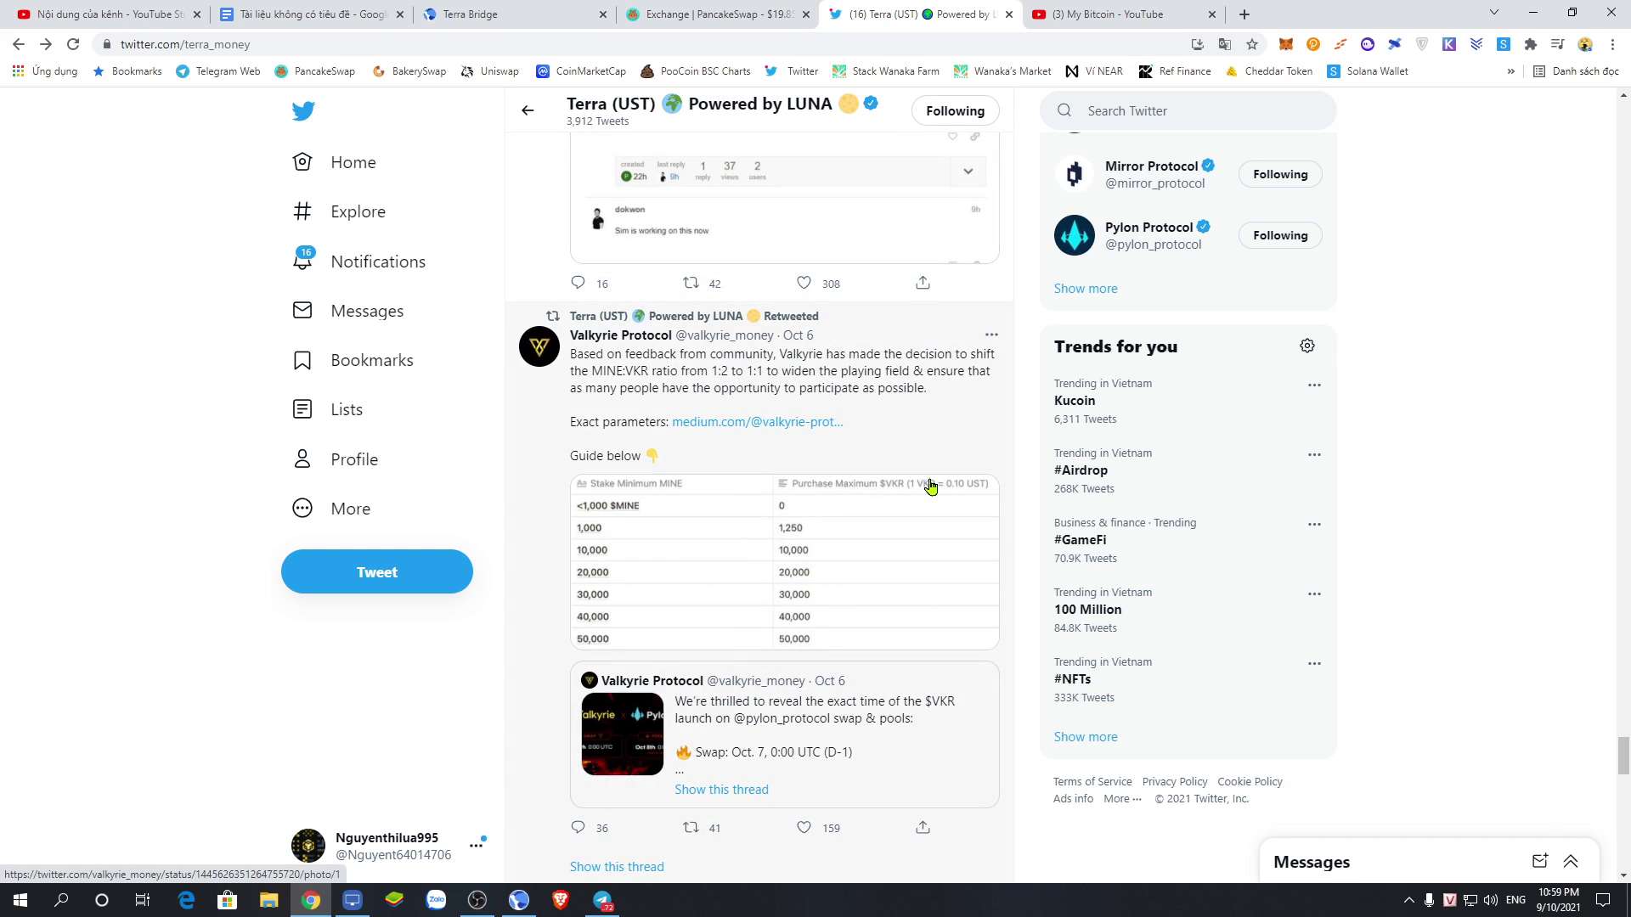
scroll(932, 486, down, 7)
scroll(932, 486, up, 3)
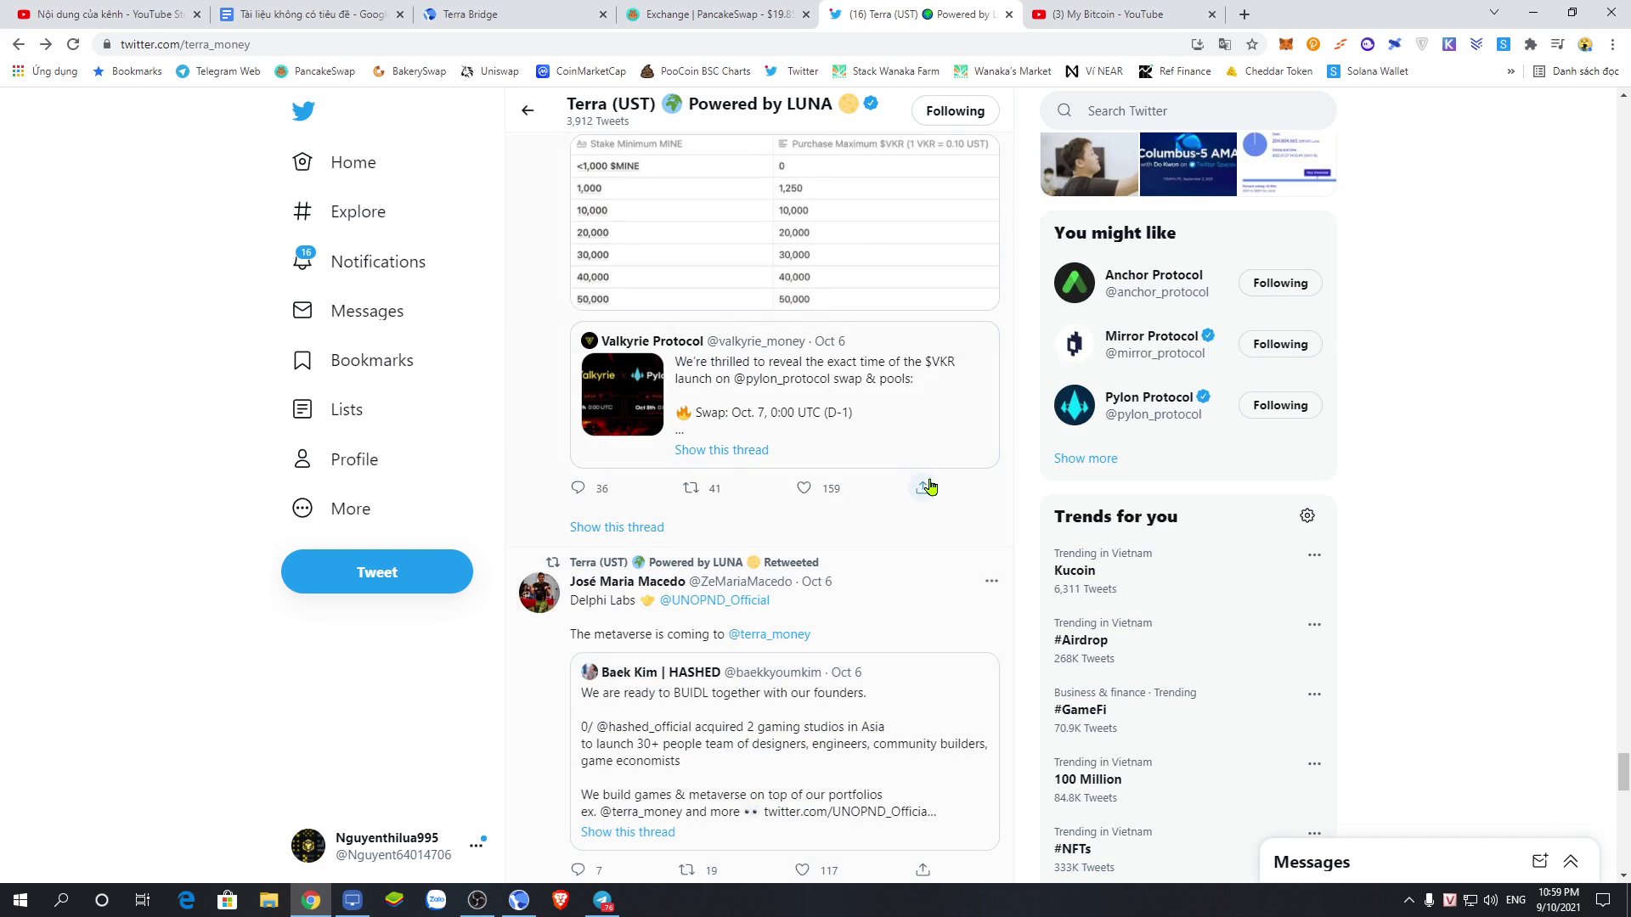
scroll(932, 486, down, 10)
scroll(932, 486, down, 4)
scroll(925, 480, up, 5)
scroll(925, 491, down, 10)
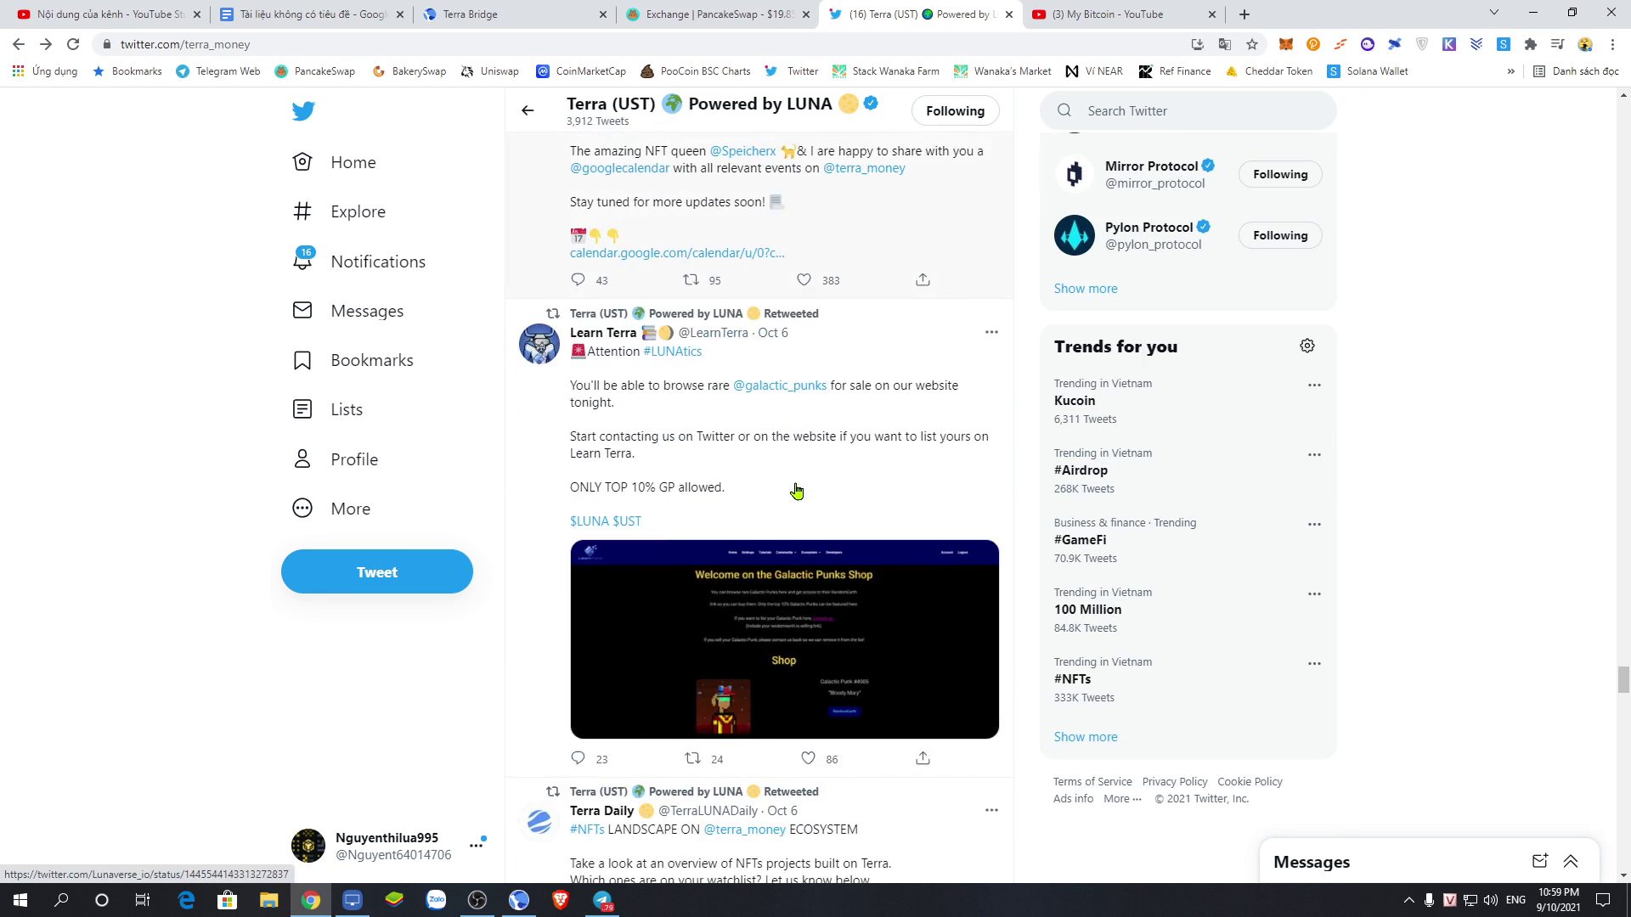
scroll(796, 490, up, 3)
scroll(799, 503, down, 15)
scroll(799, 502, up, 5)
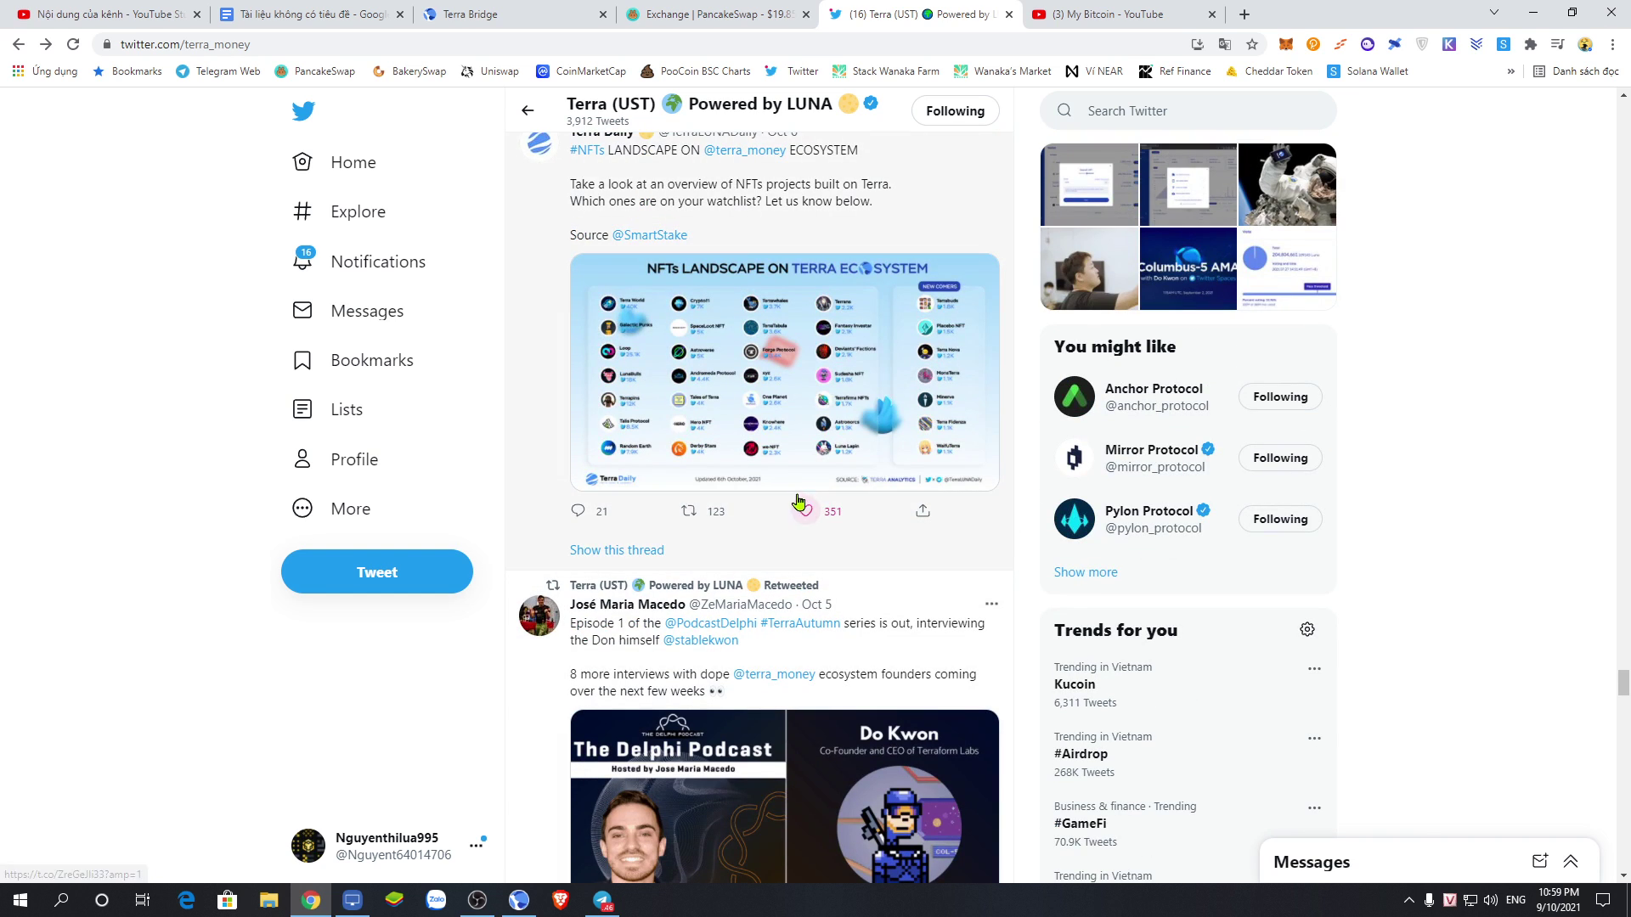
scroll(799, 503, down, 12)
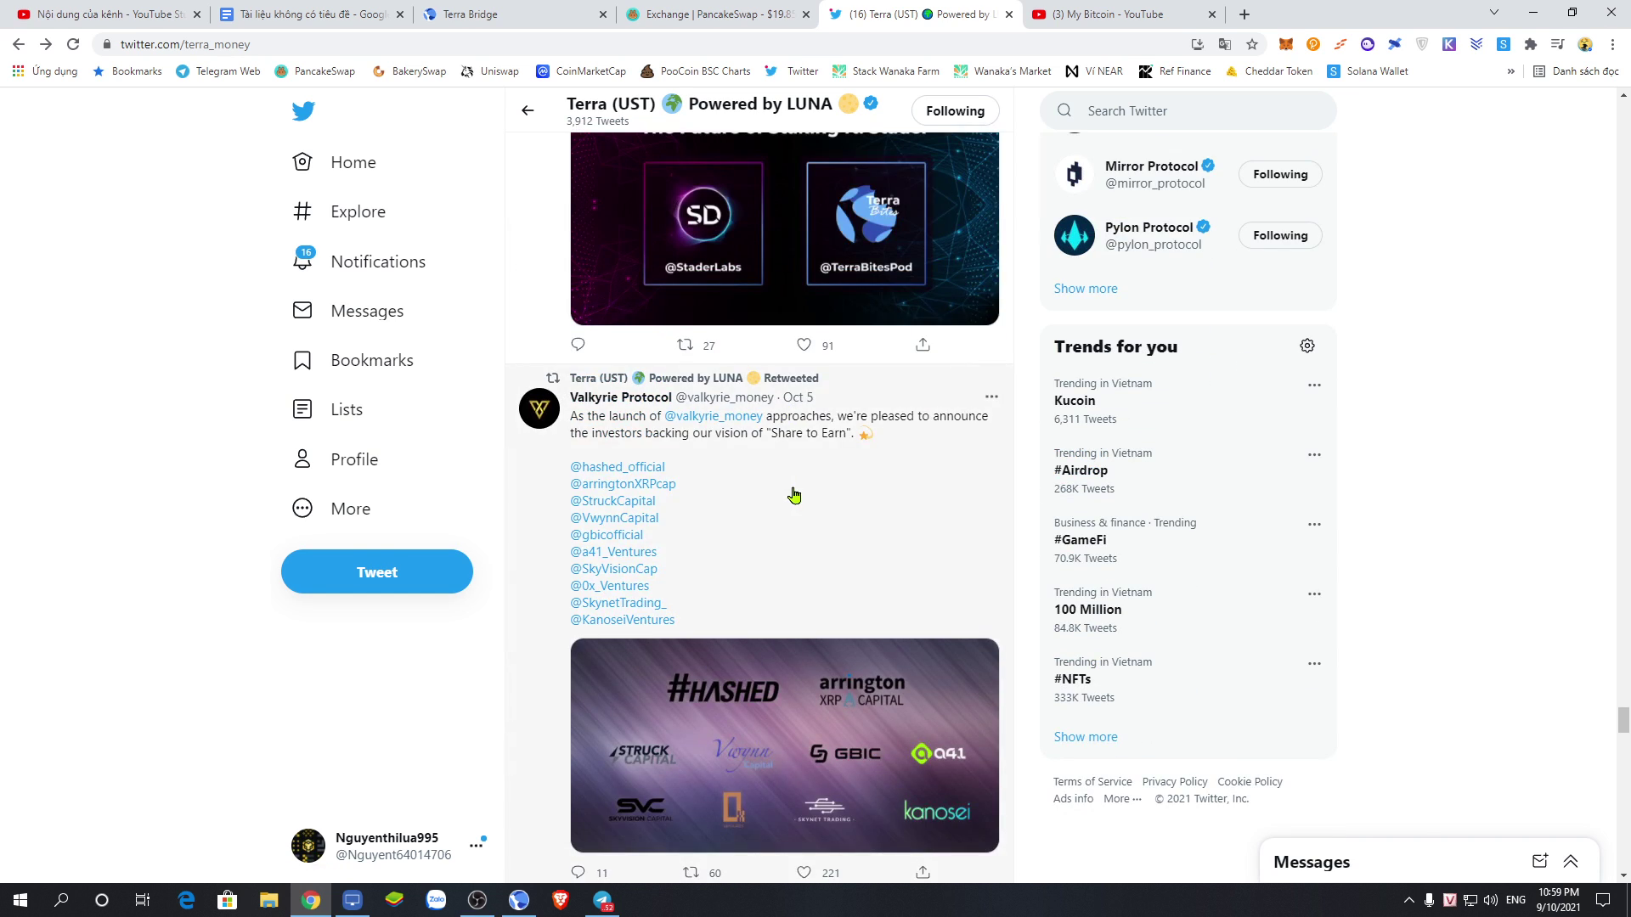
scroll(794, 495, down, 10)
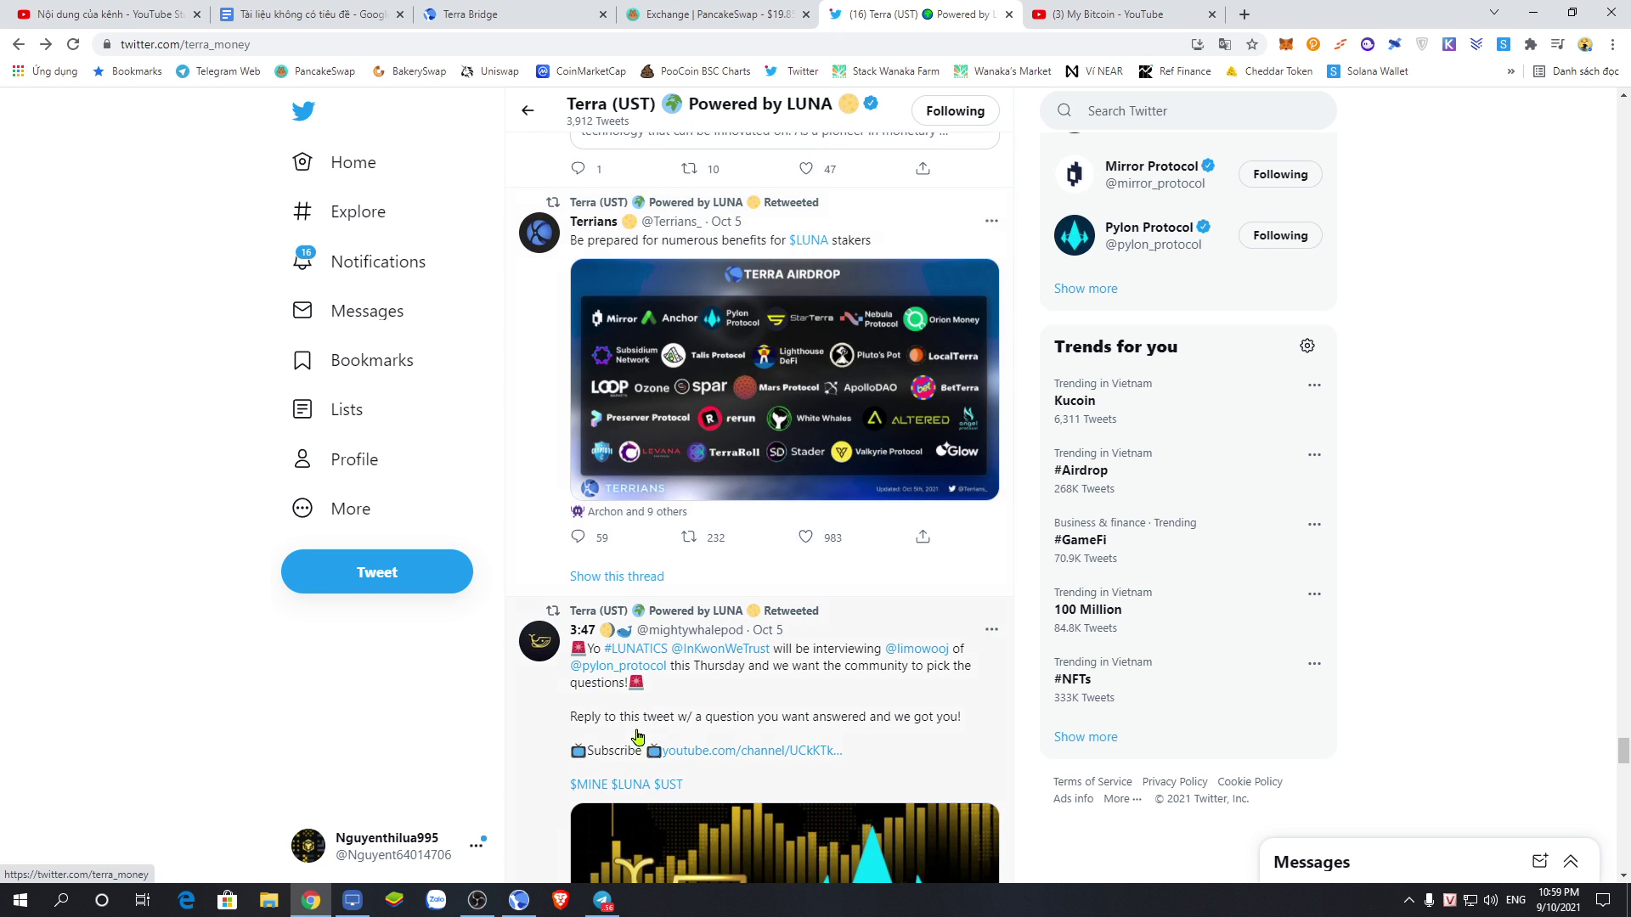
- Show the Terra airdrop projects image in the Google Docs guide and find the TerraFloki MINE and STT stakers post in the My BITCOIN Telegram channel
click(314, 12)
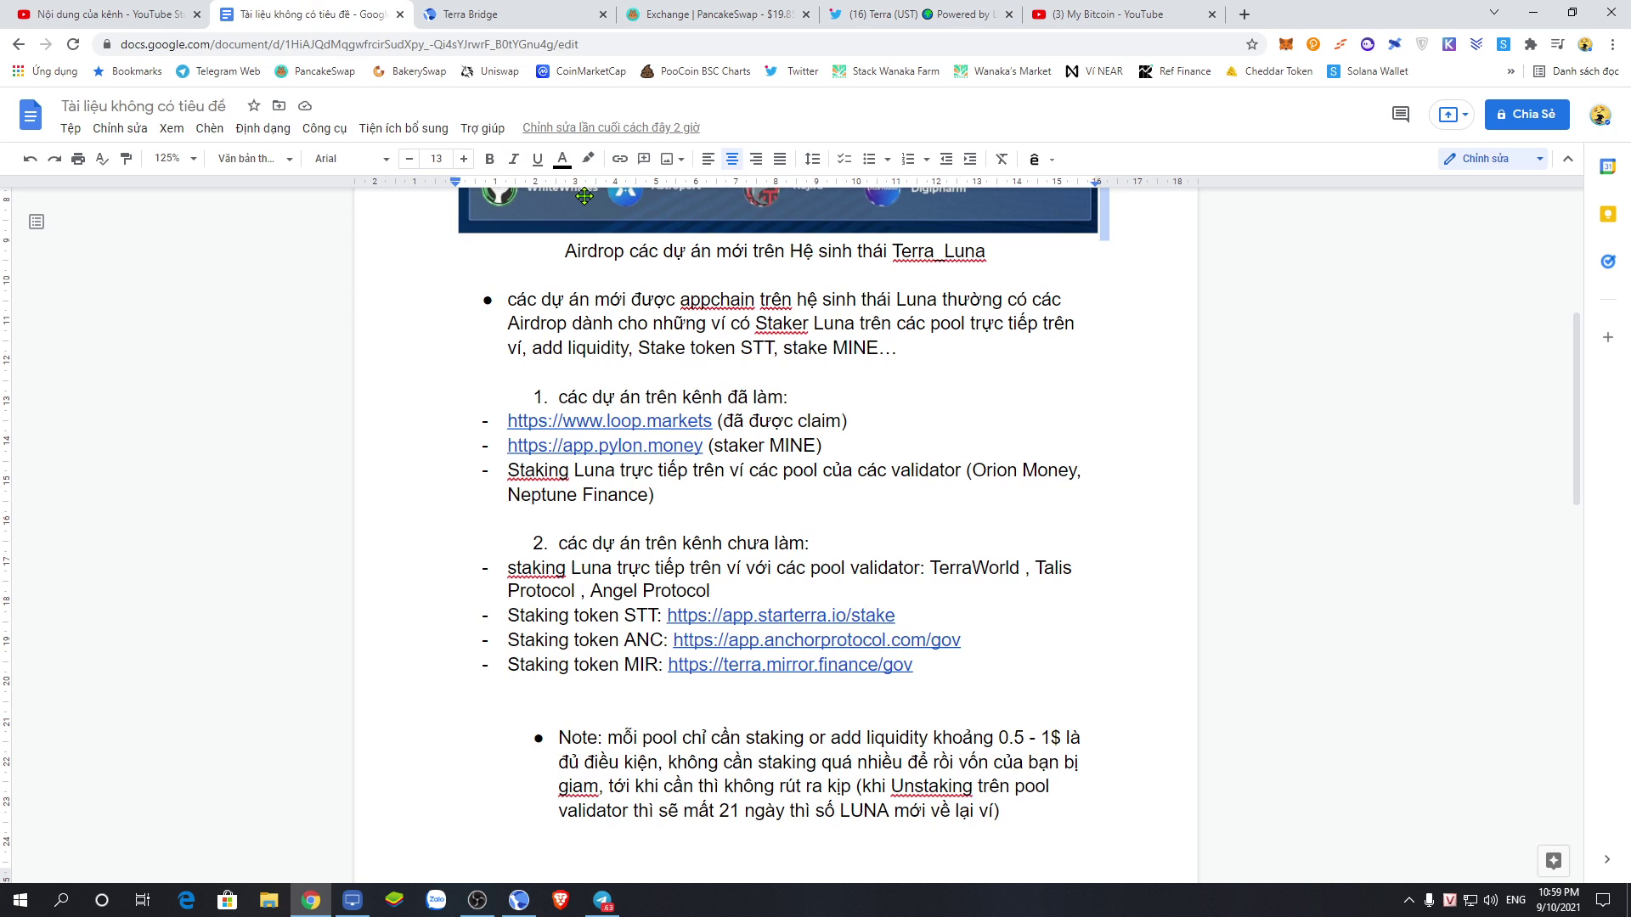
scroll(722, 457, up, 5)
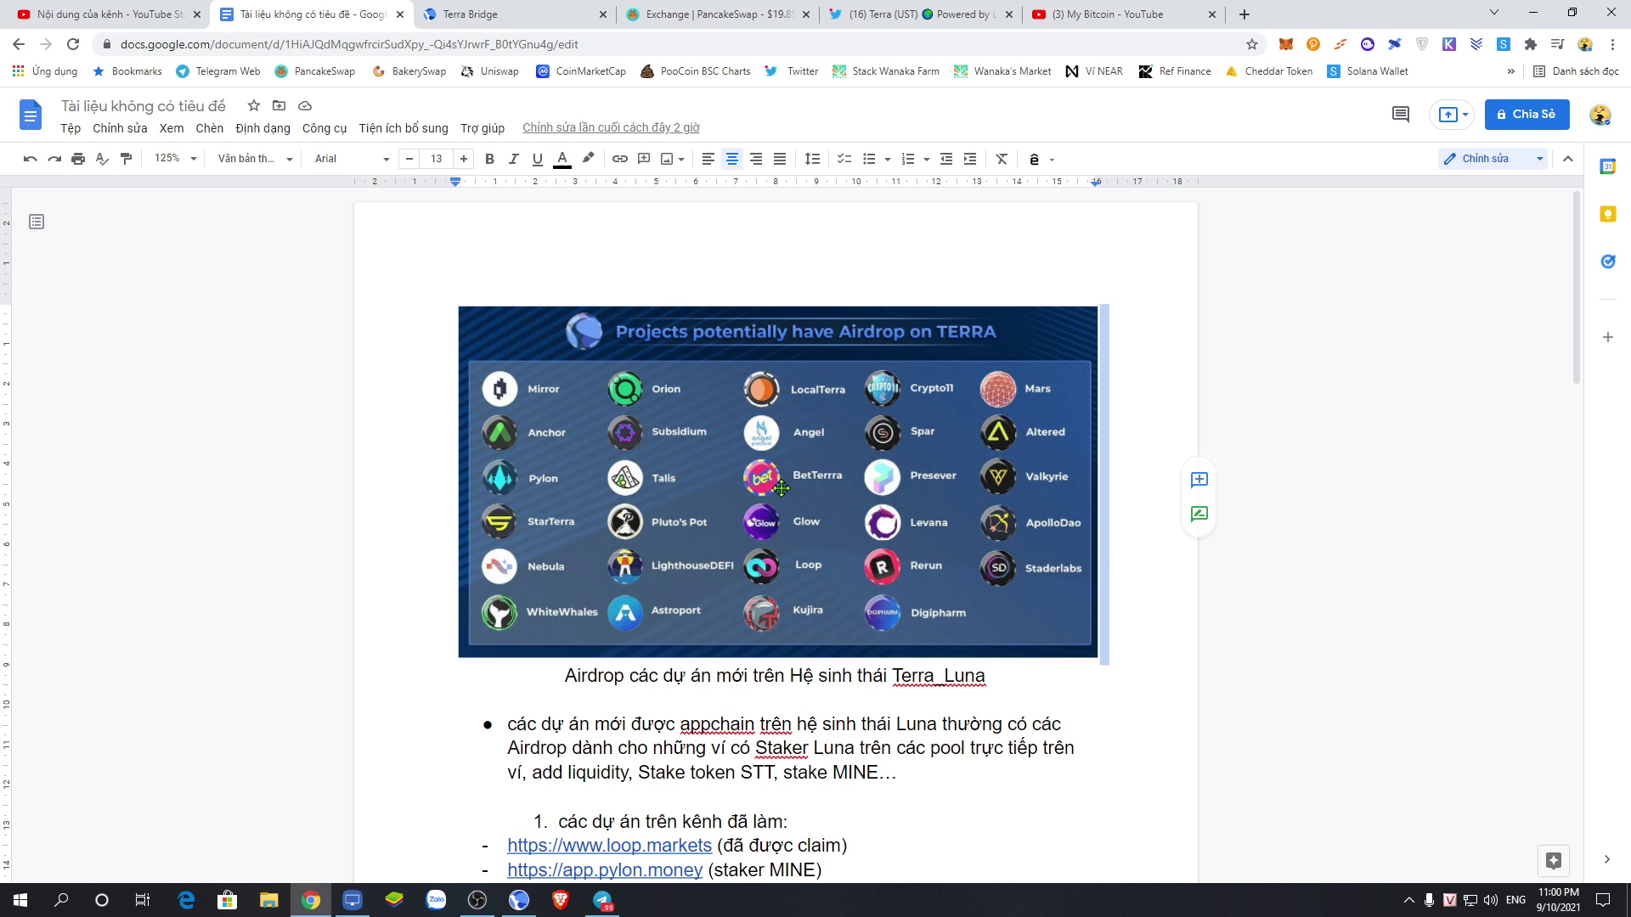
click(602, 901)
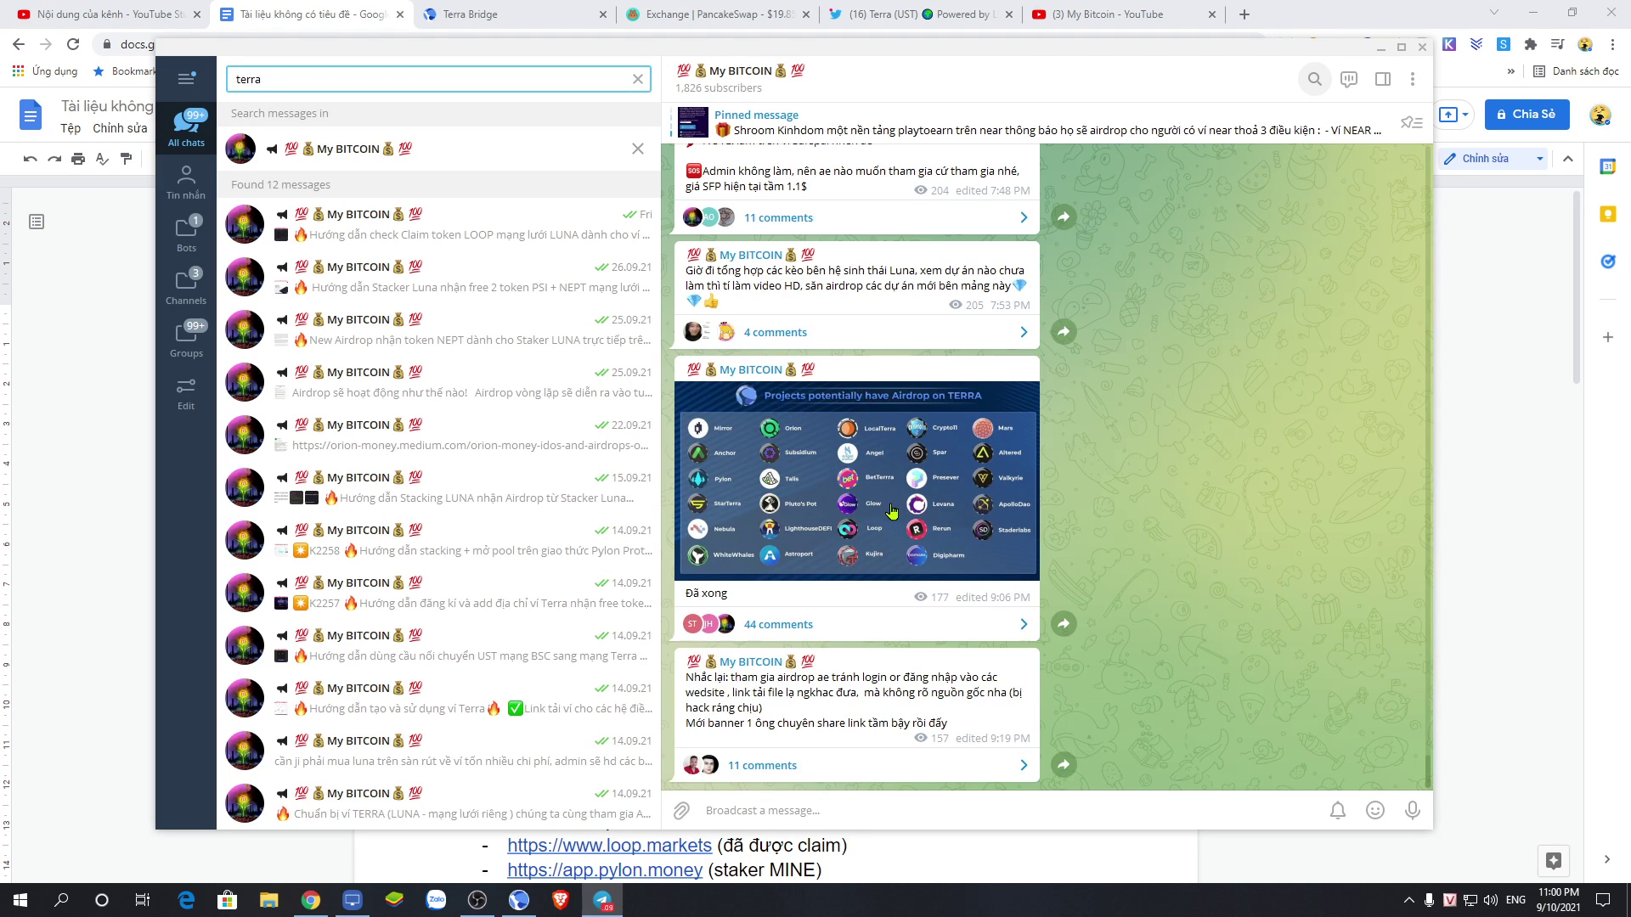
scroll(891, 509, up, 10)
scroll(1181, 610, up, 15)
scroll(1100, 515, up, 15)
scroll(1091, 506, up, 15)
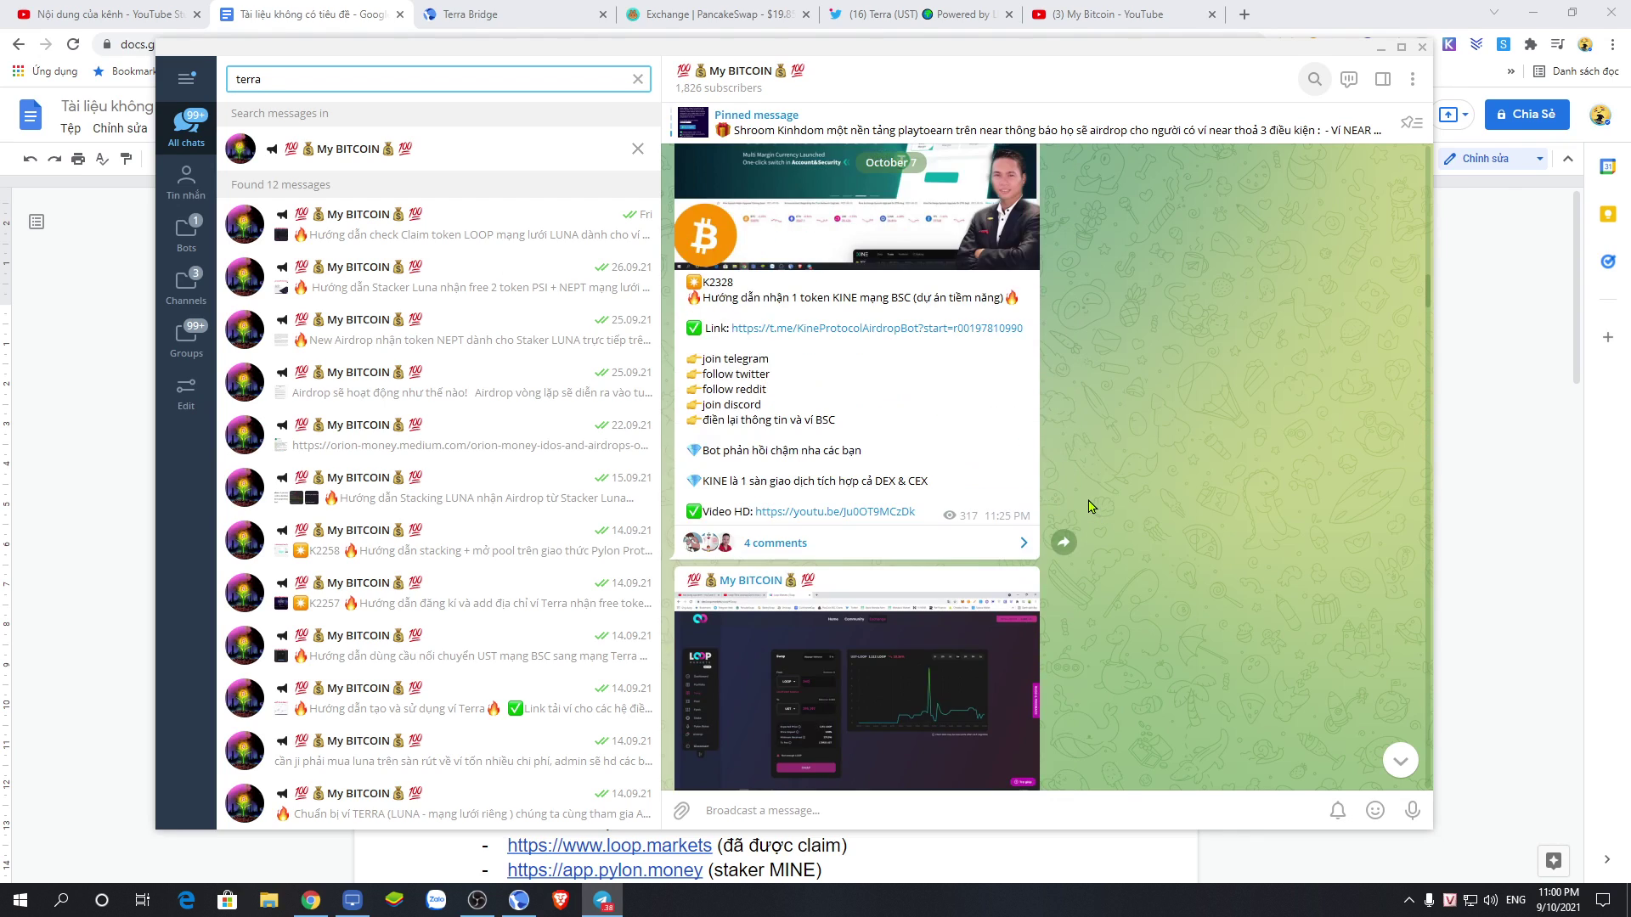
scroll(1090, 507, up, 15)
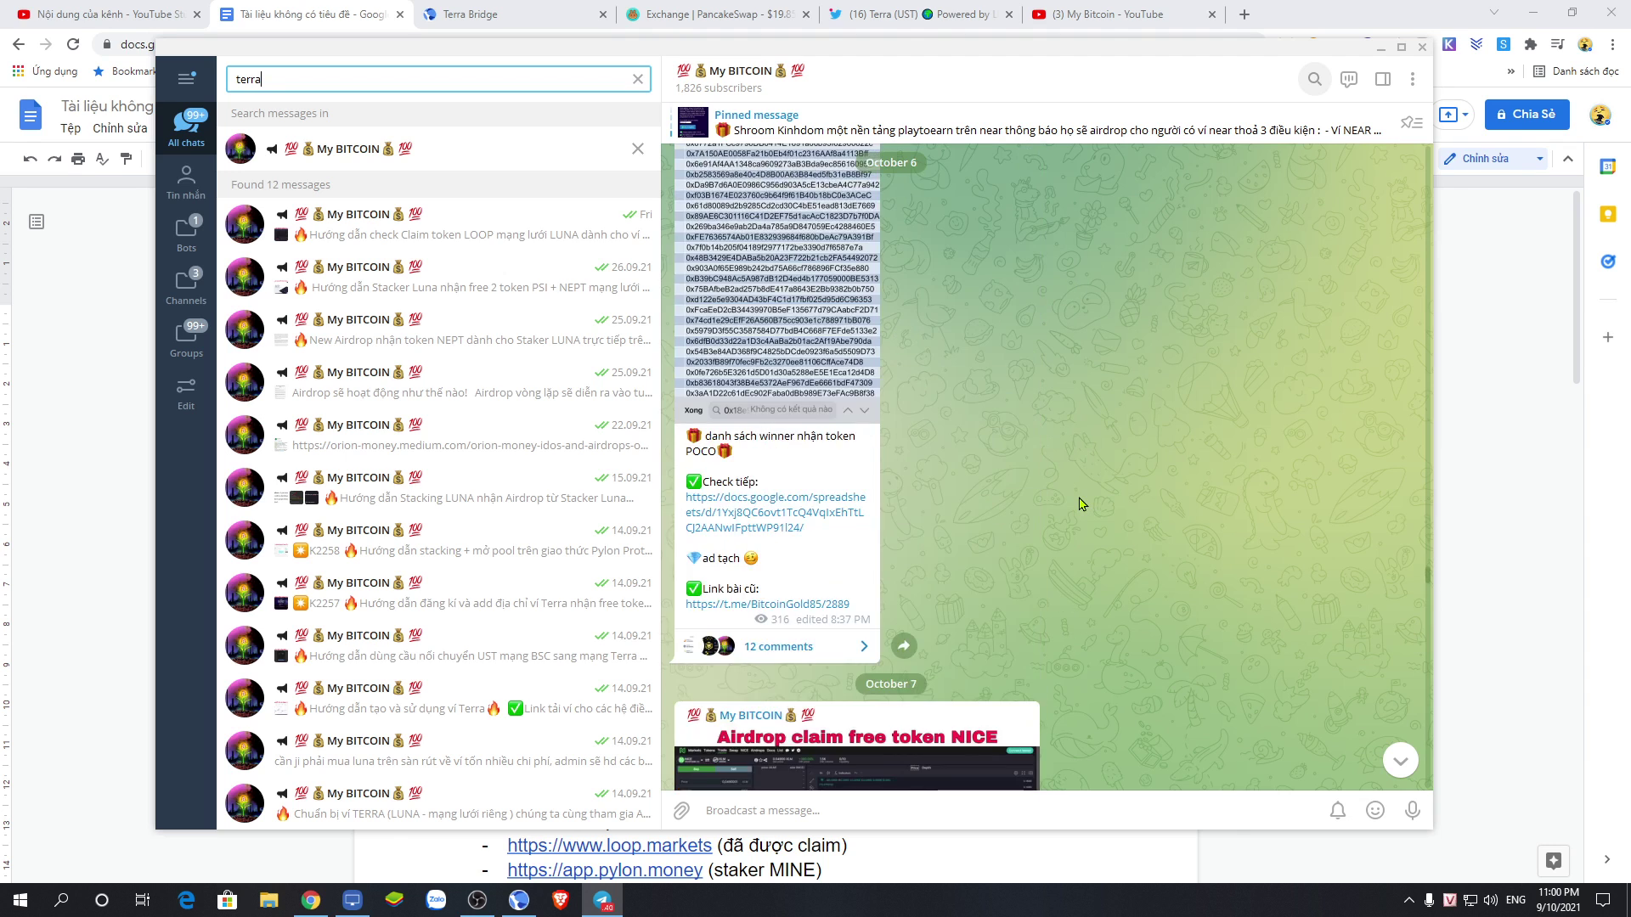
scroll(1081, 504, up, 10)
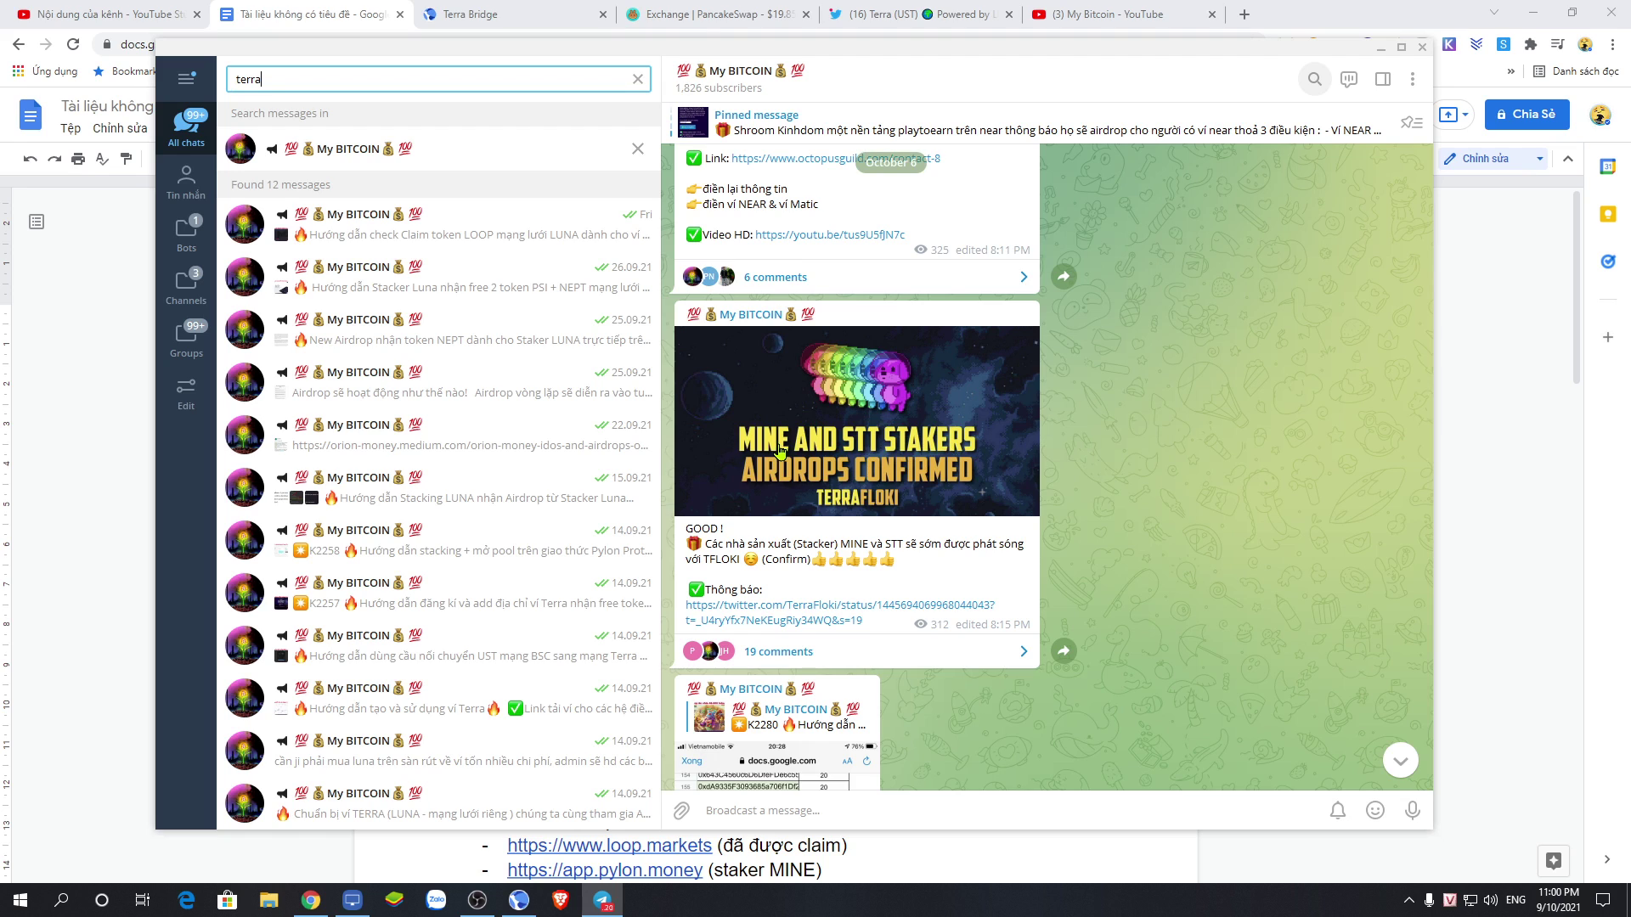
- Highlight the app.pylon.money link in the Google Docs guide and show the My Bitcoin YouTube channel's luna videos, including the Pylon Protocol tutorial
click(299, 10)
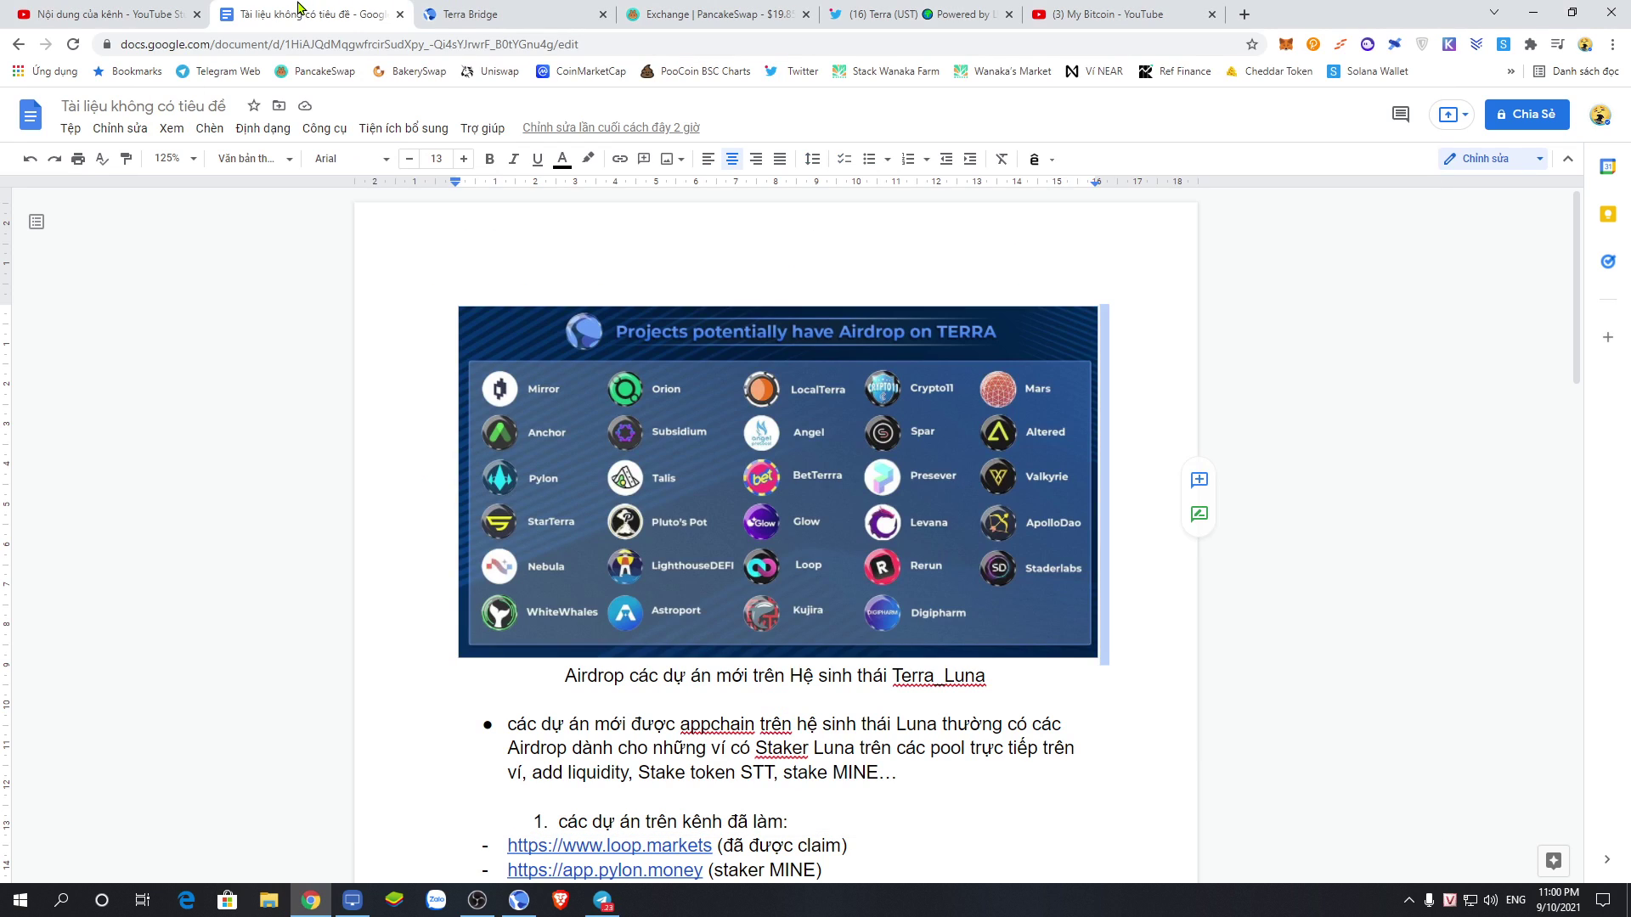
scroll(873, 748, down, 3)
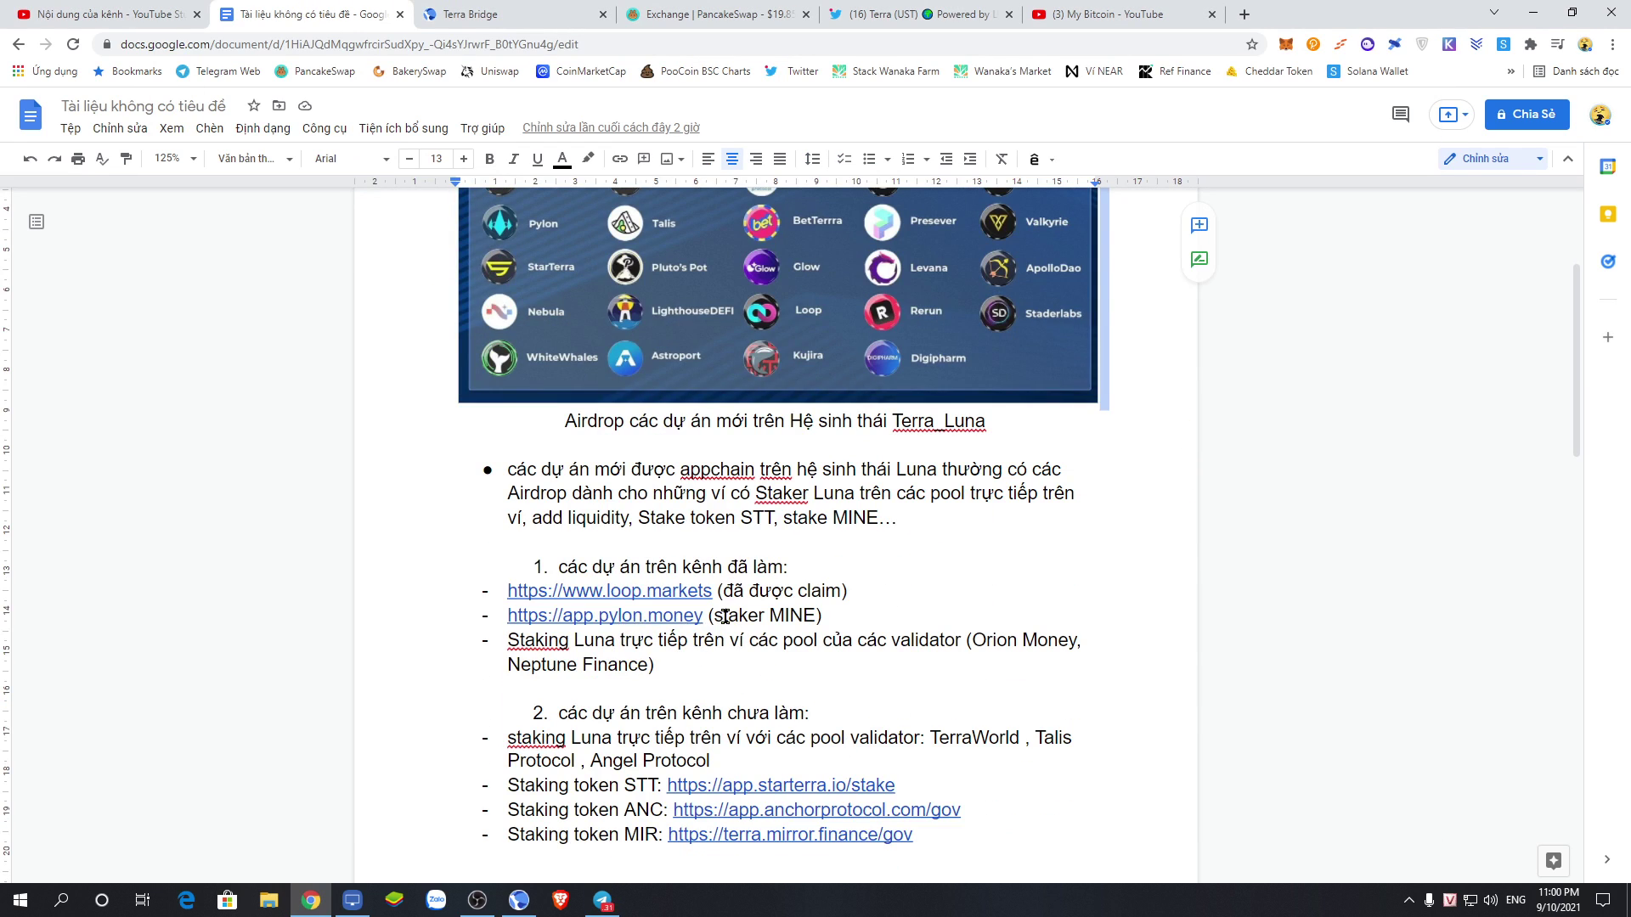
drag(723, 615, 507, 617)
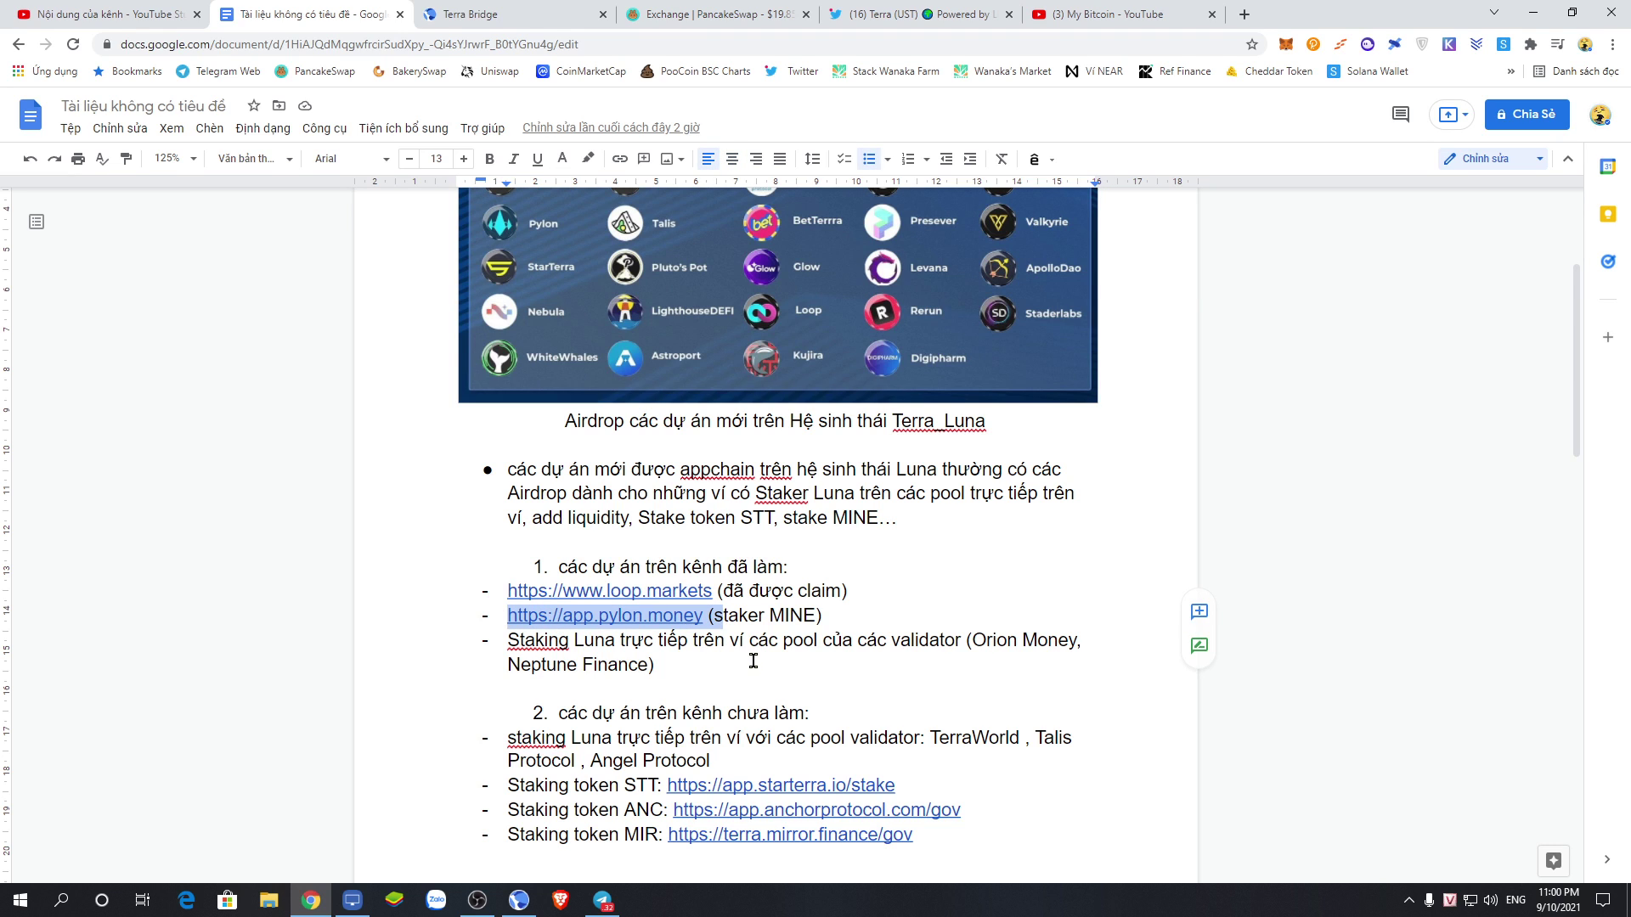
click(1113, 14)
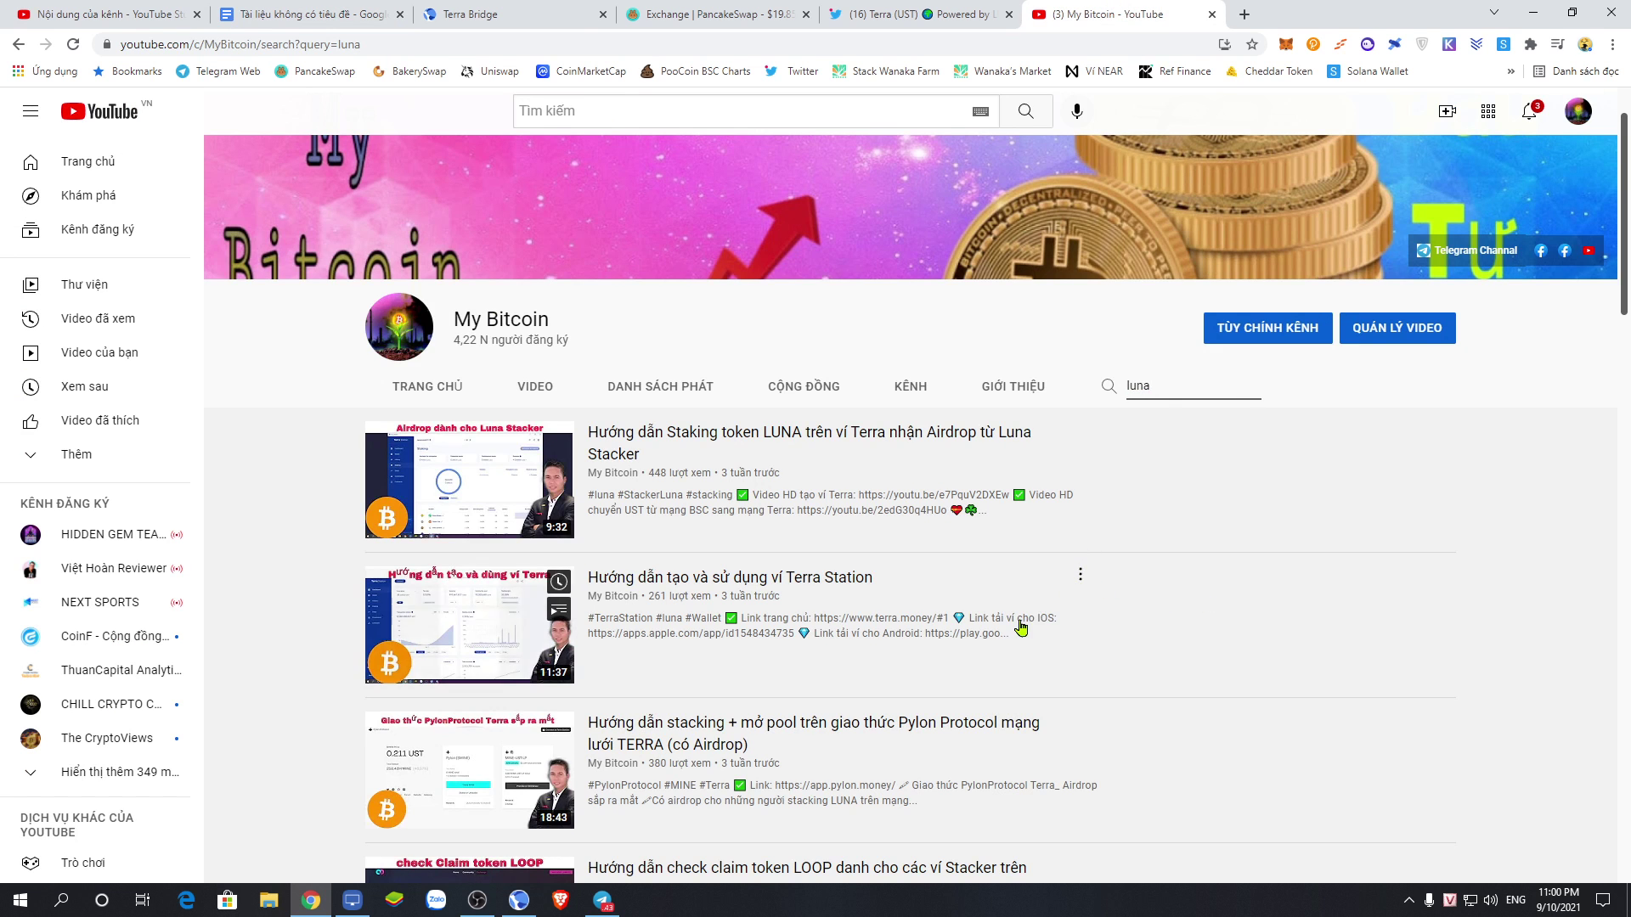
scroll(918, 616, down, 2)
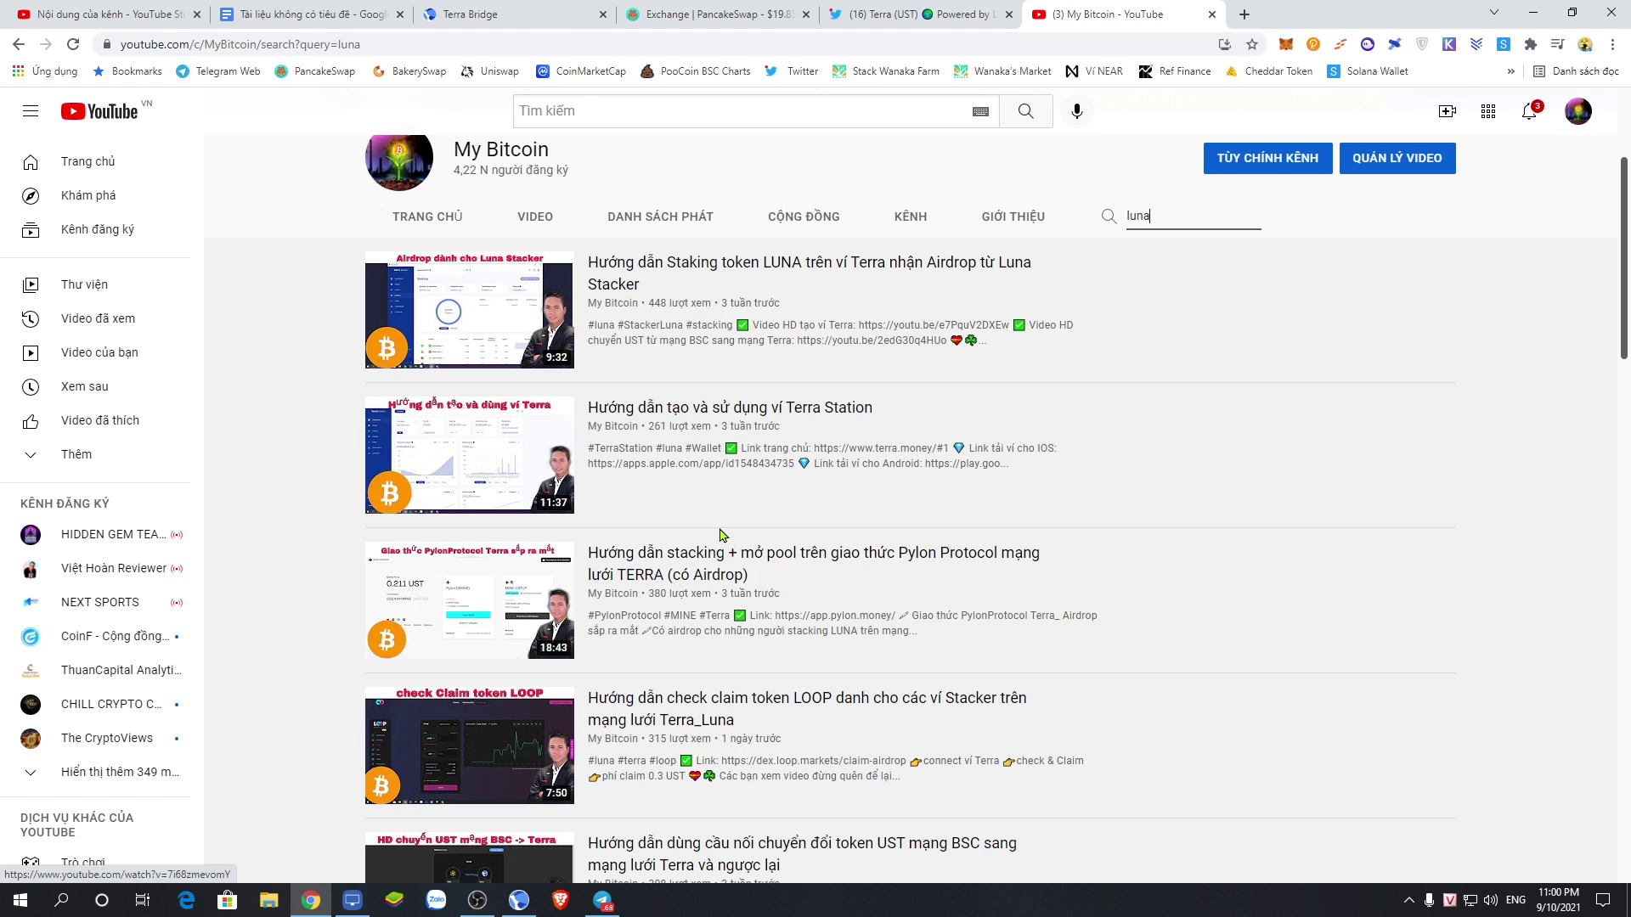
- Switch to Telegram and show the newest My BITCOIN channel posts, including the Projects potentially have Airdrop on TERRA image
click(609, 908)
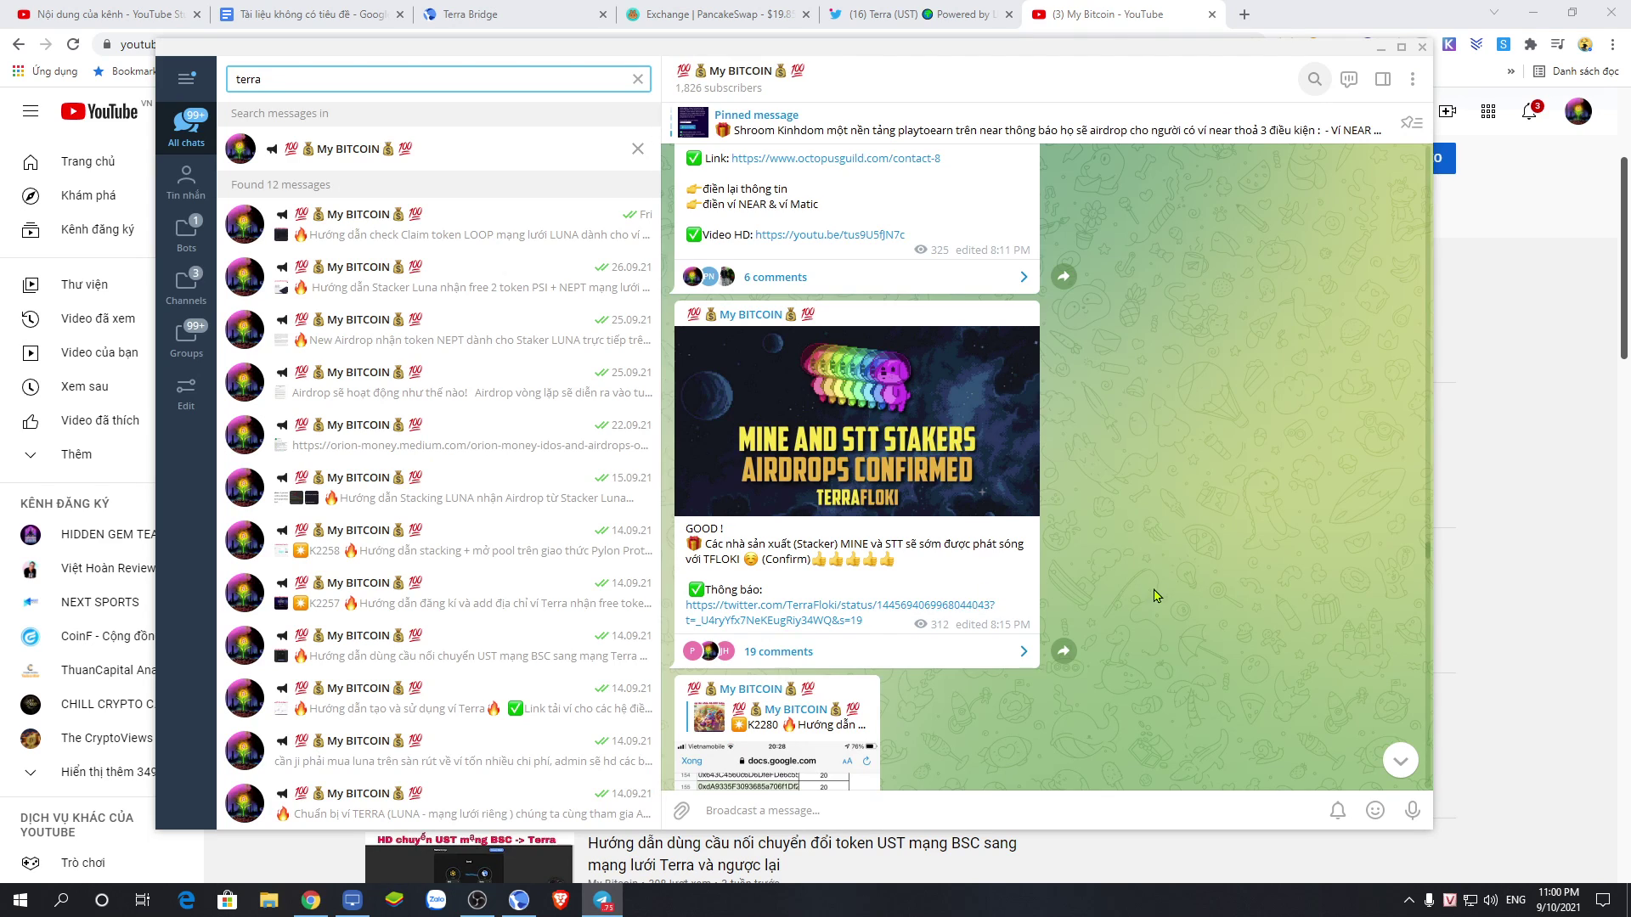
scroll(1075, 578, down, 5)
scroll(1074, 581, down, 5)
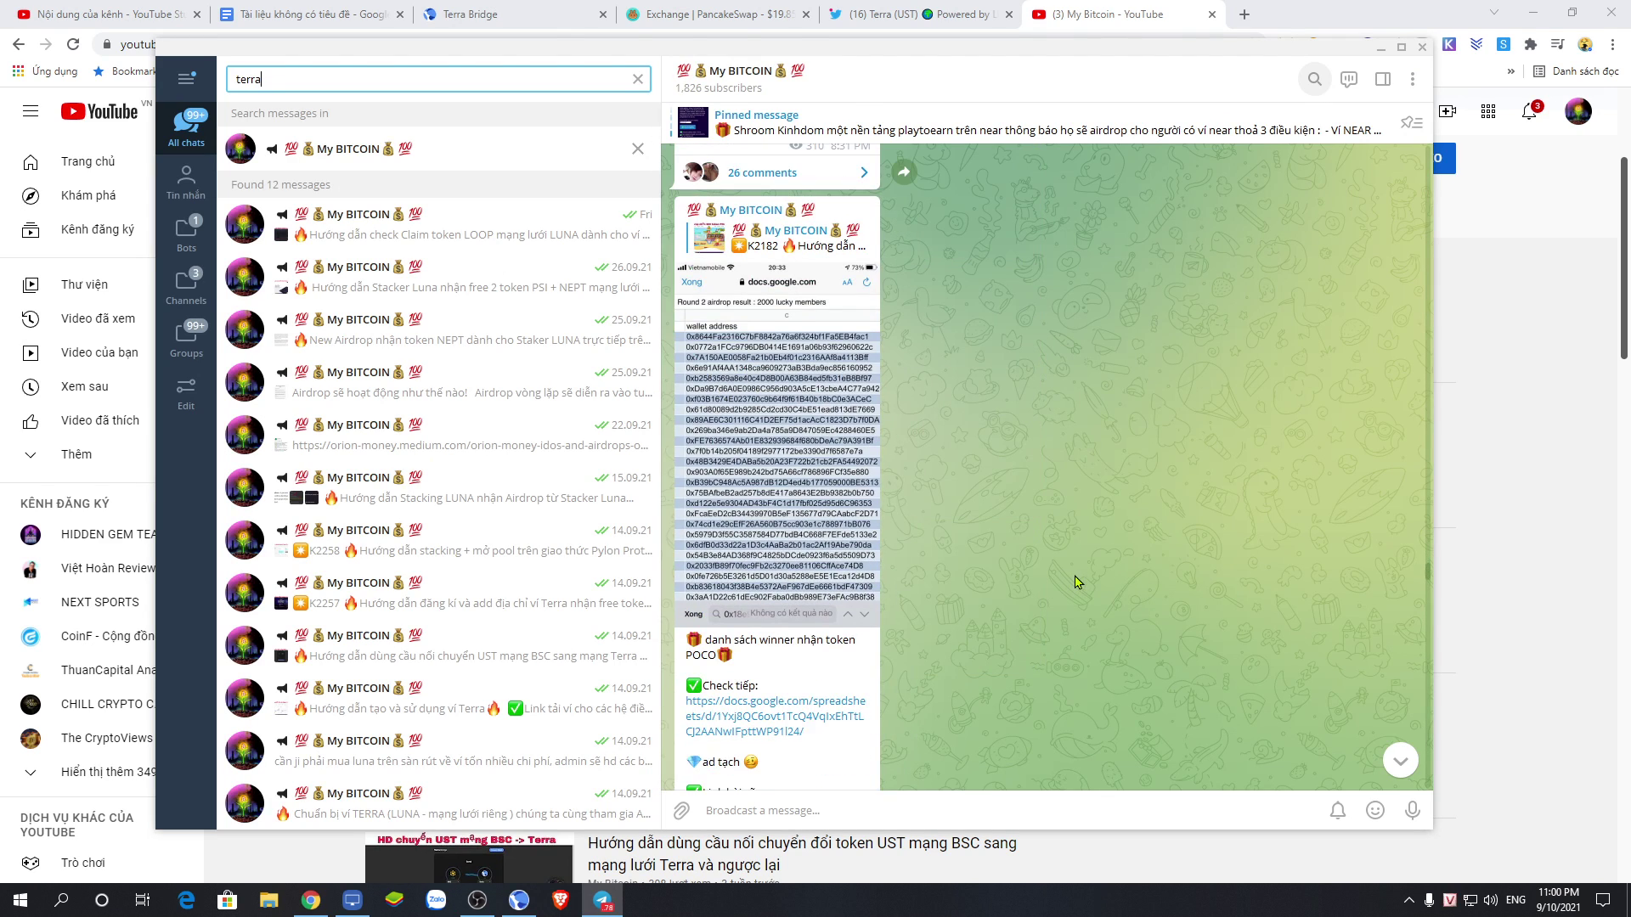
click(1400, 760)
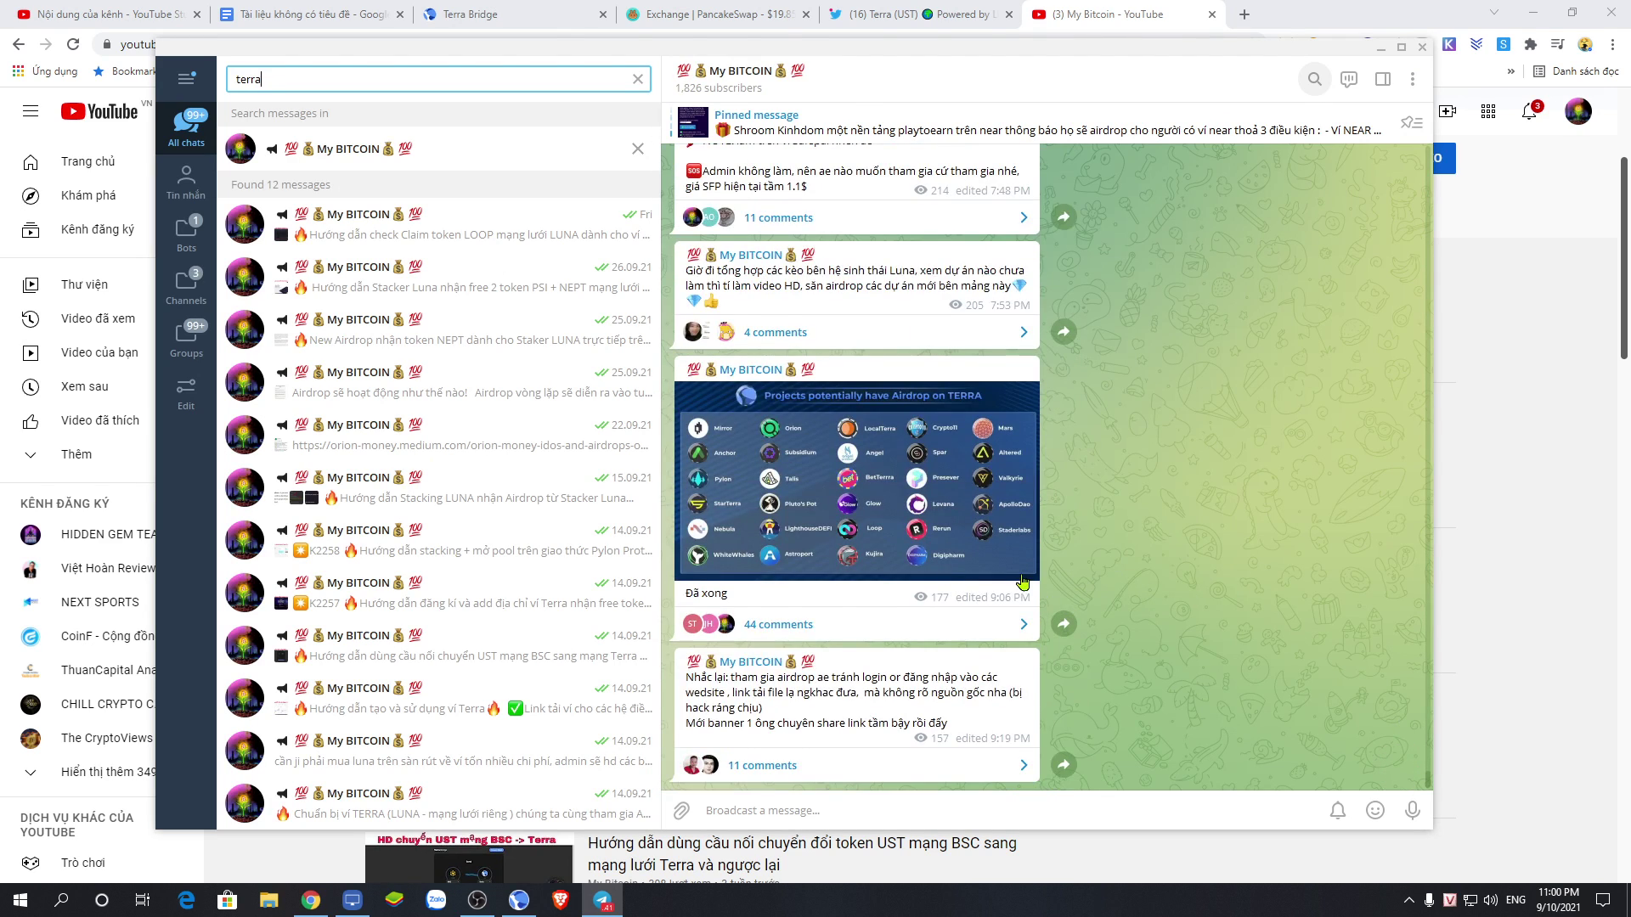
scroll(986, 526, up, 3)
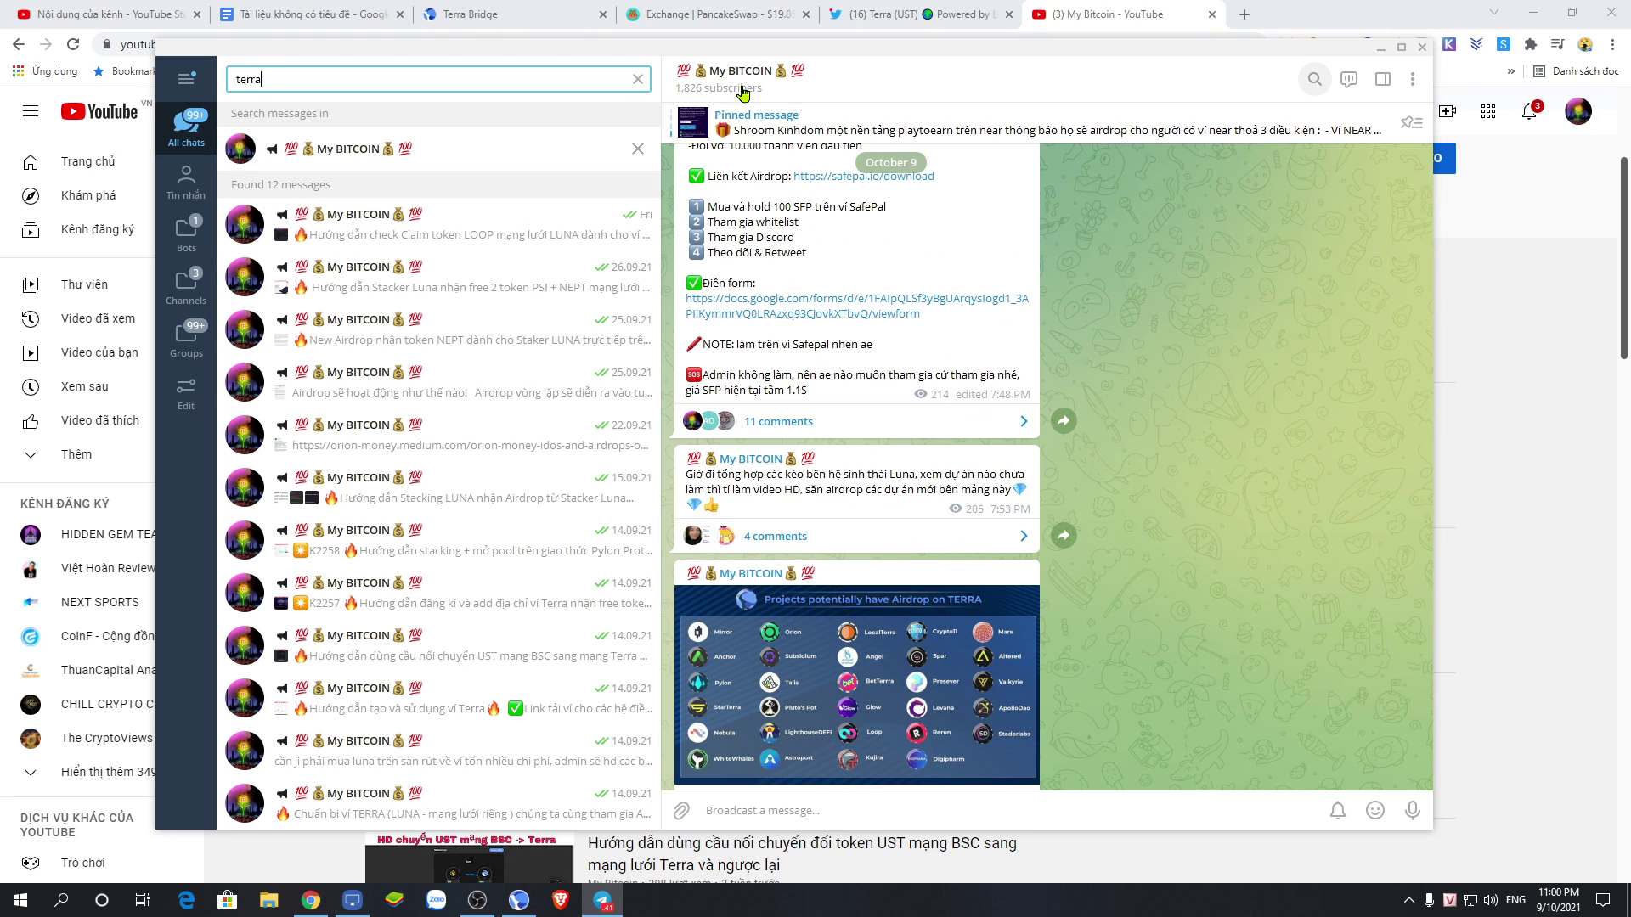
- Close the PancakeSwap page and return to the airdrop guide in Google Docs
click(780, 12)
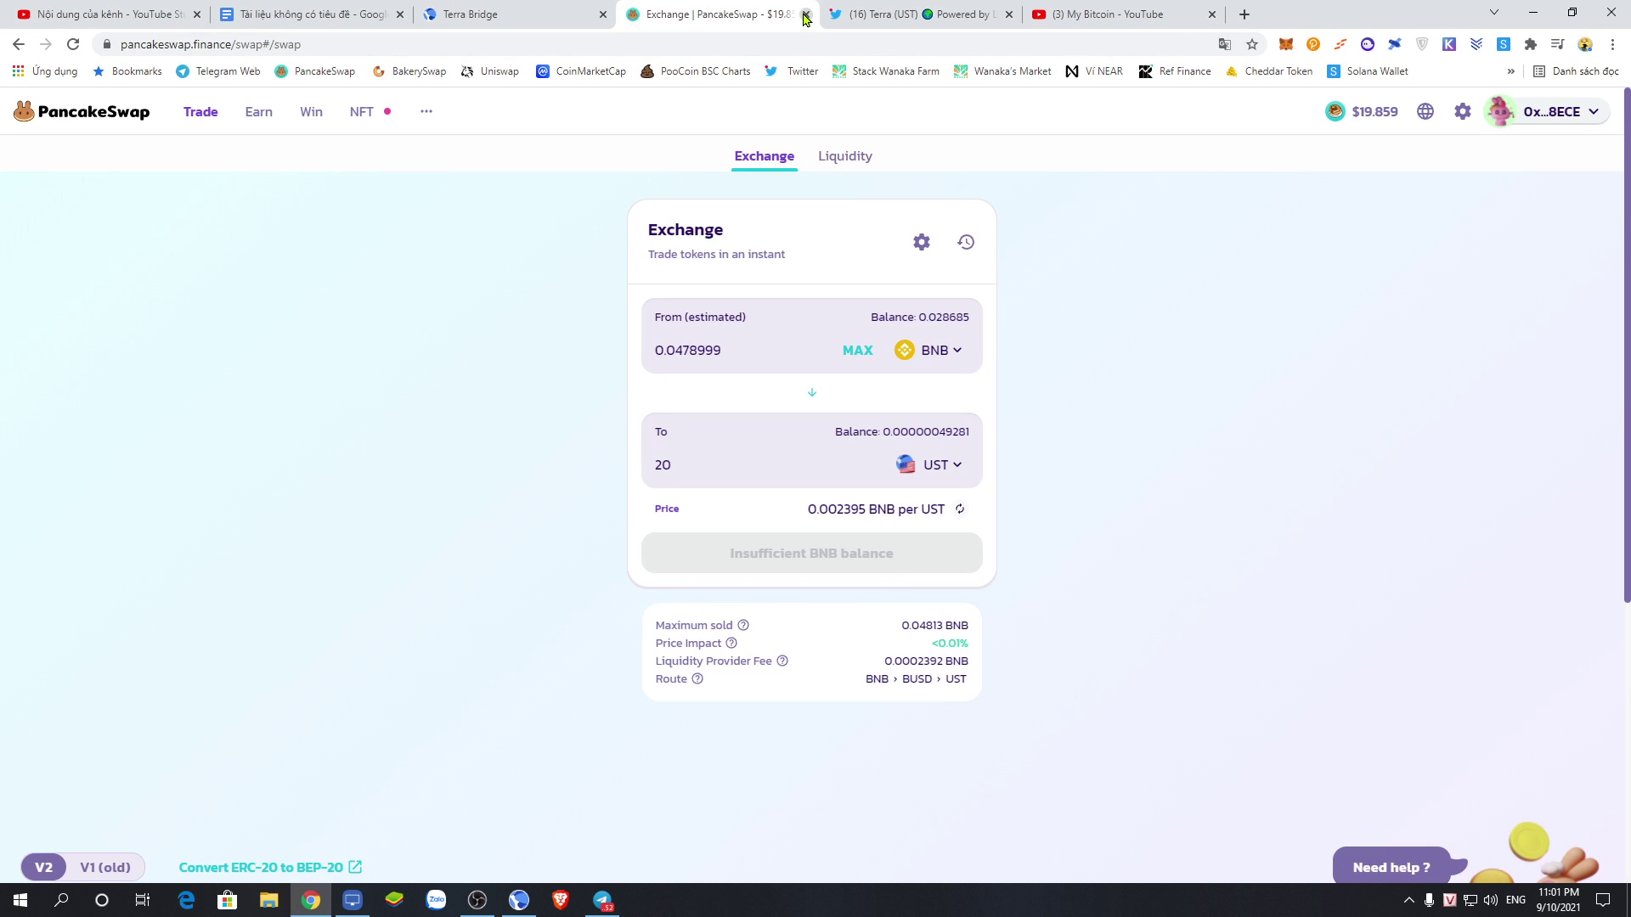
click(805, 14)
click(547, 12)
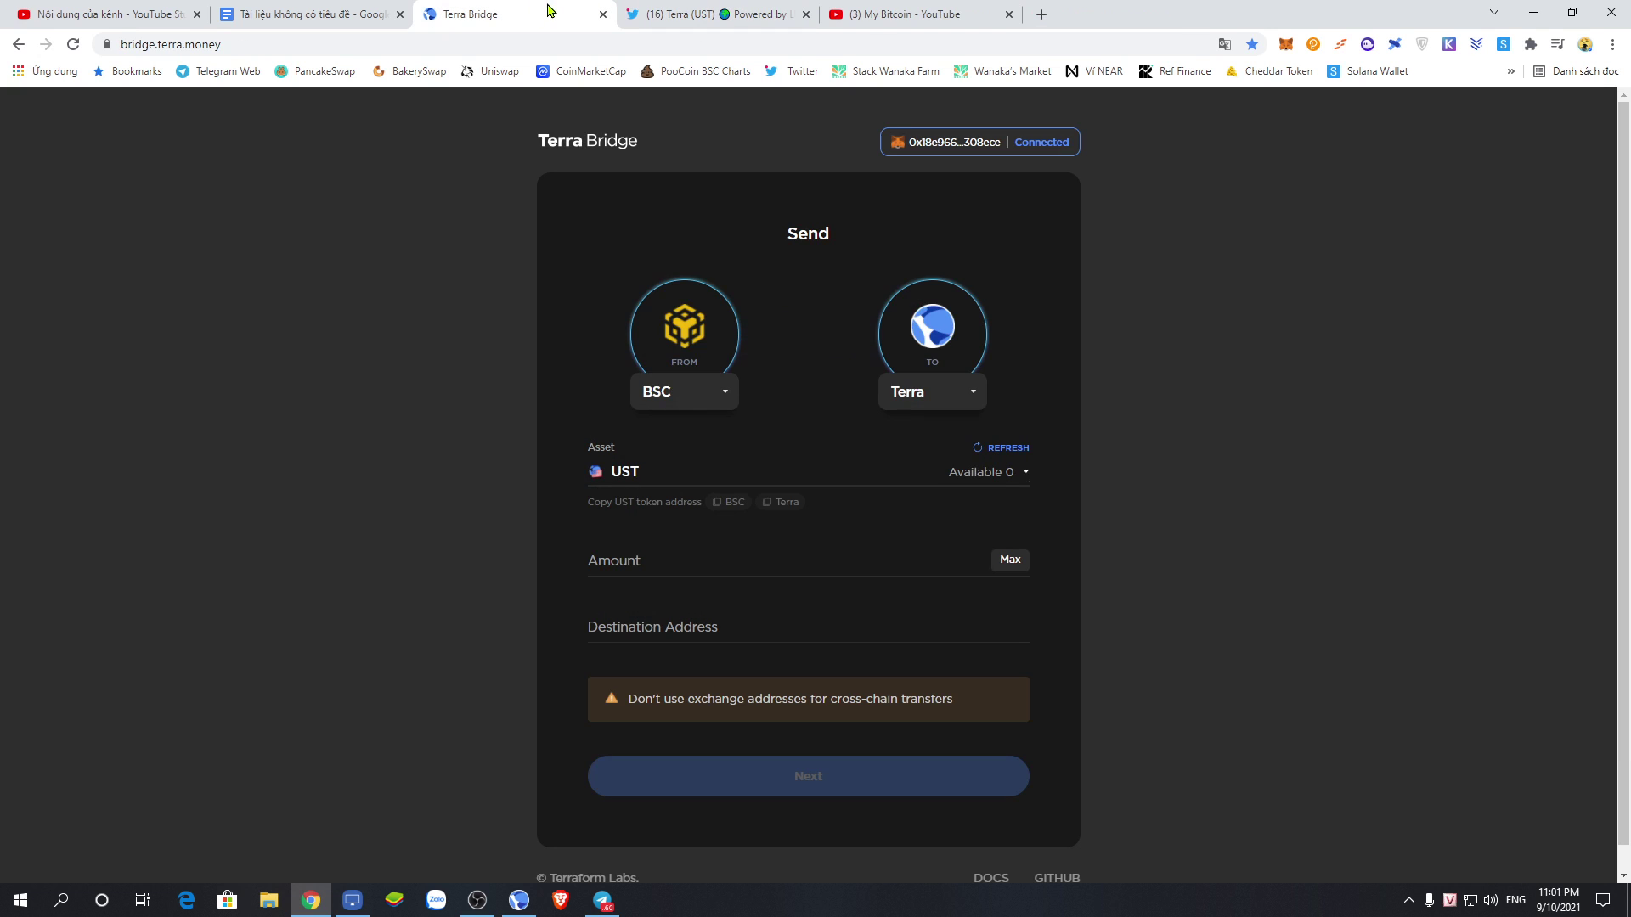
click(347, 12)
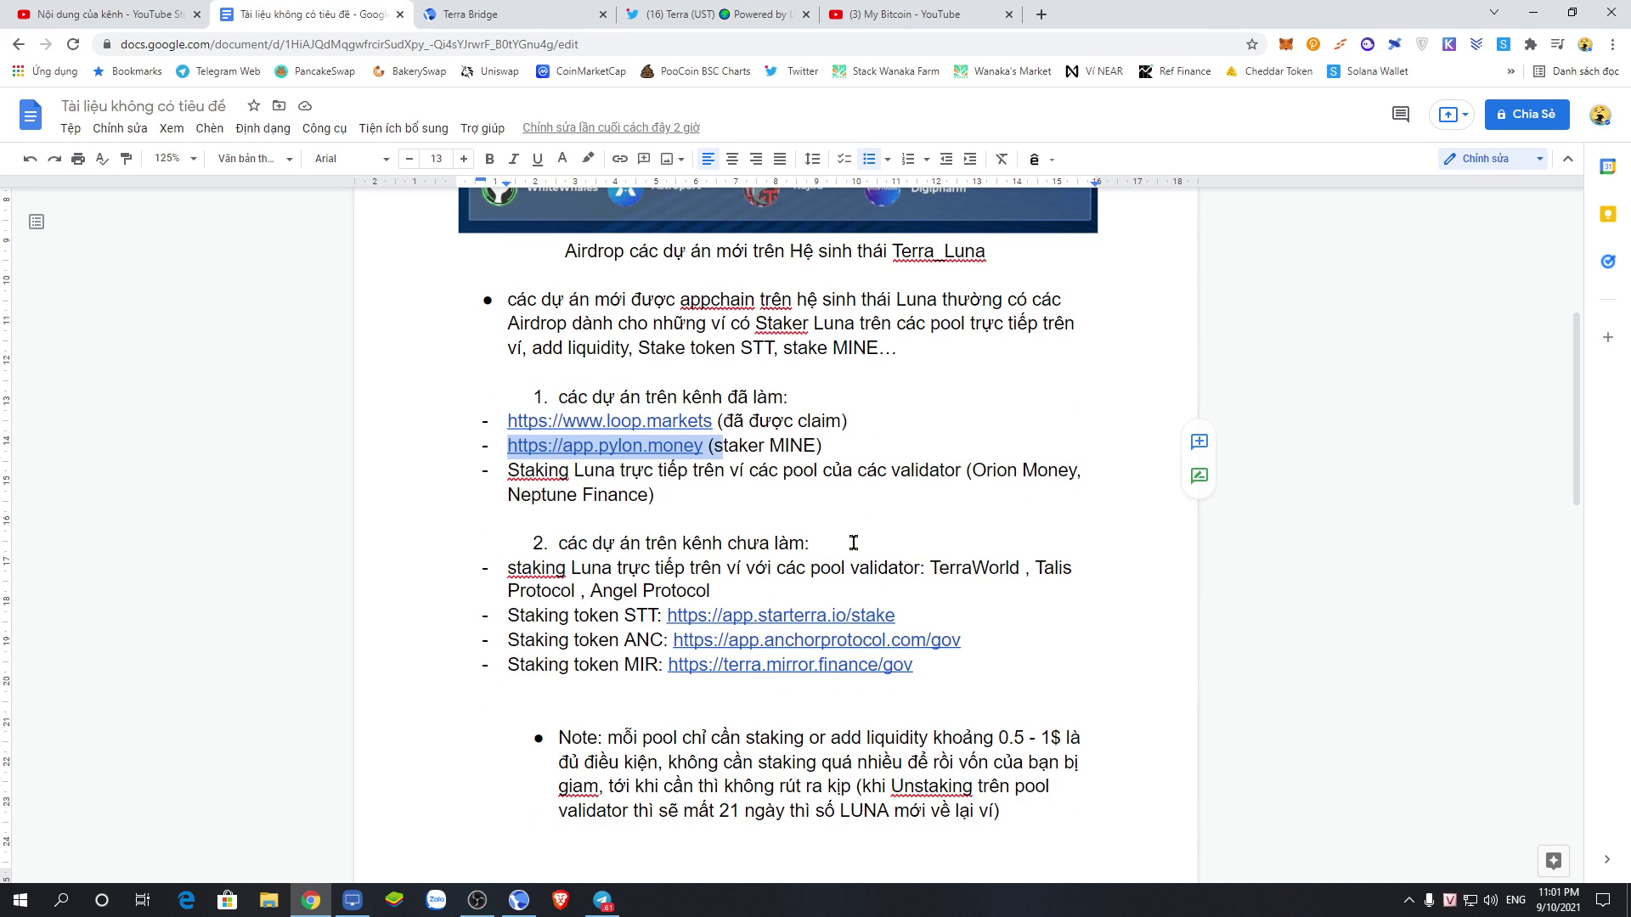
- Highlight the "các dự án trên kênh đã làm" heading and the "Staking token STT:" label in the guide
drag(557, 397, 799, 397)
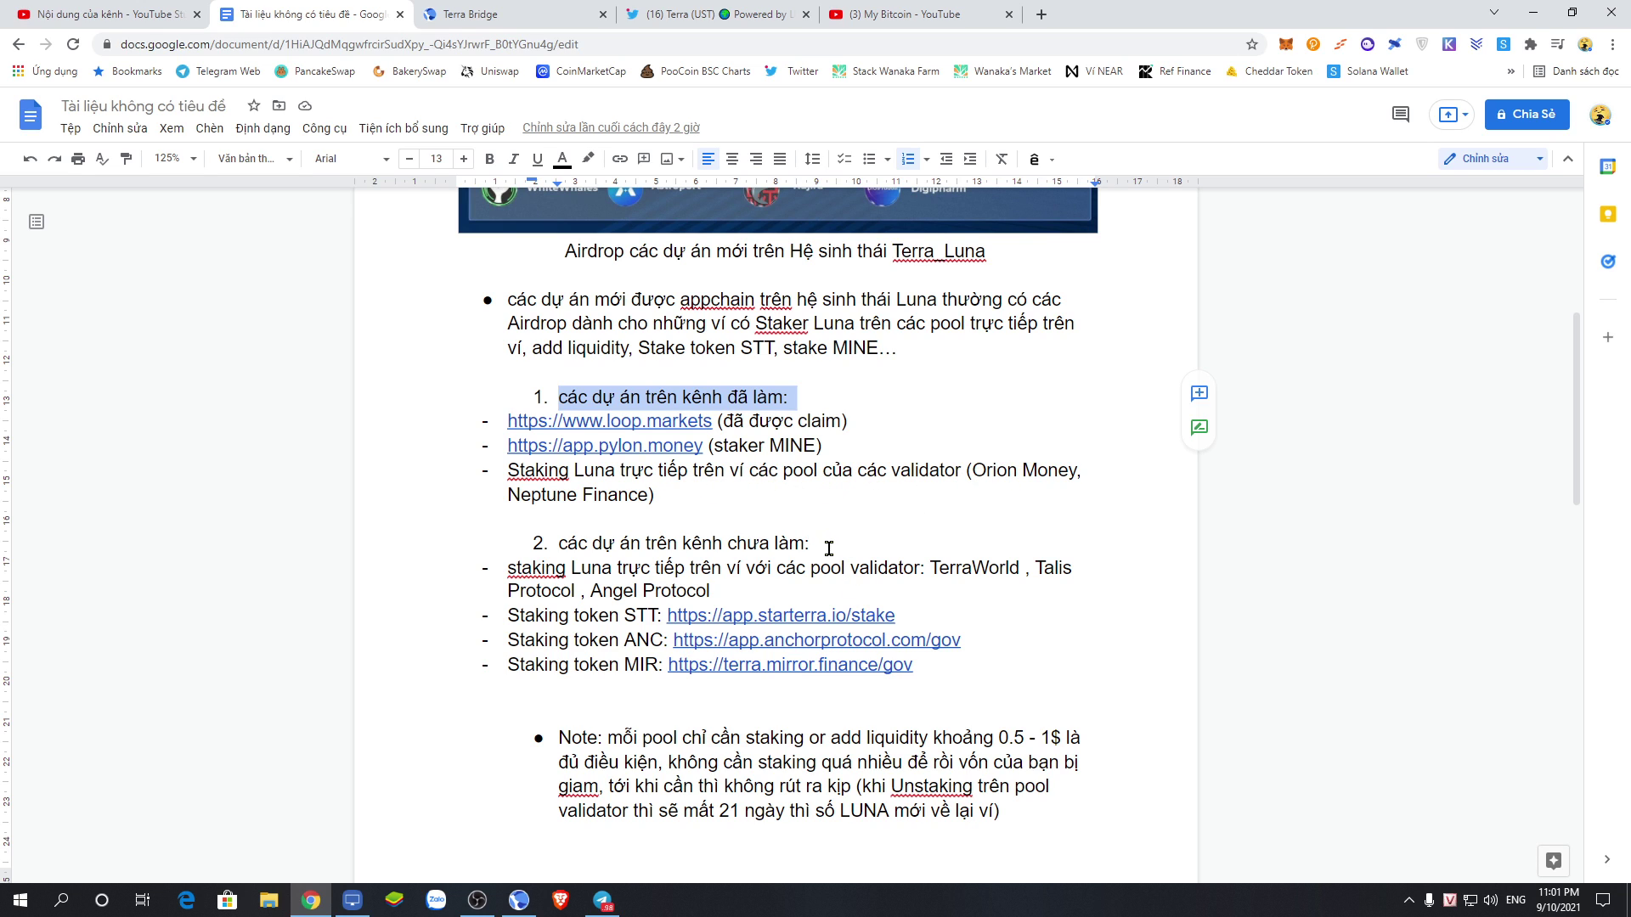
scroll(829, 548, down, 2)
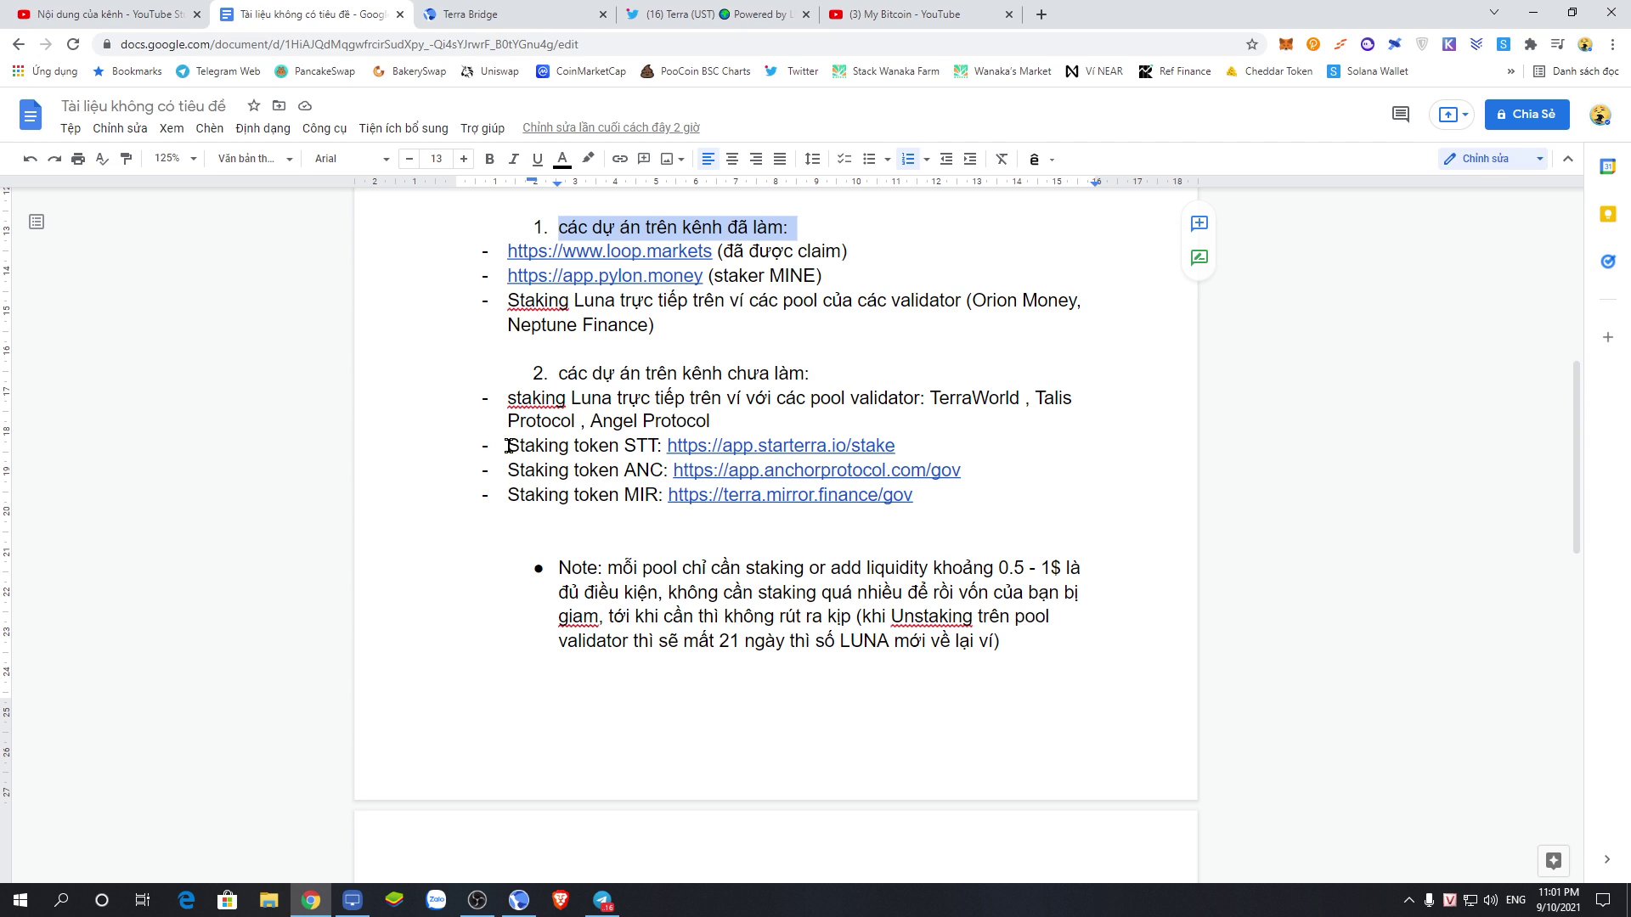
drag(507, 445, 669, 445)
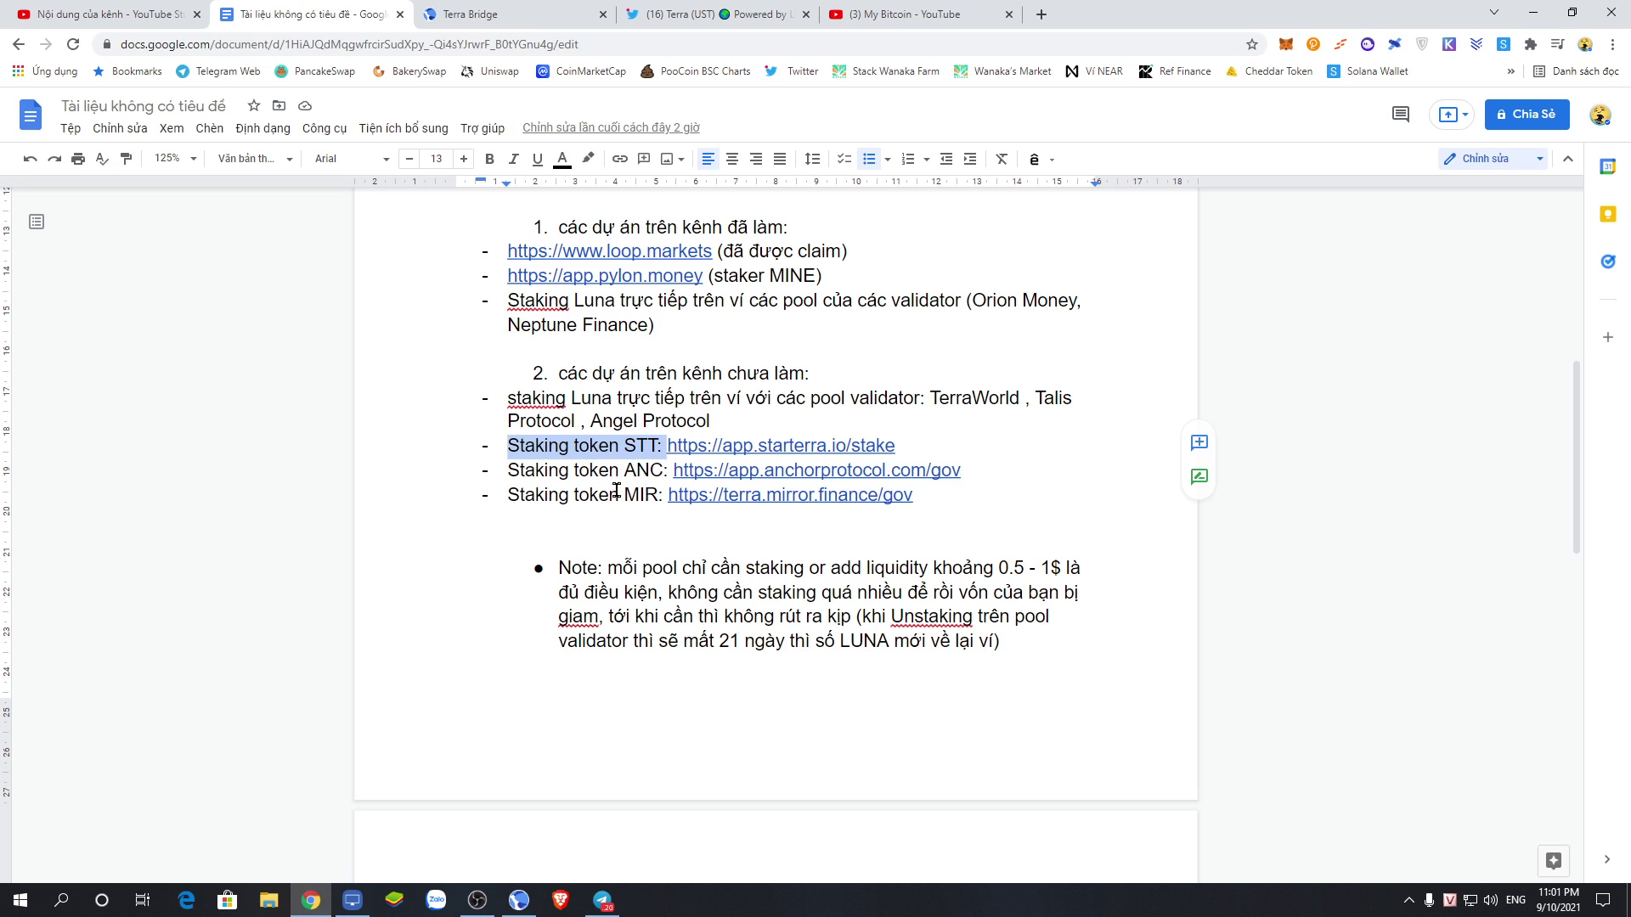
click(729, 446)
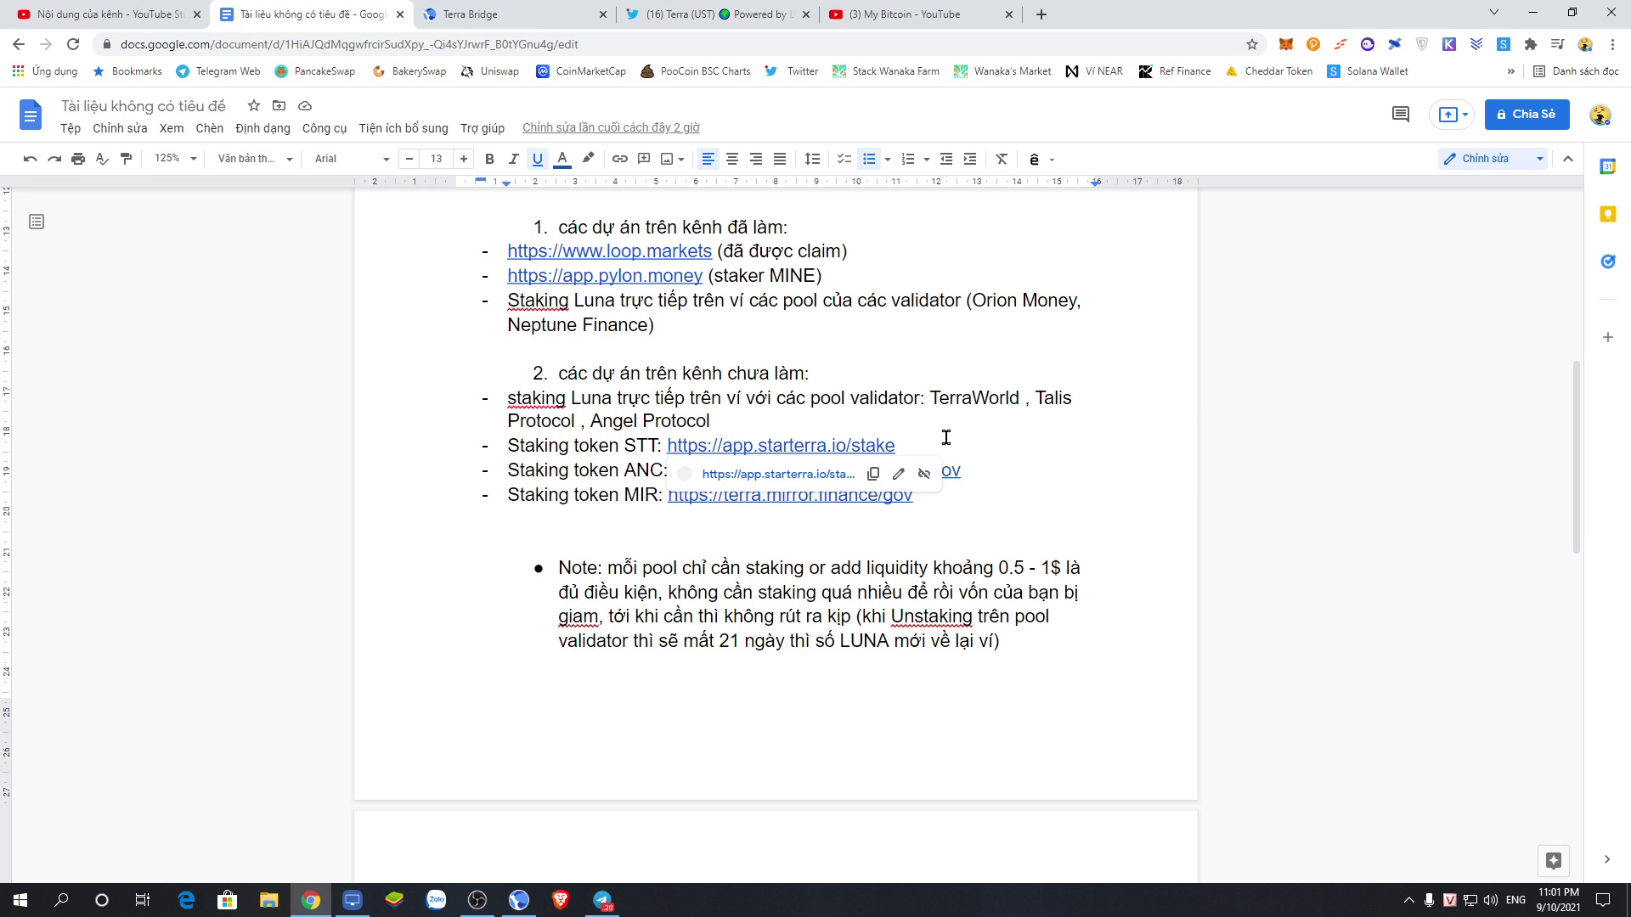
click(1199, 393)
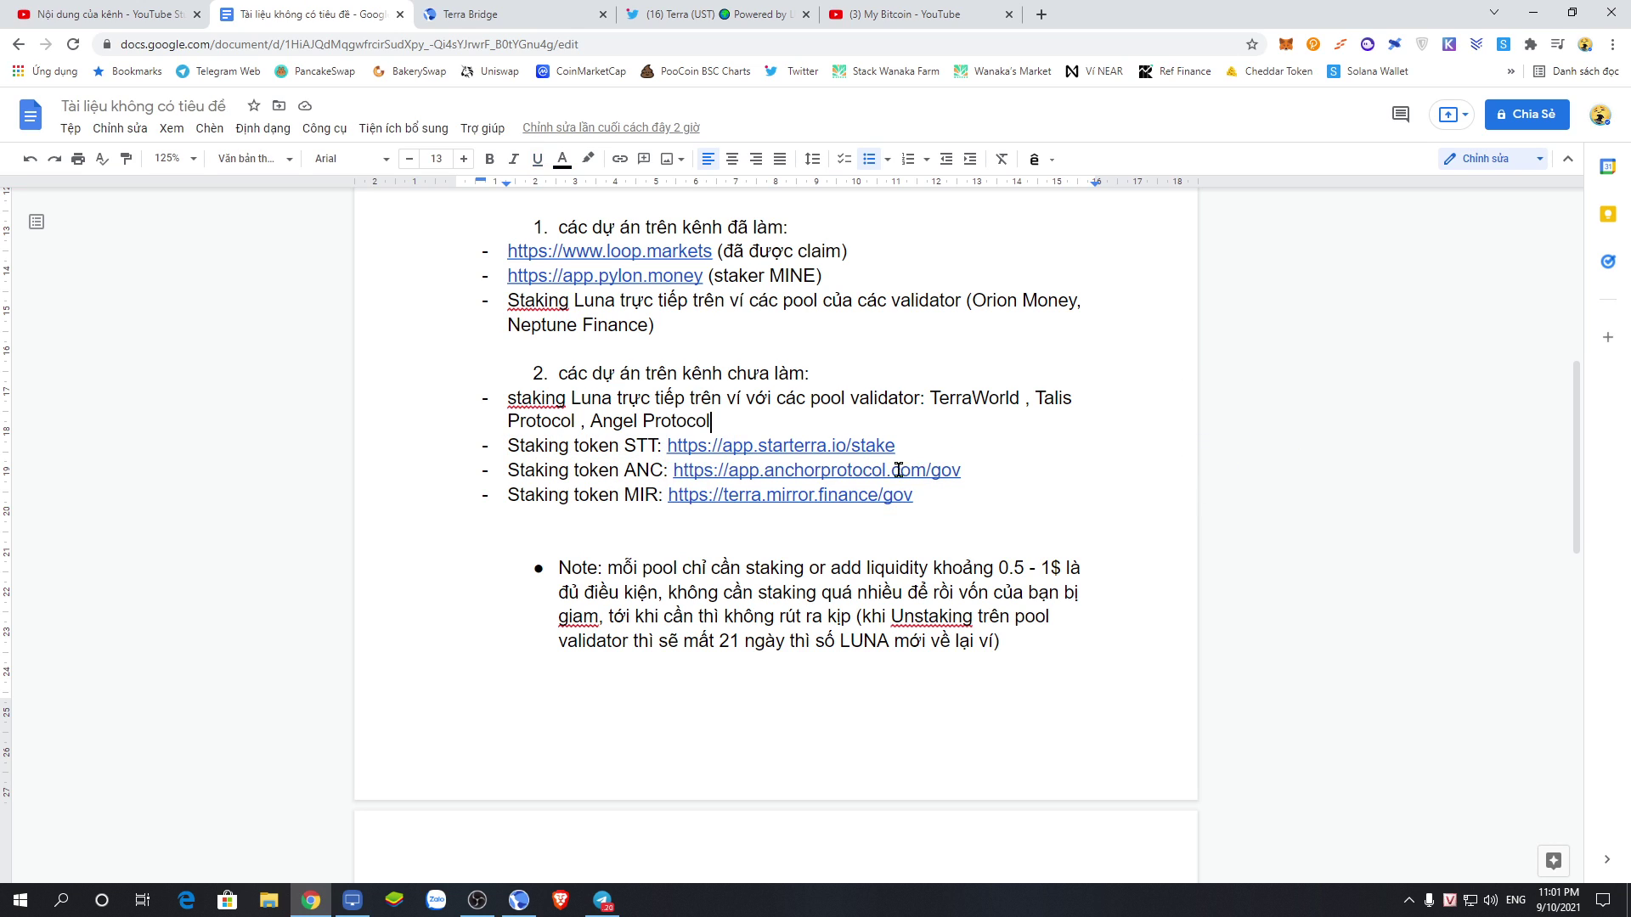
click(807, 446)
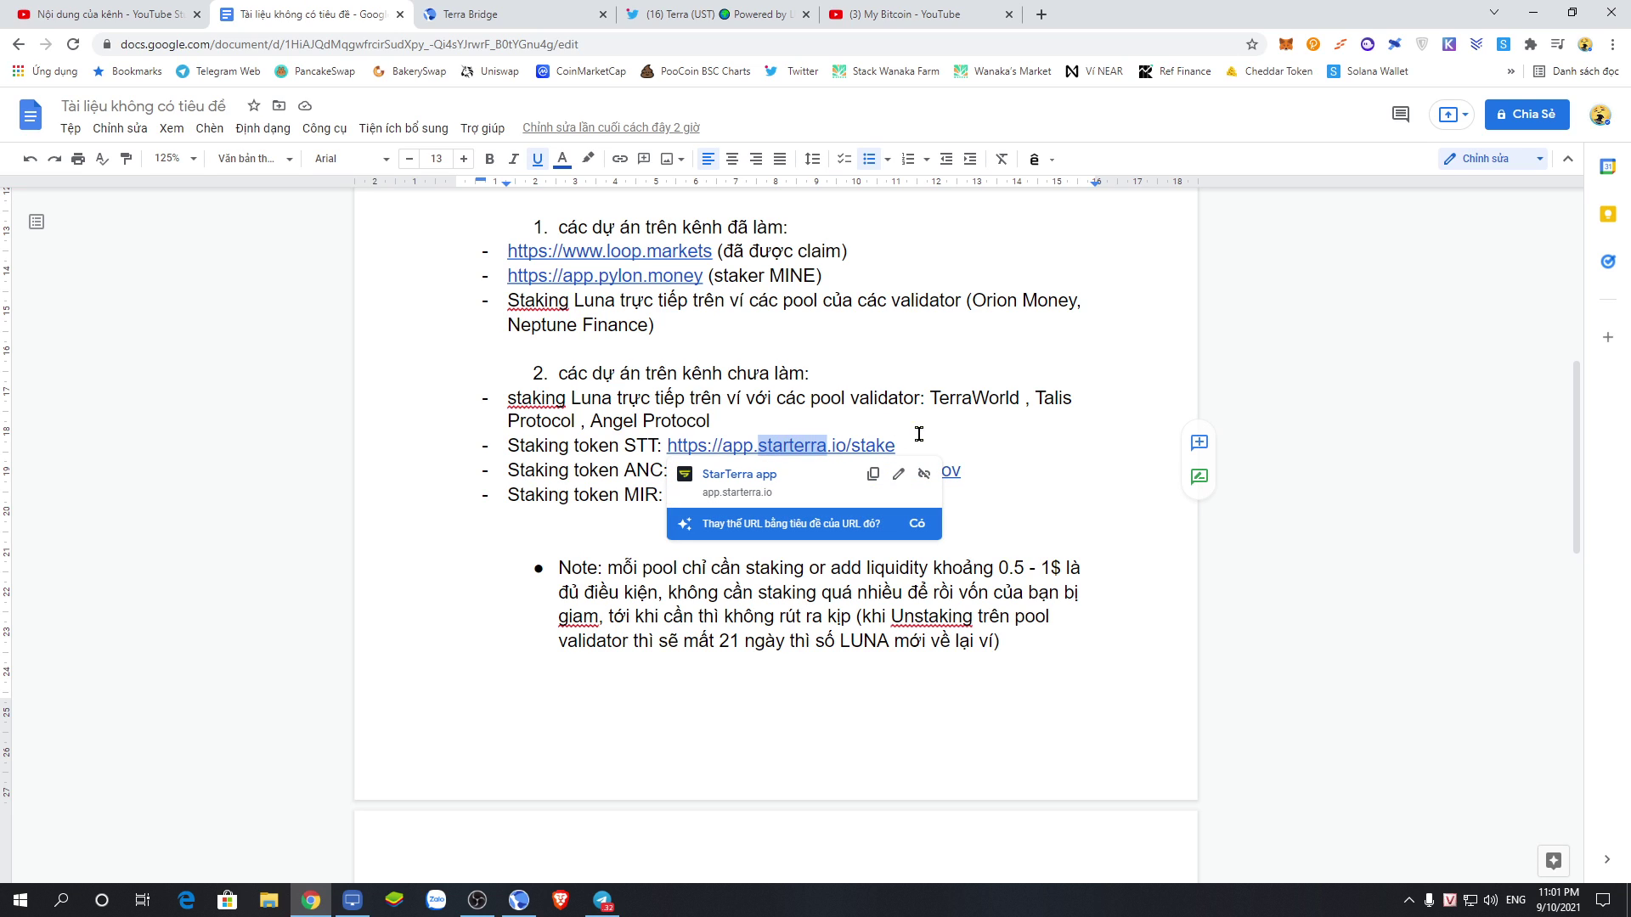
drag(901, 444, 666, 444)
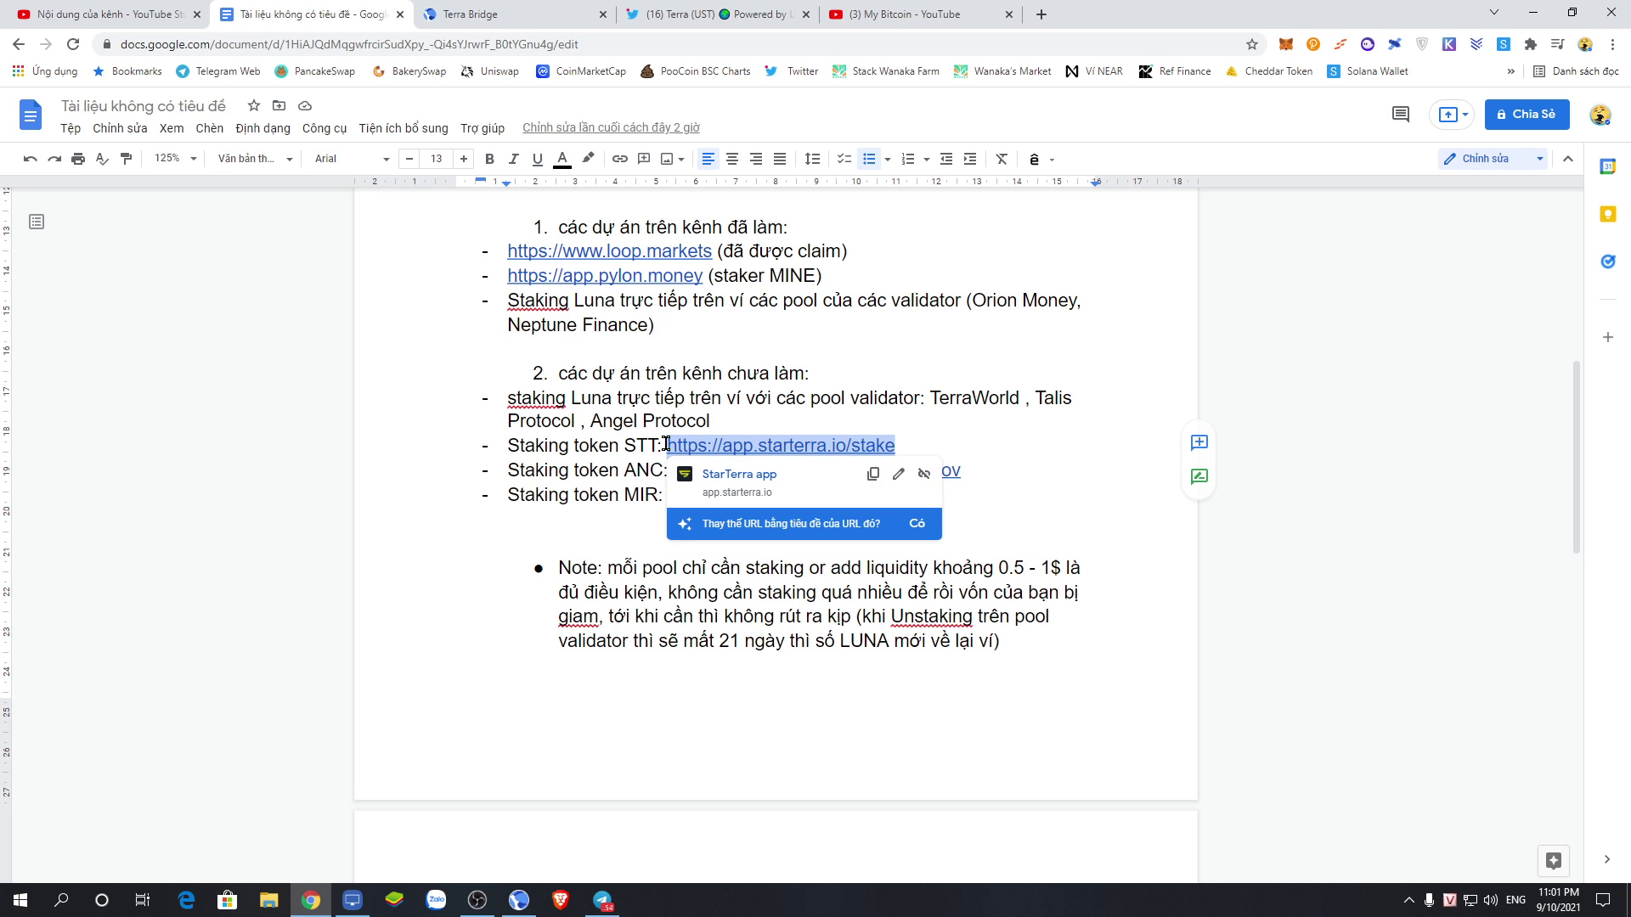
right_click(737, 446)
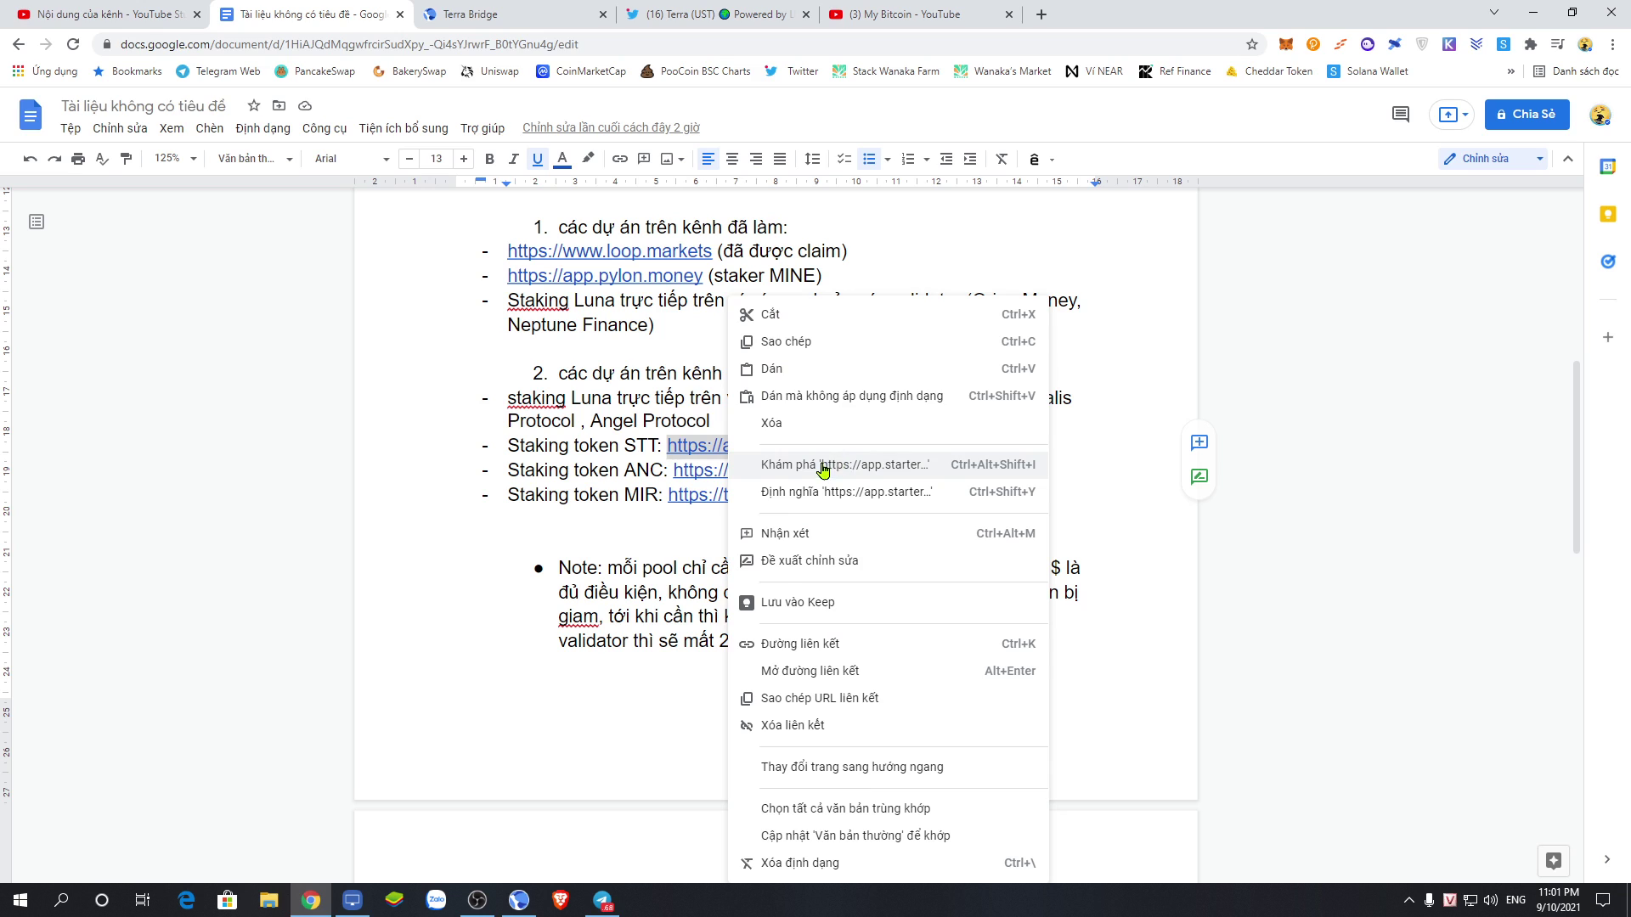
click(858, 334)
click(1042, 14)
right_click(930, 39)
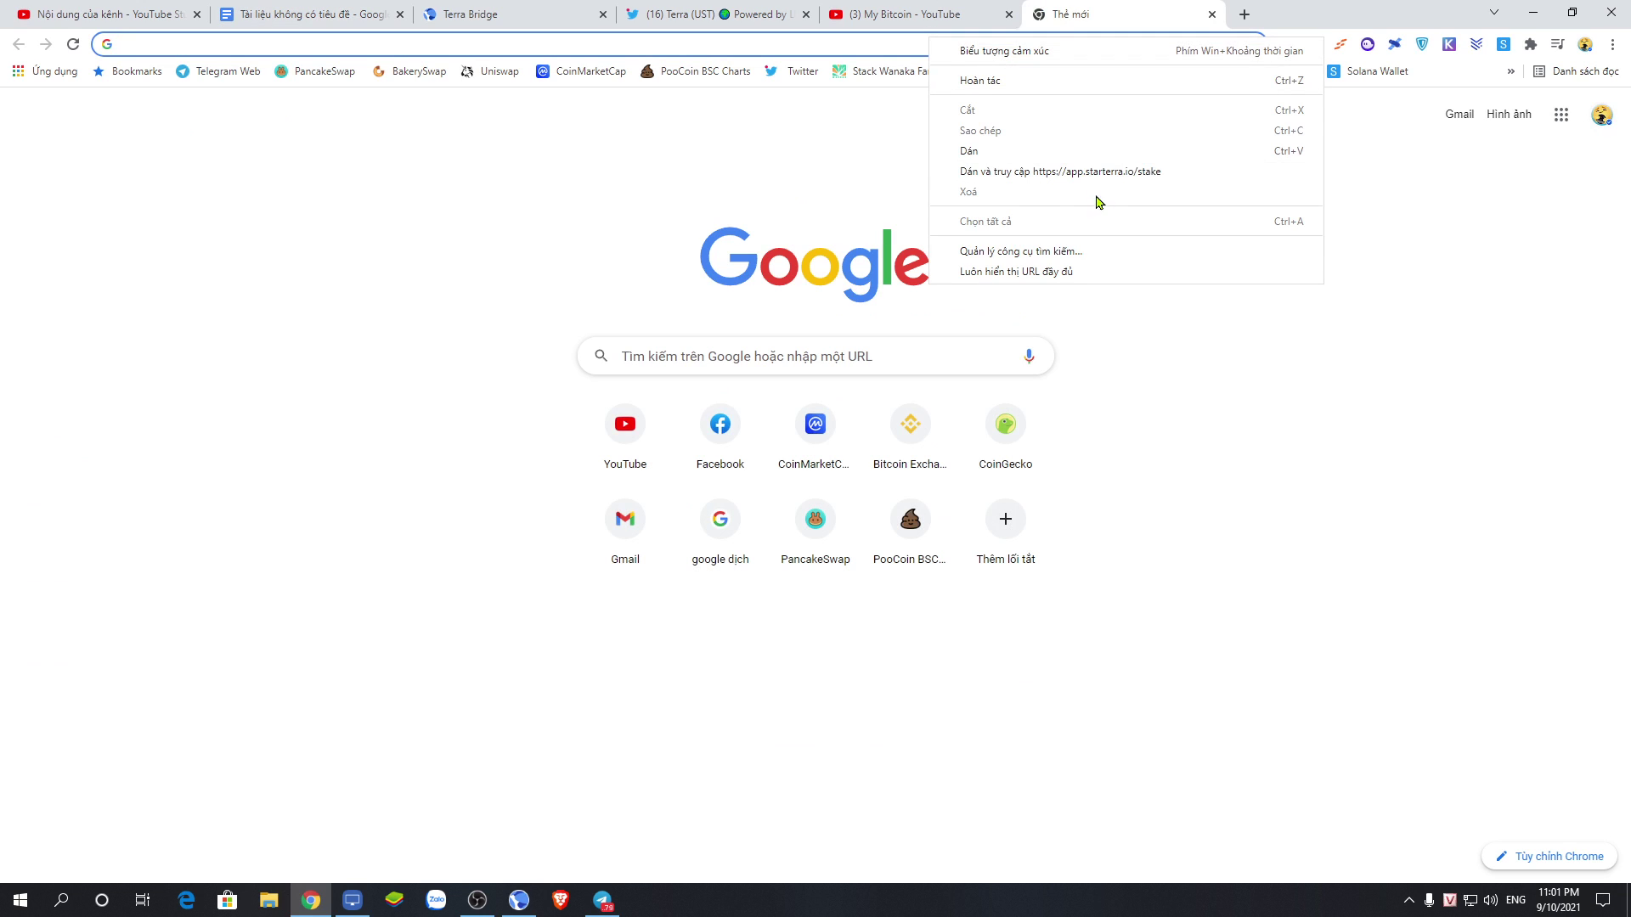
click(1040, 171)
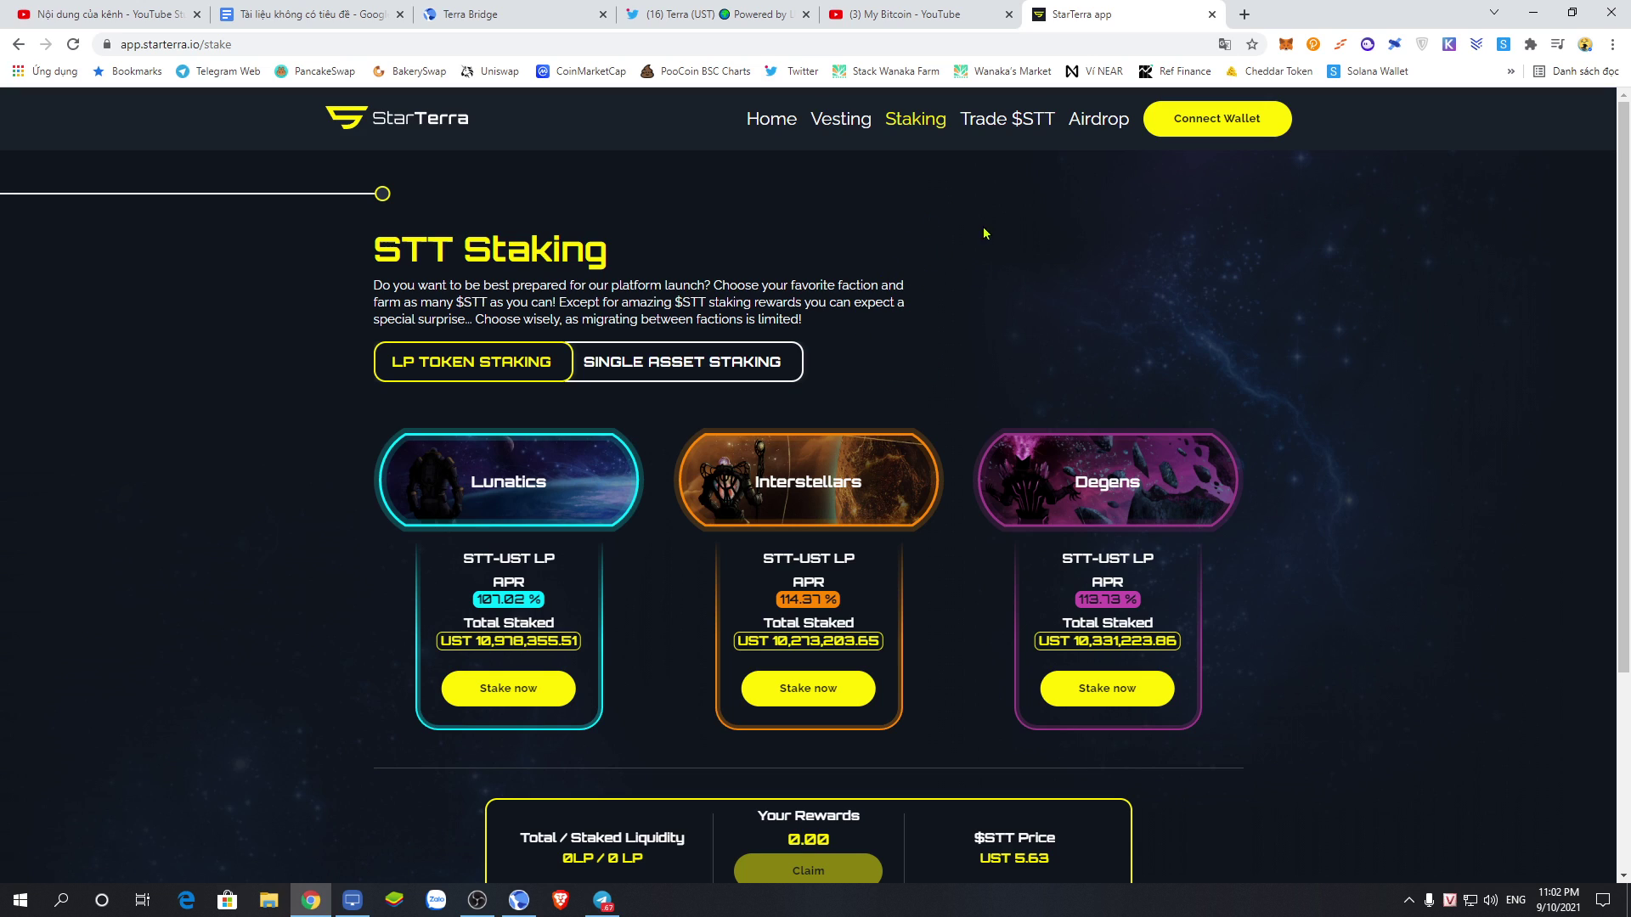
- Connect the wallet to StarTerra through Terra Station Extension and open the $STT trading page
click(1194, 132)
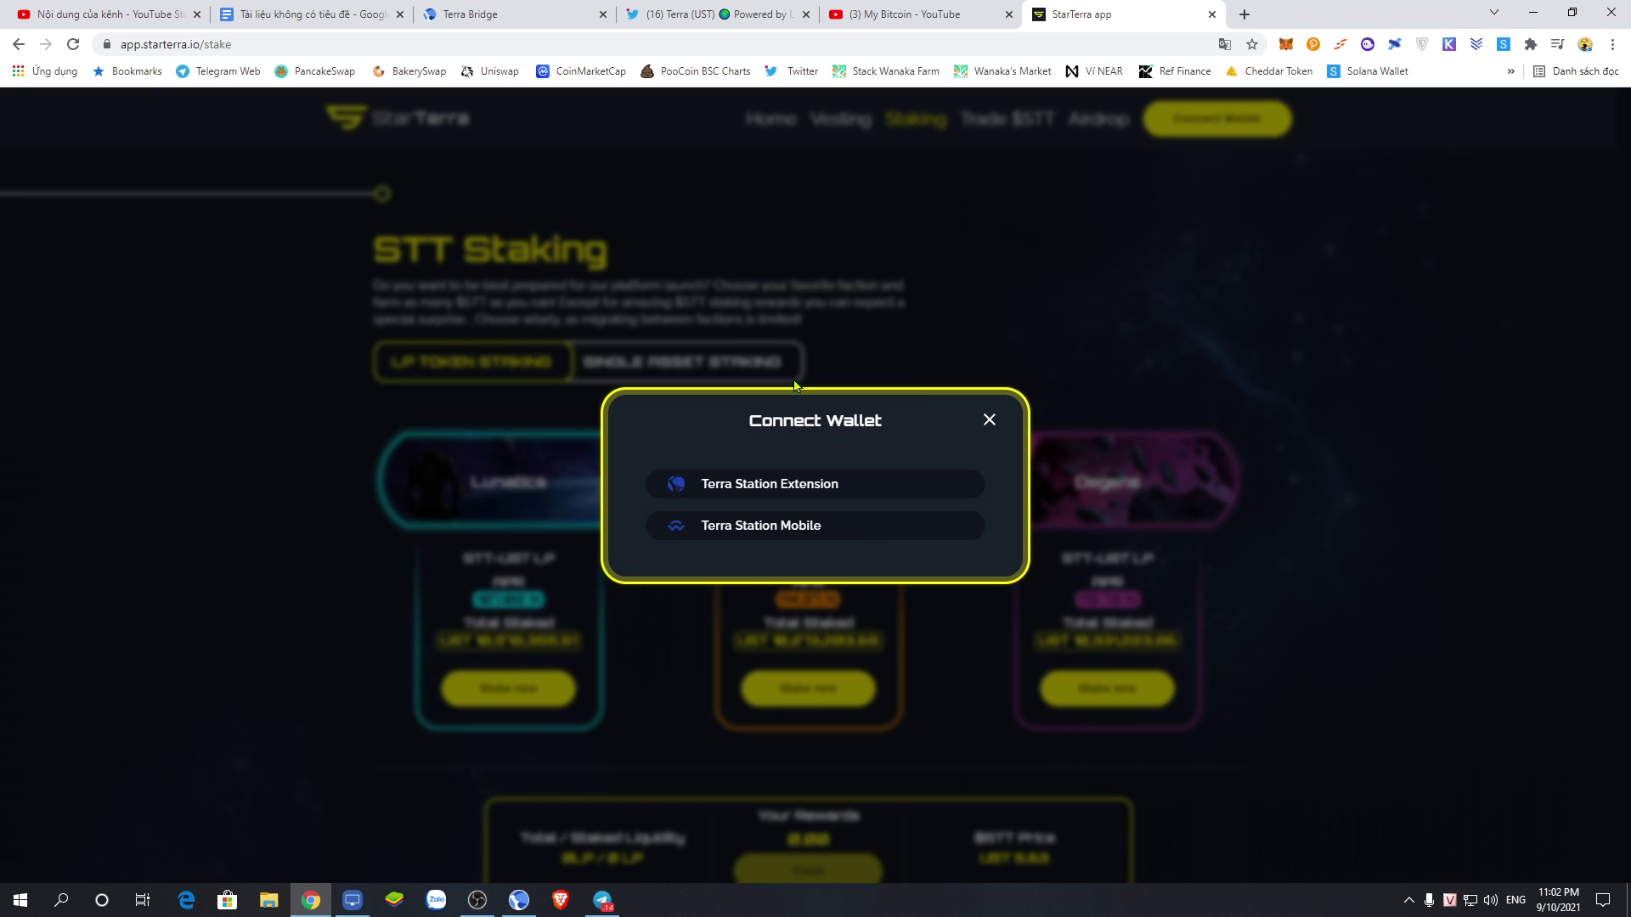
click(788, 486)
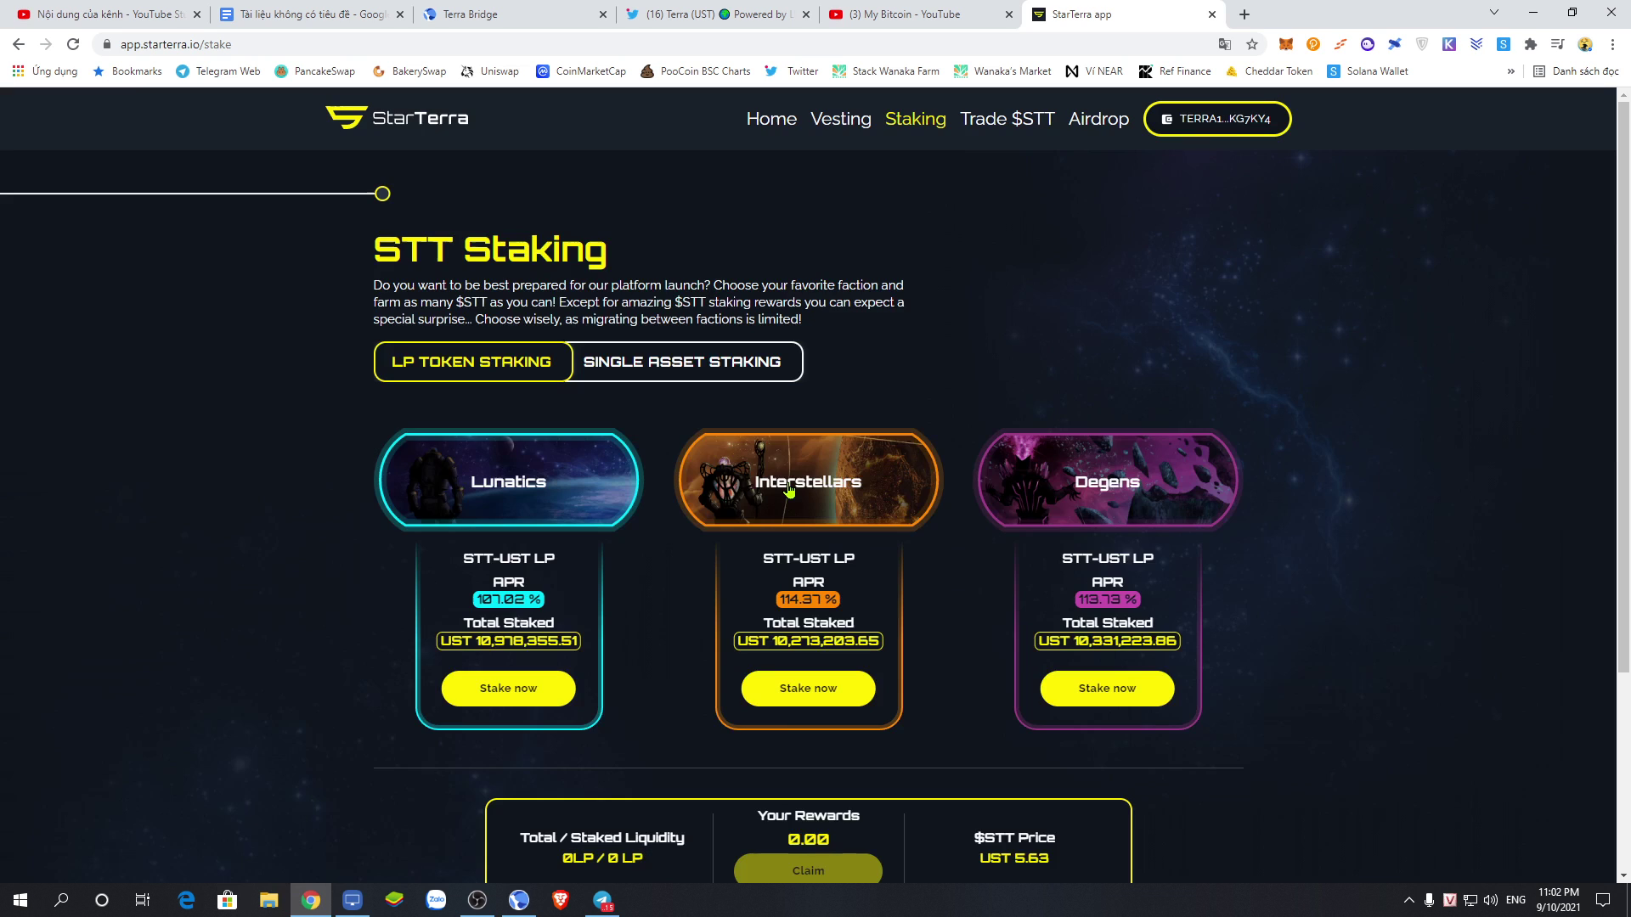
drag(1077, 119, 1158, 238)
click(1158, 238)
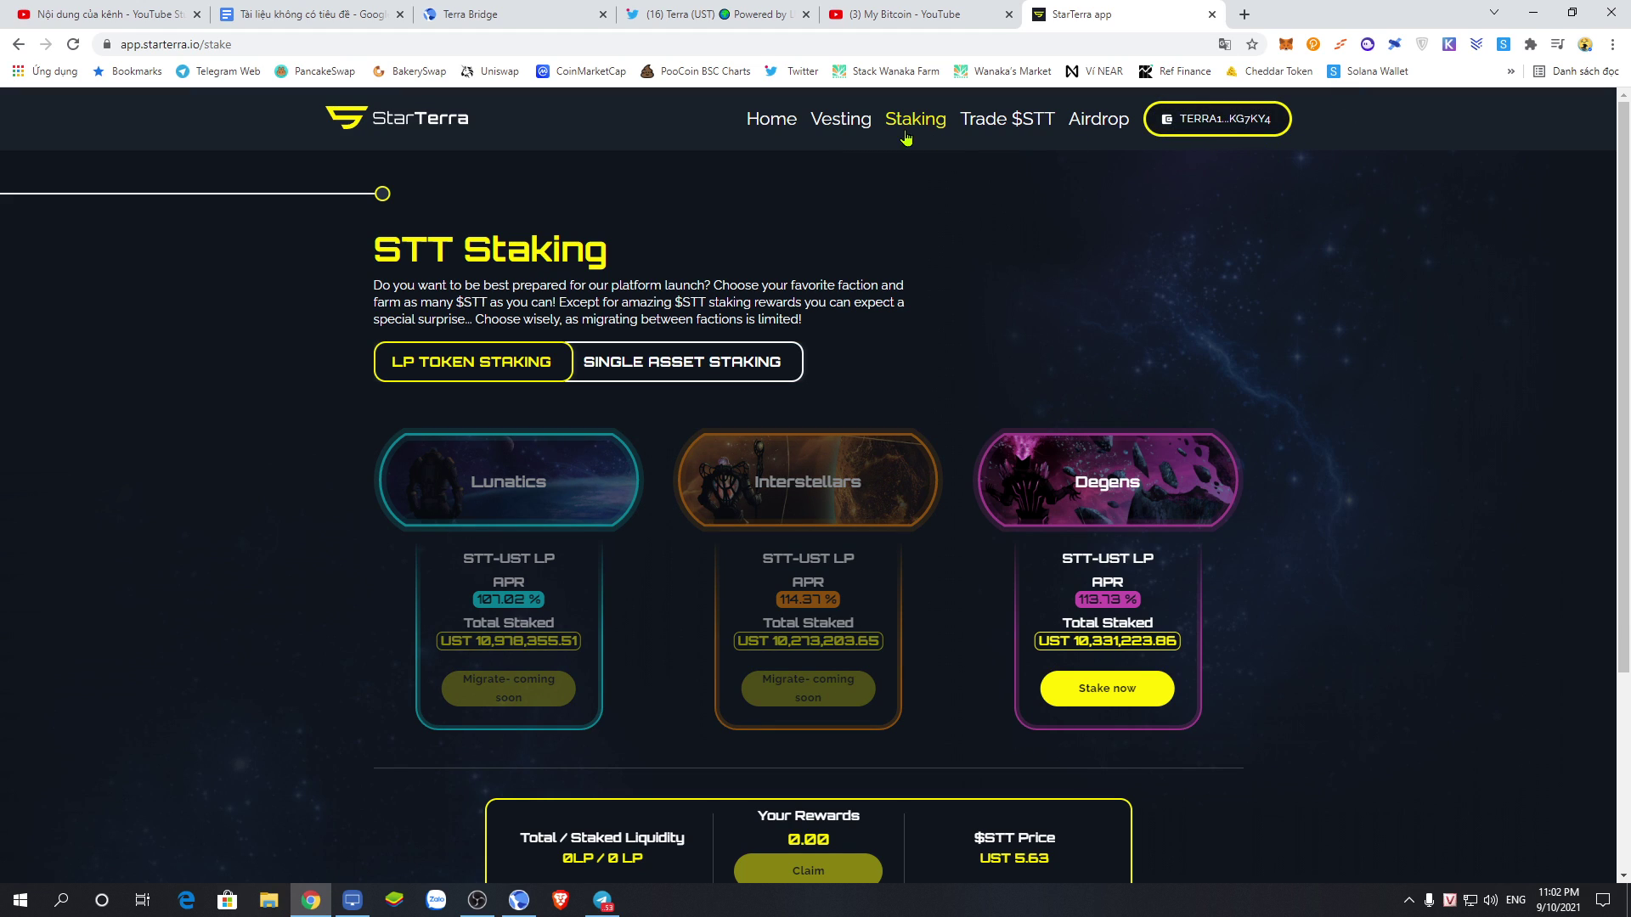
click(996, 126)
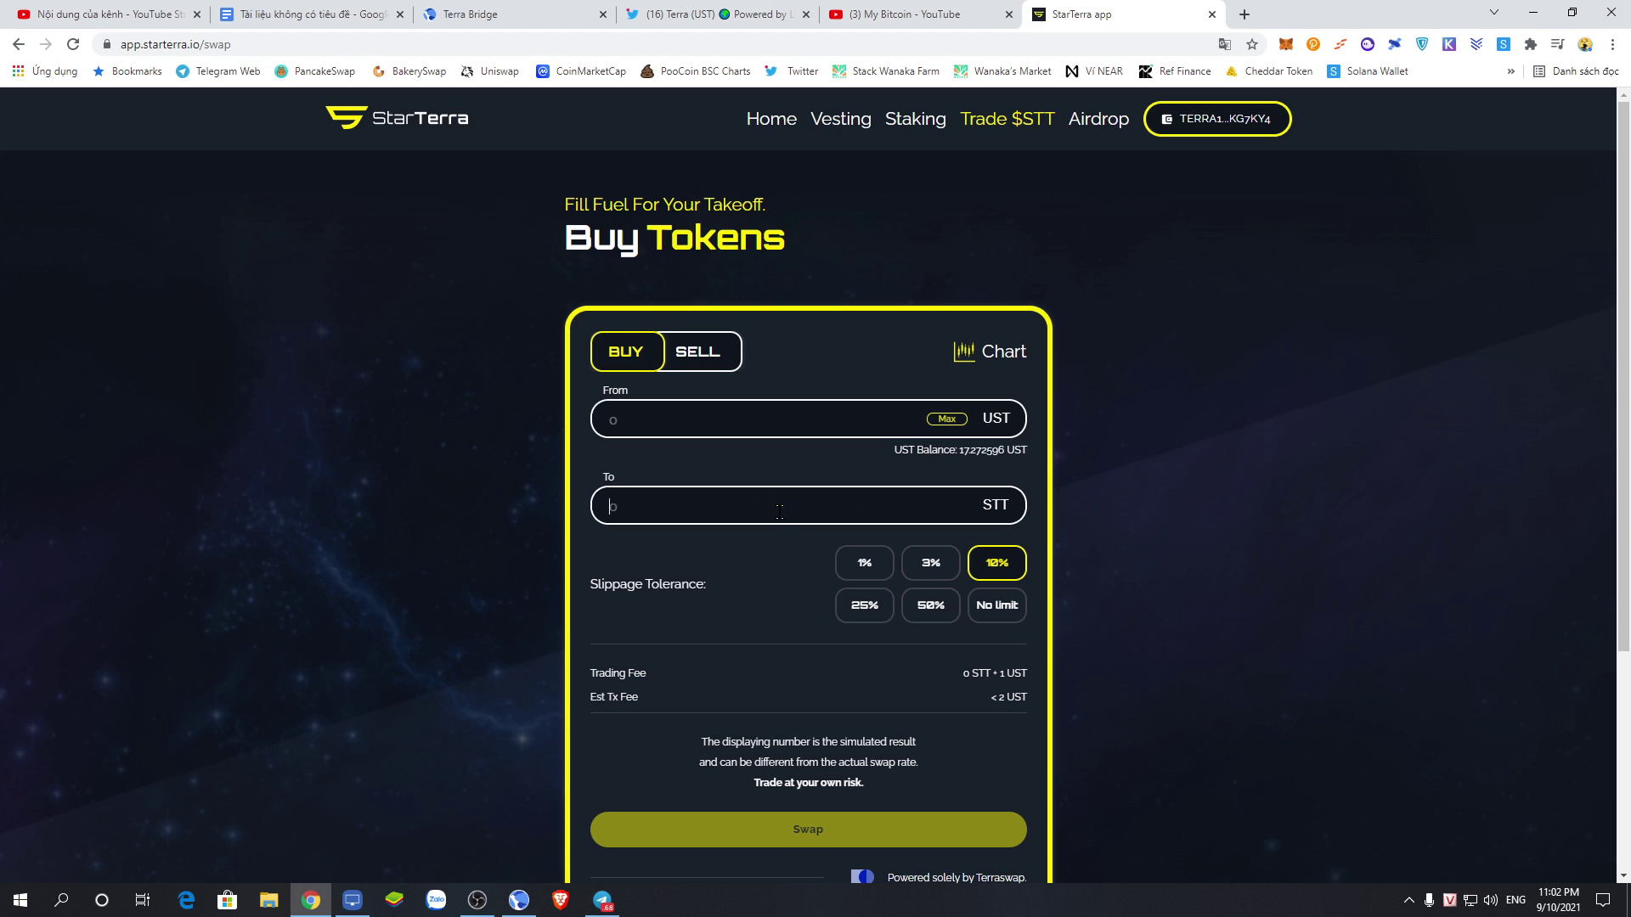
- Try amounts of 10 and 6 UST with 3% slippage tolerance in the STT purchase form
click(865, 561)
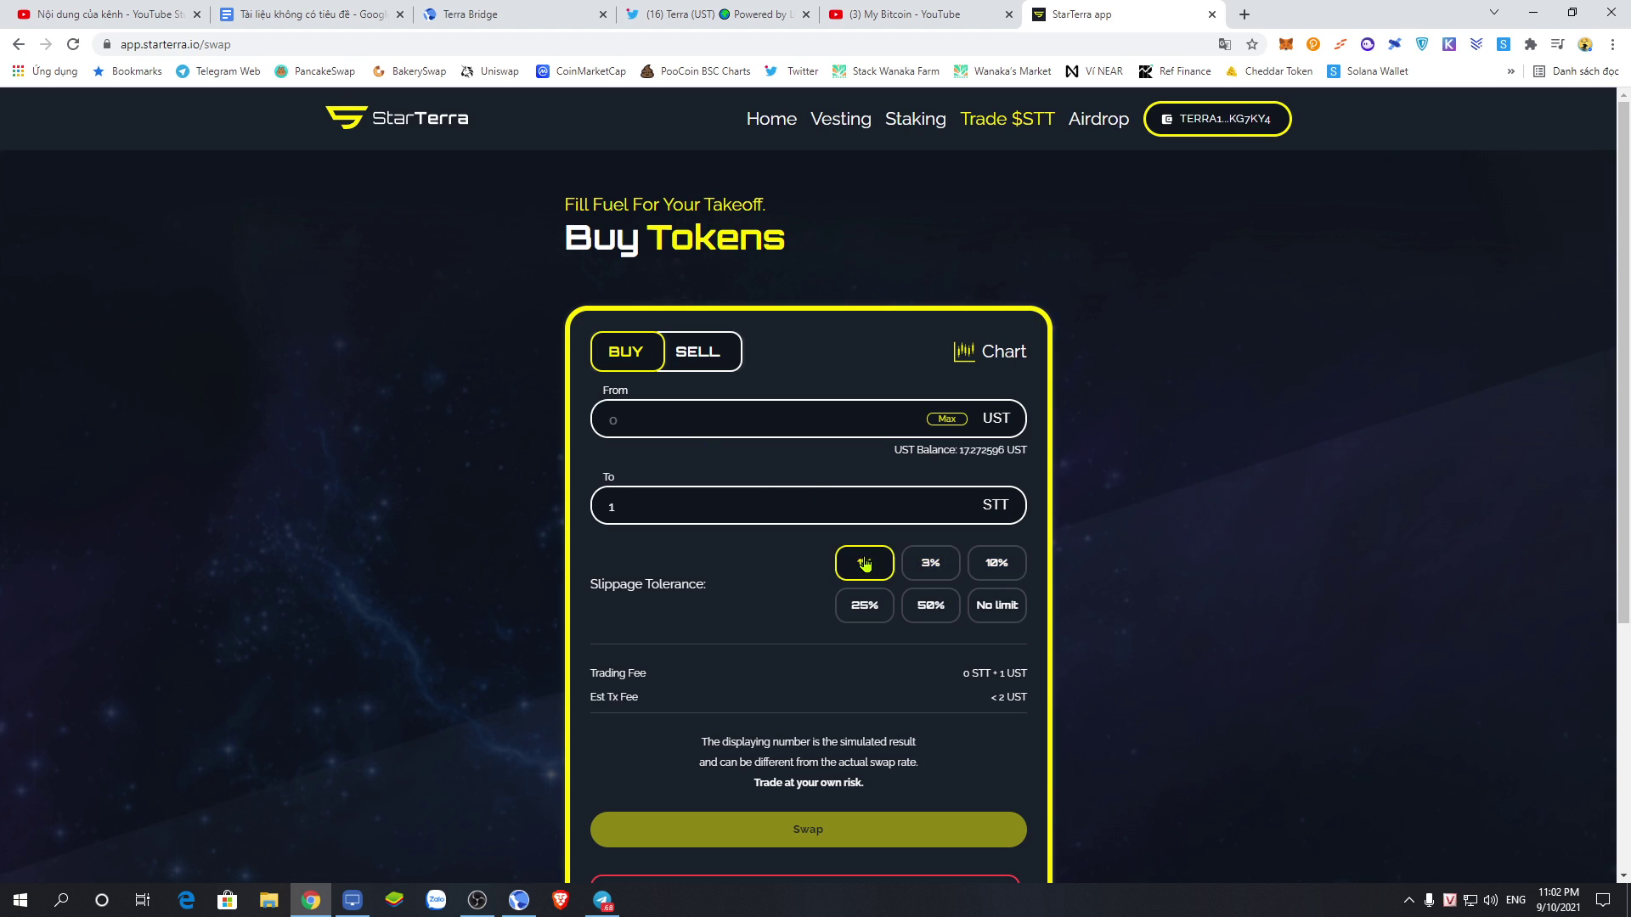
click(930, 562)
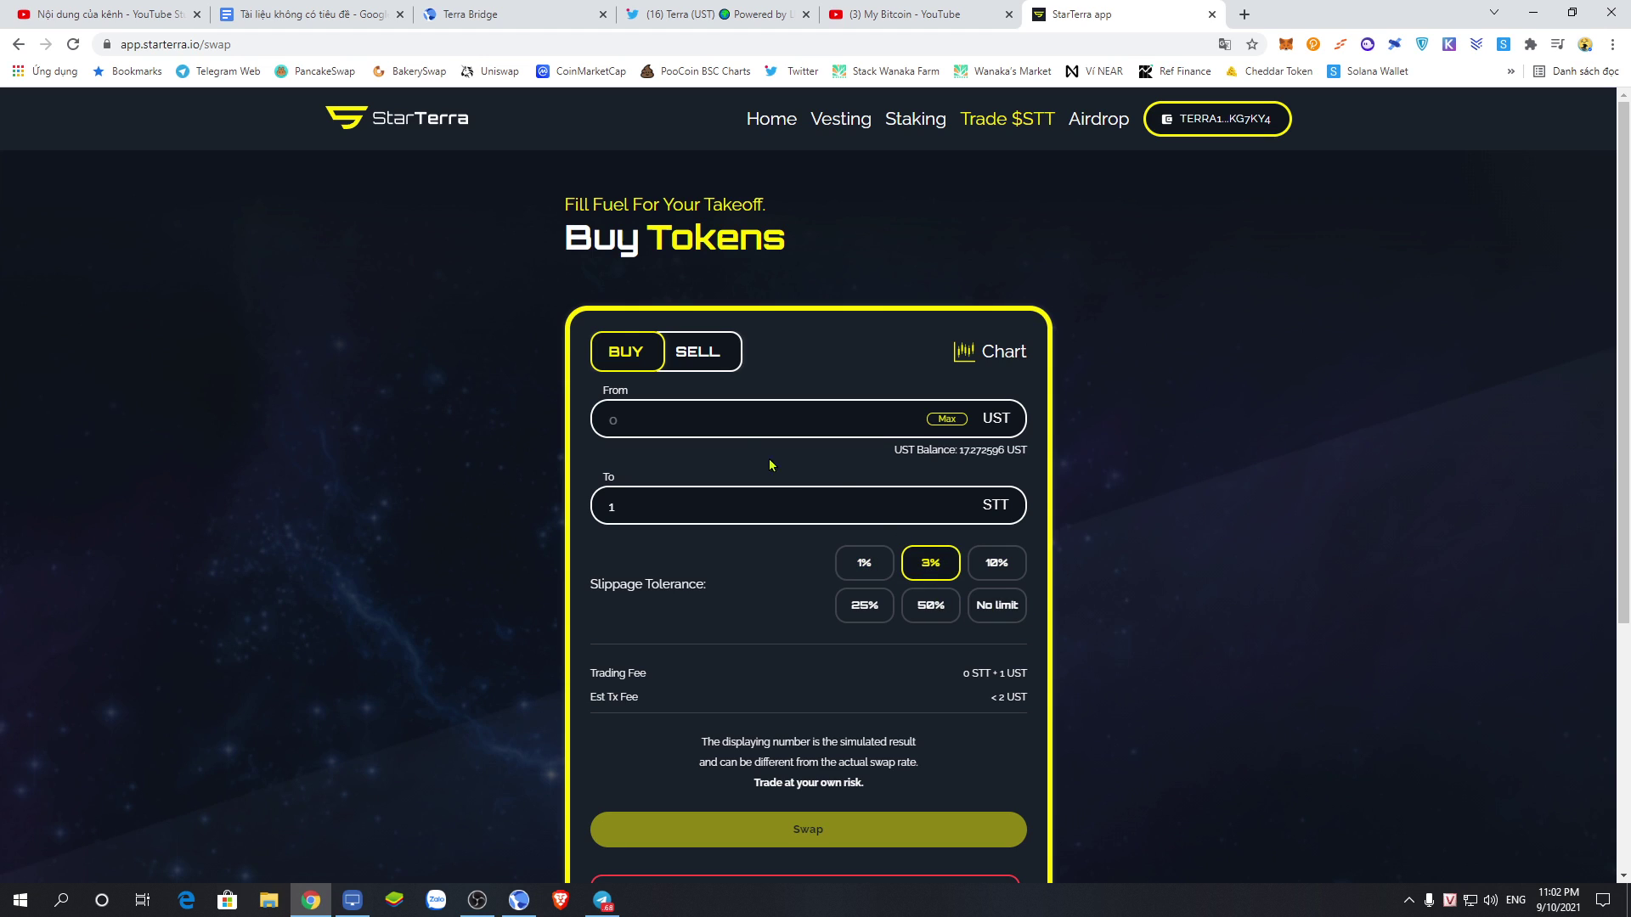
click(685, 411)
text(10)
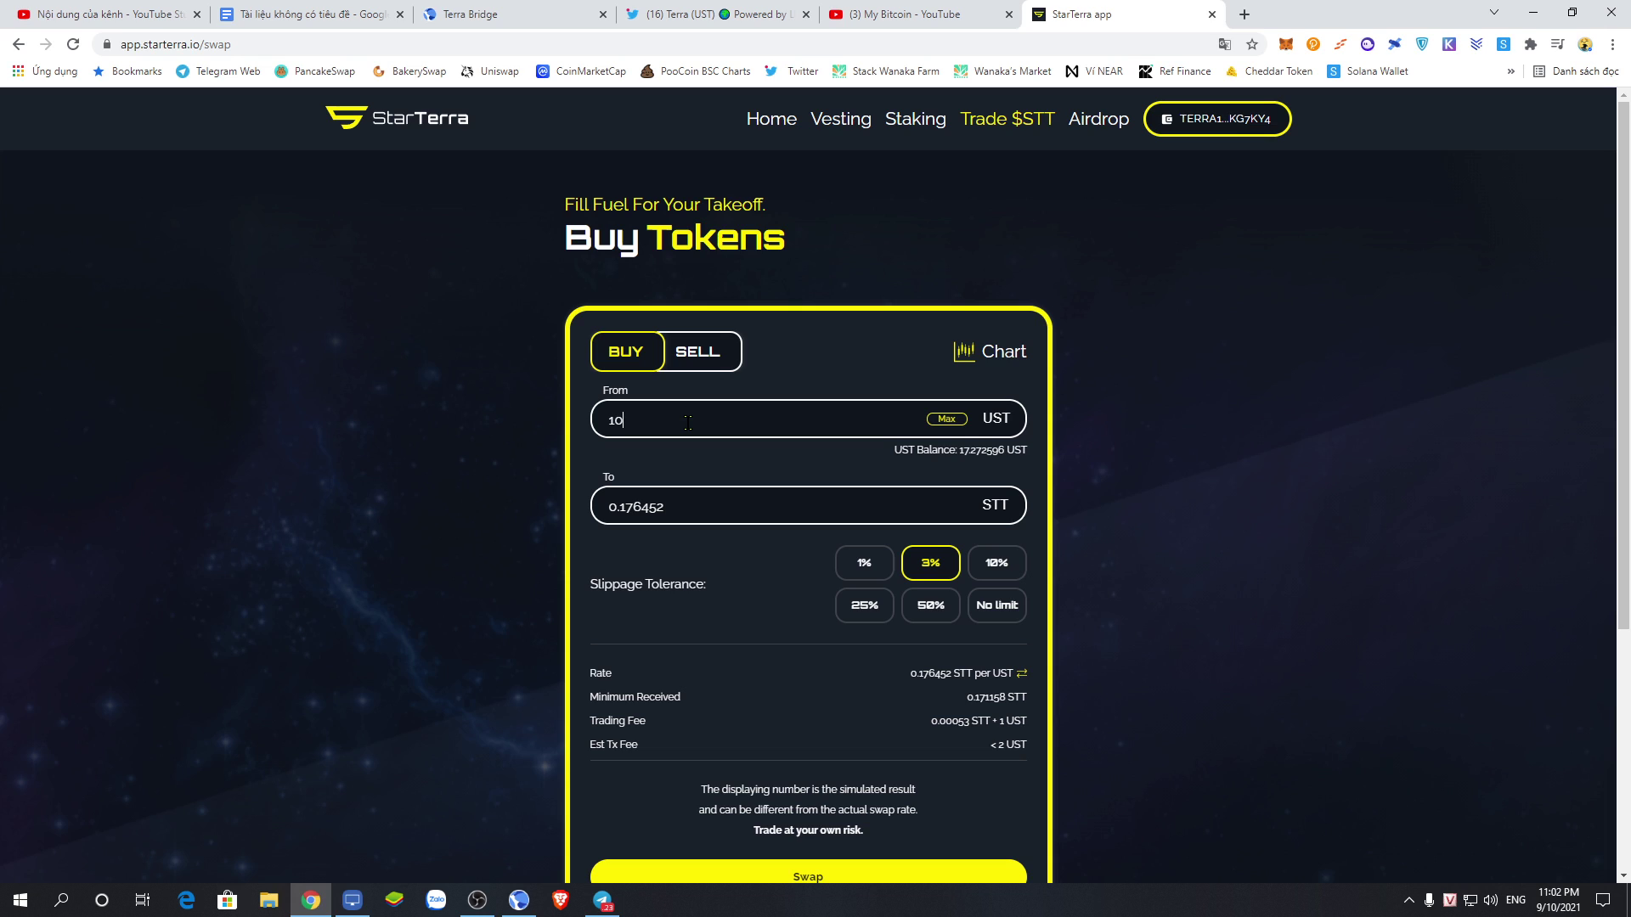
key(BackSpace)
key(BackSpace)
text(6)
drag(714, 506, 559, 521)
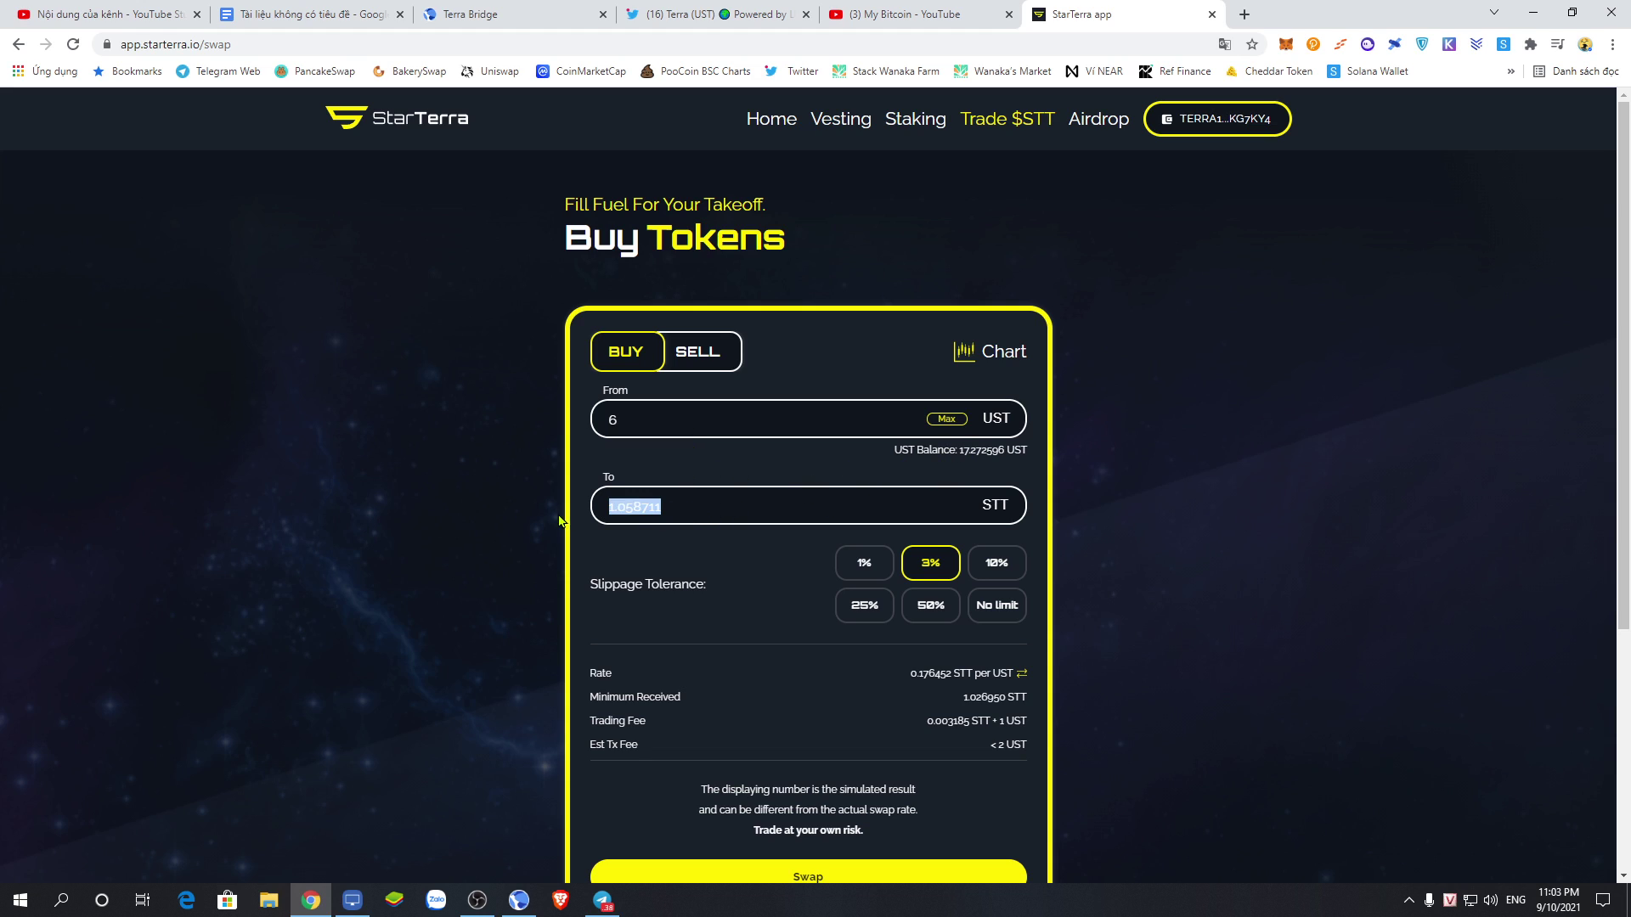
- Set the STT purchase to 1 UST with a 1% slippage tolerance
double_click(660, 419)
key(BackSpace)
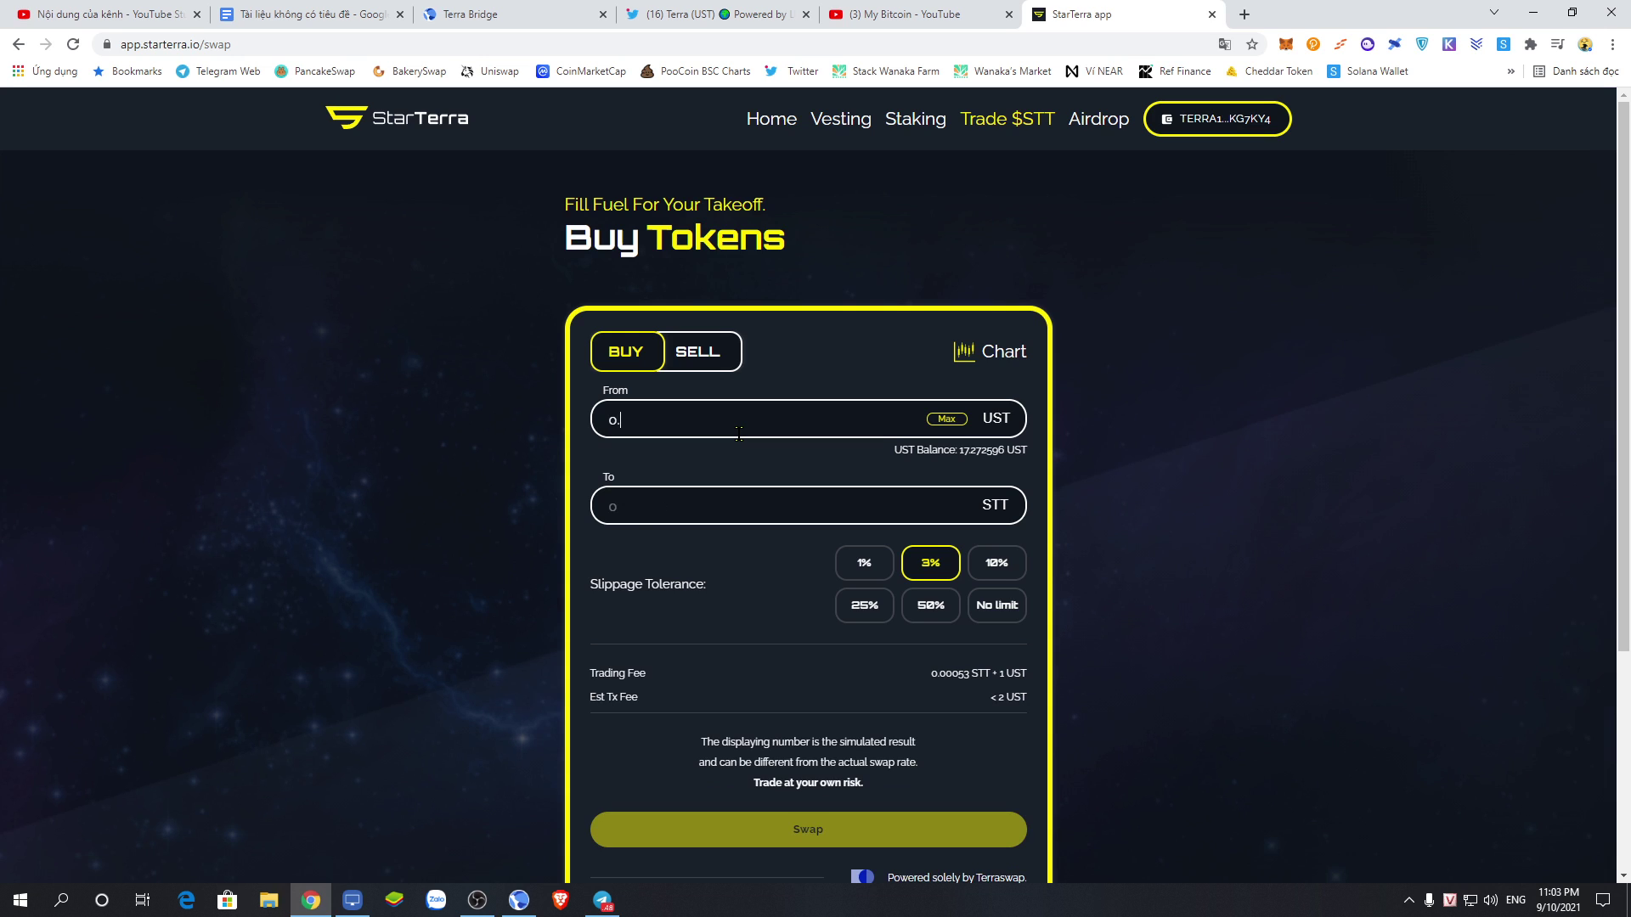
double_click(641, 420)
text(1)
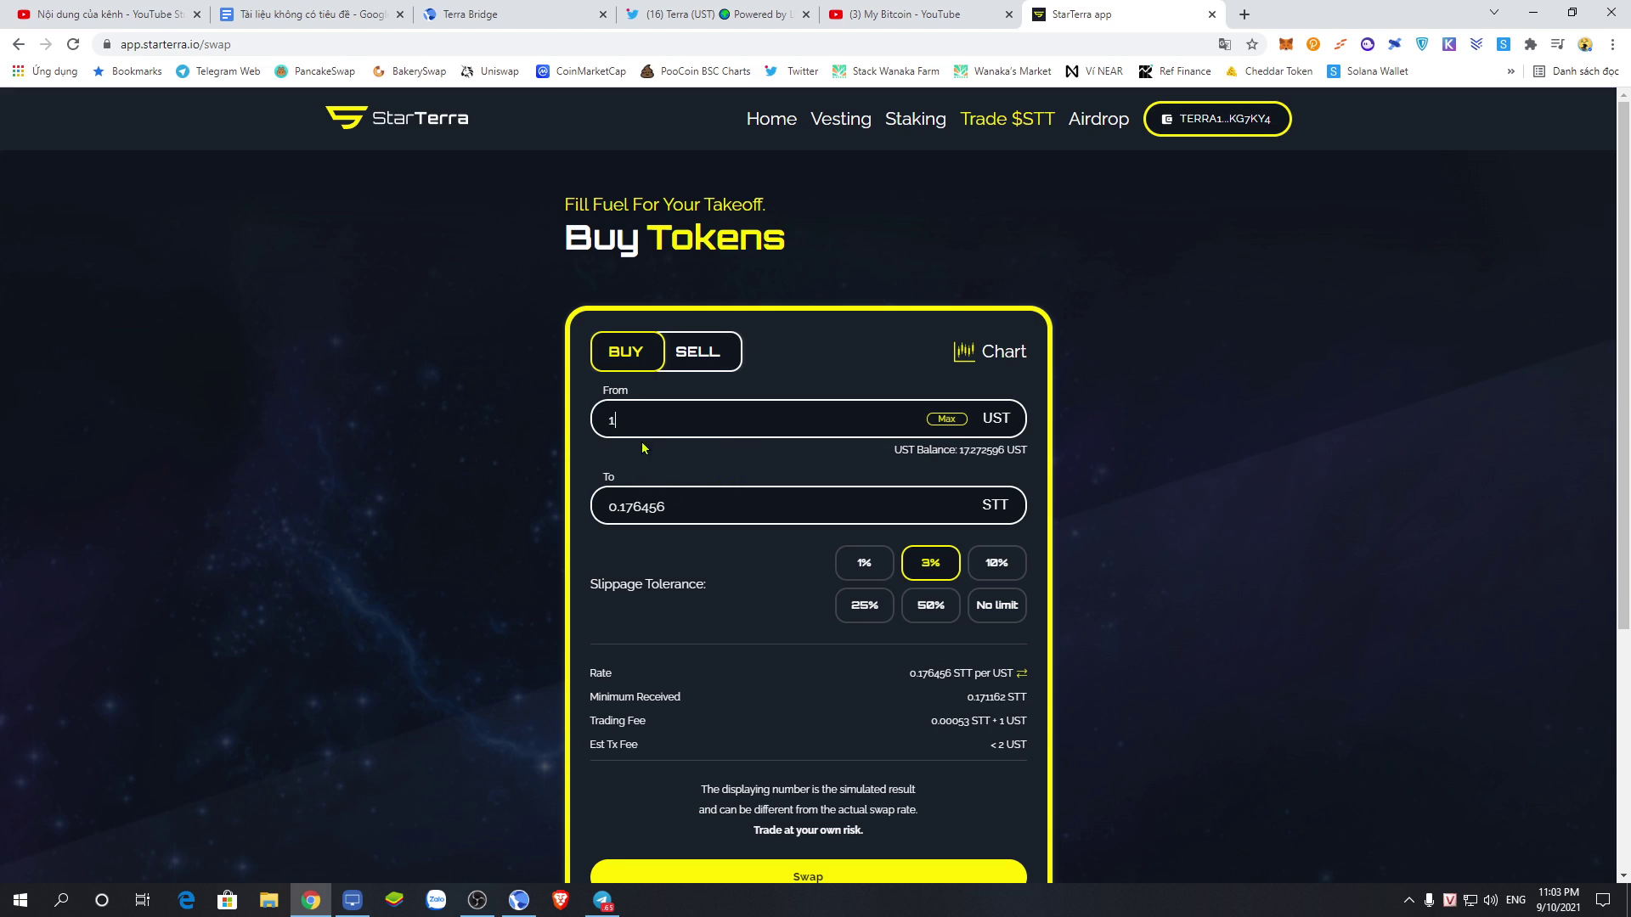
click(865, 564)
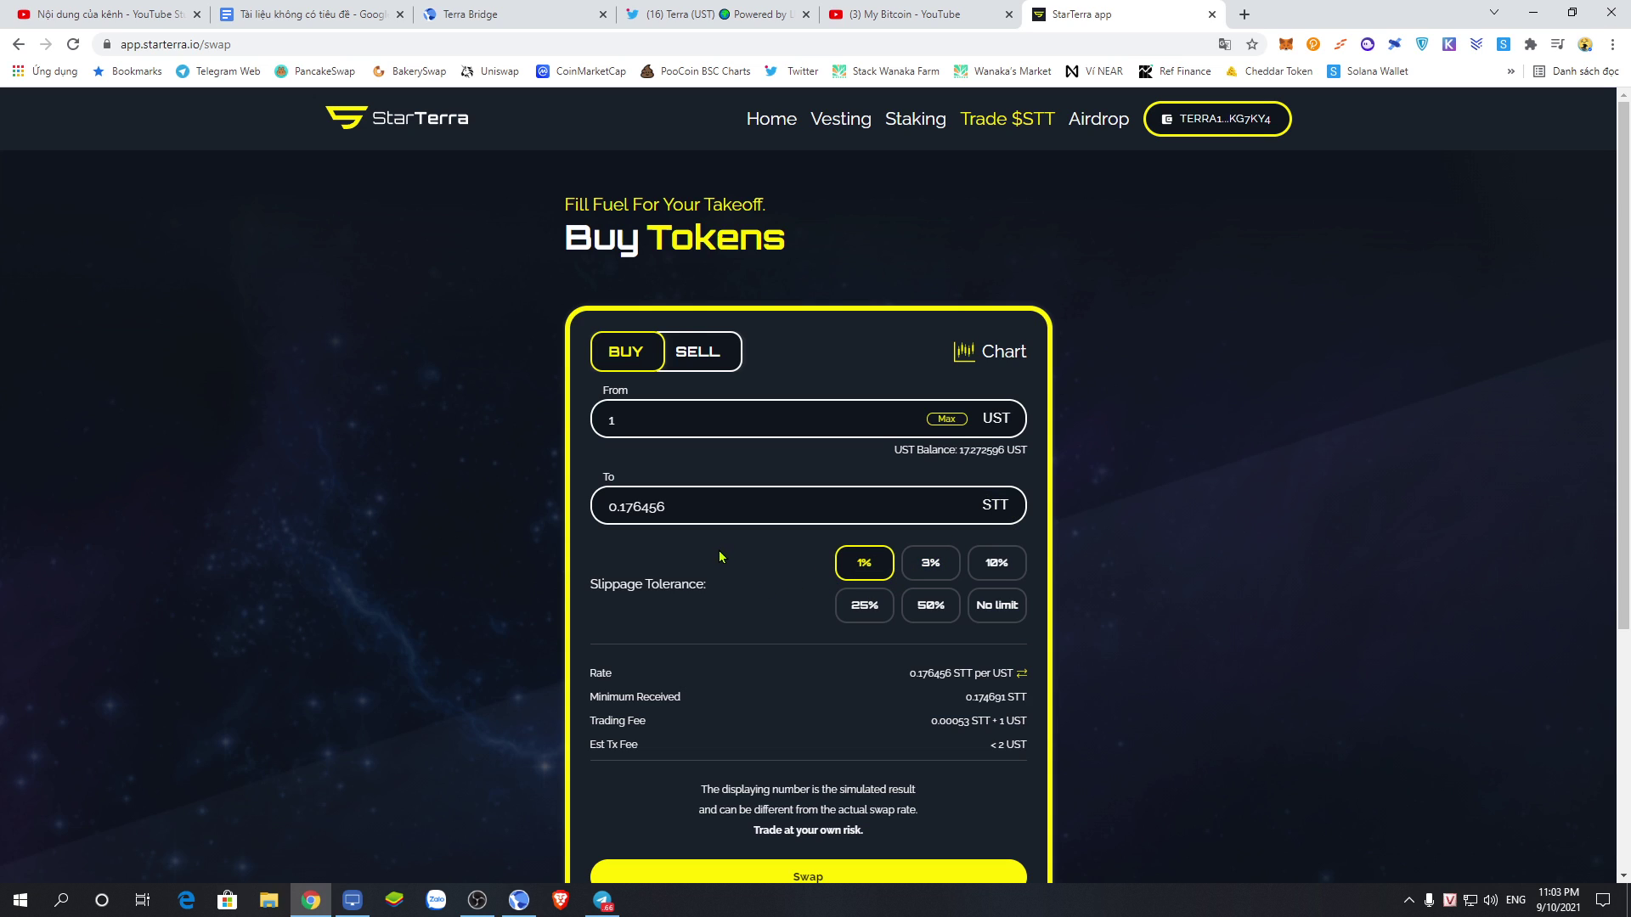
- Swap the UST for STT, accepting the disclaimer and confirming the transaction with the Terra Station wallet password
scroll(721, 556, down, 3)
scroll(723, 561, up, 1)
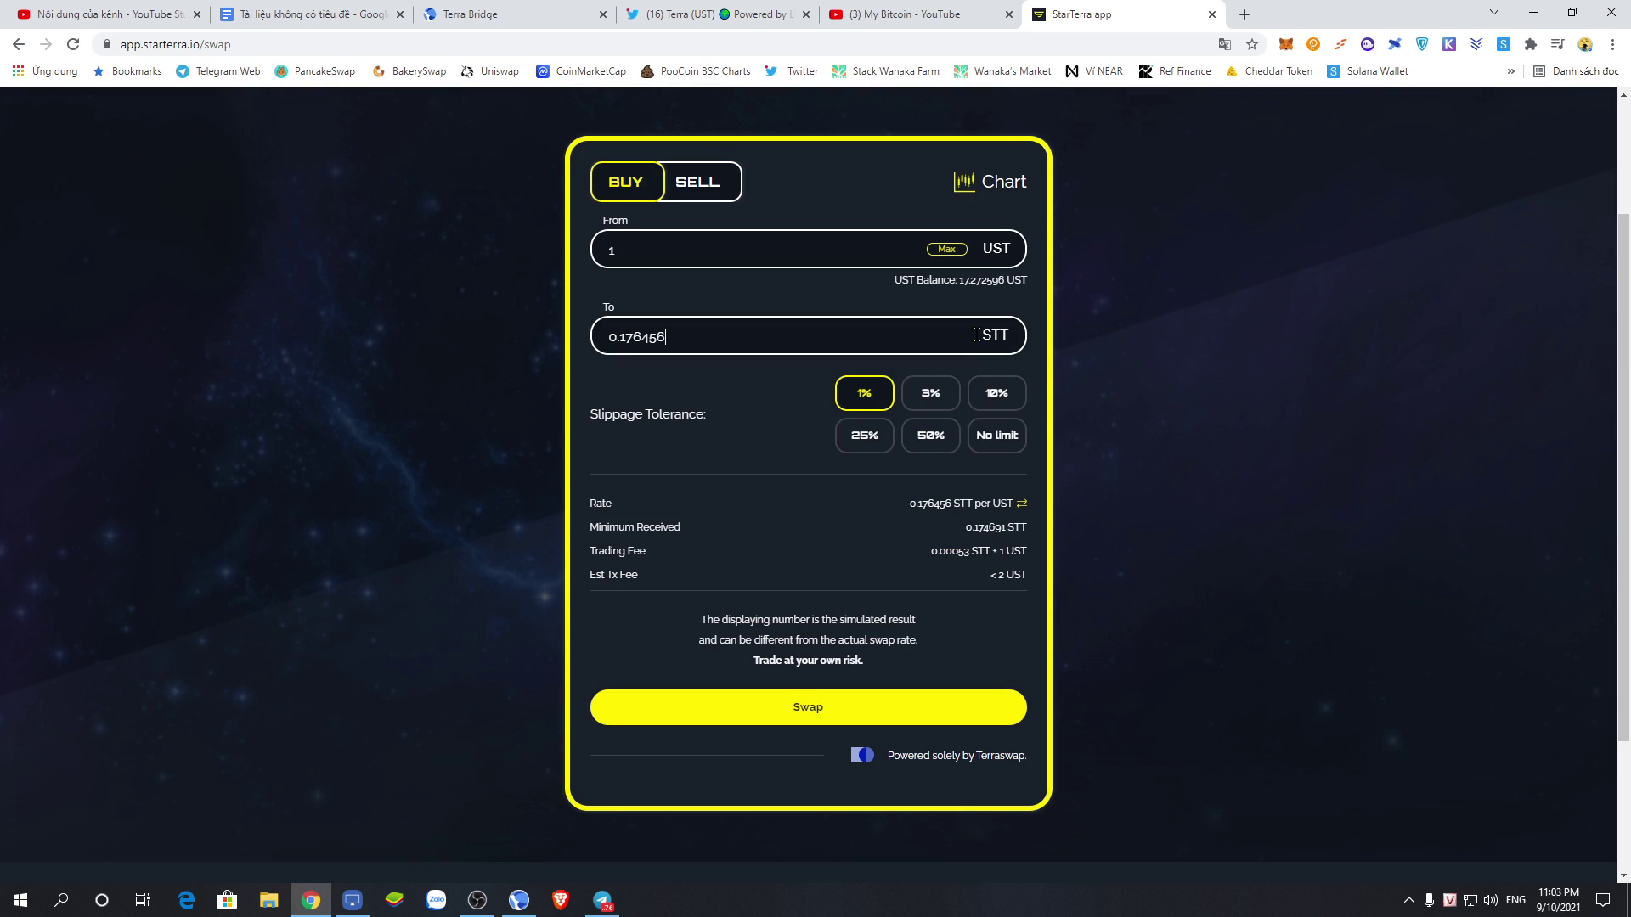
click(799, 708)
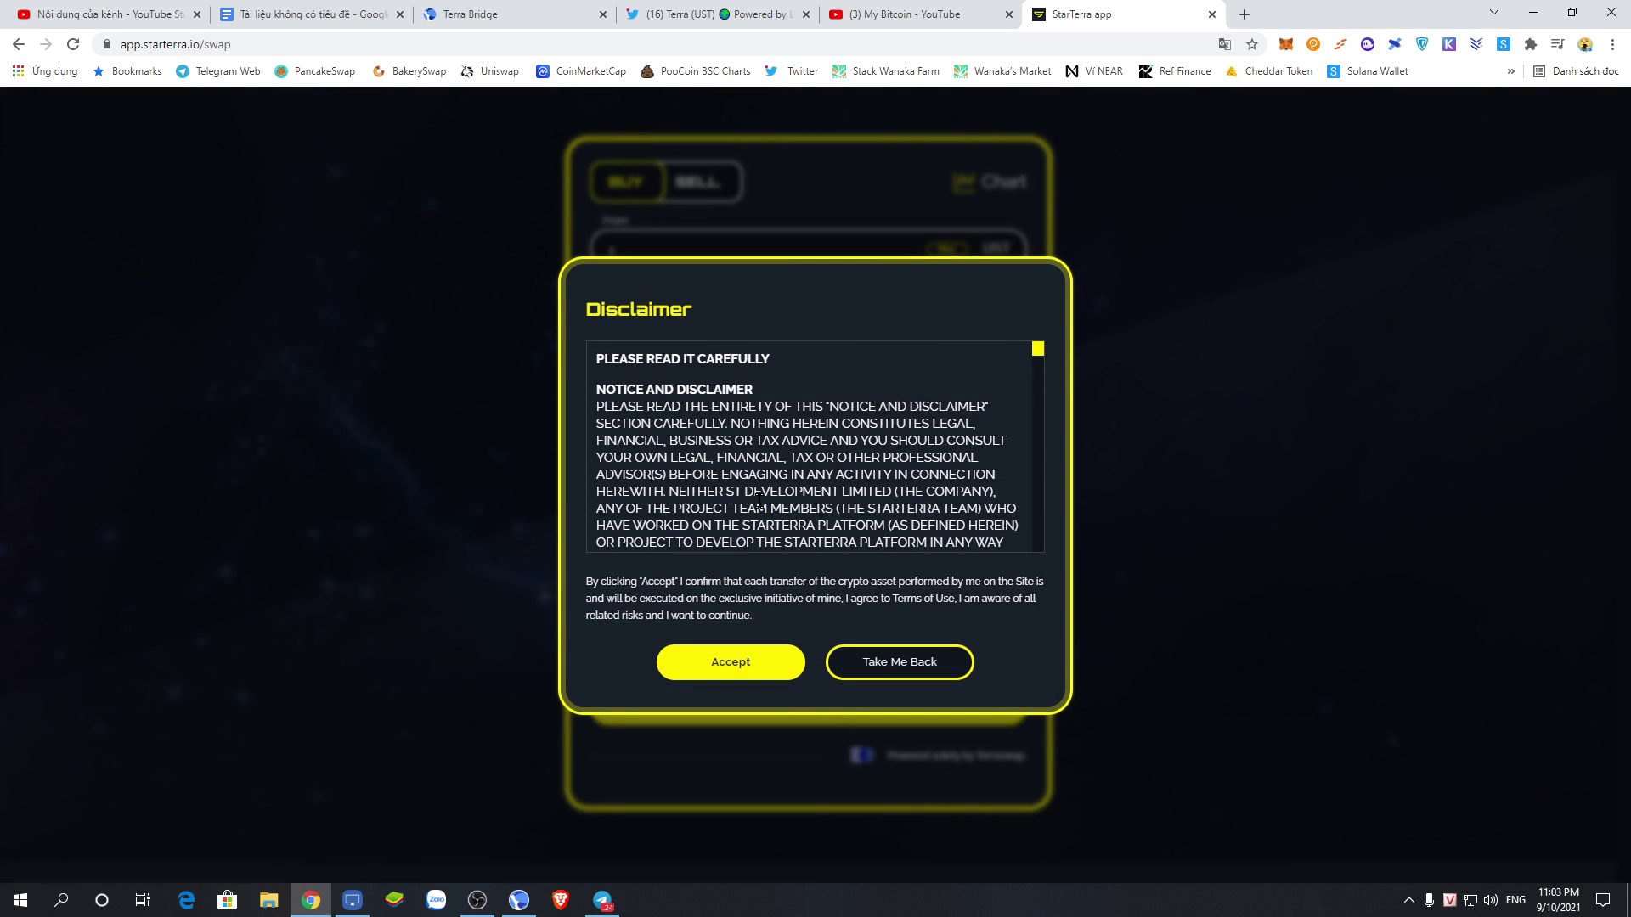
click(741, 663)
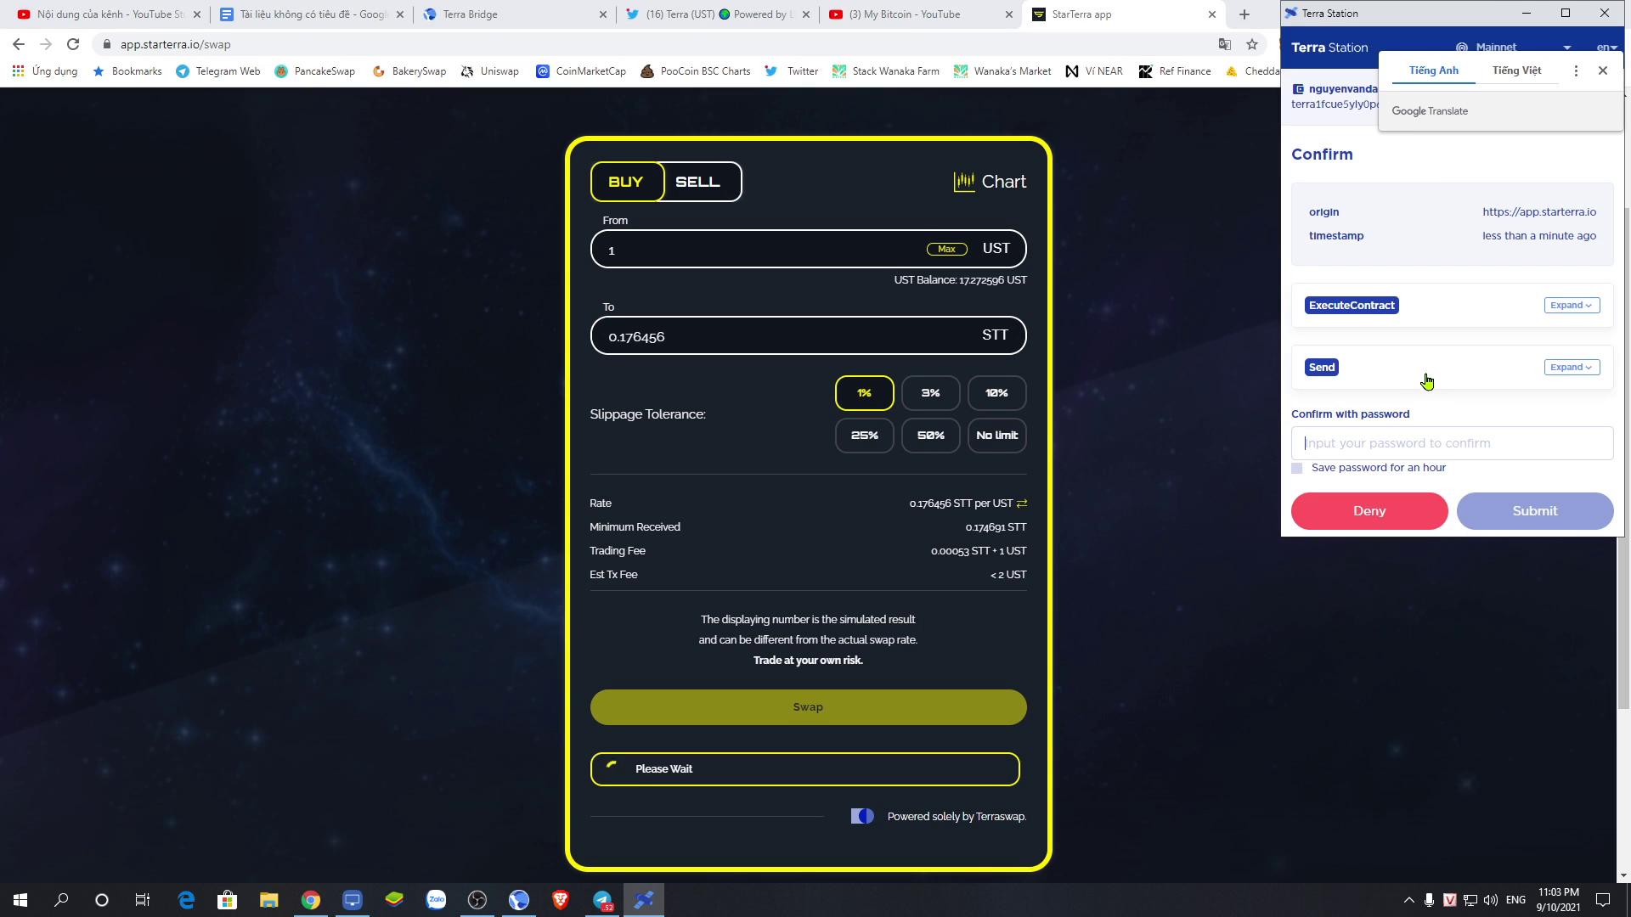
scroll(1406, 369, down, 1)
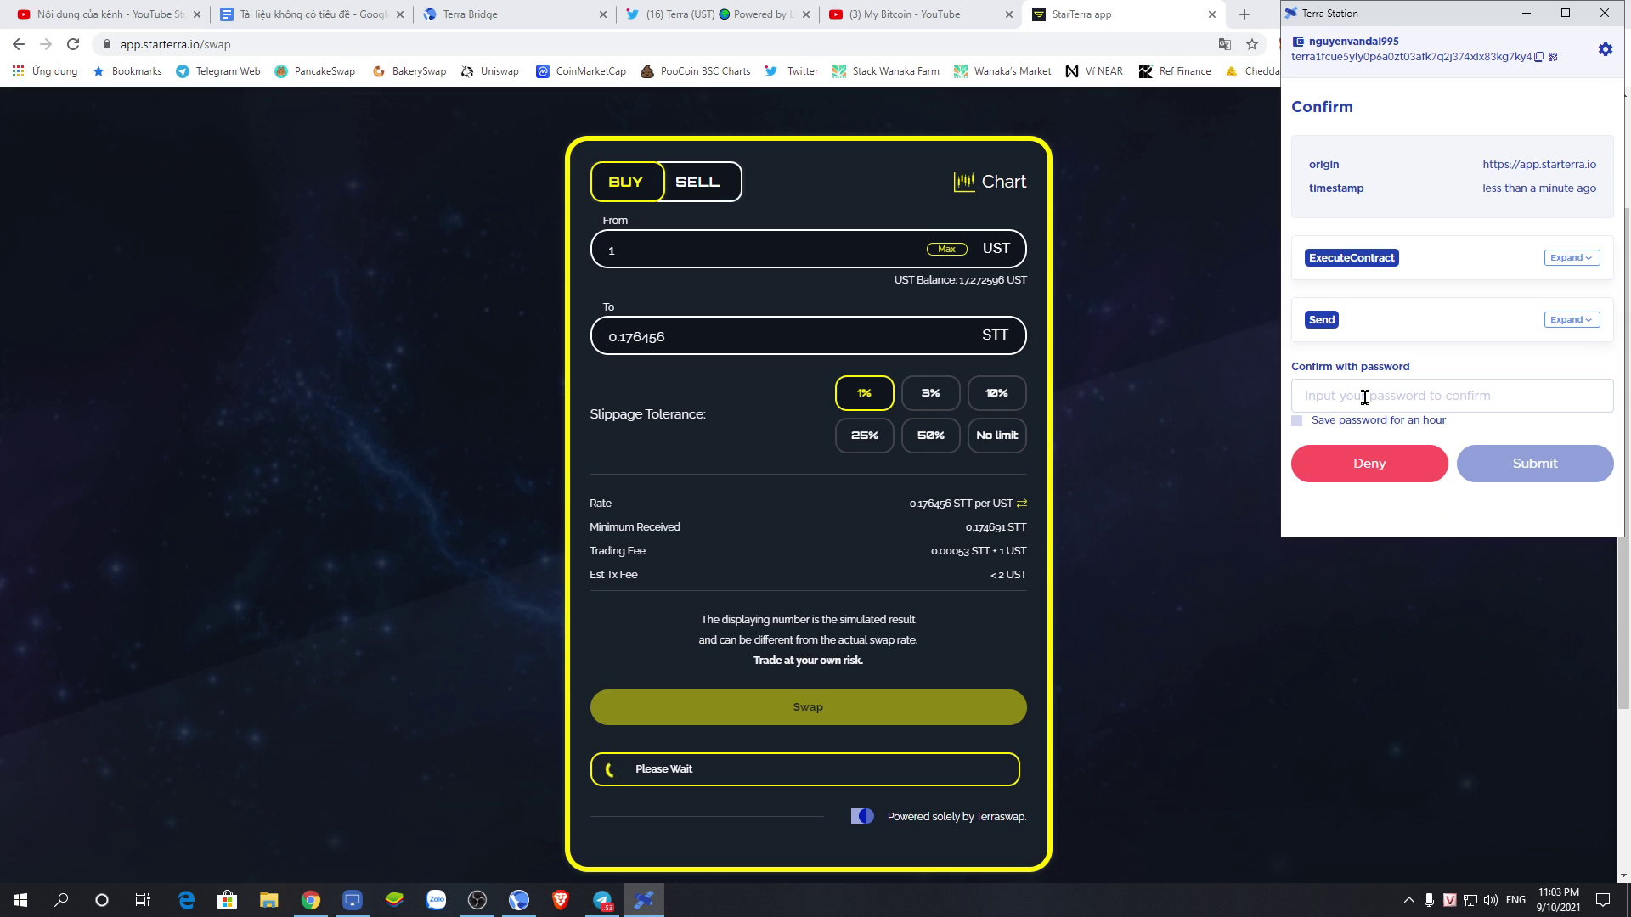
text(••••••)
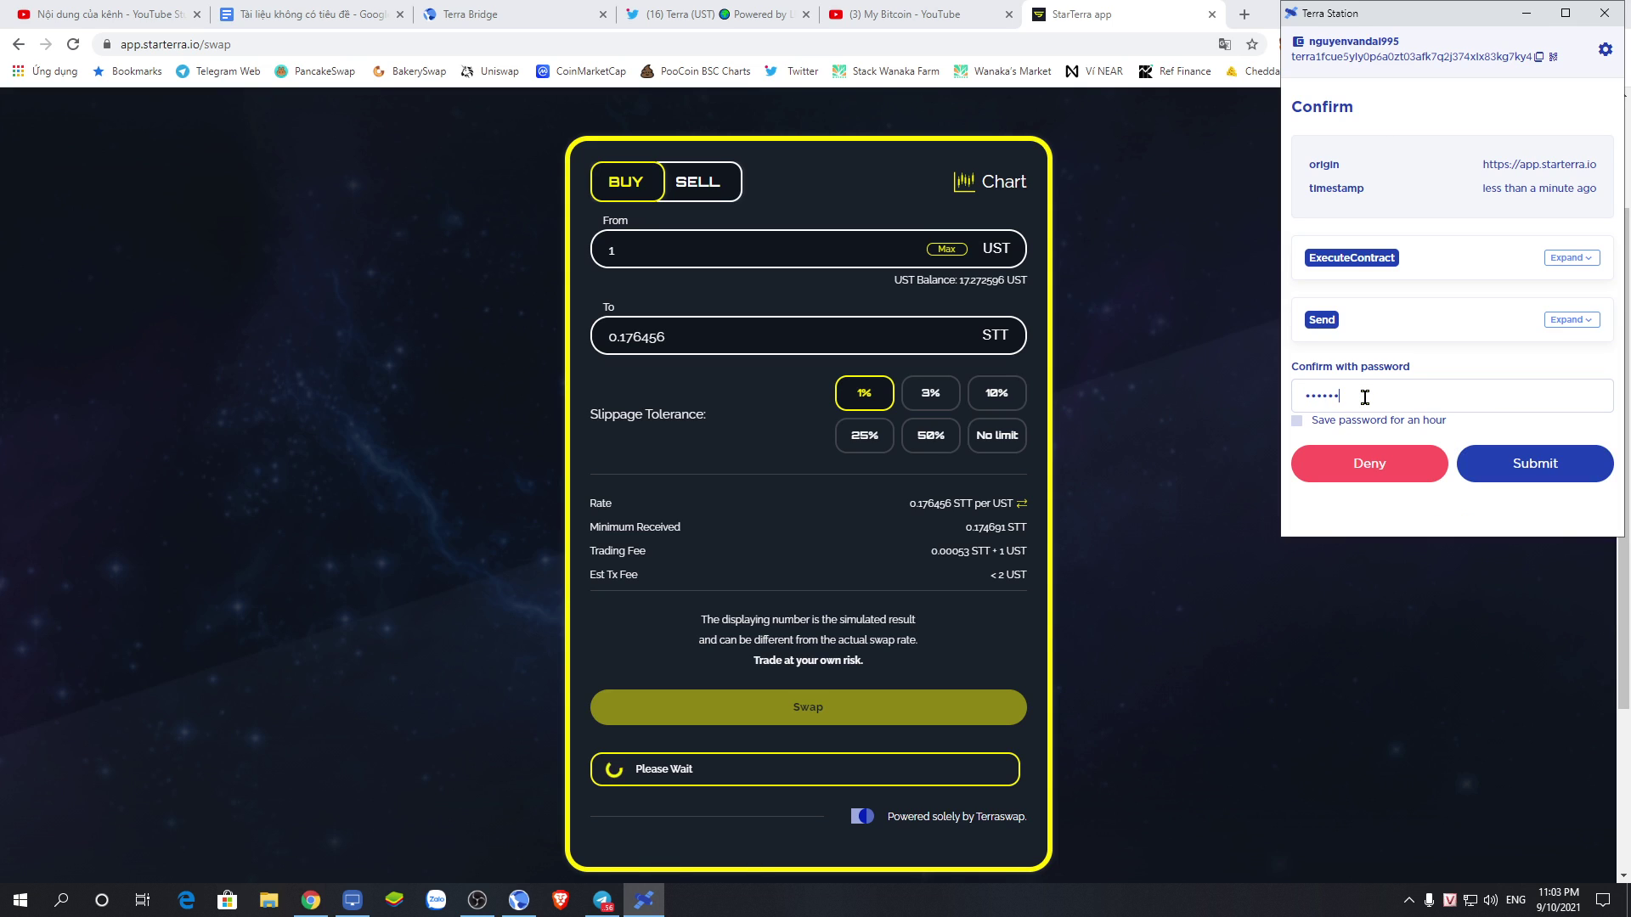
text(••••)
click(1544, 464)
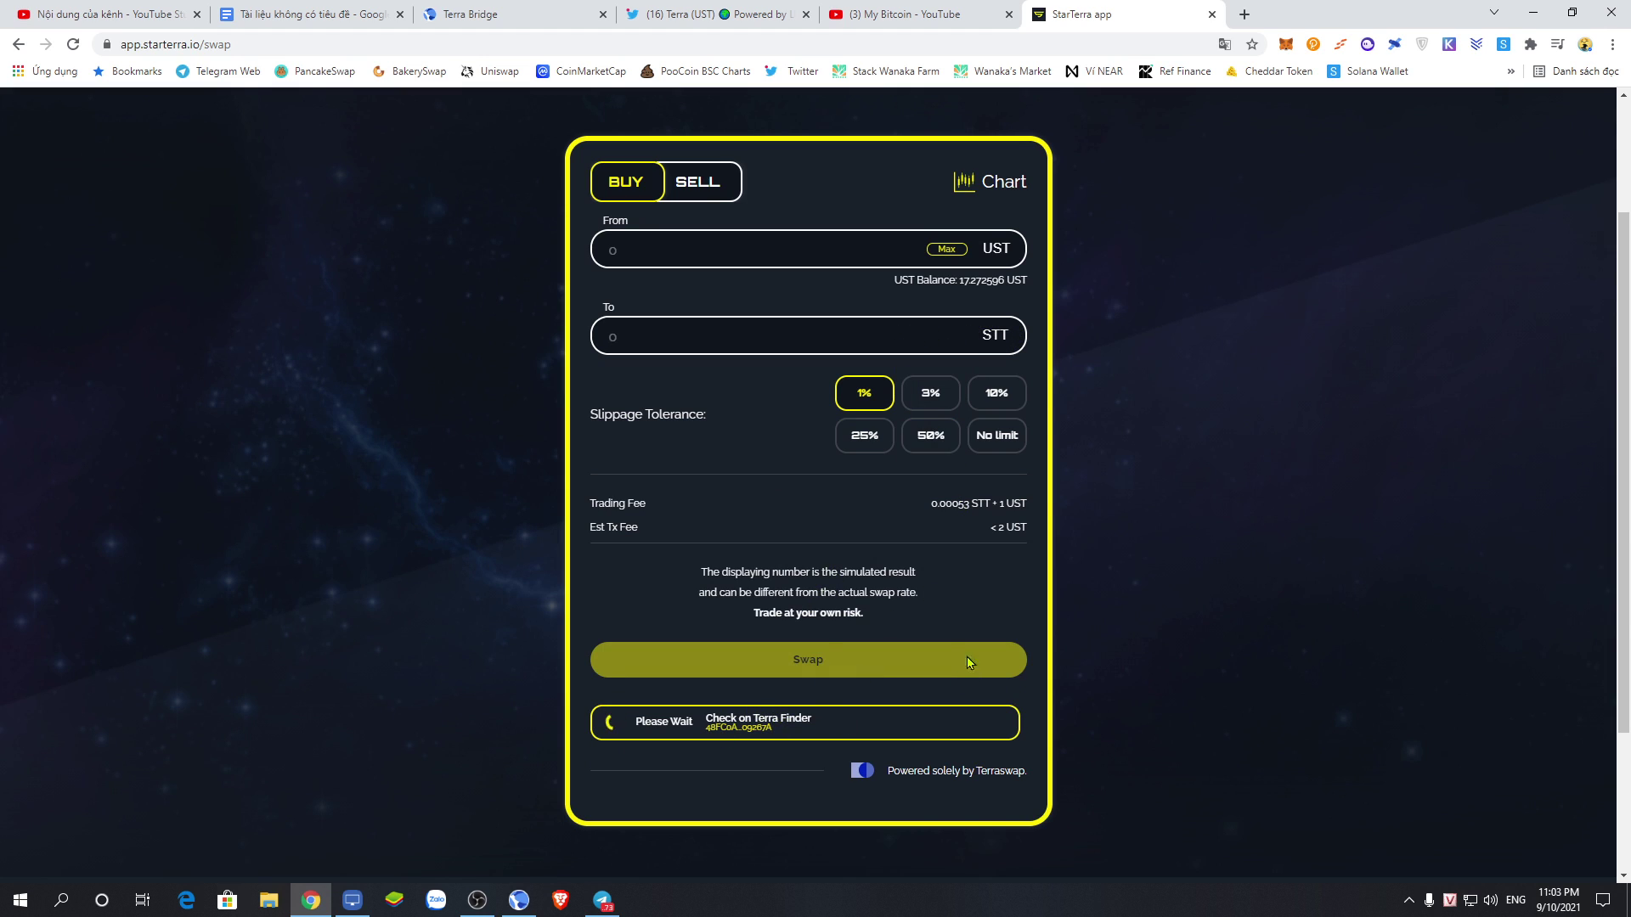
- Enter 1 UST in the STT purchase form again and review the quoted rate, minimum received and fees
click(690, 242)
text(1)
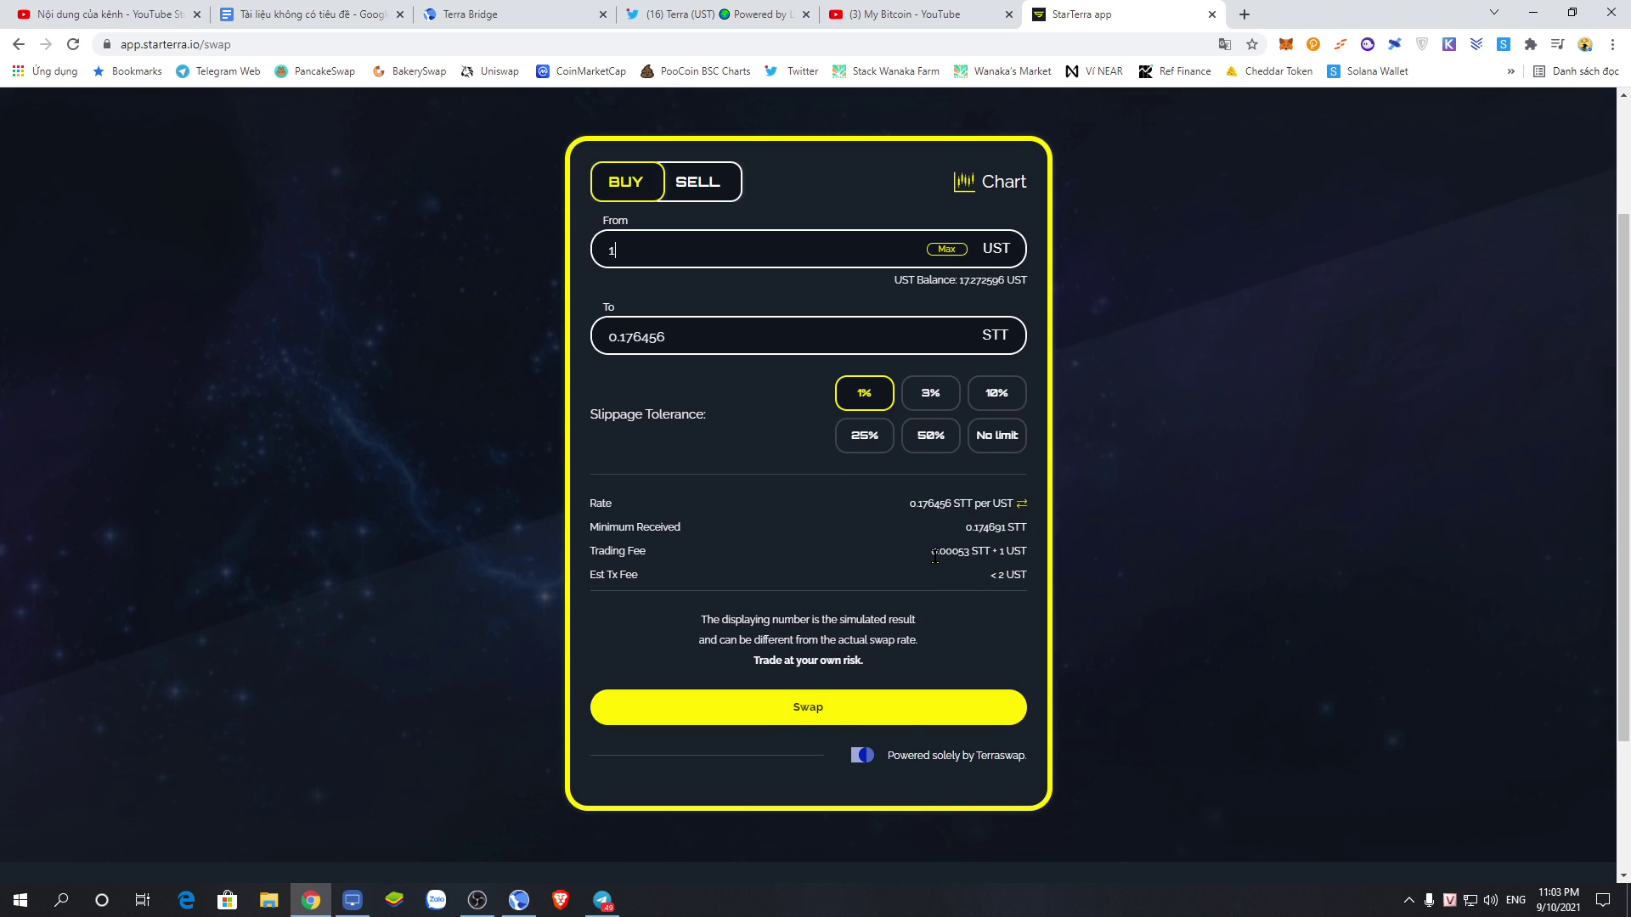
scroll(935, 556, up, 2)
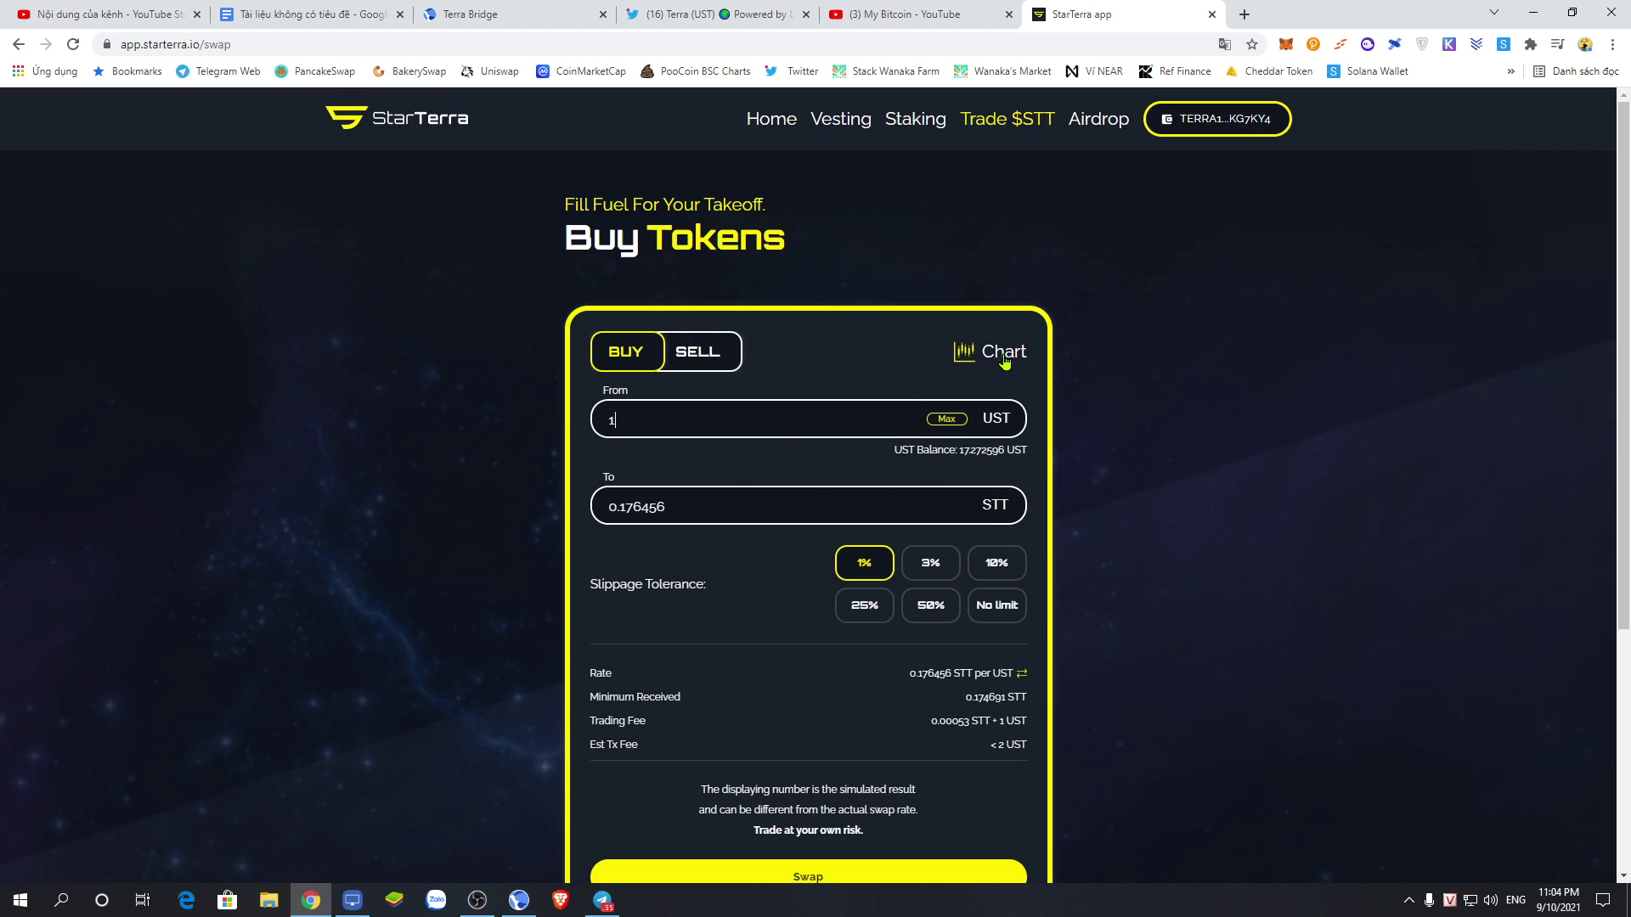
scroll(1050, 567, down, 3)
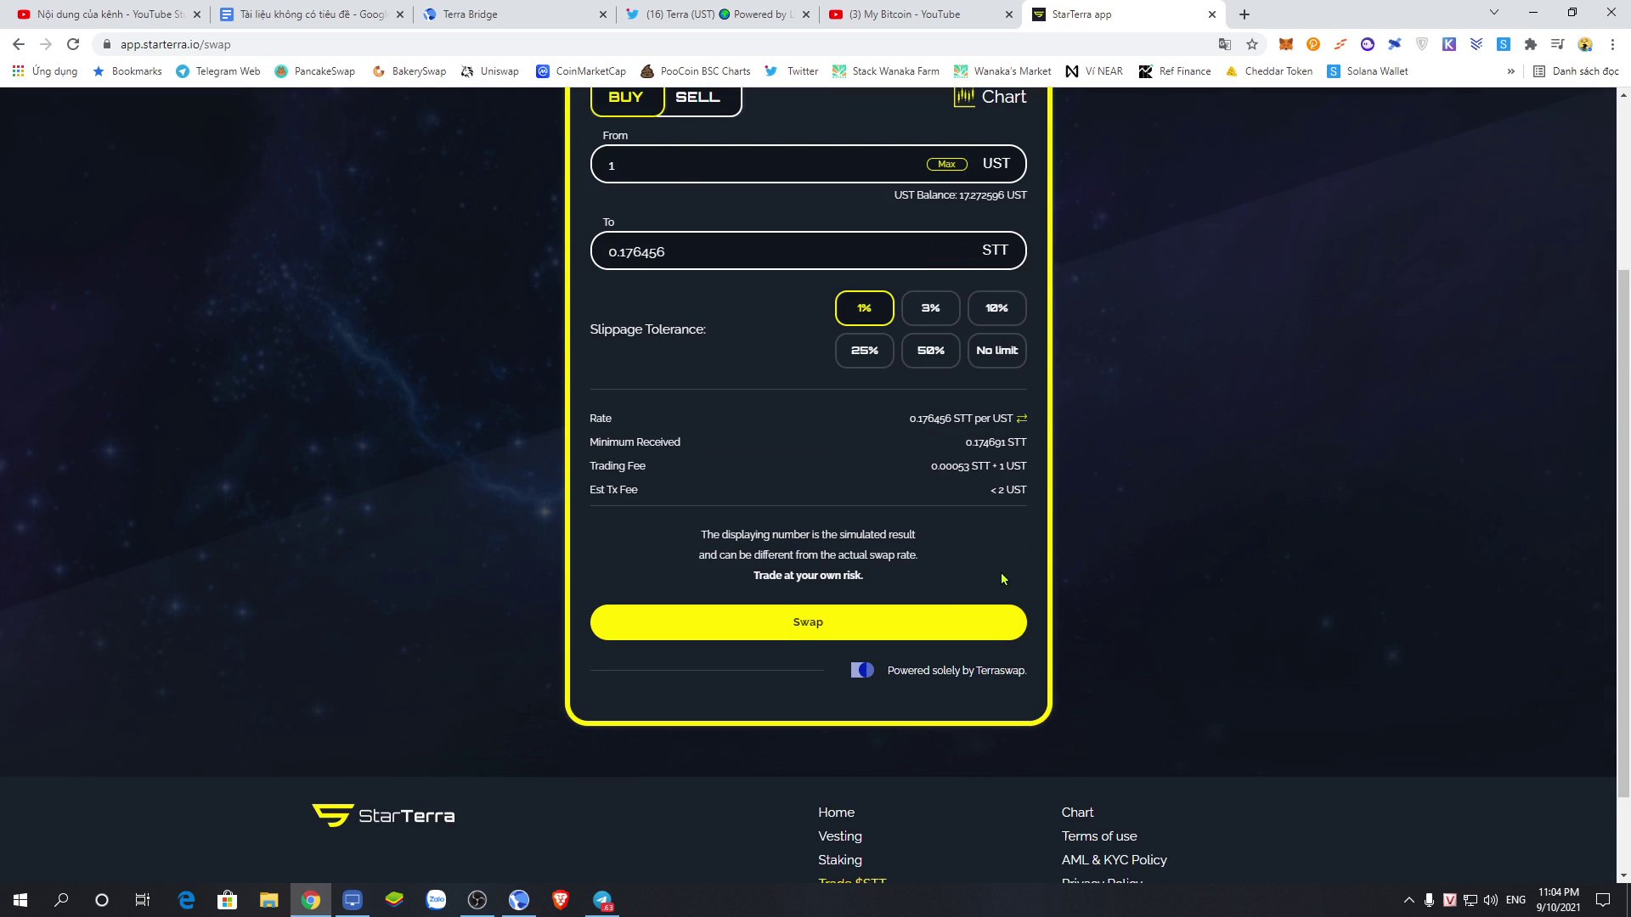
scroll(826, 561, up, 2)
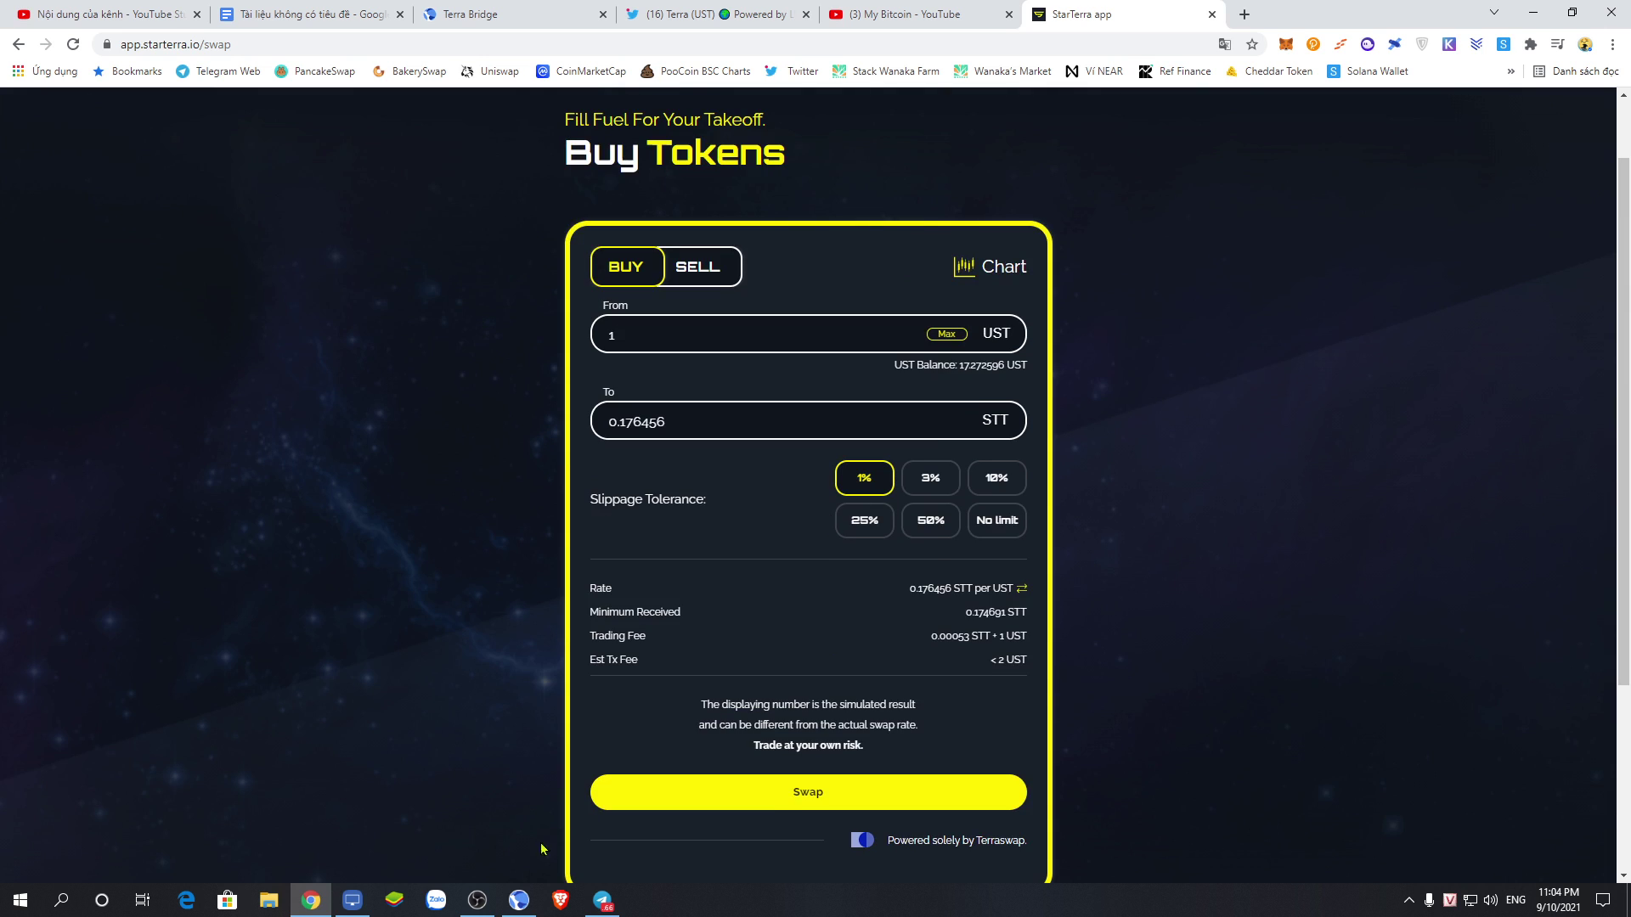
- Switch to Terra Station and add the STT token to the wallet's token list
click(519, 899)
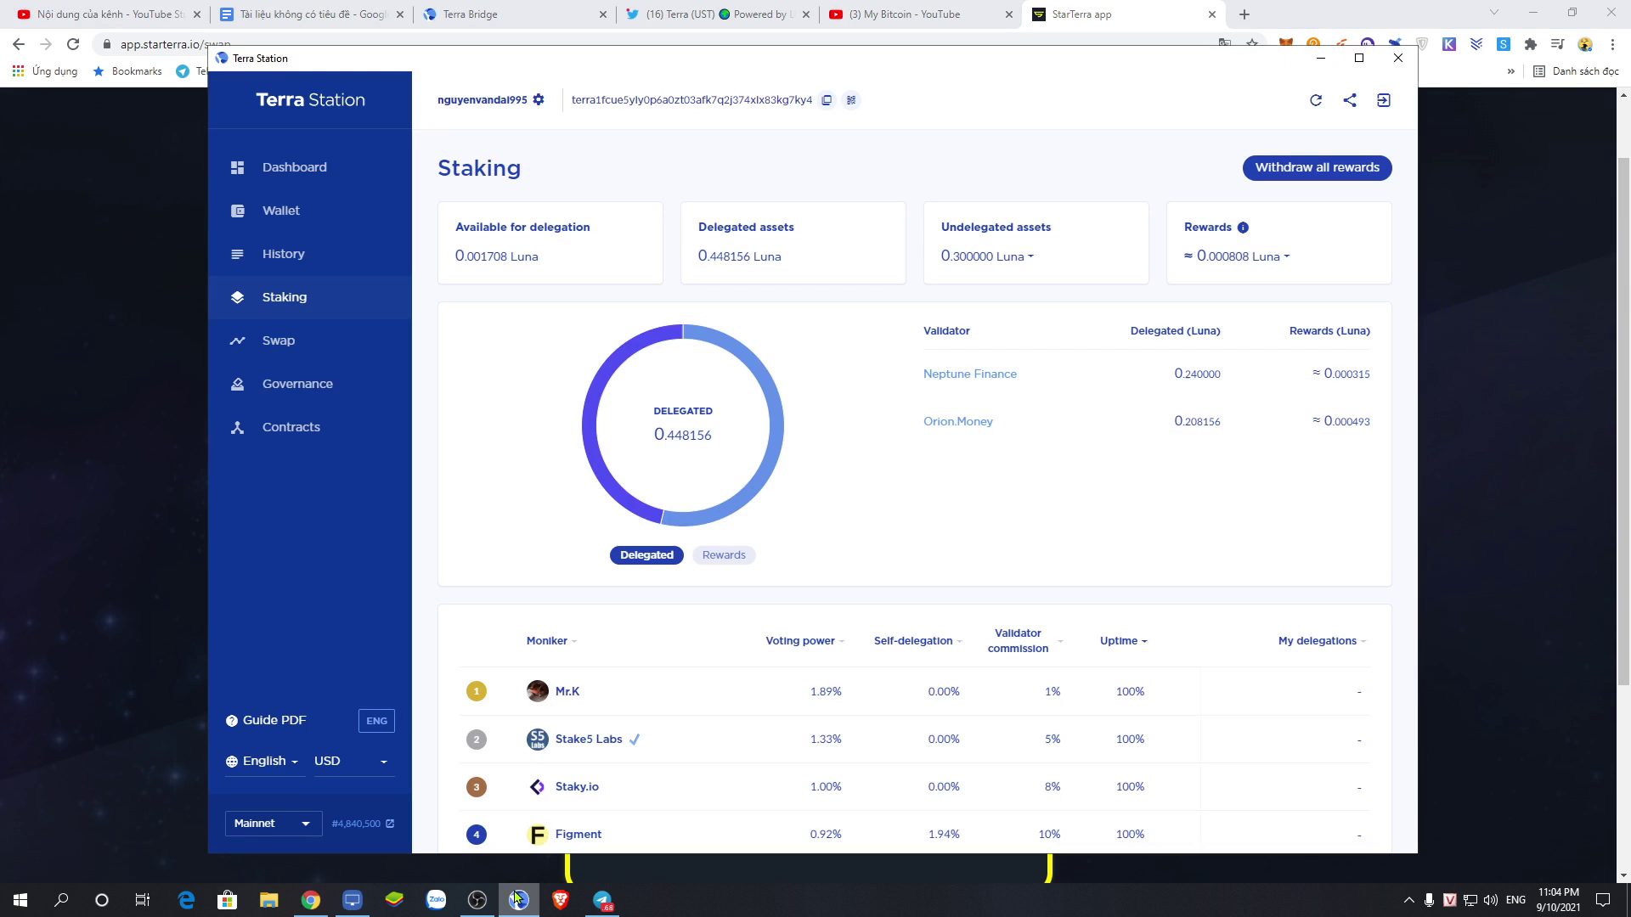
click(299, 215)
scroll(890, 517, down, 5)
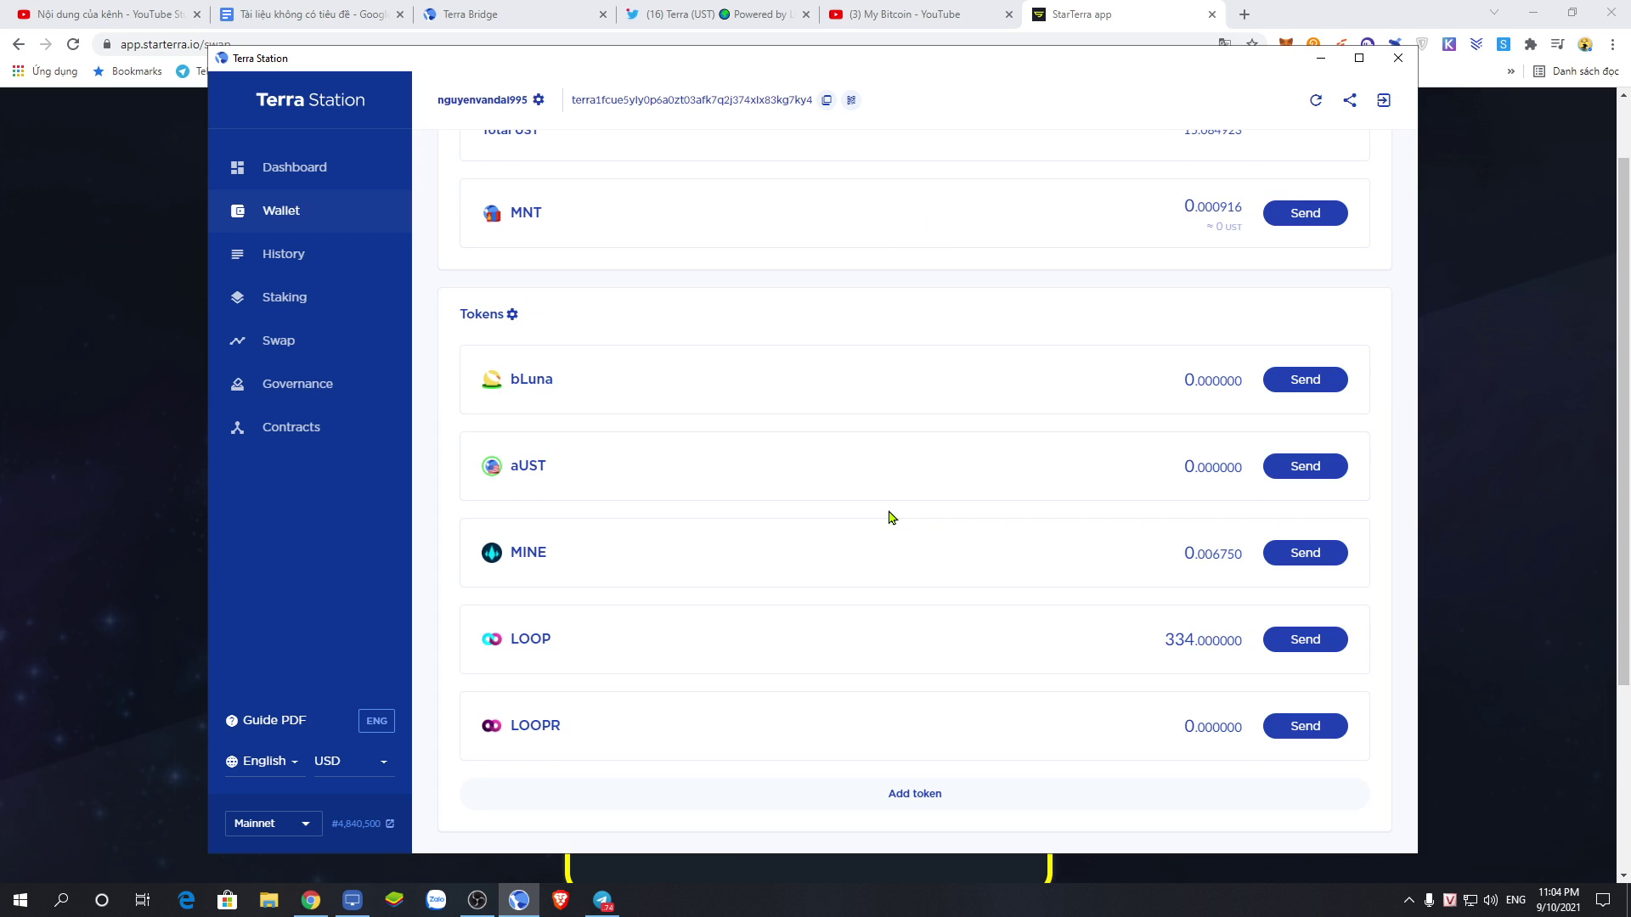
click(920, 799)
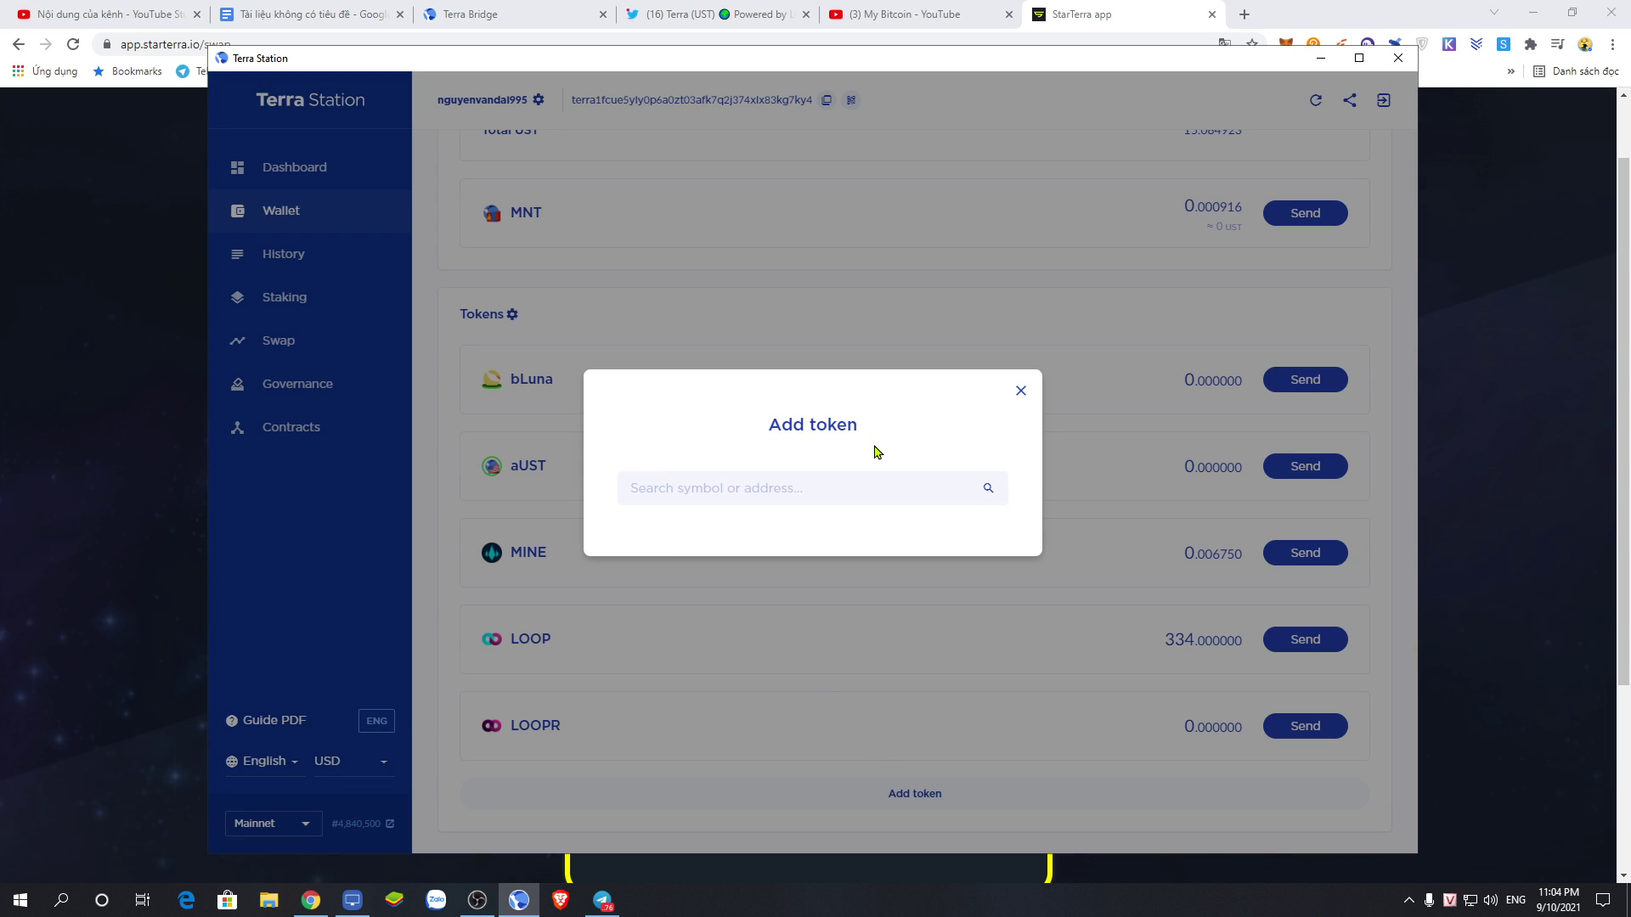
click(755, 488)
text(stt)
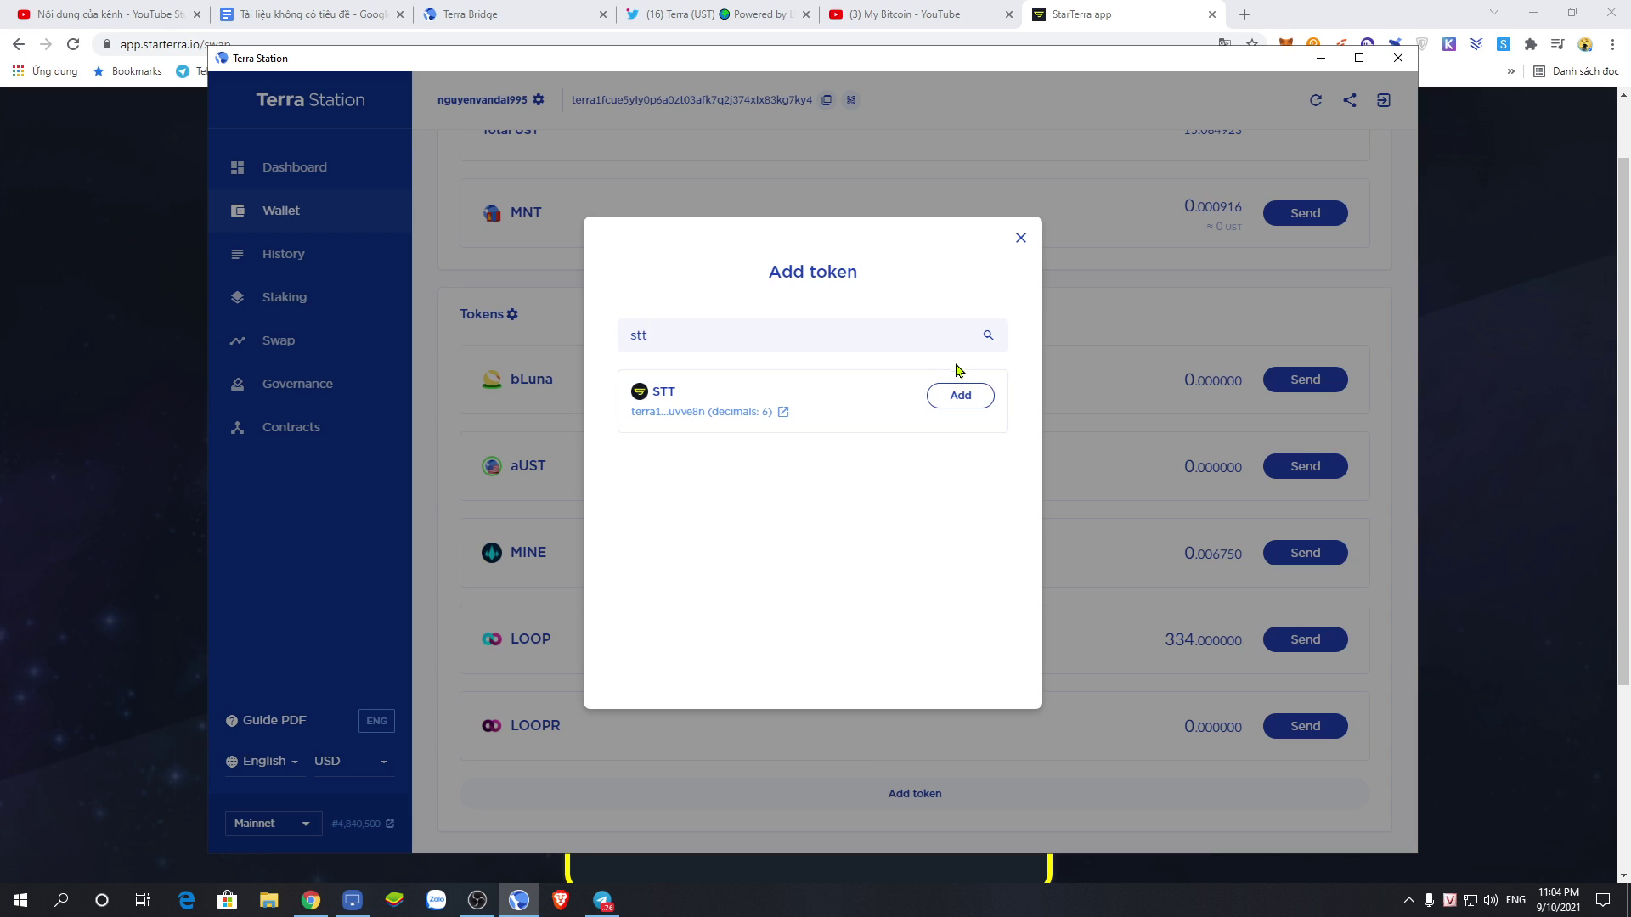
click(961, 397)
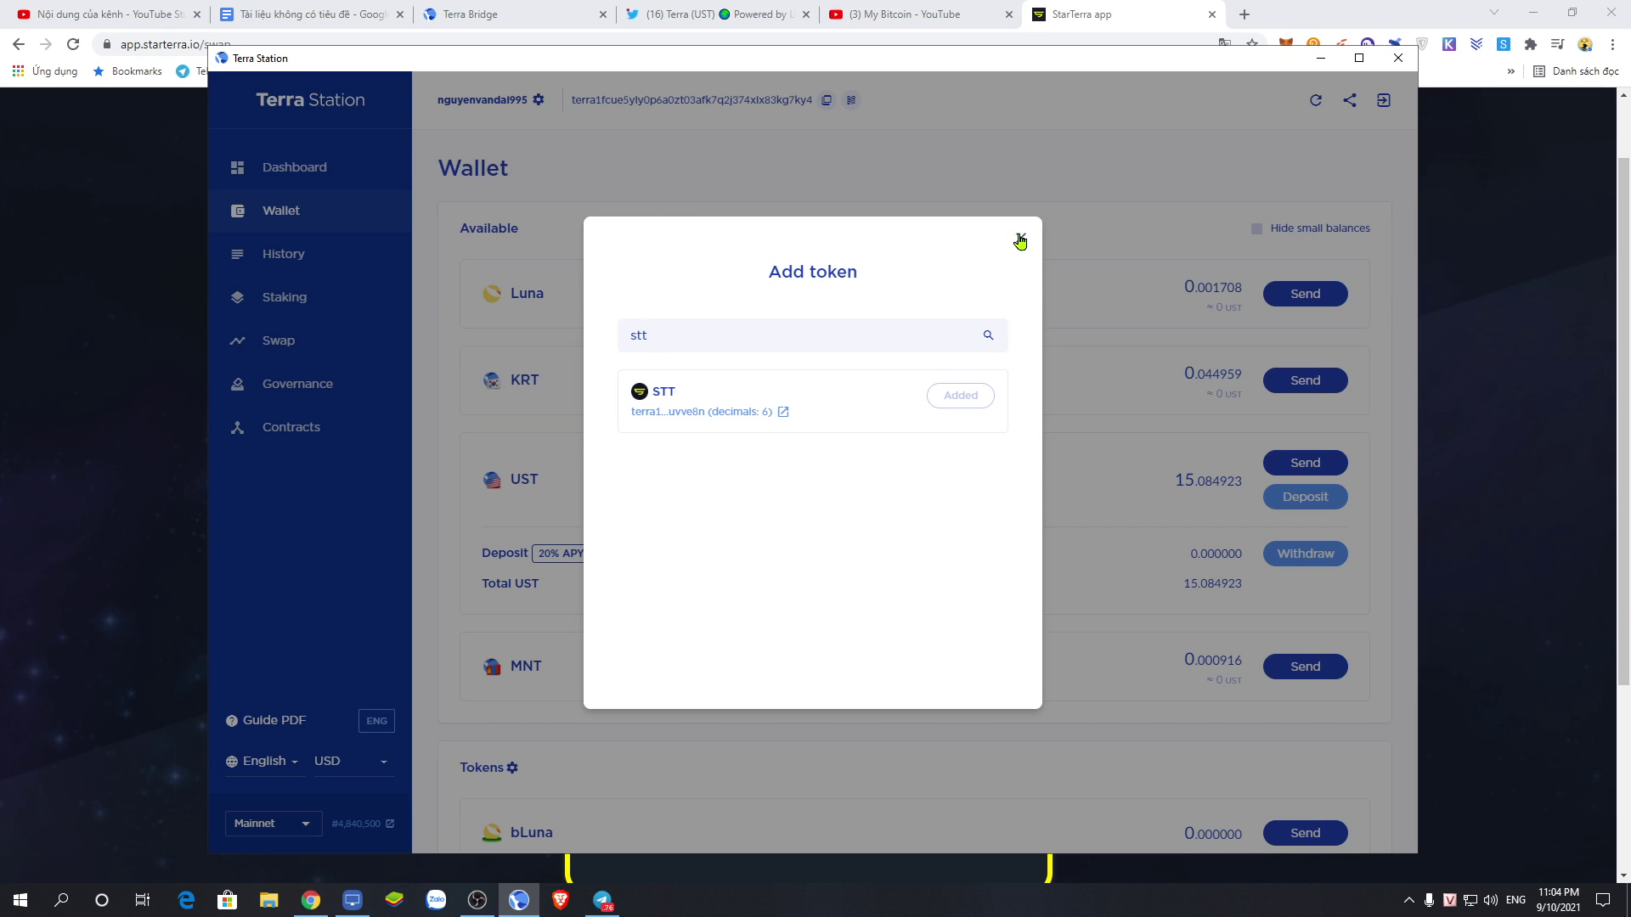
click(1021, 242)
- Check the STT balance among the wallet's tokens, and return to the StarTerra purchase page in Chrome
scroll(954, 515, down, 5)
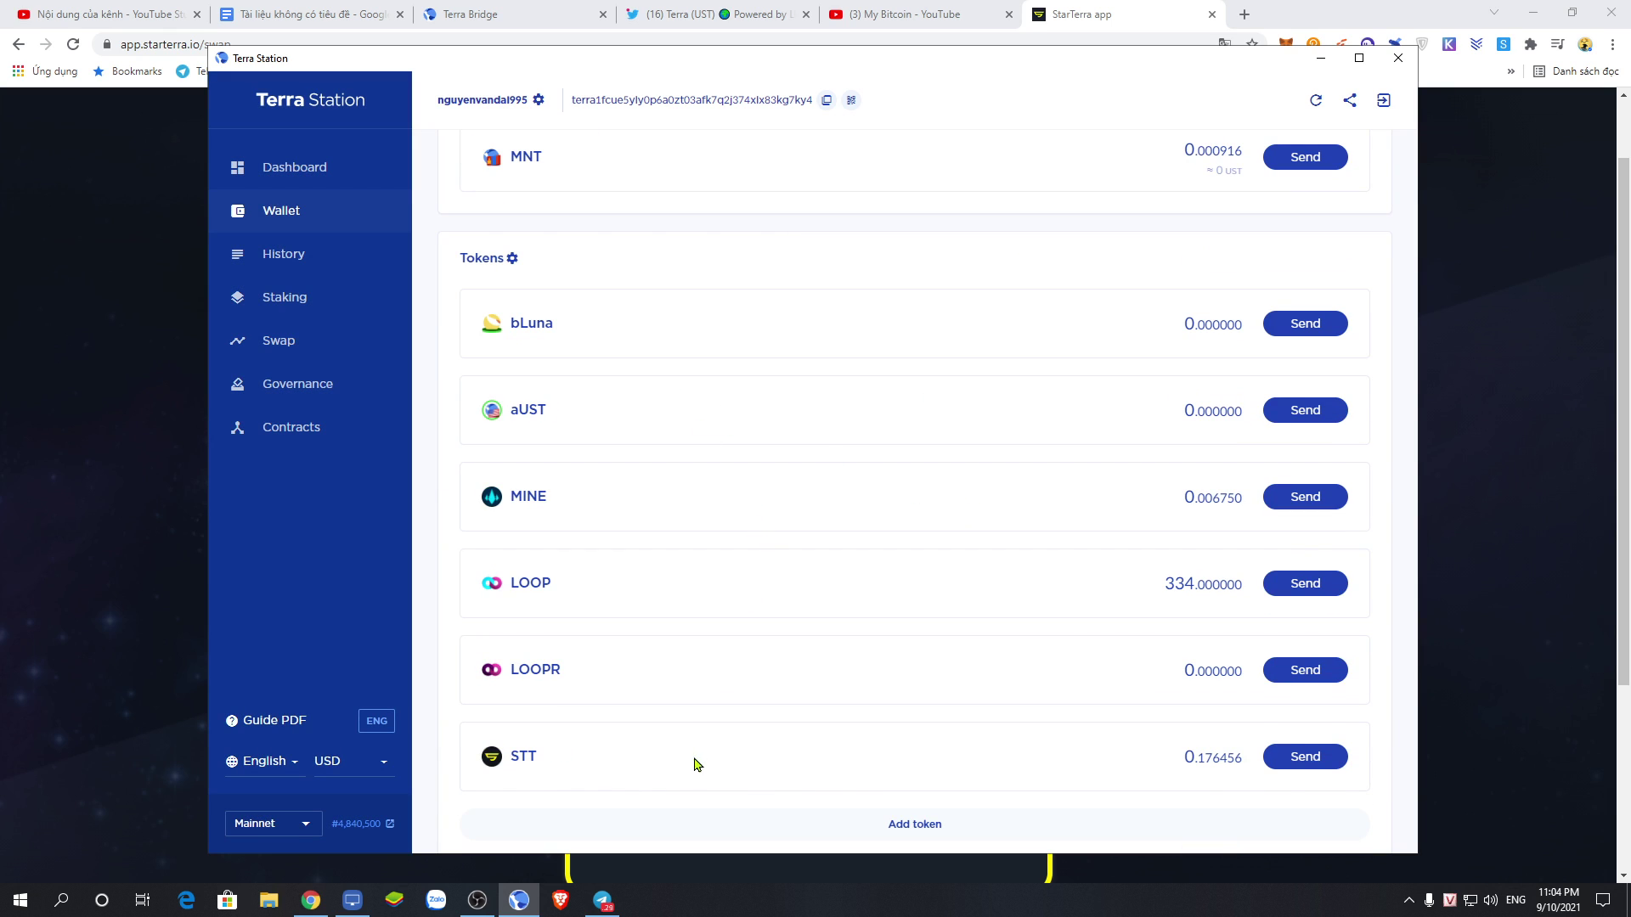
scroll(1078, 765, down, 1)
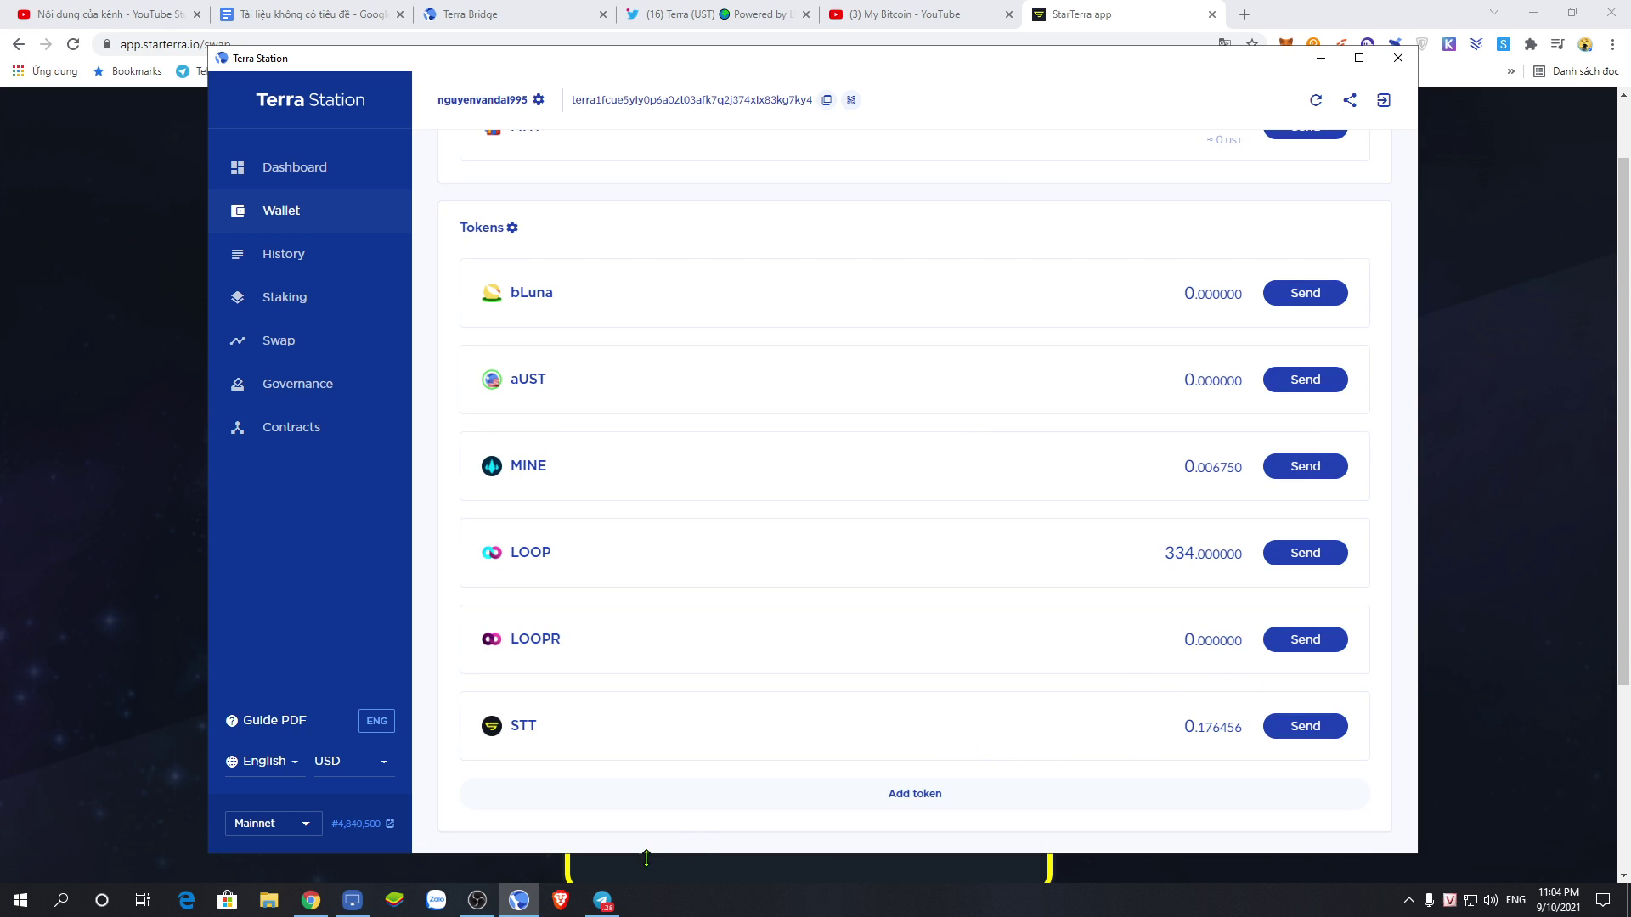
click(519, 899)
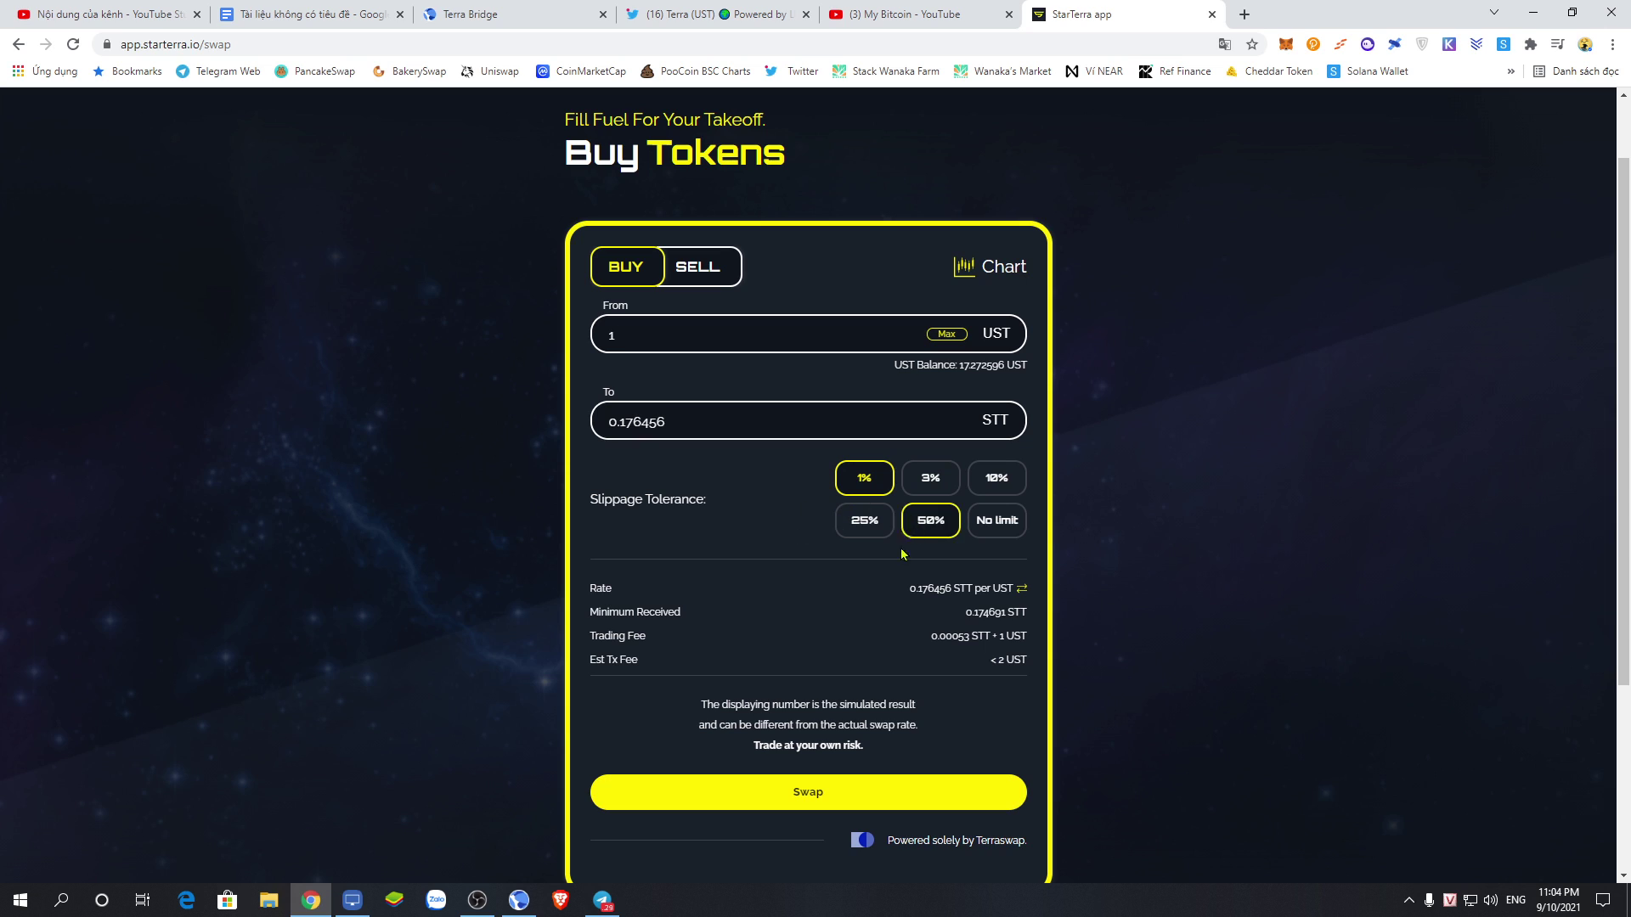
- Open StarTerra's staking page and compare the faction pools under LP Token Staking and Single Asset Staking
scroll(911, 641, up, 1)
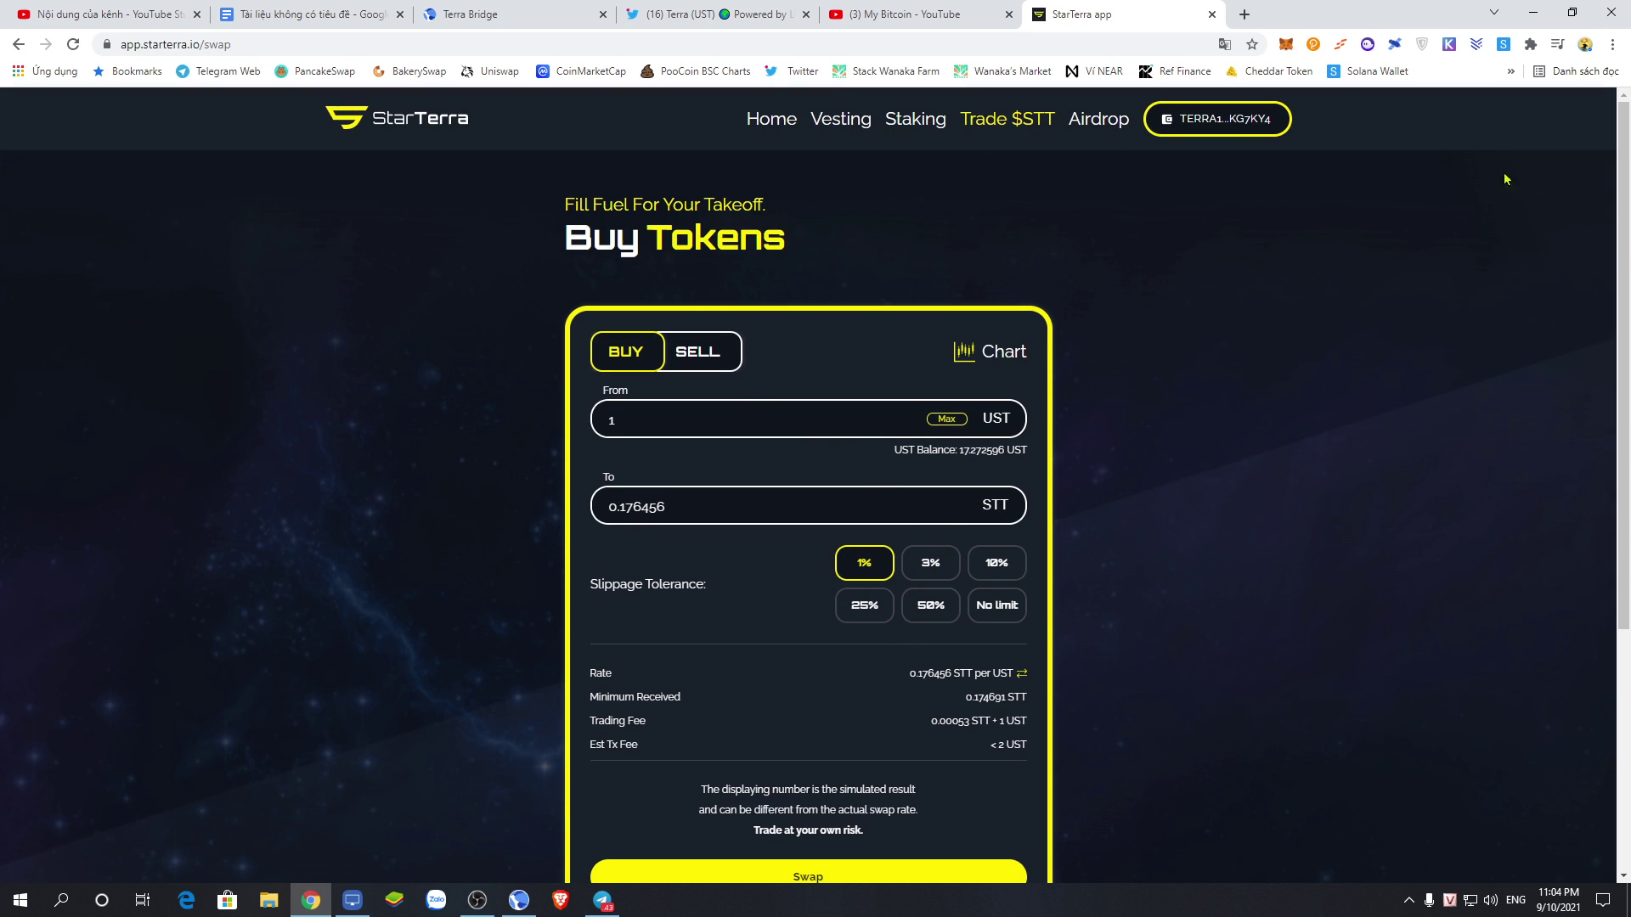
click(913, 129)
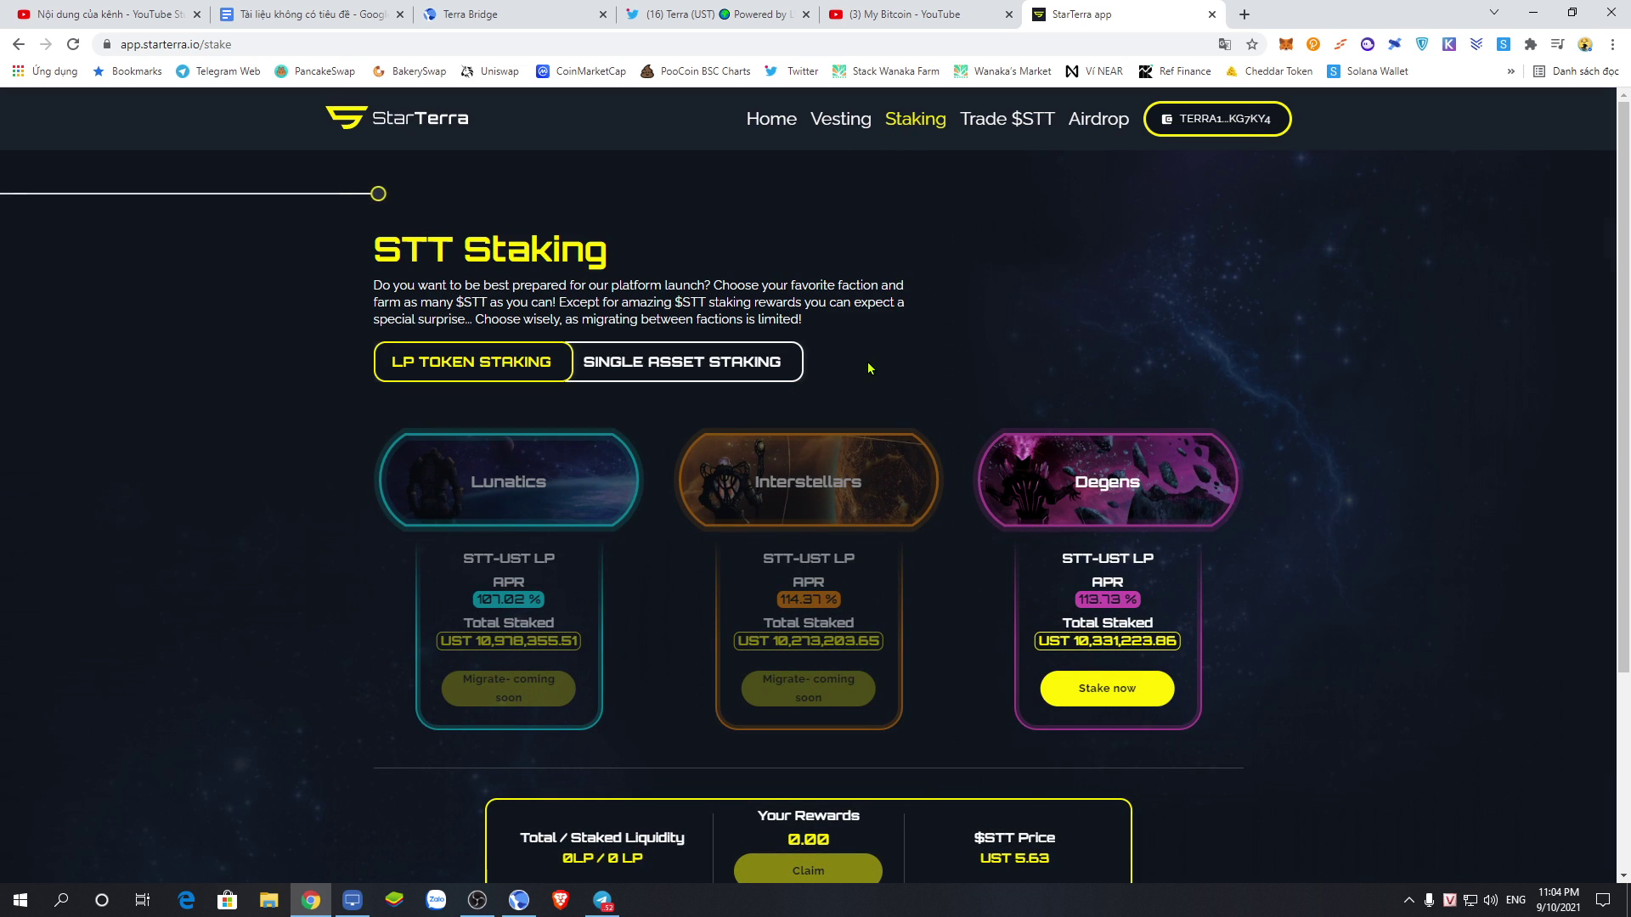
scroll(929, 453, down, 3)
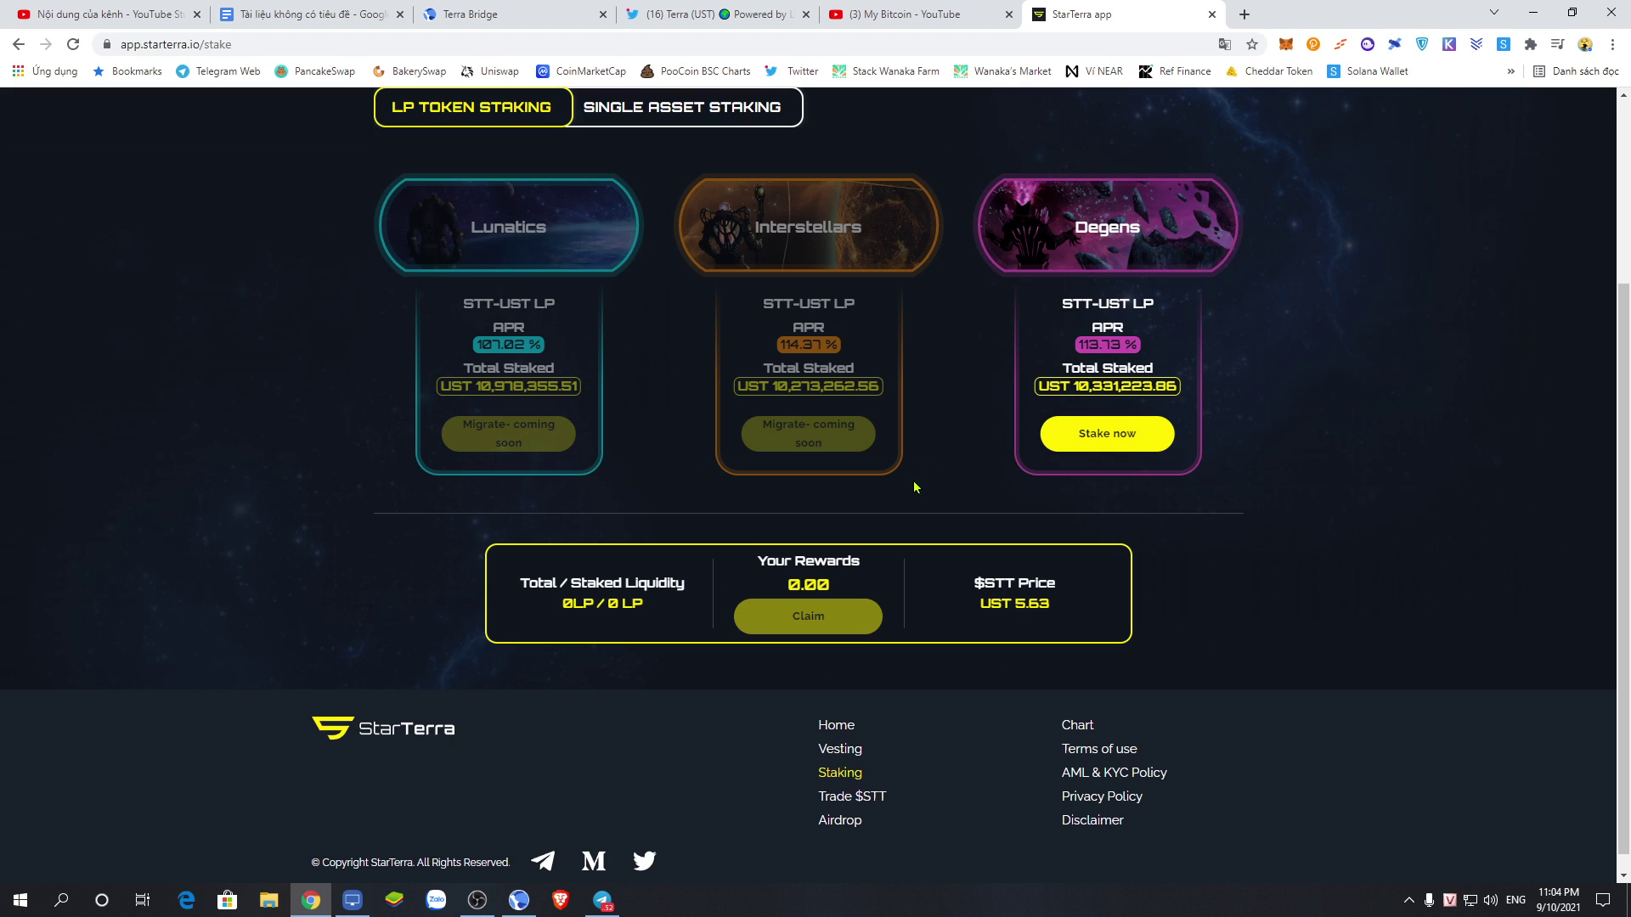
scroll(1004, 491, up, 2)
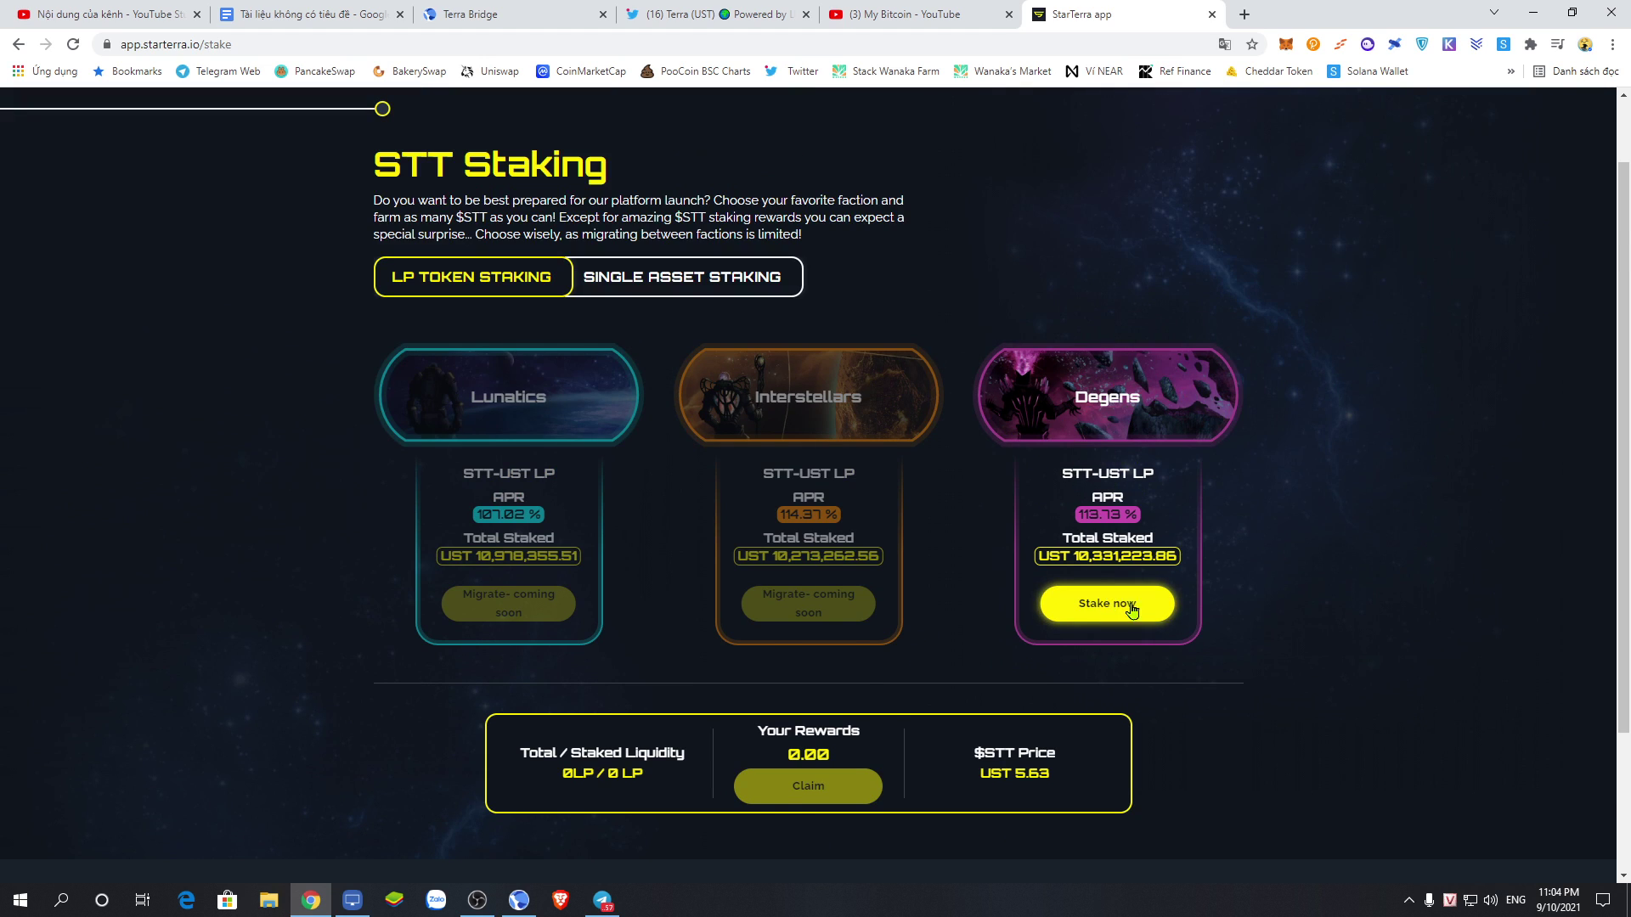
click(690, 289)
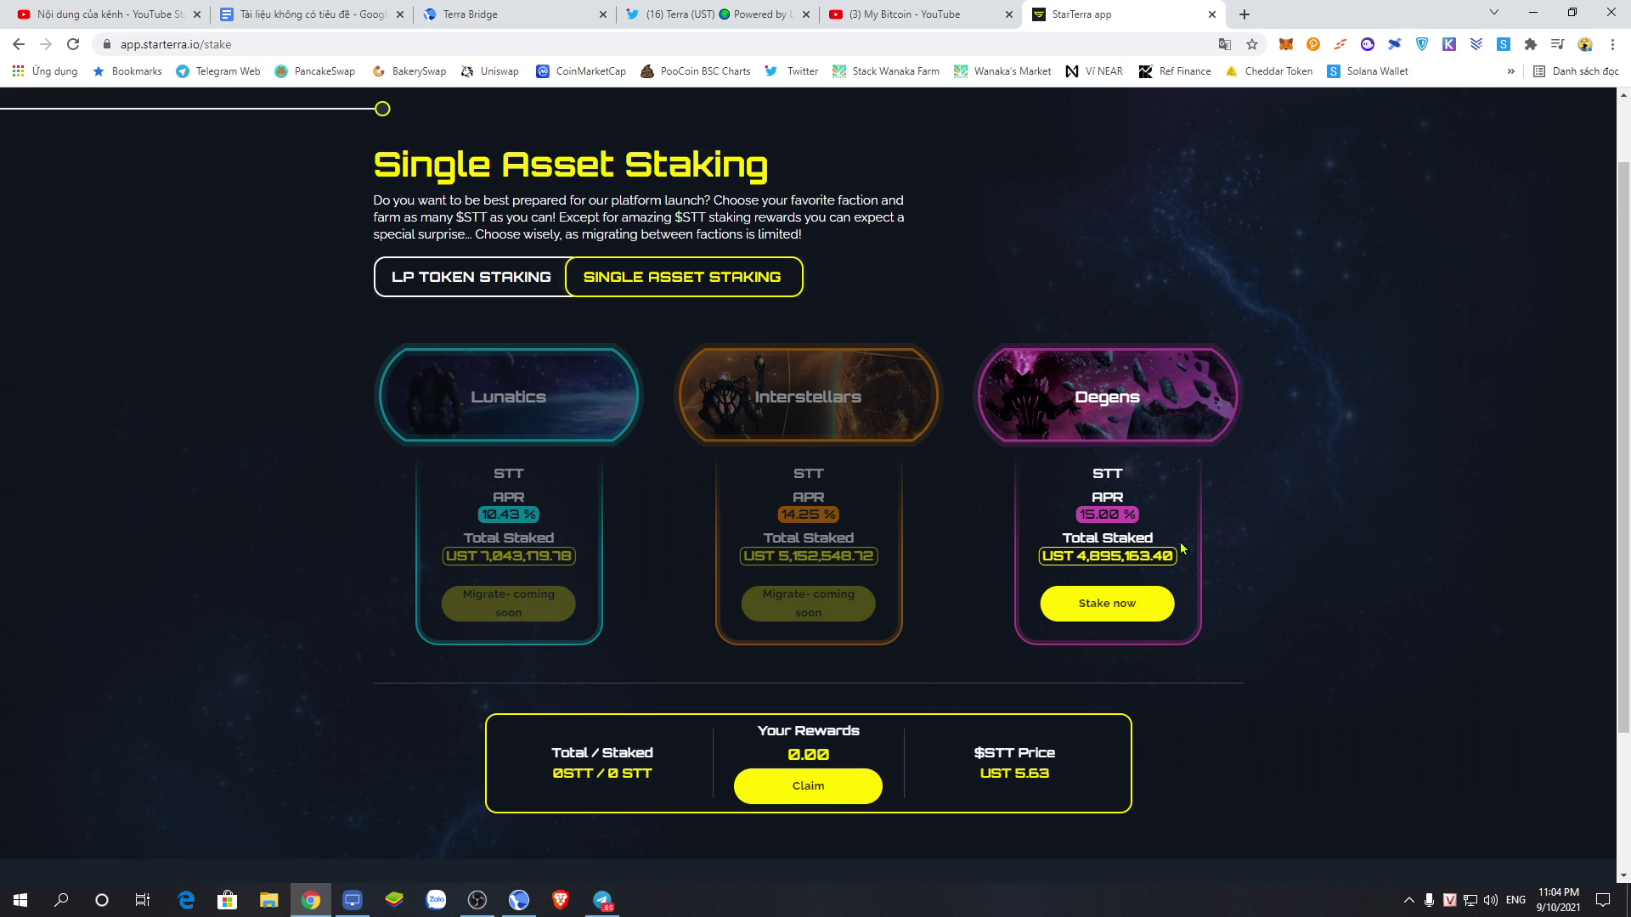
click(494, 278)
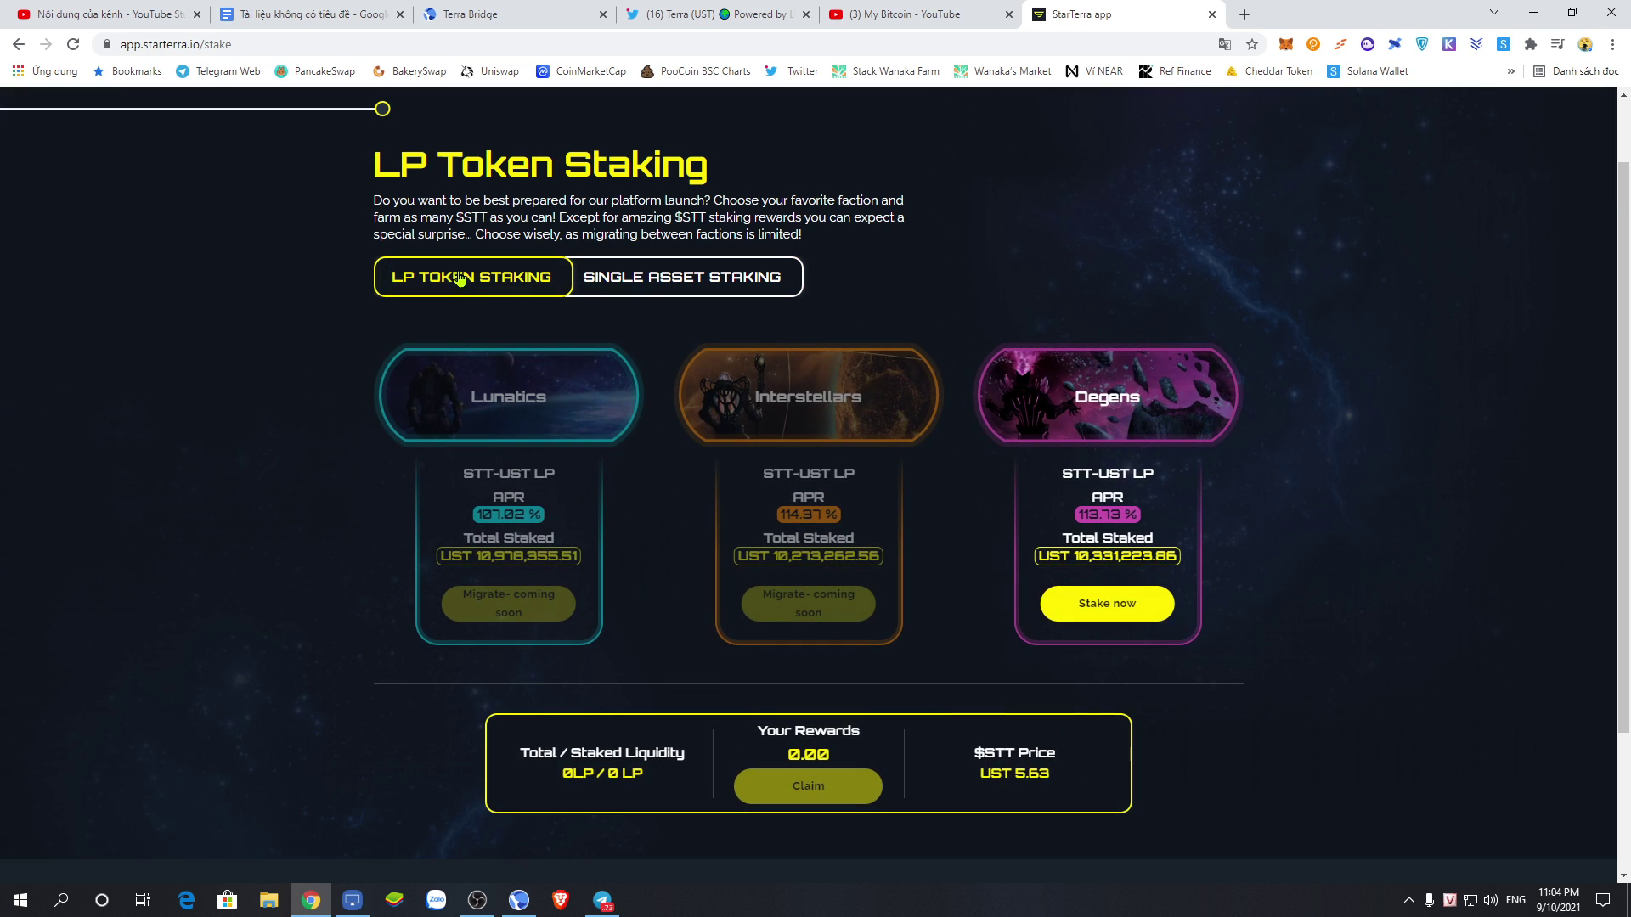
click(701, 293)
scroll(837, 370, up, 1)
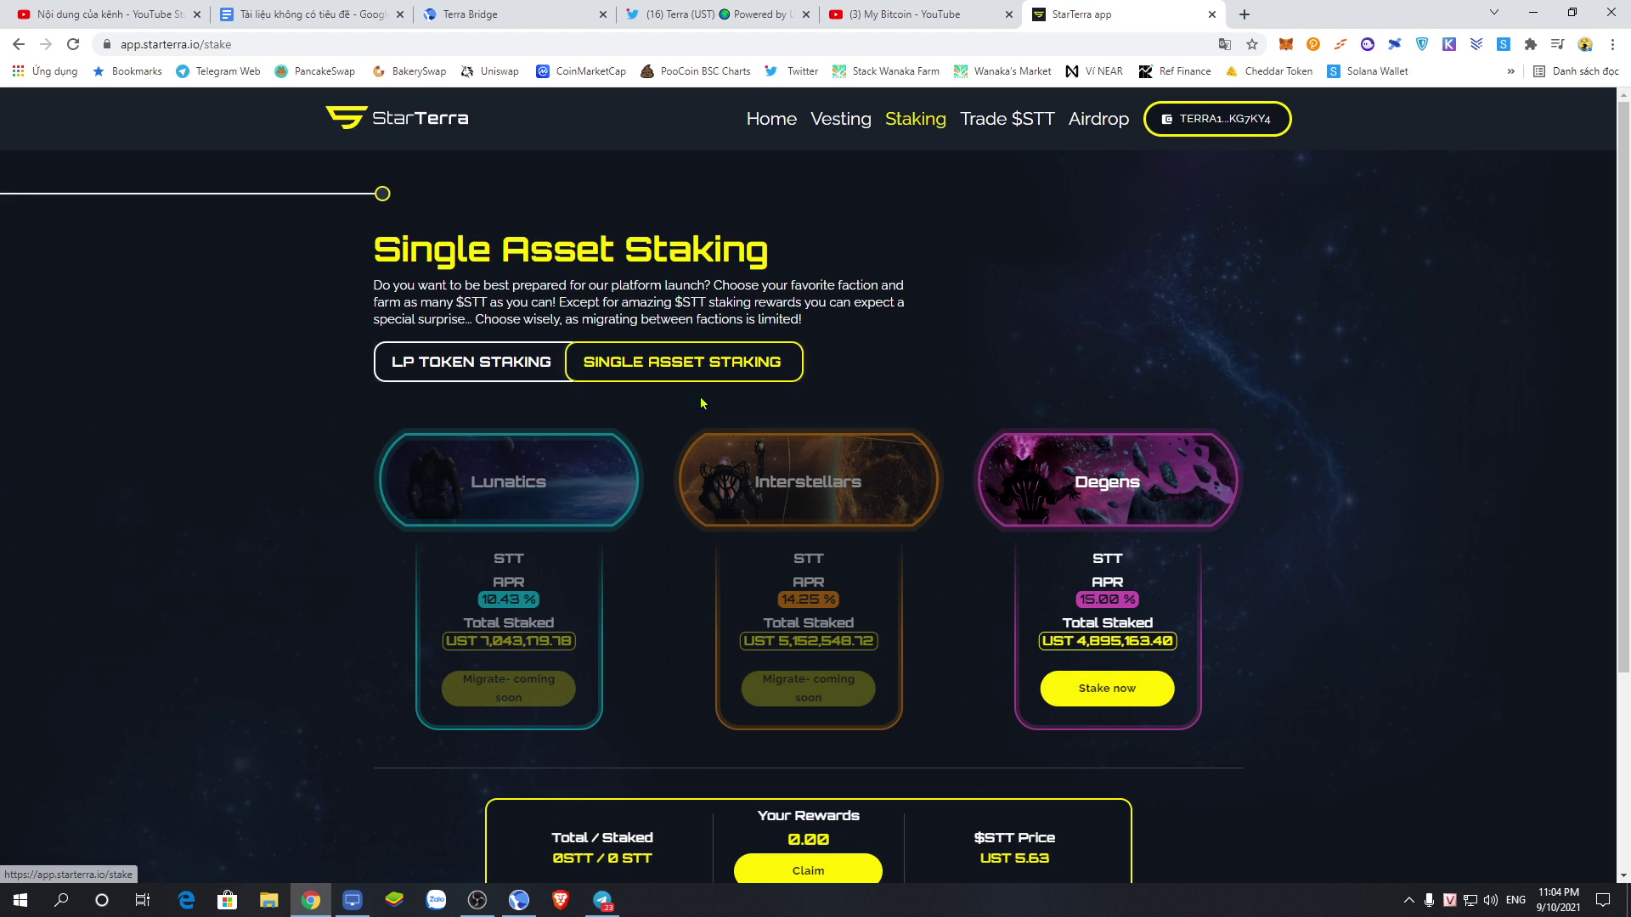
- Look through StarTerra's Vesting, Staking, Trade $STT and Home pages
click(828, 121)
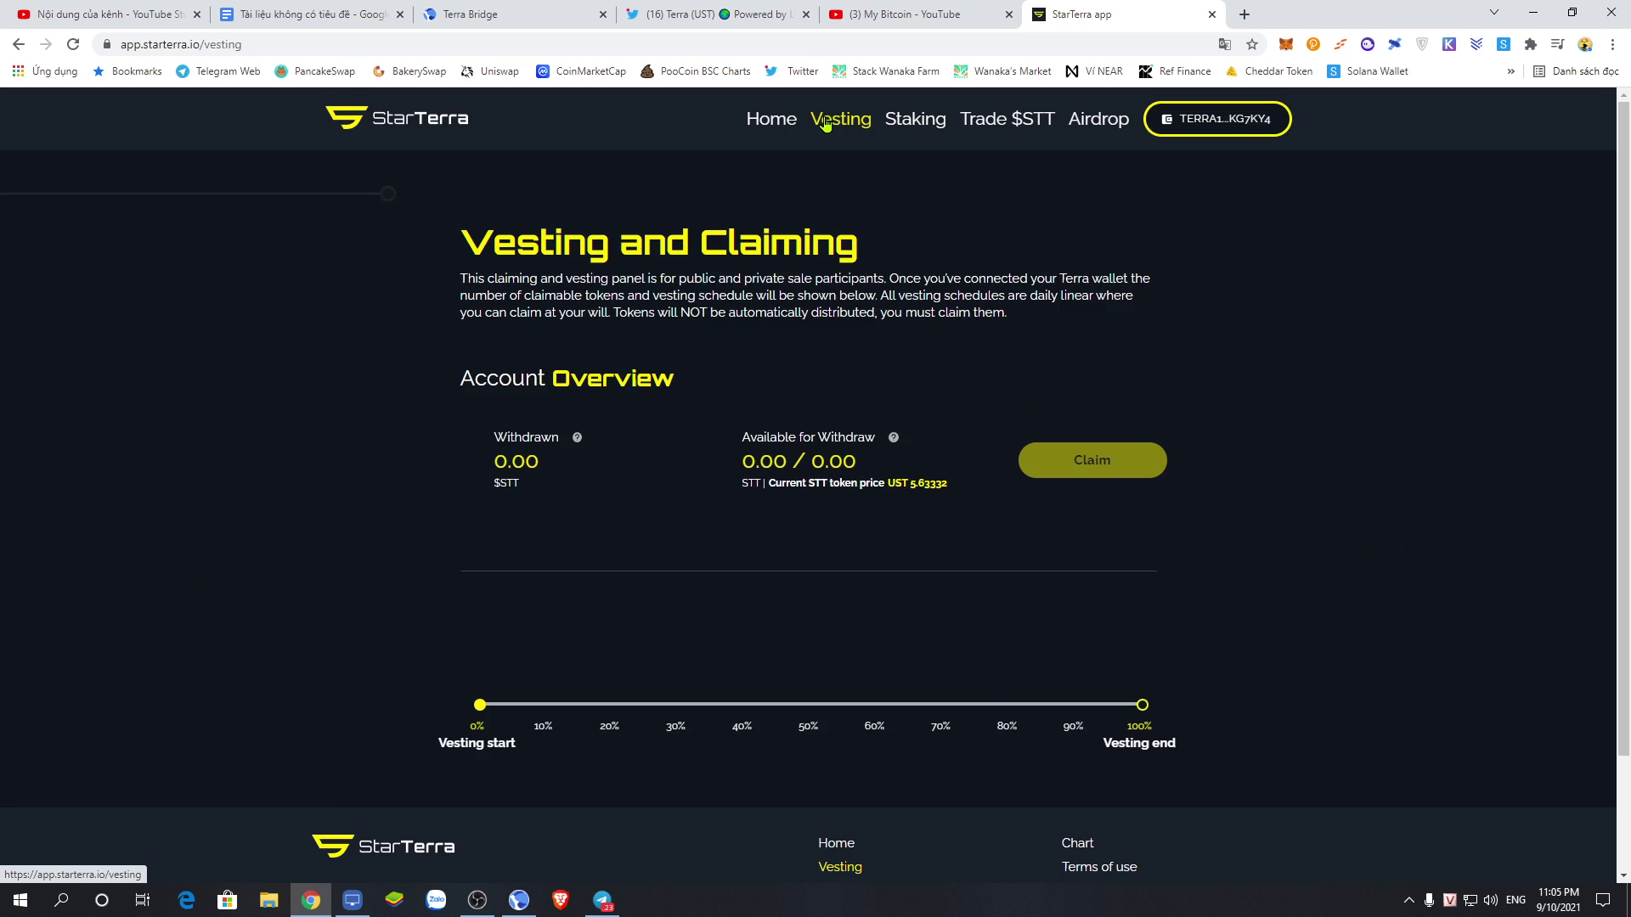
click(915, 120)
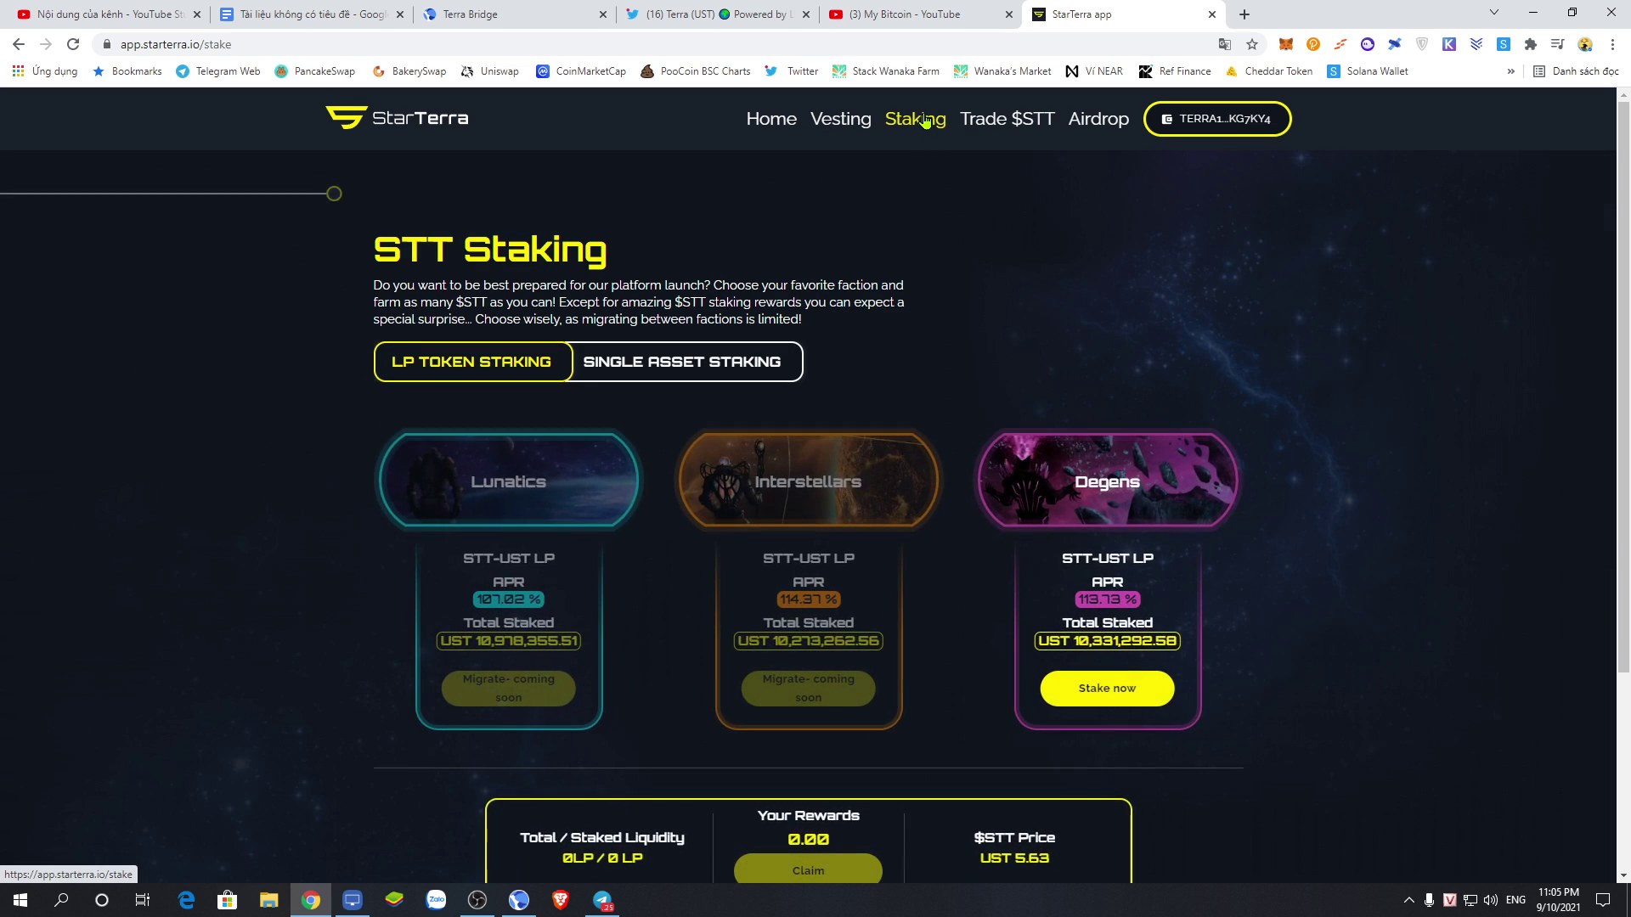
click(1011, 128)
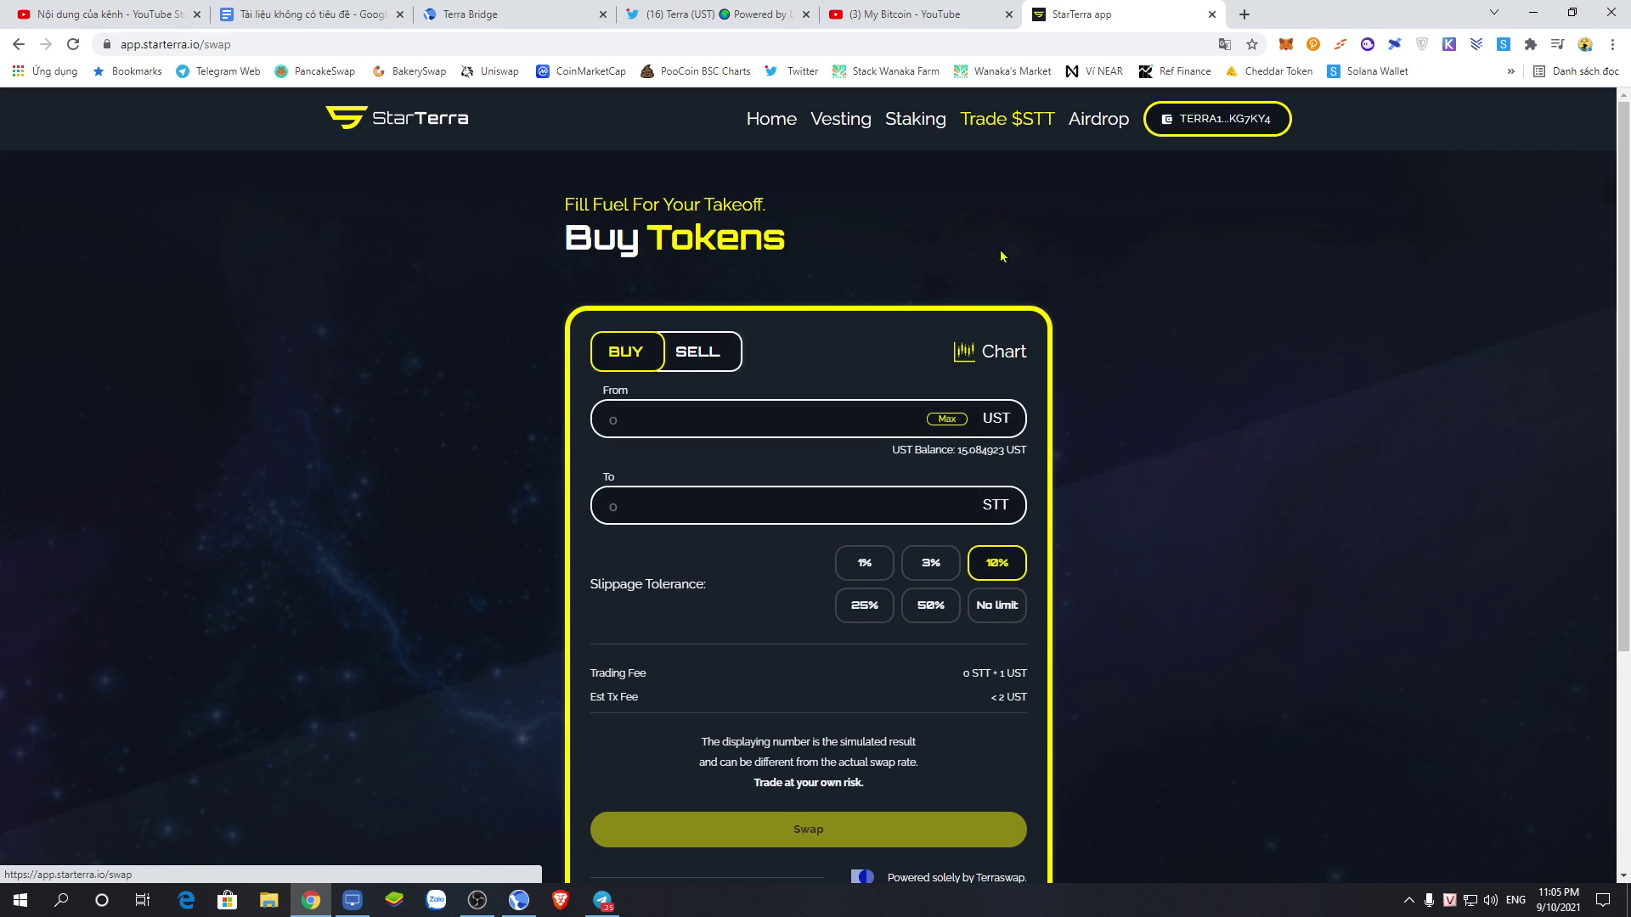
scroll(988, 274, down, 4)
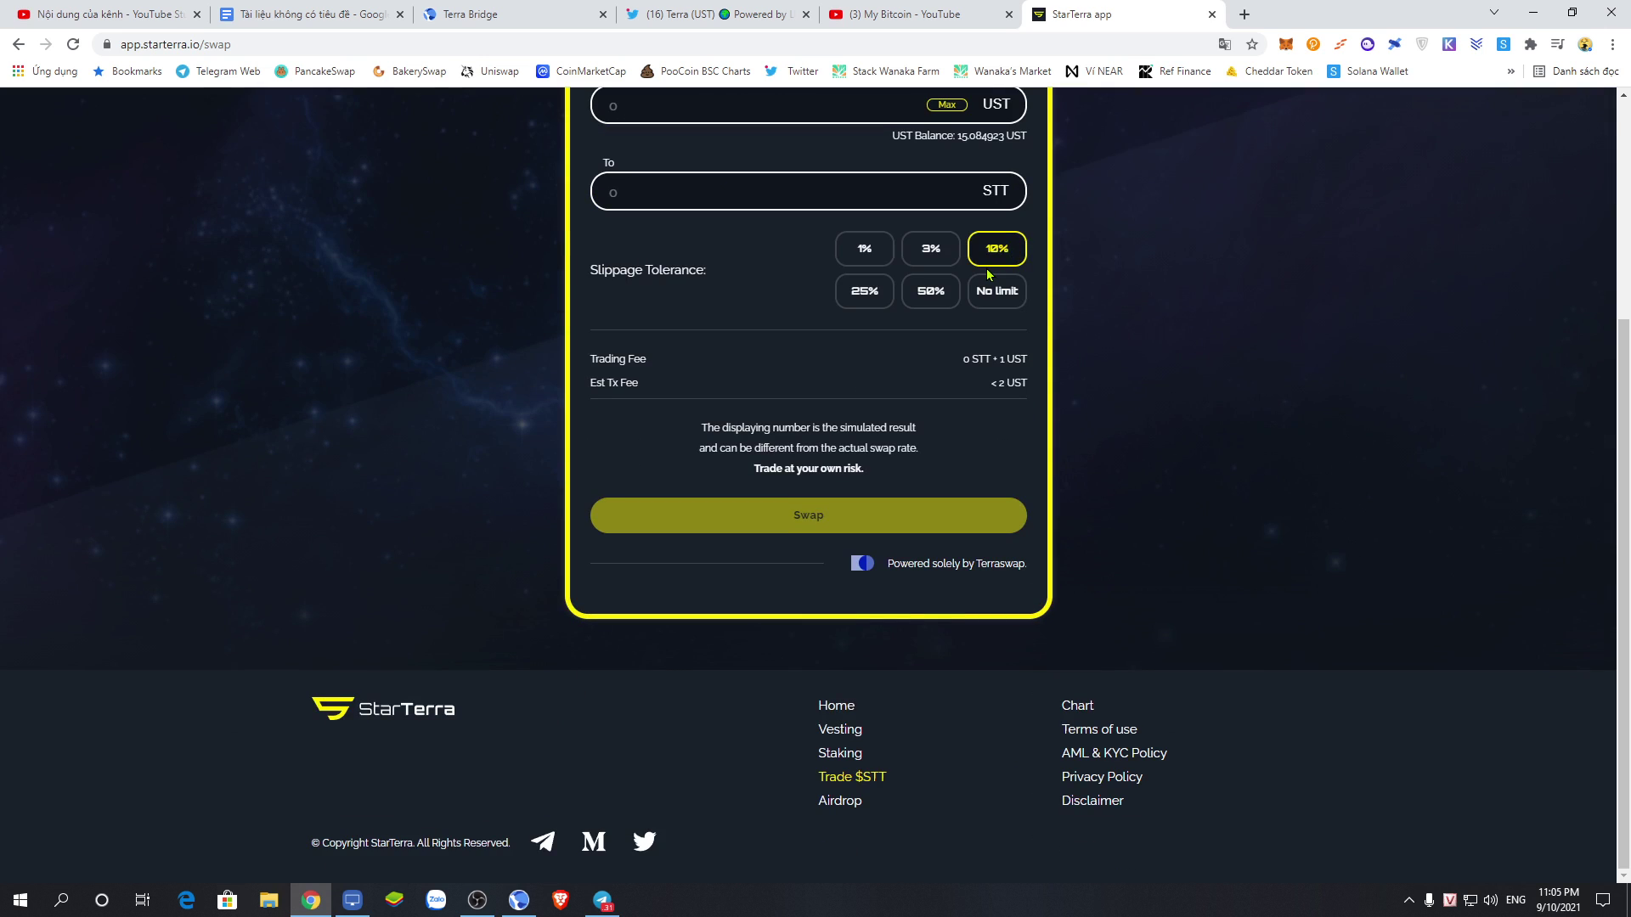
scroll(986, 267, up, 5)
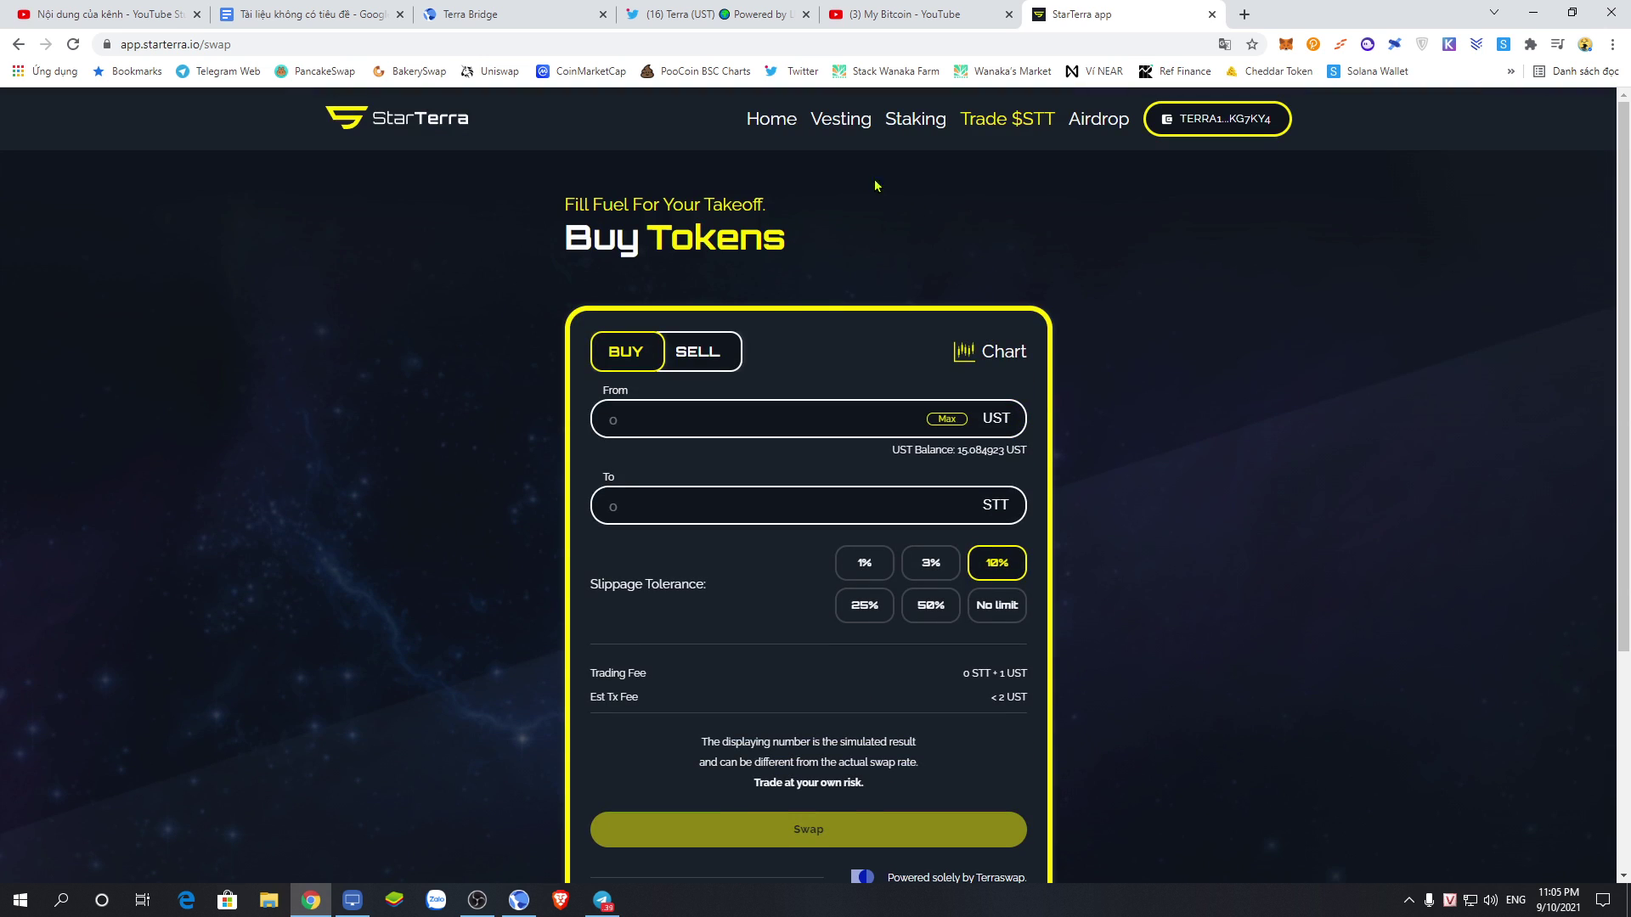
click(762, 119)
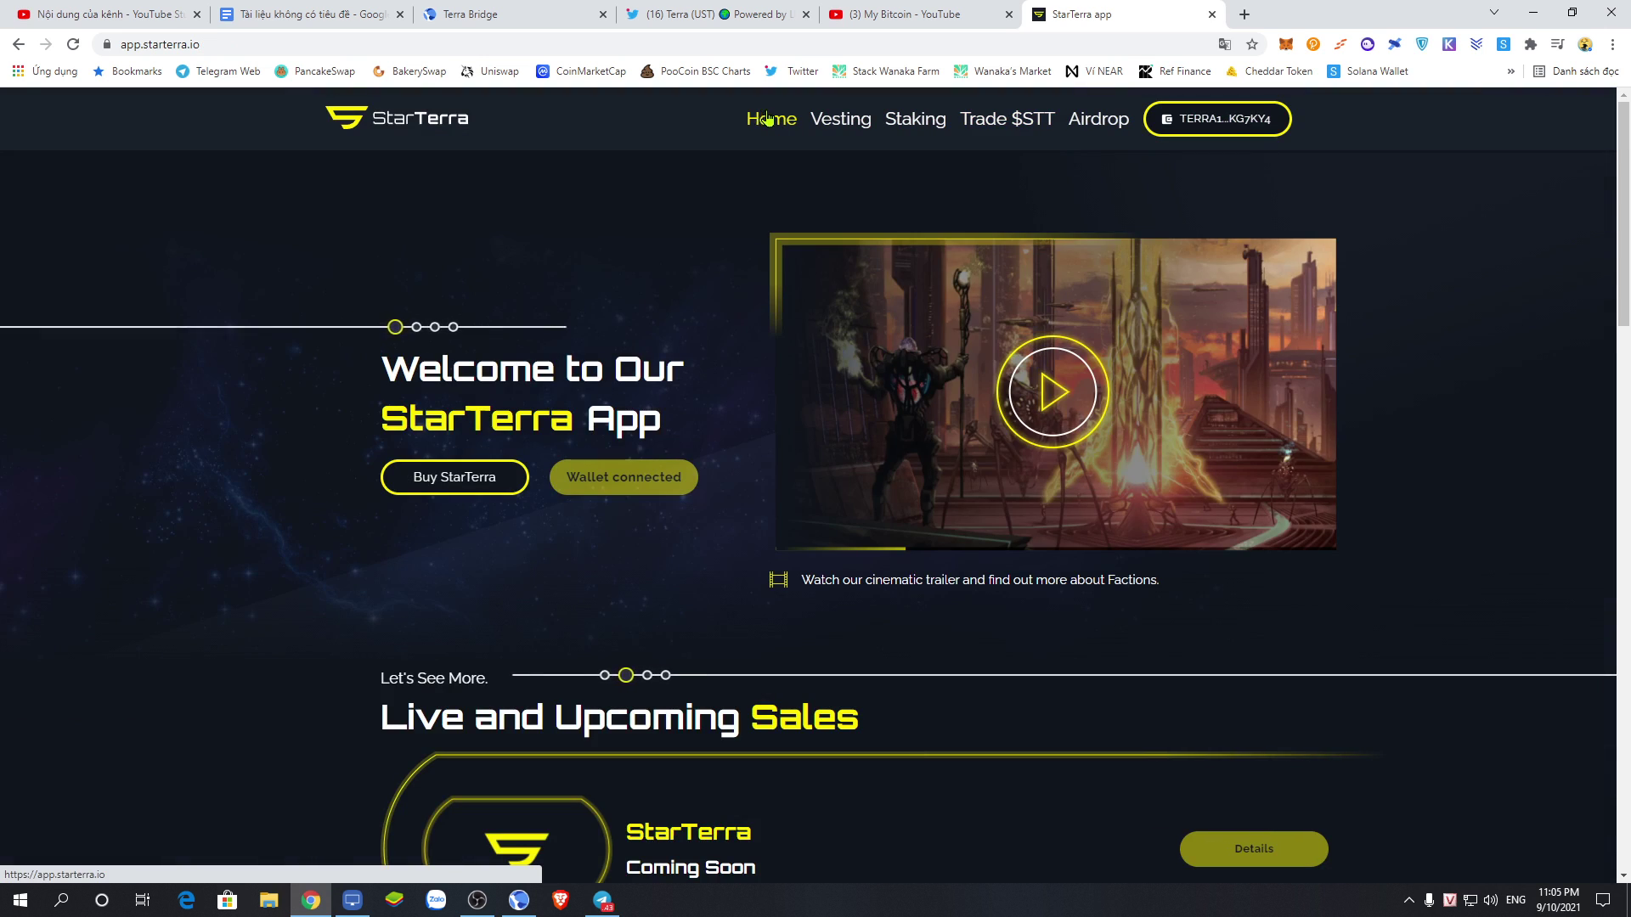
- Open the Degens STT-UST LP pool from the staking page and enter the full 0.176456 STT balance as the liquidity to provide
click(926, 124)
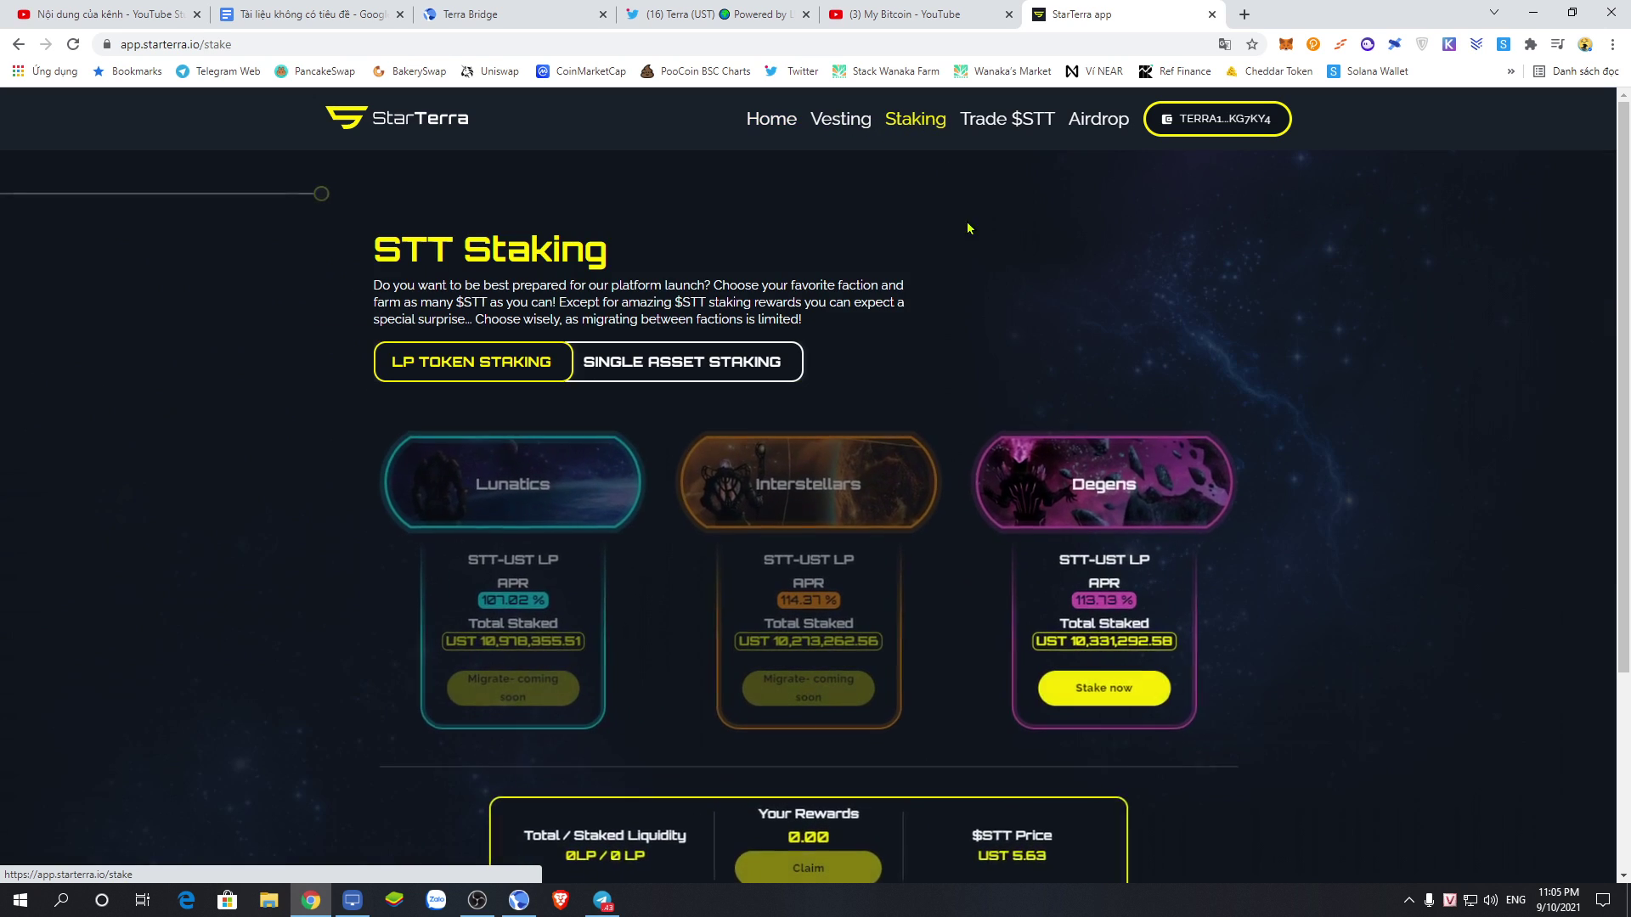
click(732, 367)
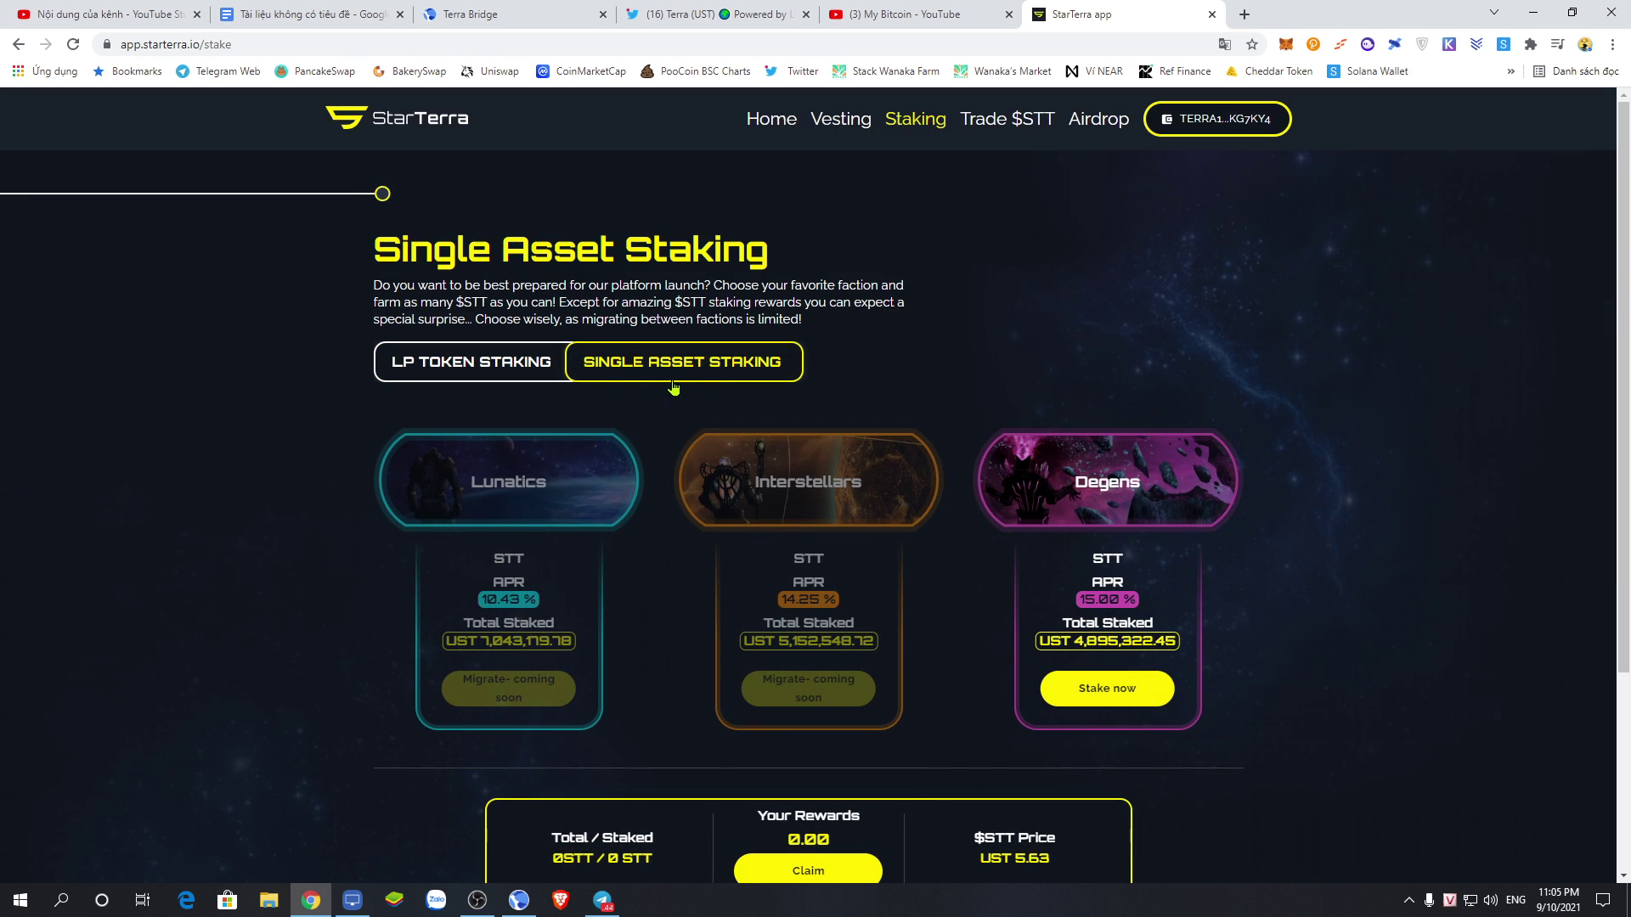
click(518, 370)
scroll(777, 413, down, 3)
click(1118, 437)
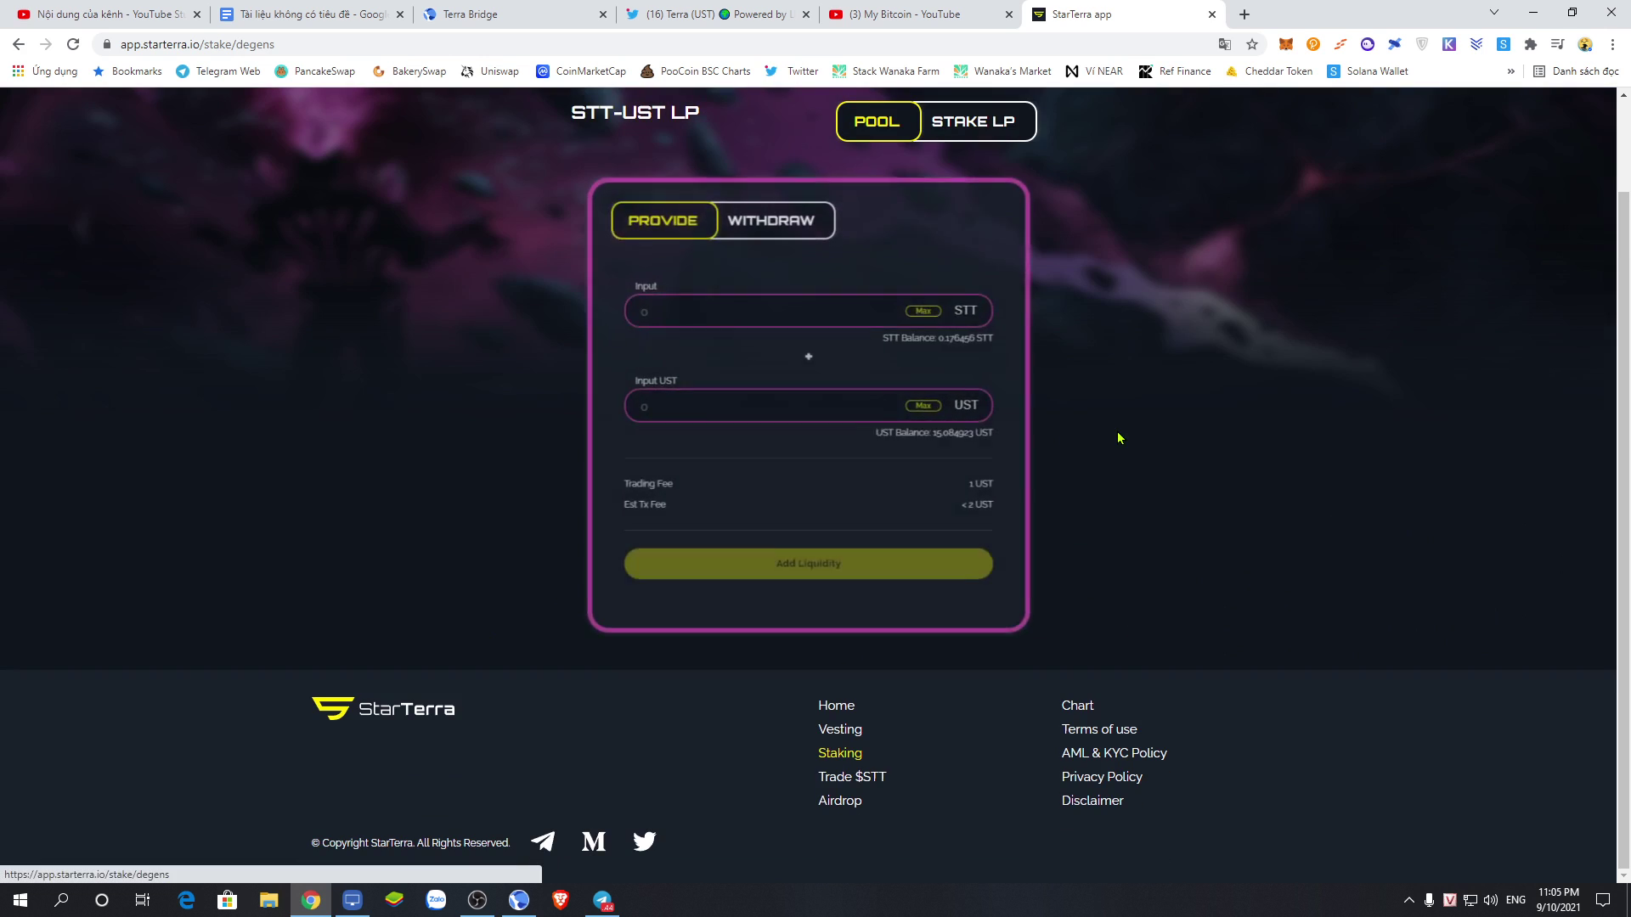
click(941, 297)
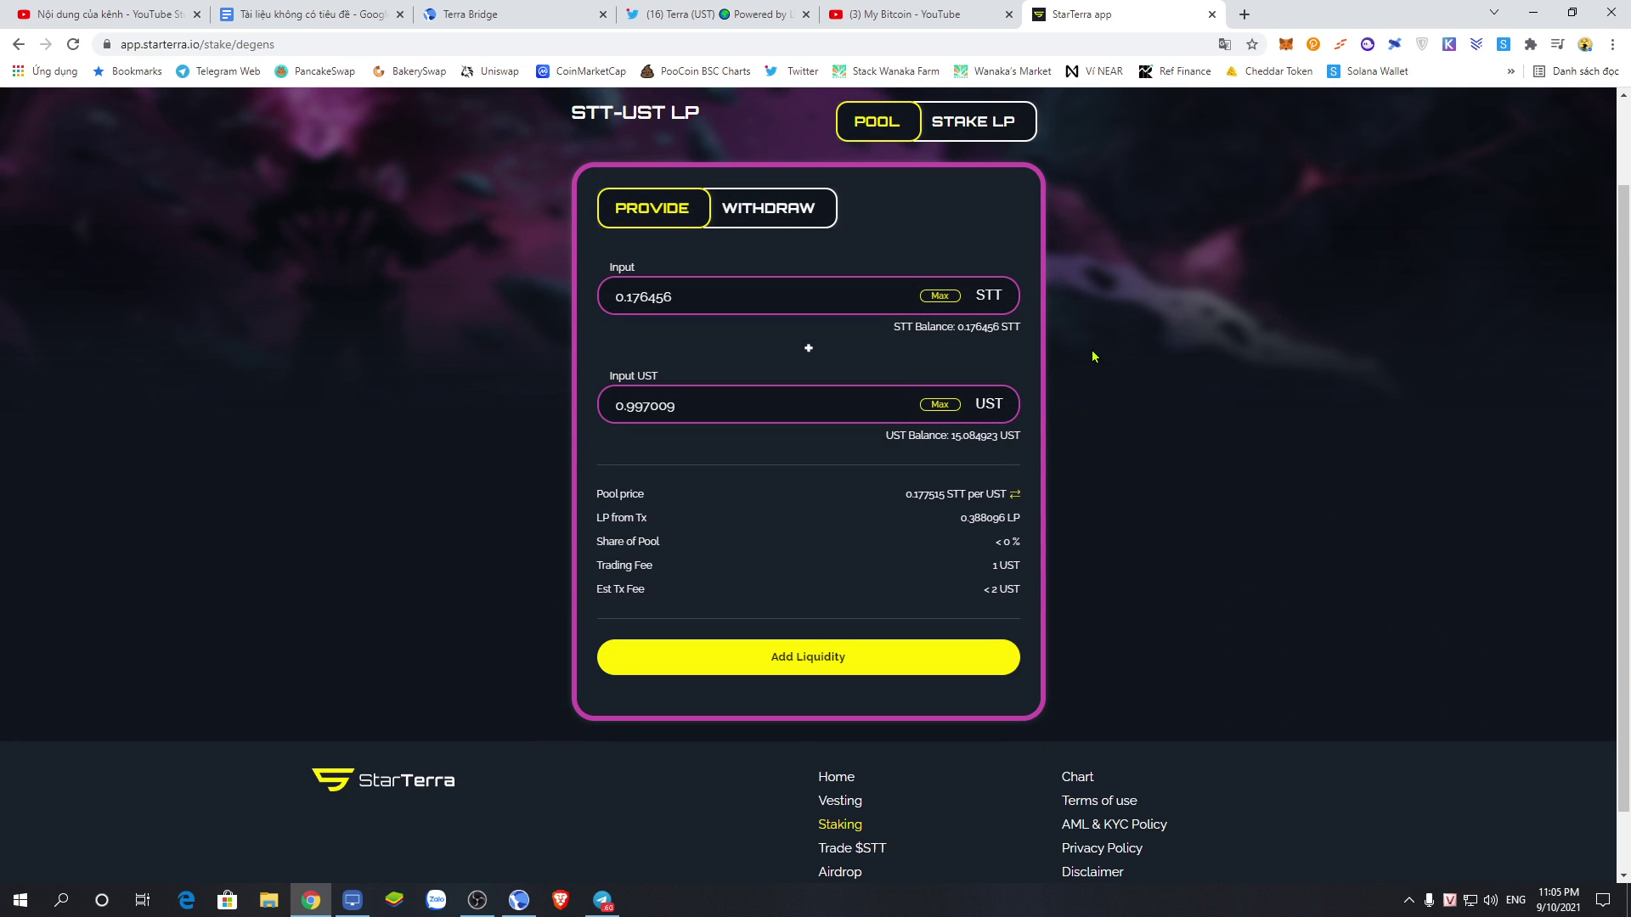
scroll(1104, 334, up, 1)
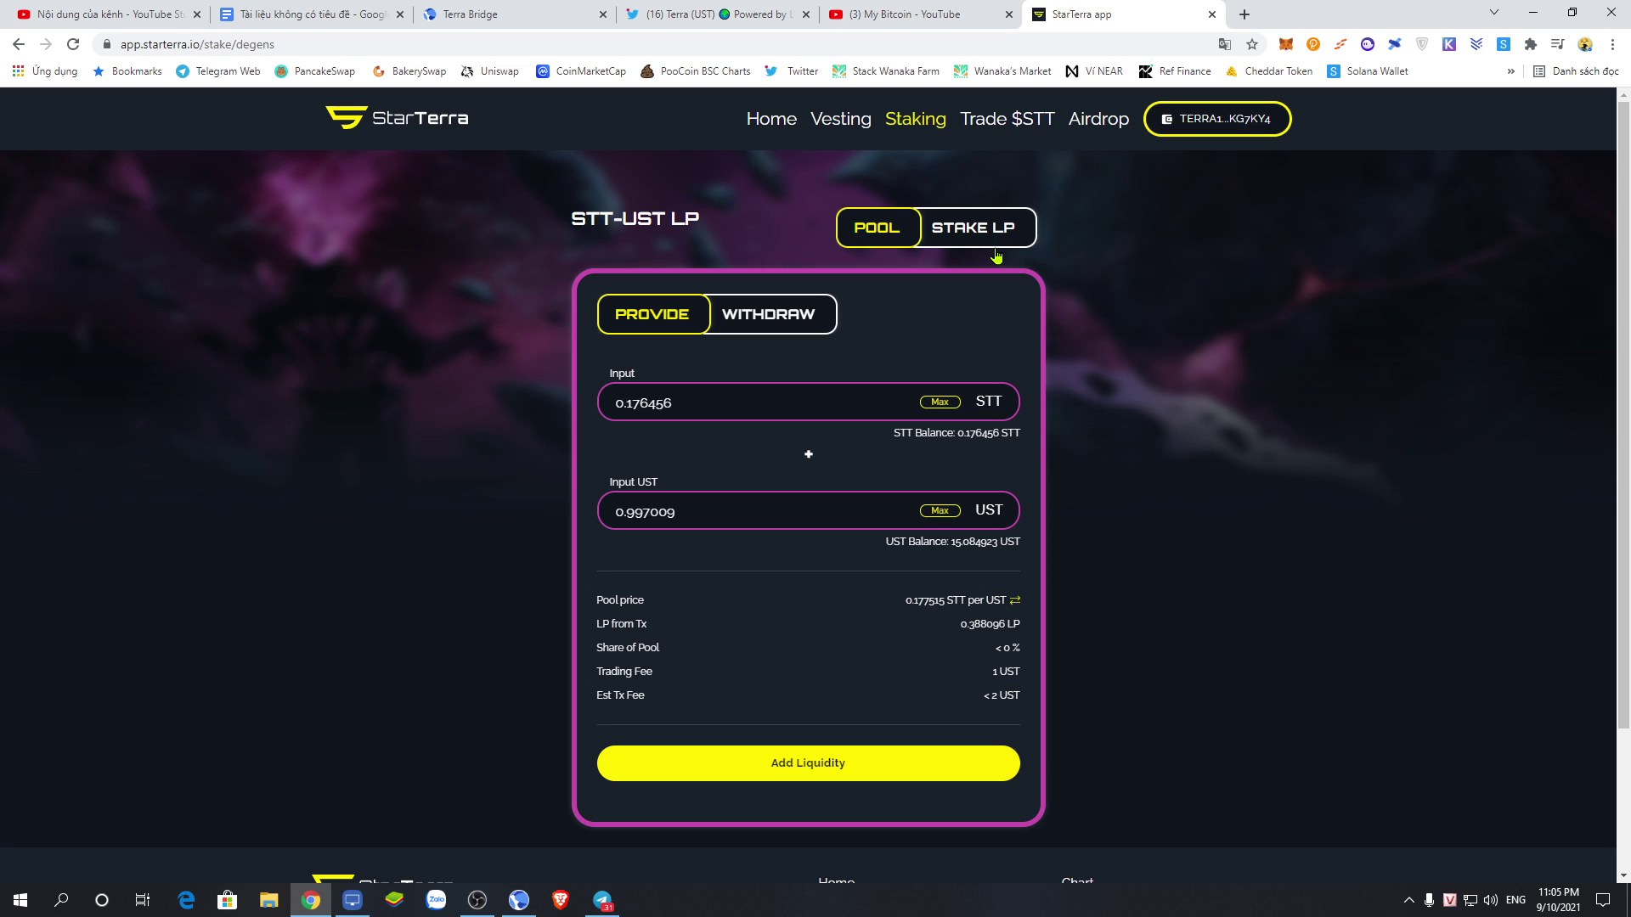
- Open the staking overview and compare the factions' Single Asset Staking and LP Token Staking options
click(921, 123)
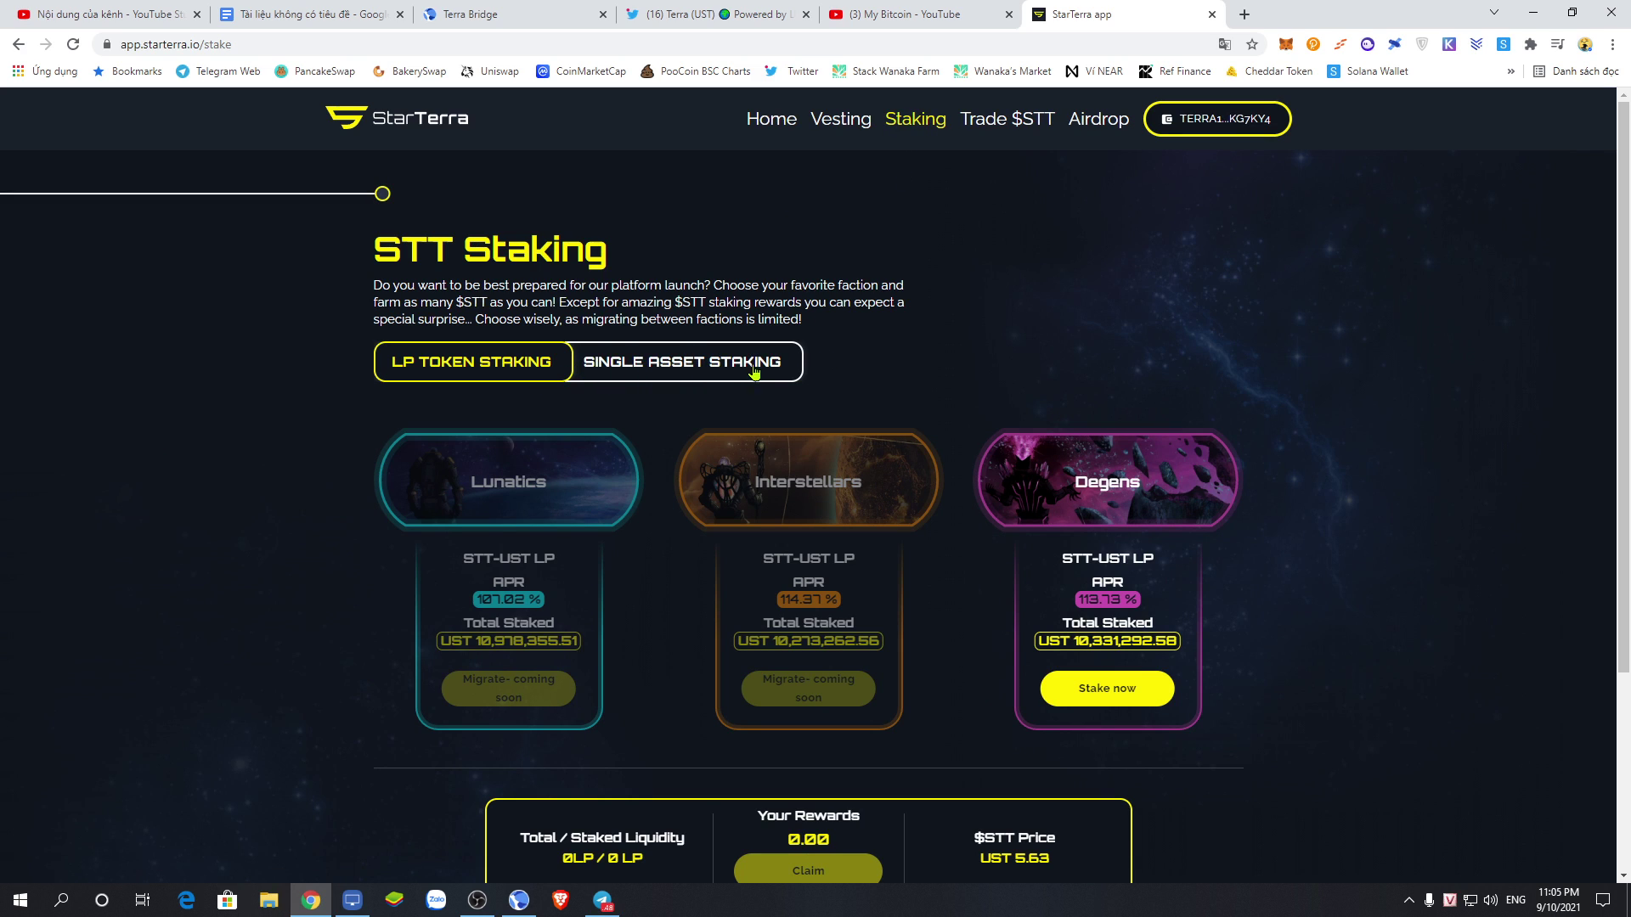
click(689, 370)
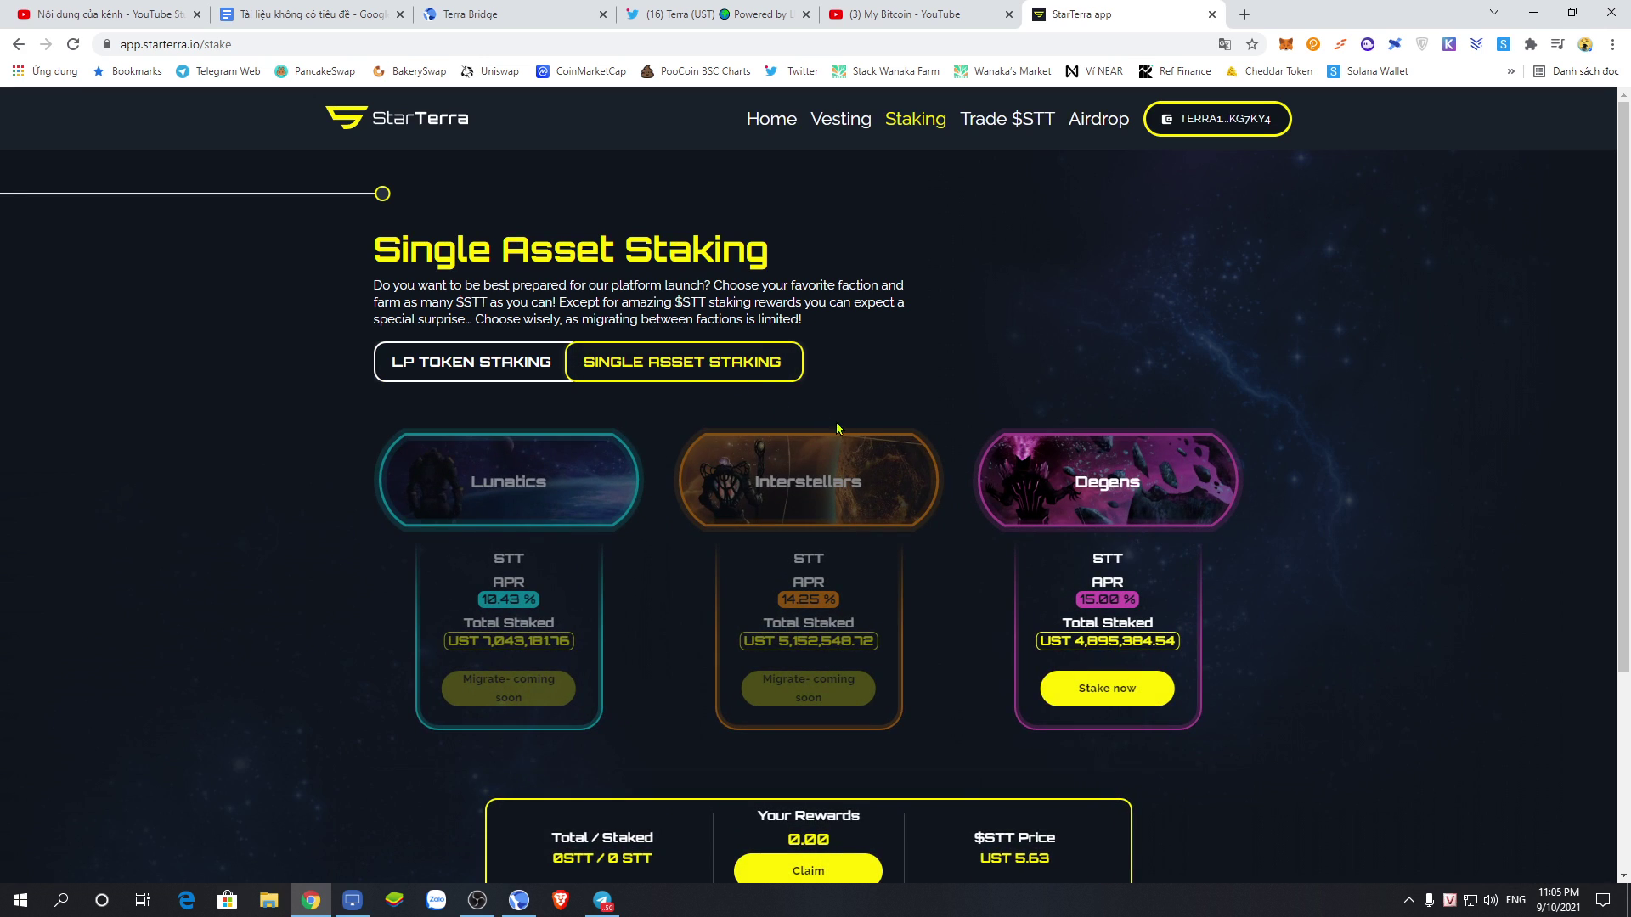
scroll(858, 426, down, 1)
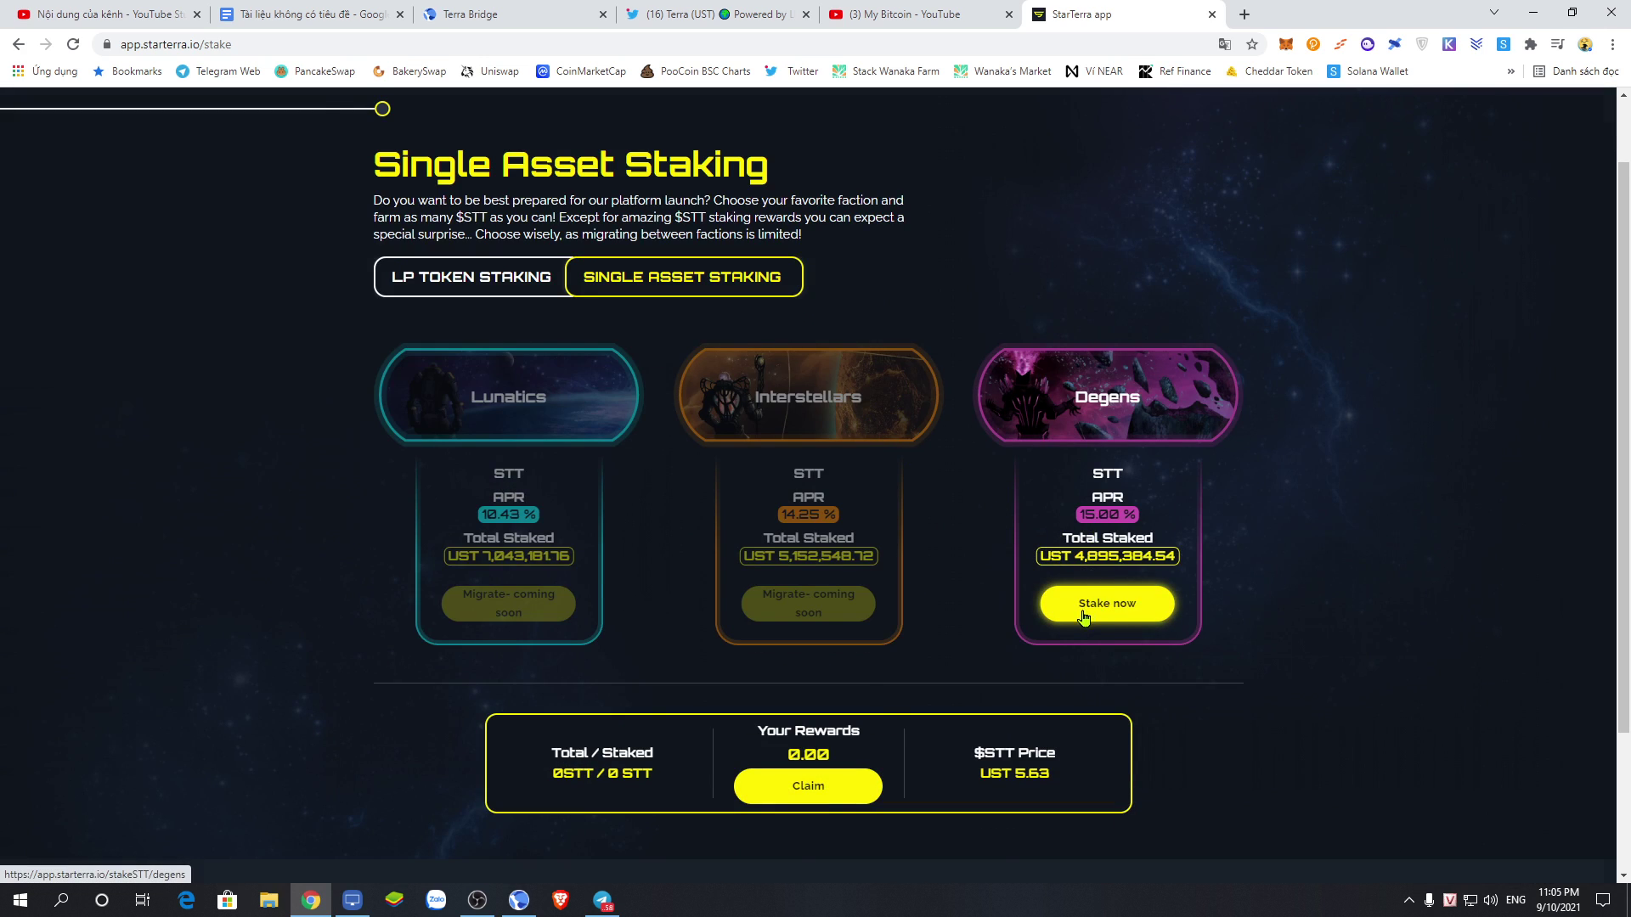
scroll(998, 561, up, 1)
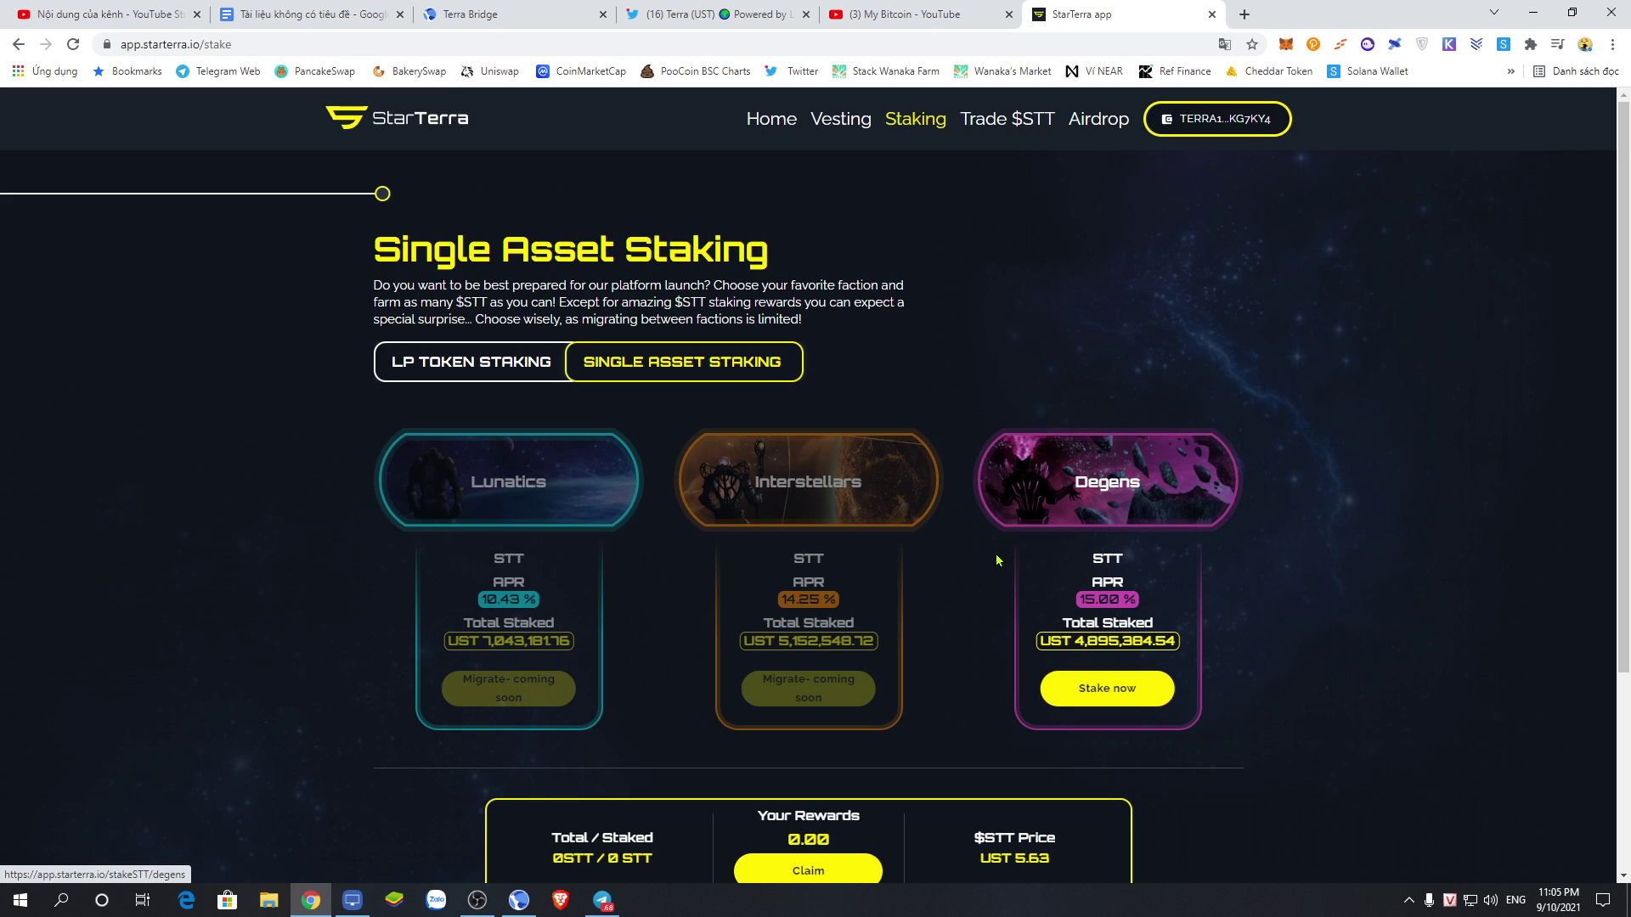
click(447, 372)
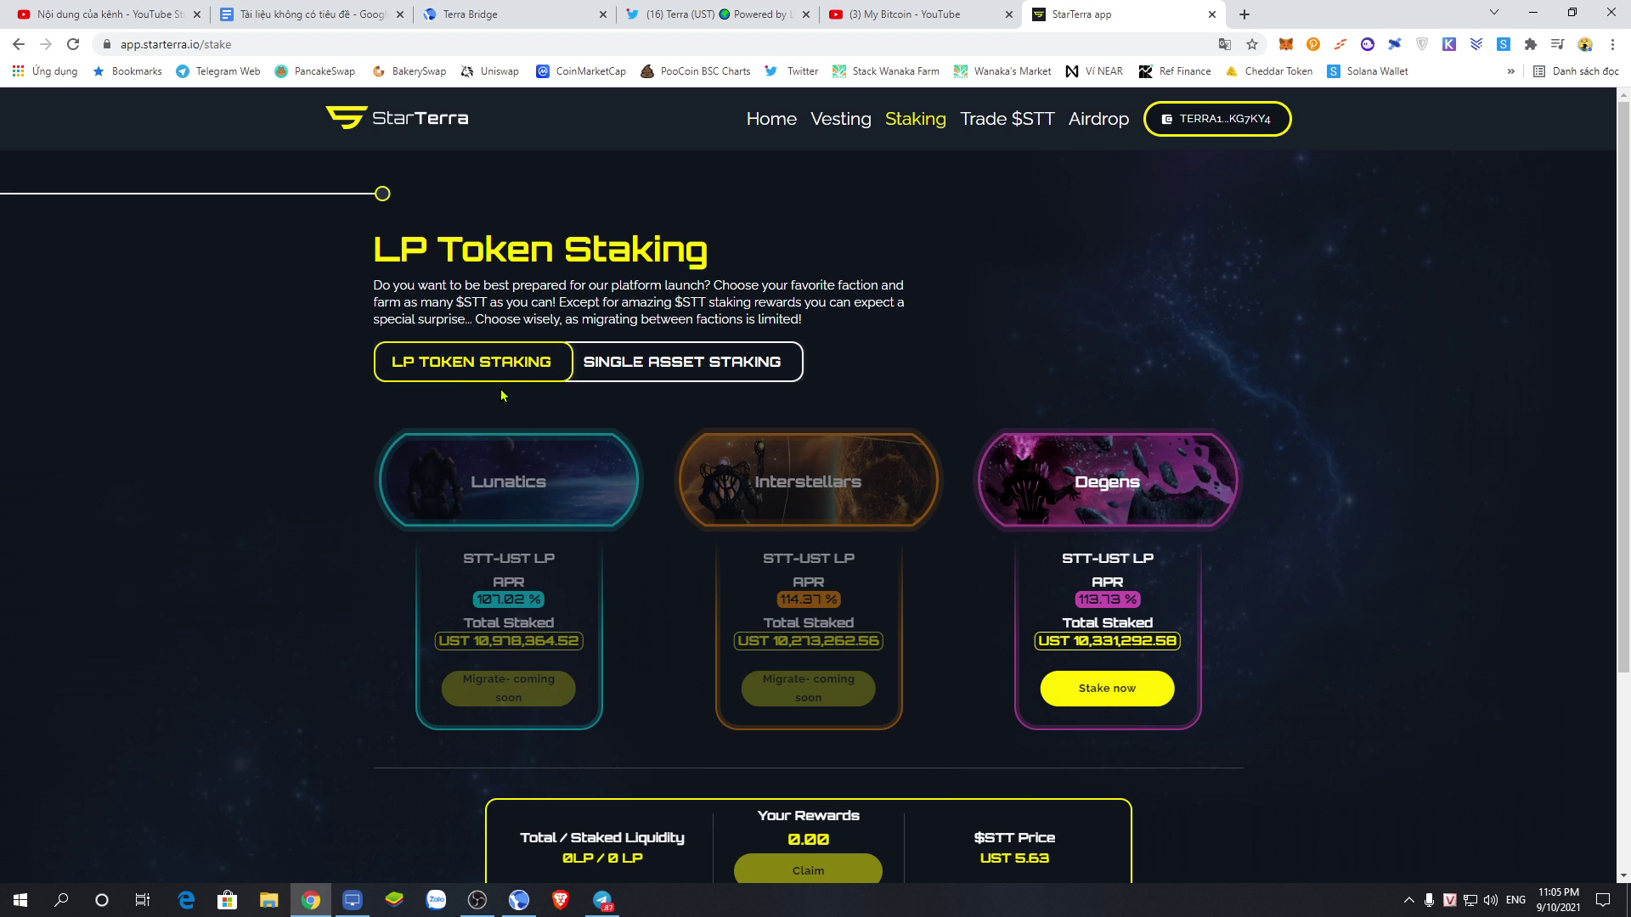
scroll(610, 444, down, 1)
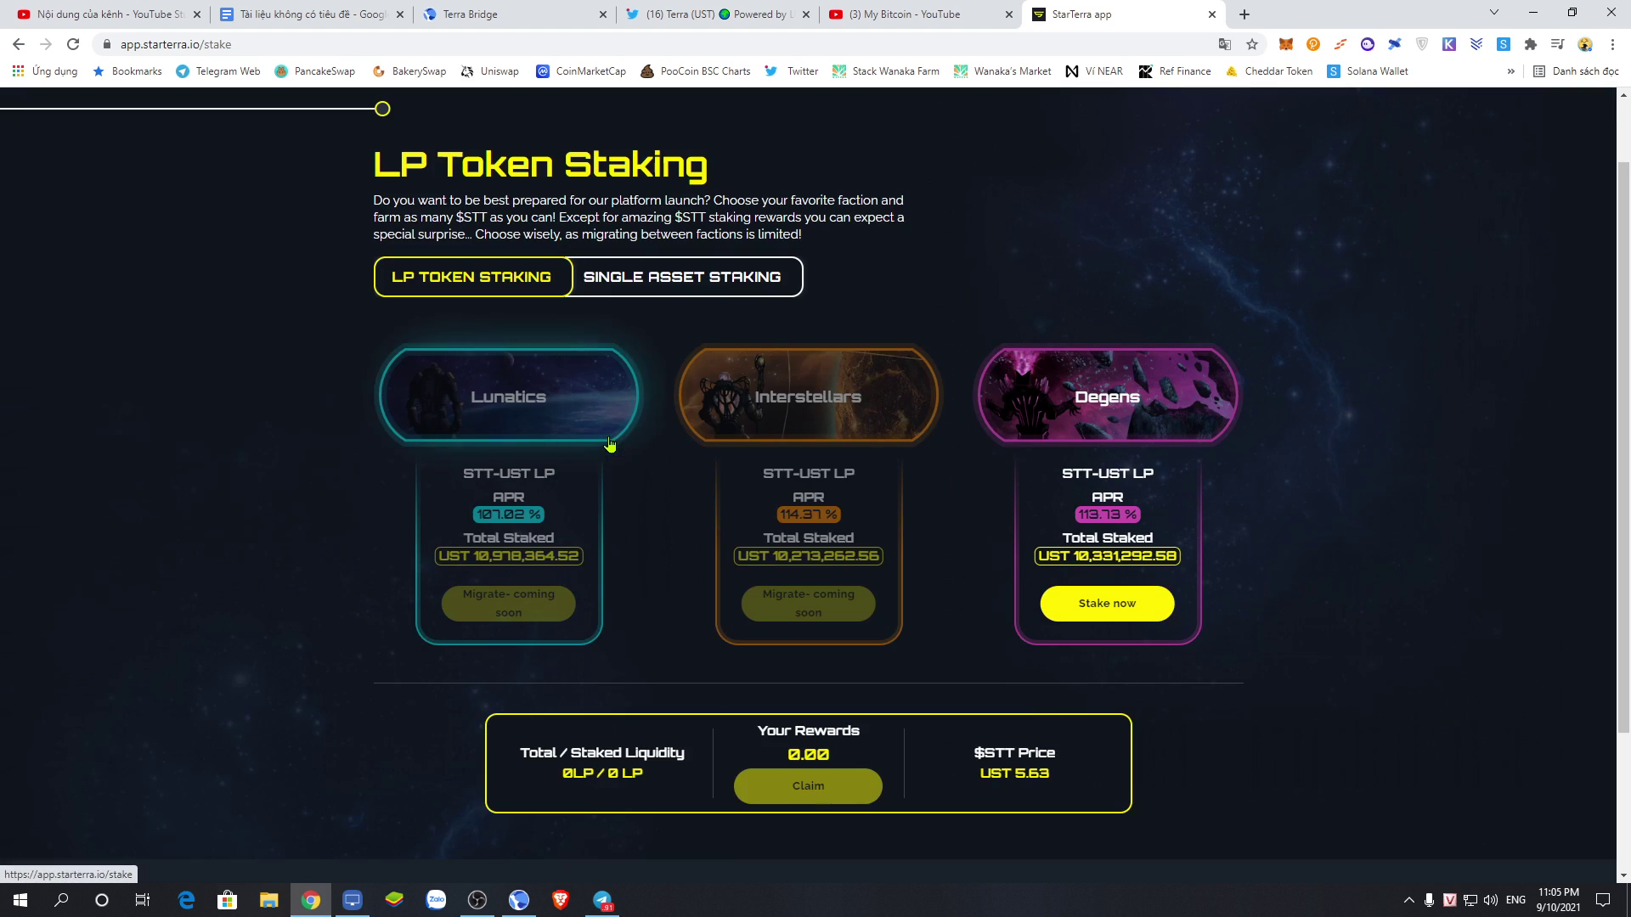
- Open the Degens STT-UST LP pool and fill in the maximum STT amount, 0.176456, for providing liquidity
click(1120, 605)
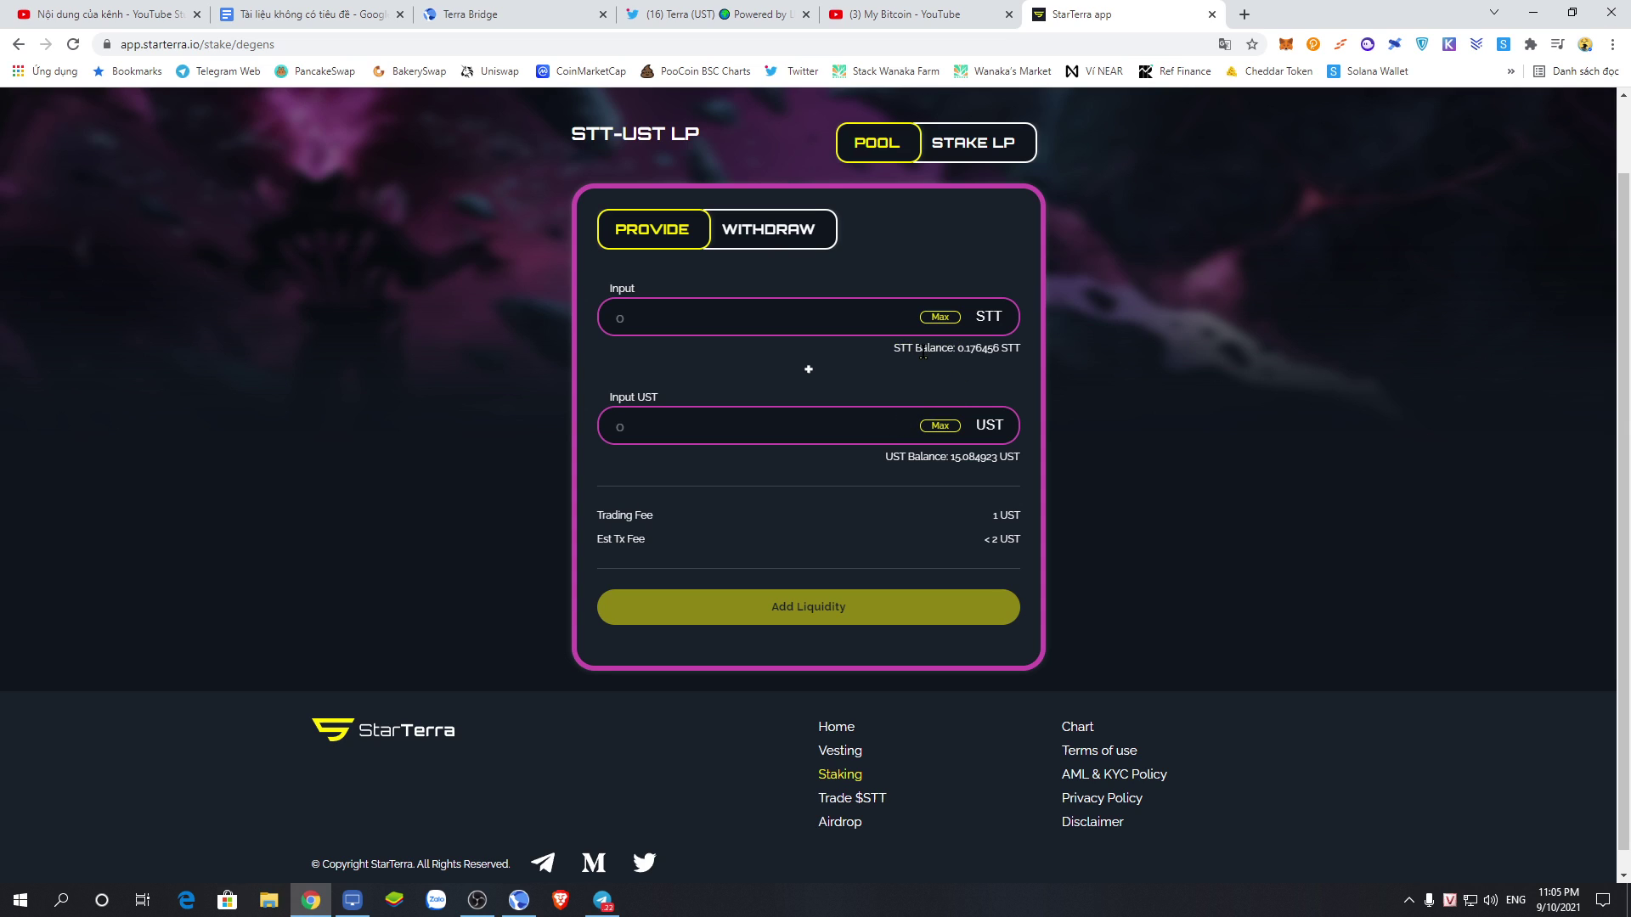
drag(951, 349, 1032, 361)
click(997, 381)
click(934, 324)
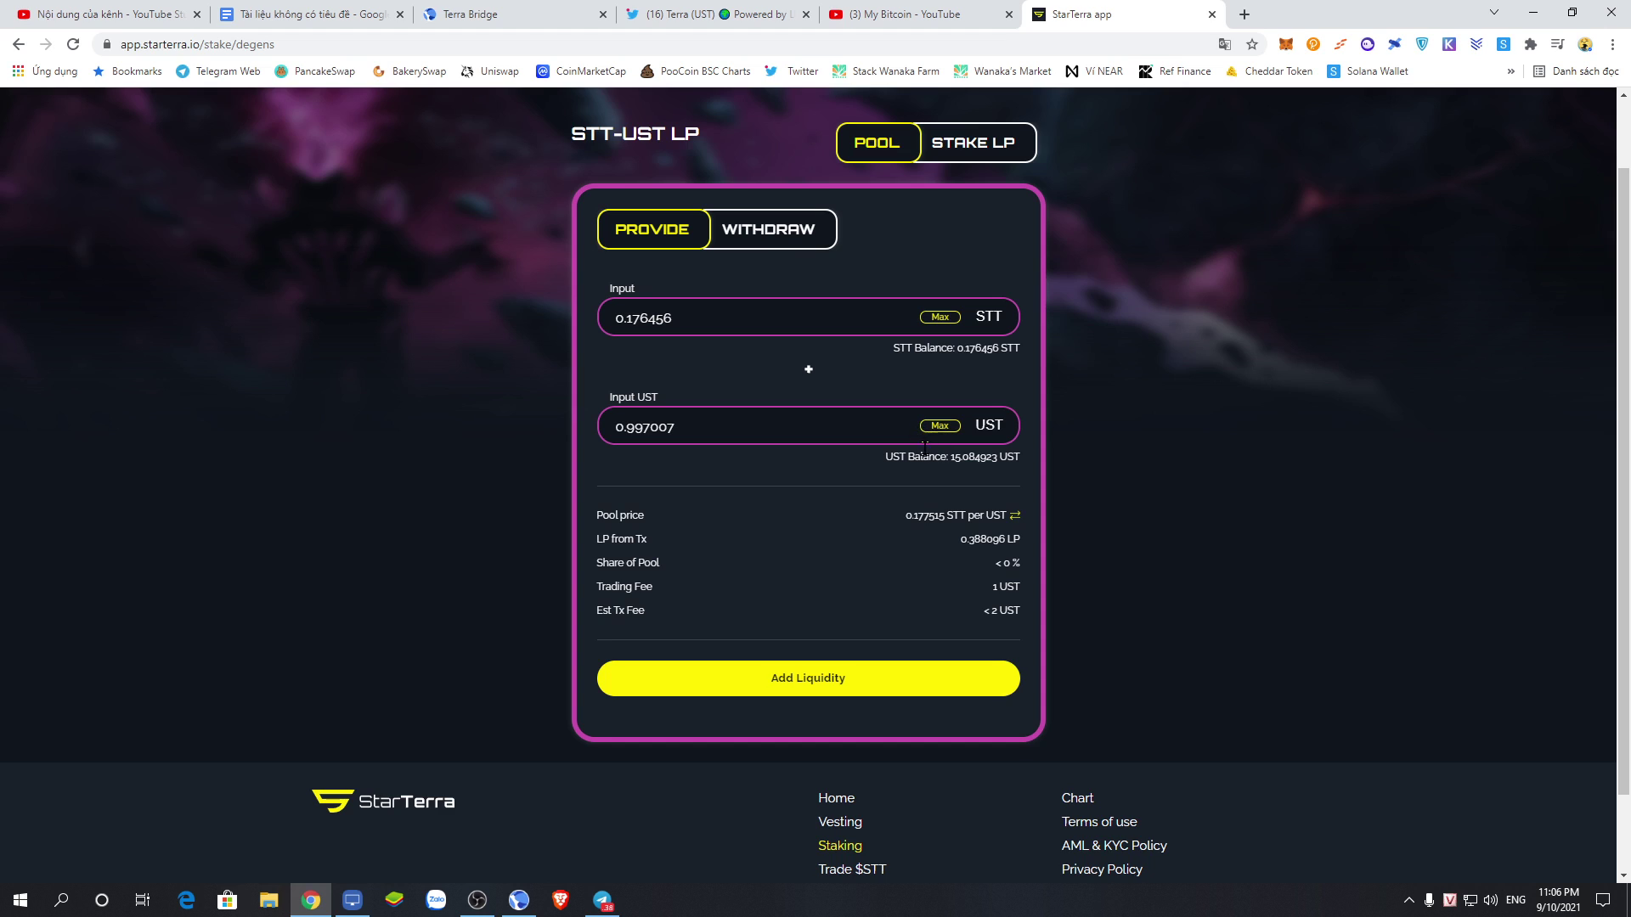
- Review the paired STT and UST amounts for providing liquidity, and view the Stake LP form
drag(712, 427, 568, 434)
click(729, 419)
drag(699, 434, 595, 434)
drag(693, 327, 586, 323)
click(759, 363)
click(973, 146)
scroll(967, 360, up, 1)
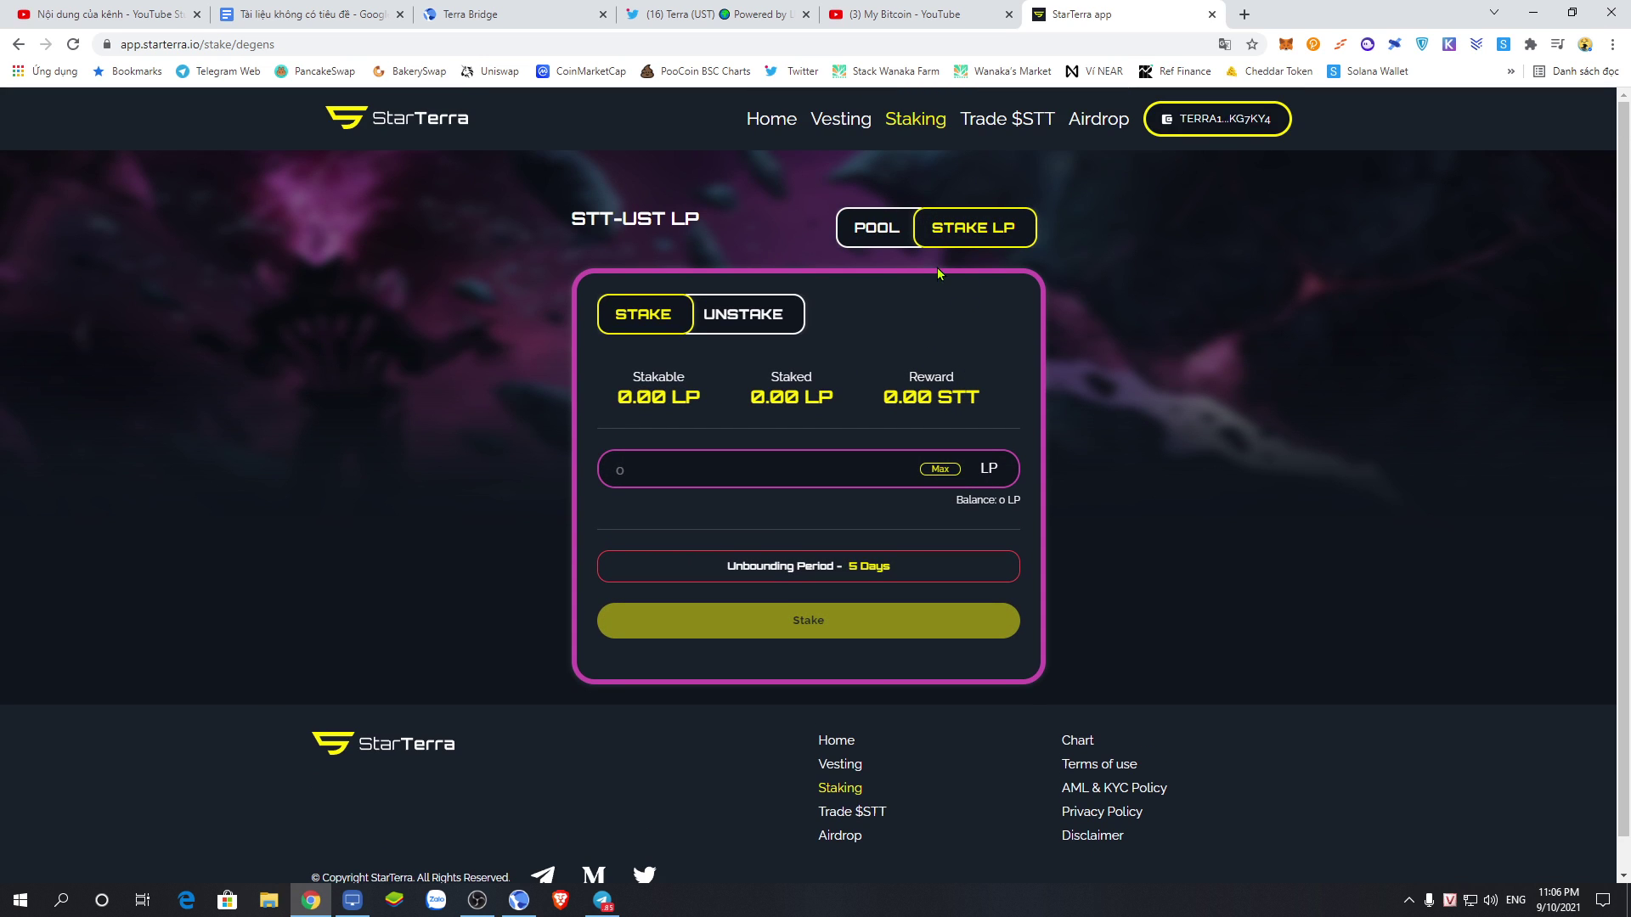
- Open single asset staking for the Degens faction and fill in the maximum stake of 0.176456 STT
click(913, 119)
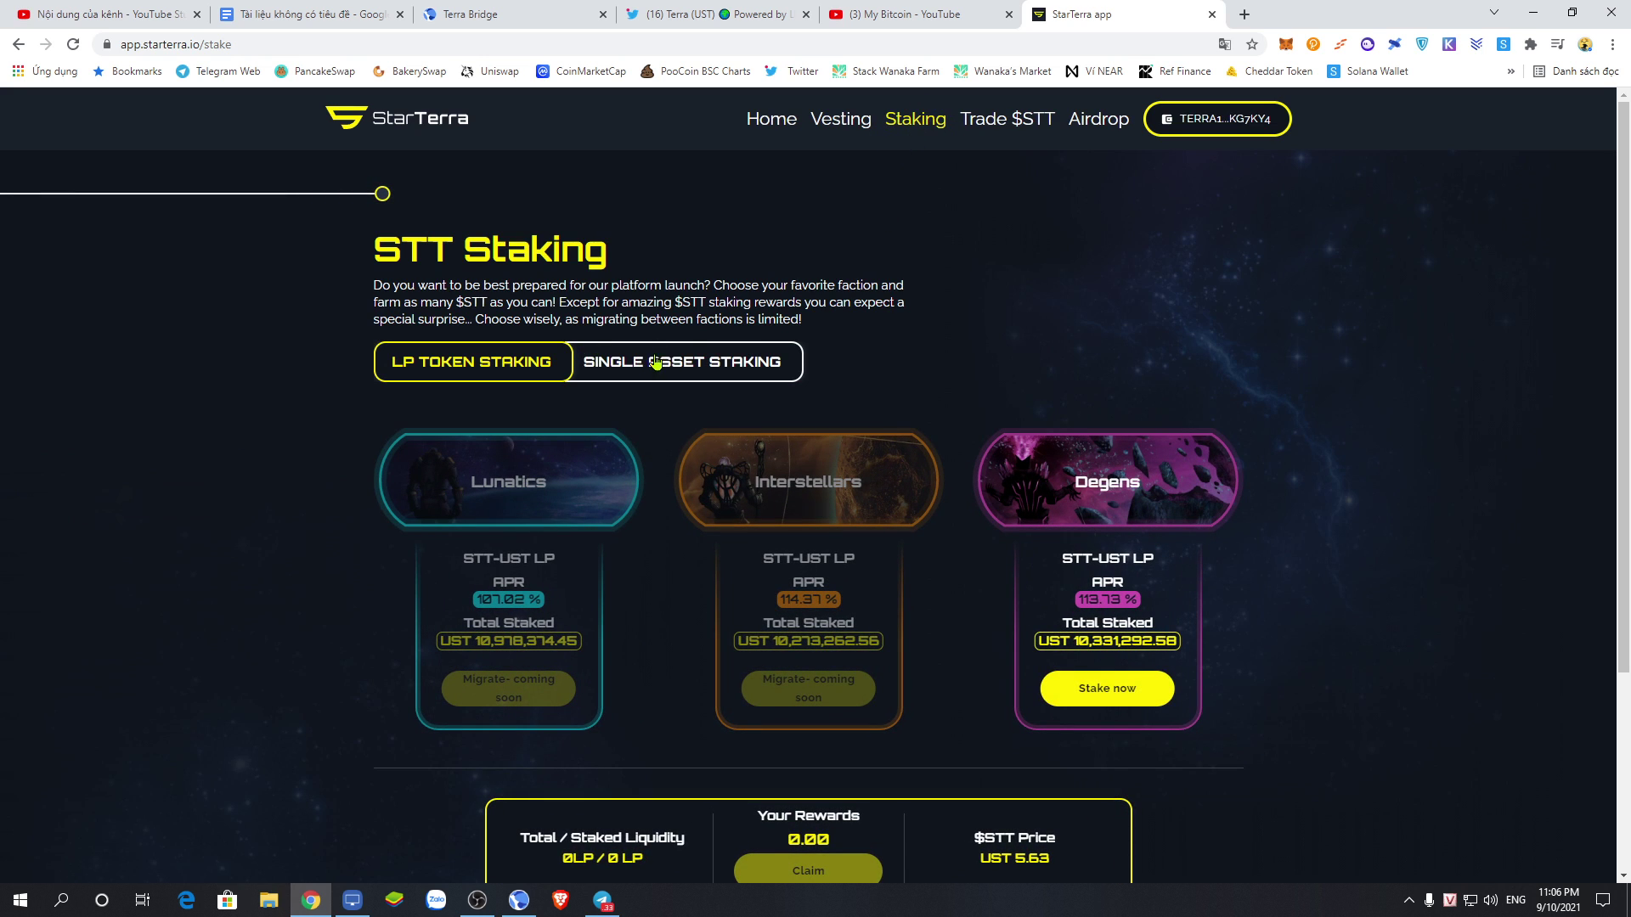
click(699, 377)
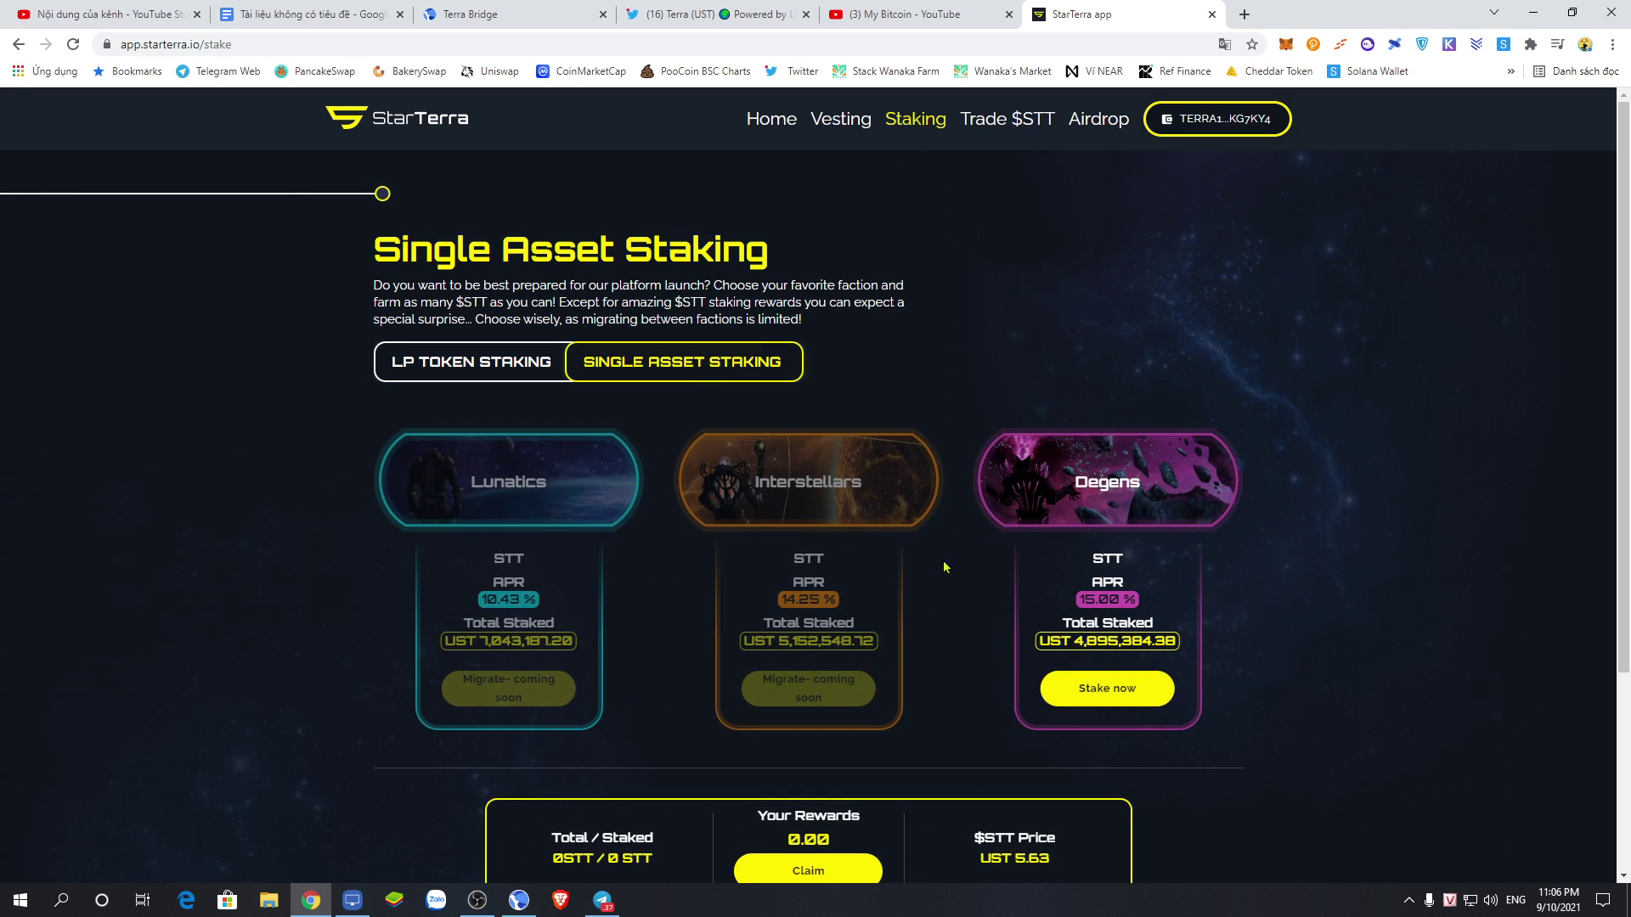
scroll(963, 558, down, 2)
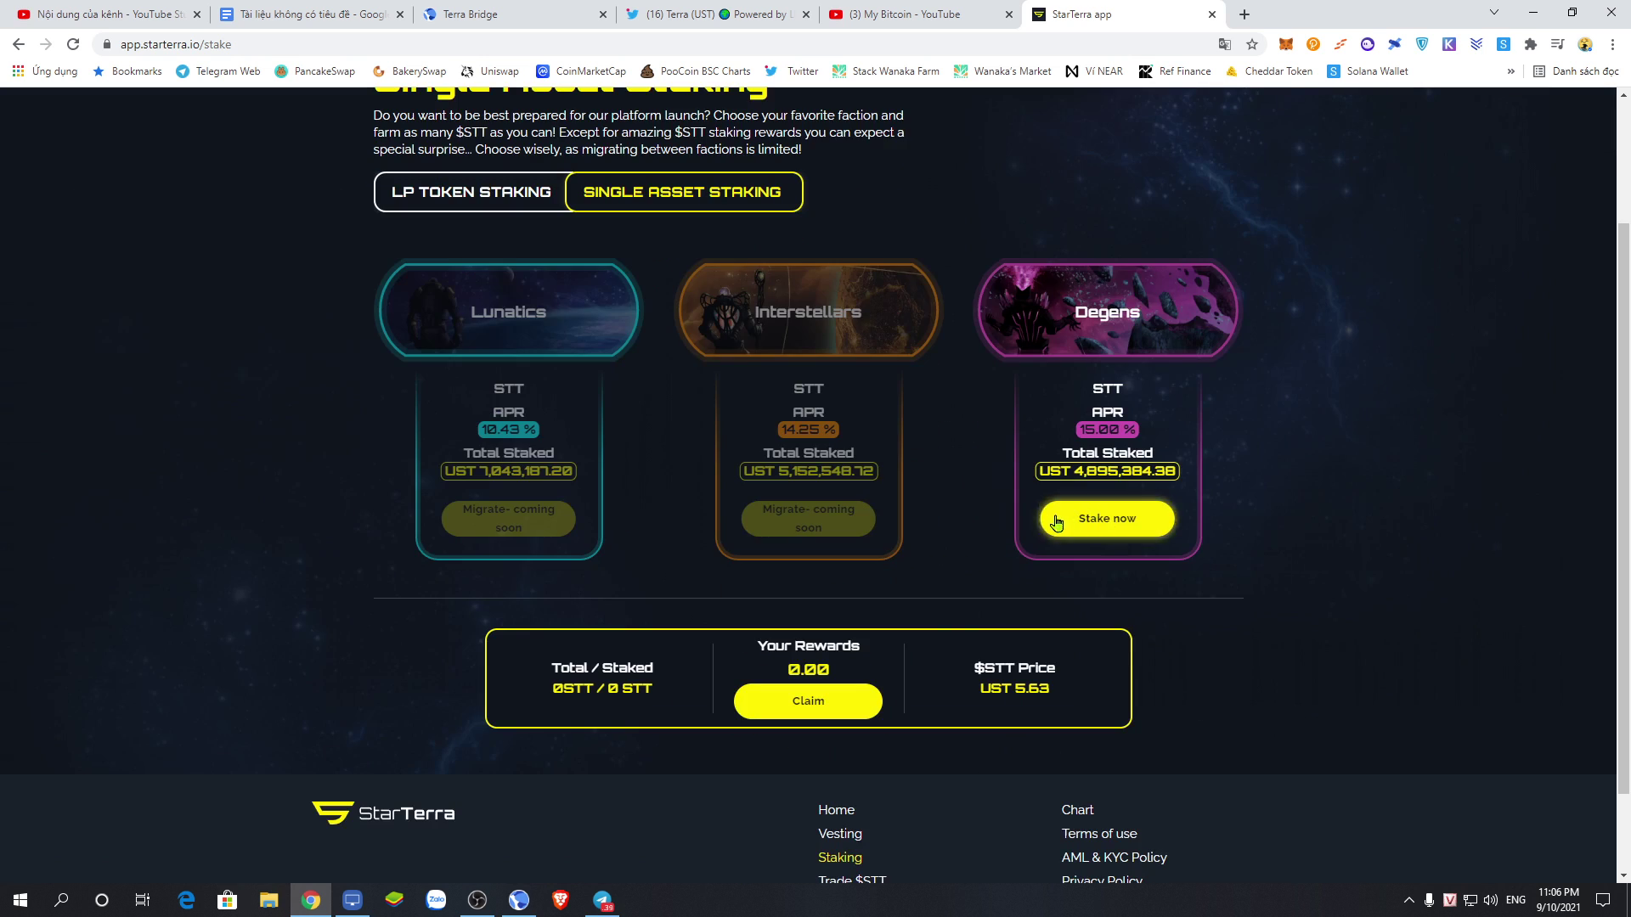
click(1129, 519)
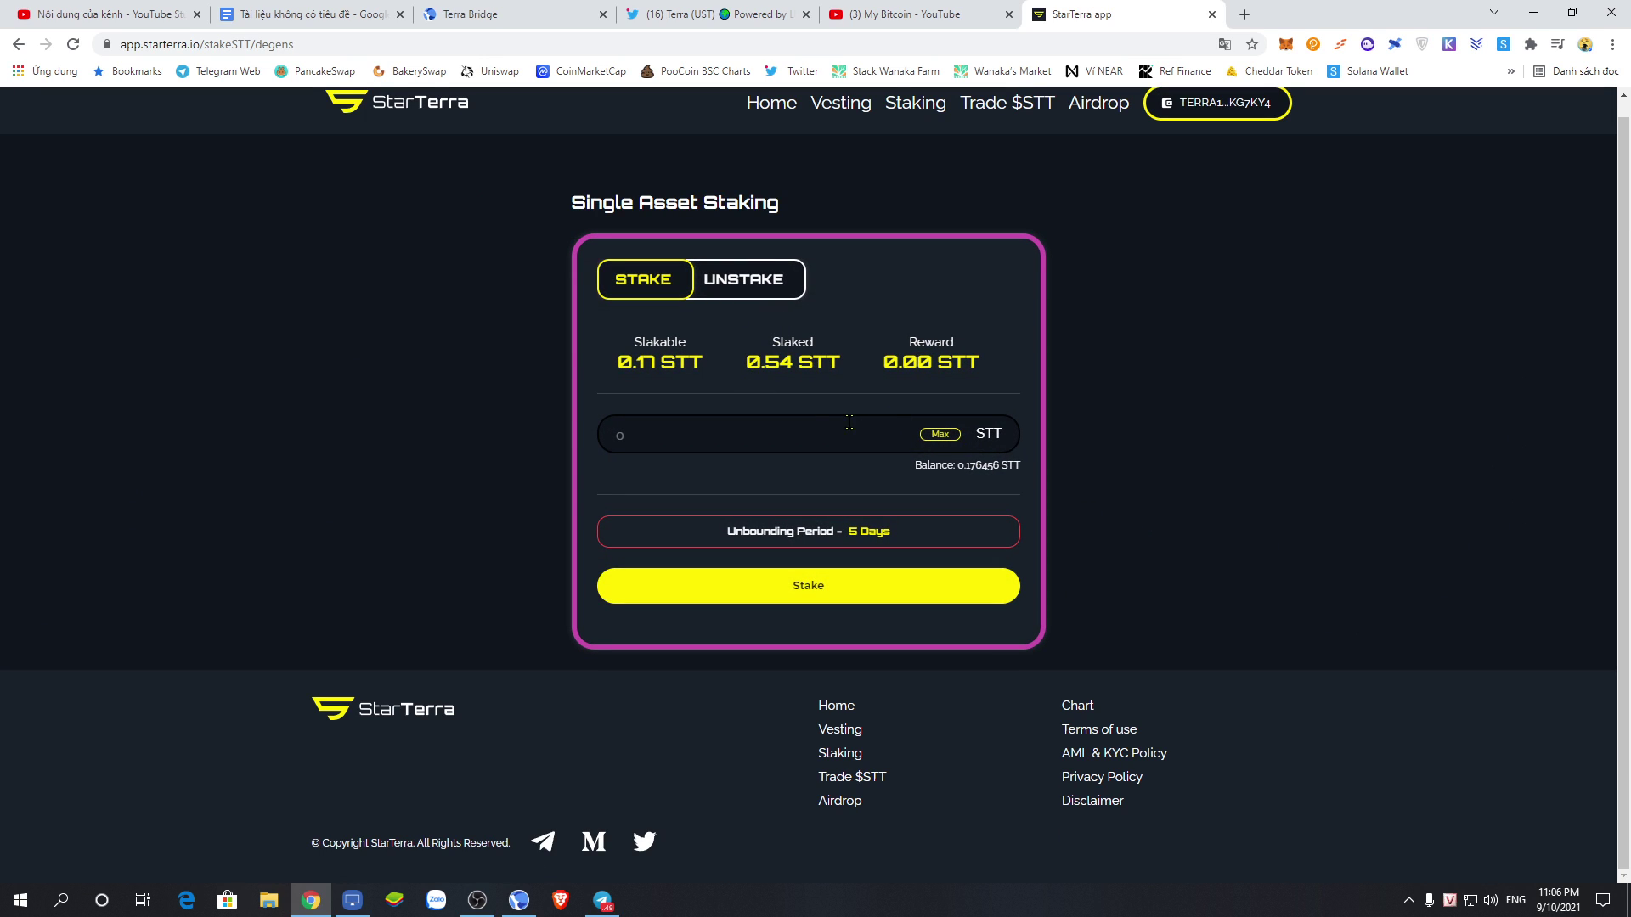
click(942, 440)
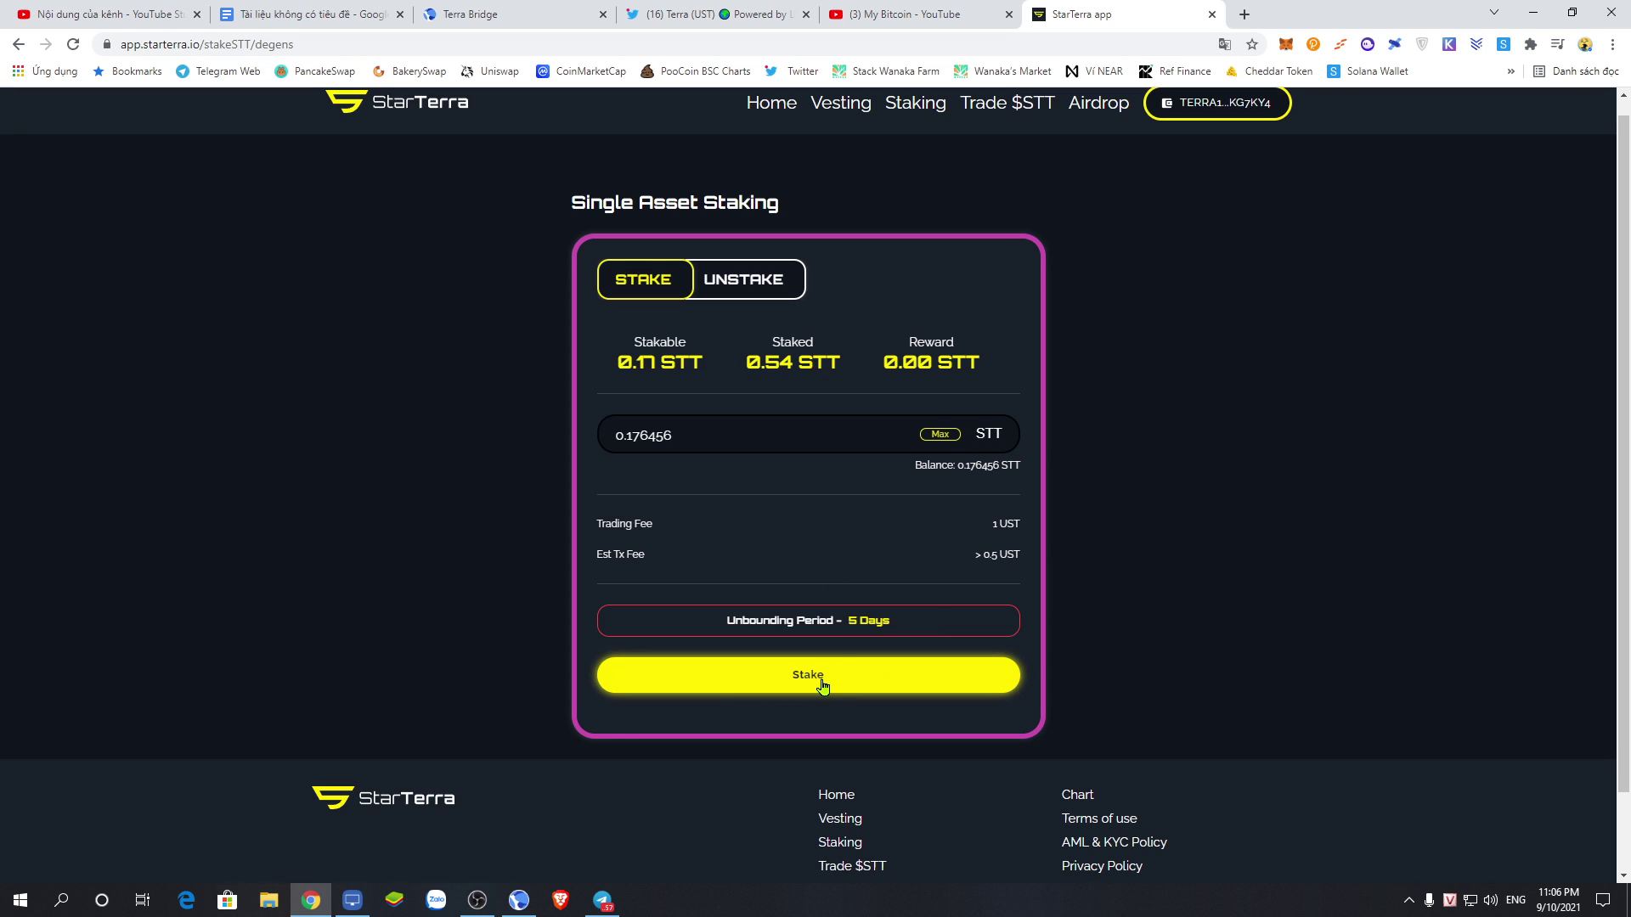
- Review the estimated transaction fee and the entered STT amount on the single asset staking form
drag(981, 554, 1050, 556)
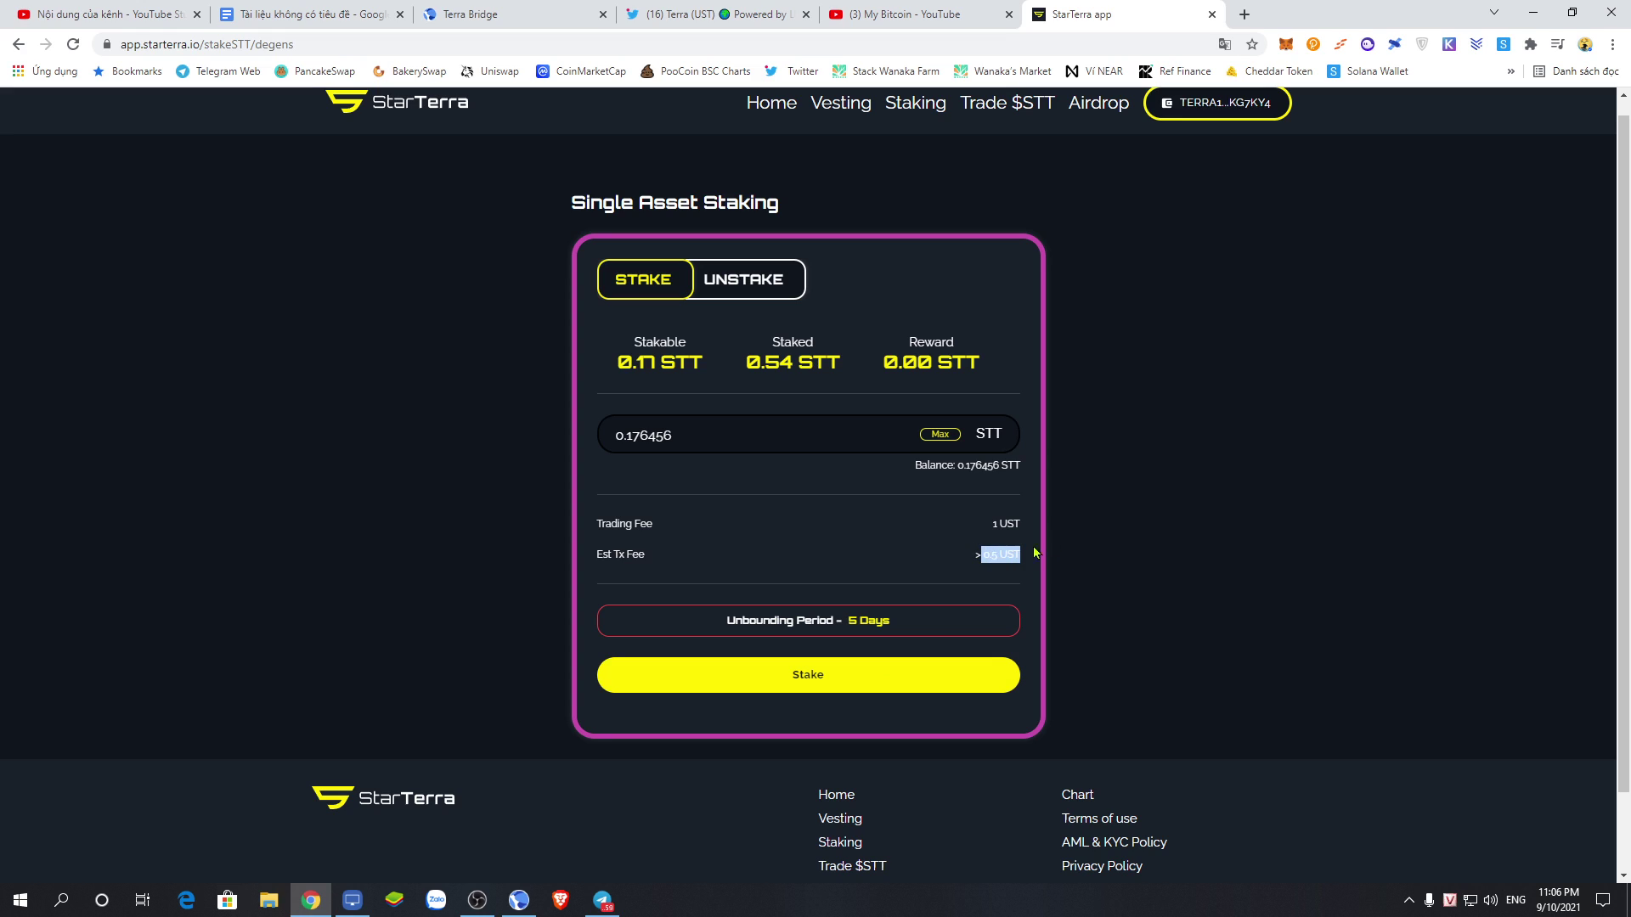
click(856, 535)
scroll(928, 229, up, 1)
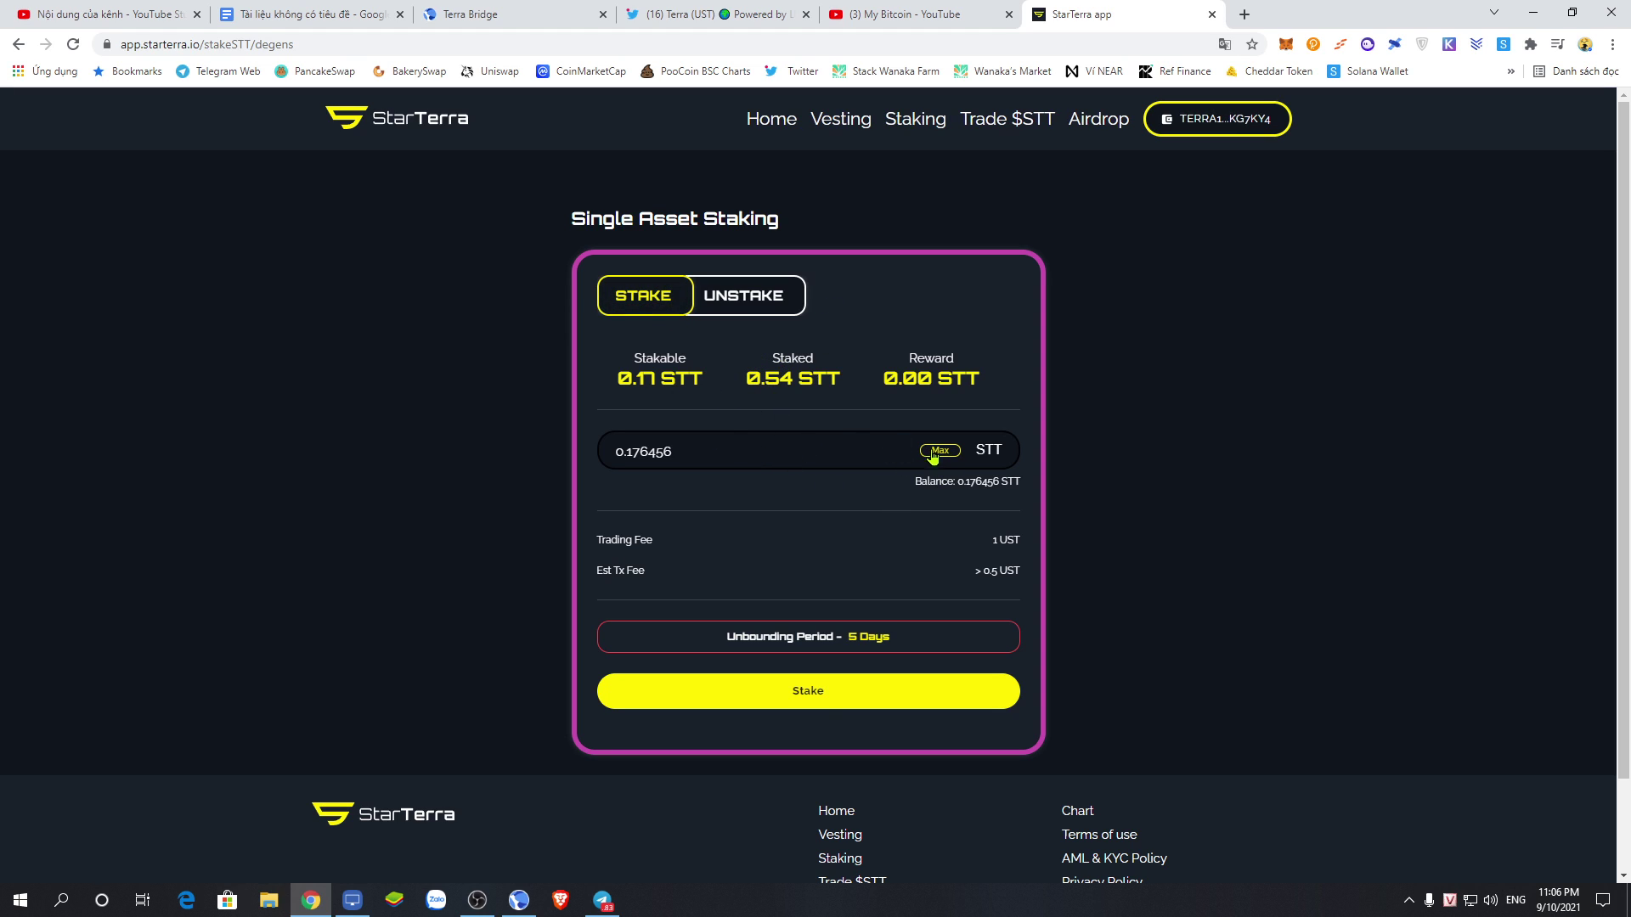
key(shift+Left)
key(shift+Left)
key(shift+Left)
key(shift+Left)
key(shift+Left)
key(shift+Left)
click(675, 453)
scroll(883, 527, down, 1)
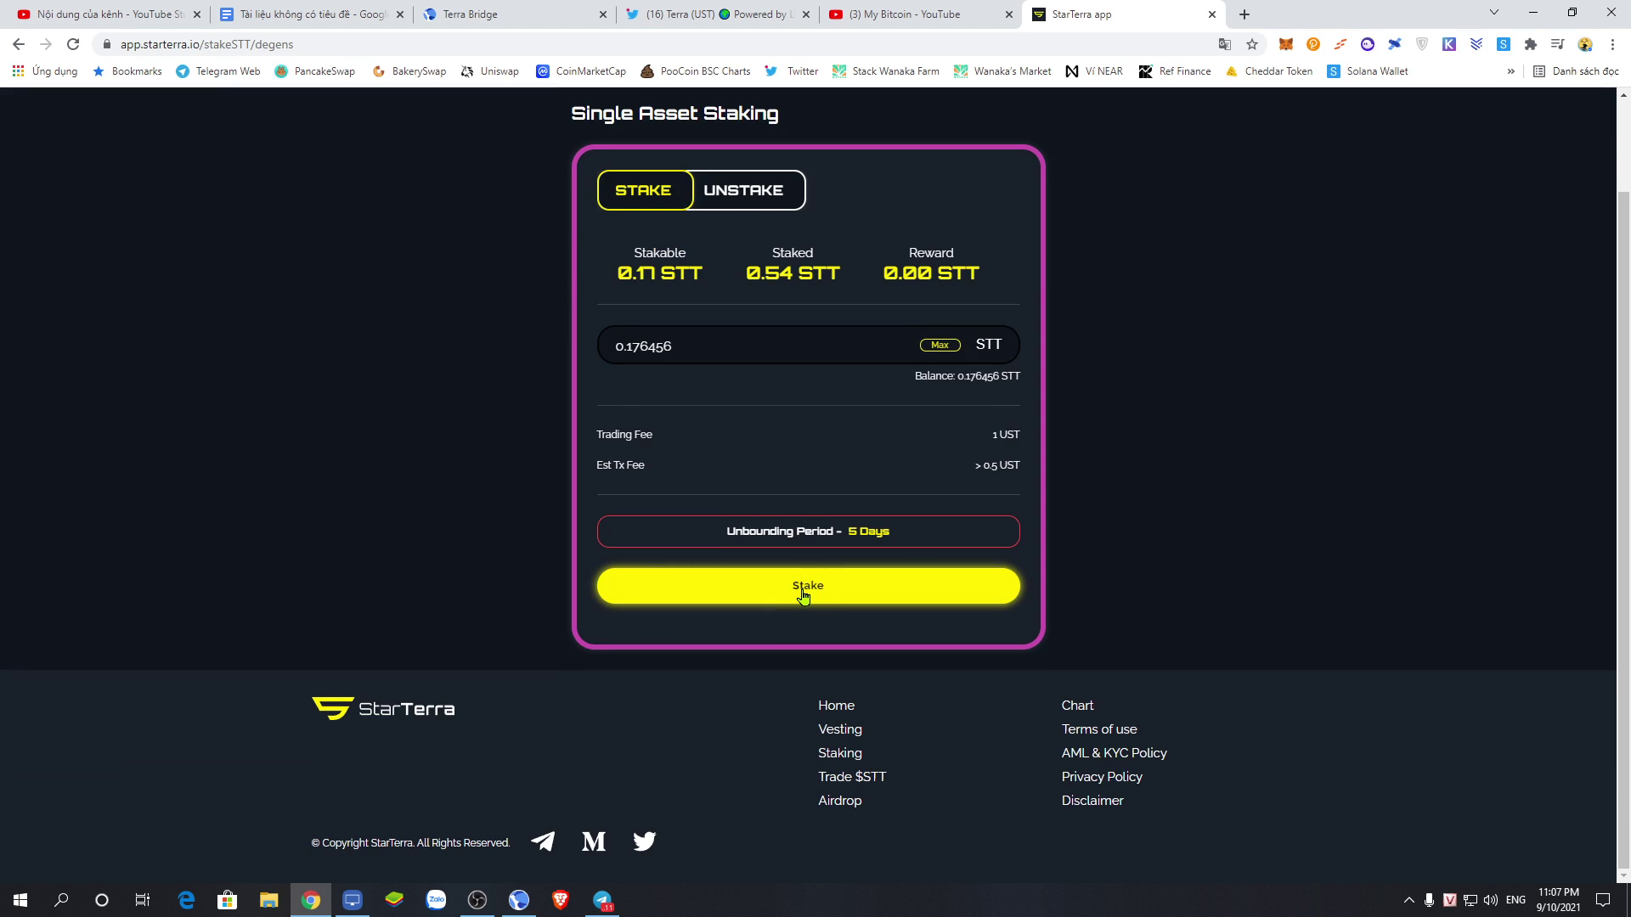
scroll(805, 595, up, 1)
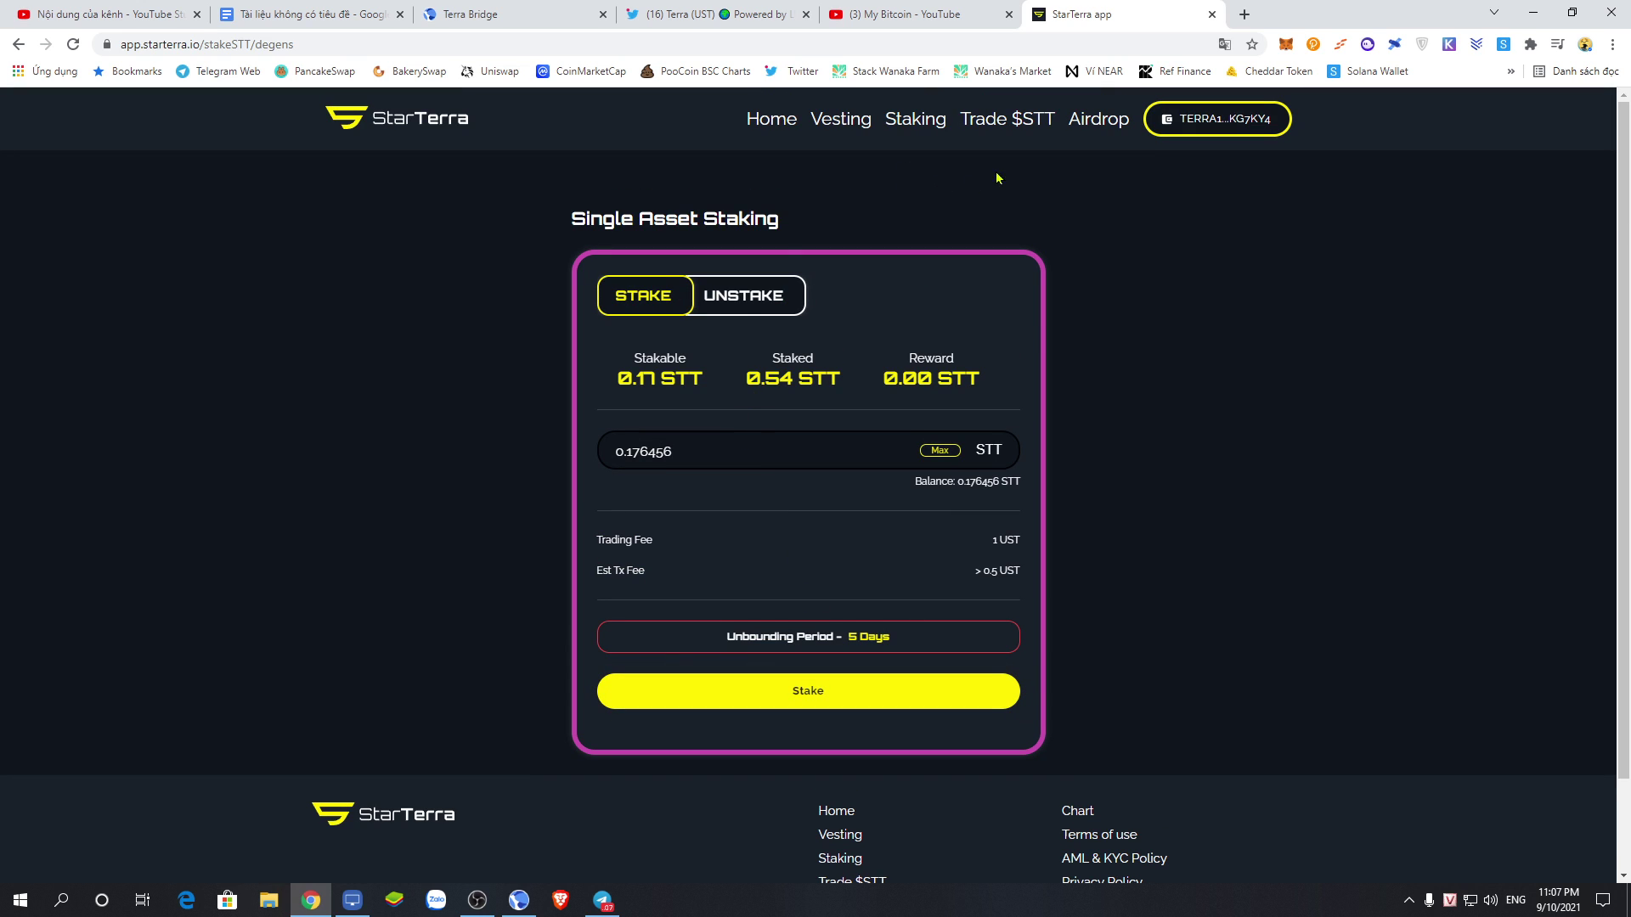
- Open the withdraw form of the Degens STT-UST LP pool and fill in the maximum LP amount
click(909, 134)
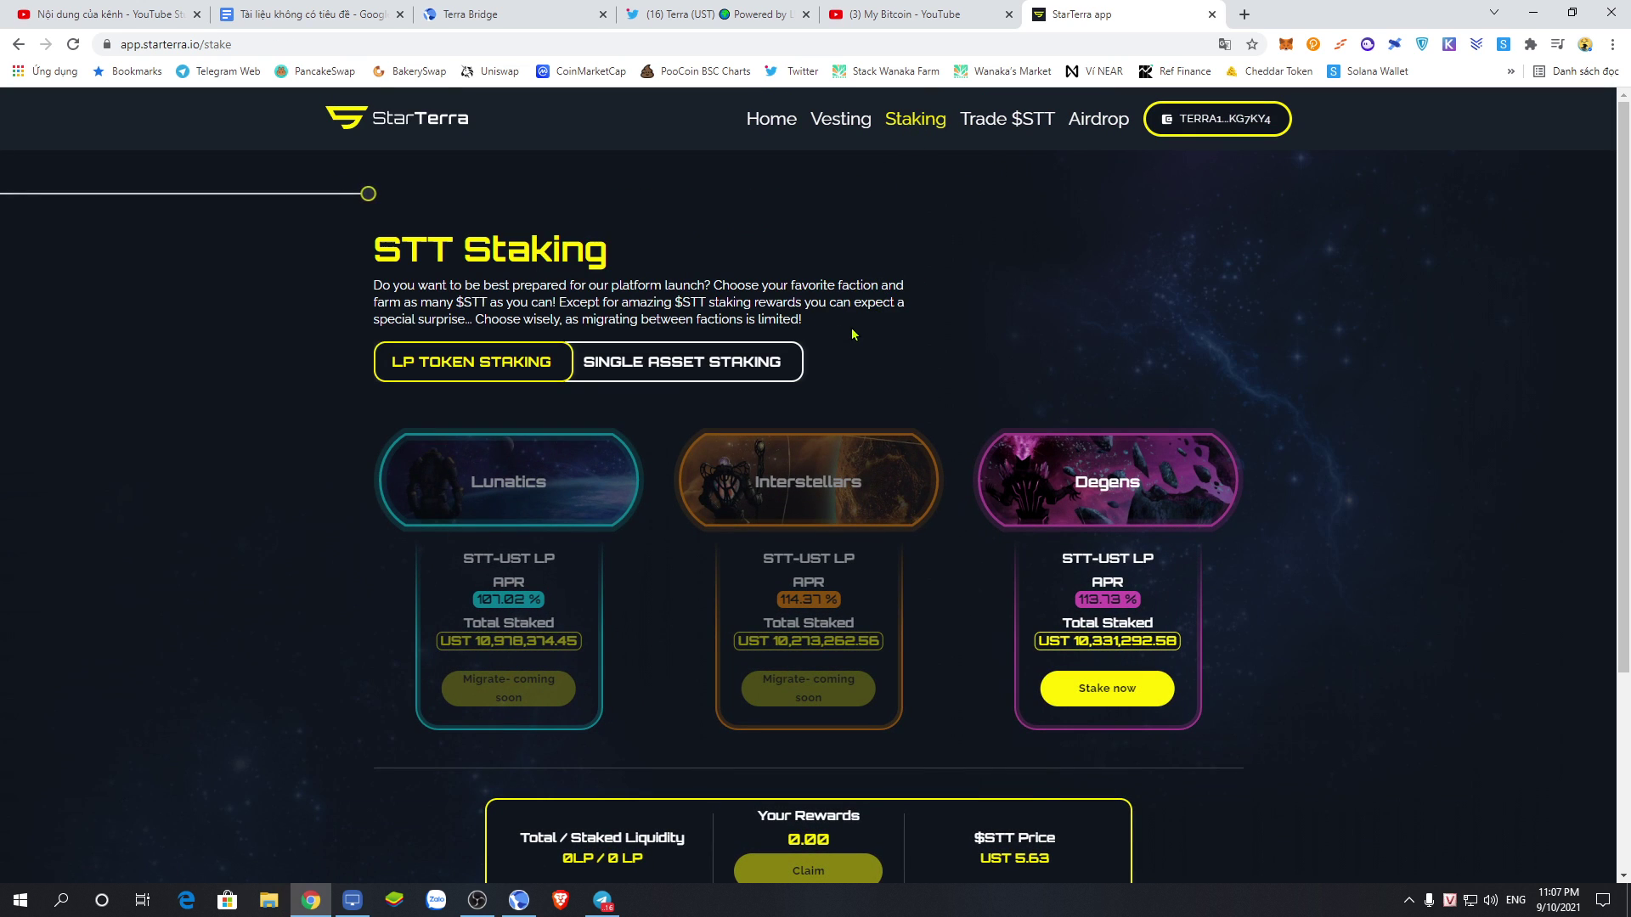
scroll(858, 408, down, 3)
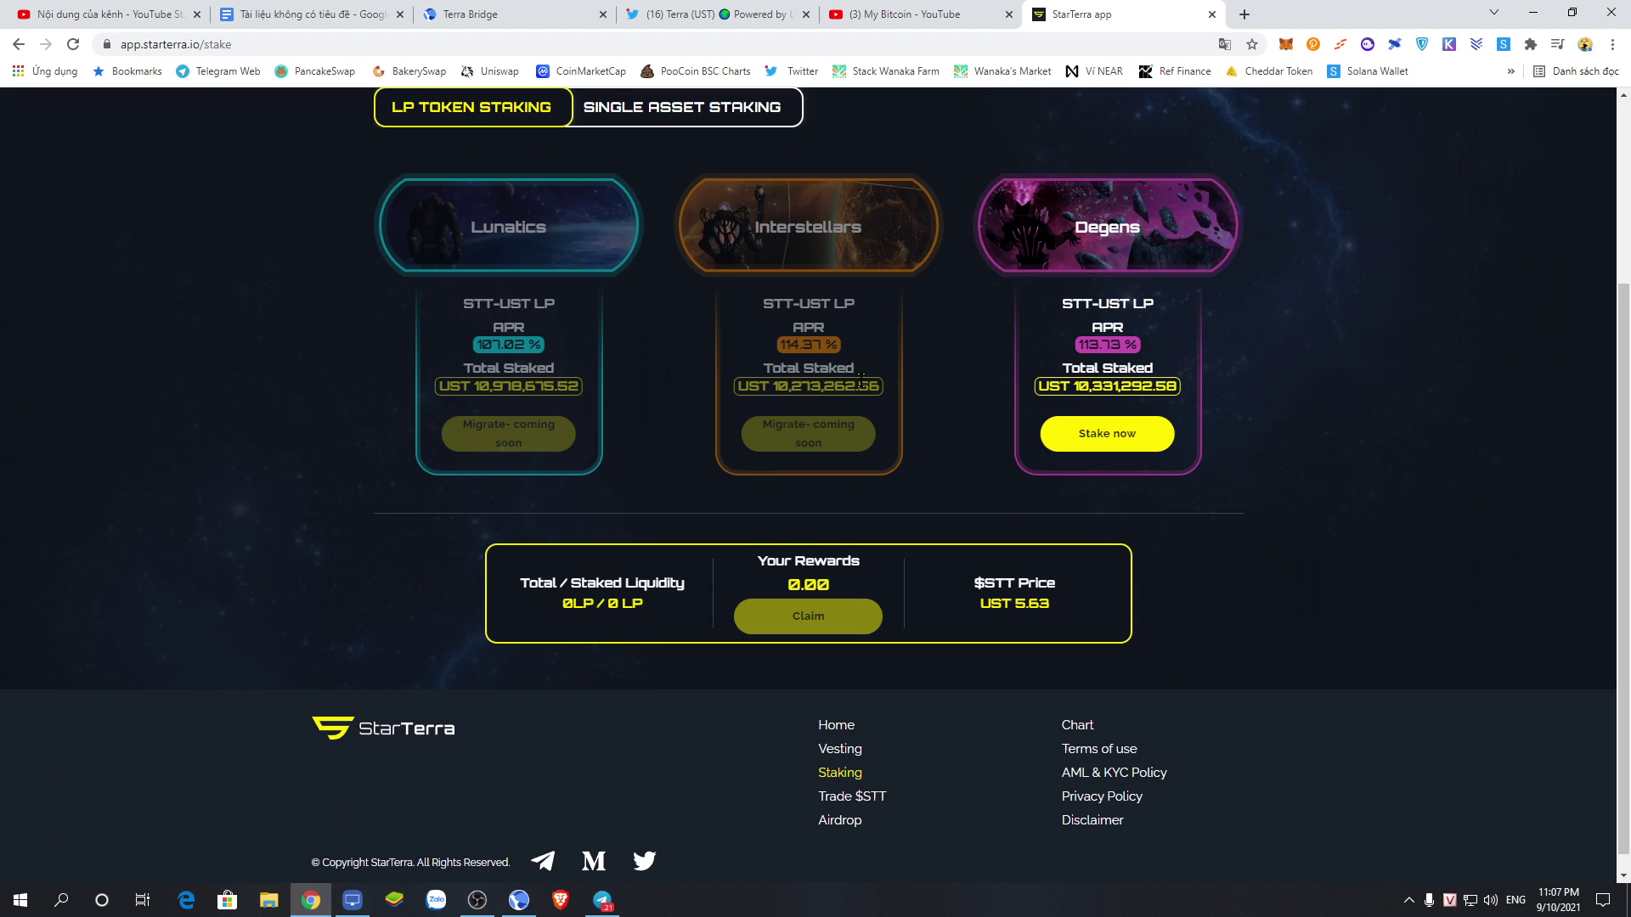
scroll(853, 542, up, 1)
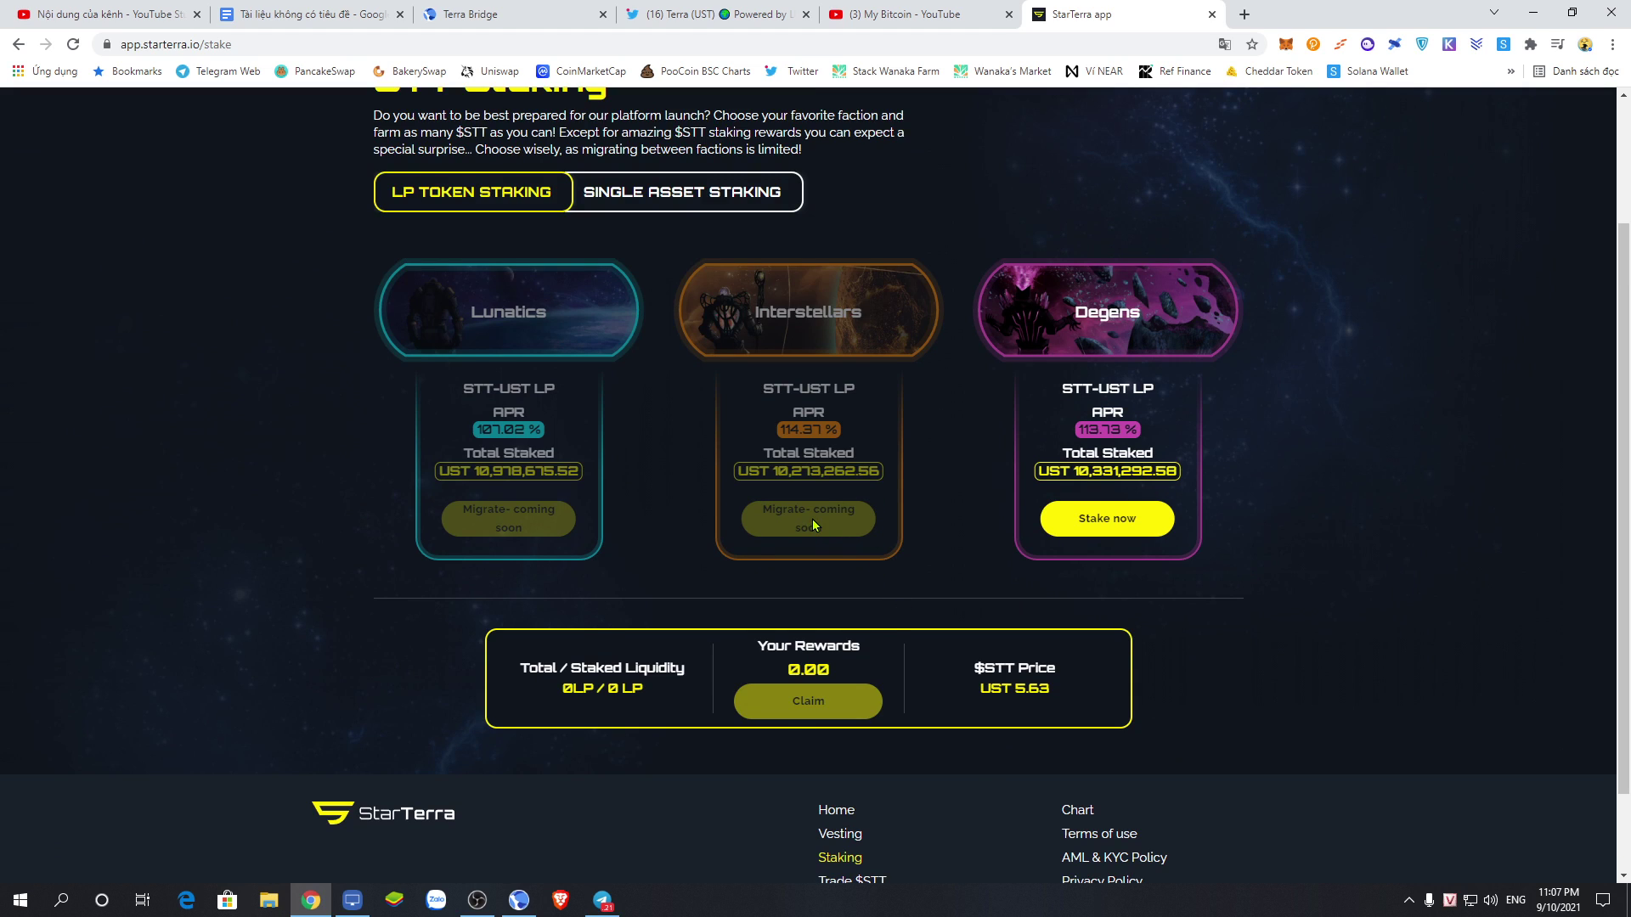
click(1116, 513)
click(770, 220)
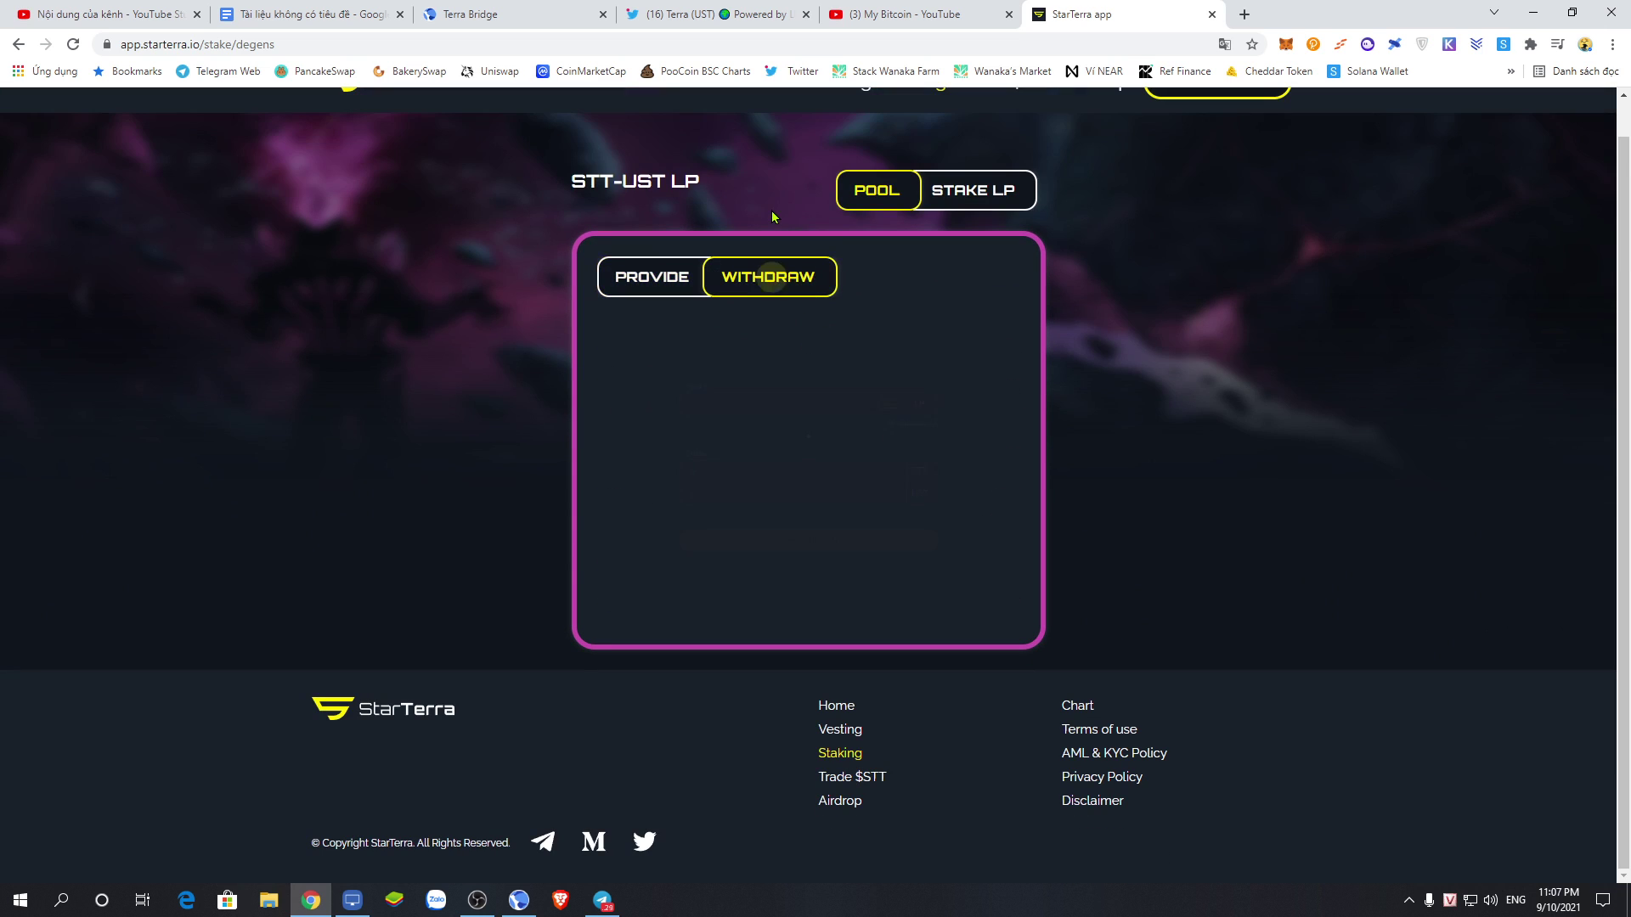
click(943, 370)
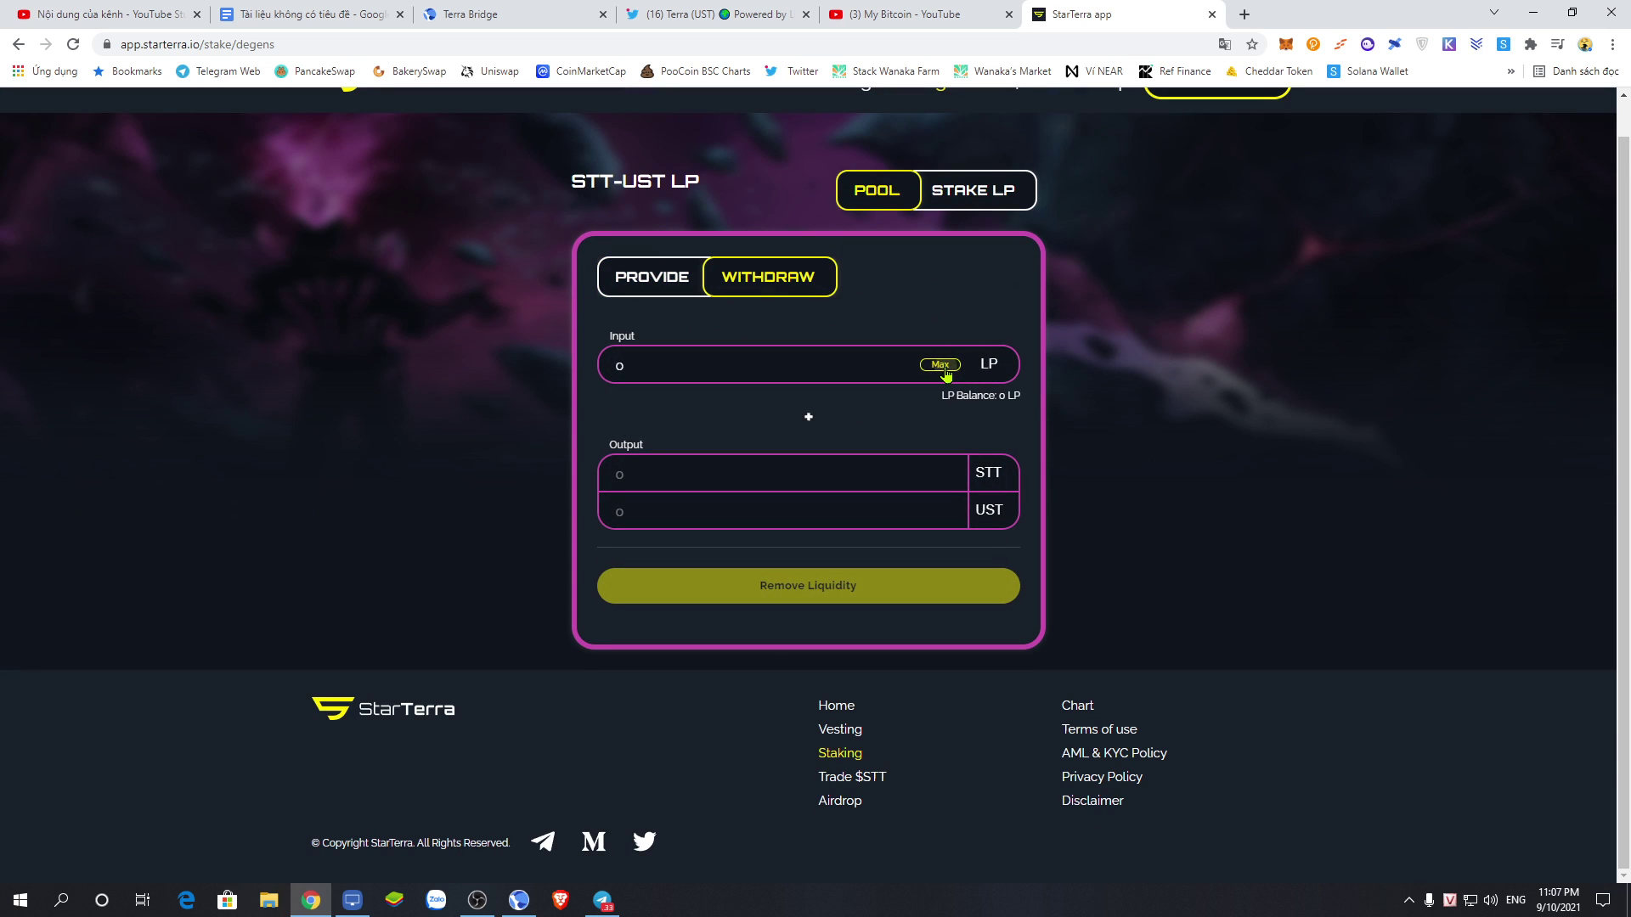
- Look through the Stake LP section's stake and unstake forms, and return to the liquidity pool form
click(983, 190)
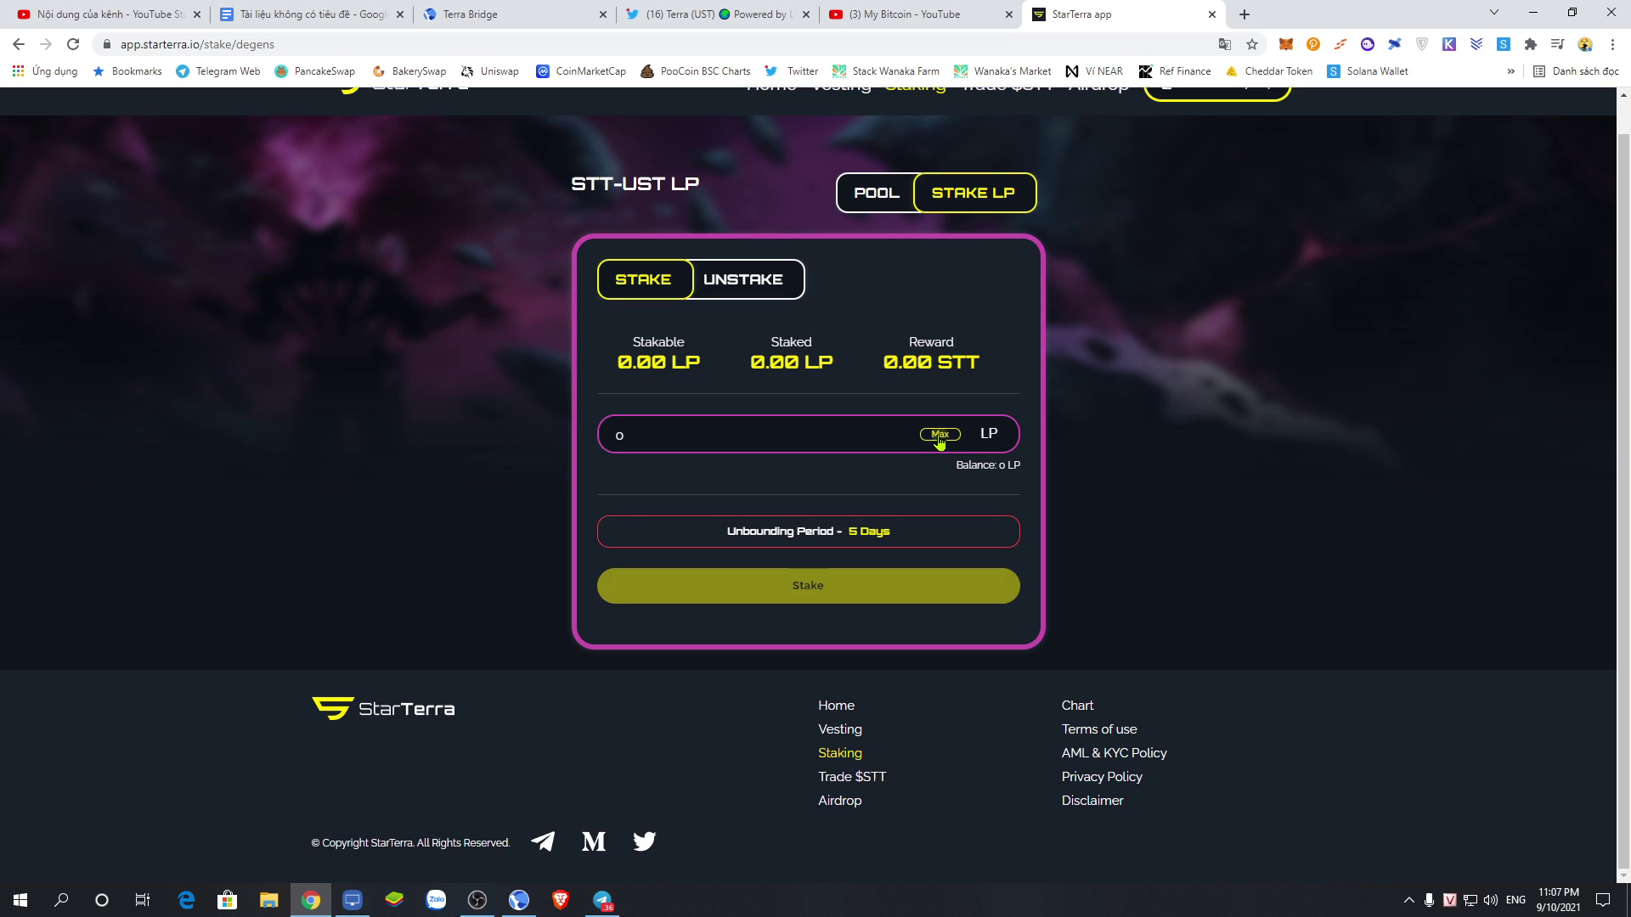
click(773, 281)
click(940, 465)
click(665, 311)
click(884, 225)
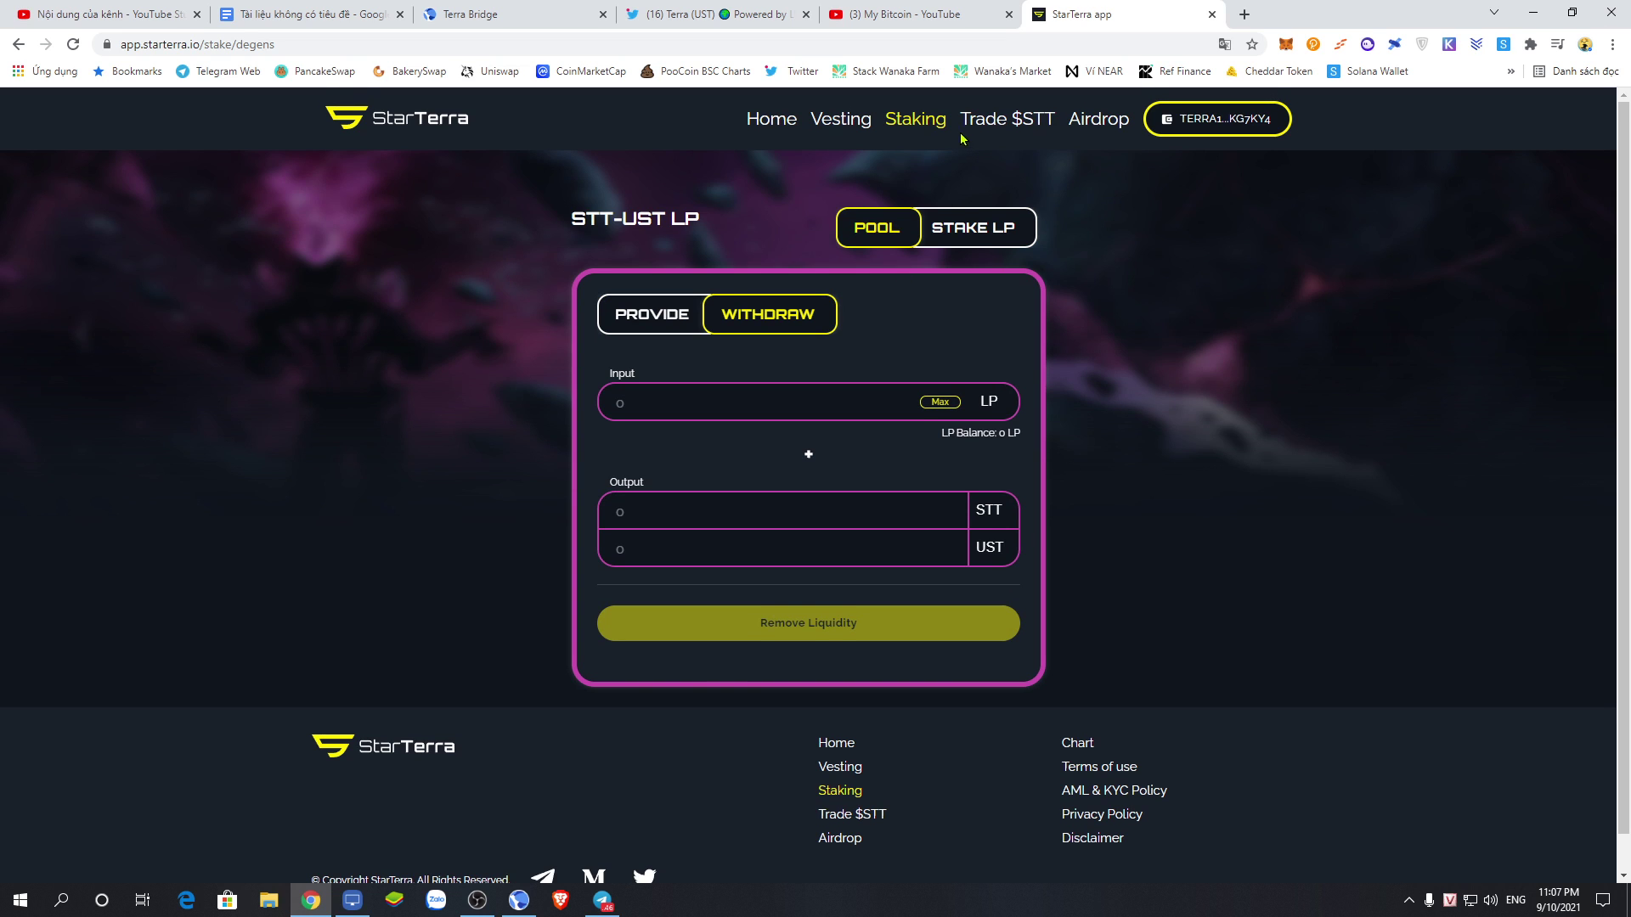
- Reopen the Degens LP pool, fill in the maximum 0.176456 STT for providing liquidity and flip the pool price direction
click(913, 123)
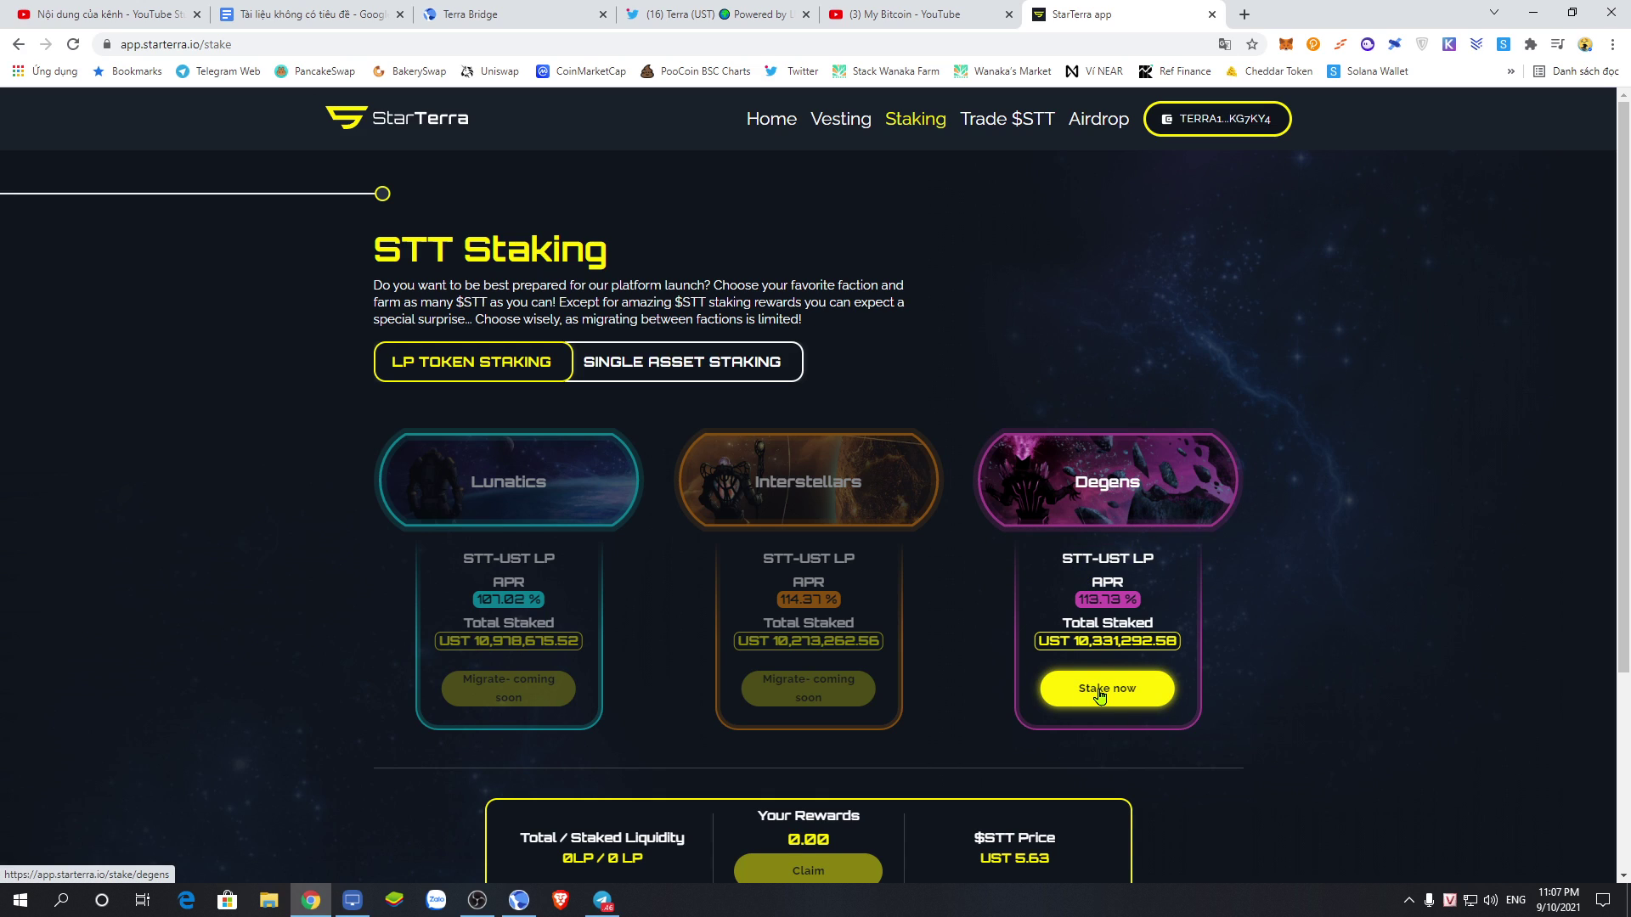
scroll(1099, 697, down, 2)
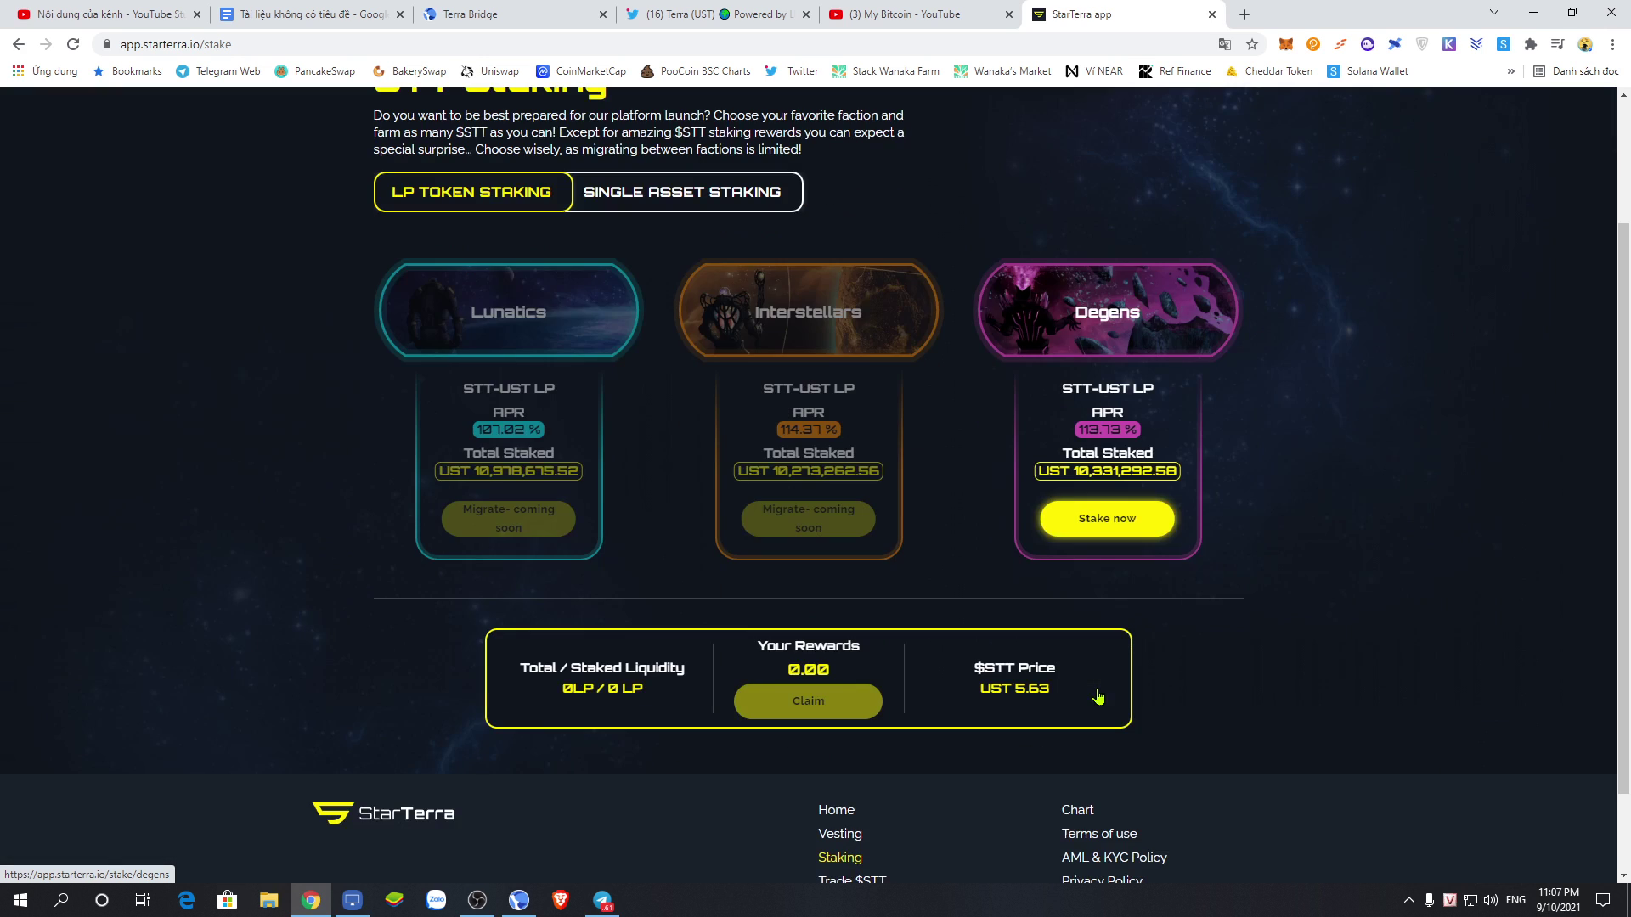
click(1117, 524)
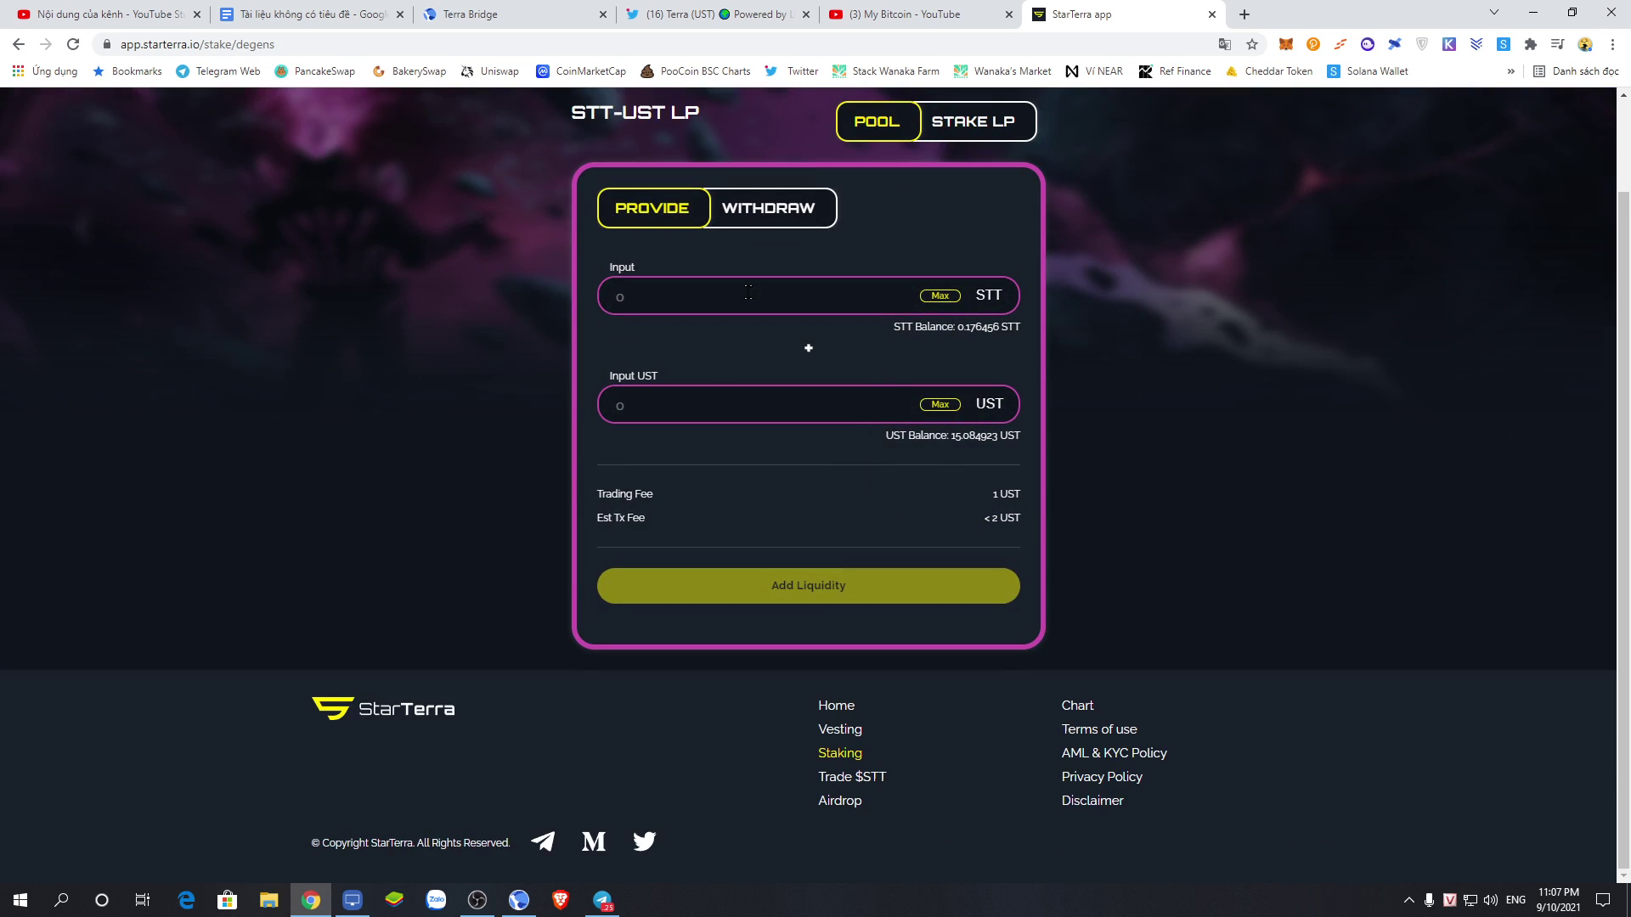
click(940, 297)
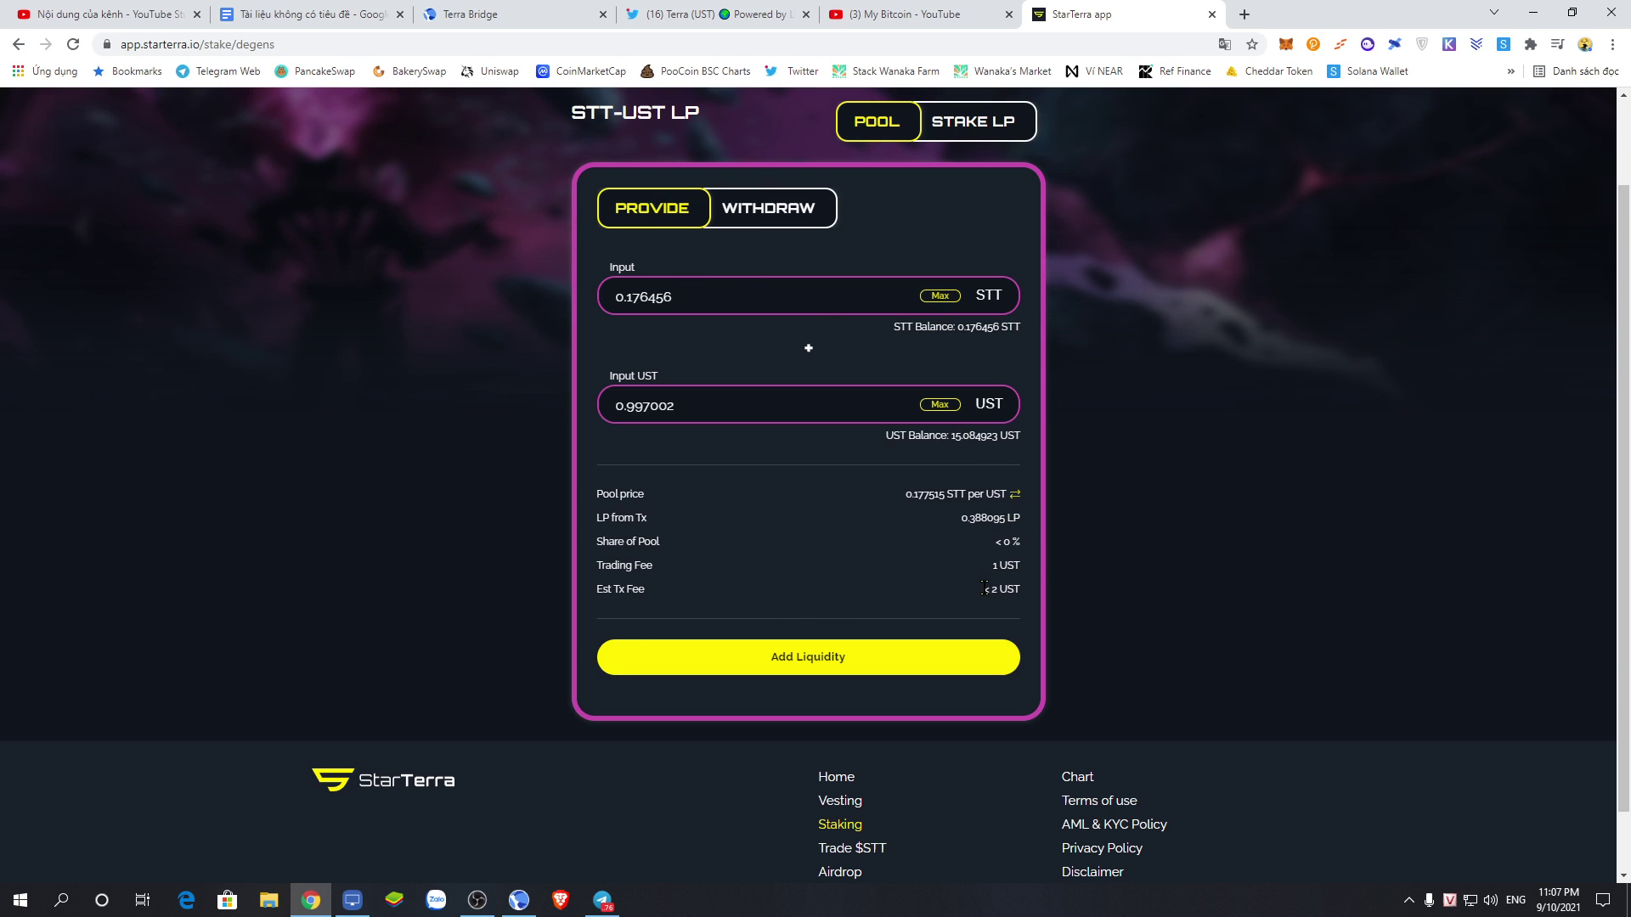
click(1014, 494)
scroll(865, 358, up, 2)
- Submit a single asset stake of the maximum 0.176456 STT in the Degens faction for wallet confirmation
click(910, 116)
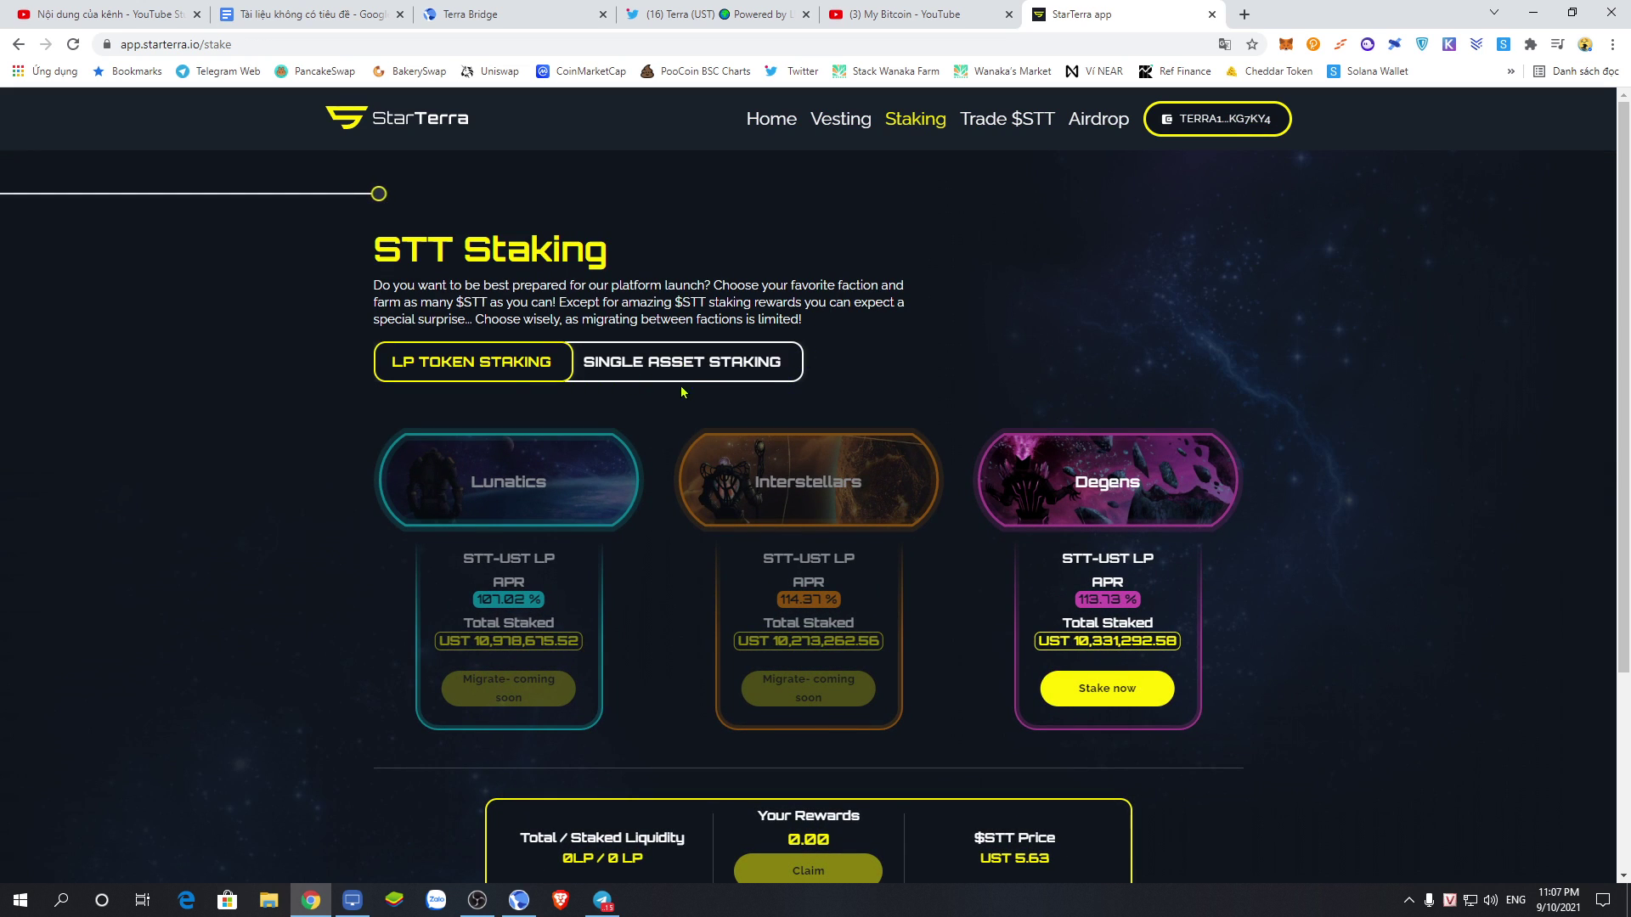
click(673, 365)
scroll(895, 468, down, 3)
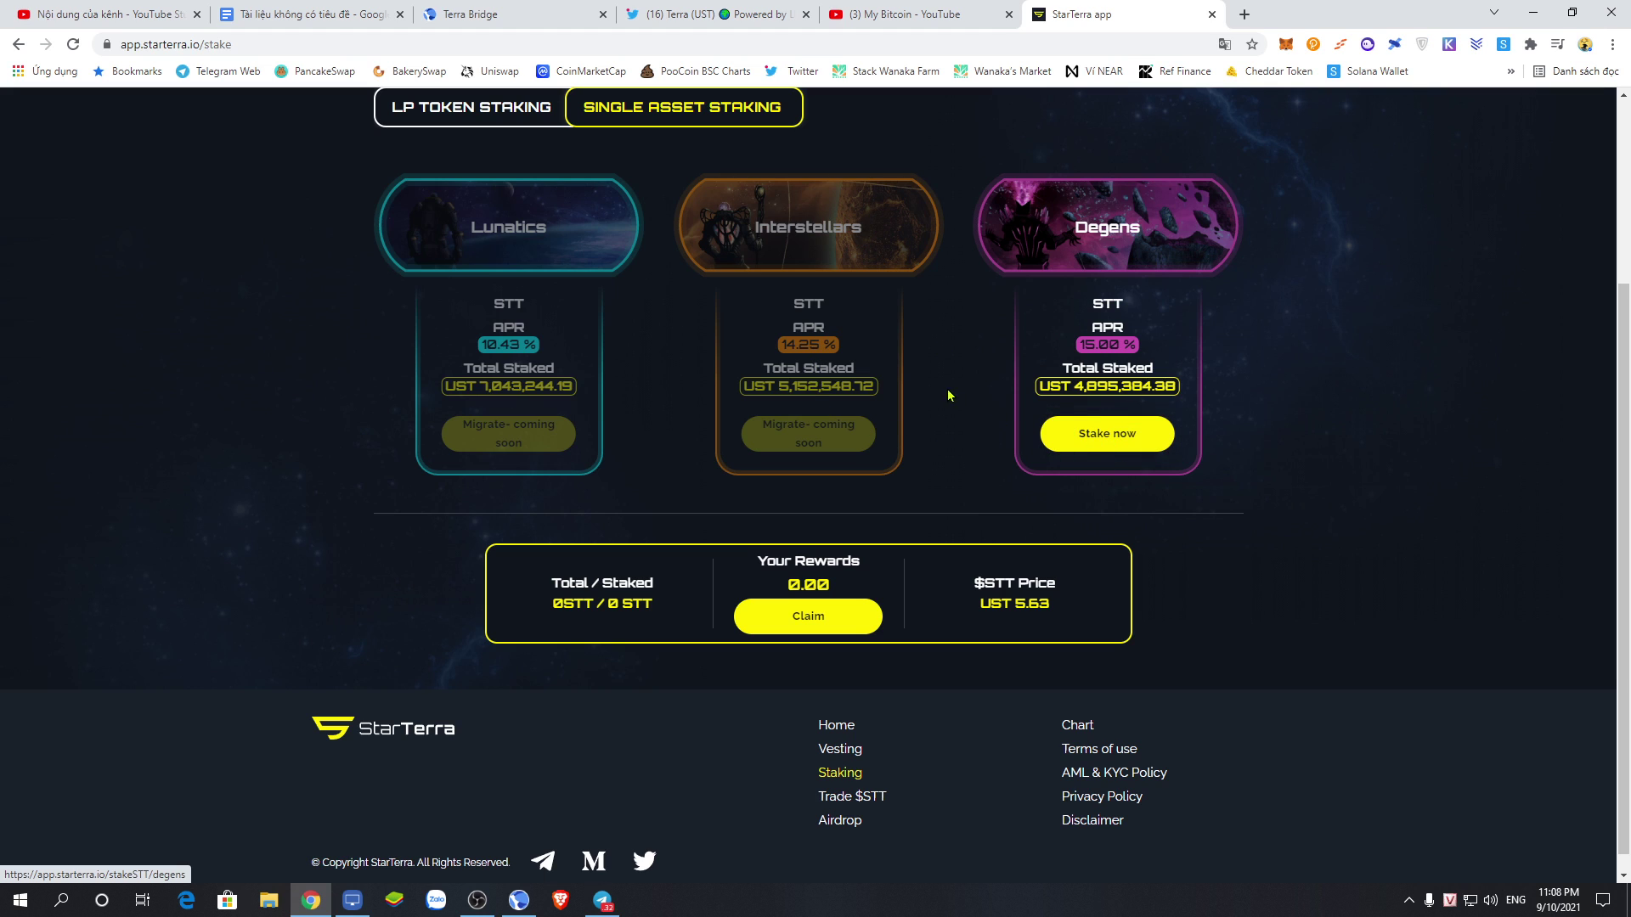
click(1102, 436)
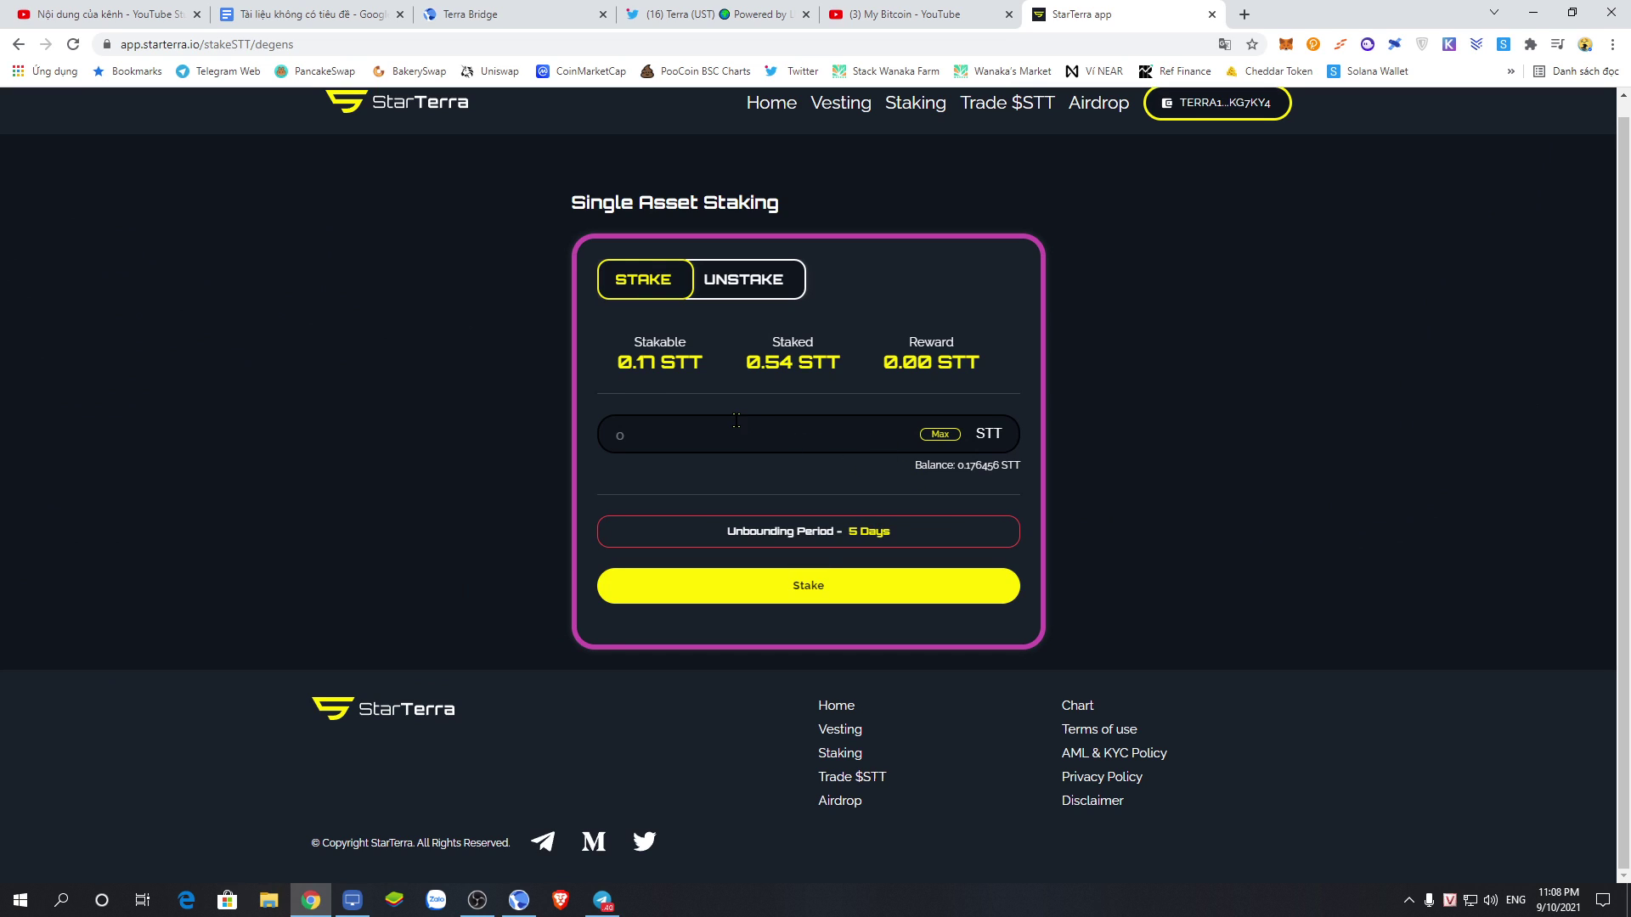
click(940, 435)
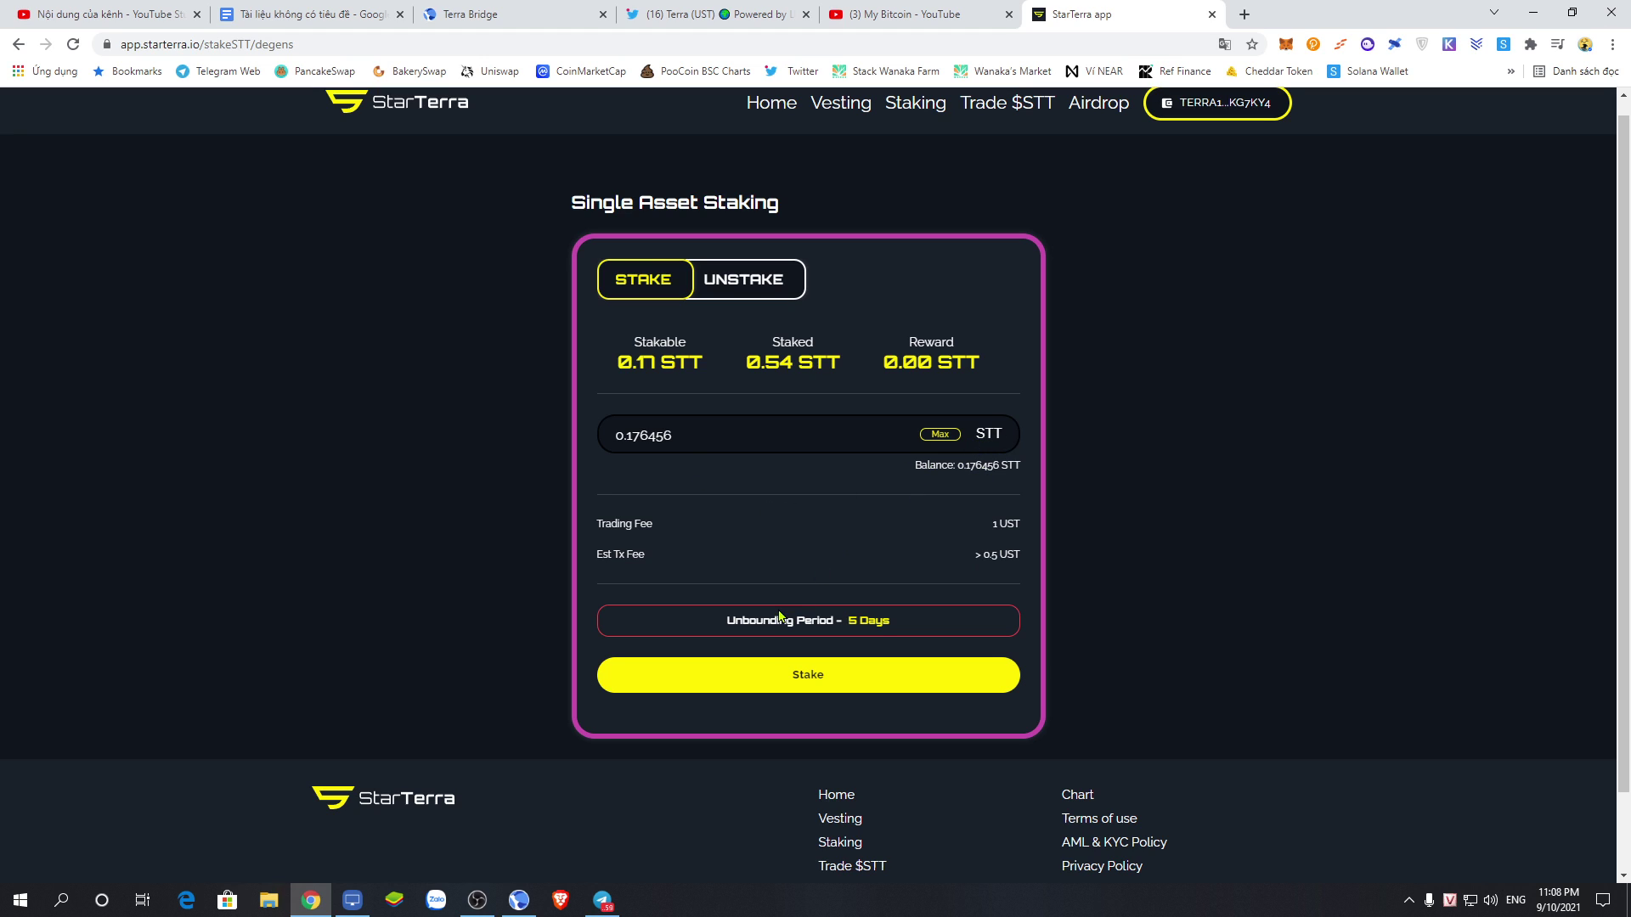
click(835, 677)
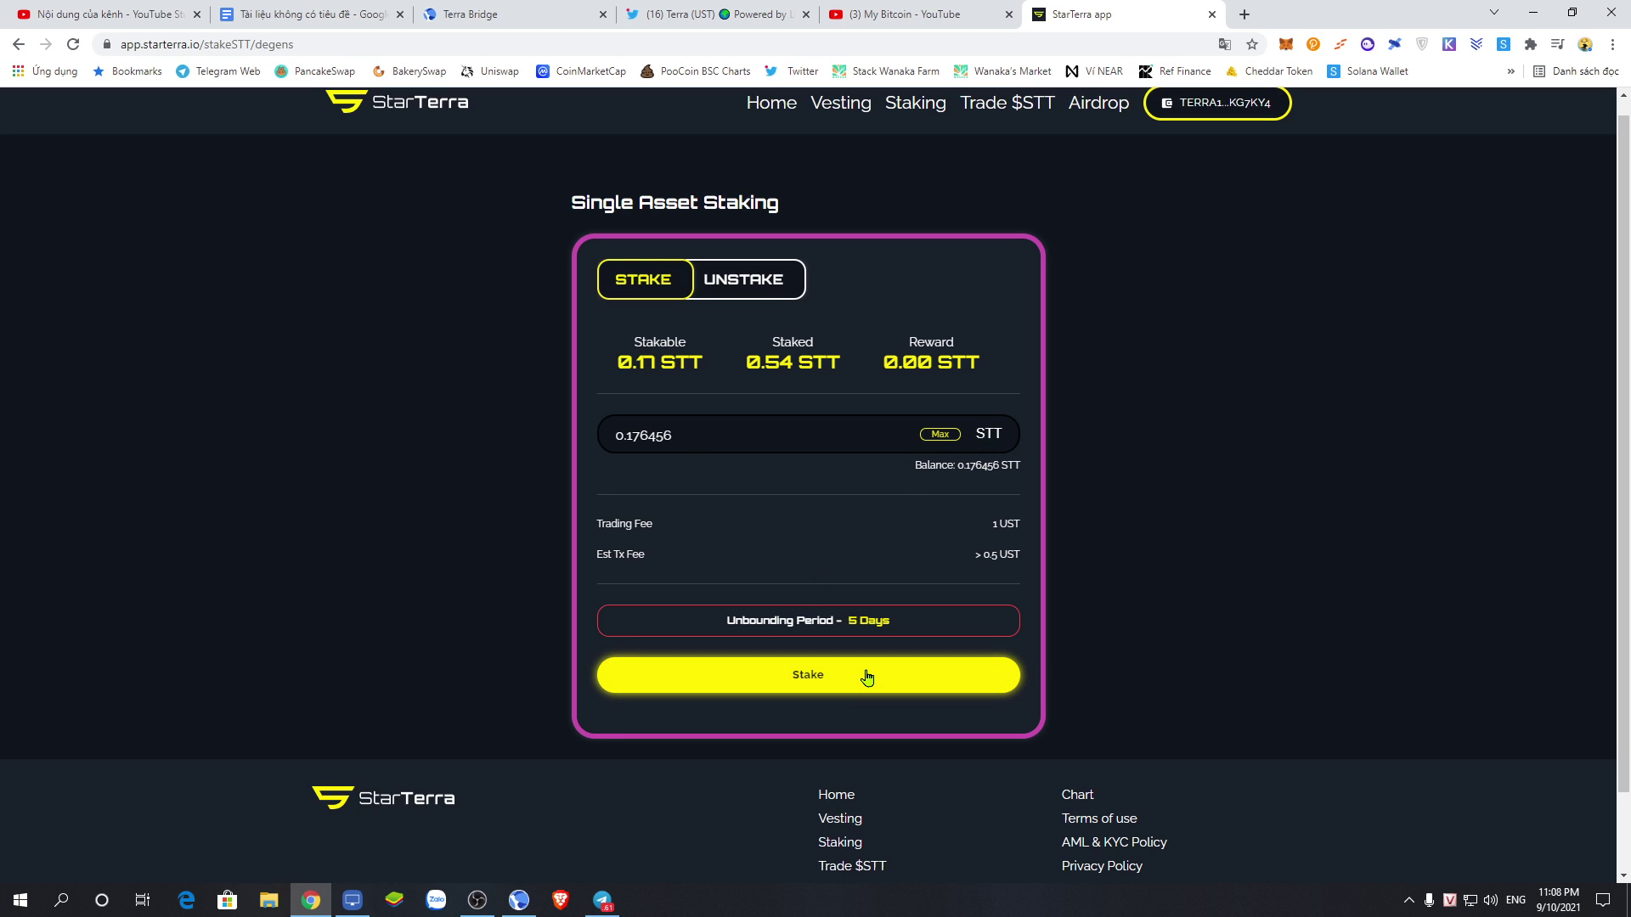
click(794, 677)
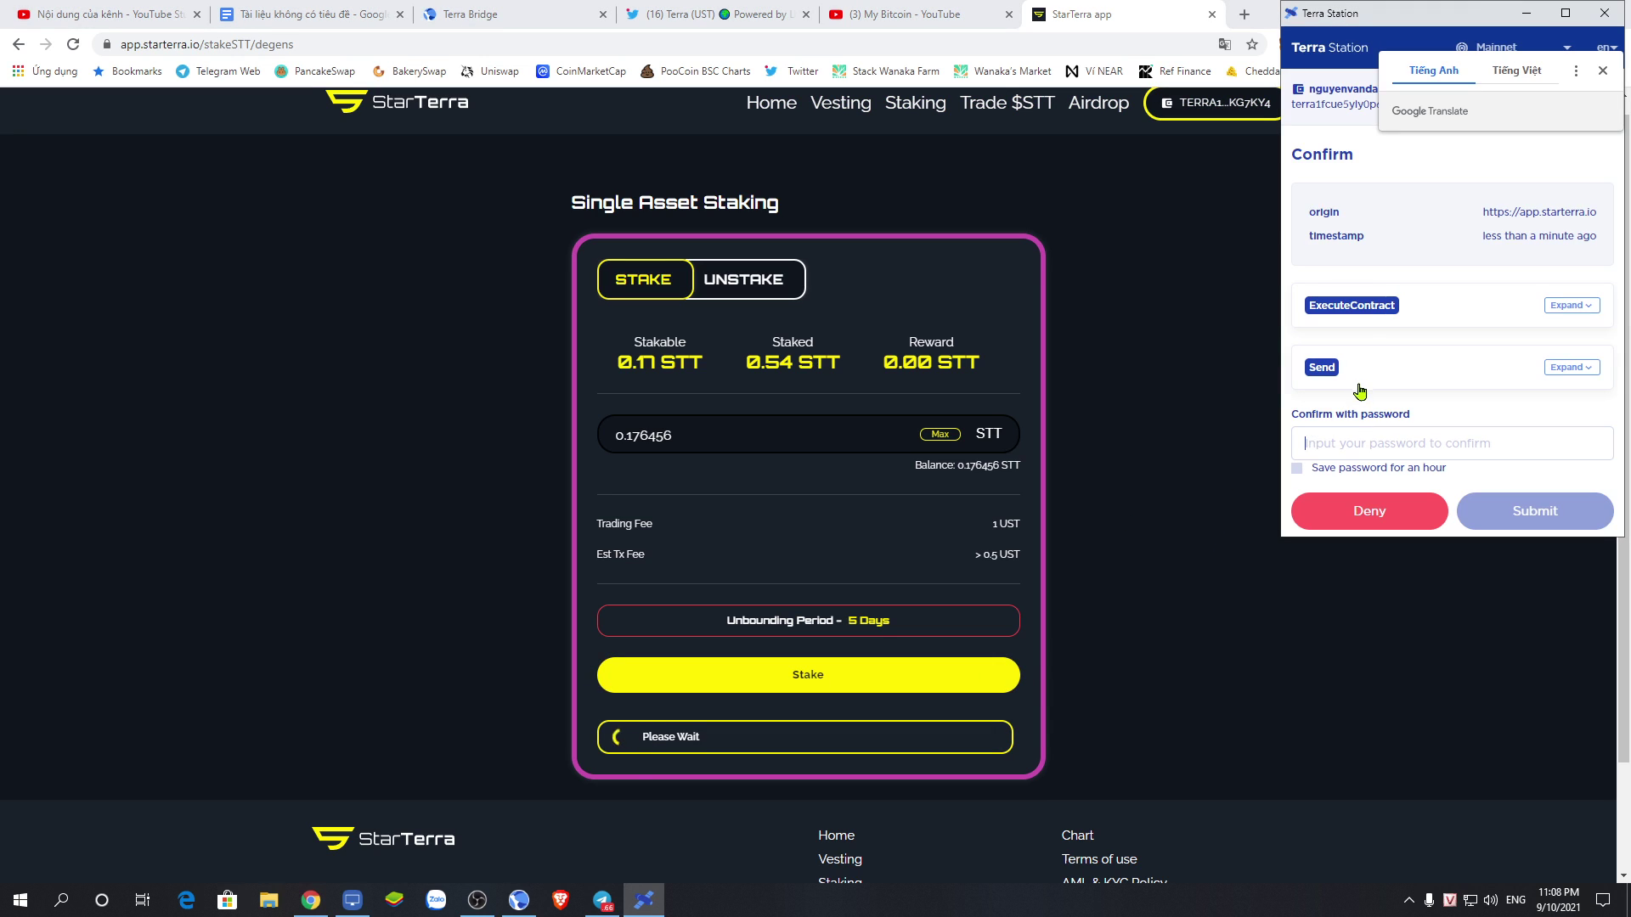
- Enter the wallet password in Terra Station and submit the single asset stake transaction
click(1390, 443)
text(•)
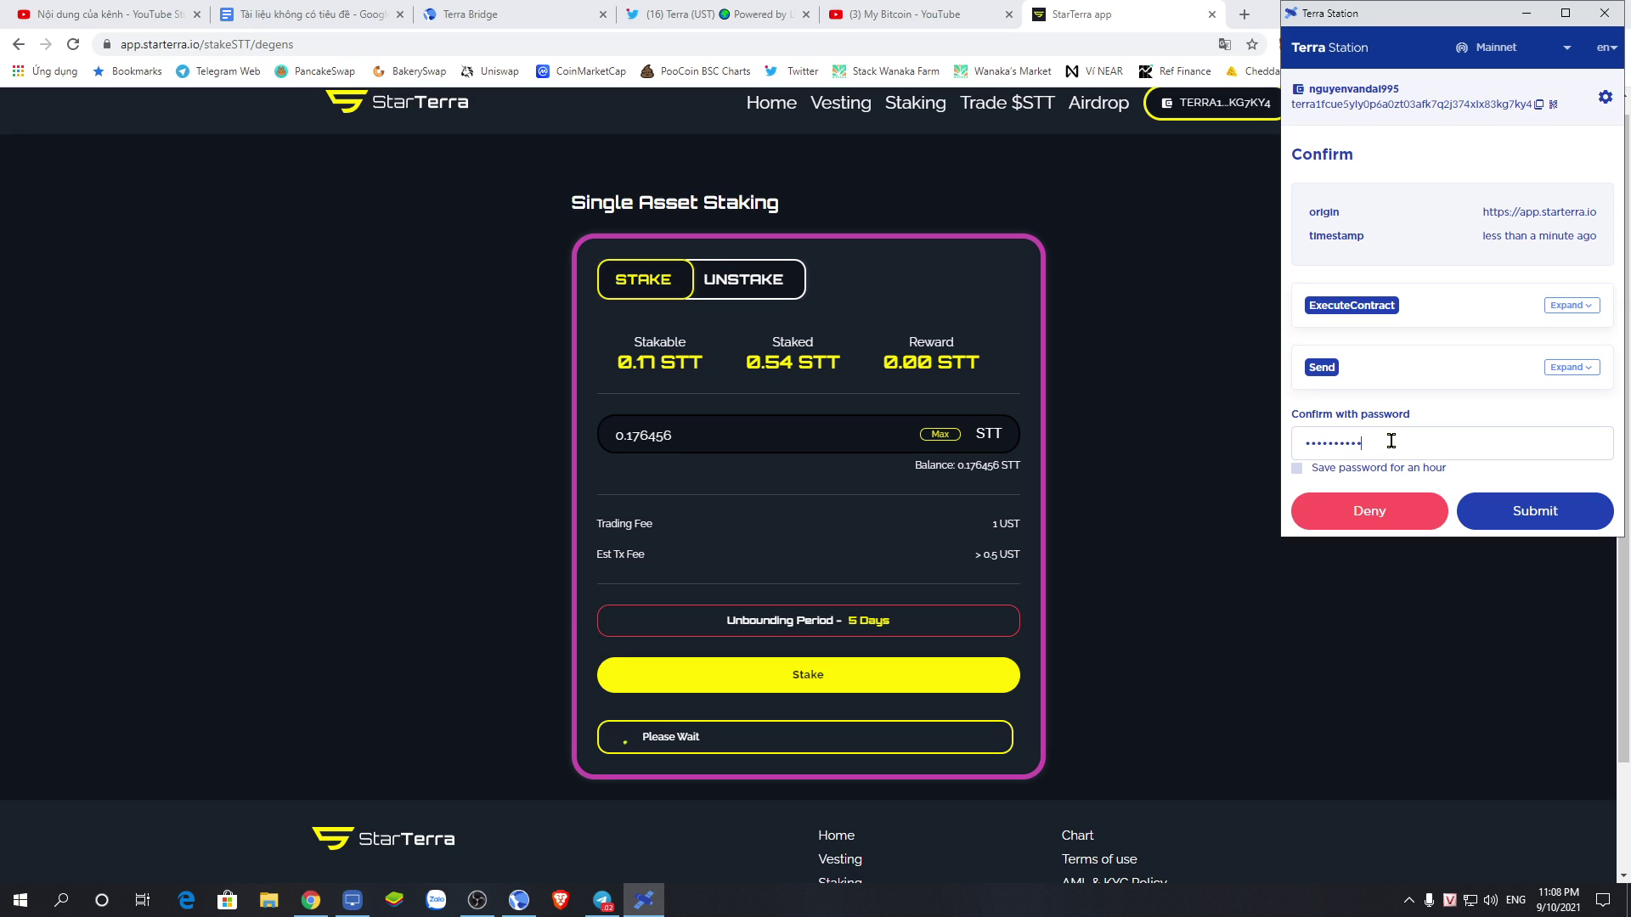
scroll(1478, 451, down, 1)
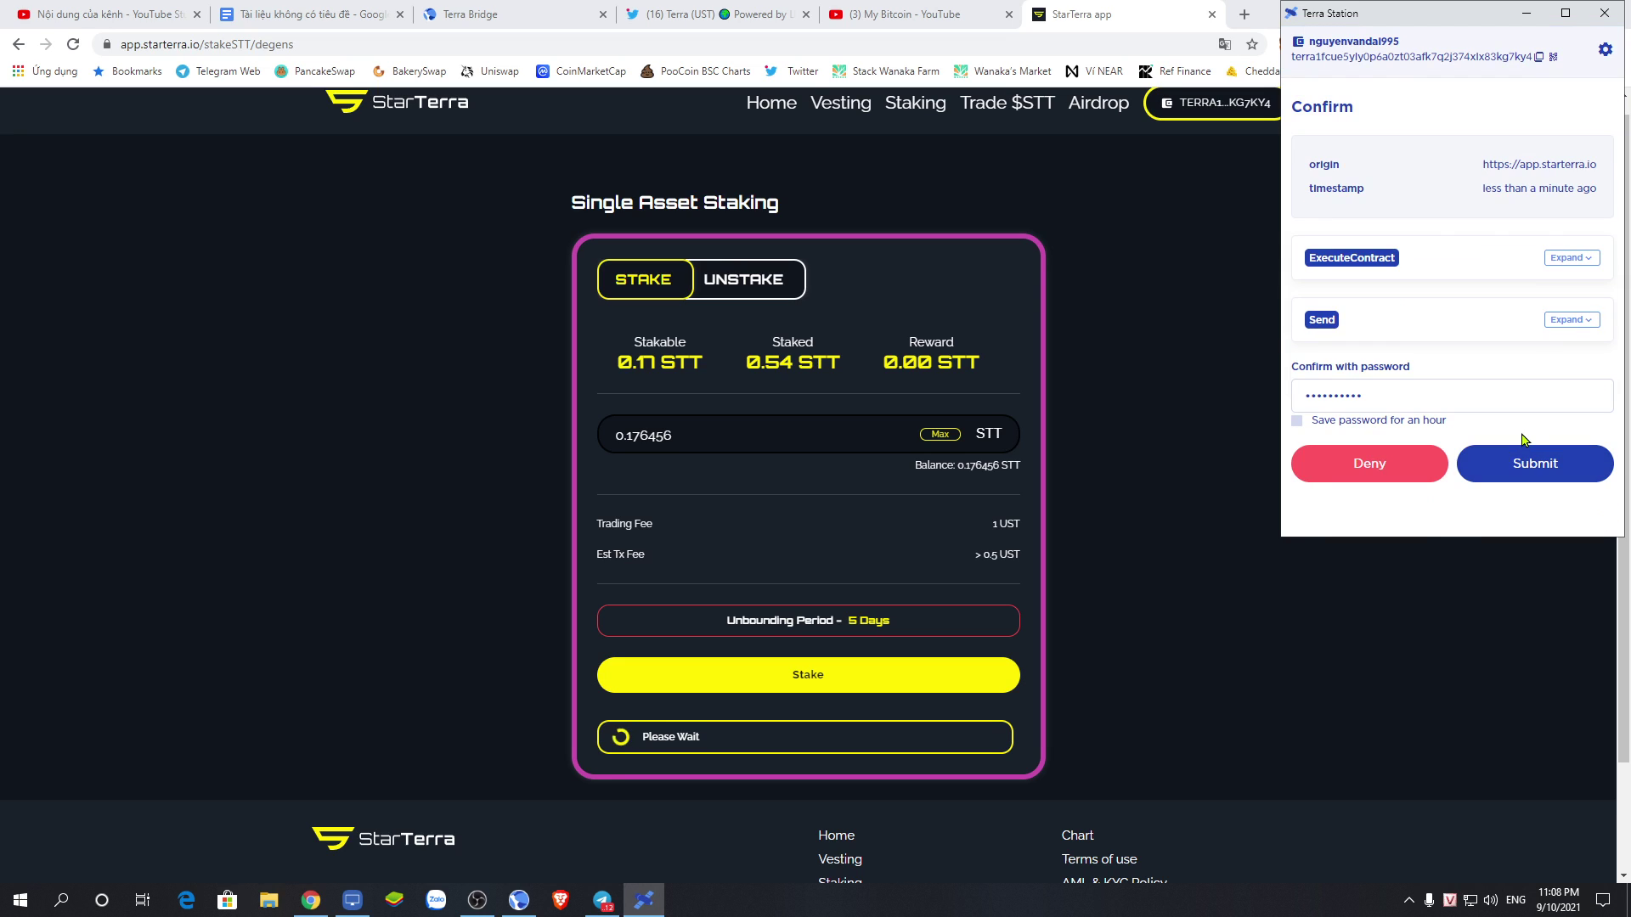
click(1550, 467)
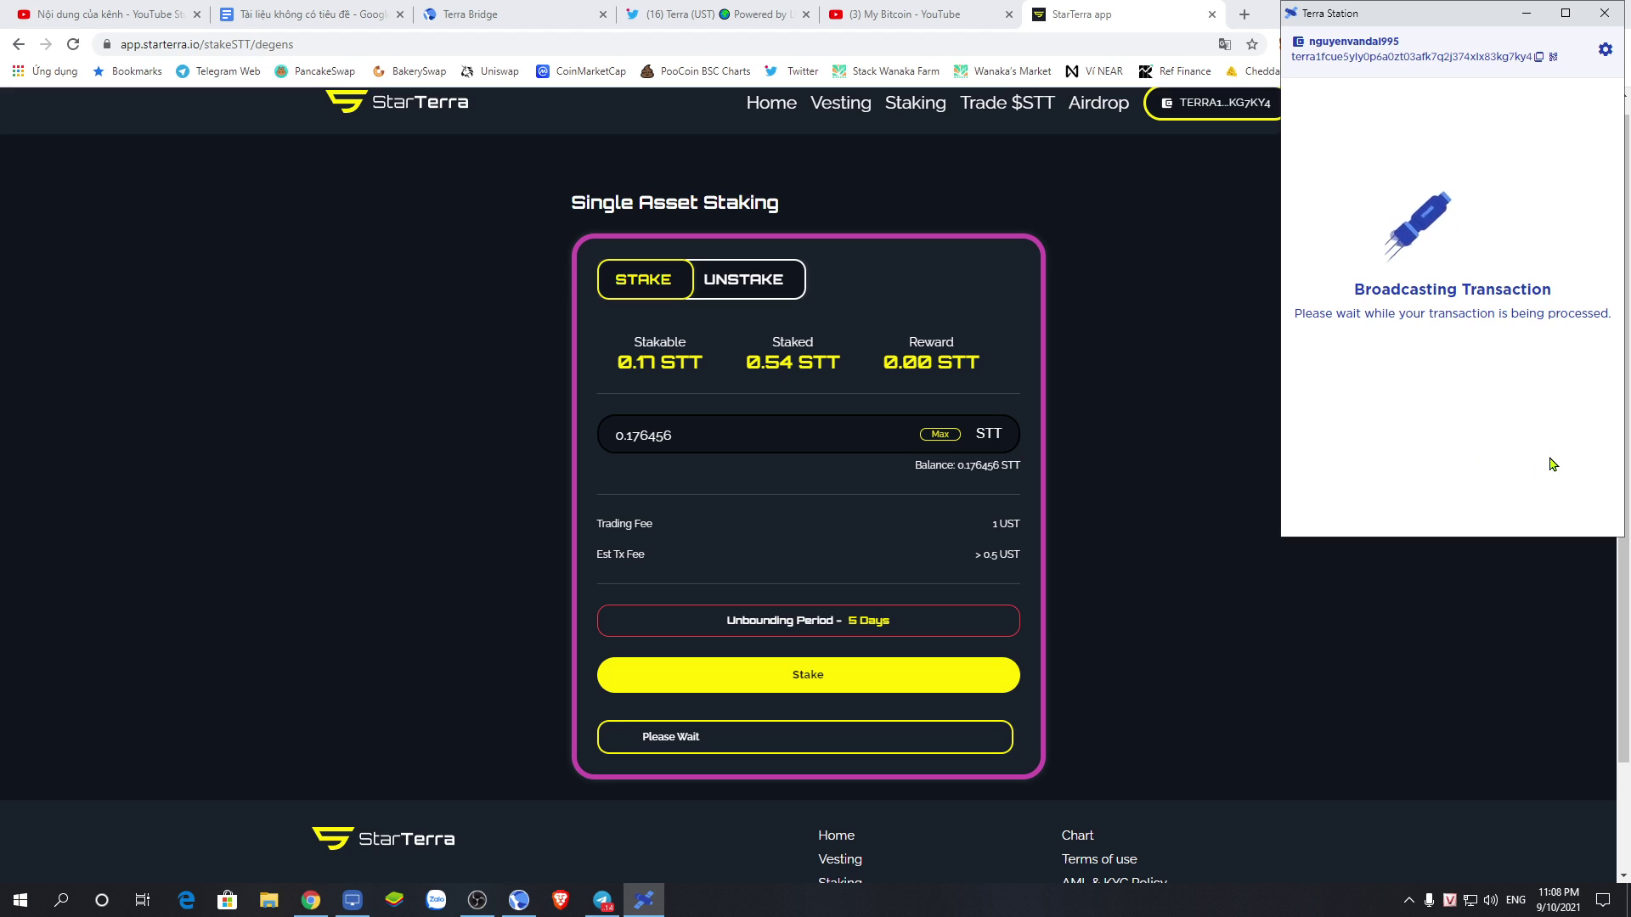
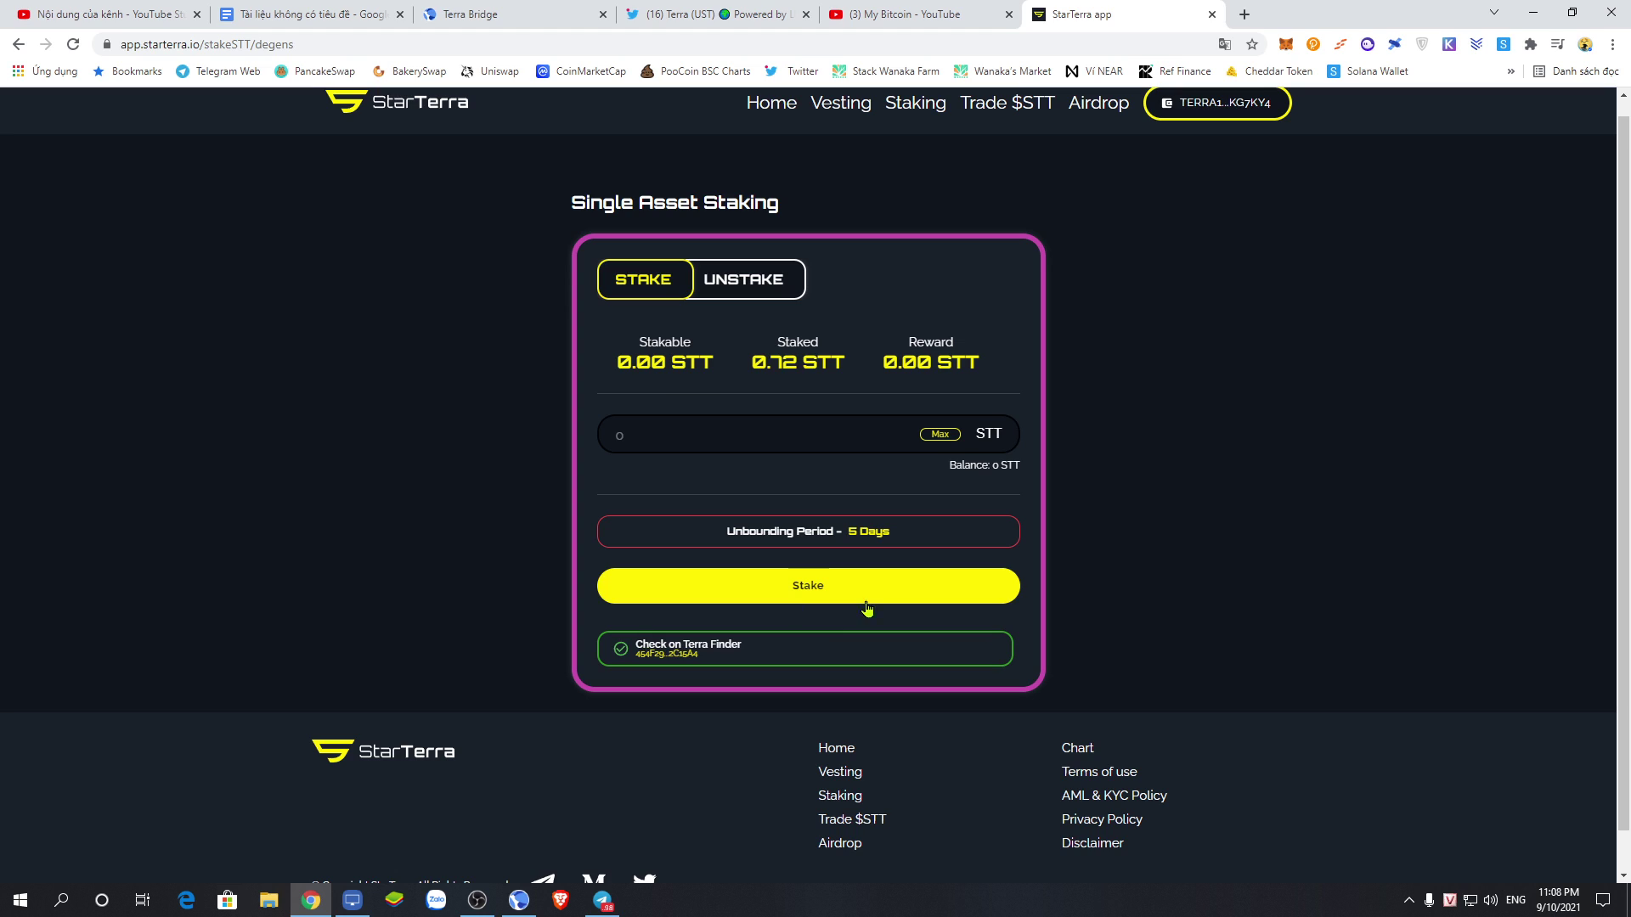
- Check the staked STT amount in the Degens single asset pool
scroll(930, 510, up, 1)
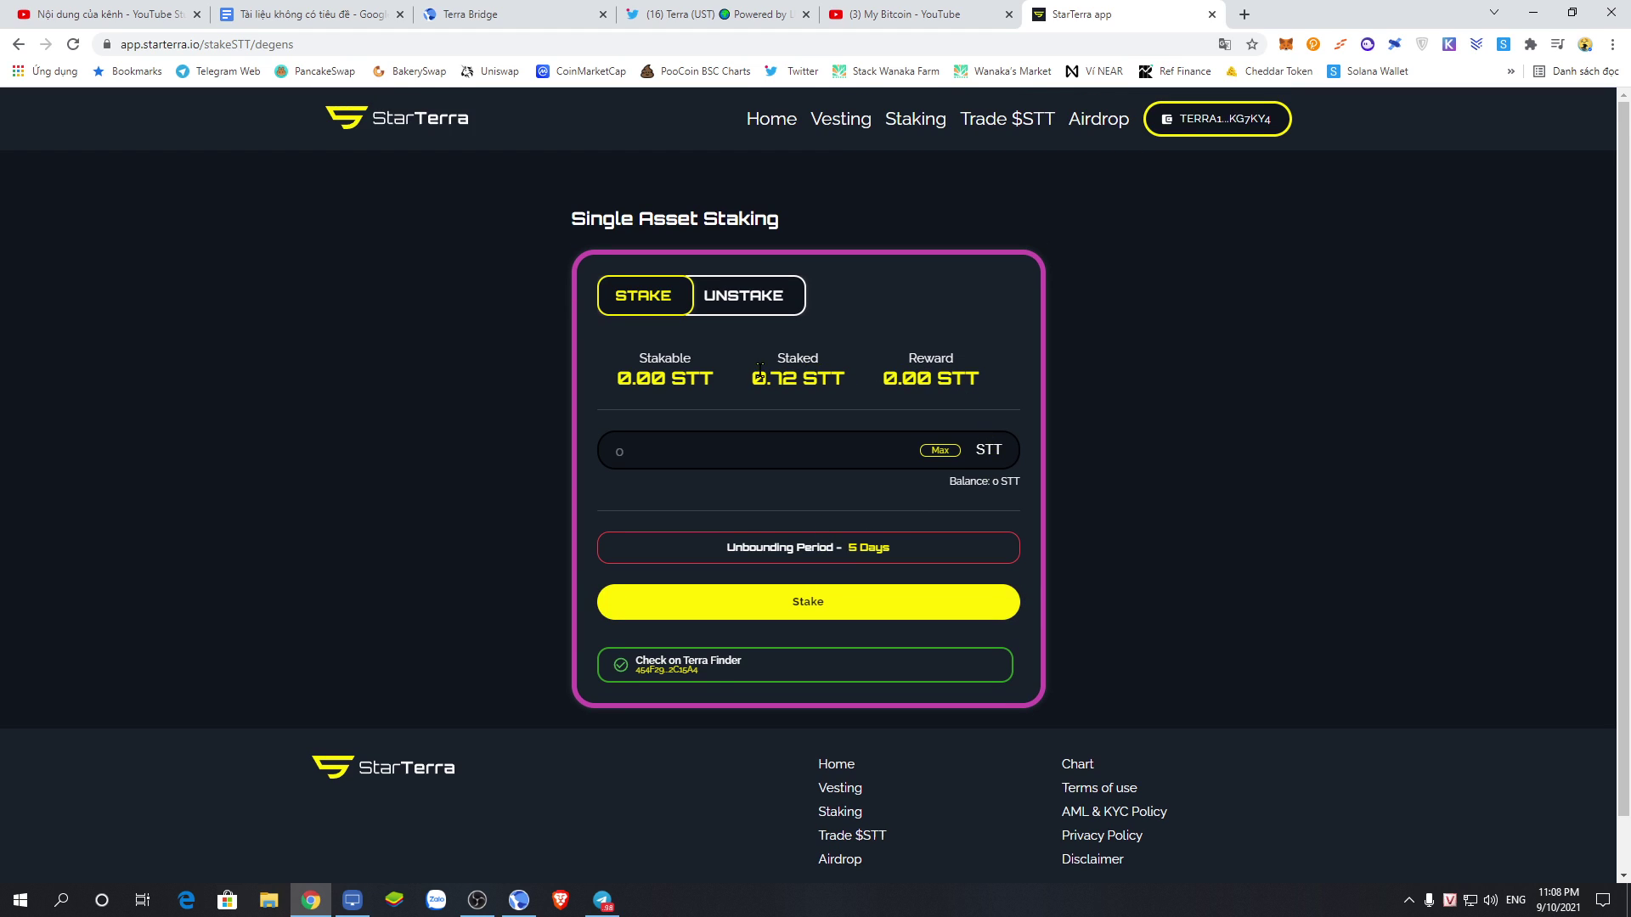
drag(765, 370, 869, 378)
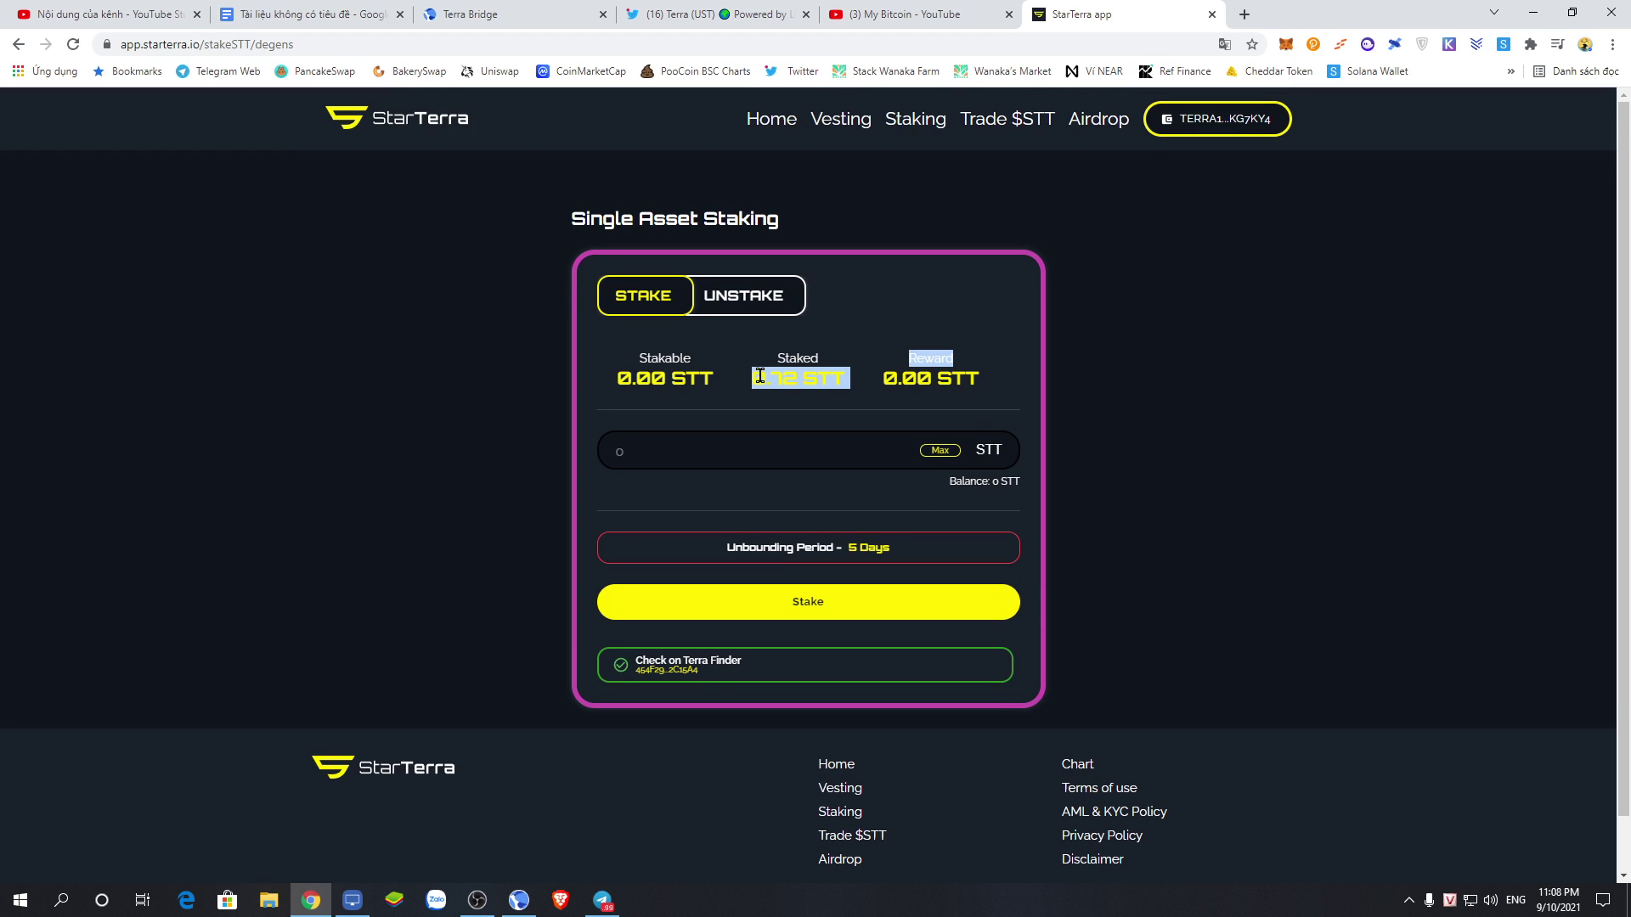
click(851, 344)
drag(746, 381, 836, 369)
click(810, 435)
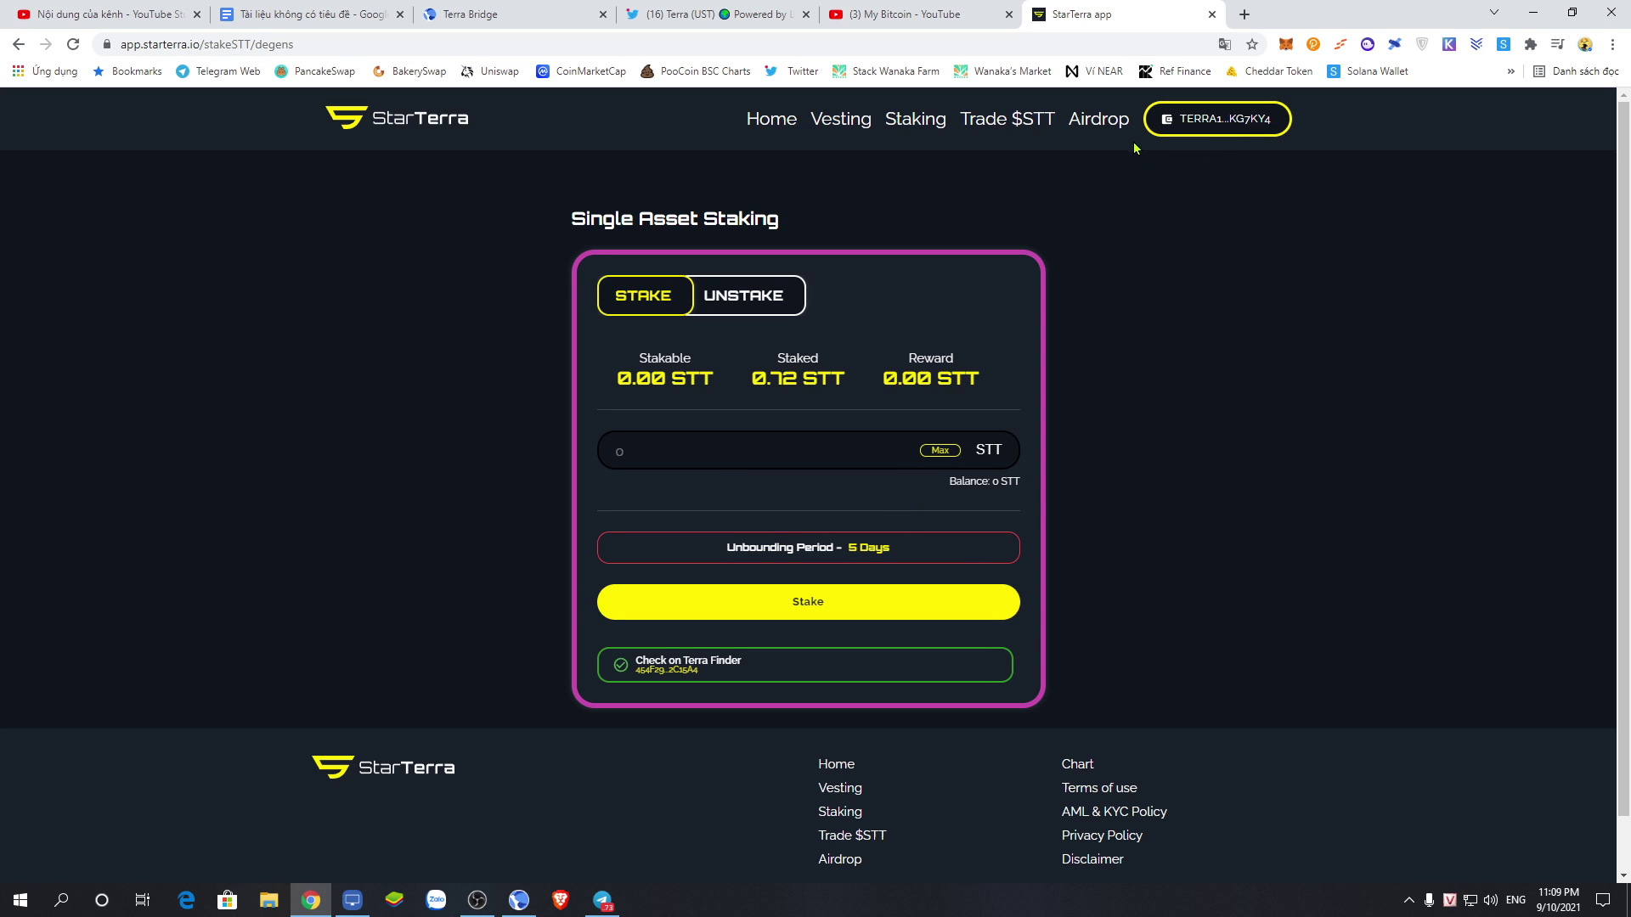
- Look at the Airdrop and Trade $STT pages and check the connected wallet's LUNA and UST balances
click(1079, 123)
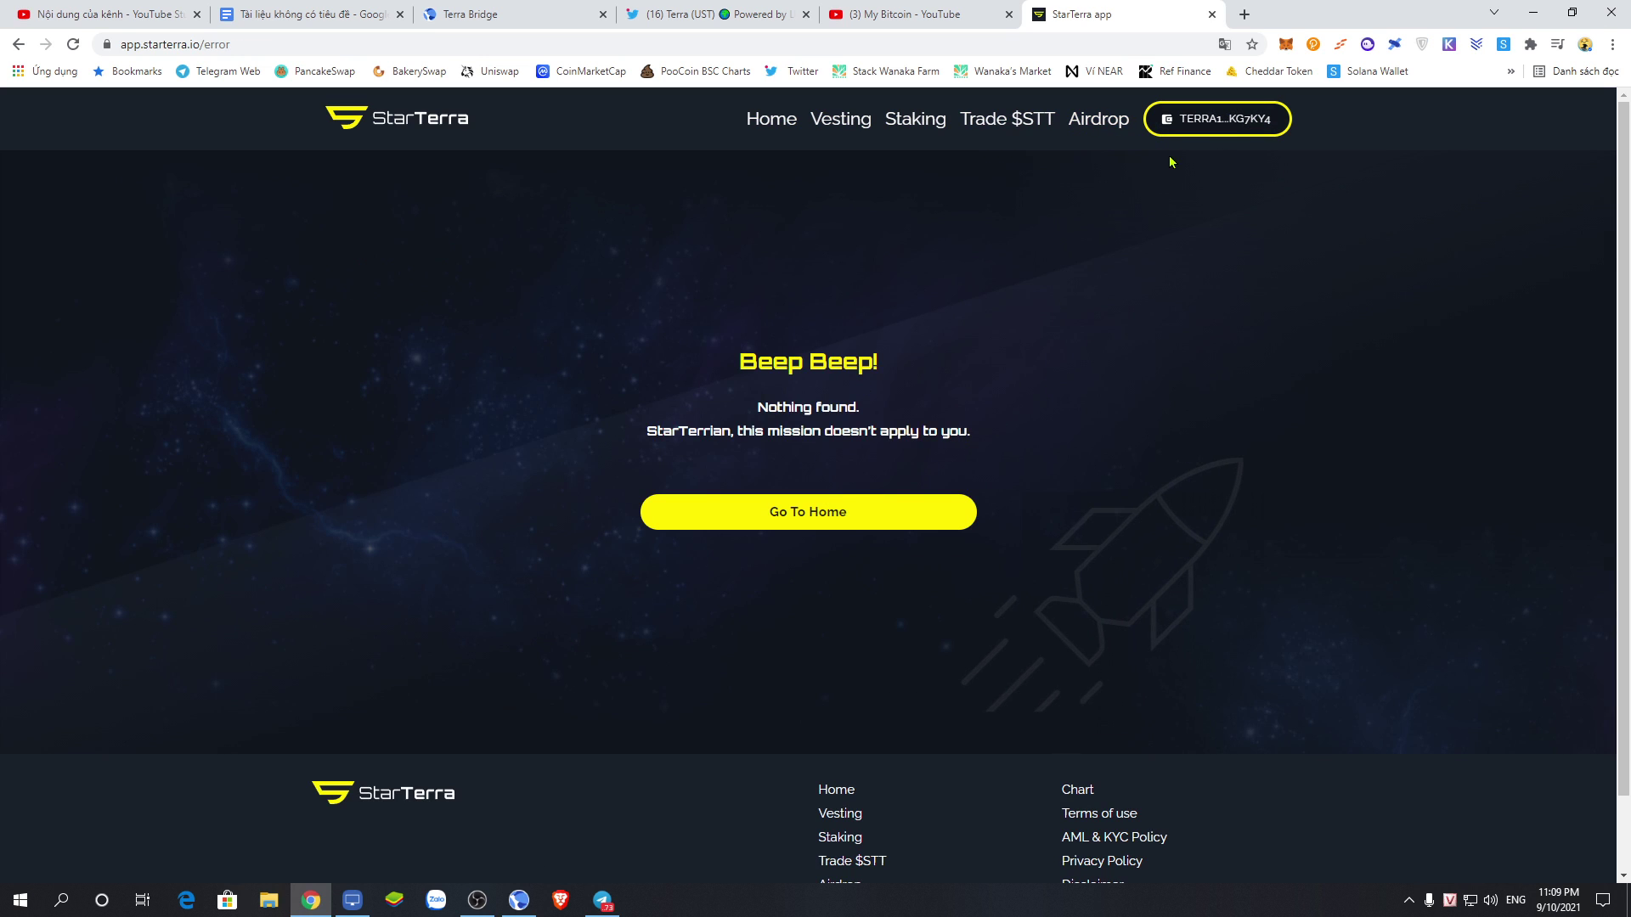
click(968, 126)
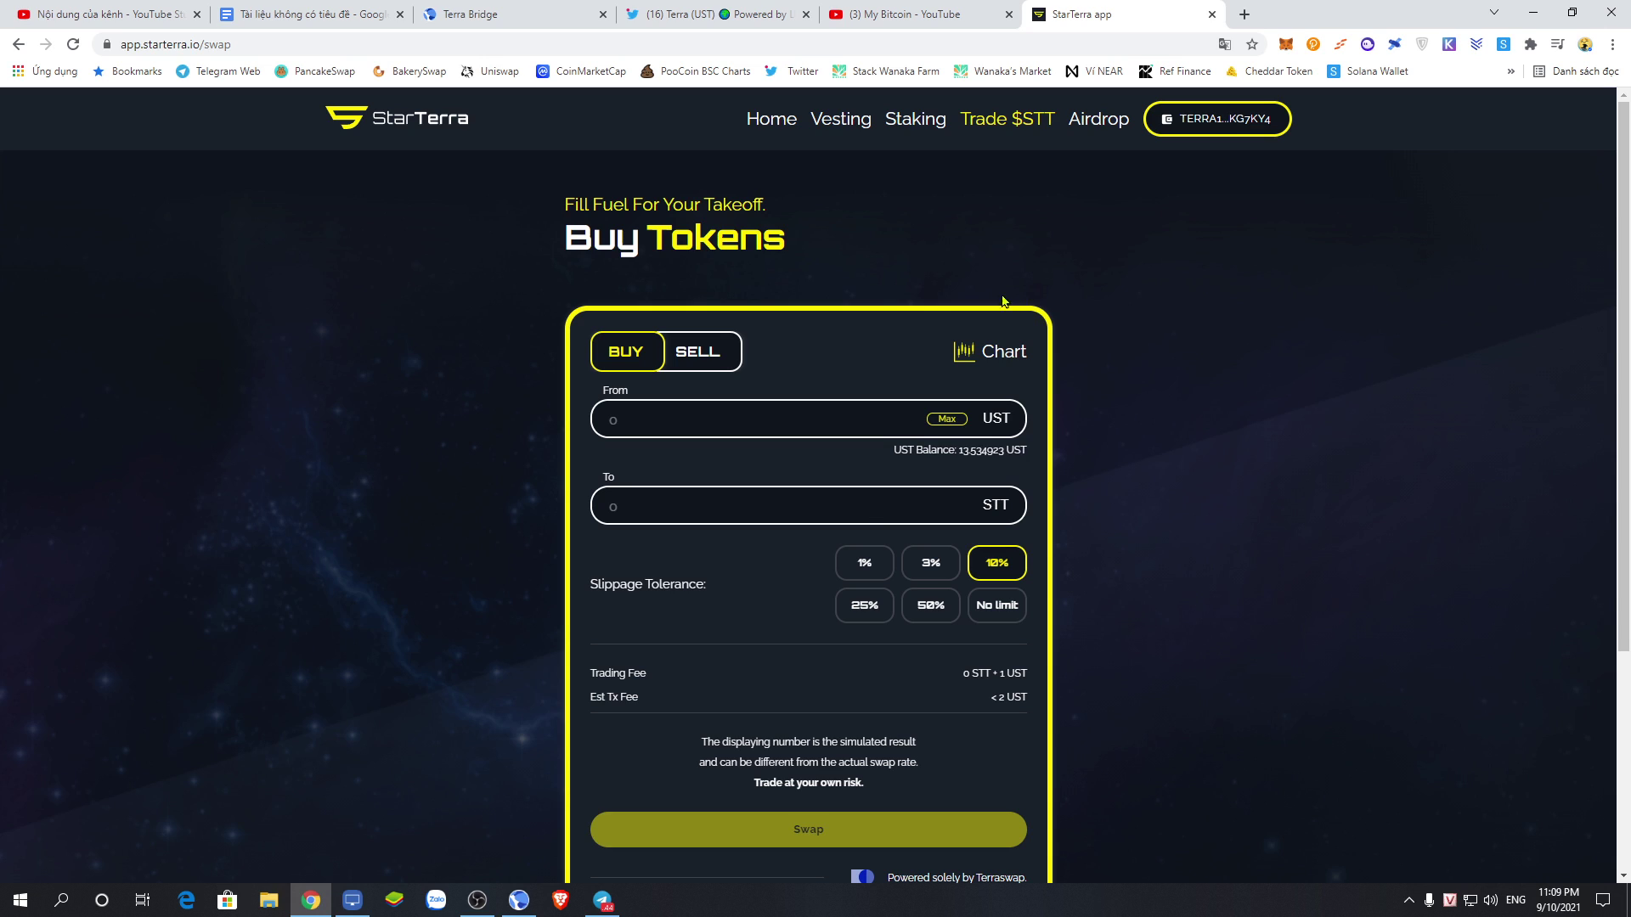
click(1216, 118)
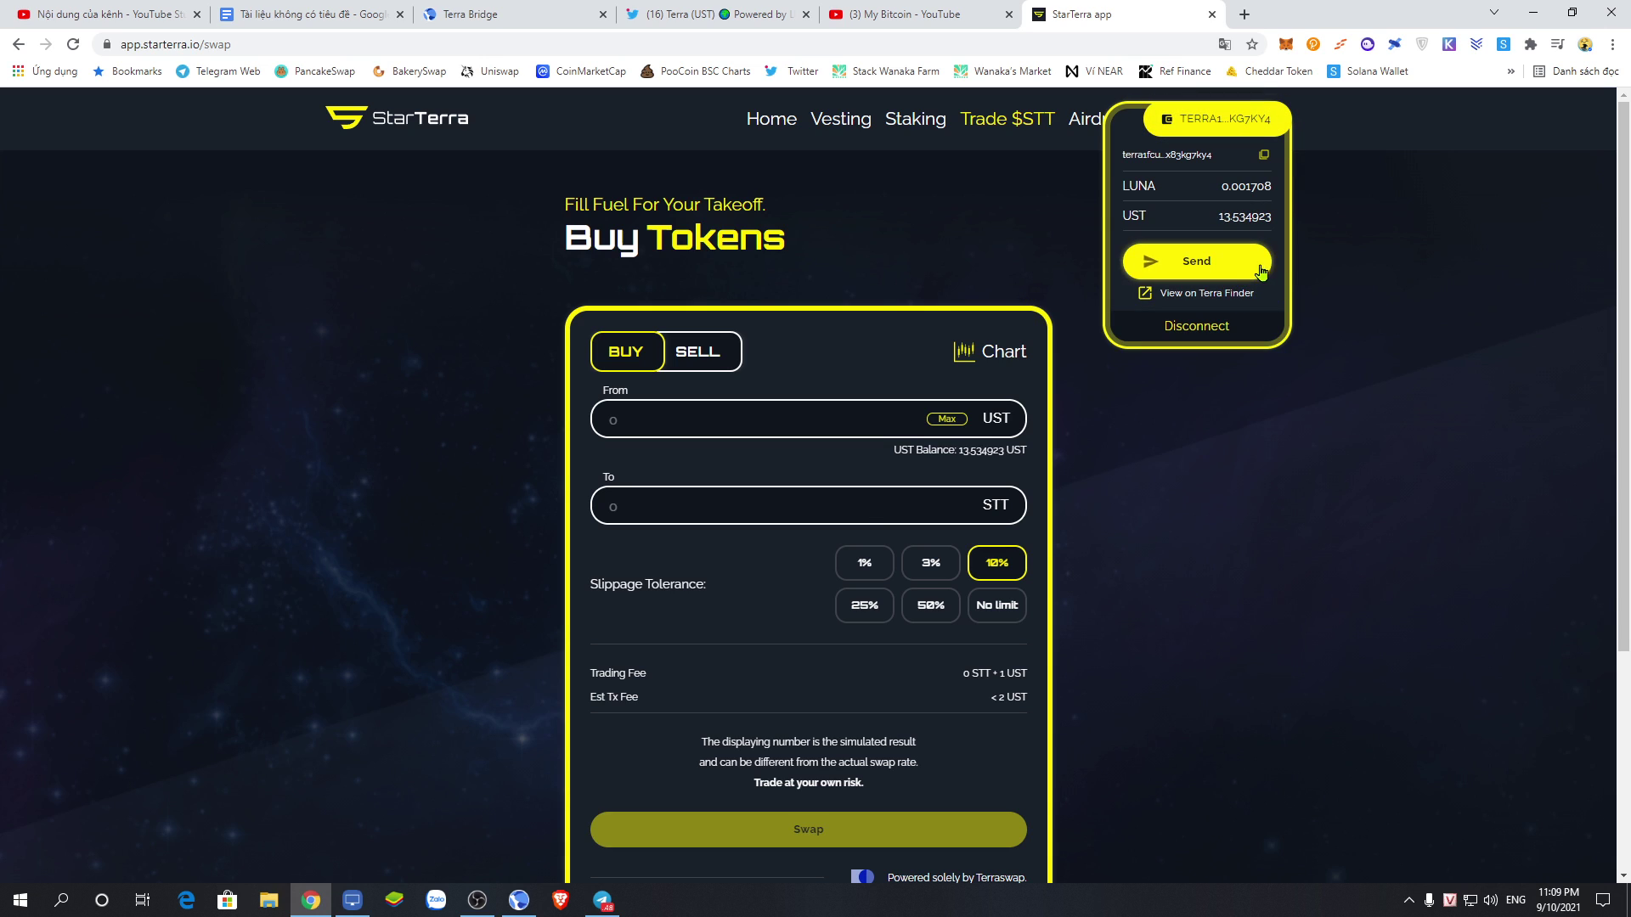
click(1354, 187)
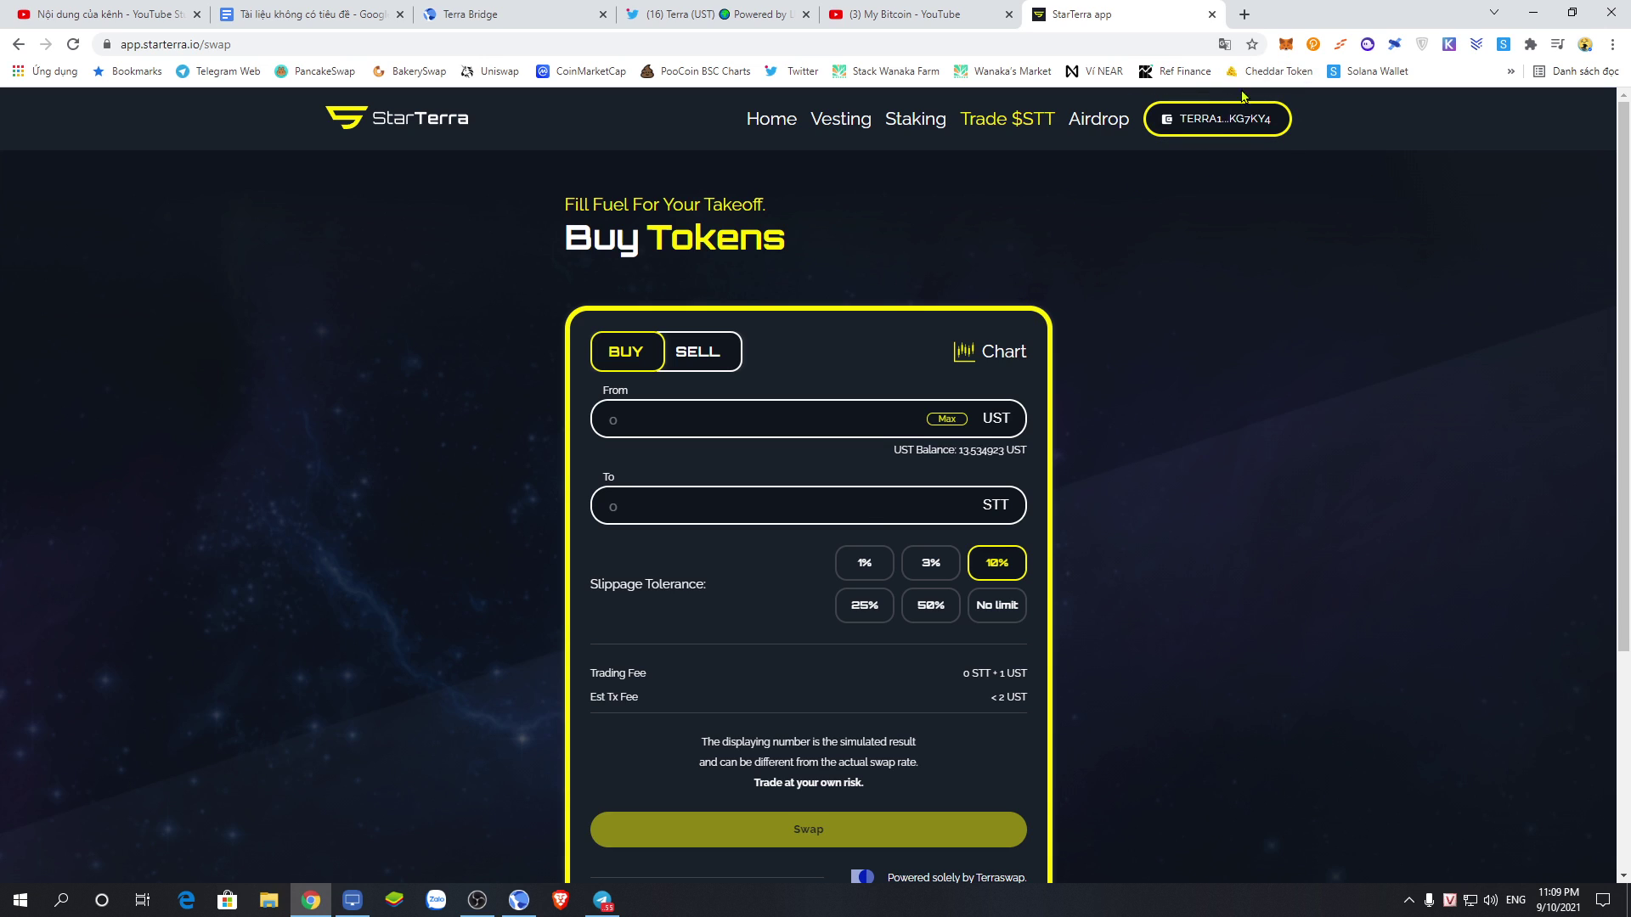
- Disconnect the Terra wallet from StarTerra
click(1185, 120)
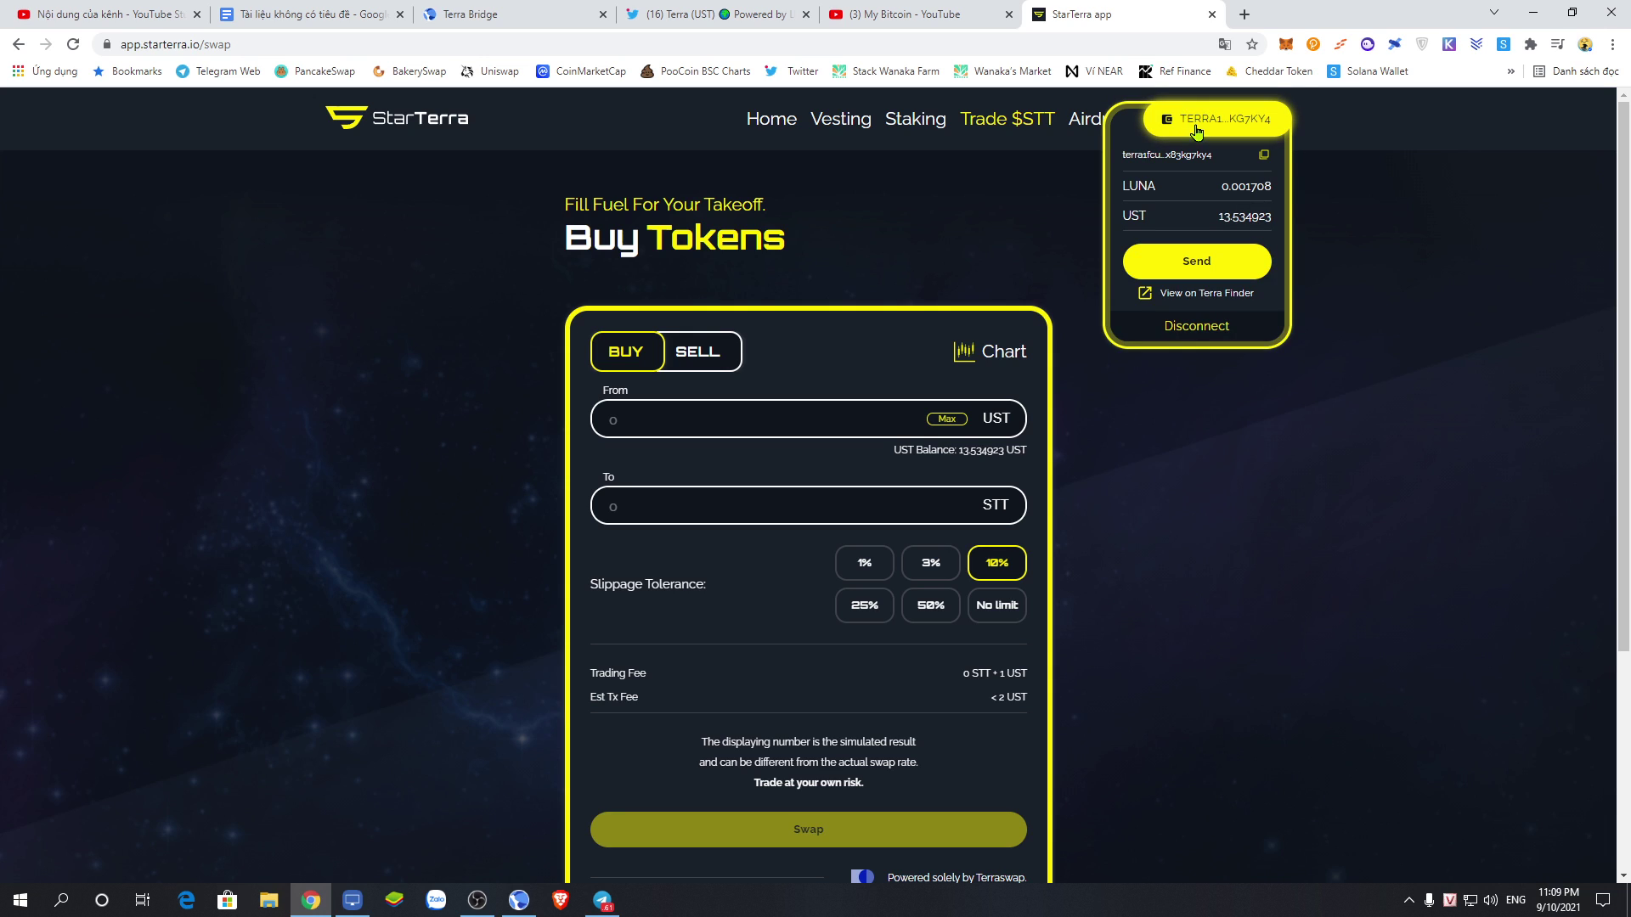
click(1195, 328)
scroll(1081, 413, down, 3)
scroll(1078, 405, up, 3)
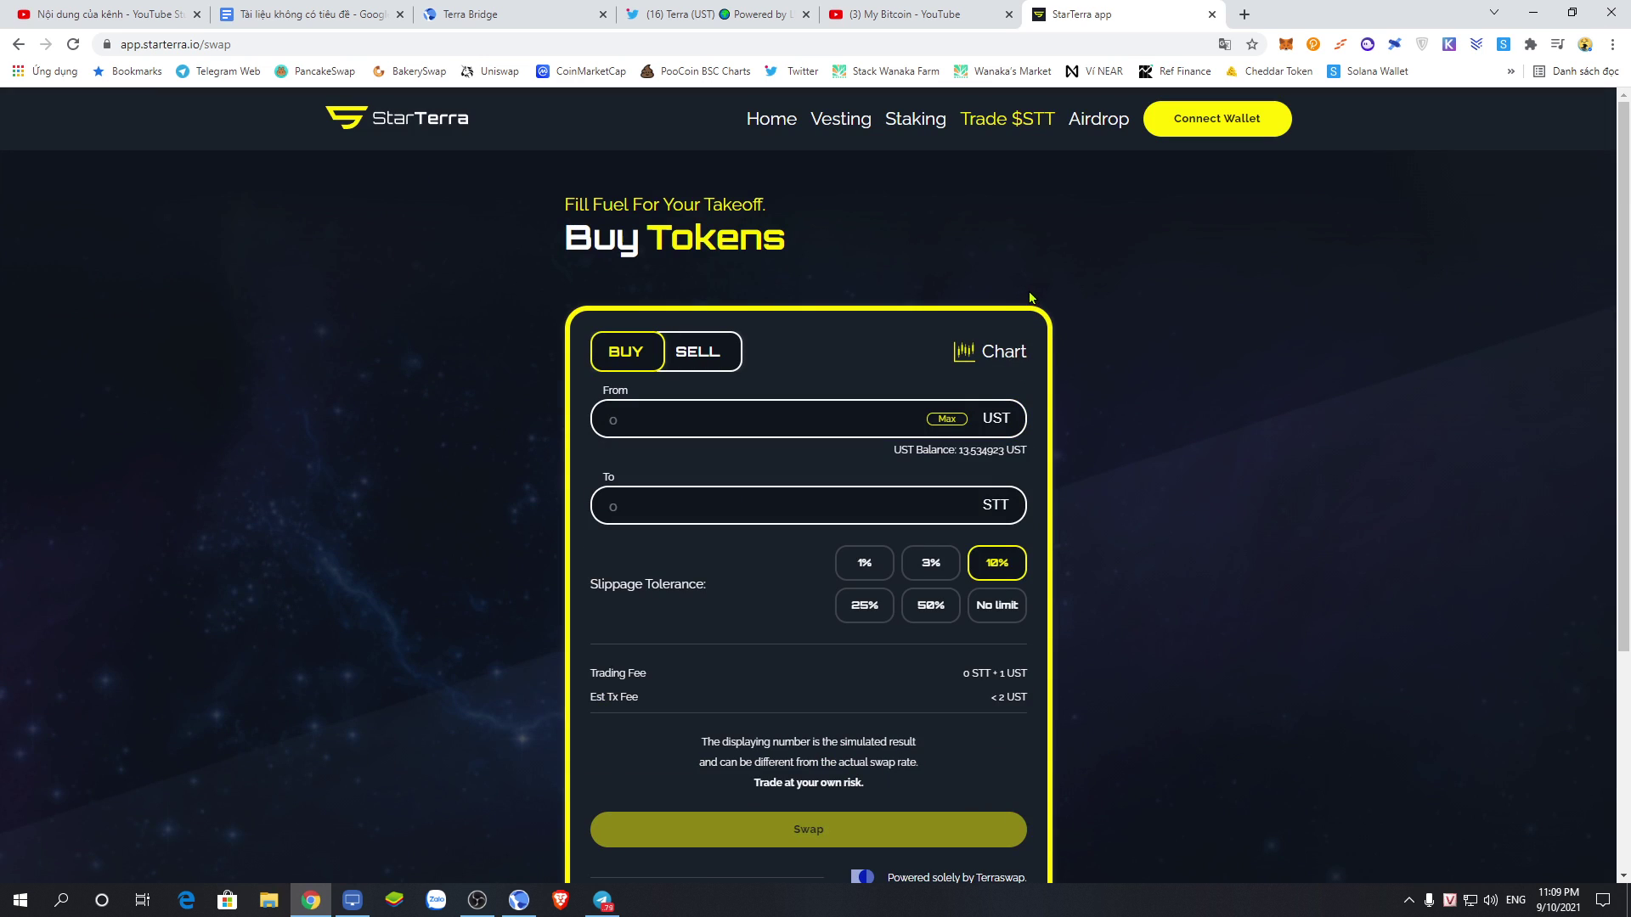
- Close the StarTerra, Terra Twitter and Terra Bridge pages and move the Google Docs tab behind the YouTube tabs
click(1211, 14)
click(708, 12)
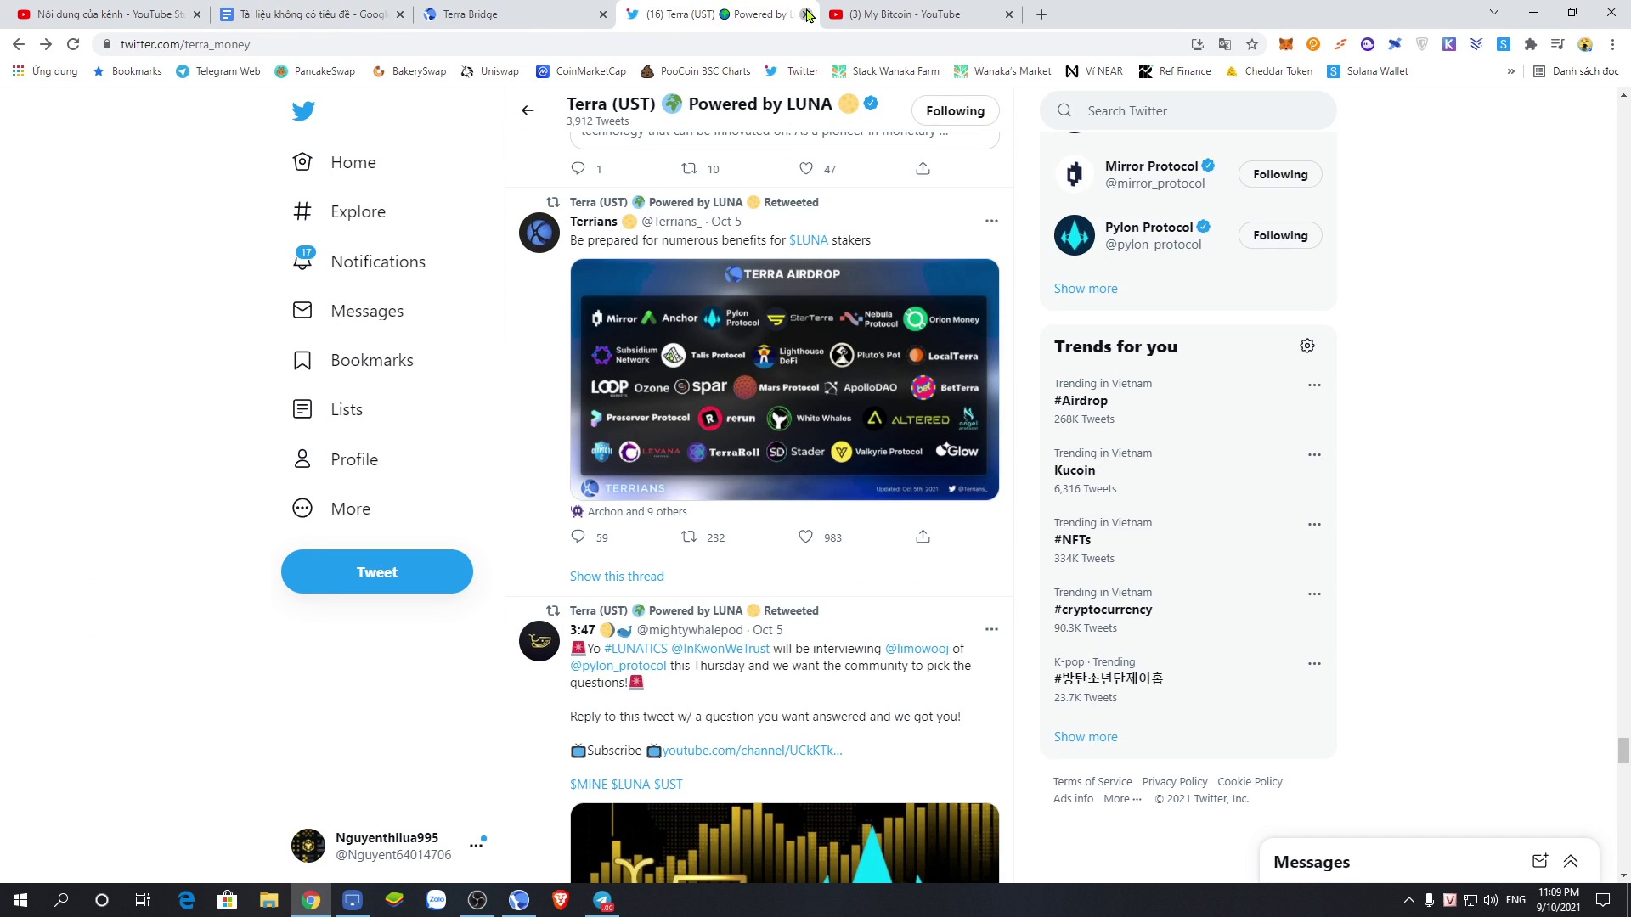
click(807, 14)
click(501, 12)
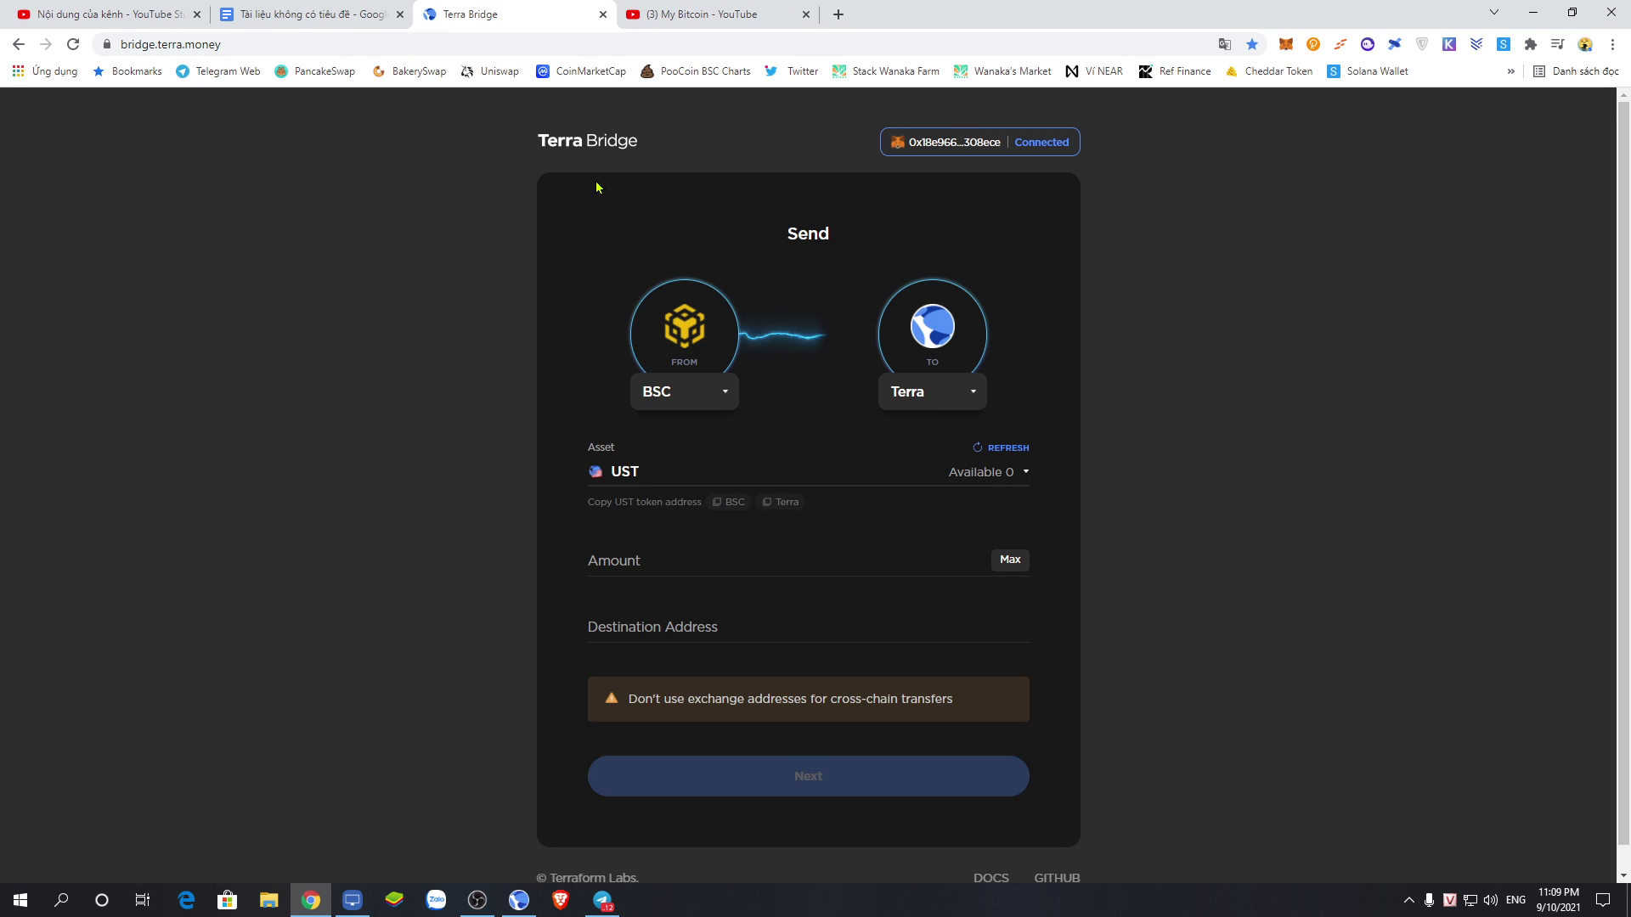
click(604, 15)
drag(339, 7, 510, 13)
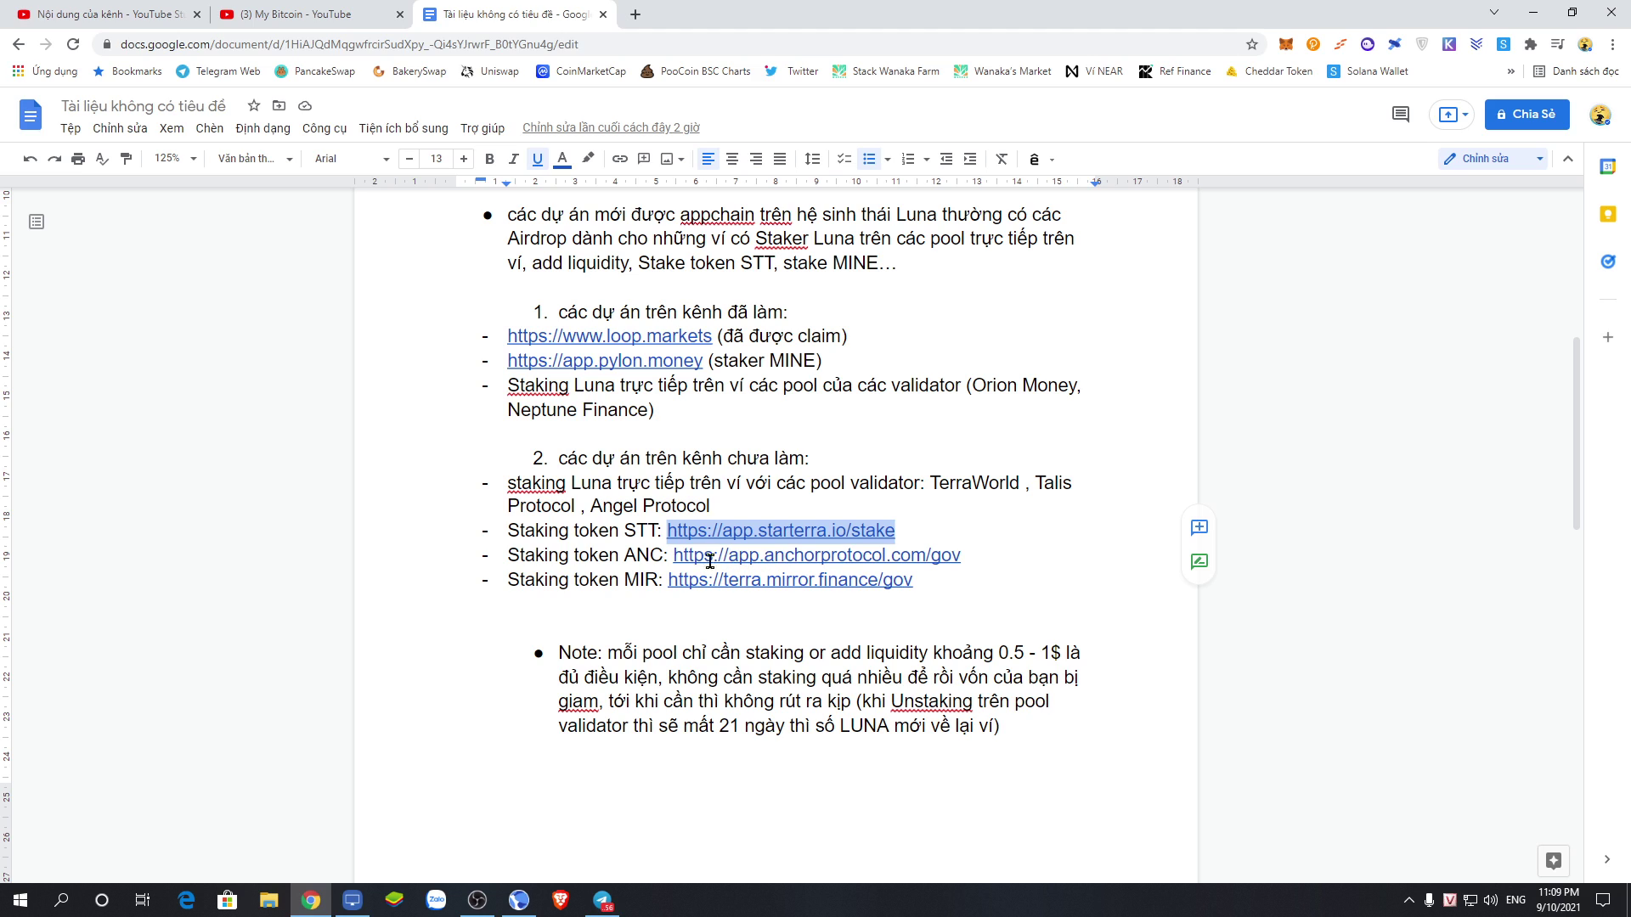
- Copy the ANC staking link from the document and open app.anchorprotocol.com/gov in a new tab, dismissing the translation prompt
drag(673, 558, 973, 558)
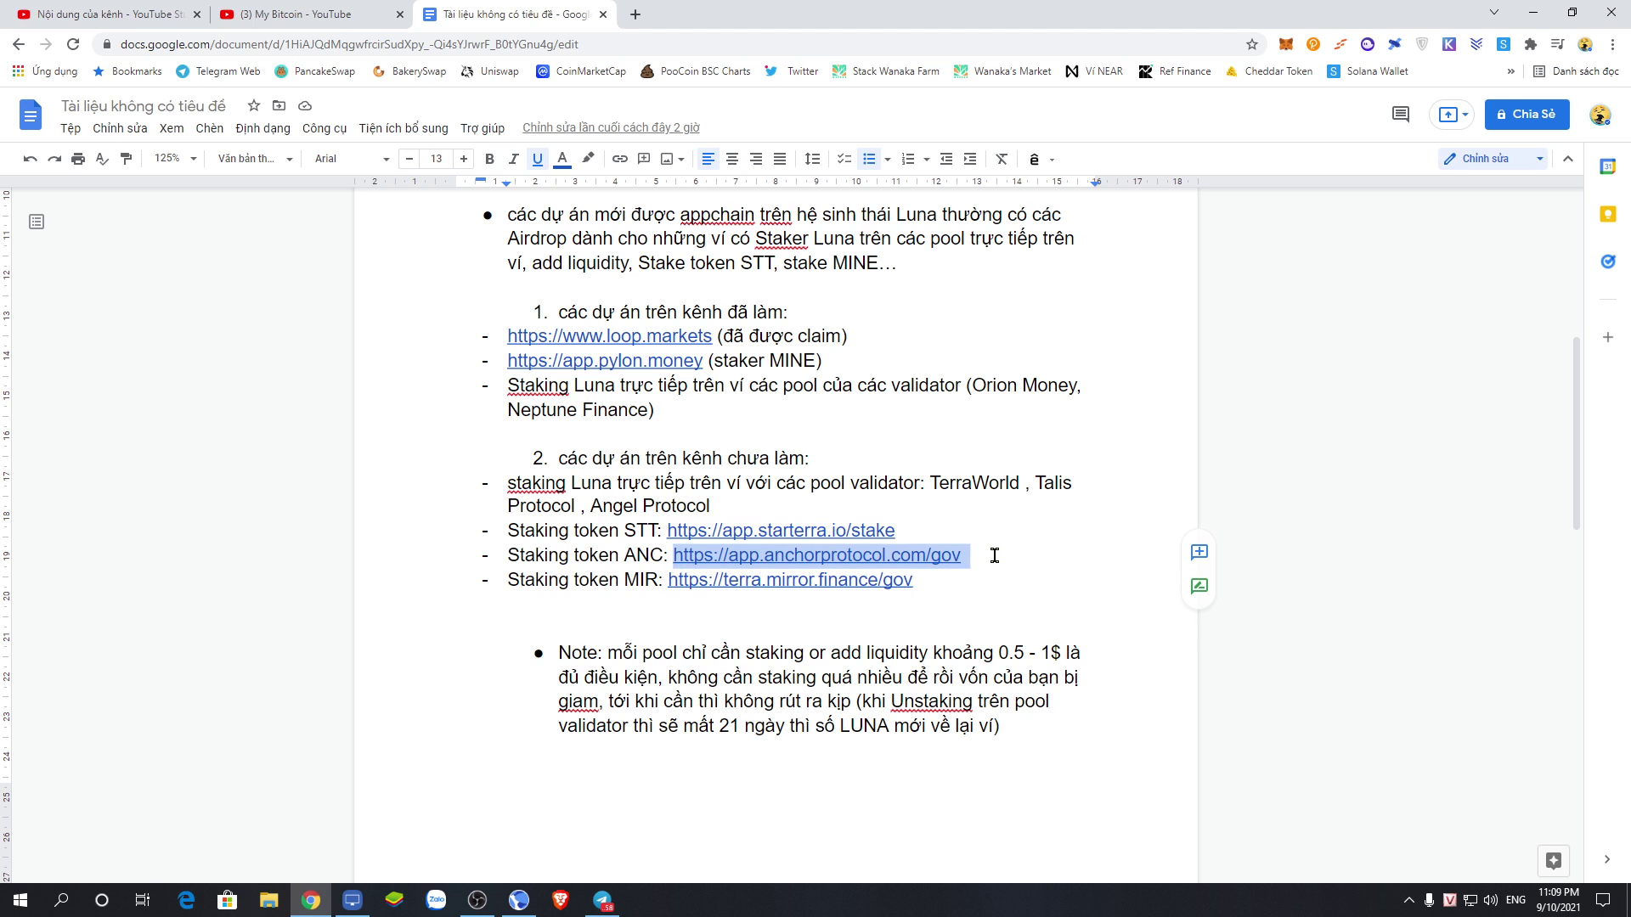
right_click(902, 558)
click(955, 266)
click(635, 14)
right_click(486, 43)
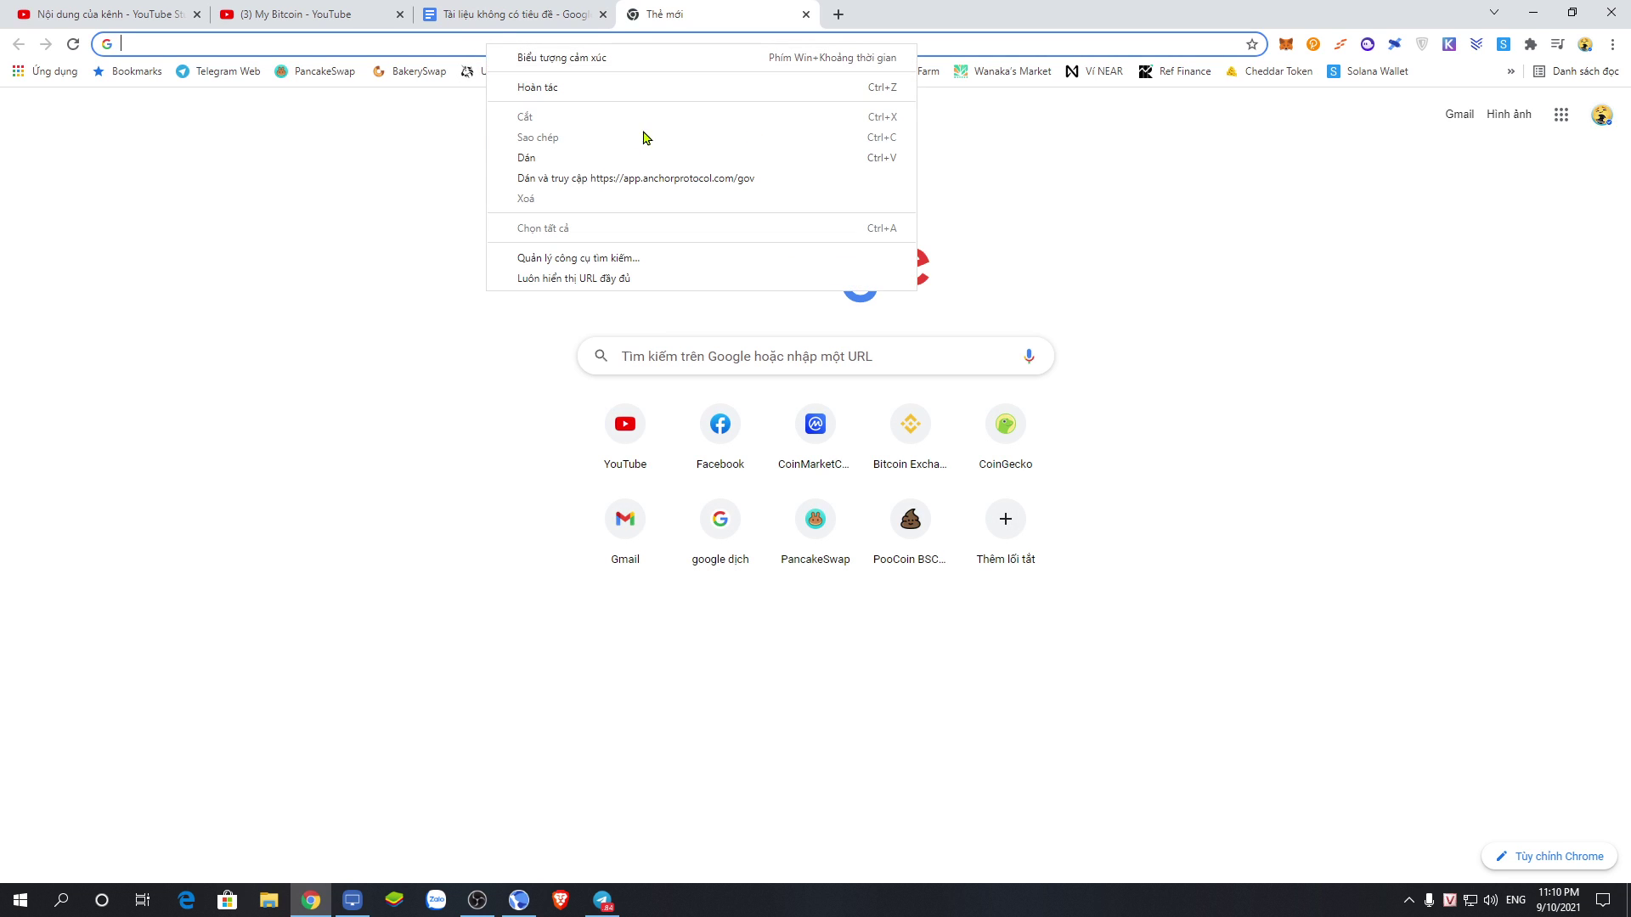
click(637, 177)
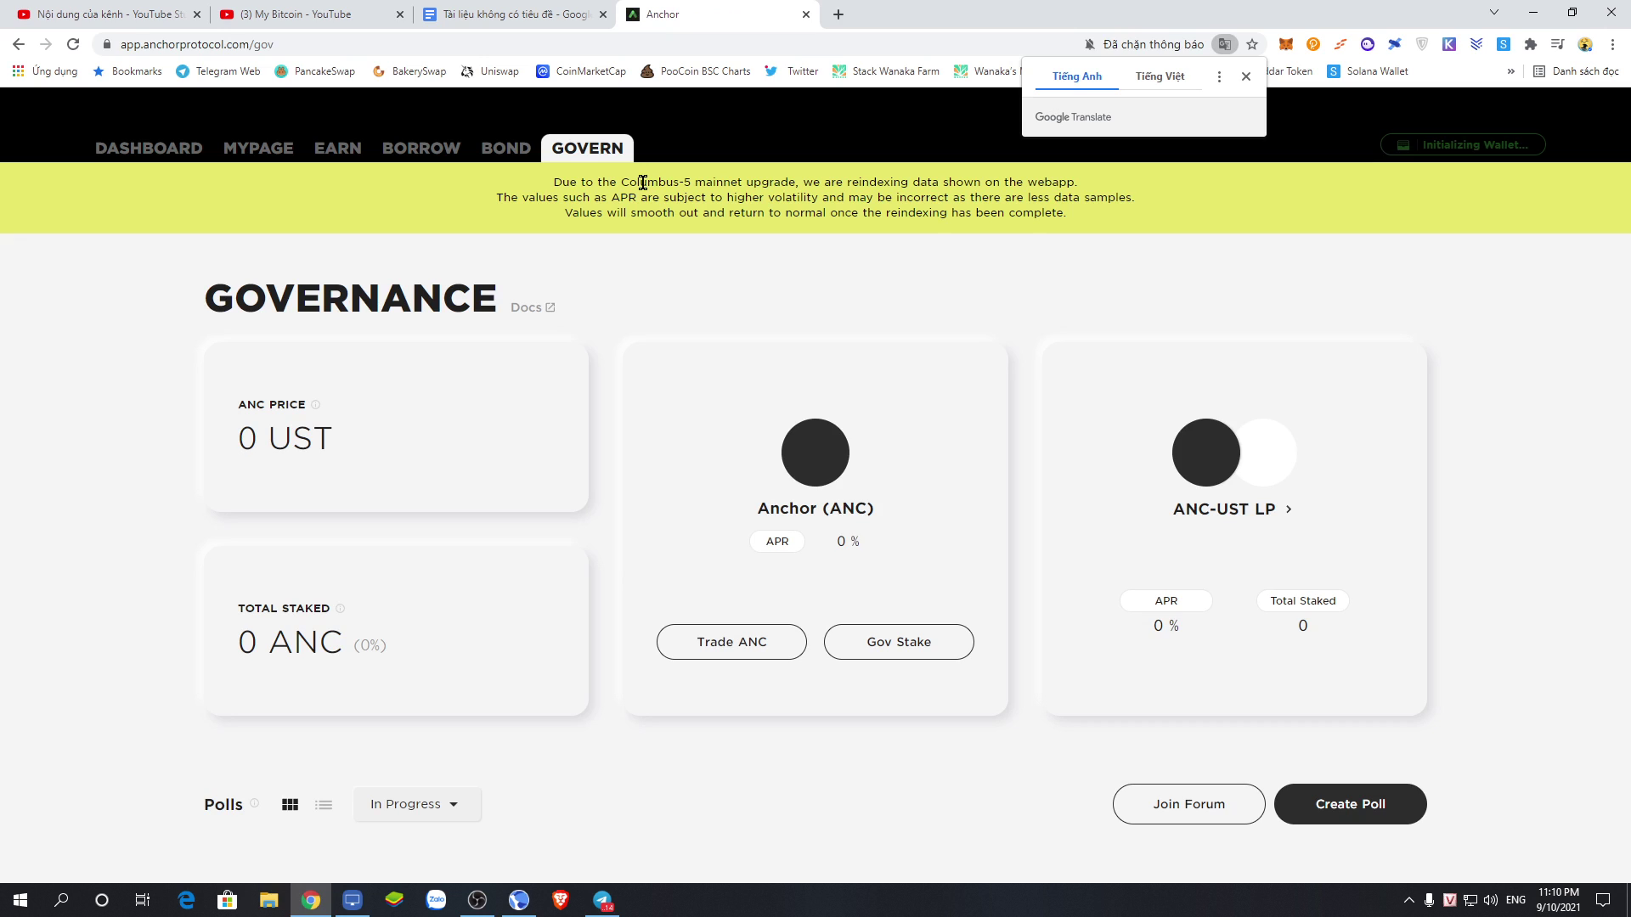
click(1198, 283)
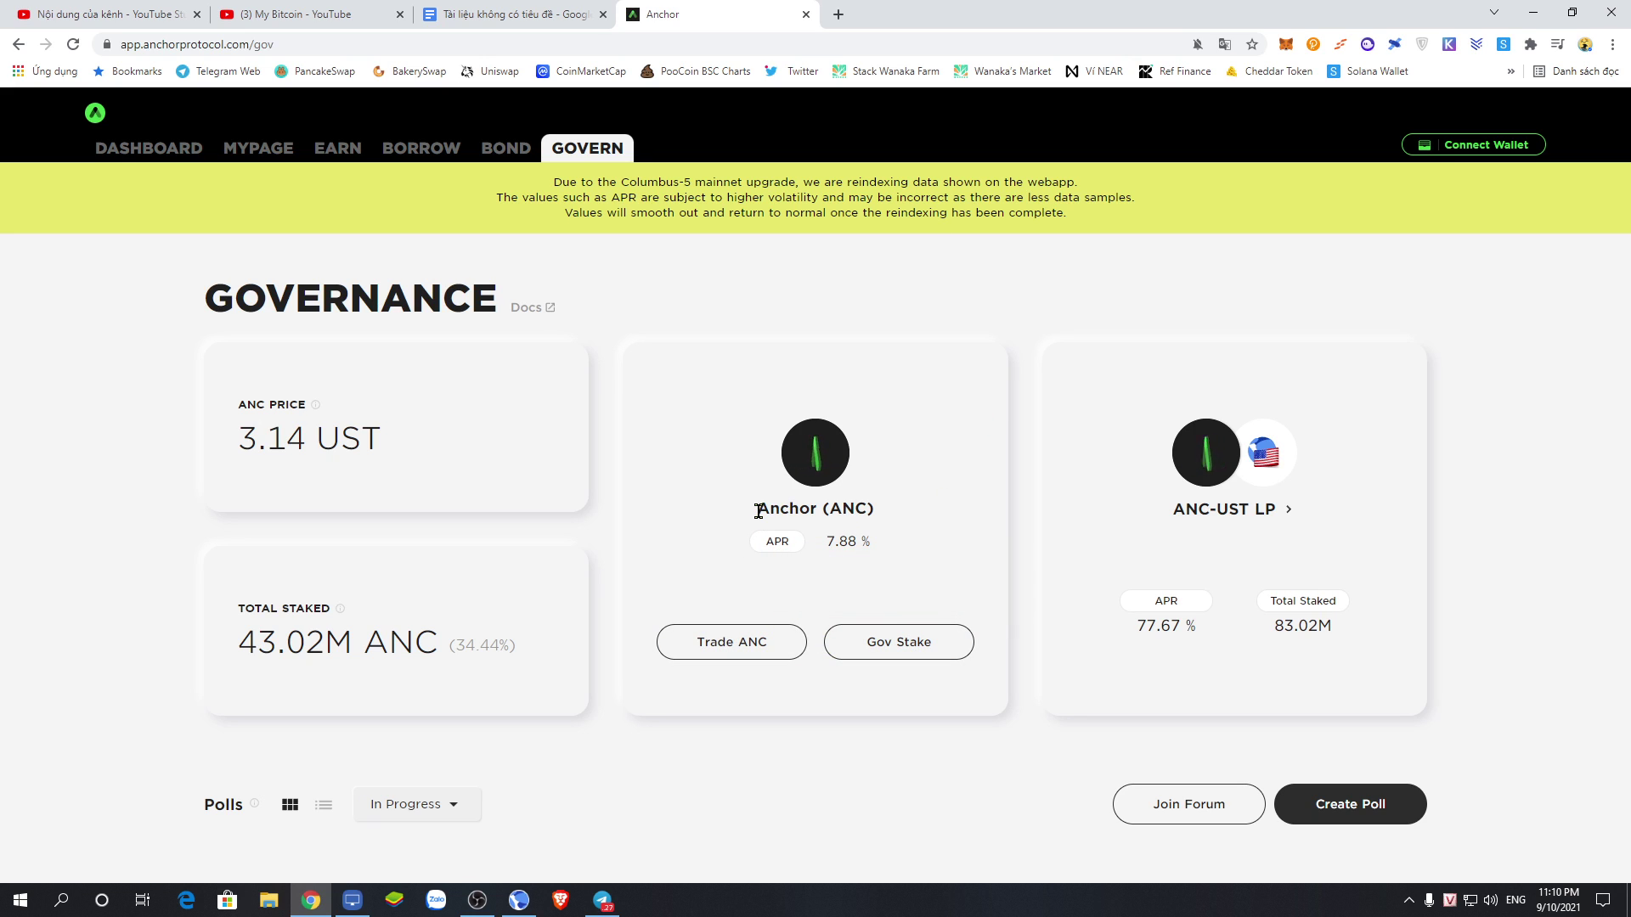
- Connect the wallet to Anchor through the Terra Station extension and allow the site access
drag(755, 511, 880, 524)
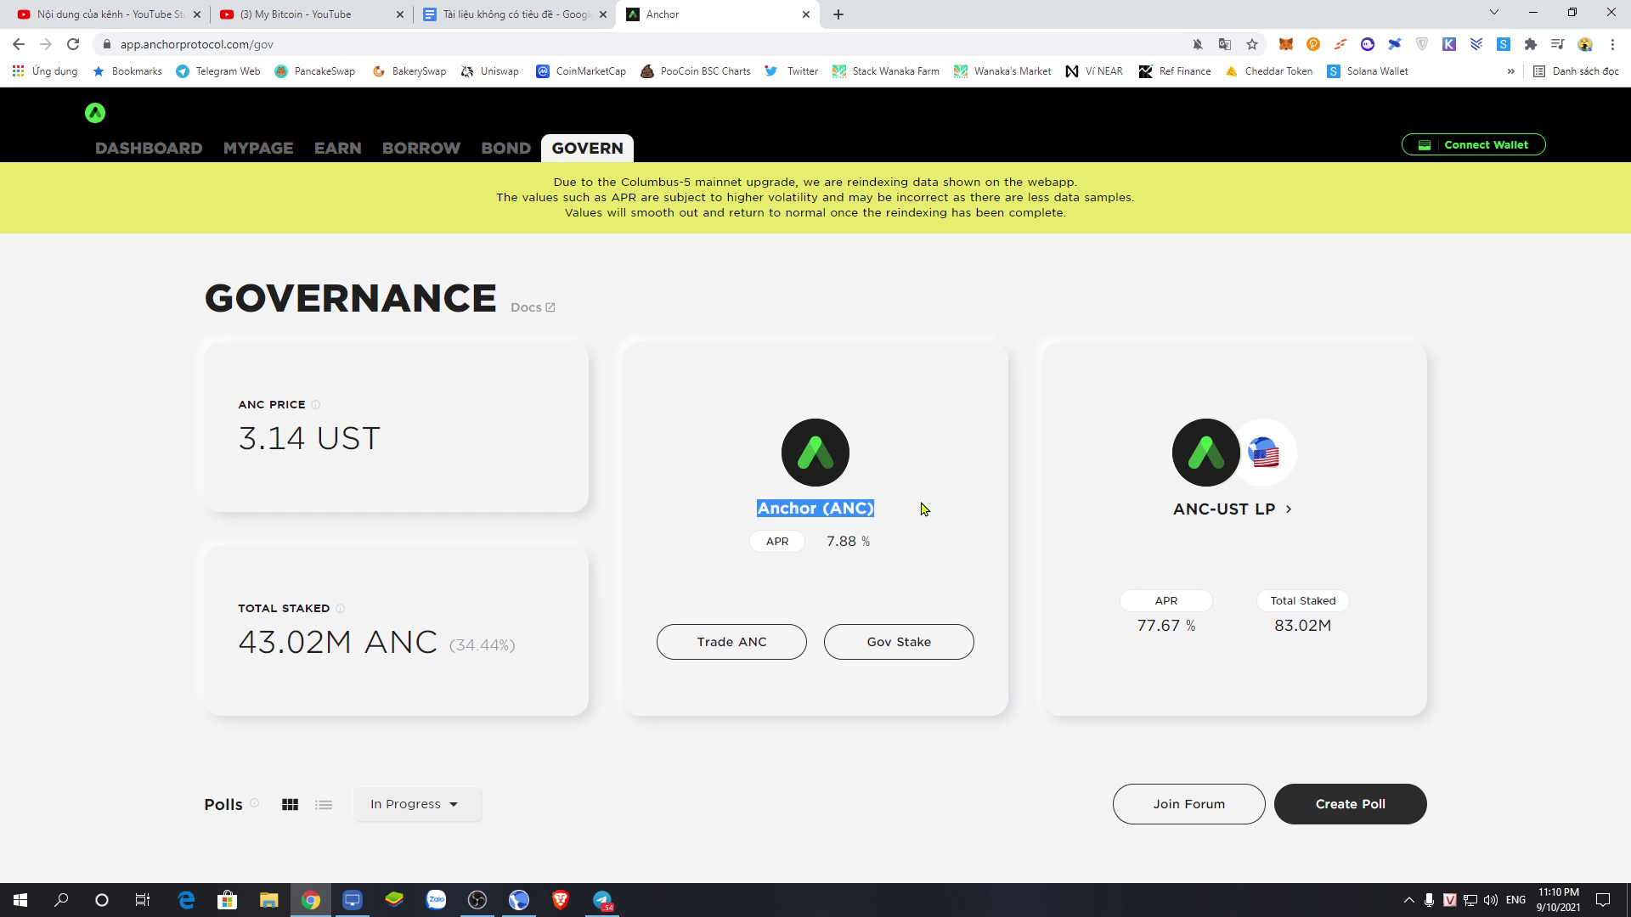
scroll(917, 546, down, 2)
scroll(929, 542, up, 2)
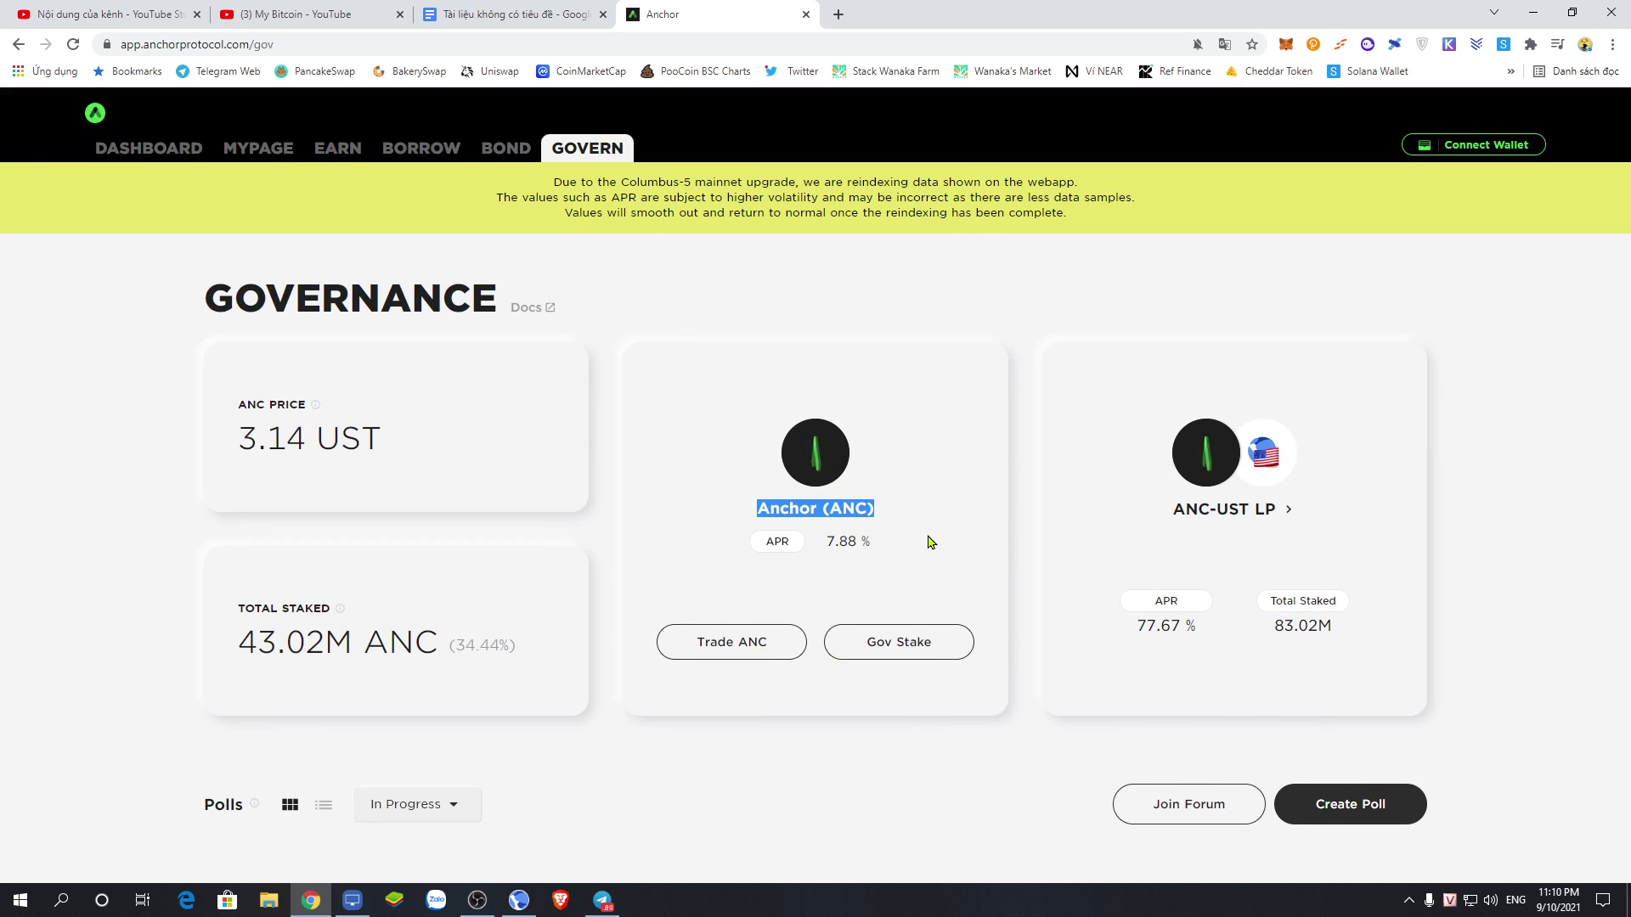
click(1480, 148)
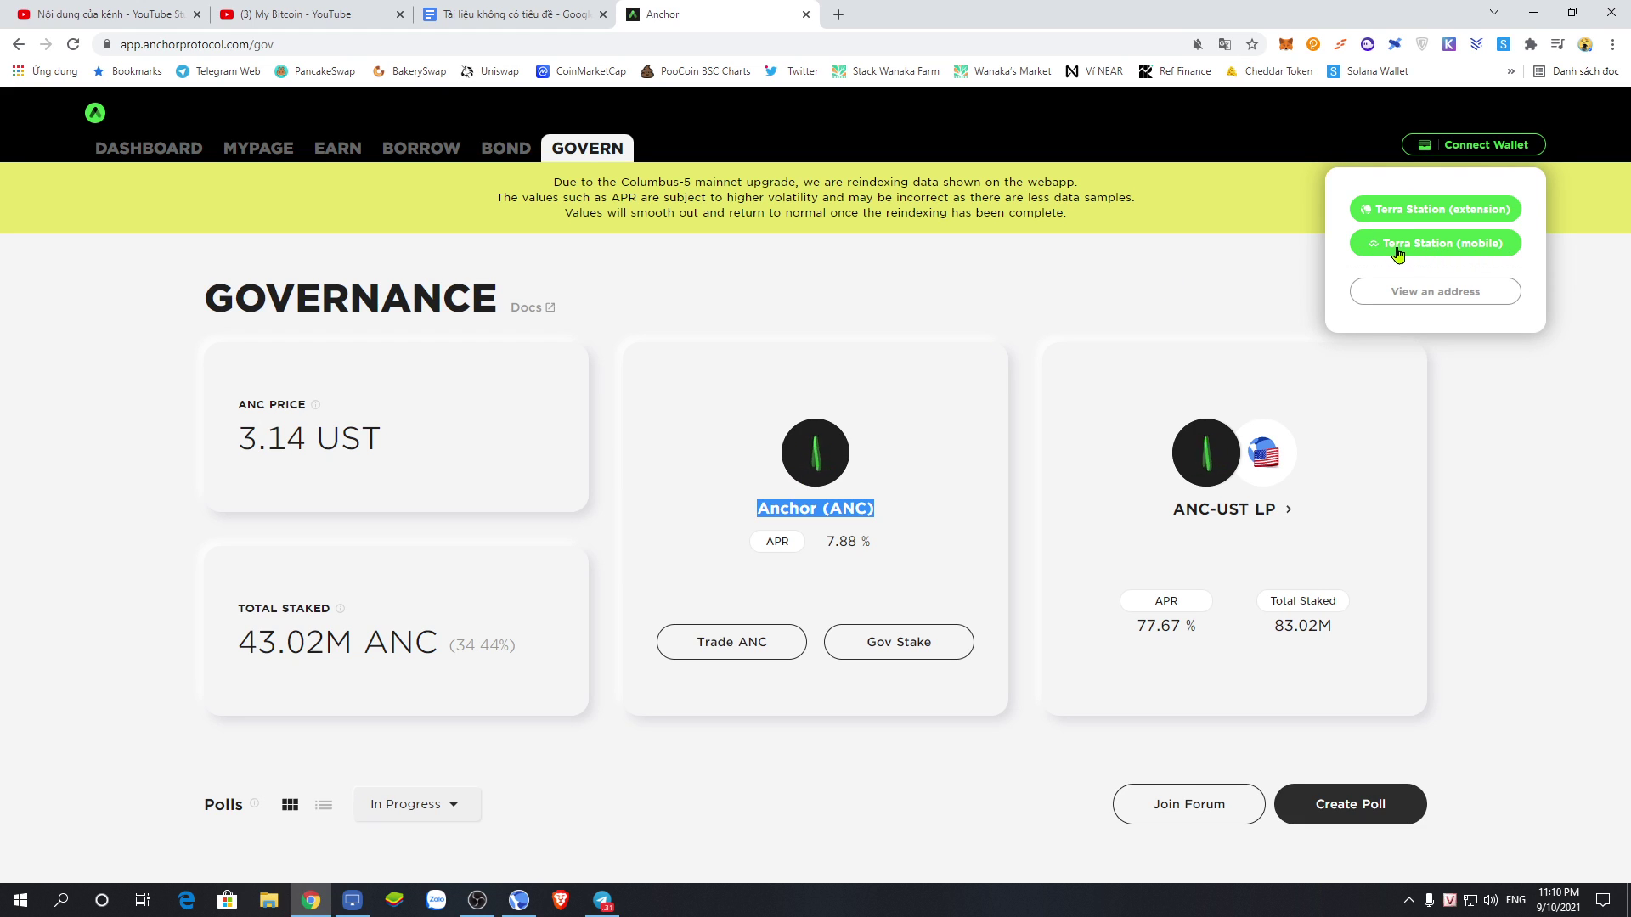
click(1453, 213)
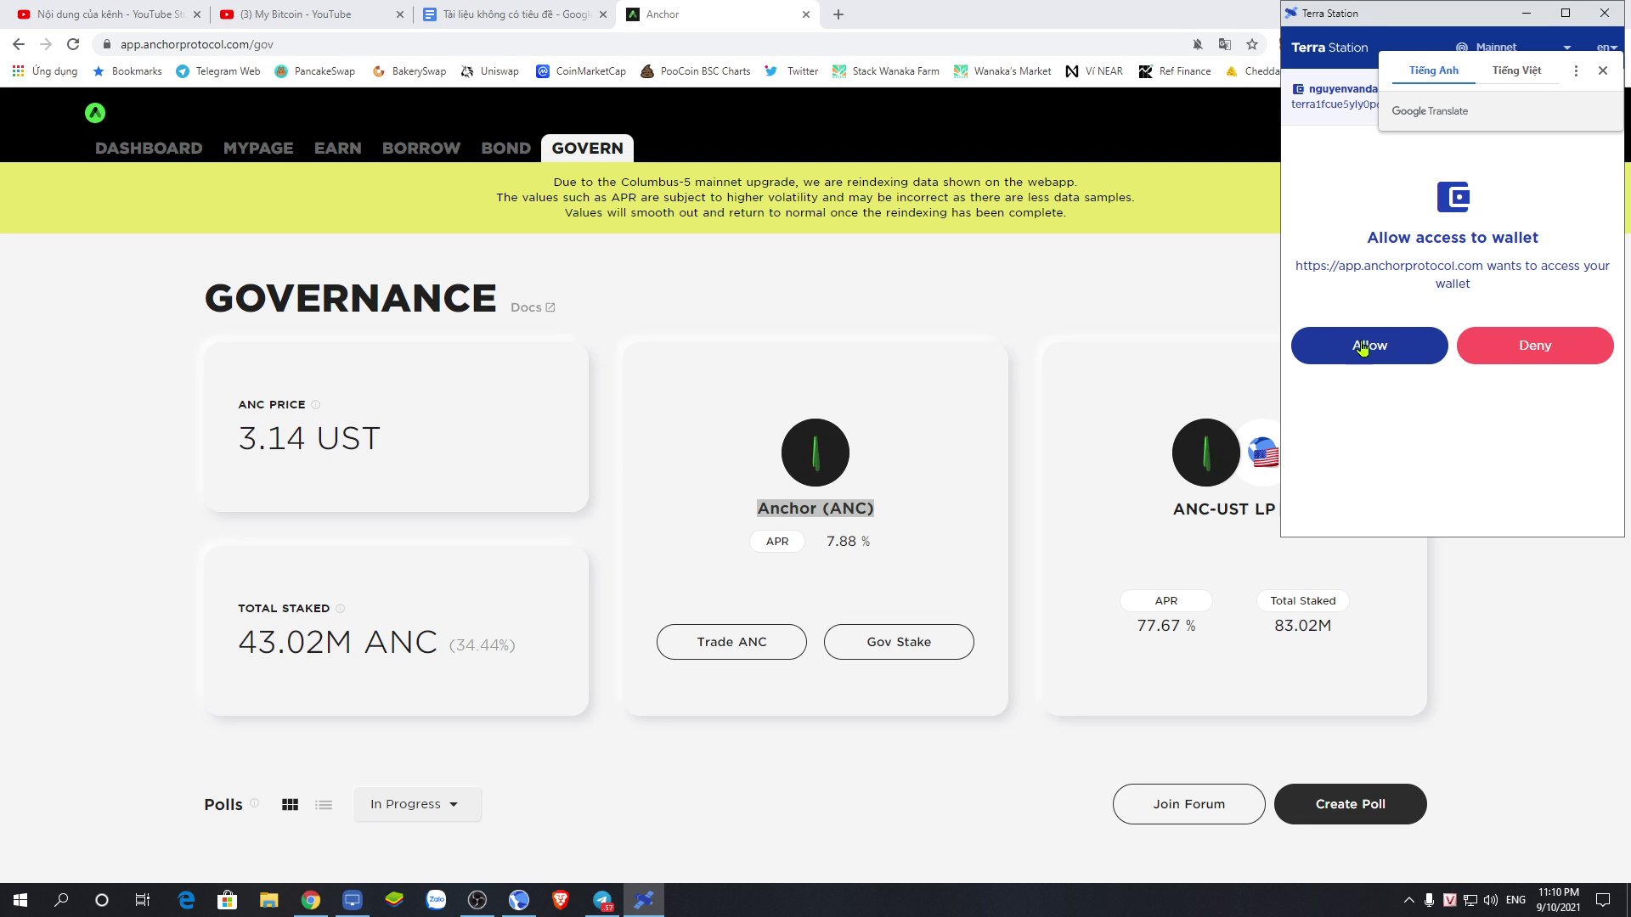
click(1349, 353)
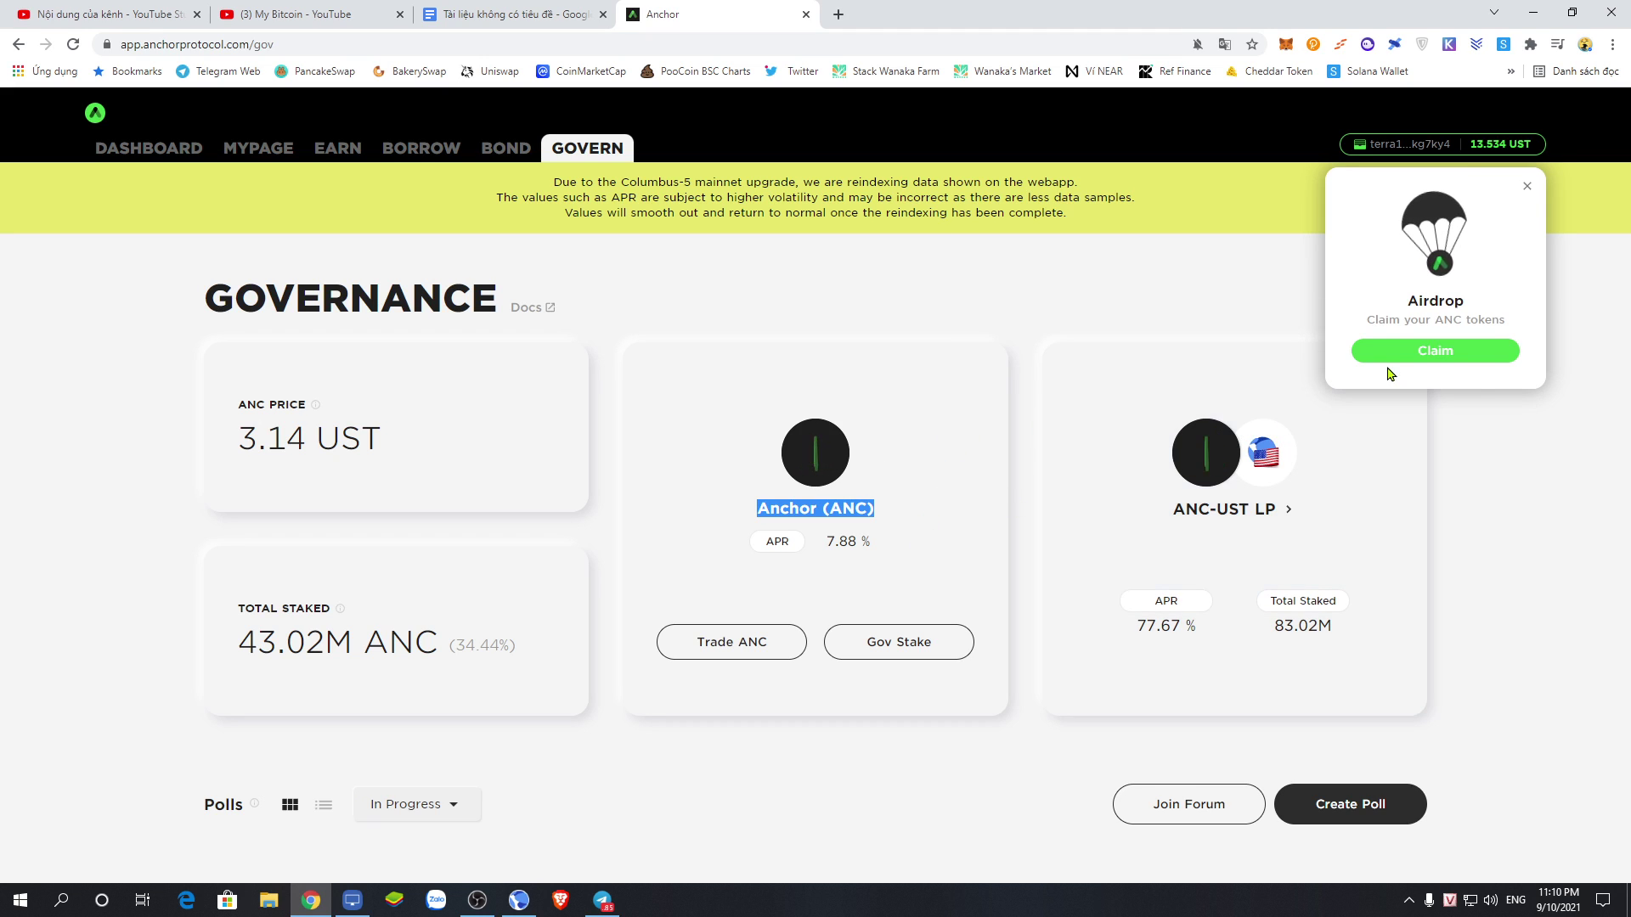
- Check the claimable ANC airdrop amount, glance at the Bond page and return to Anchor's governance page
click(1443, 353)
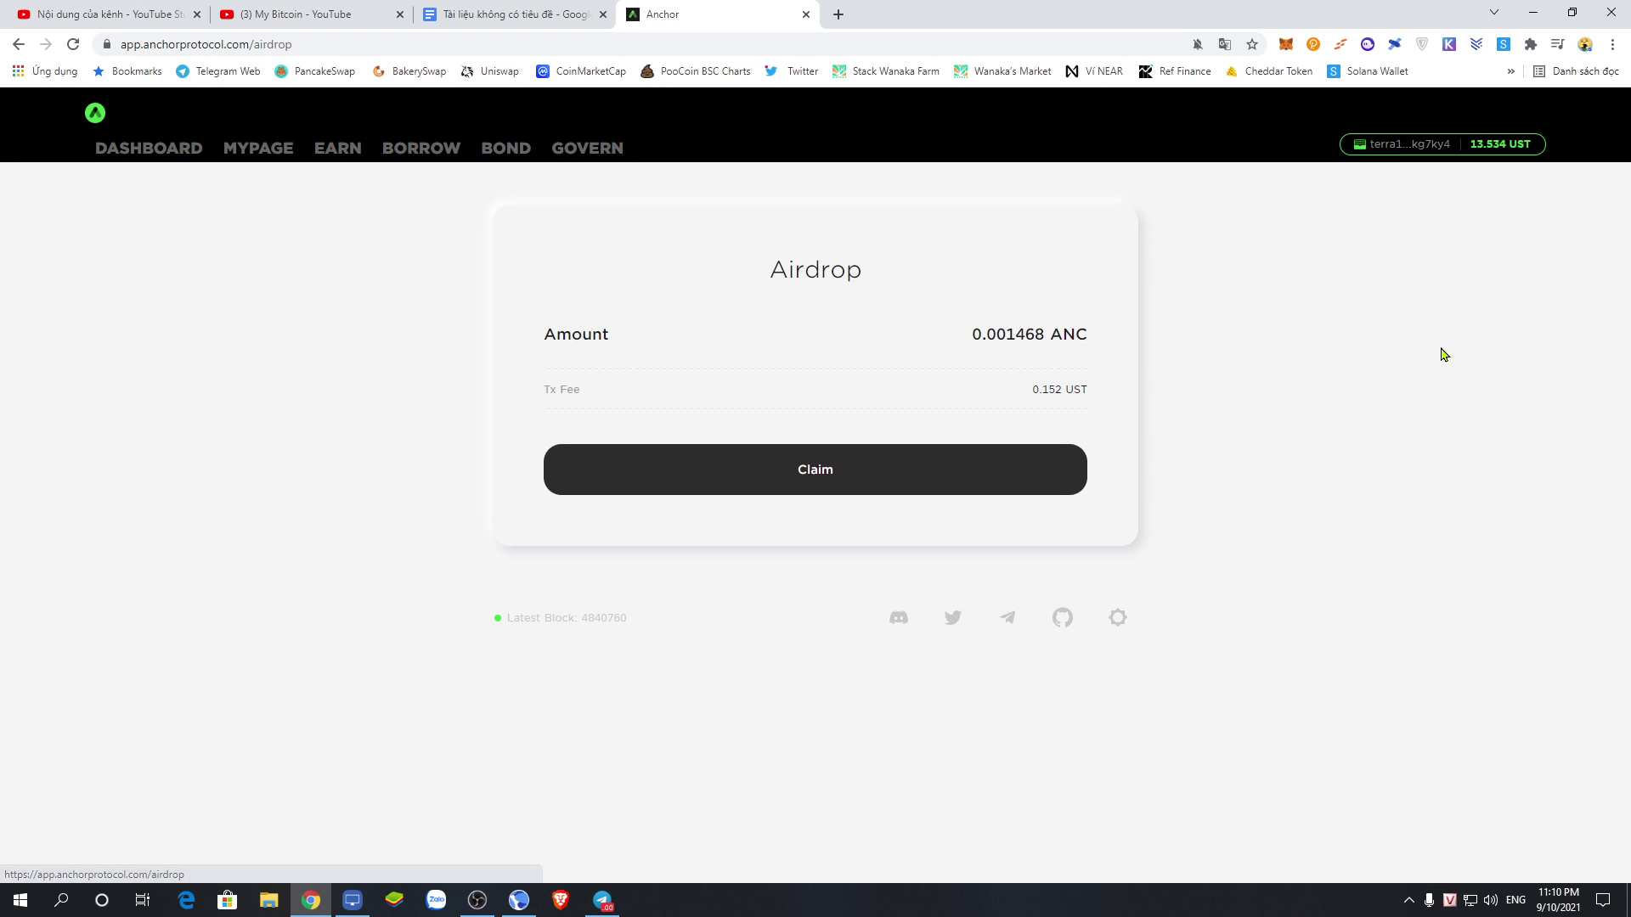
drag(973, 337, 1102, 339)
click(984, 360)
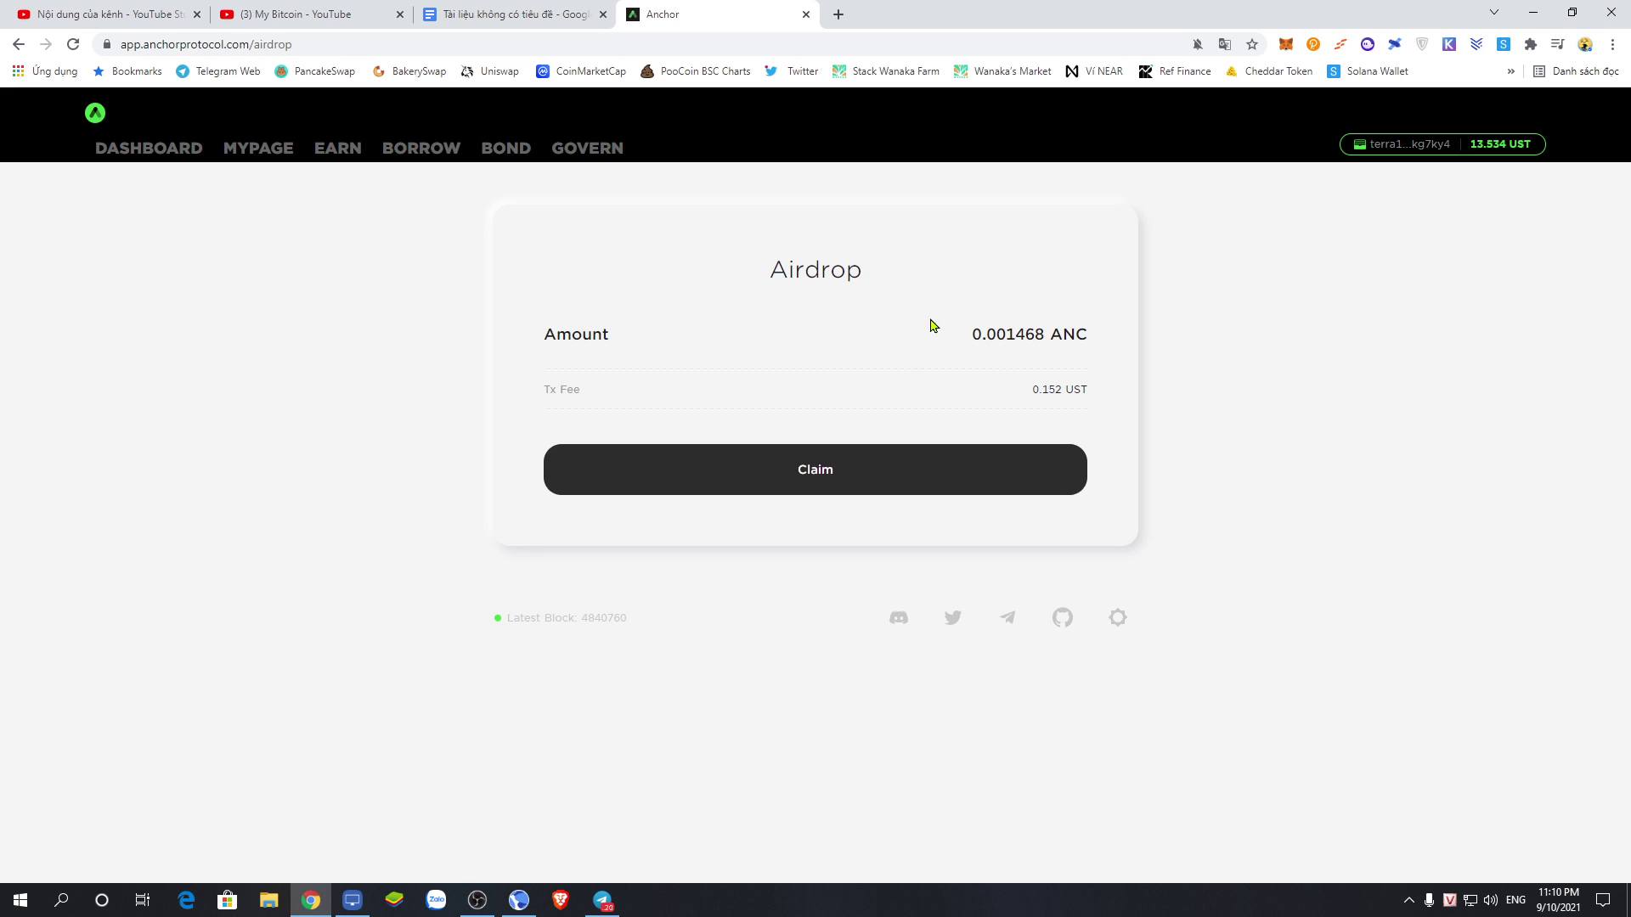
click(508, 151)
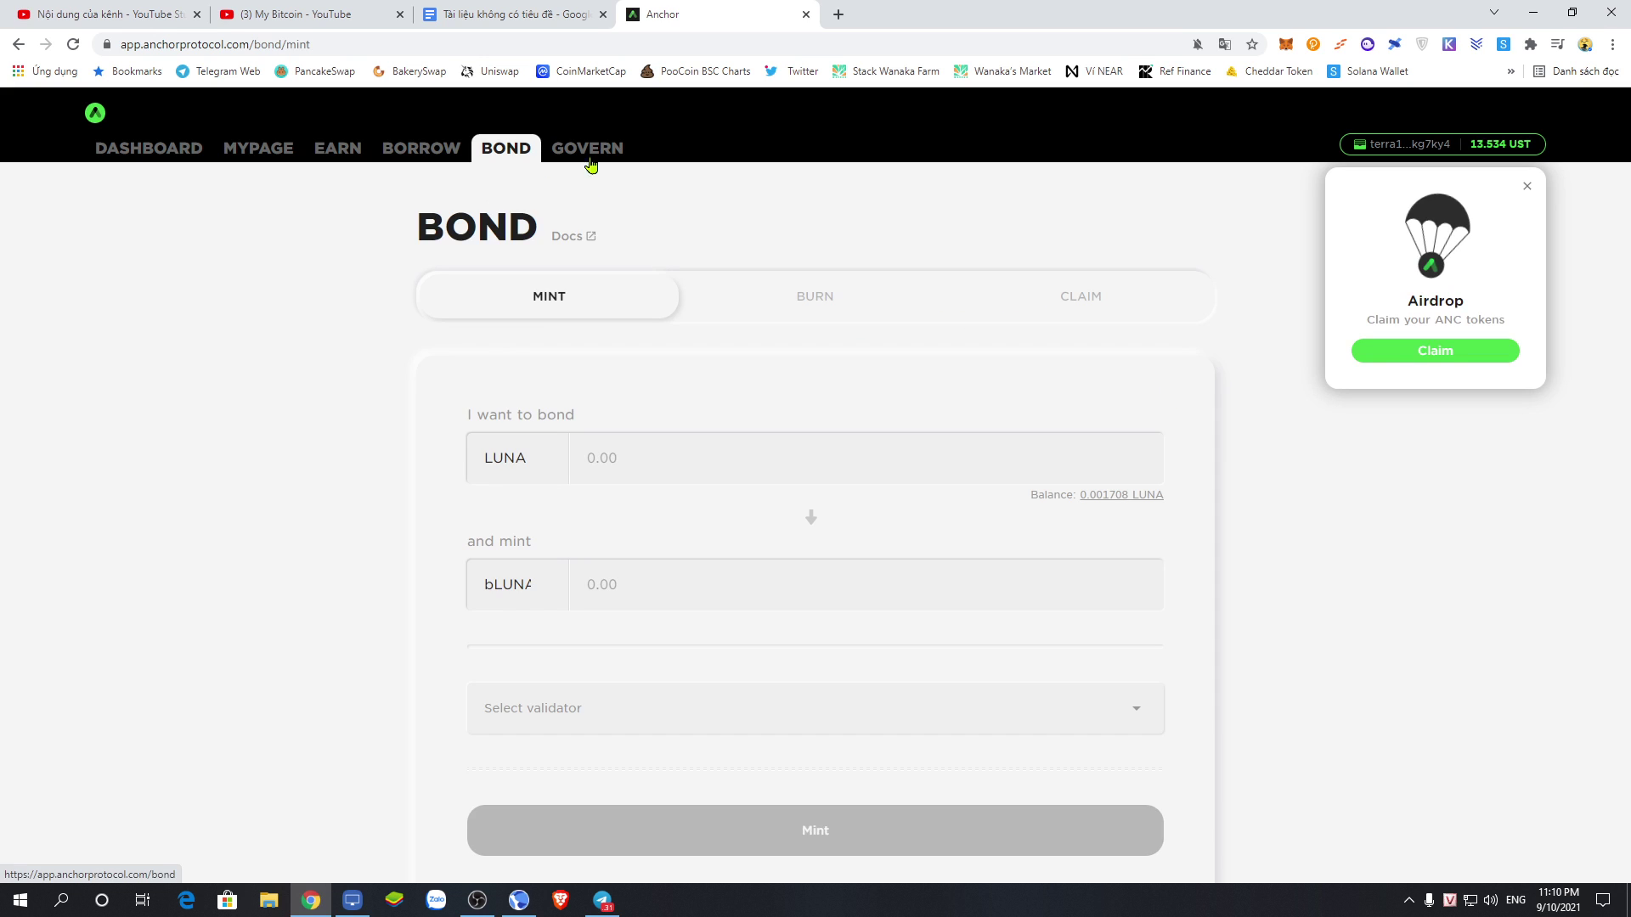
click(592, 153)
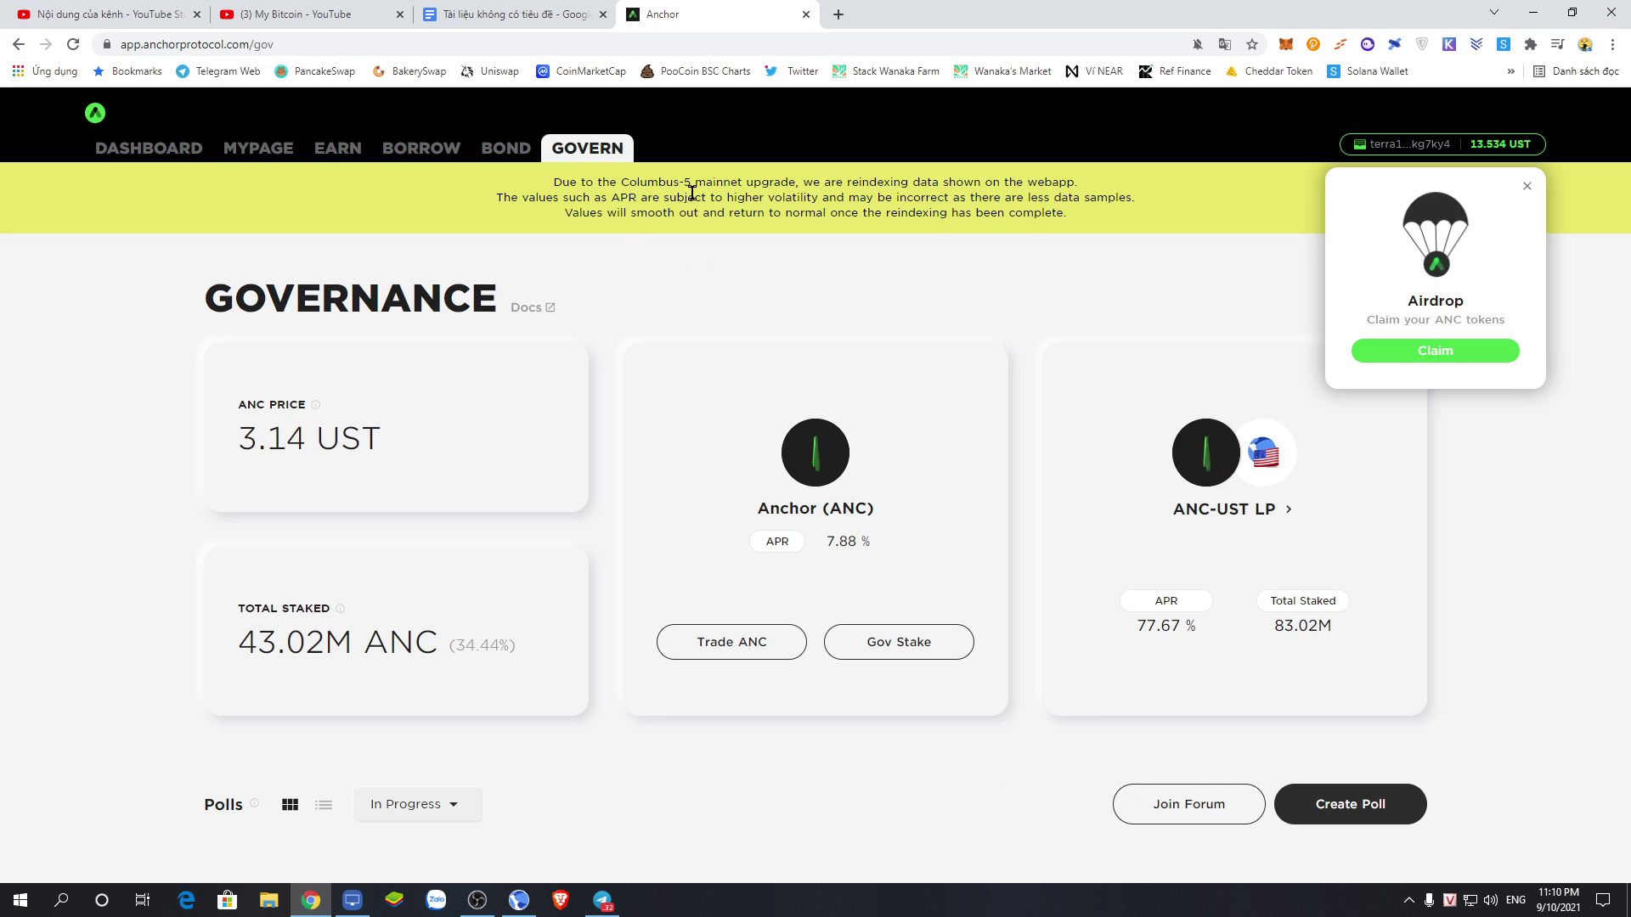
- Dismiss the ANC airdrop notice and check the connected wallet's balances
click(1527, 186)
click(1505, 146)
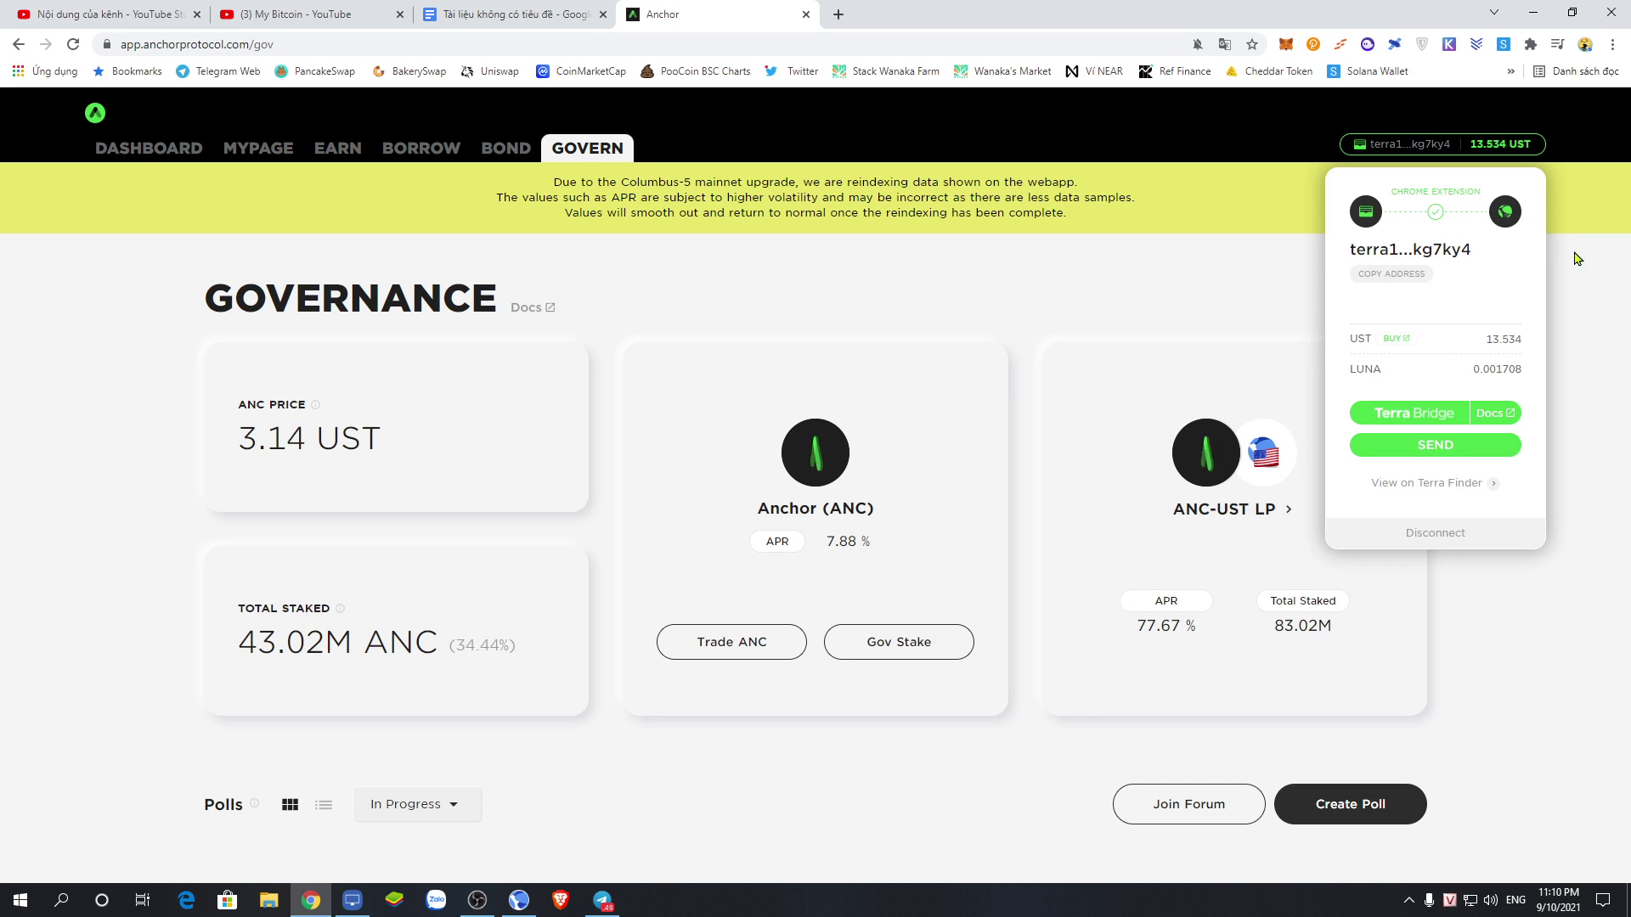
click(1604, 314)
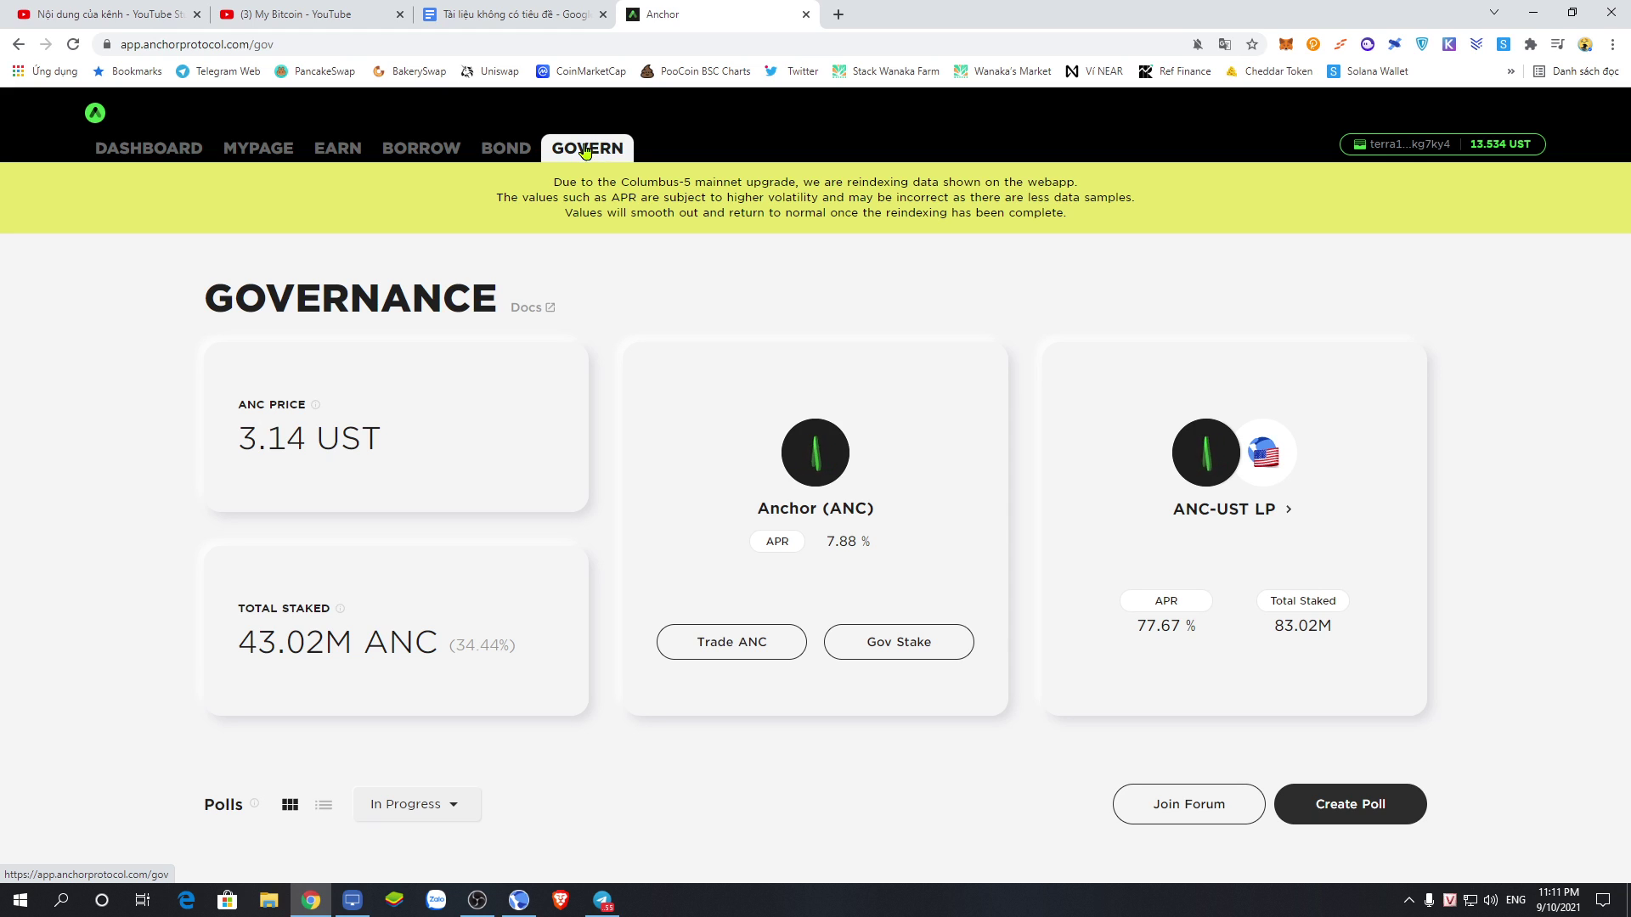
- Open the ANC trade form, set the purchase amount to 0.5 UST and check the transaction fee
scroll(771, 344, down, 2)
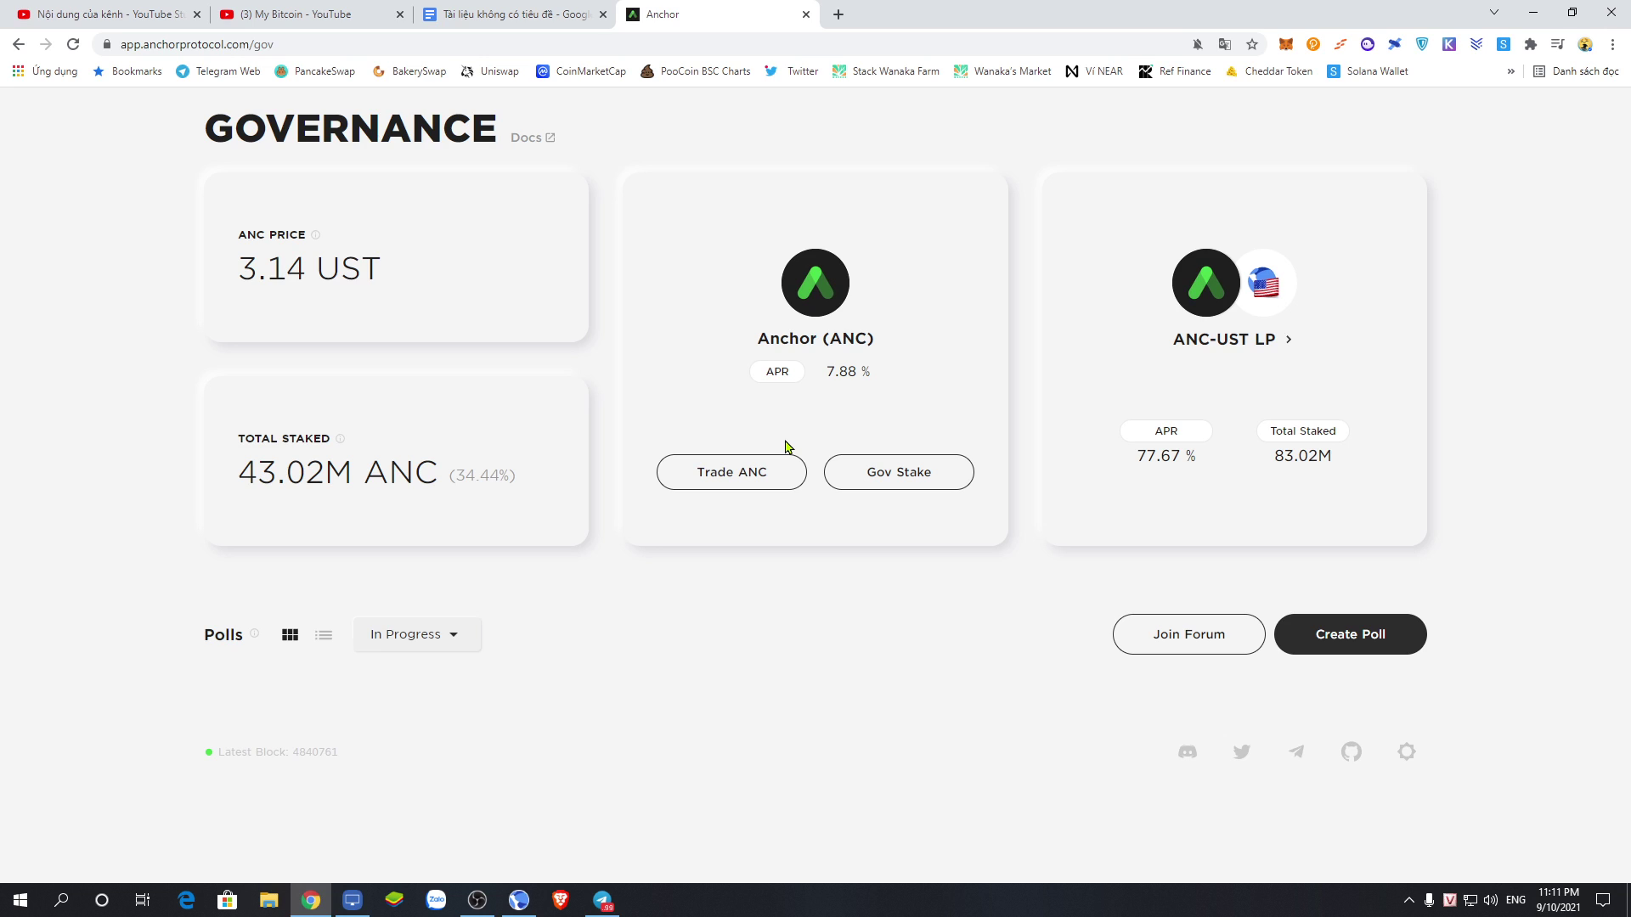
click(742, 473)
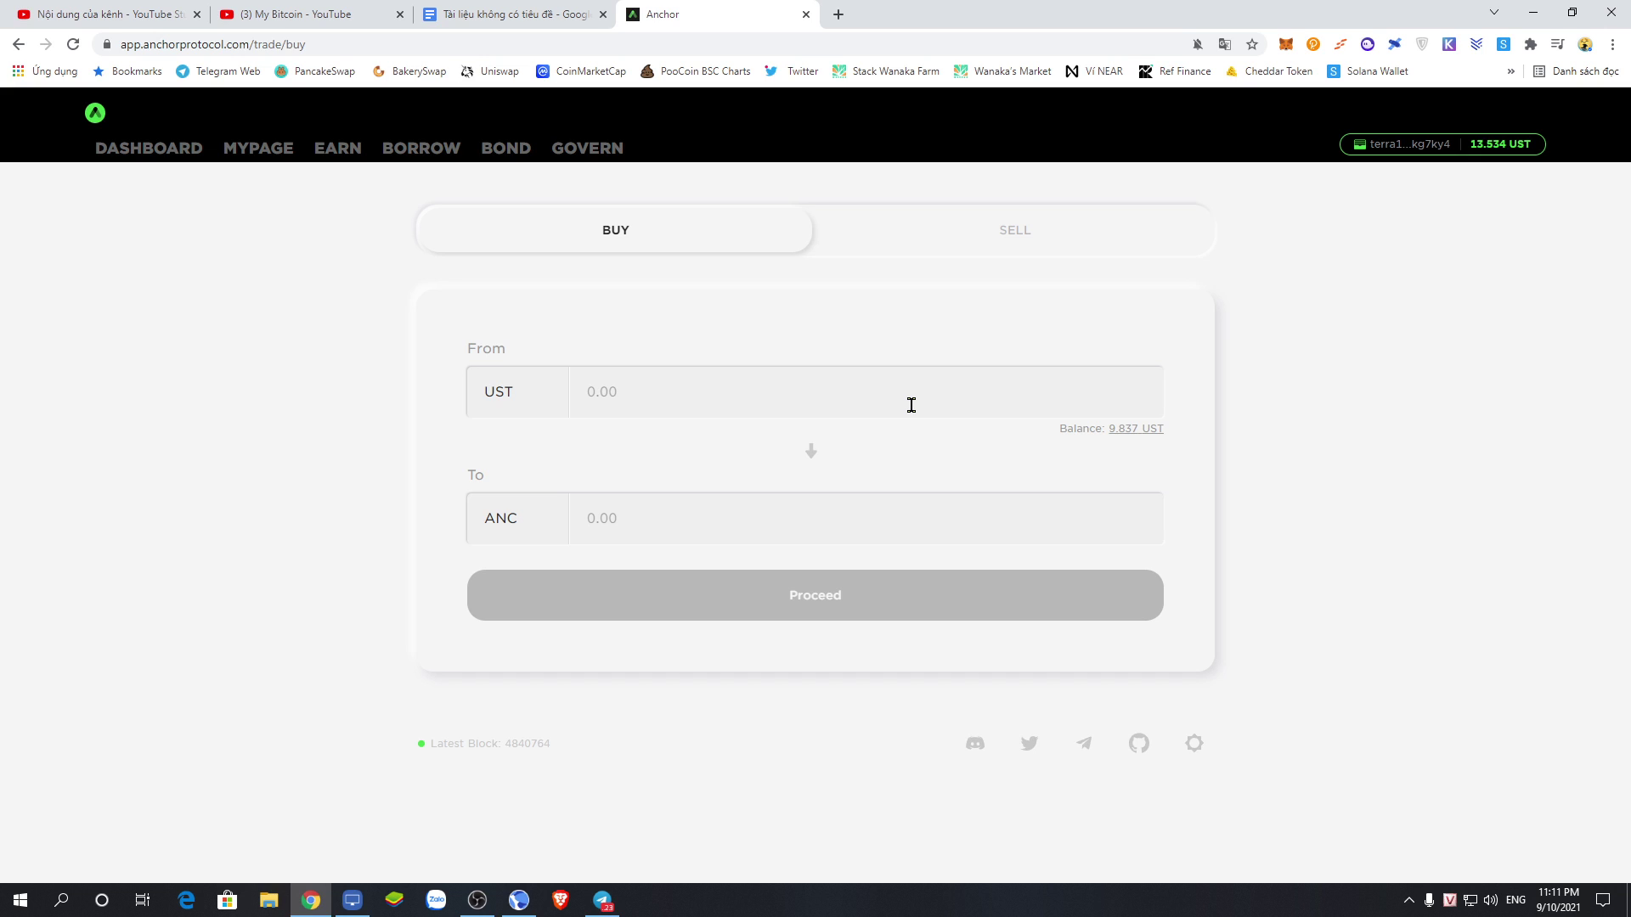
text(1)
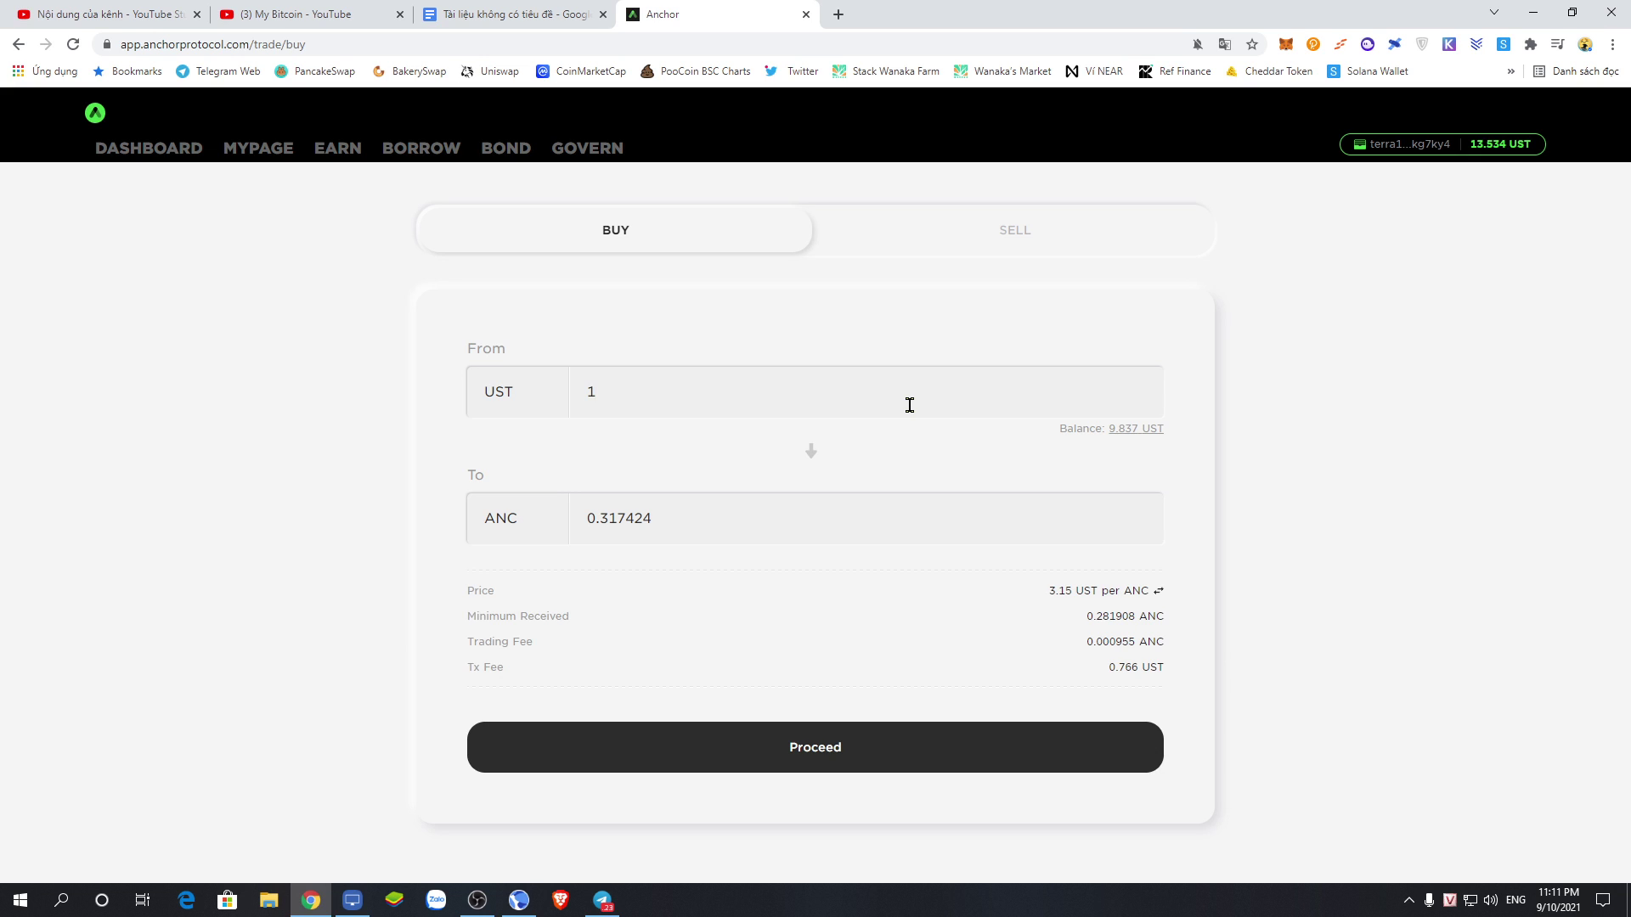
drag(646, 406, 557, 433)
key(BackSpace)
text(0.5)
drag(1101, 666, 1213, 665)
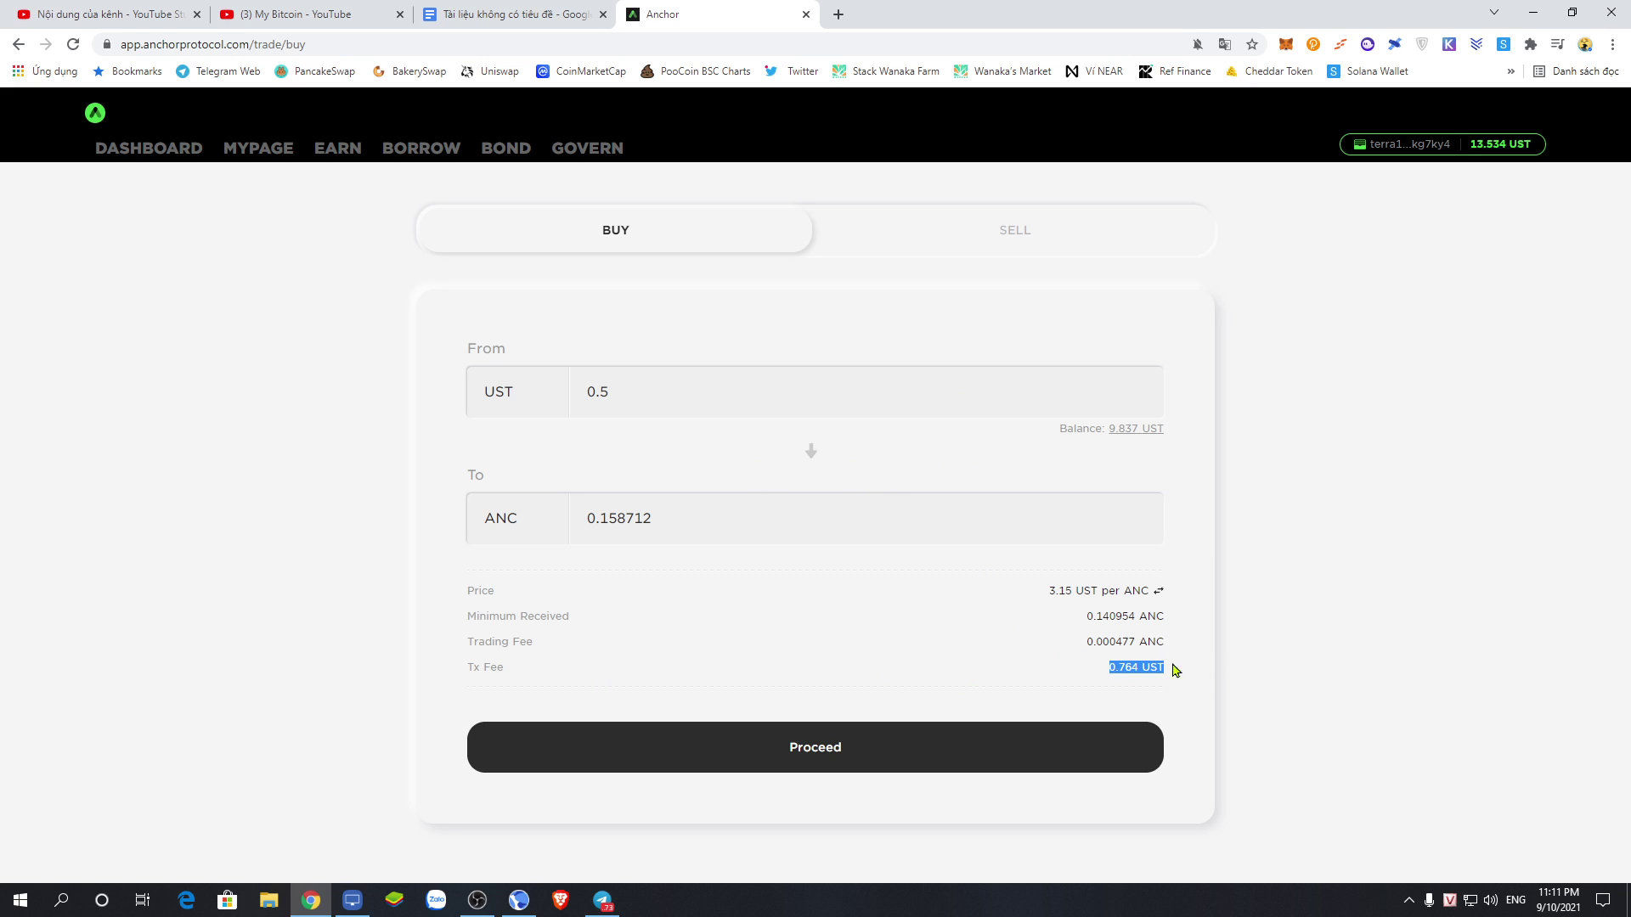
- Set the ANC purchase amount to 1 UST and proceed with the trade
click(1157, 590)
click(1158, 590)
drag(622, 395, 544, 406)
text(1)
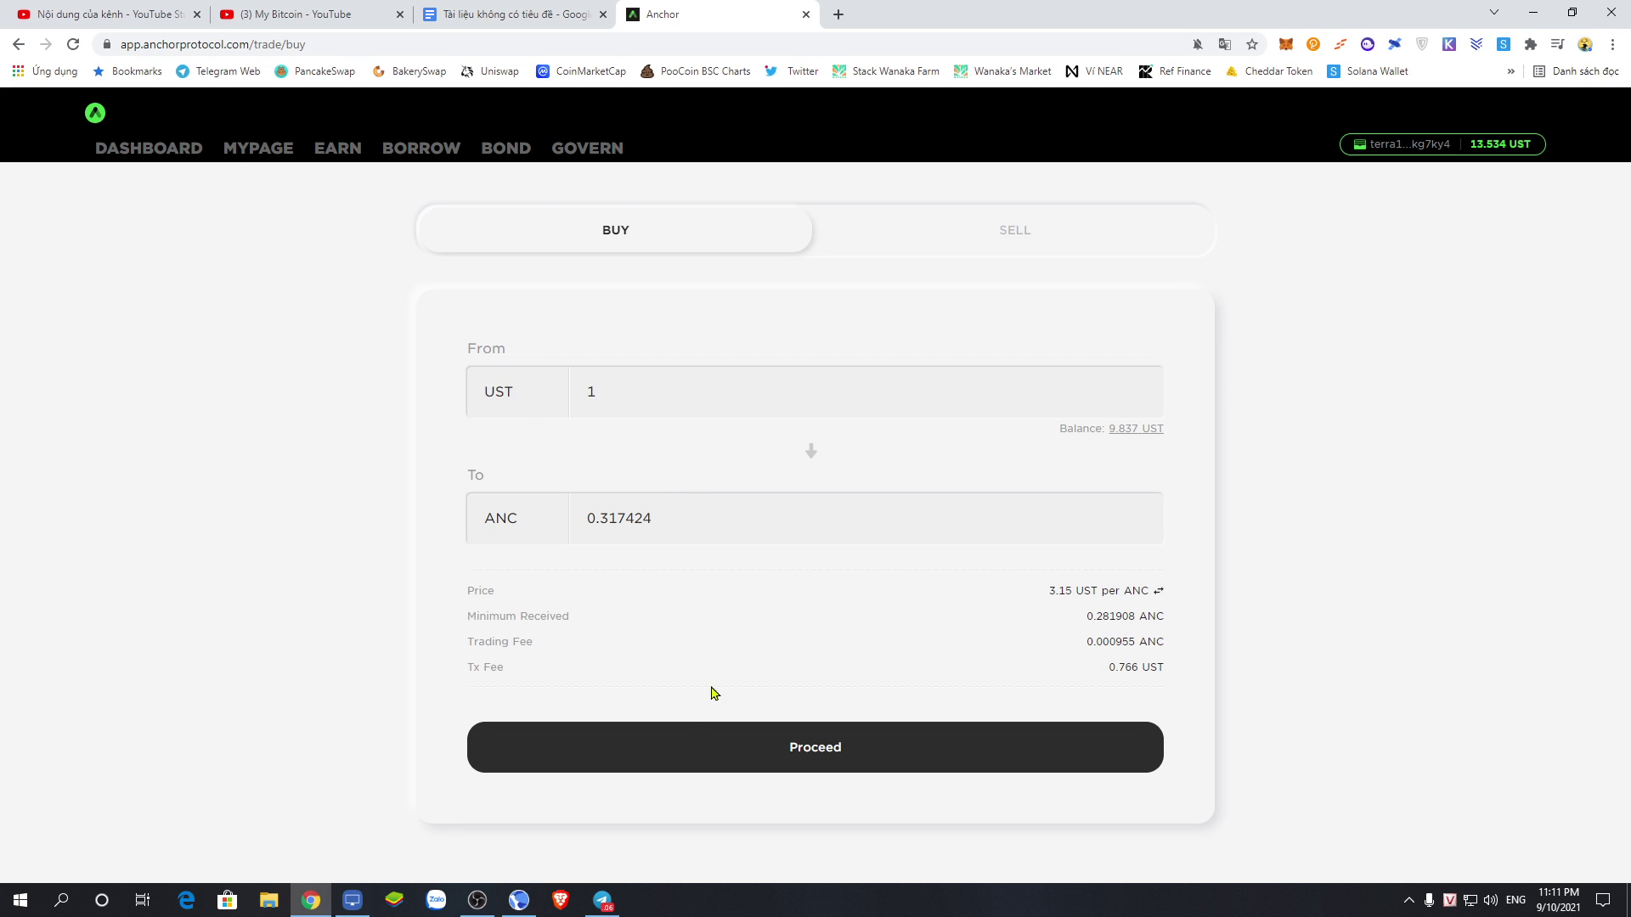
click(824, 752)
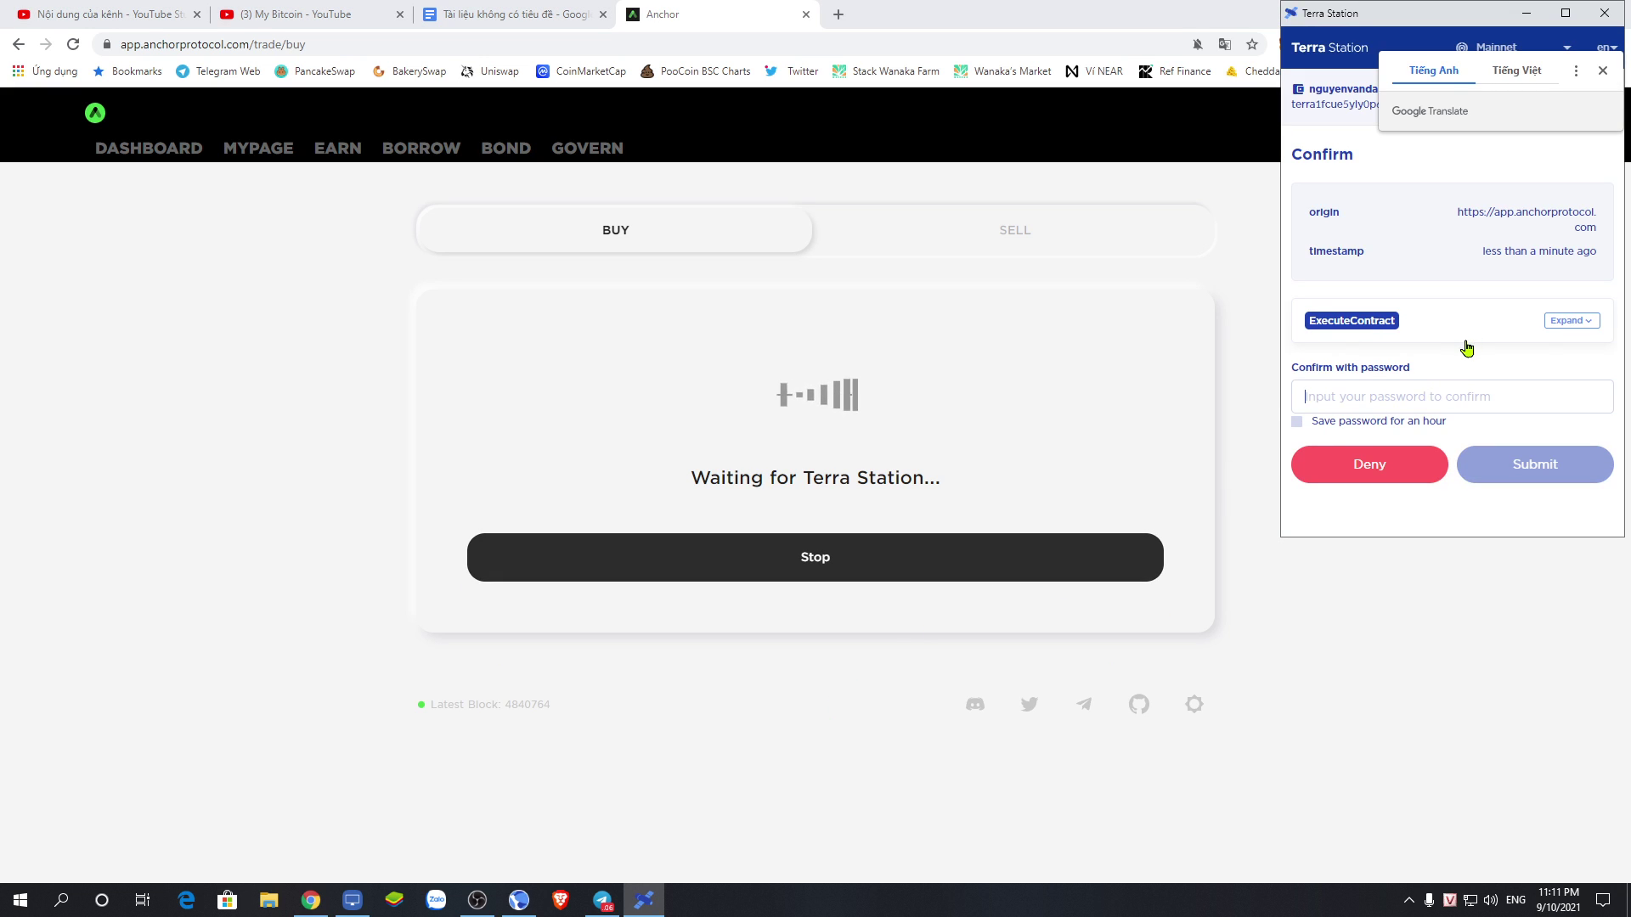
- Approve the ANC purchase in Terra Station with the wallet password and dismiss the purchase summary
click(1603, 71)
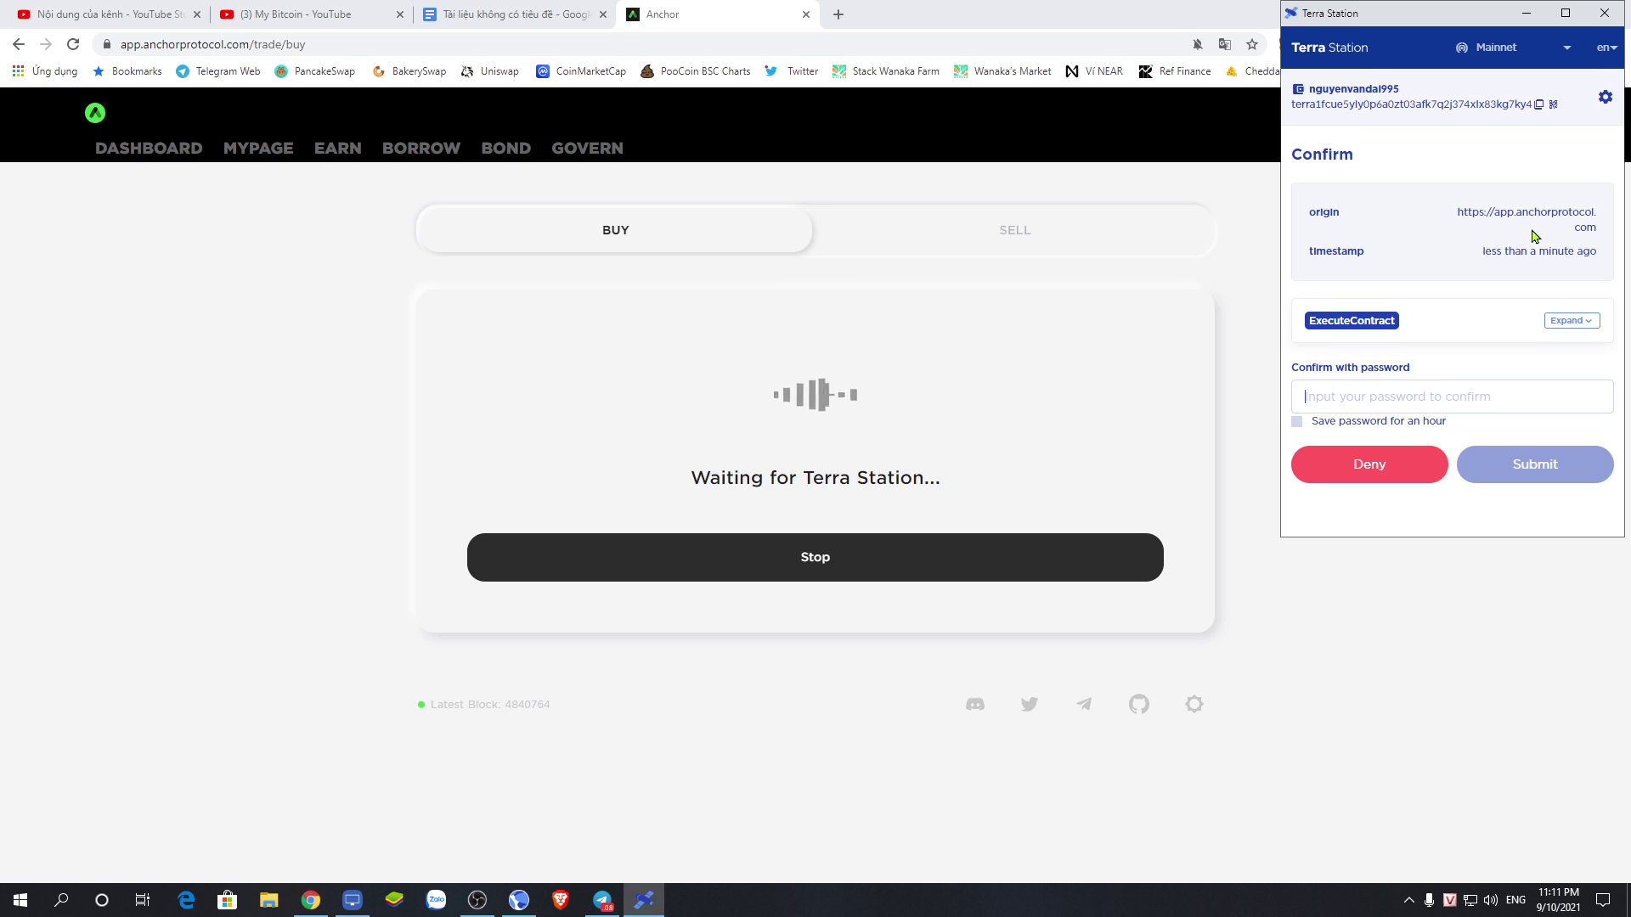
scroll(1475, 309, down, 1)
scroll(1475, 309, up, 1)
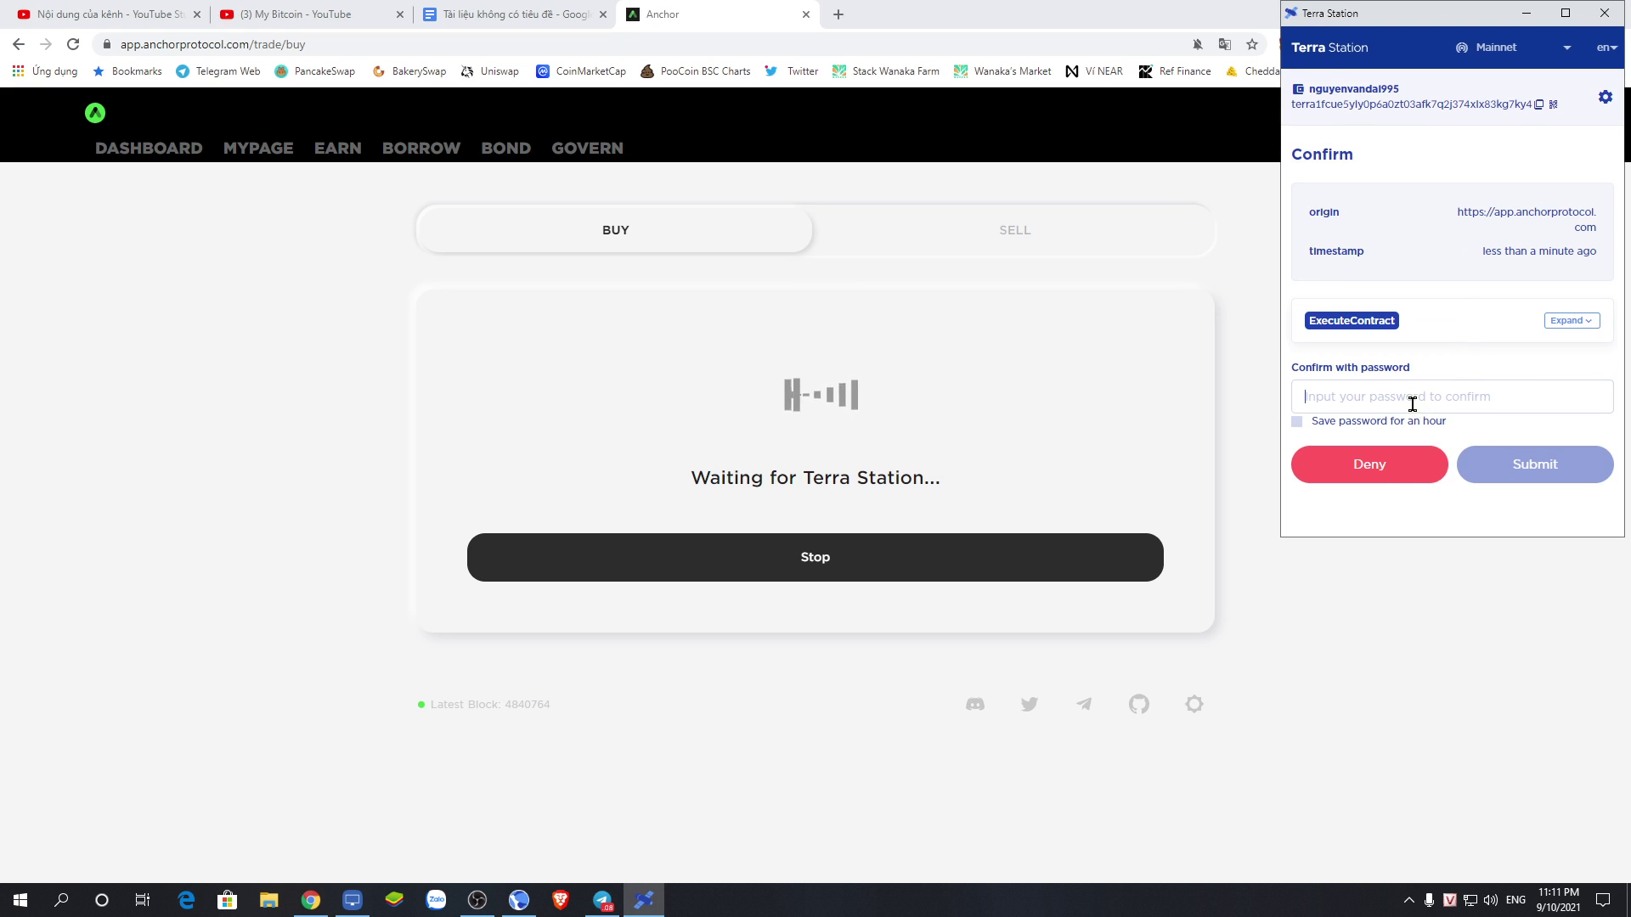
click(1585, 323)
click(1587, 325)
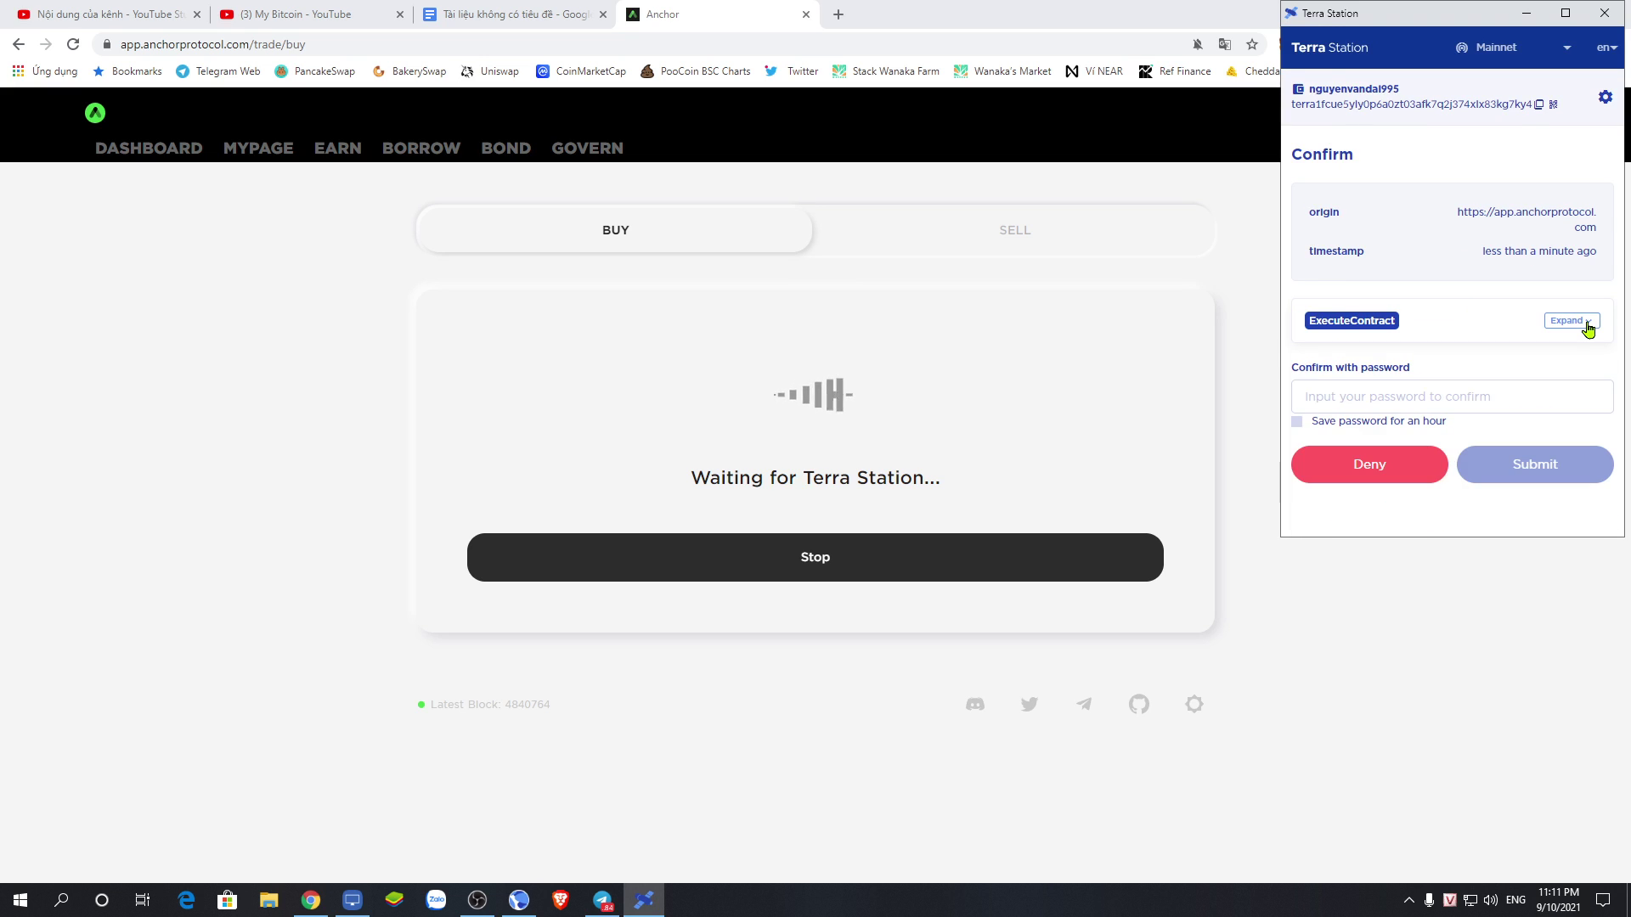
scroll(1544, 306, down, 1)
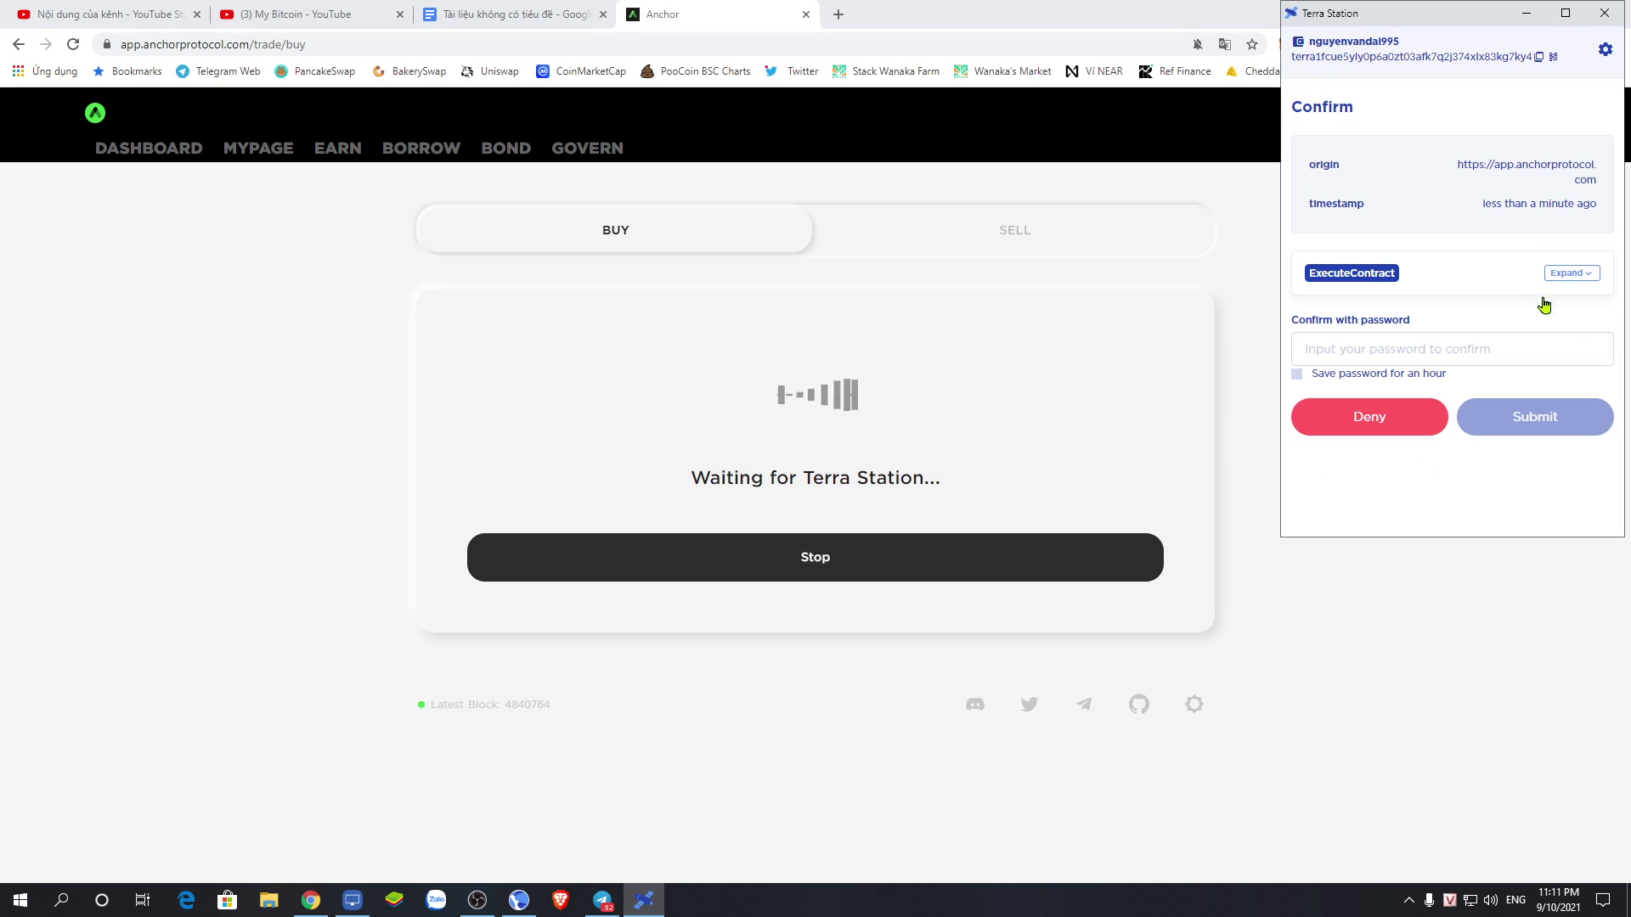
click(1422, 346)
text(•)
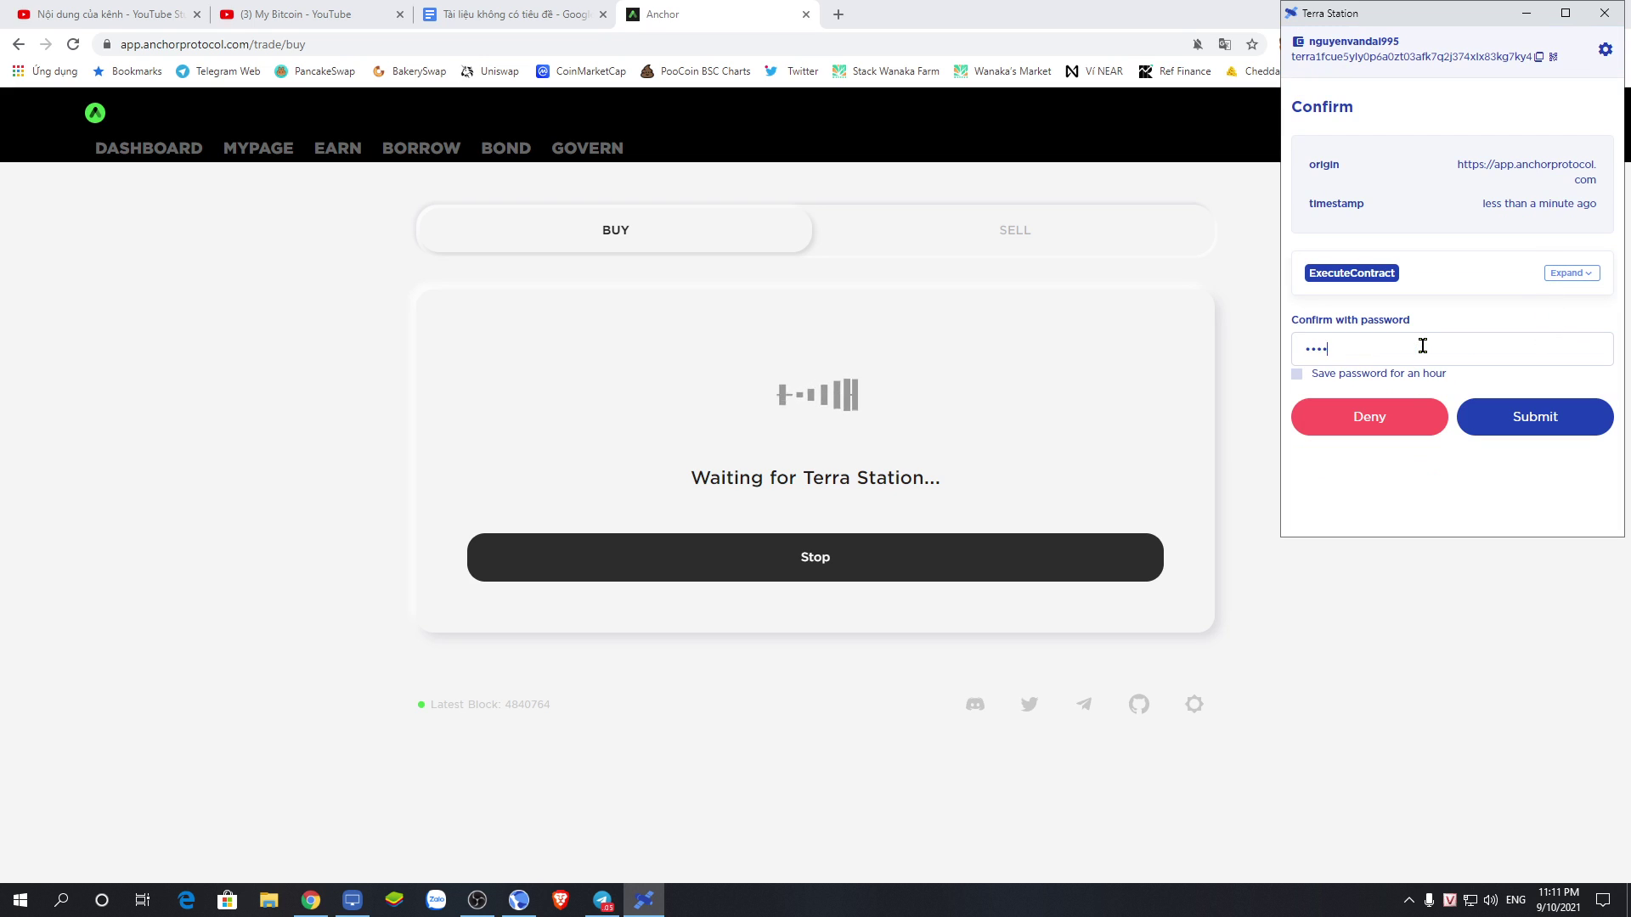
click(1568, 421)
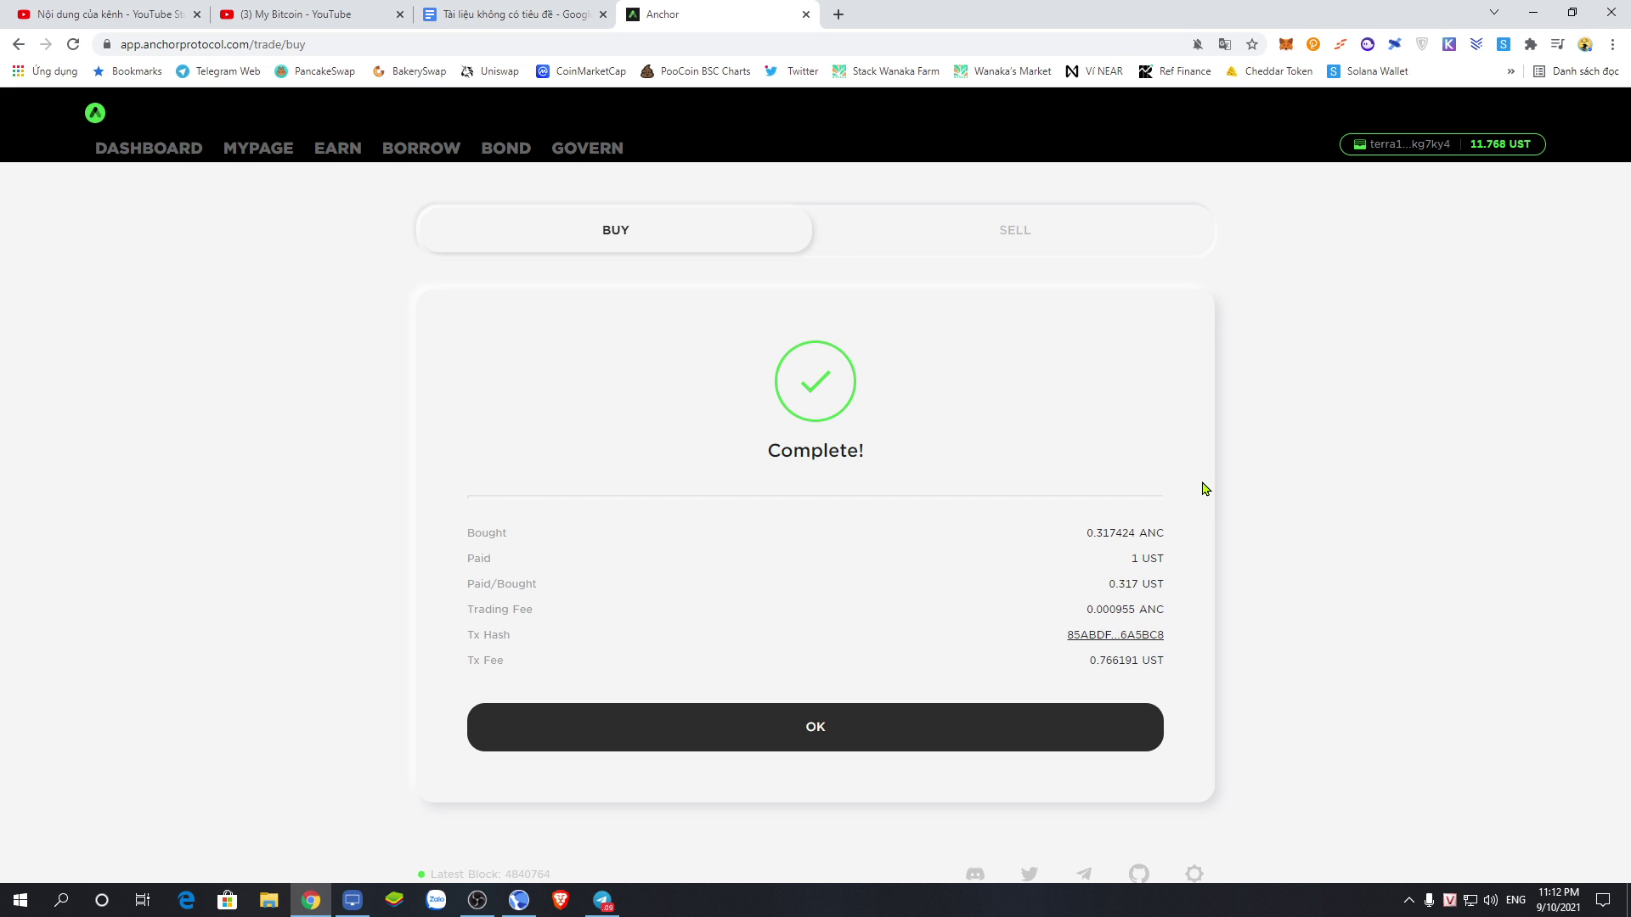
click(830, 729)
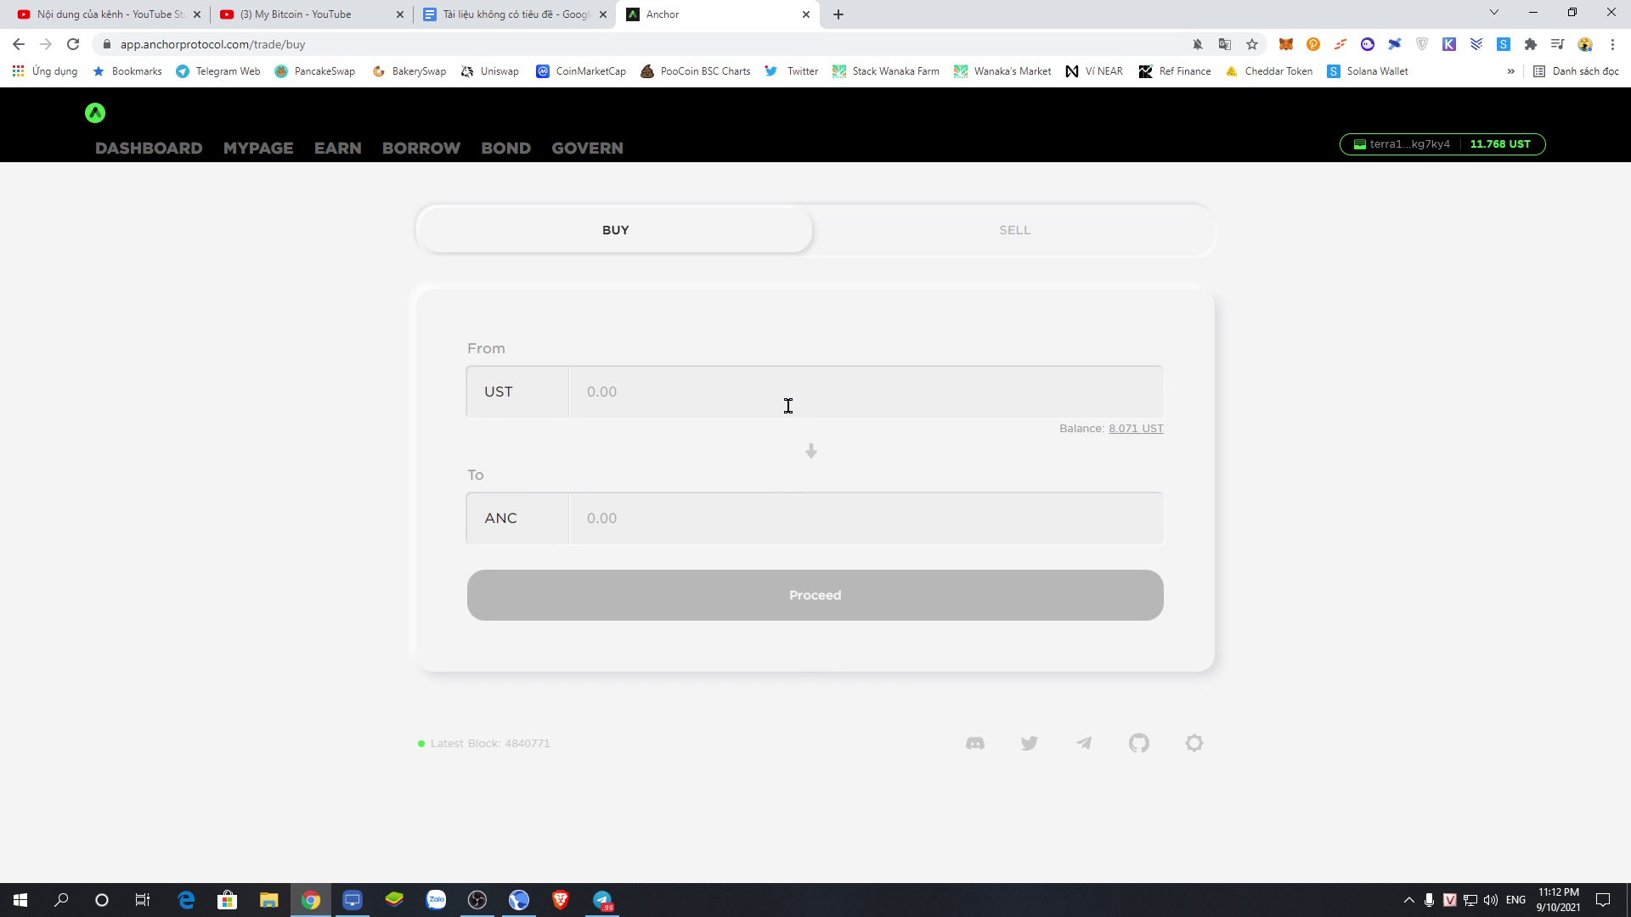
- Open the ANC governance staking form and request a stake of the full 0.317424 ANC balance
click(593, 151)
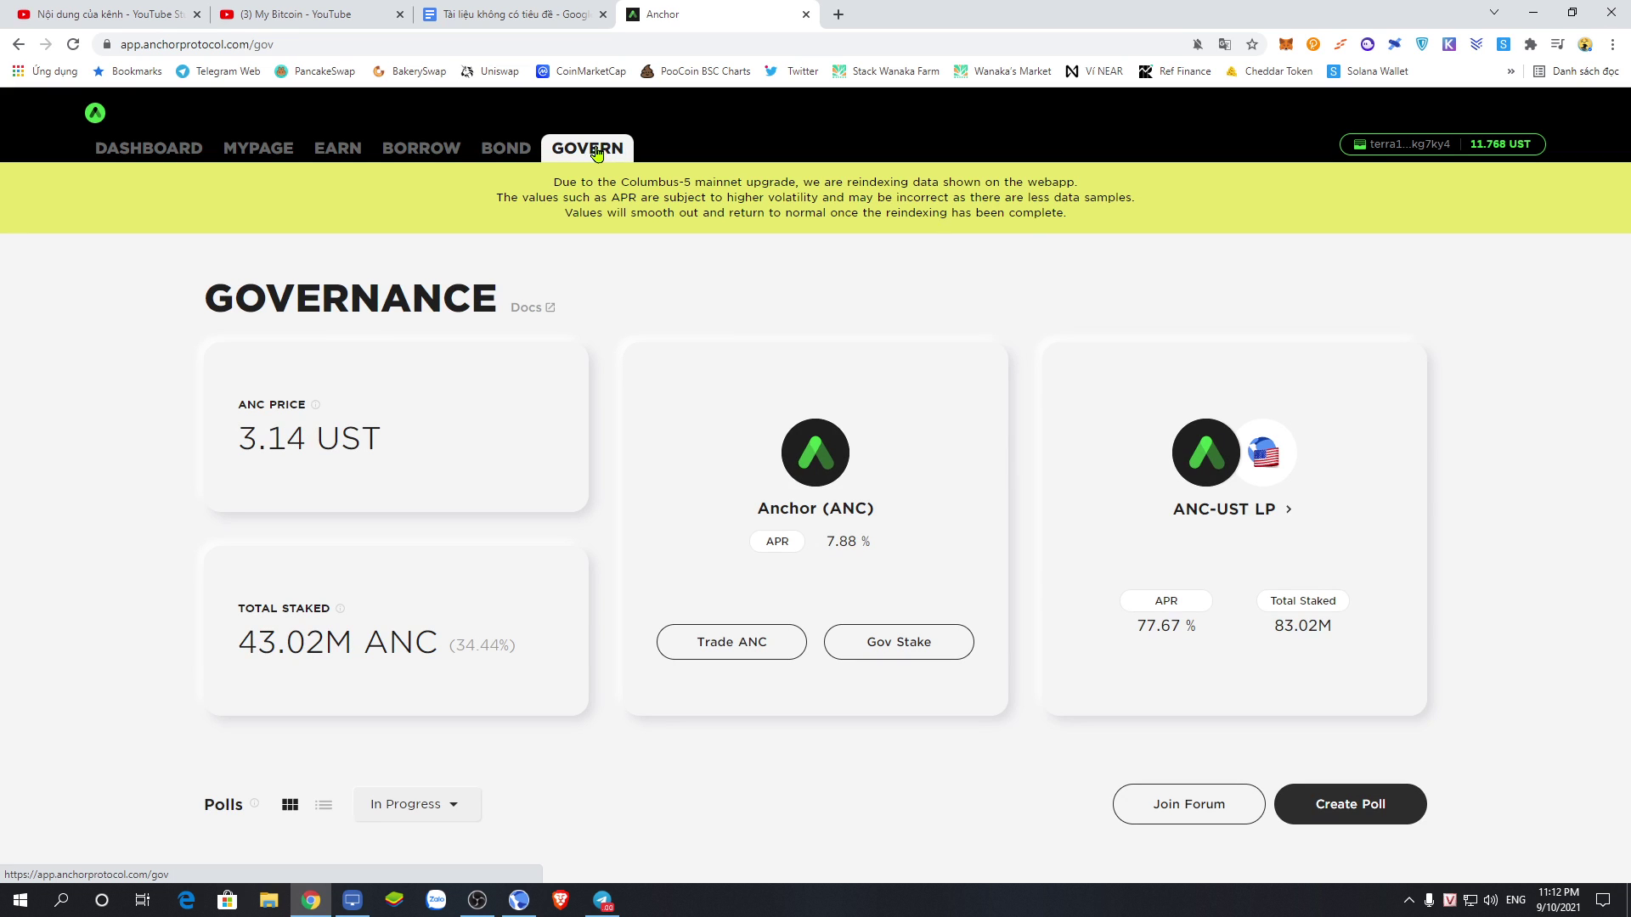
scroll(682, 294, down, 3)
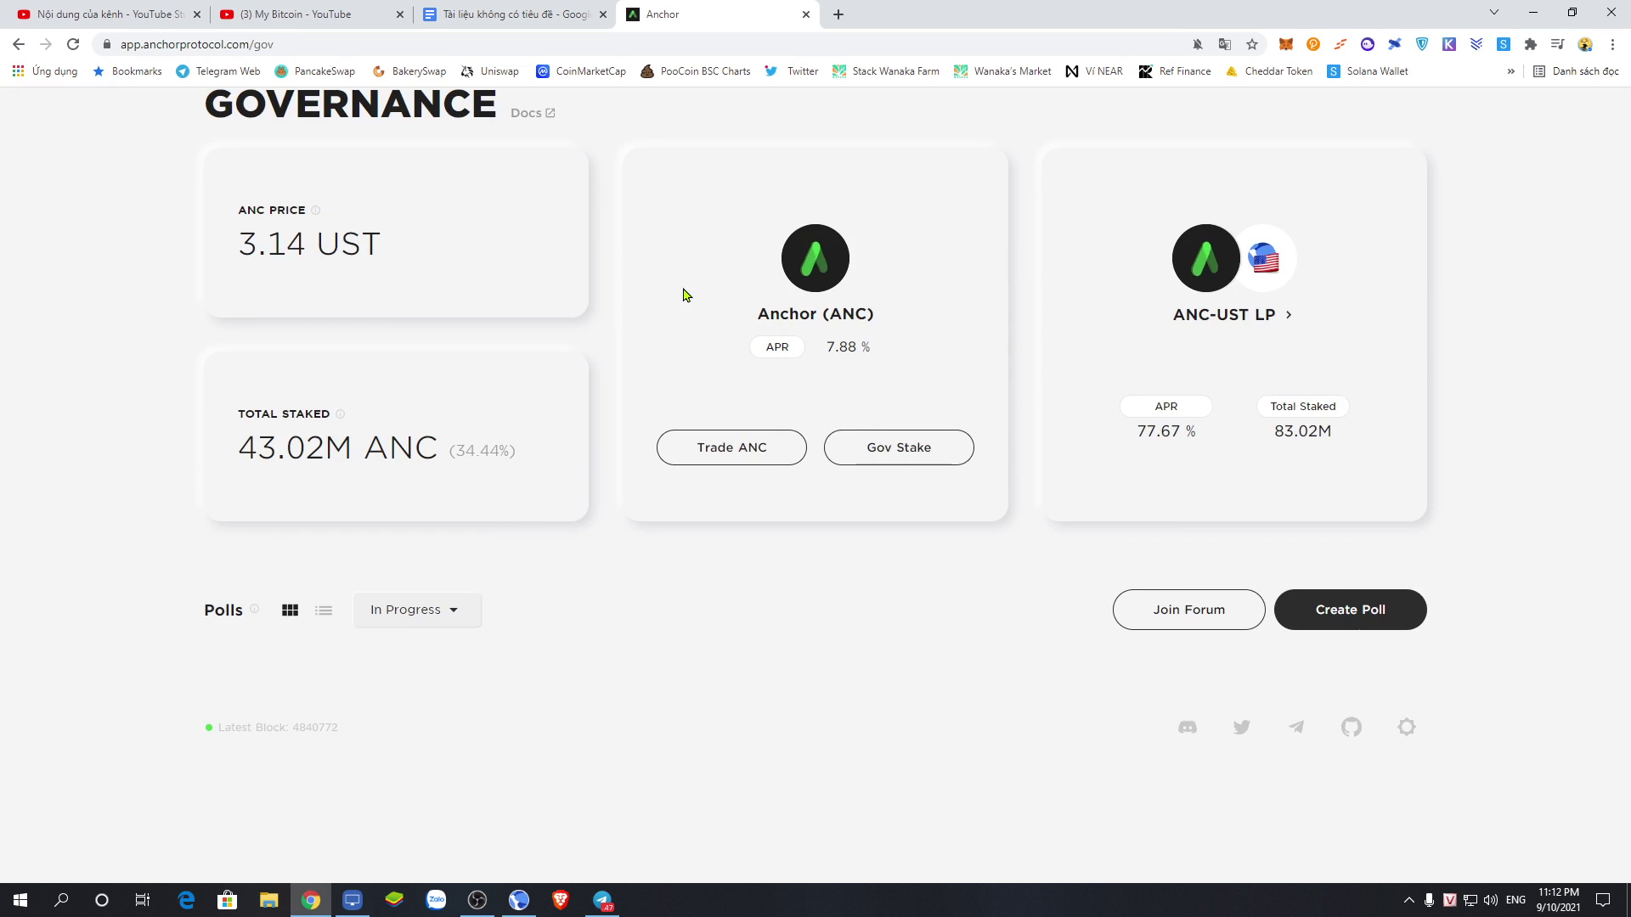
click(908, 457)
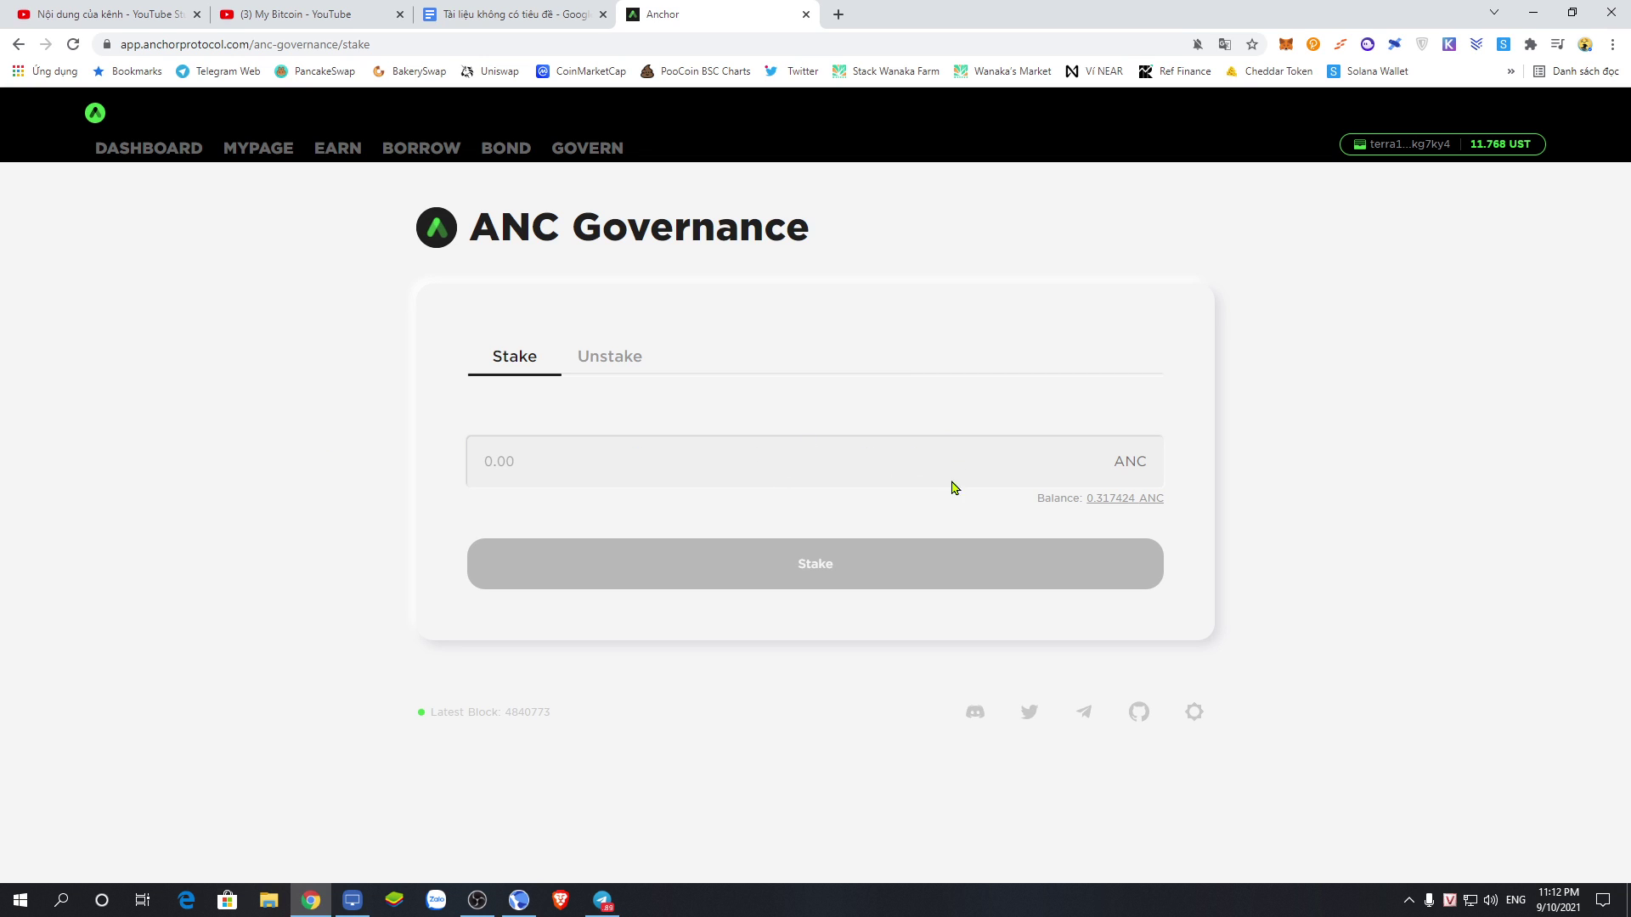
drag(1028, 501, 1188, 505)
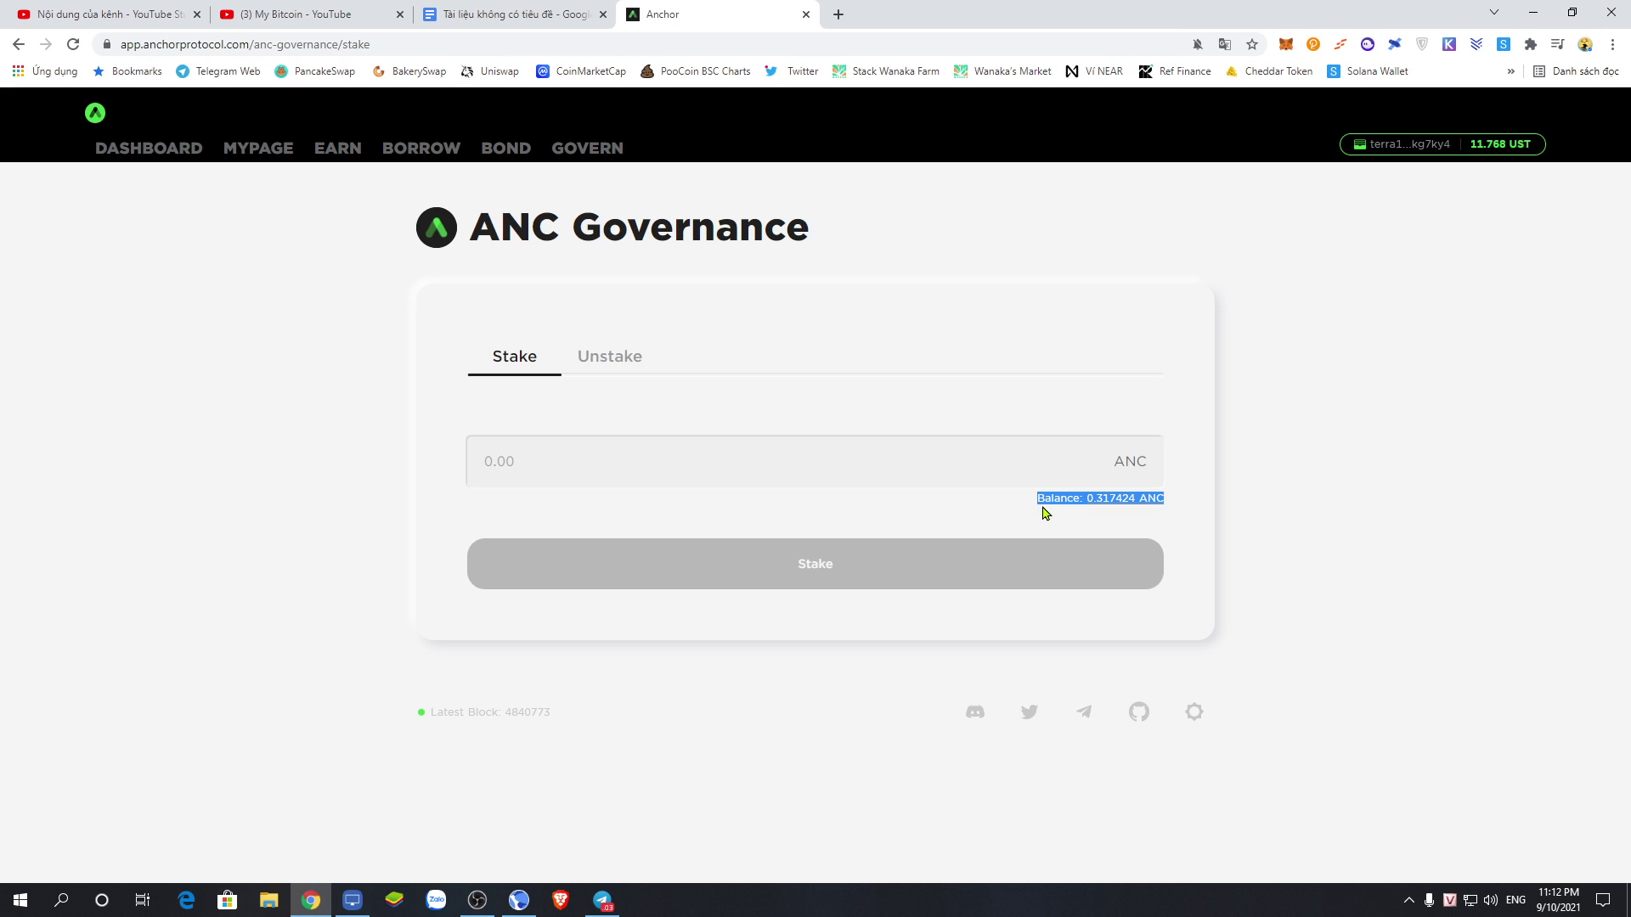
click(1093, 514)
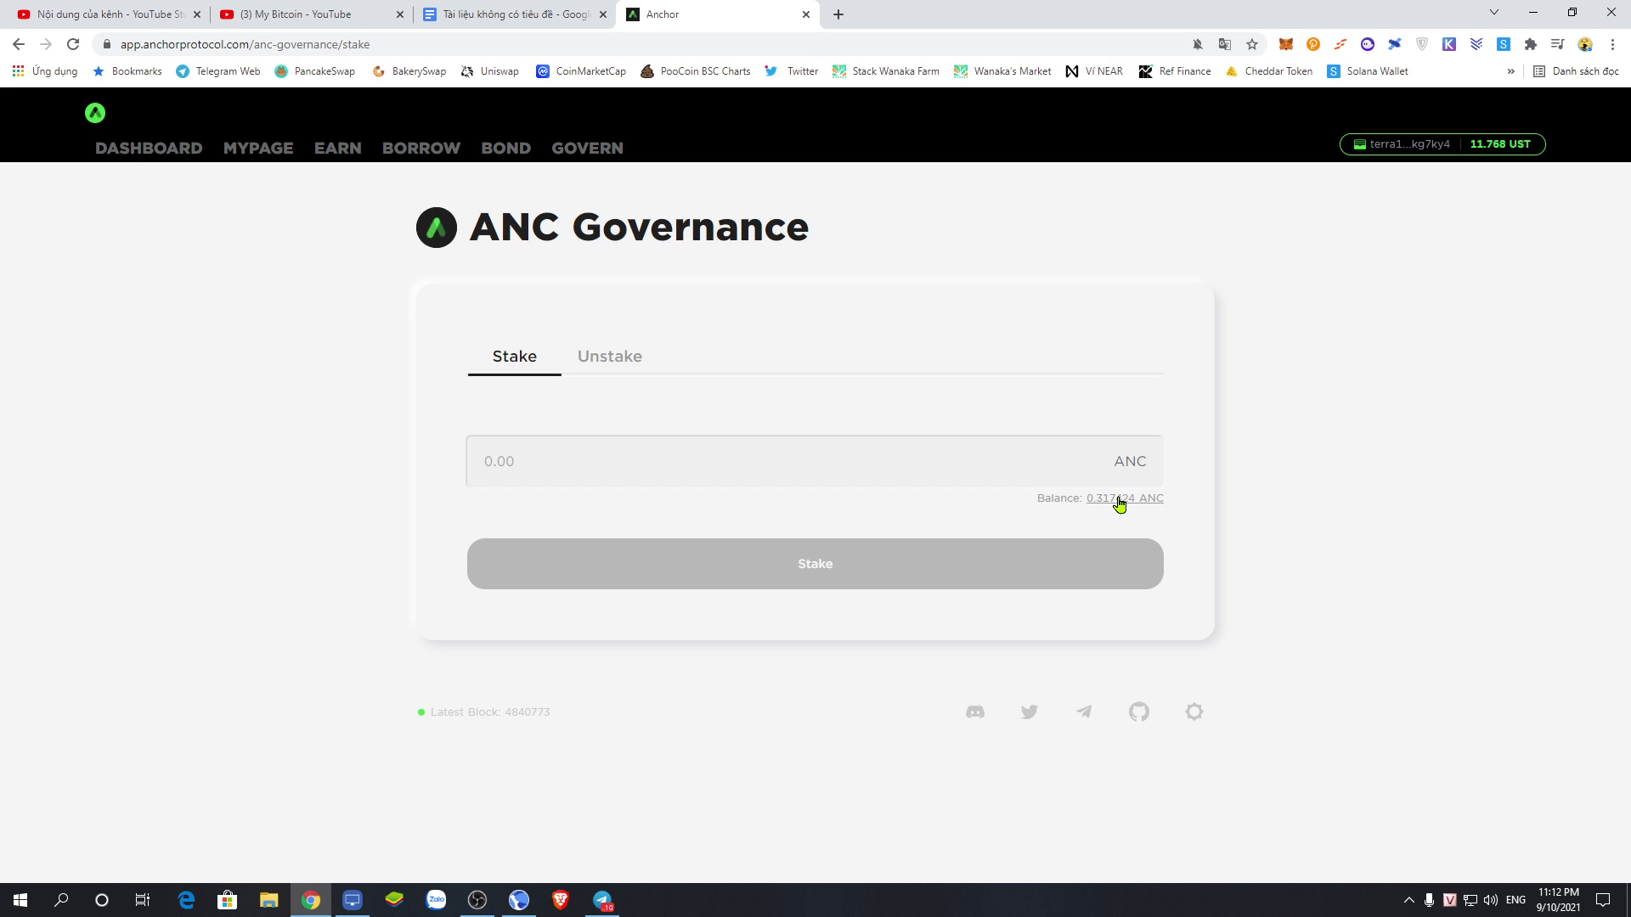
click(1120, 502)
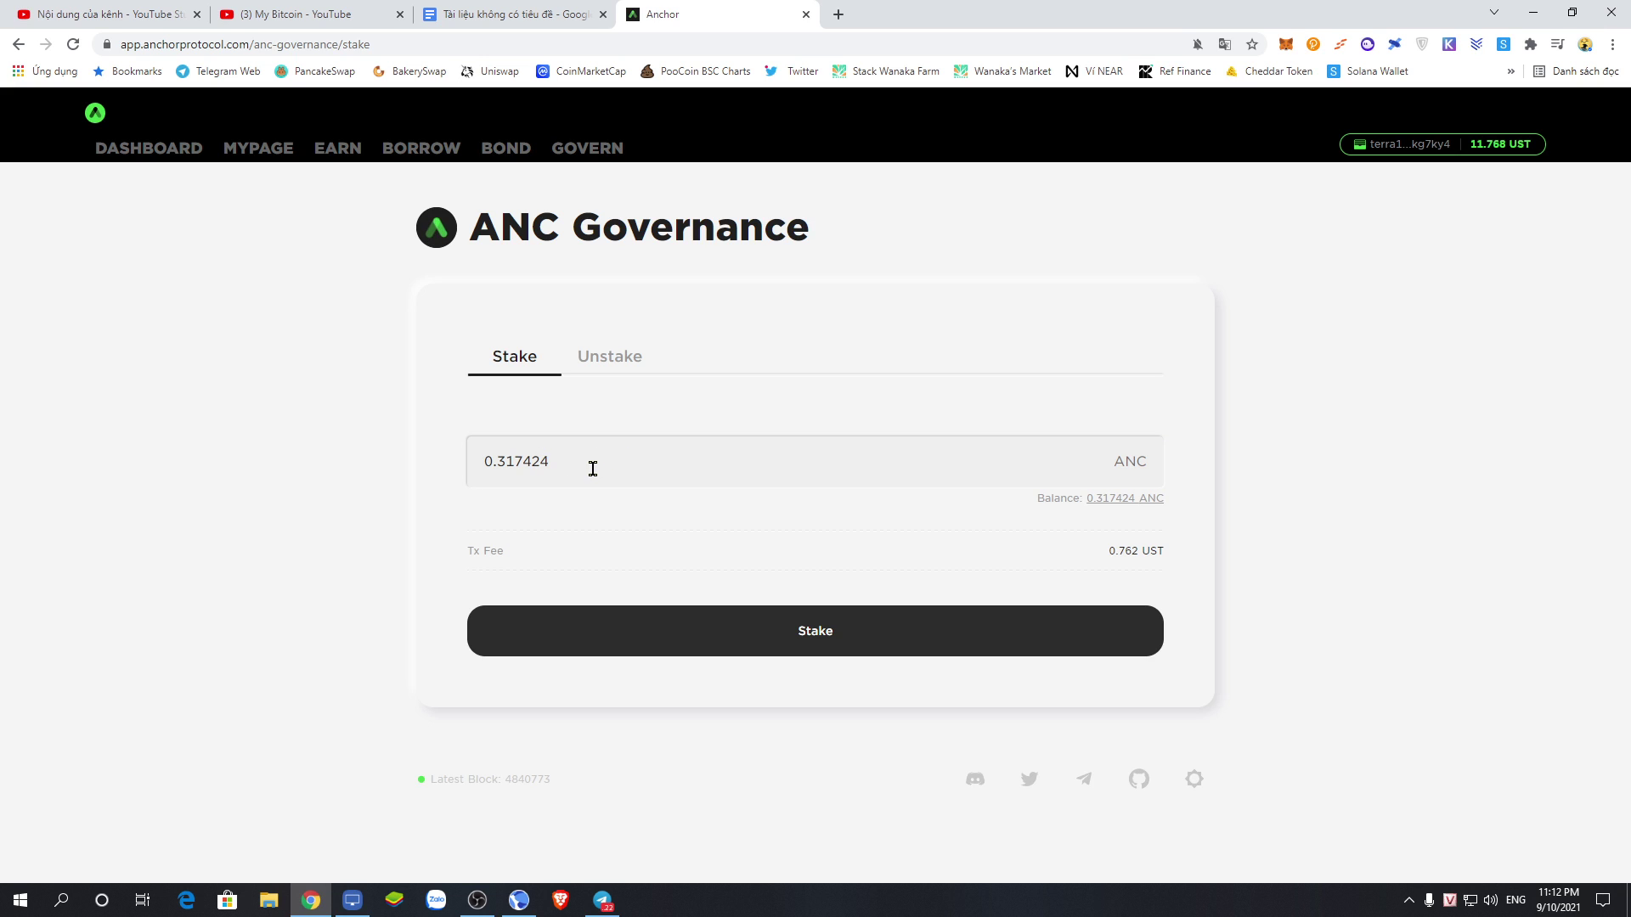
click(817, 634)
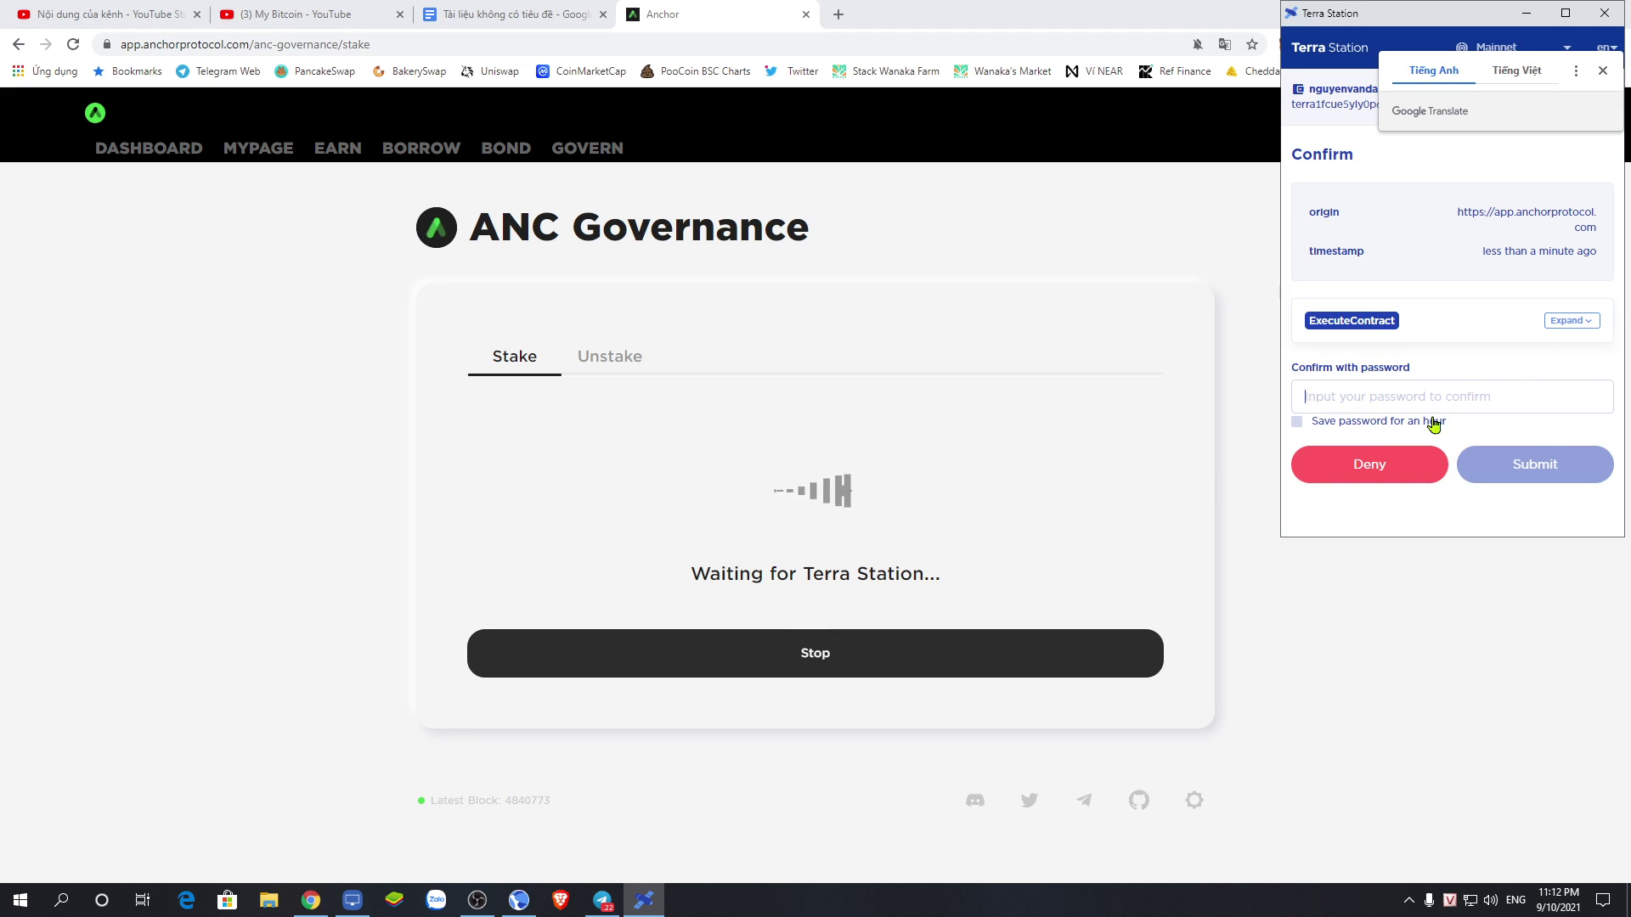
- Authorize the ANC stake in Terra Station with the wallet password and dismiss the staking summary
text(••••)
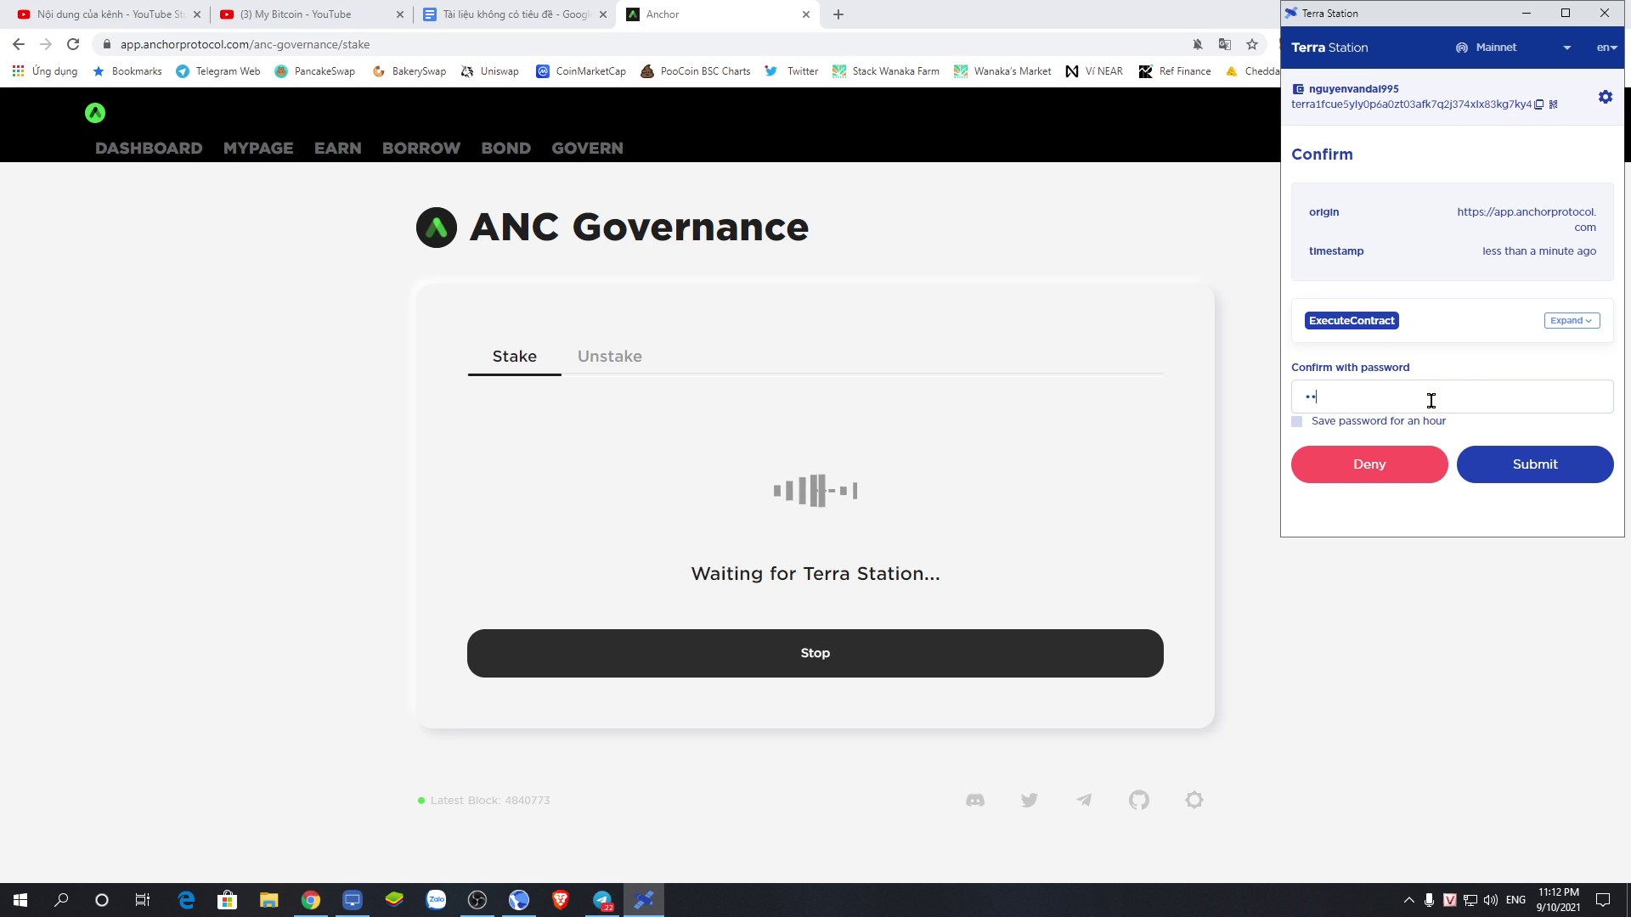
text(••••••)
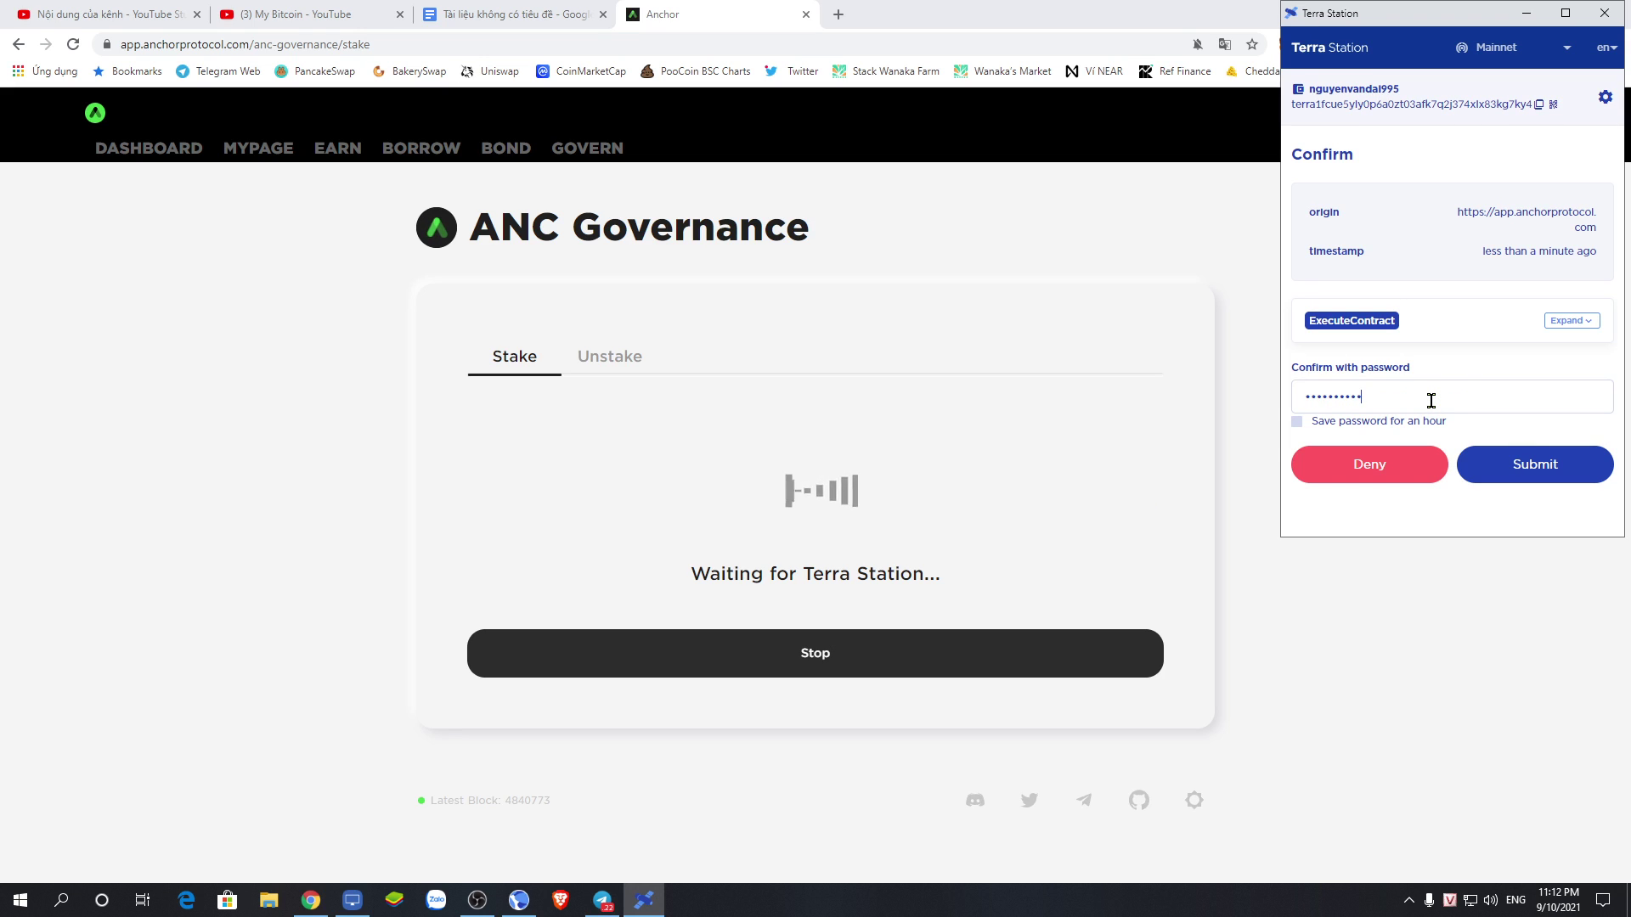
click(1567, 489)
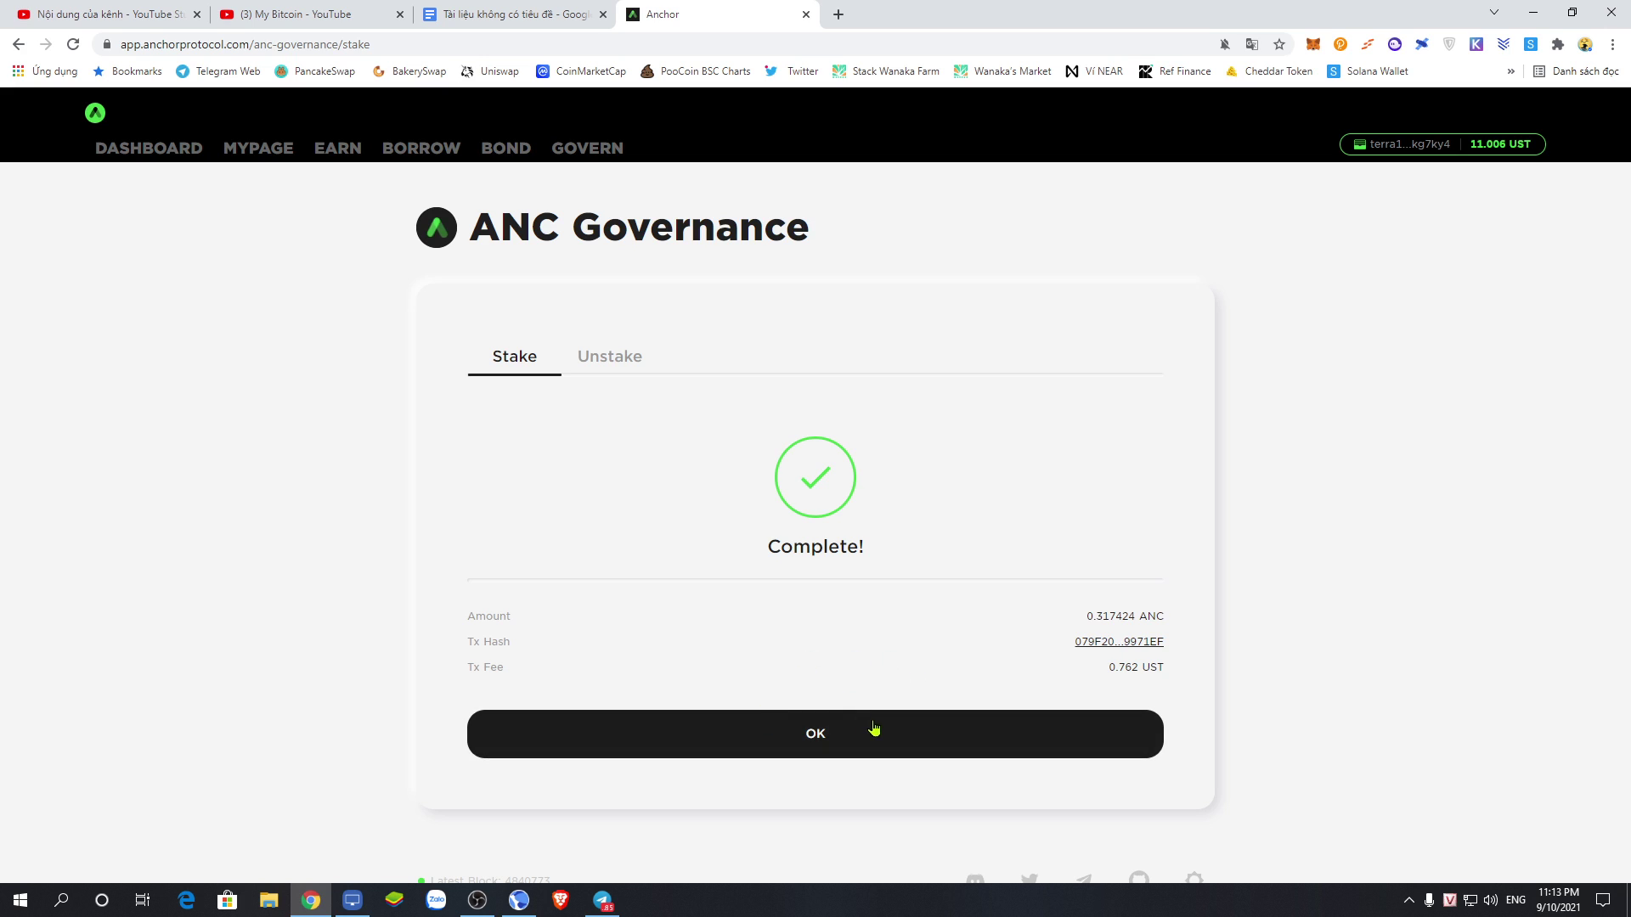
click(834, 738)
- Check the staked ANC balance and fee in the unstake form without submitting, and return to the governance overview
click(606, 356)
click(507, 357)
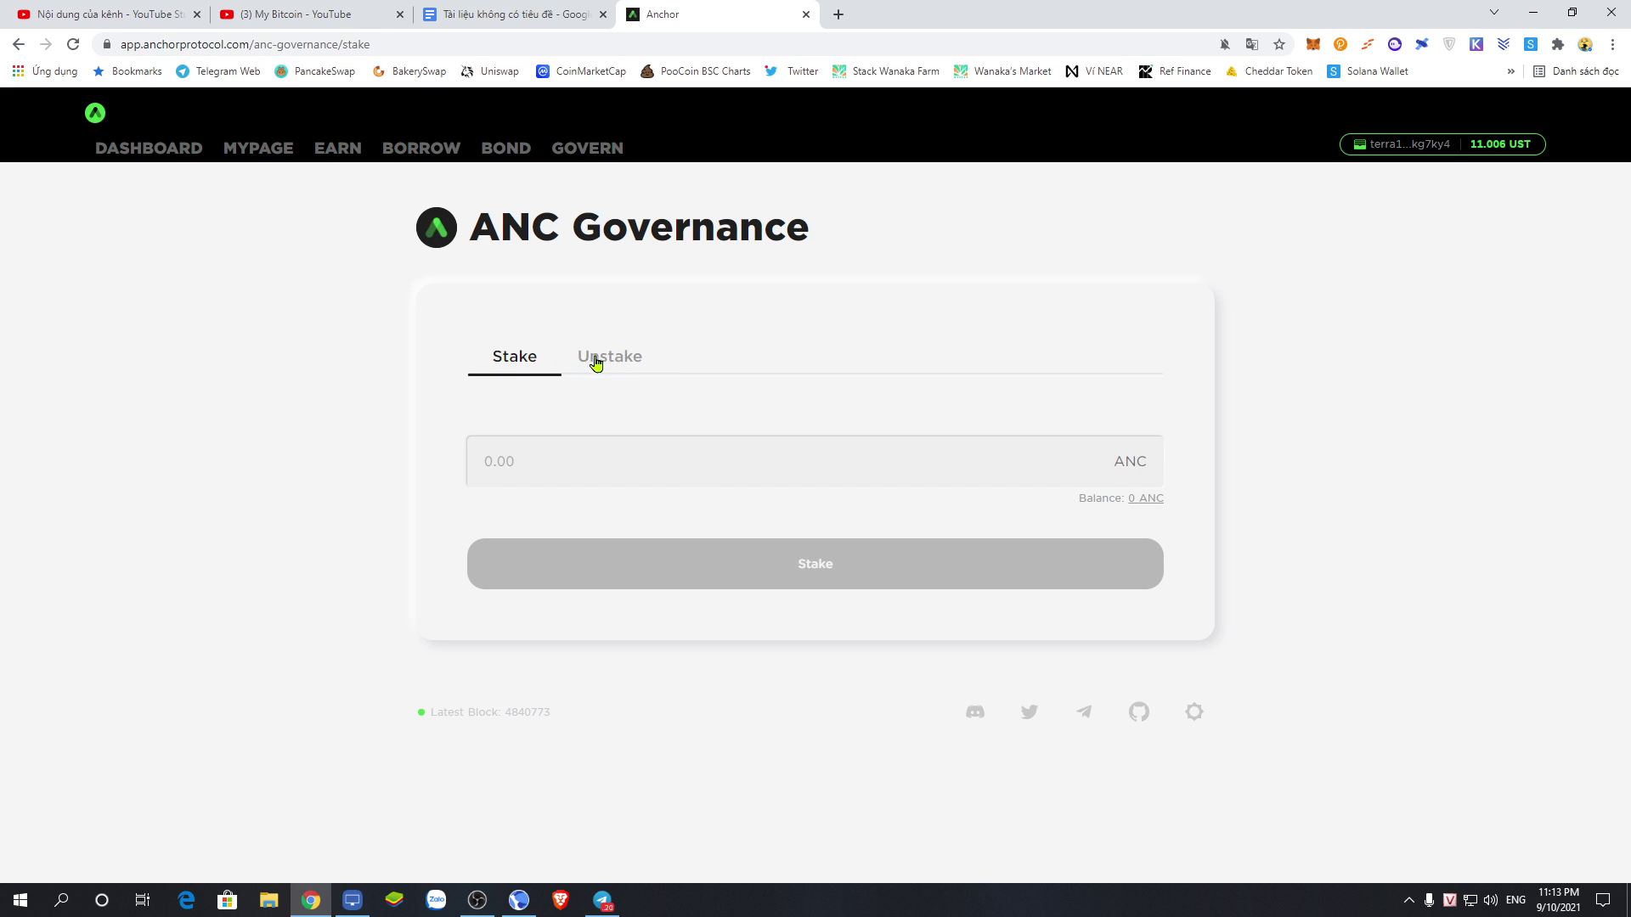
click(620, 361)
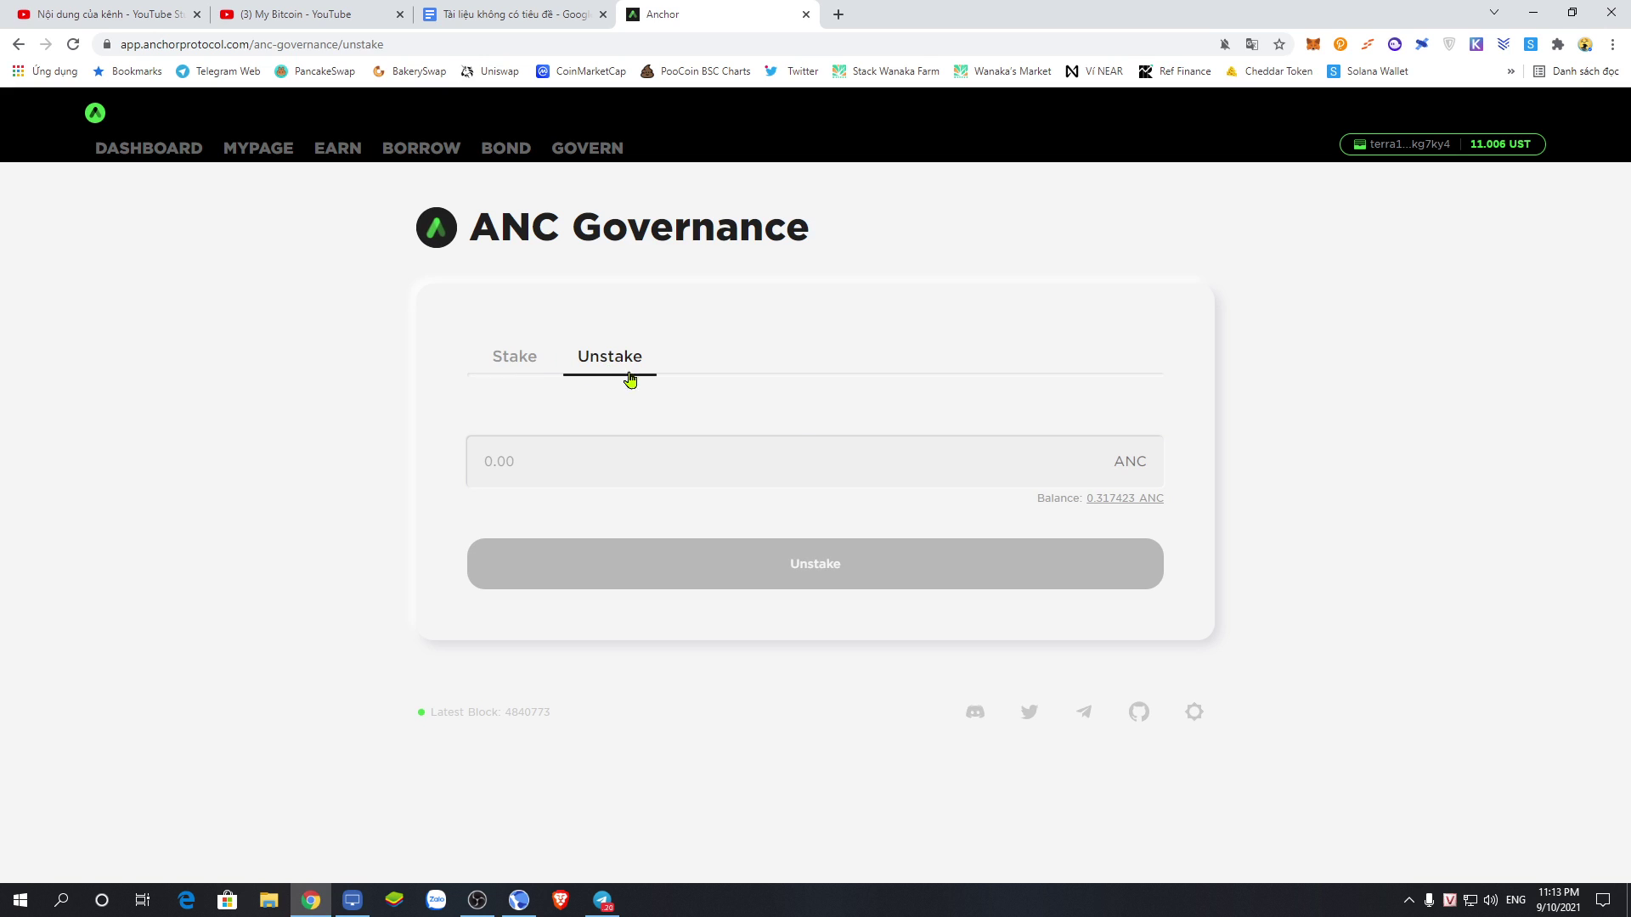
click(1109, 498)
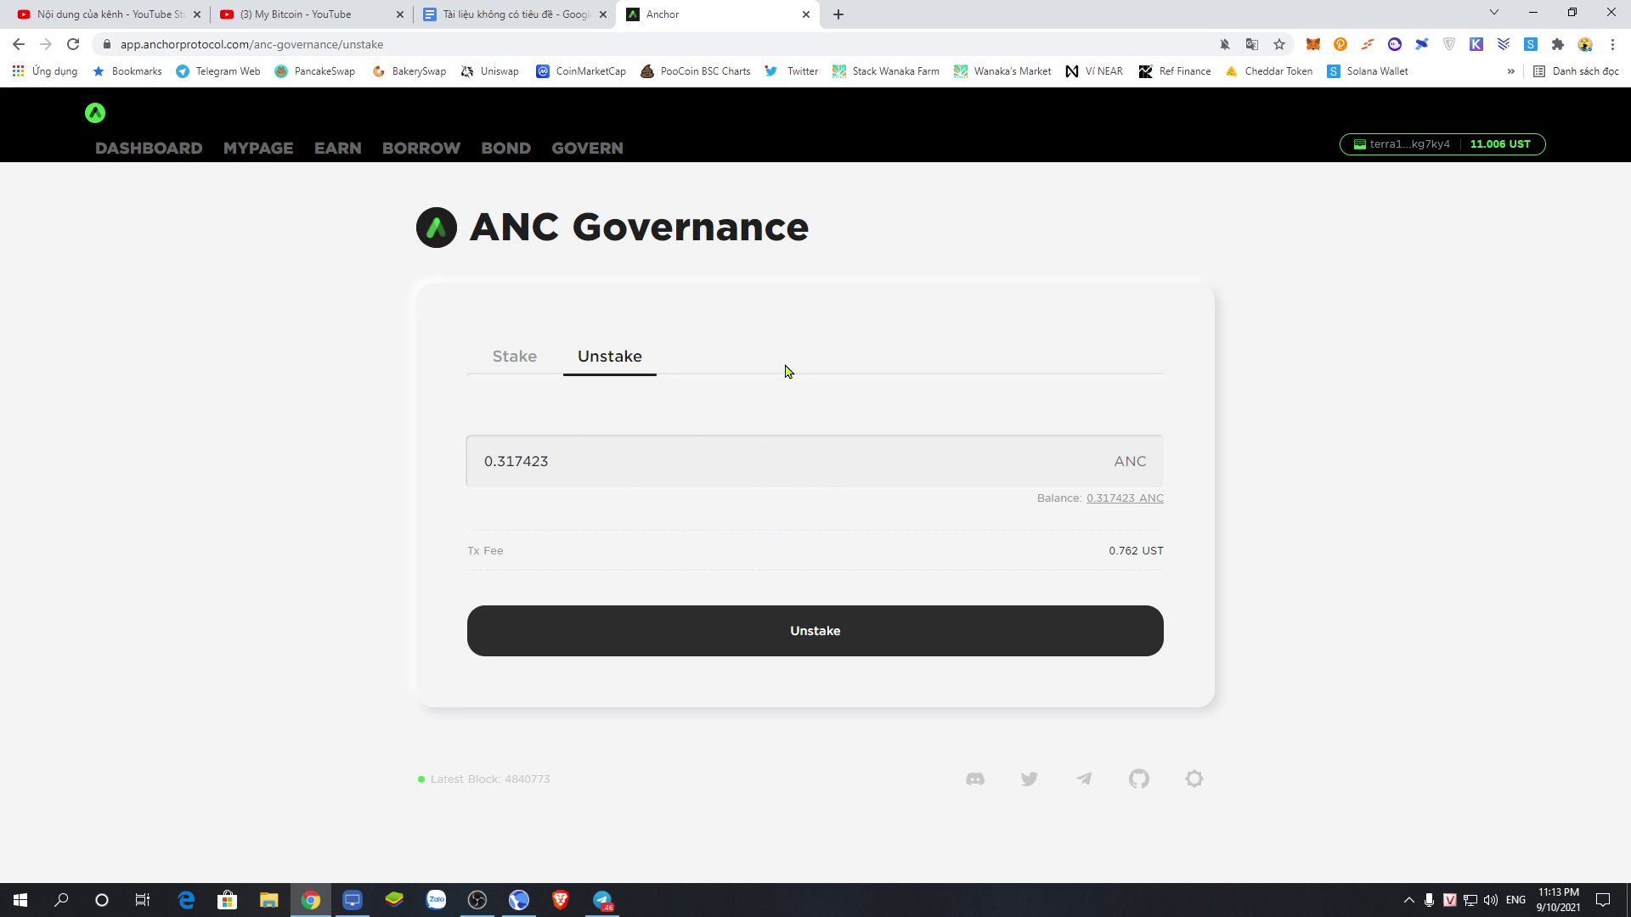
click(514, 354)
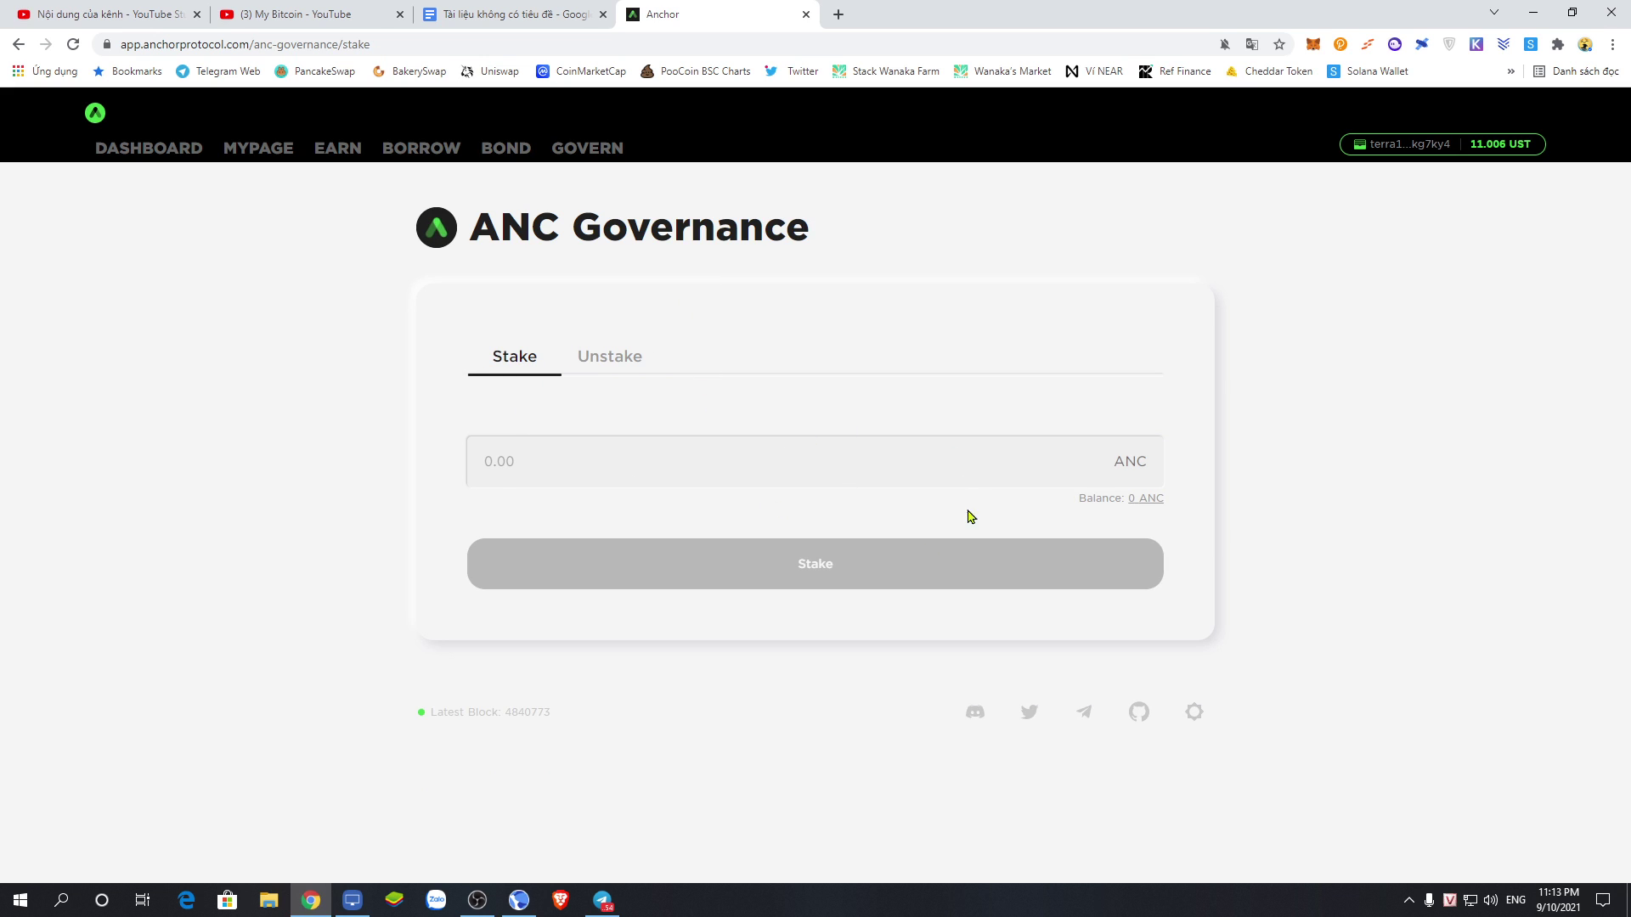
click(578, 152)
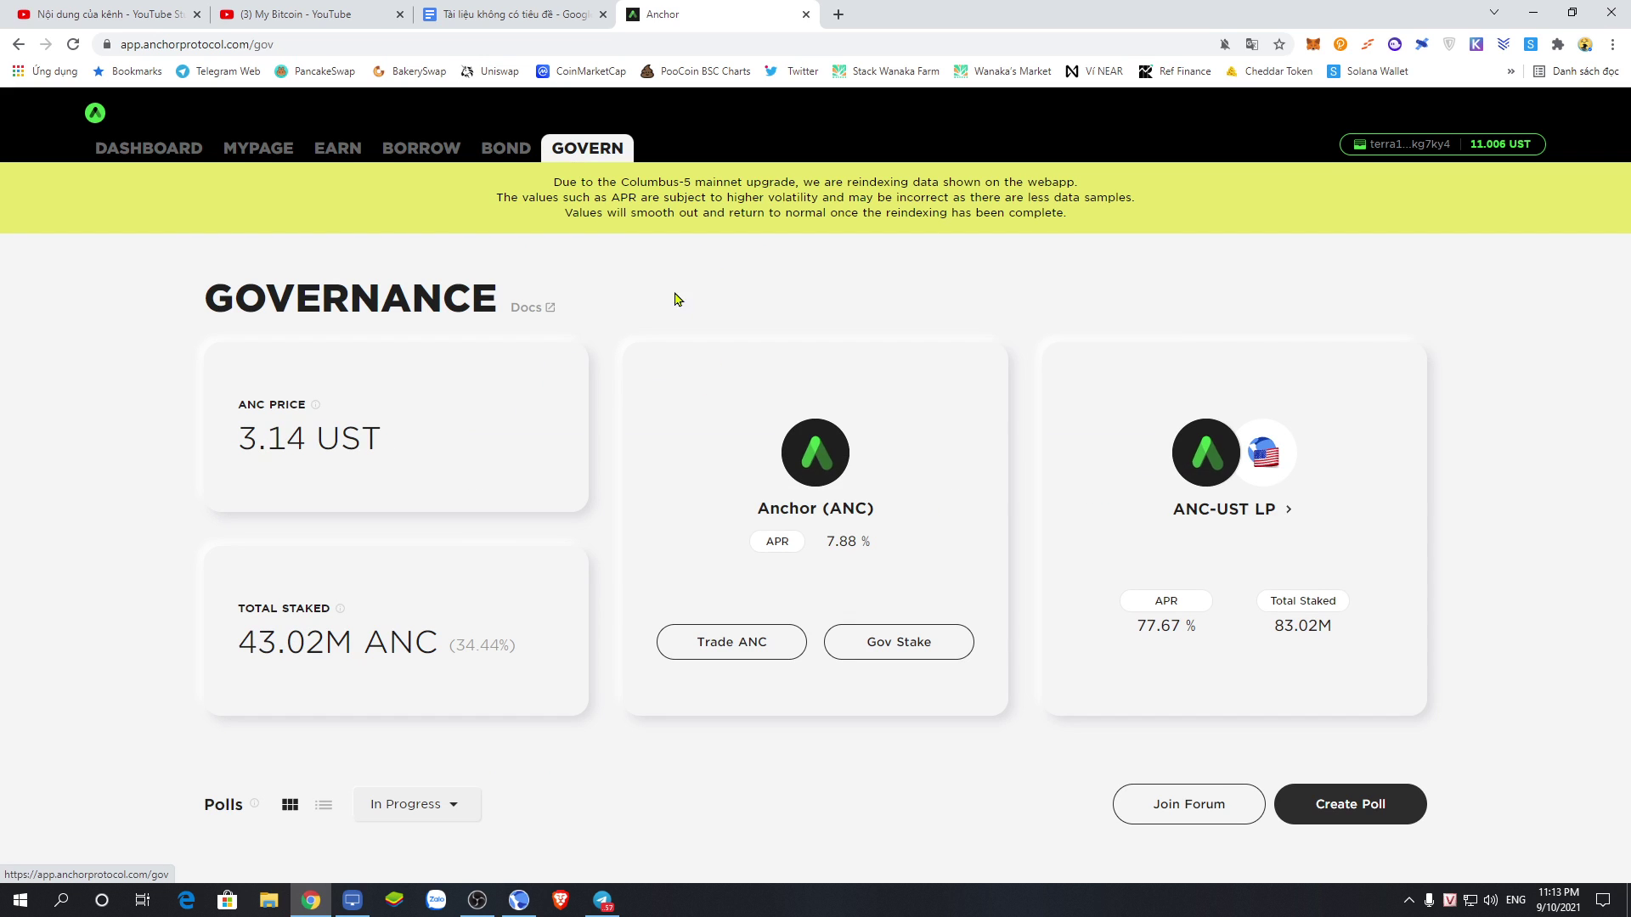
scroll(884, 571, down, 3)
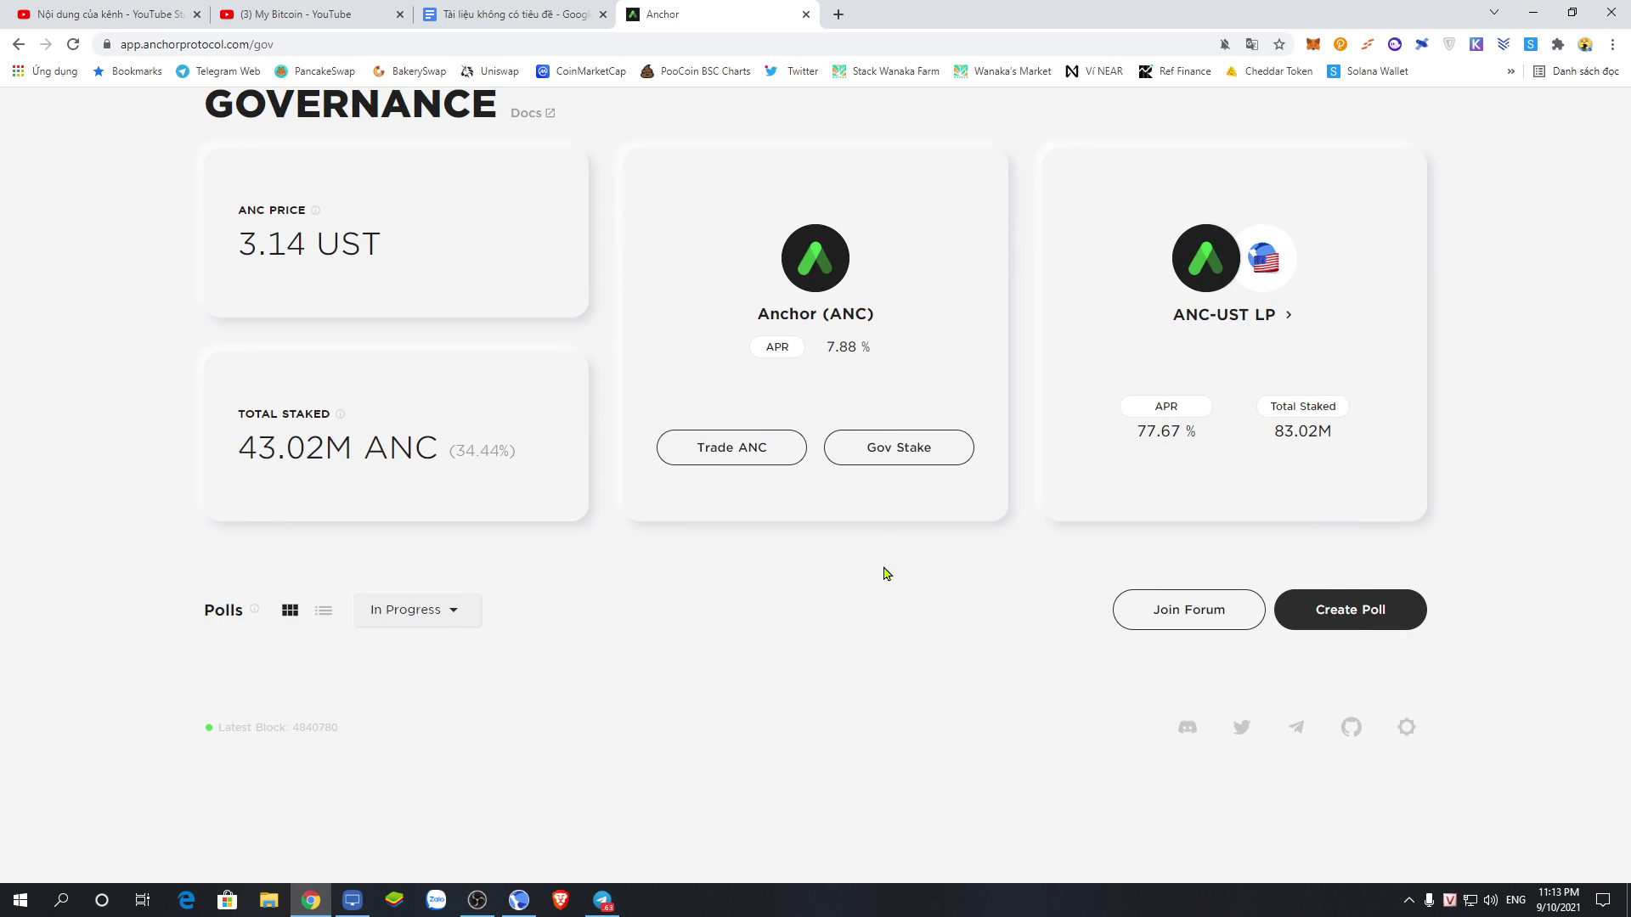
scroll(884, 574, up, 3)
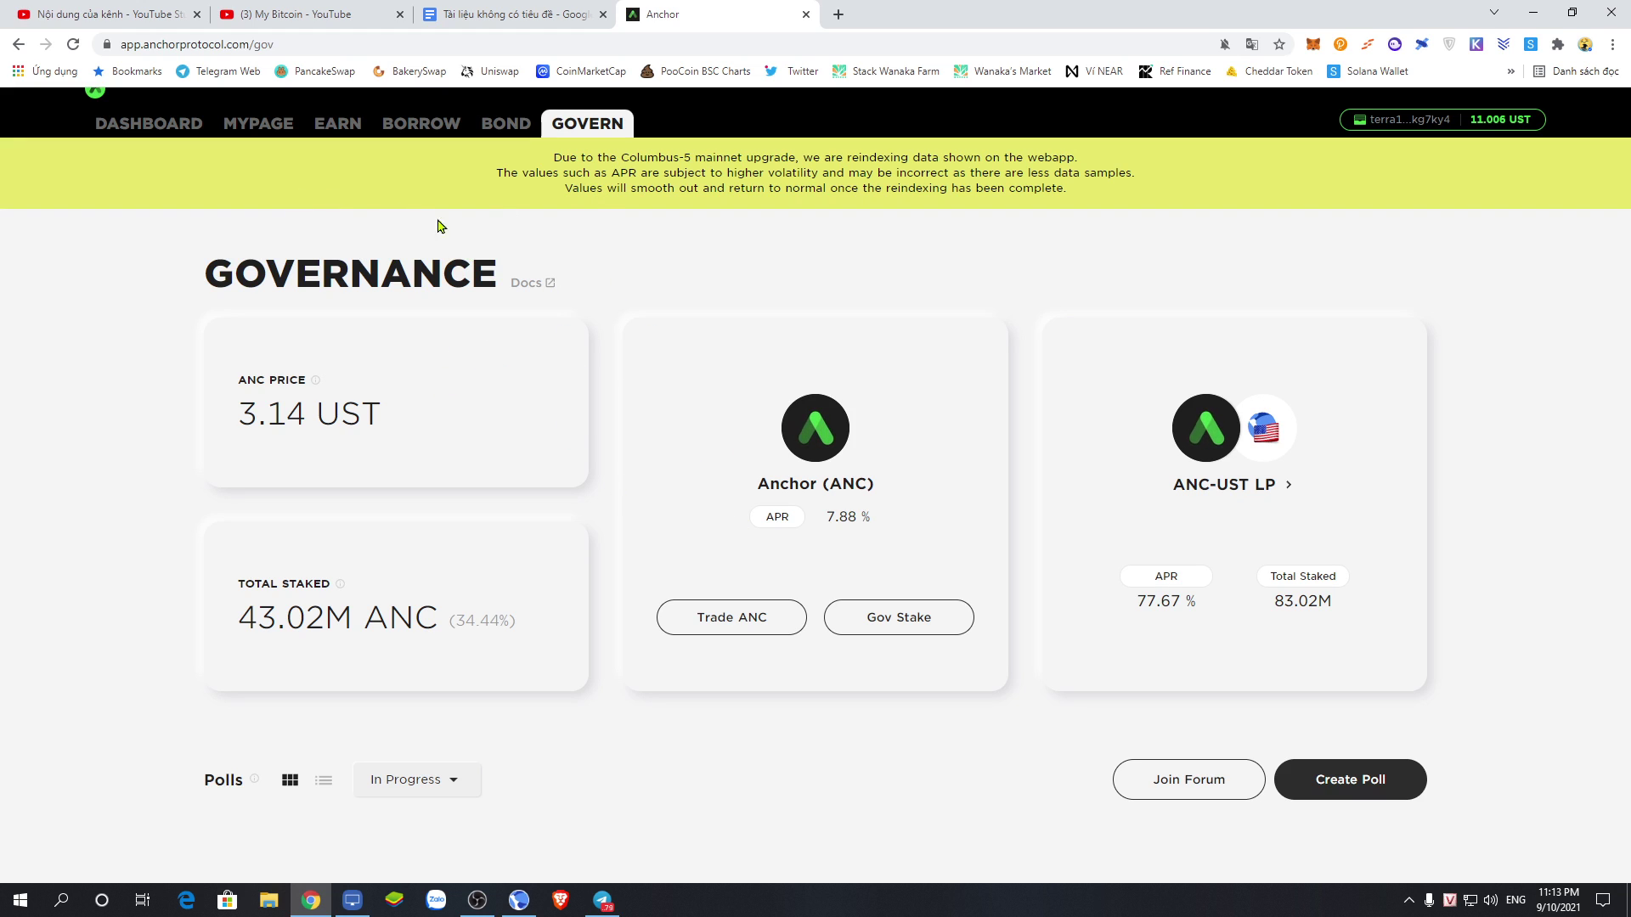
- Disconnect the wallet from Anchor and close the Anchor page
click(1398, 126)
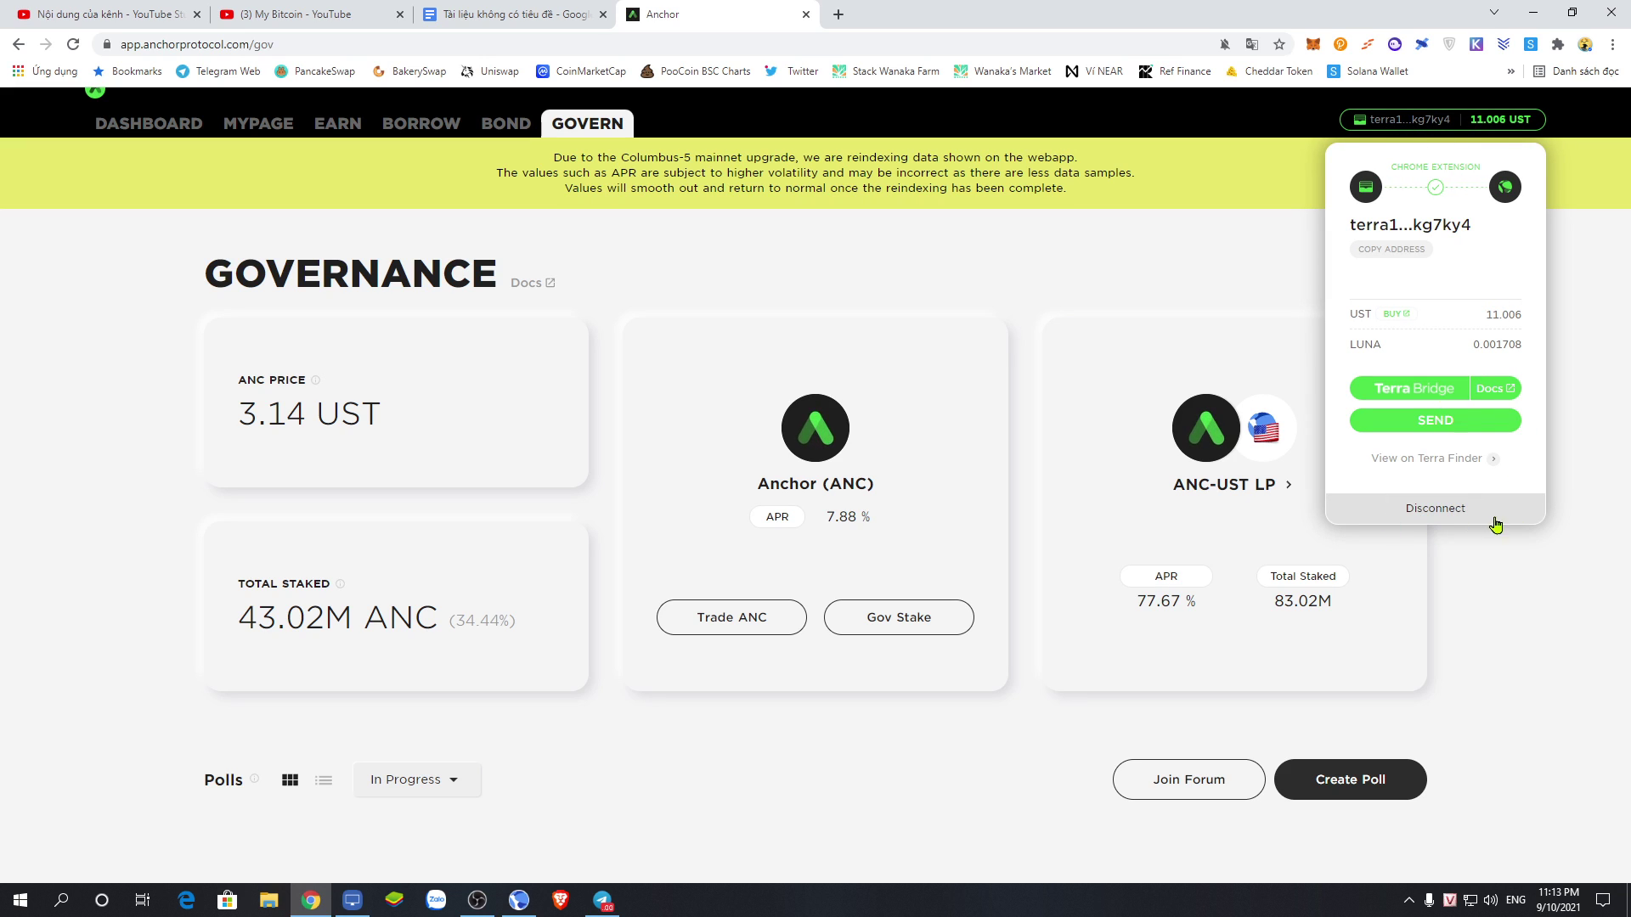
click(1464, 513)
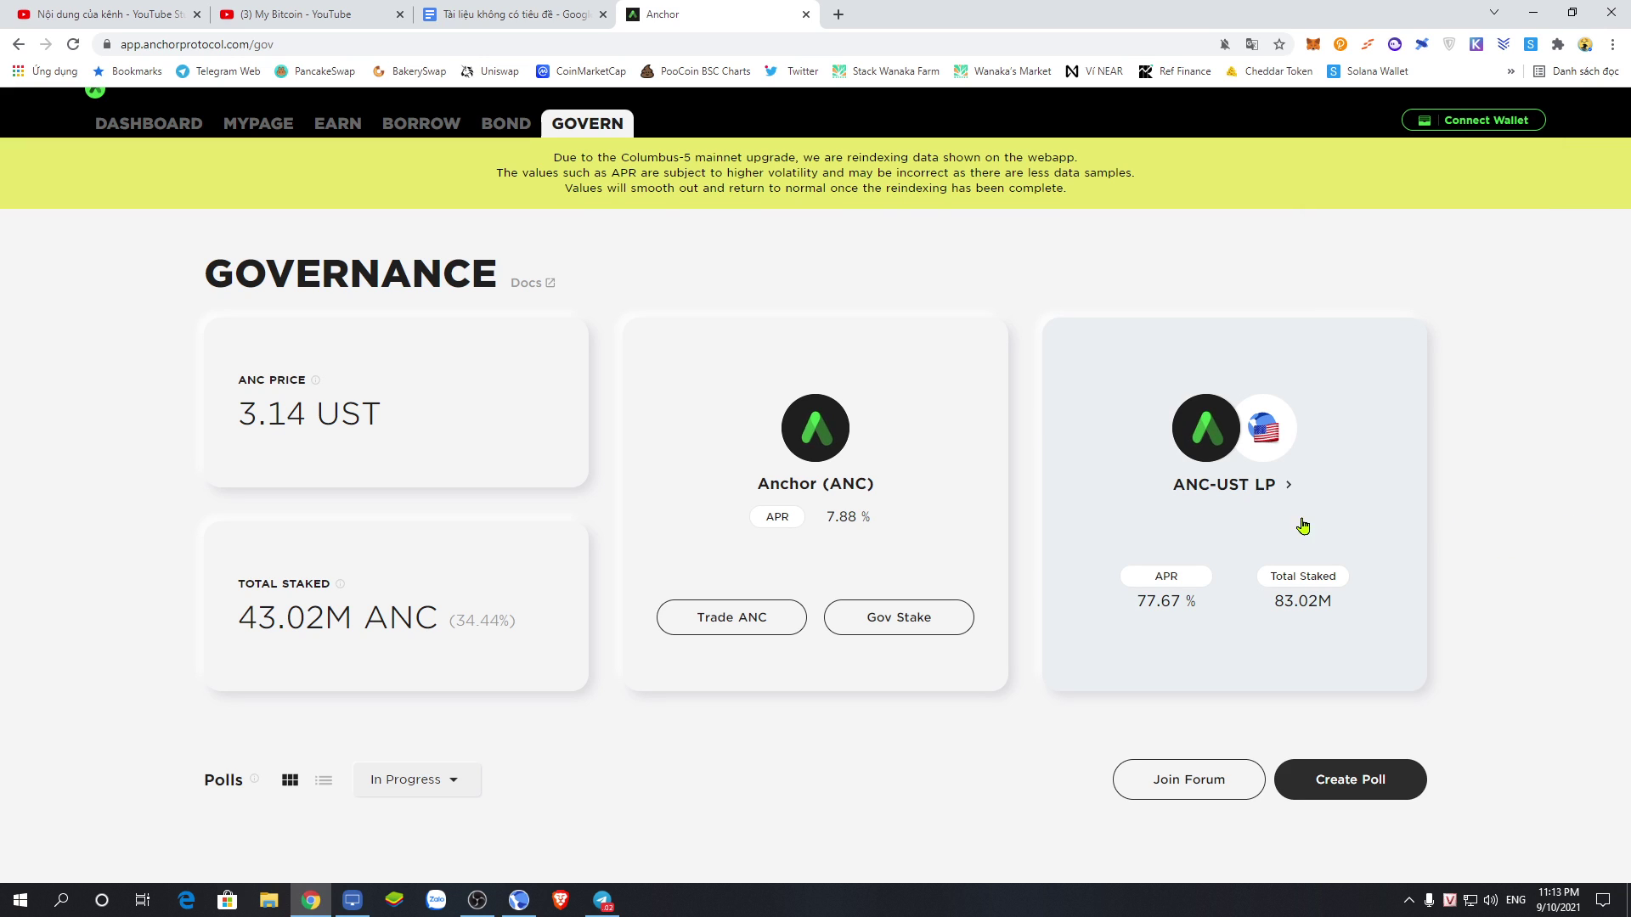
click(806, 14)
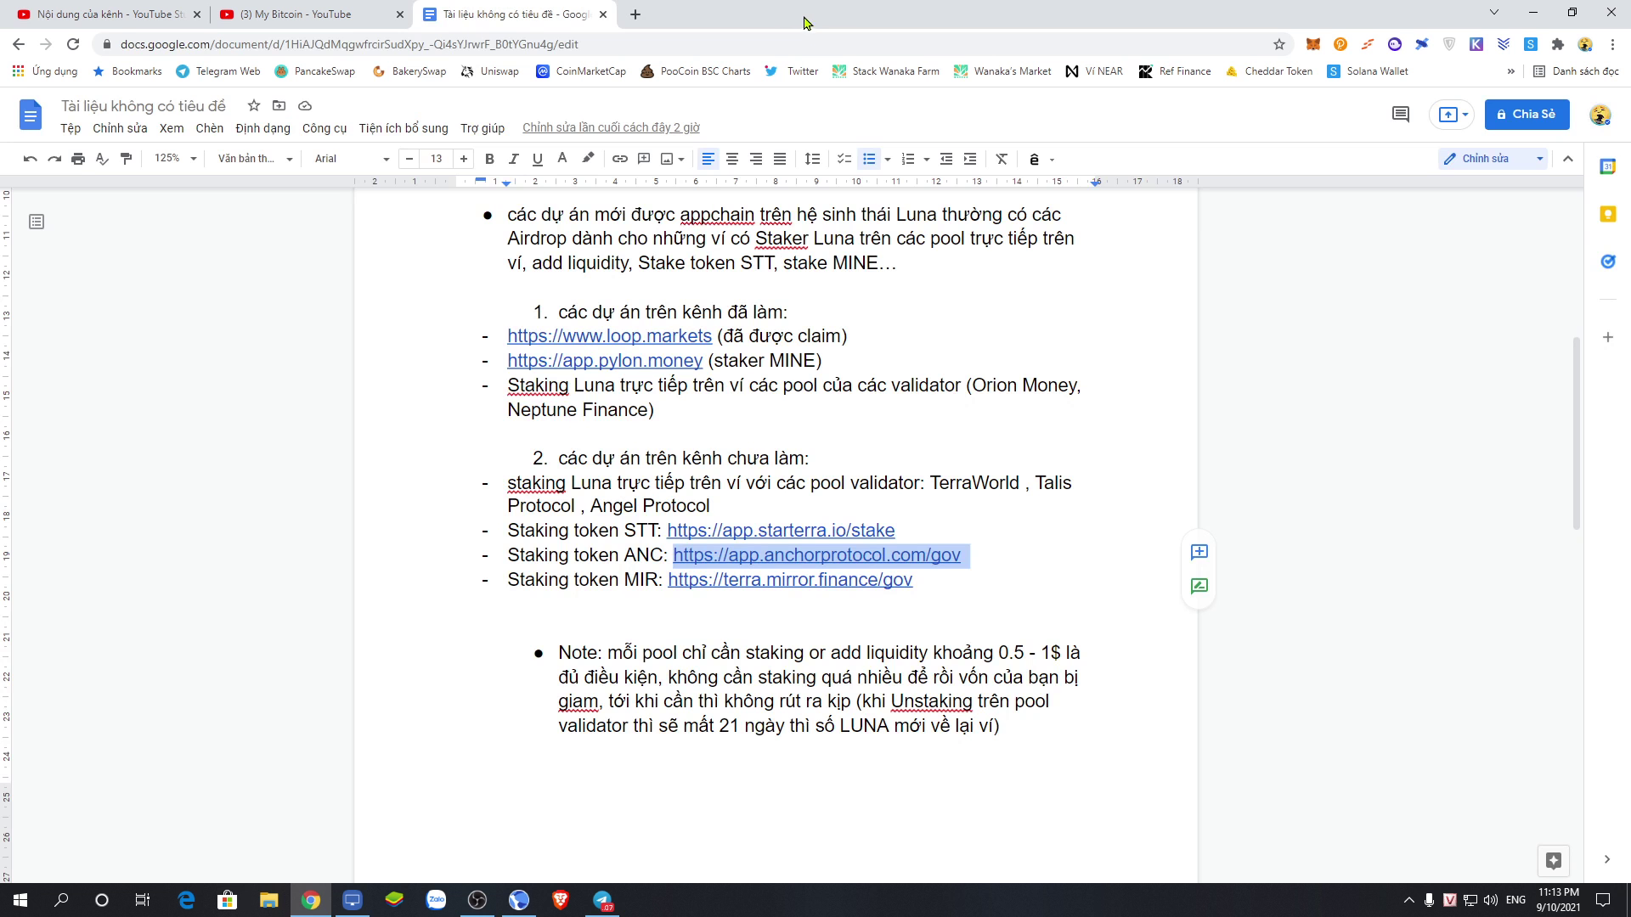
double_click(1004, 588)
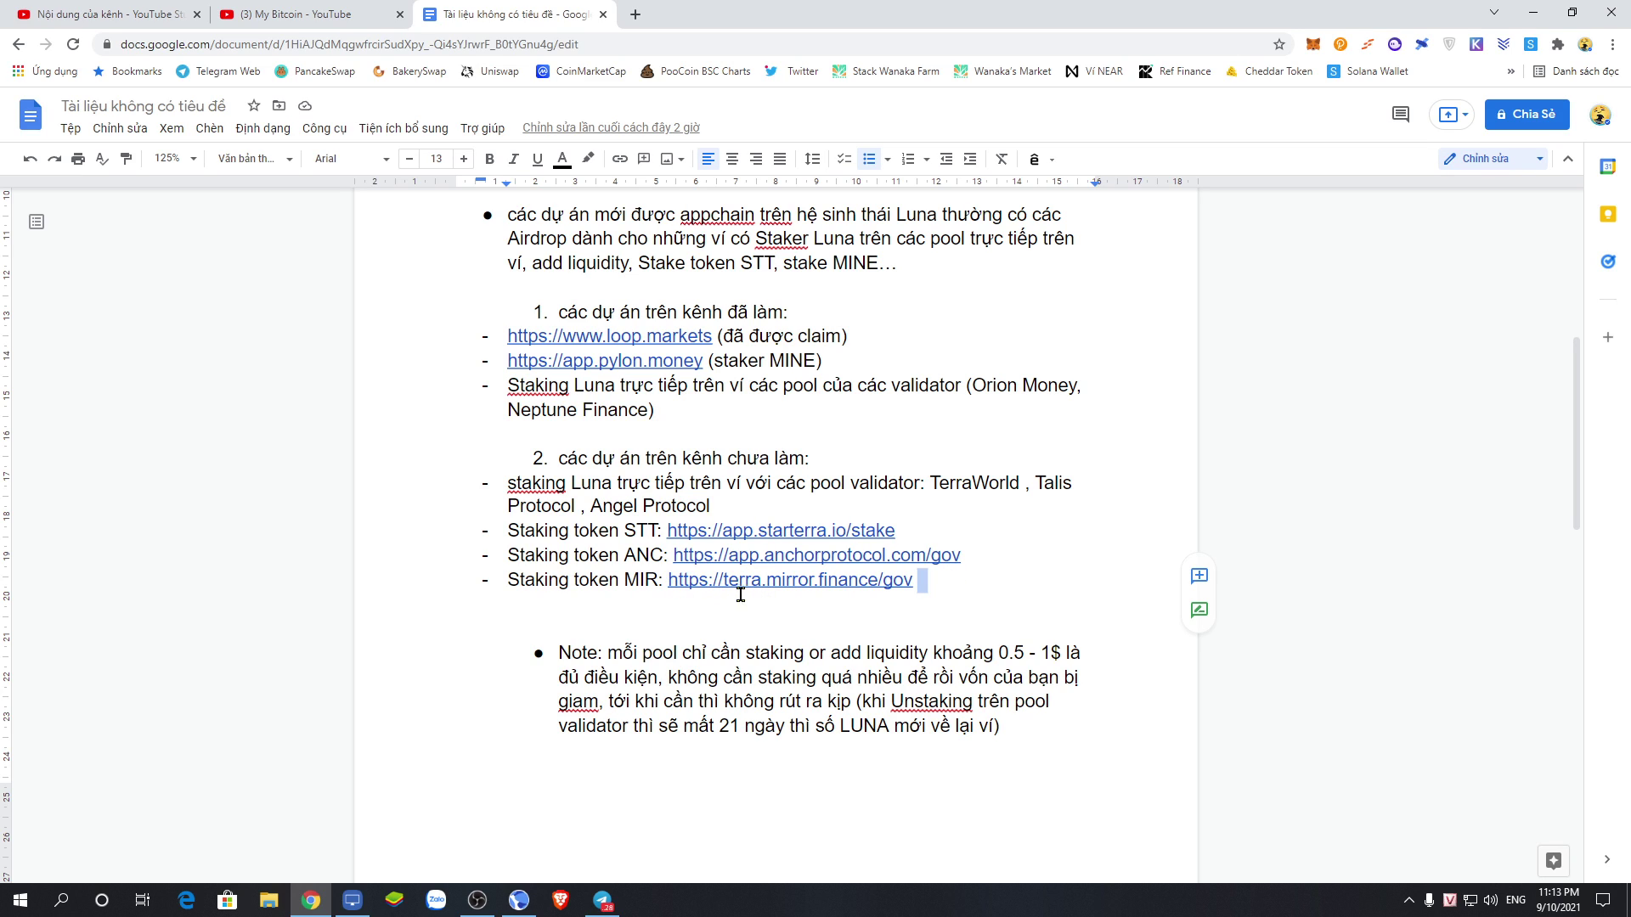
click(924, 582)
drag(667, 583, 921, 583)
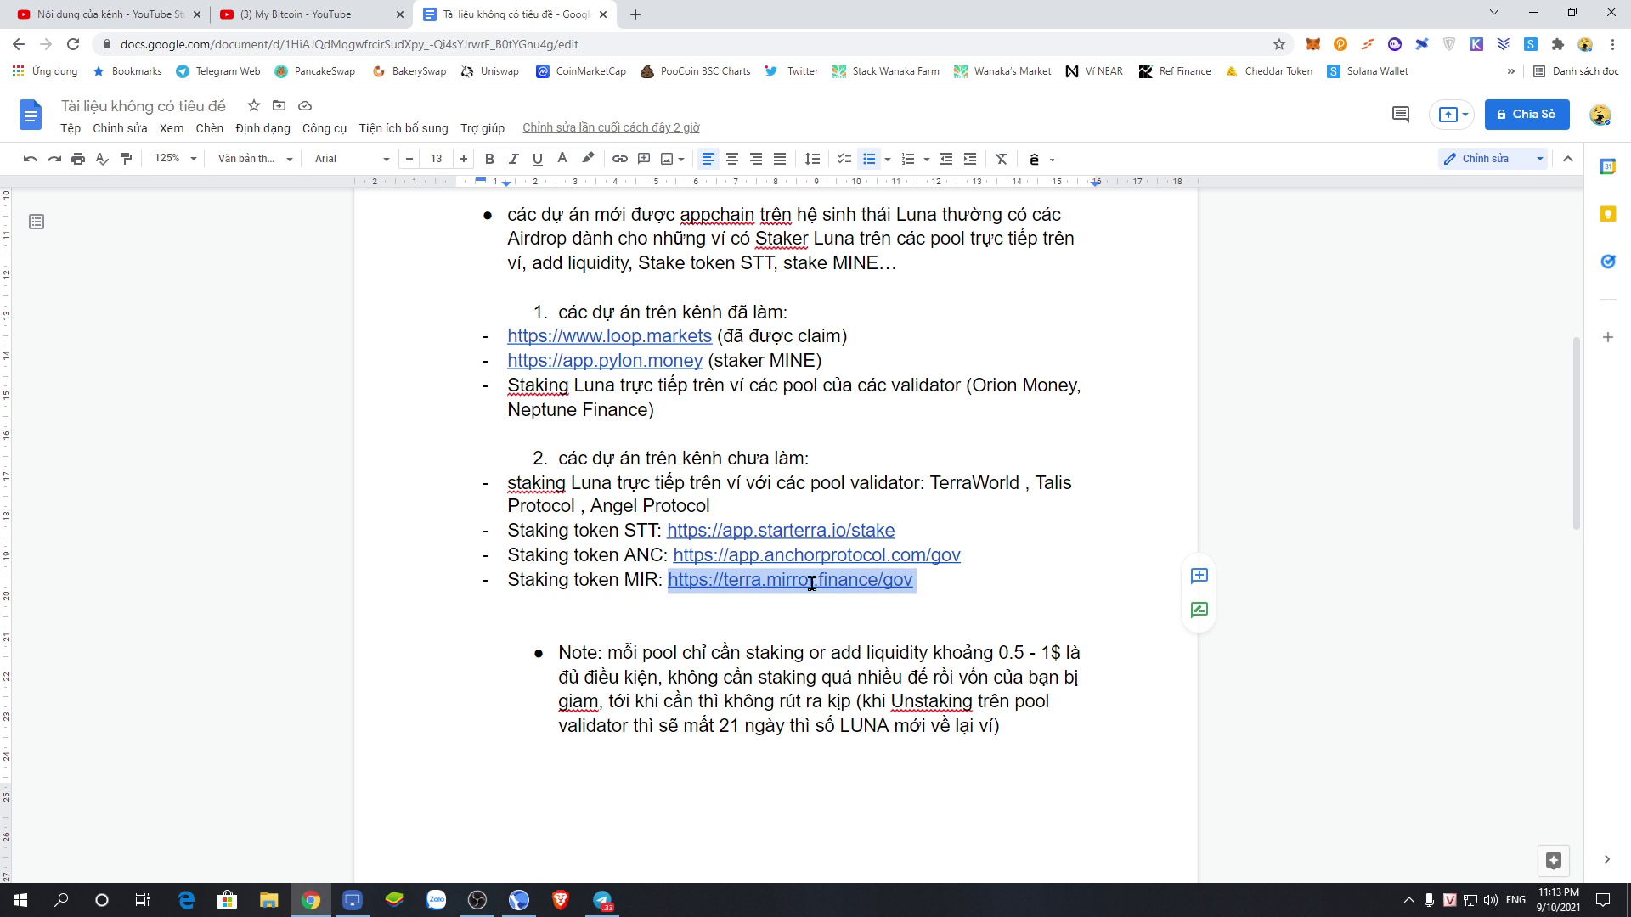
right_click(776, 588)
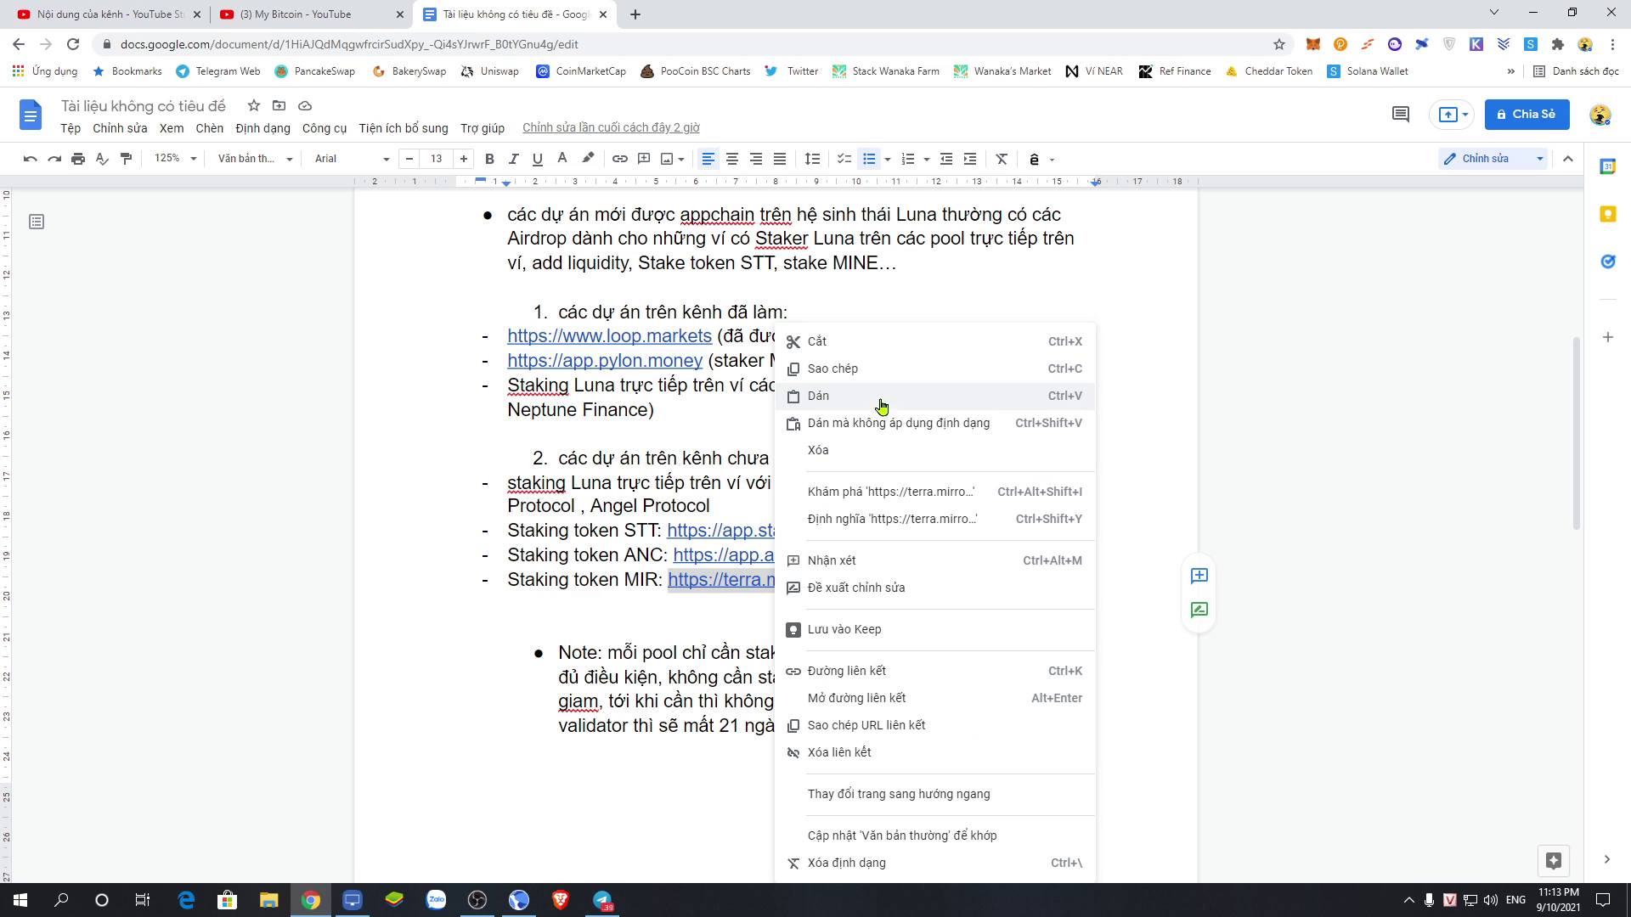
click(861, 368)
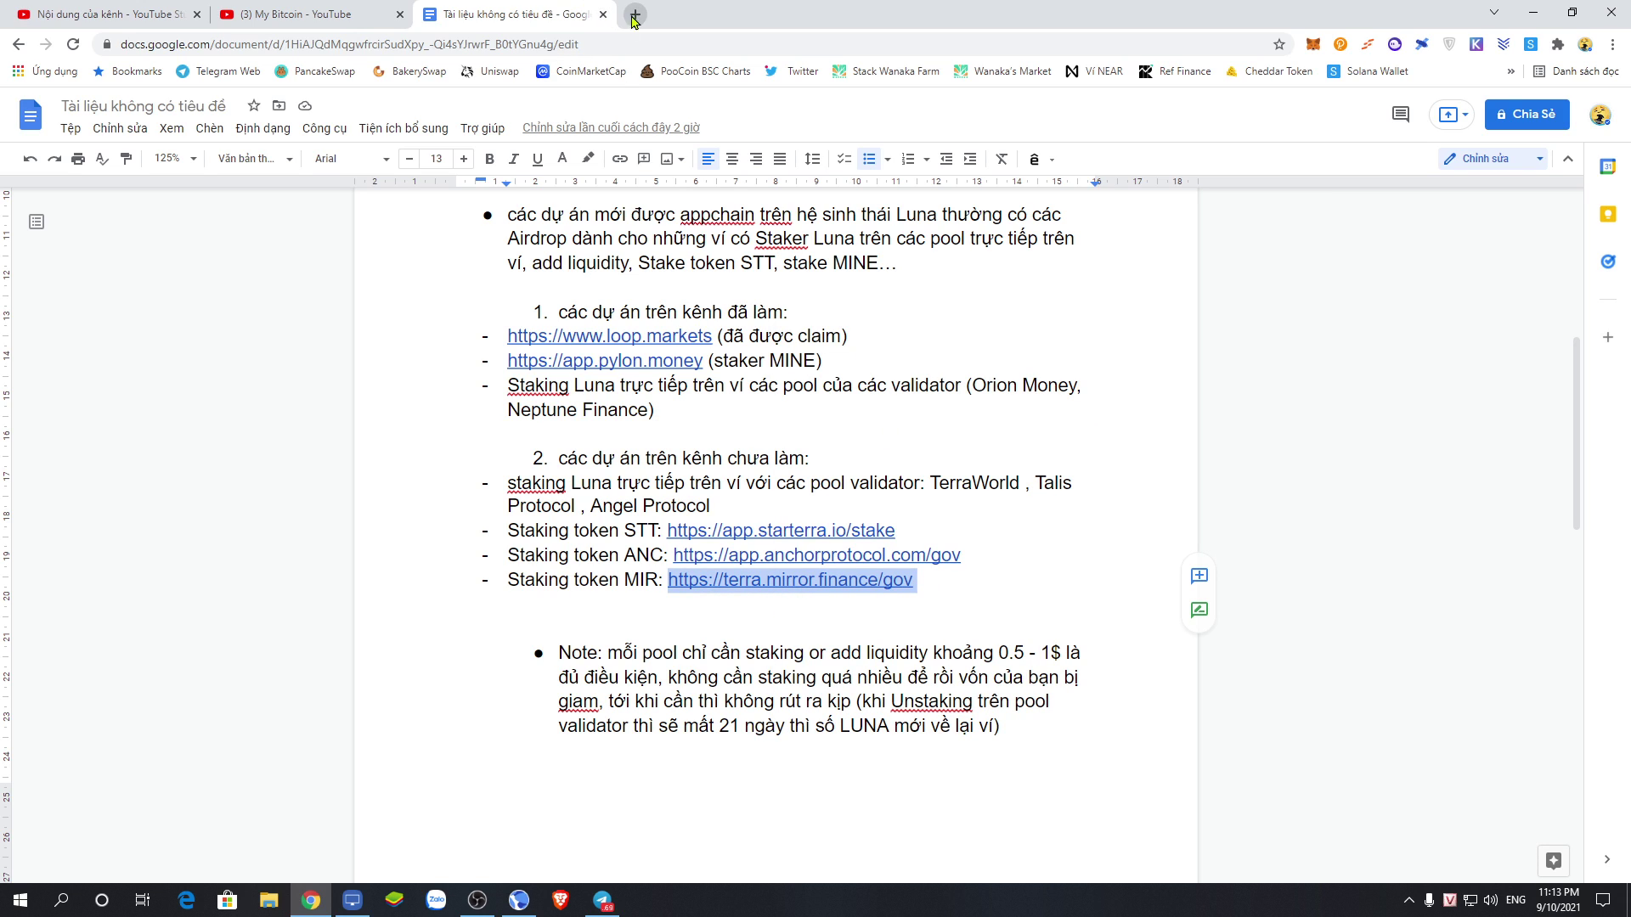
click(636, 15)
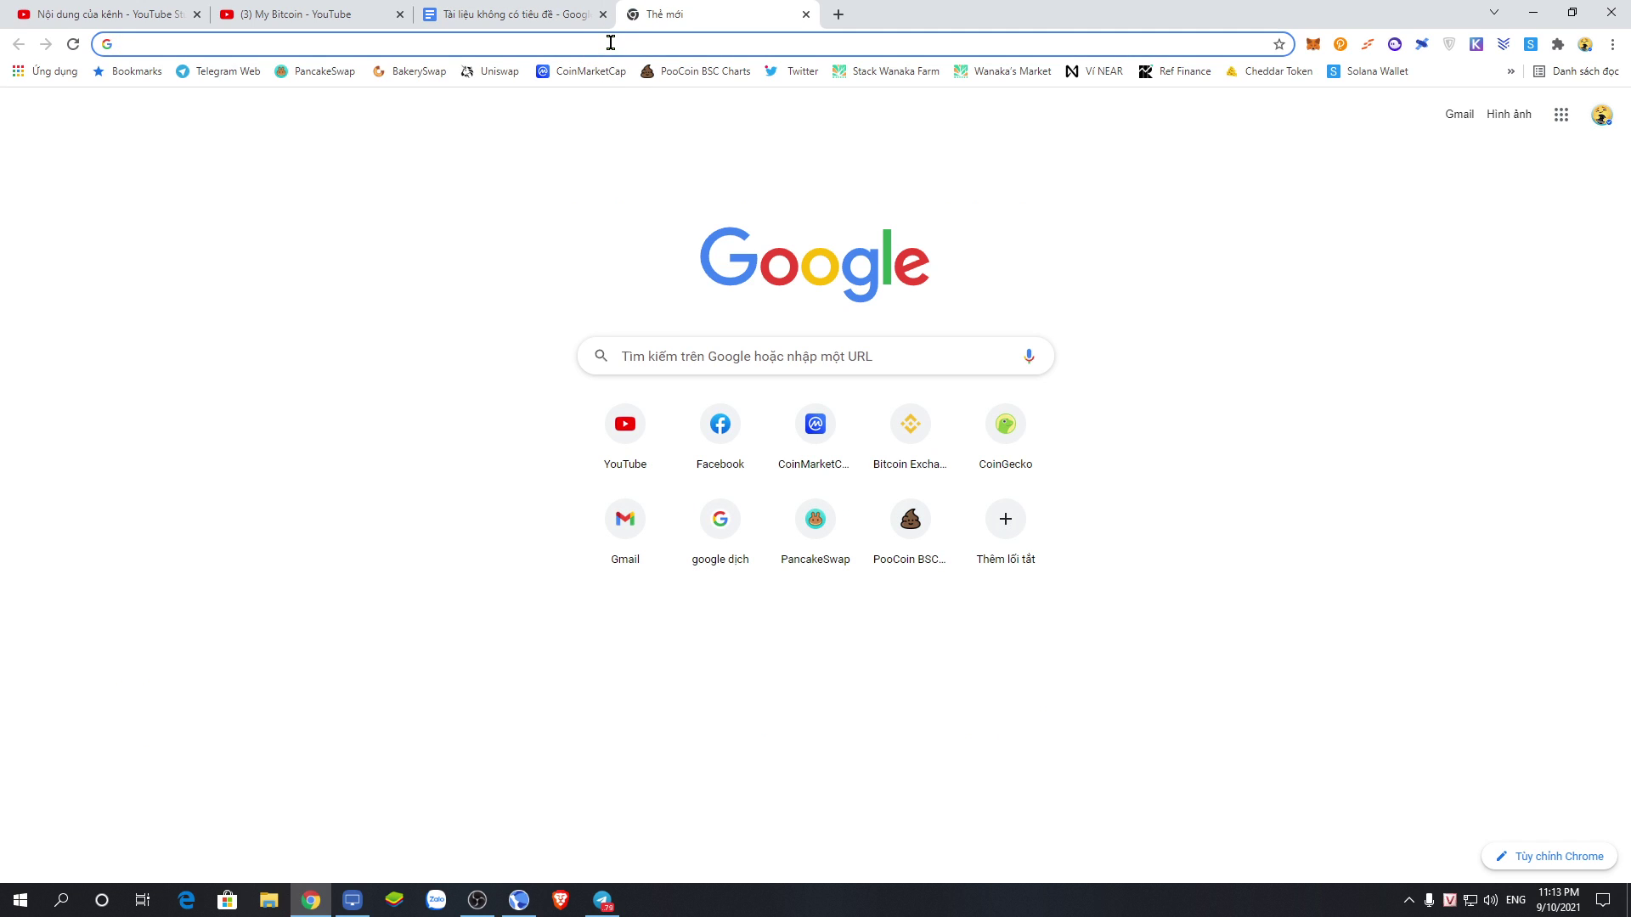
right_click(611, 42)
click(736, 174)
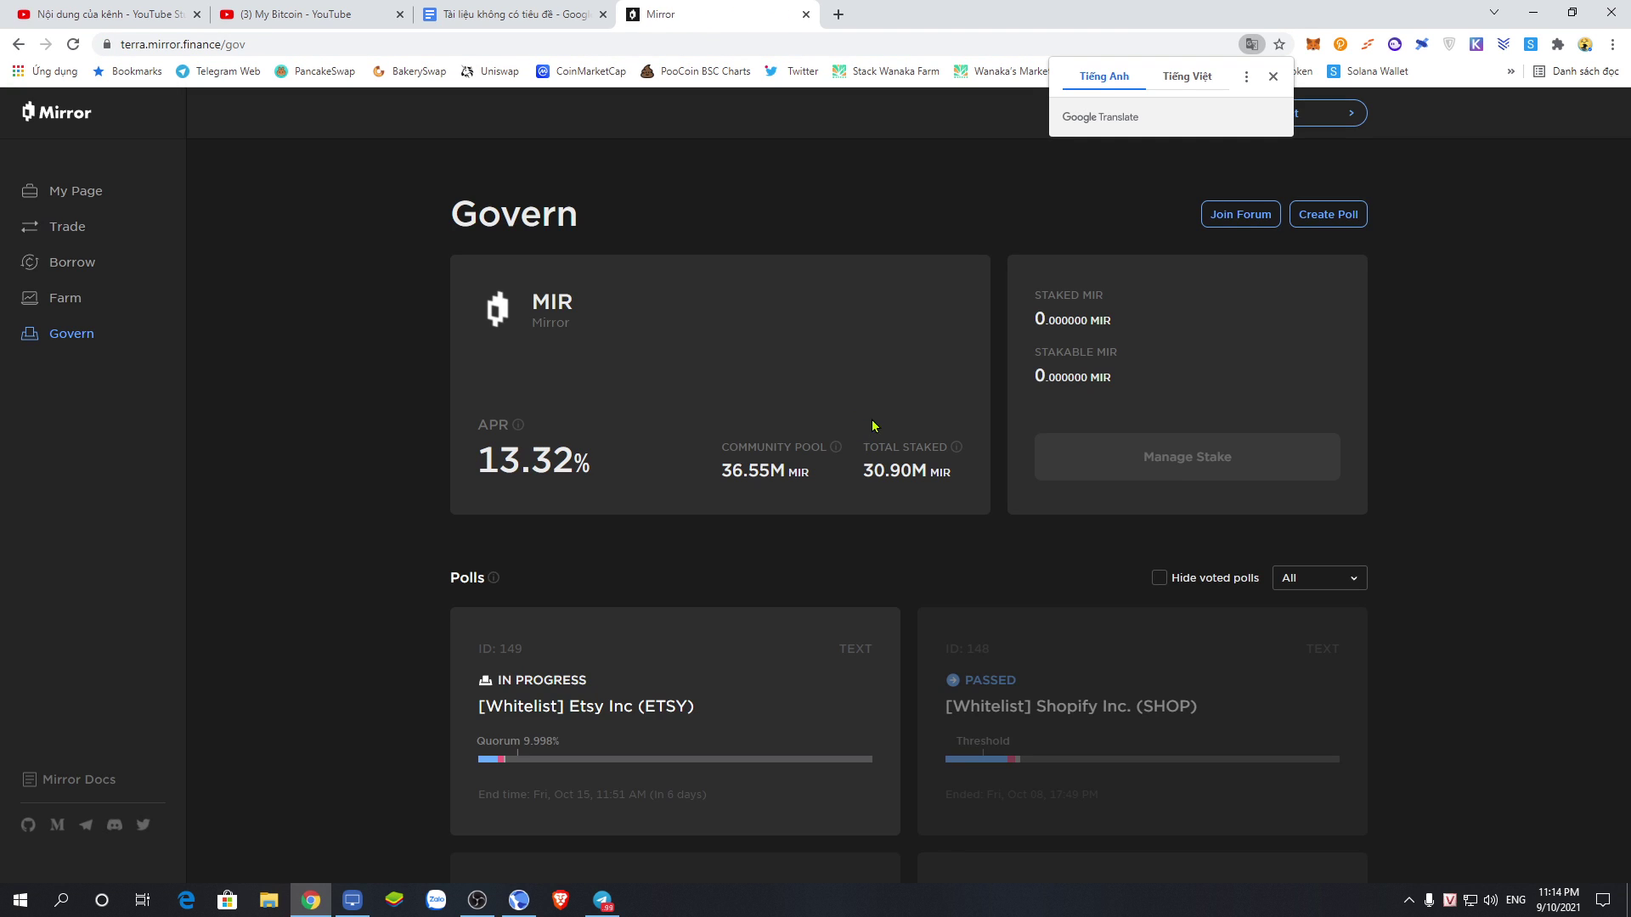
- Connect the wallet to Mirror through the Terra Station Extension, dismissing the translation prompt on the Govern page
click(382, 409)
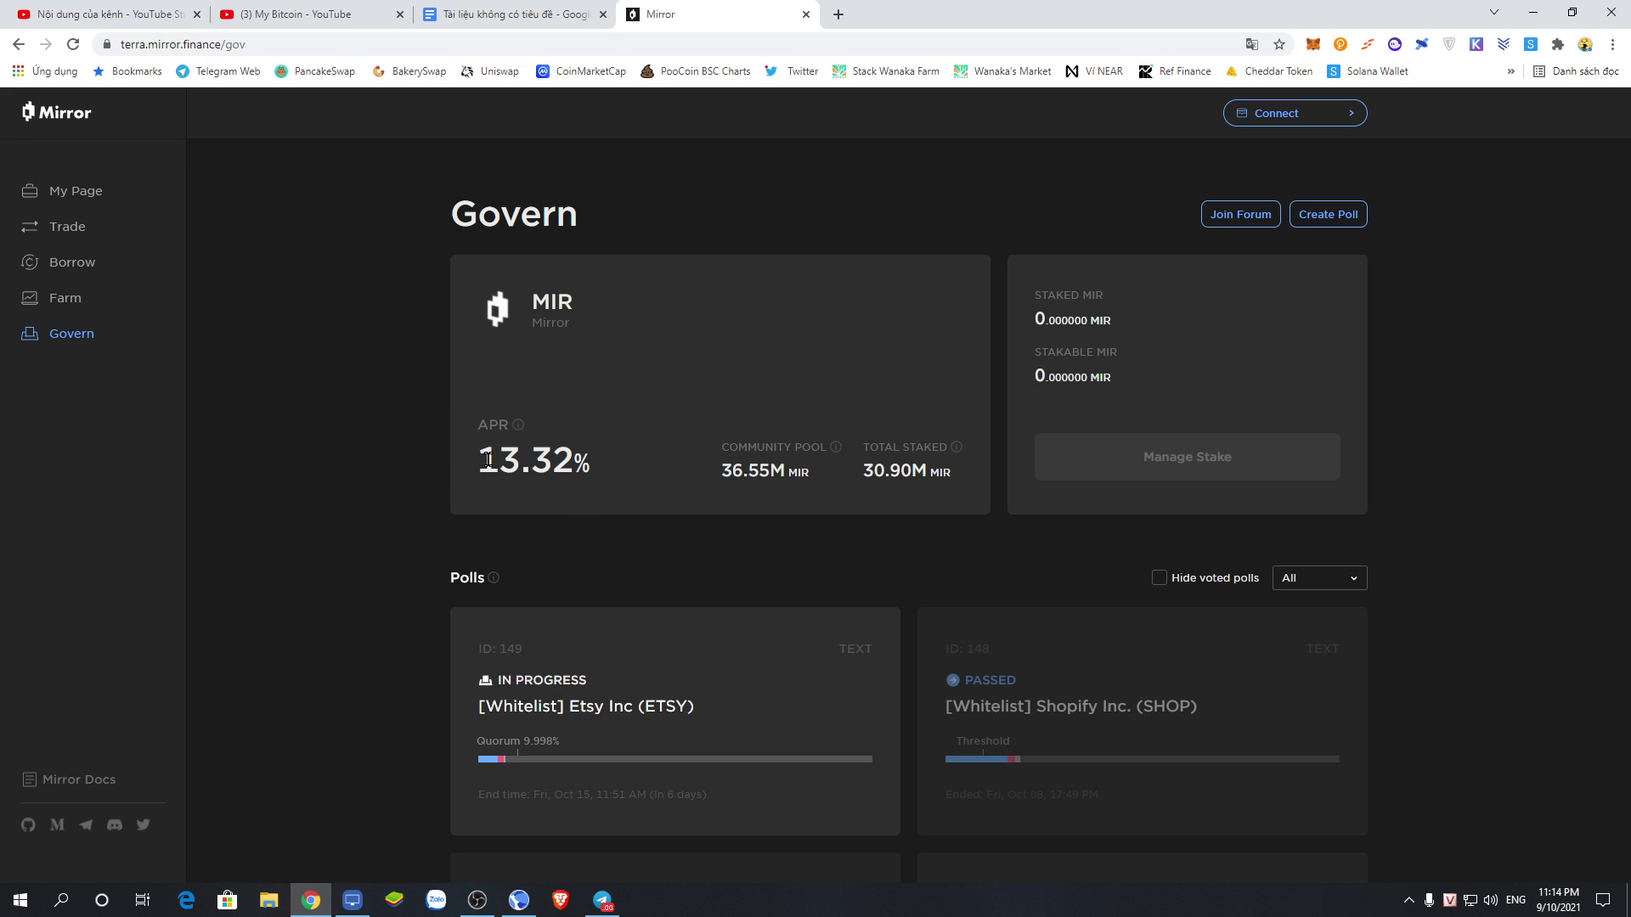
scroll(497, 577, down, 5)
scroll(489, 583, up, 5)
click(1310, 123)
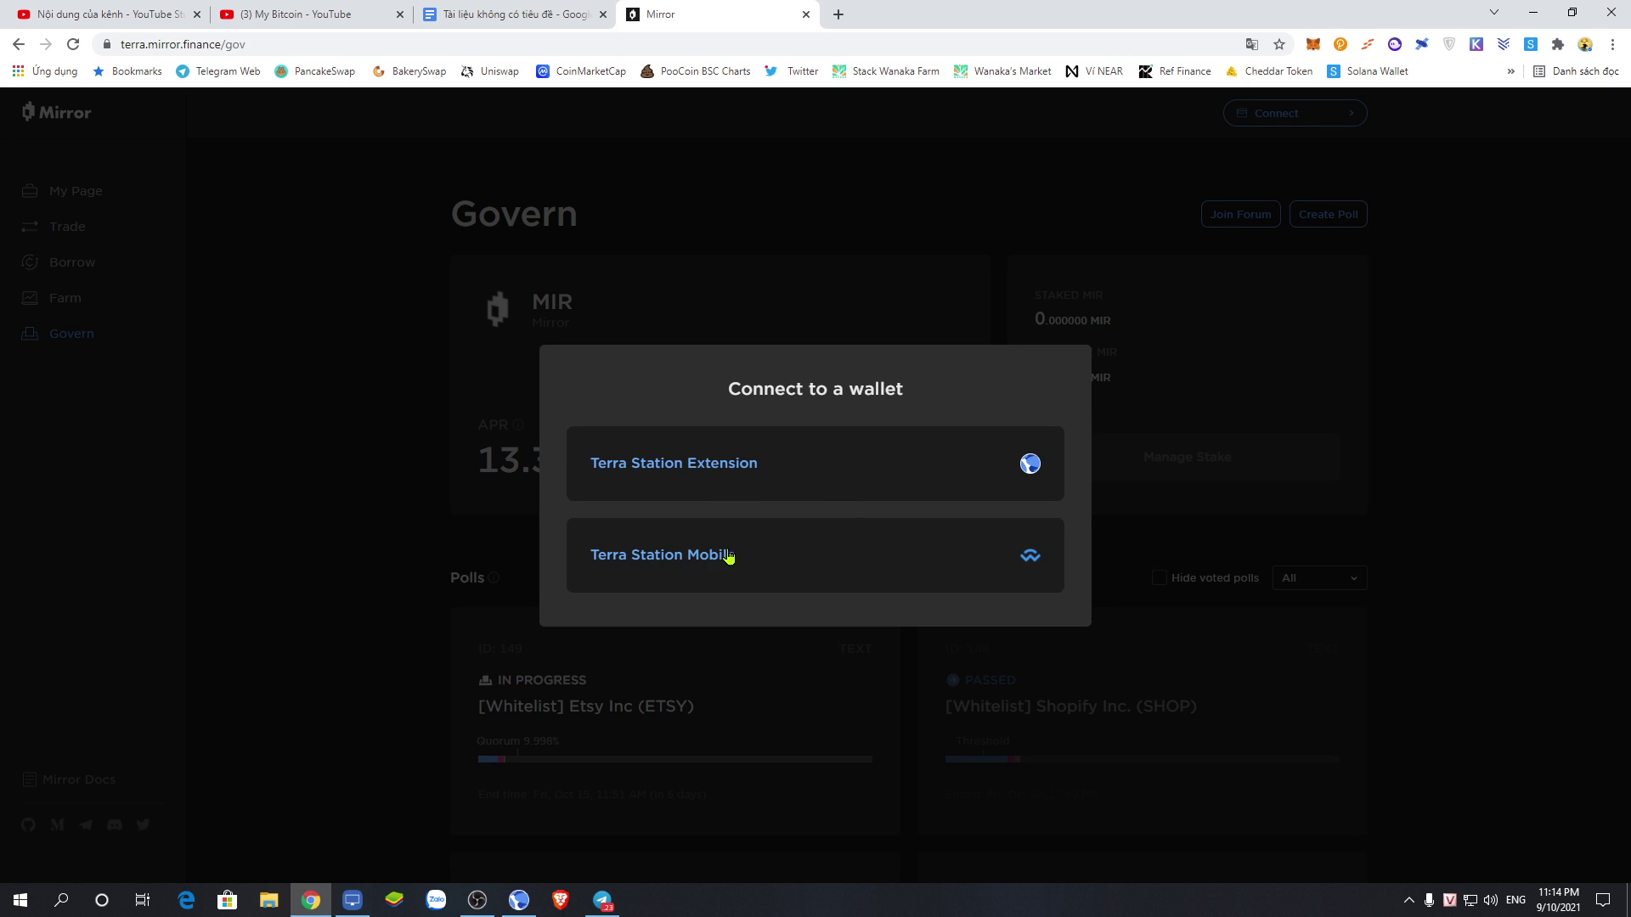
click(721, 459)
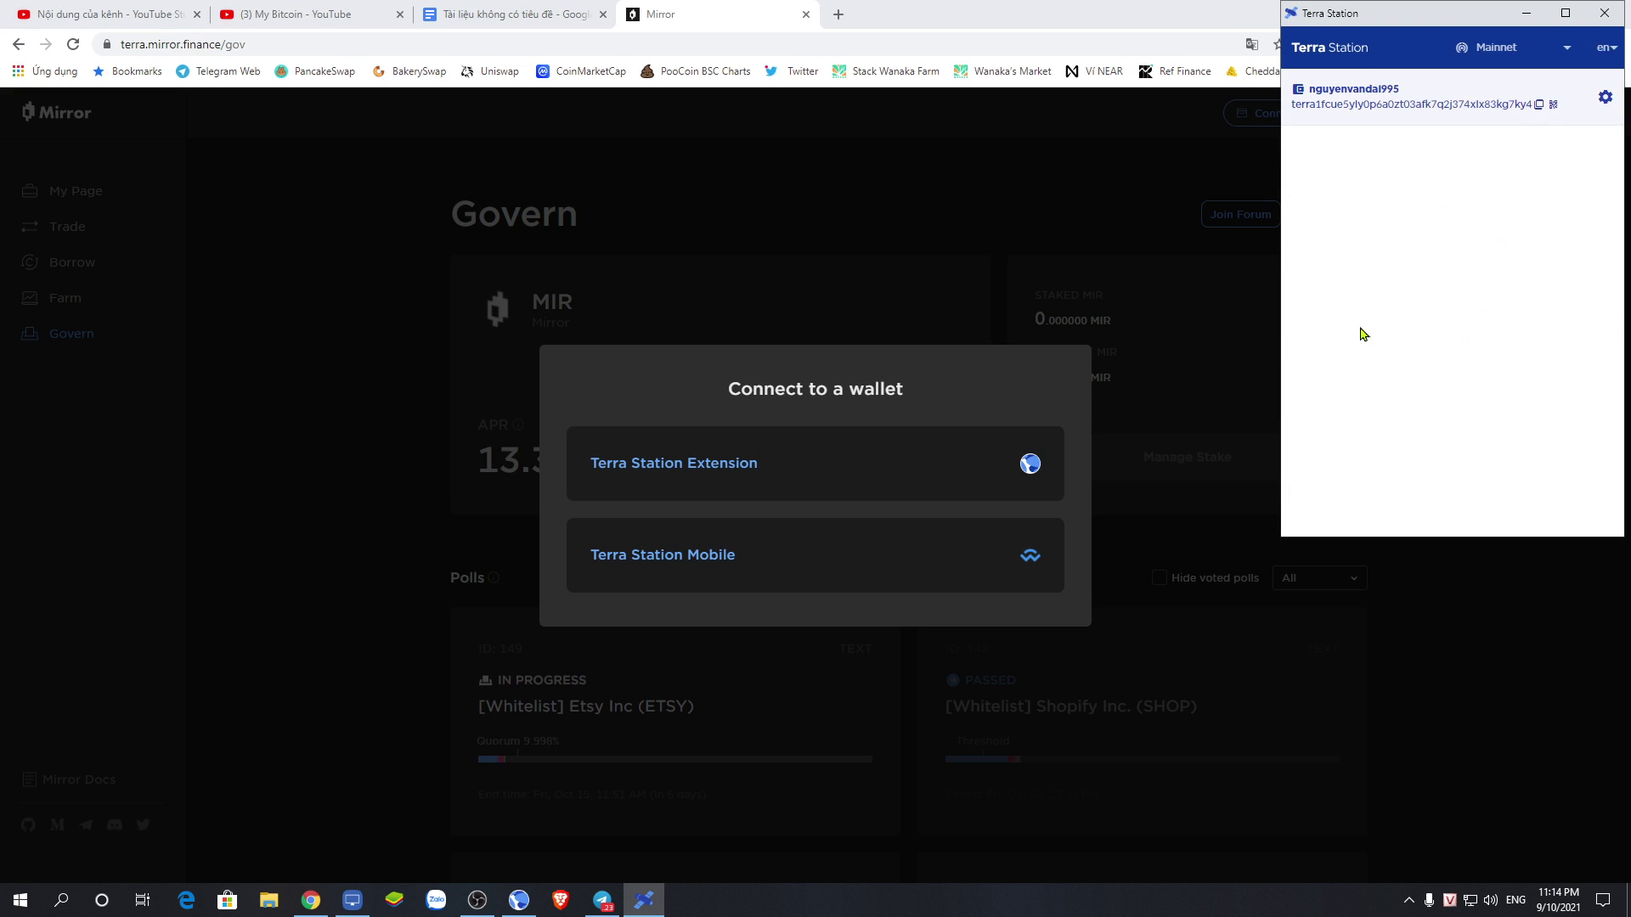
click(1360, 331)
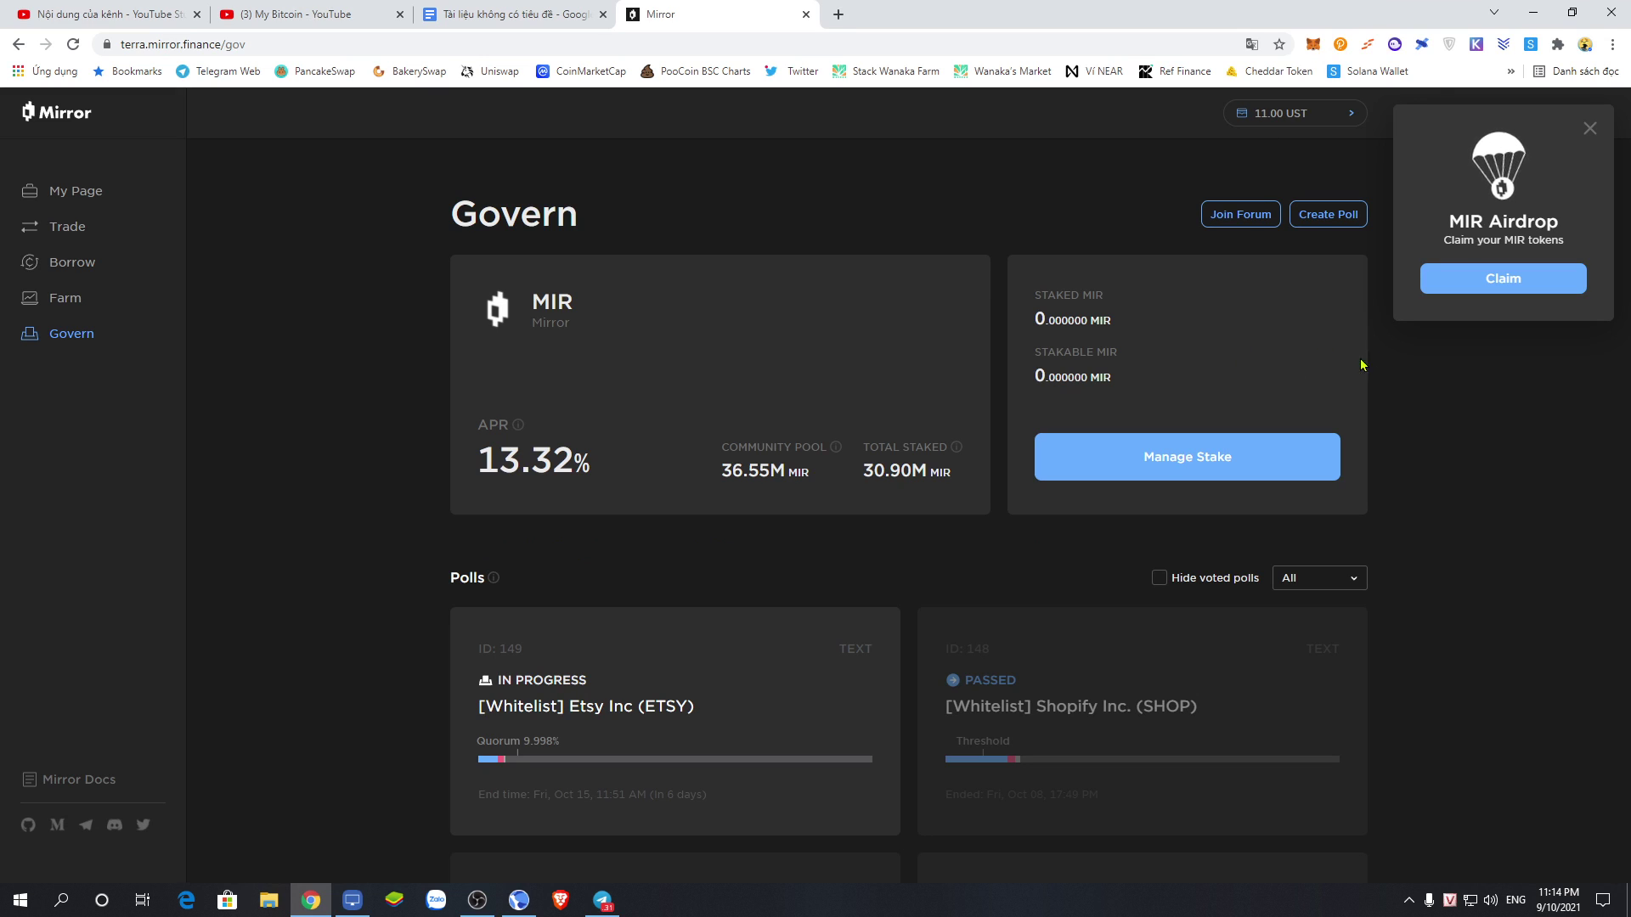
- Open the MIR airdrop claim and check the claimable amount against the transaction fee without claiming
click(1432, 278)
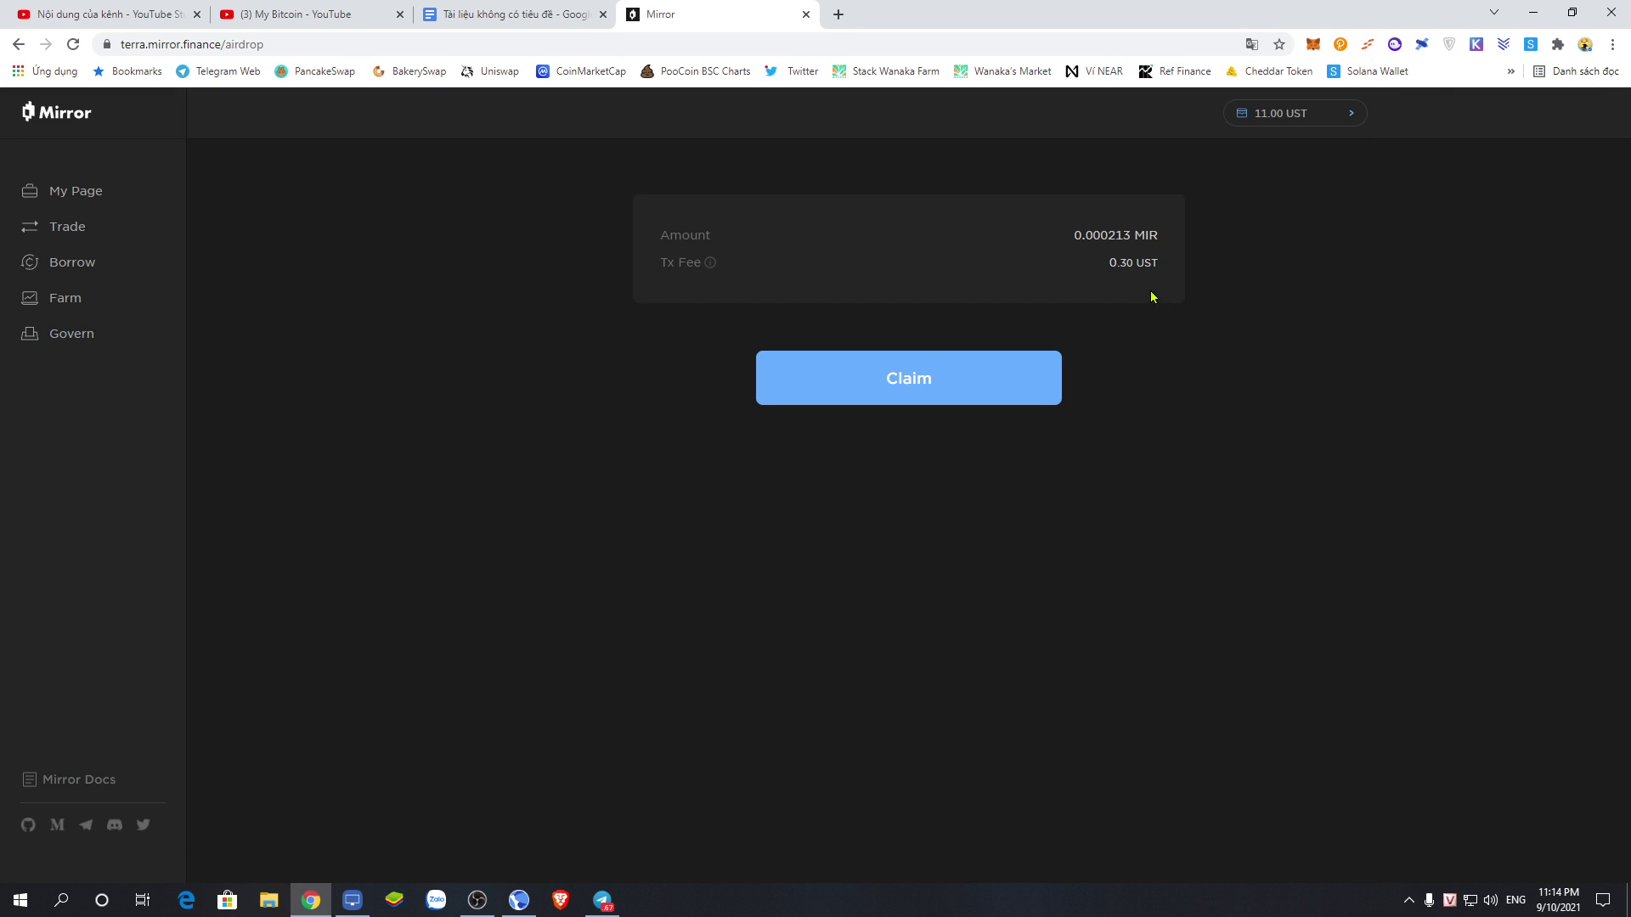
drag(1061, 243, 1220, 233)
click(1237, 283)
drag(1076, 237, 1175, 239)
drag(1049, 243, 1191, 244)
click(879, 217)
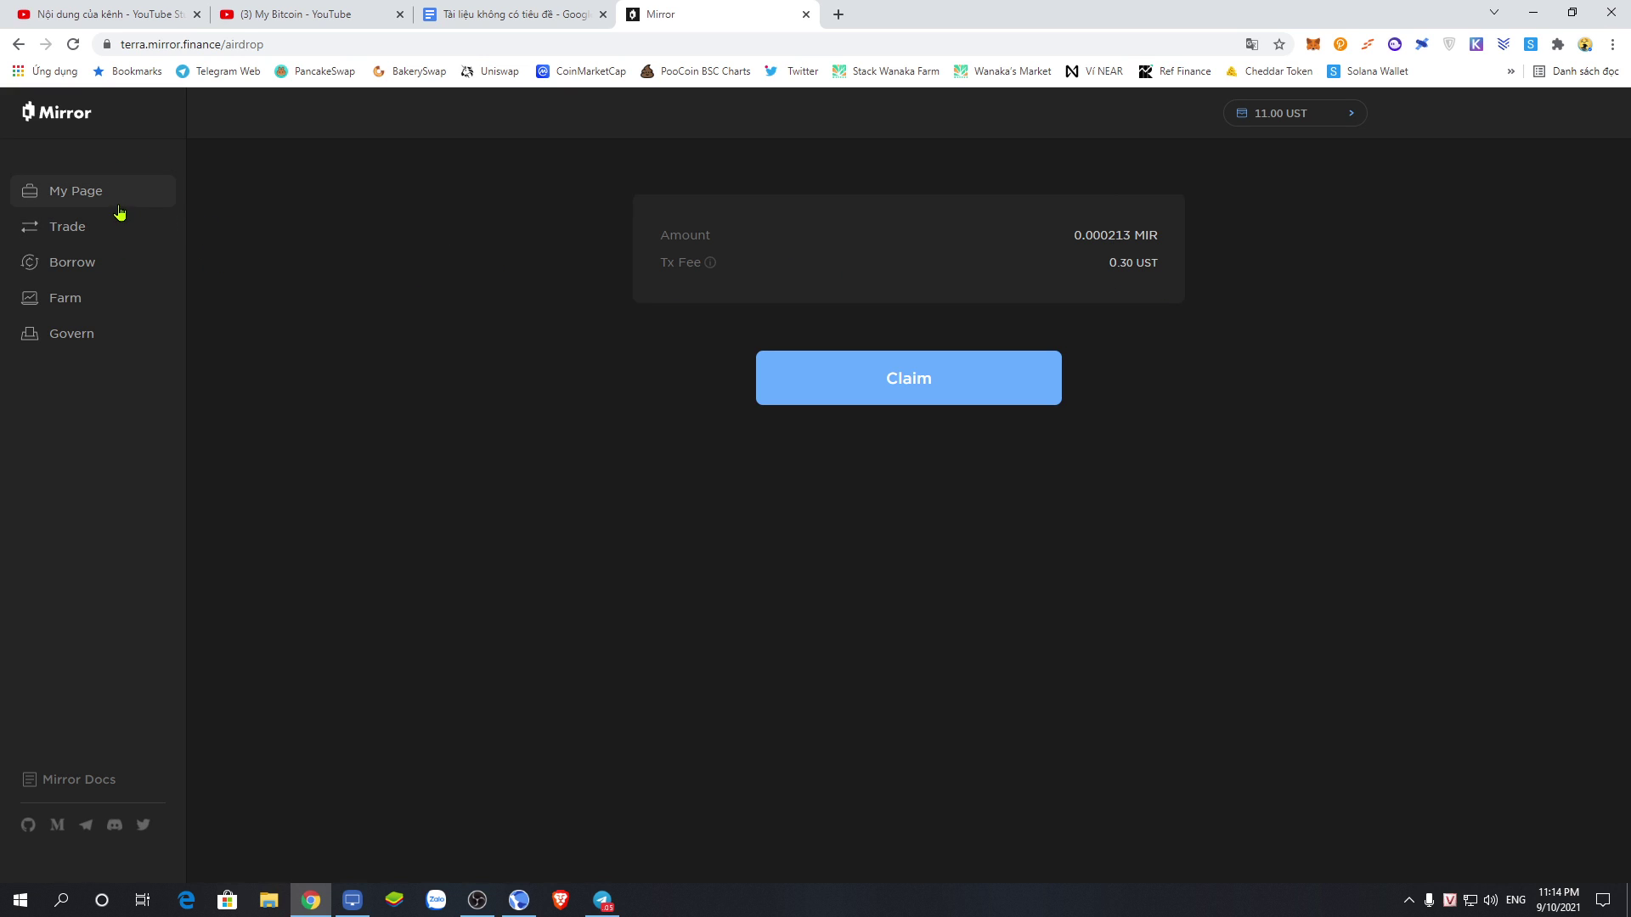
- Open the MIR buy form on the Trade page and try to set up a purchase paying 1 UST
click(82, 229)
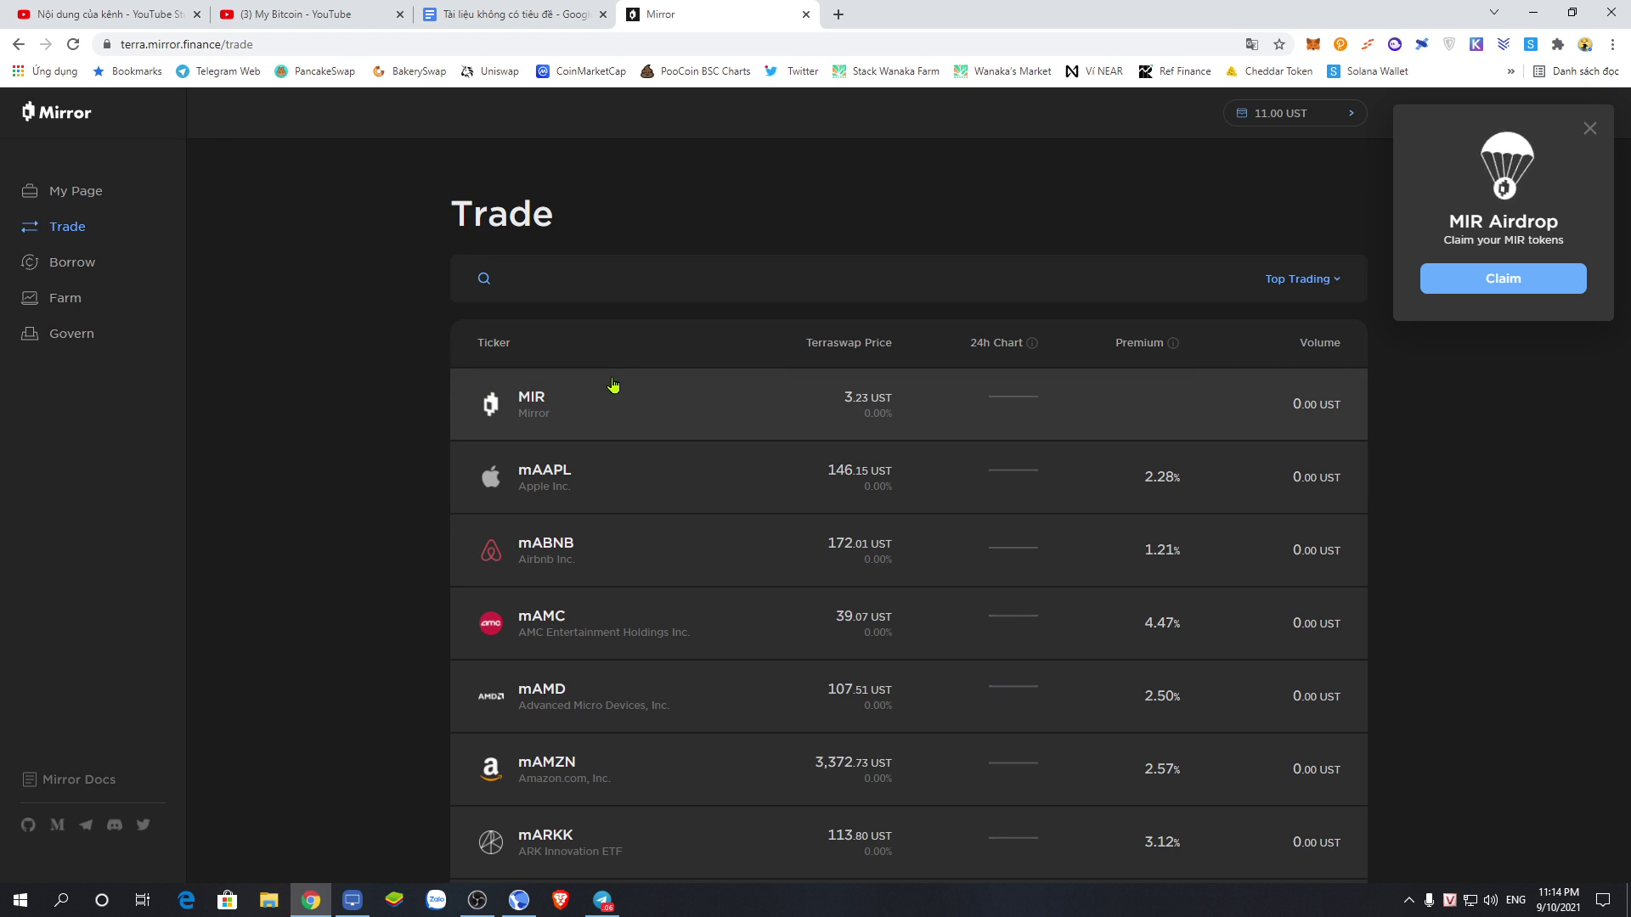
click(574, 406)
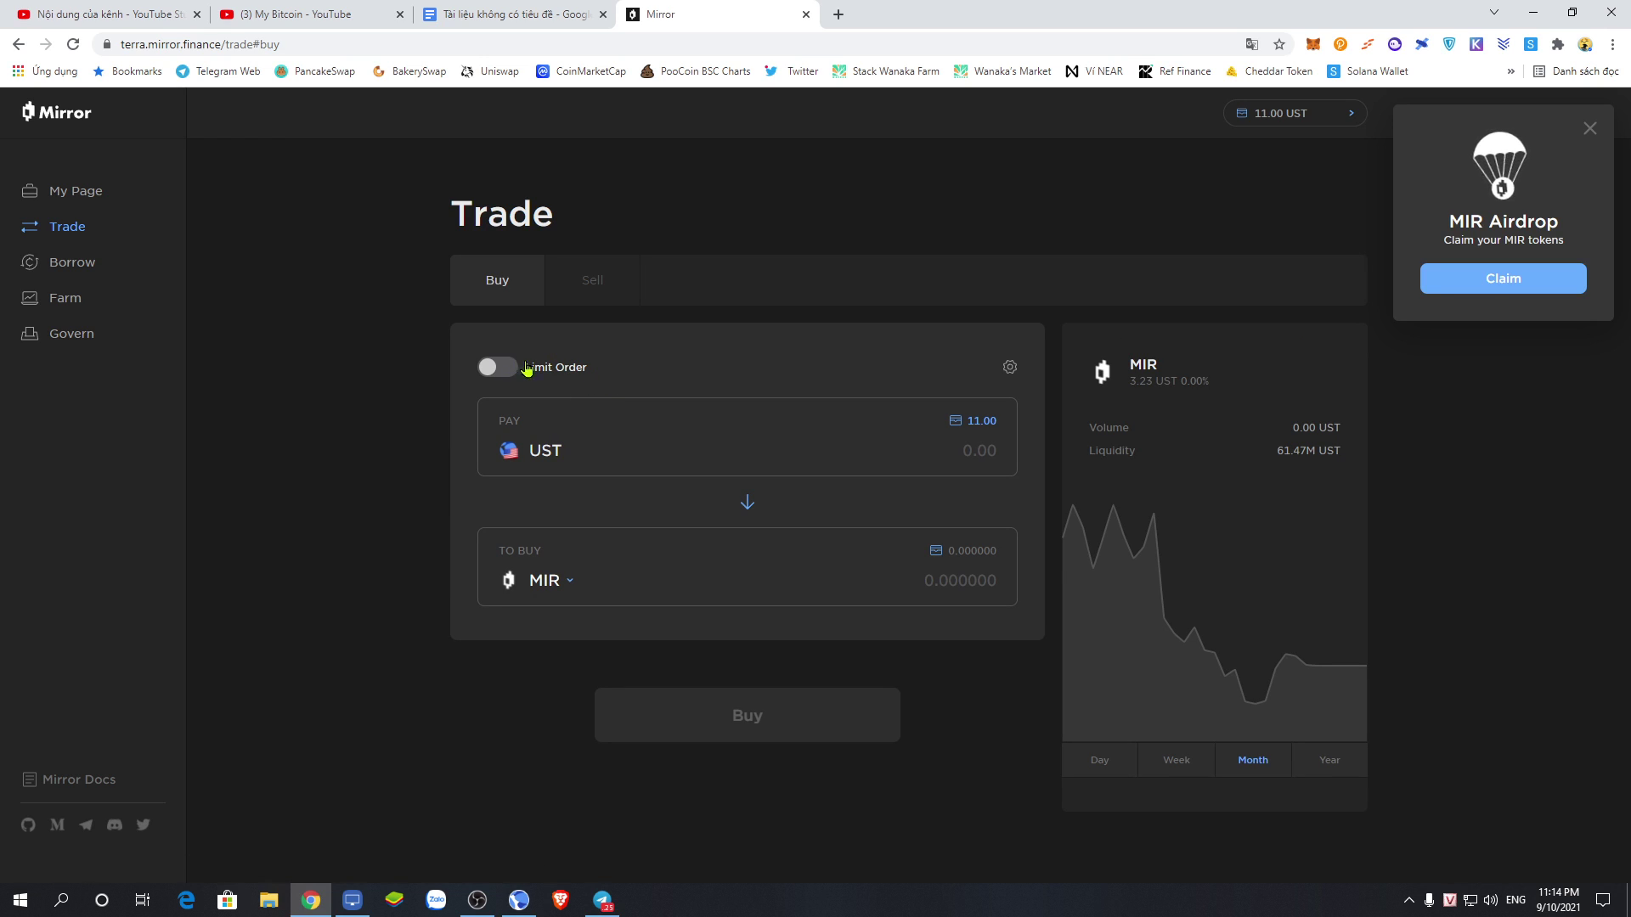
click(910, 580)
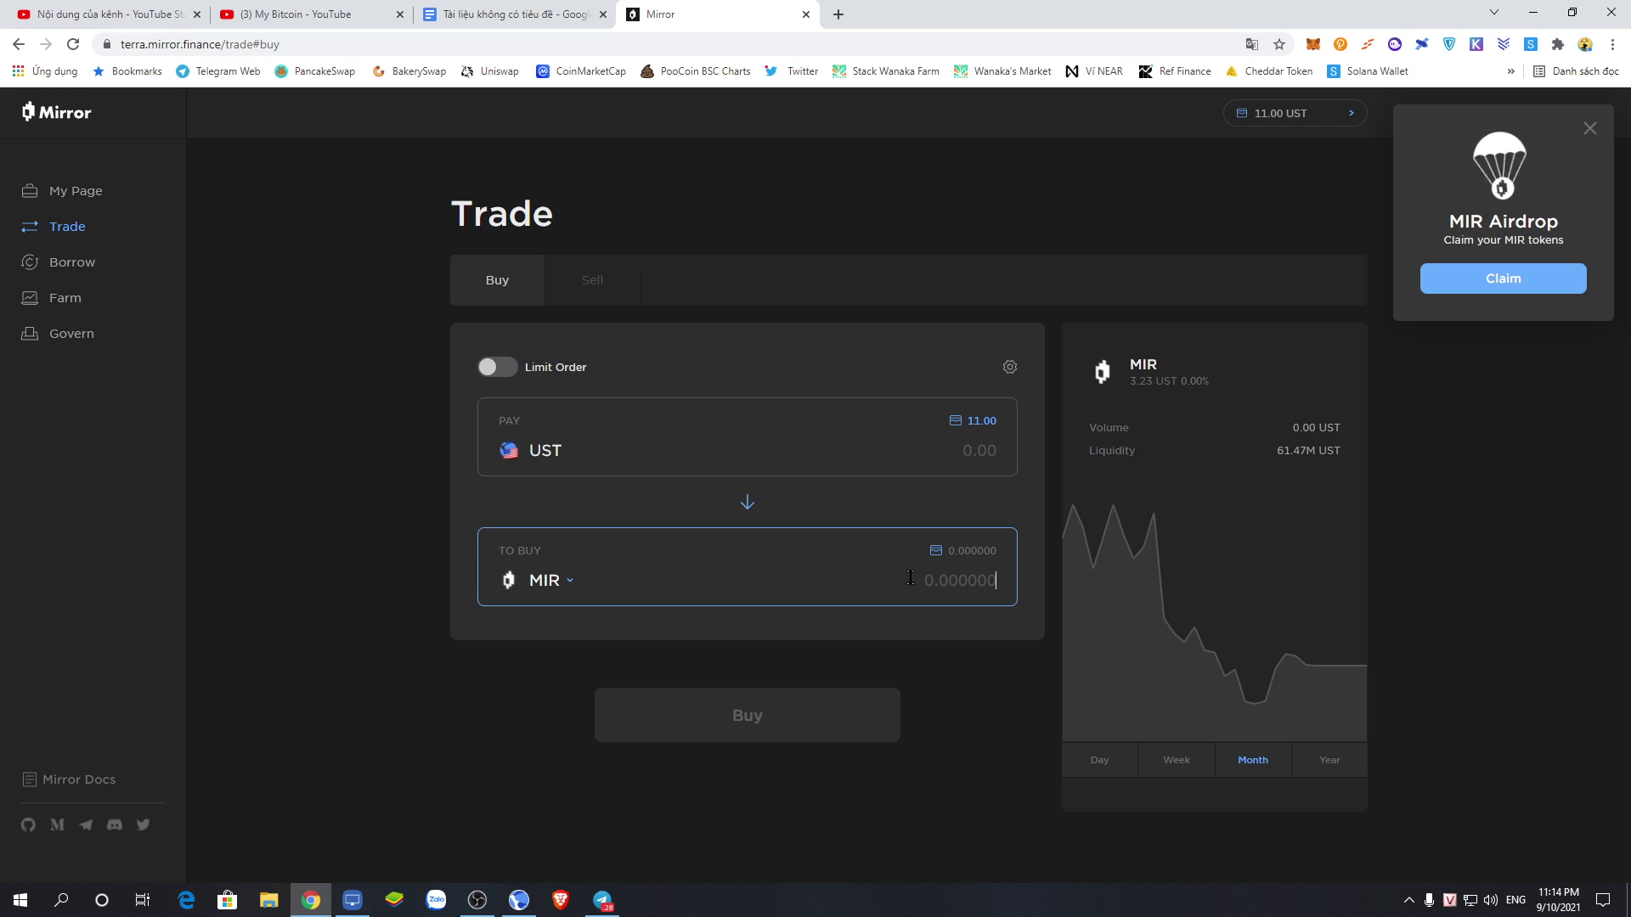
text(1)
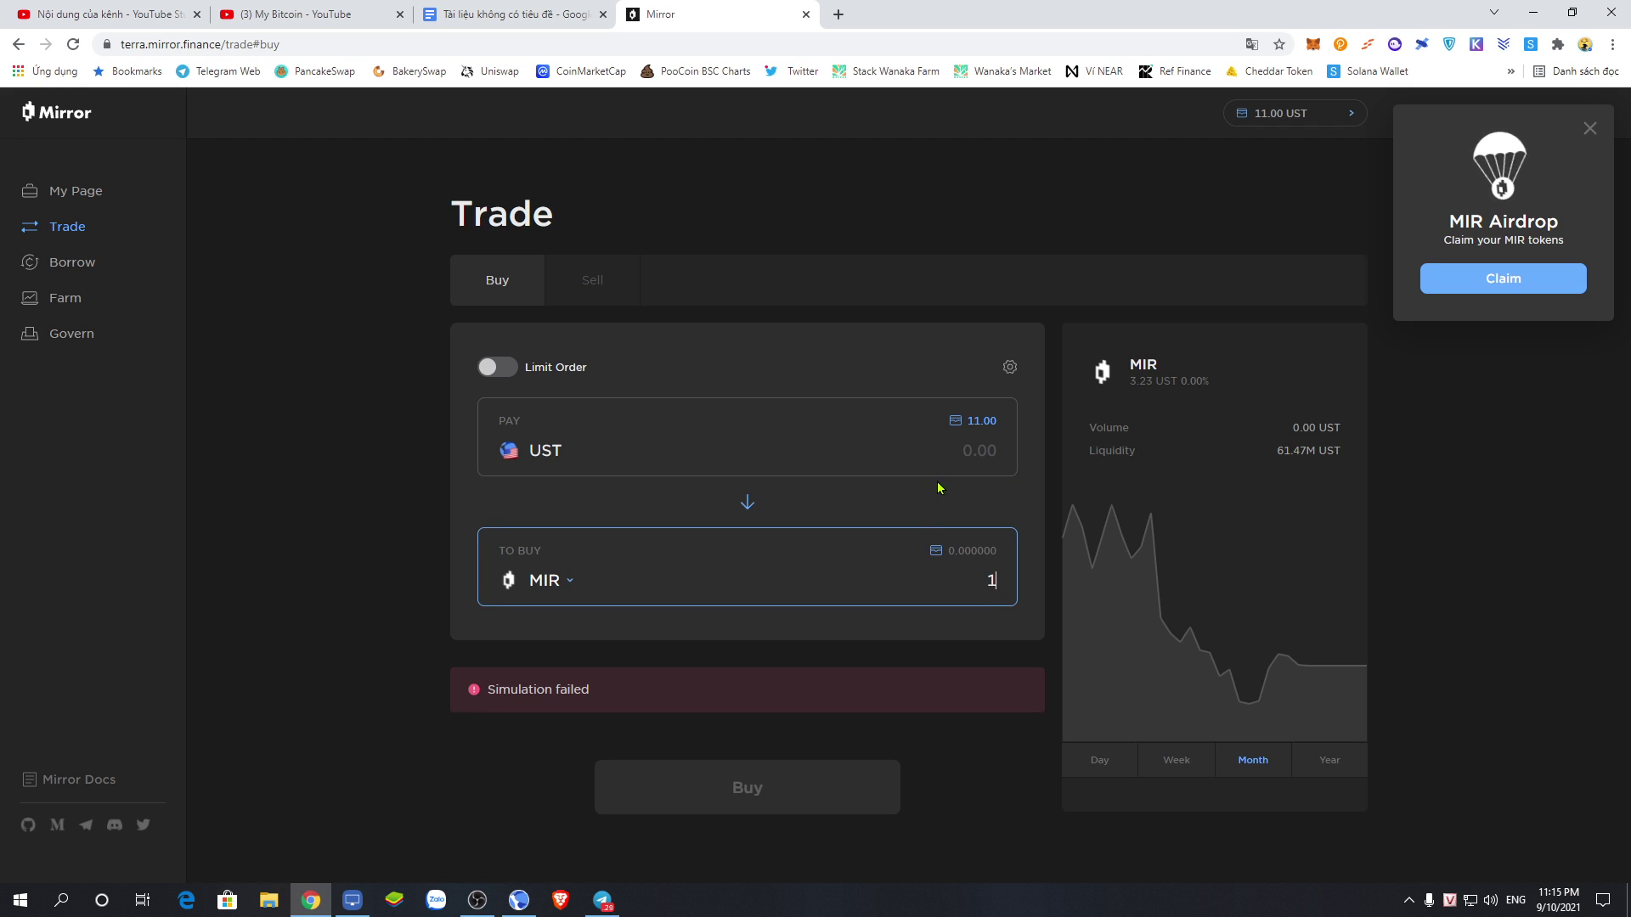
click(977, 450)
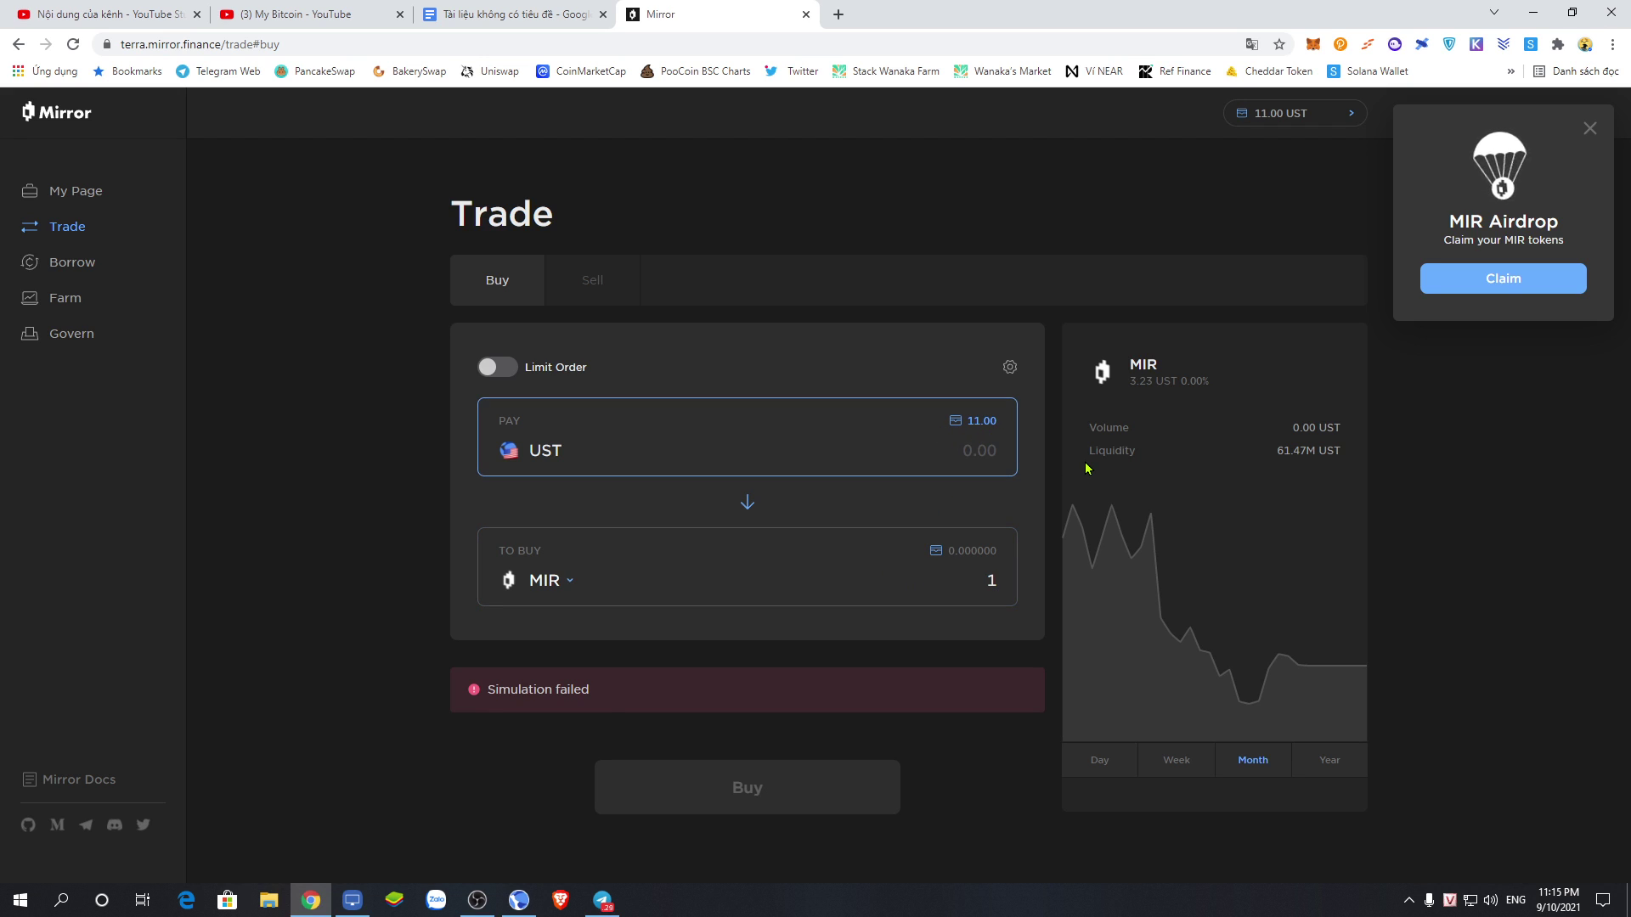
text(1)
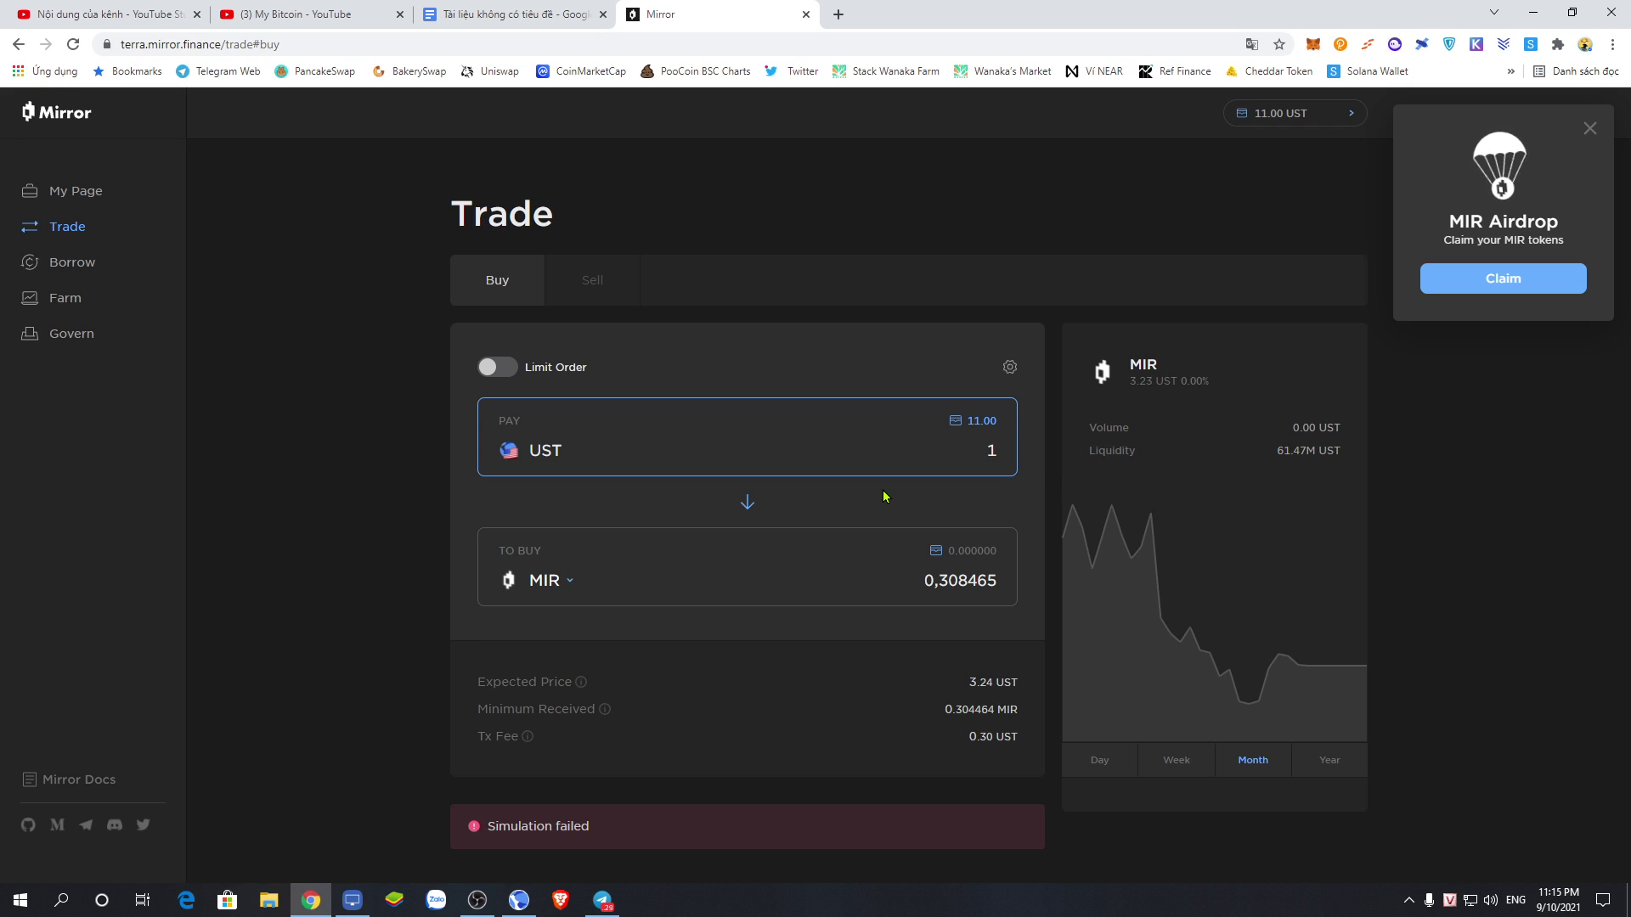
scroll(861, 547, down, 2)
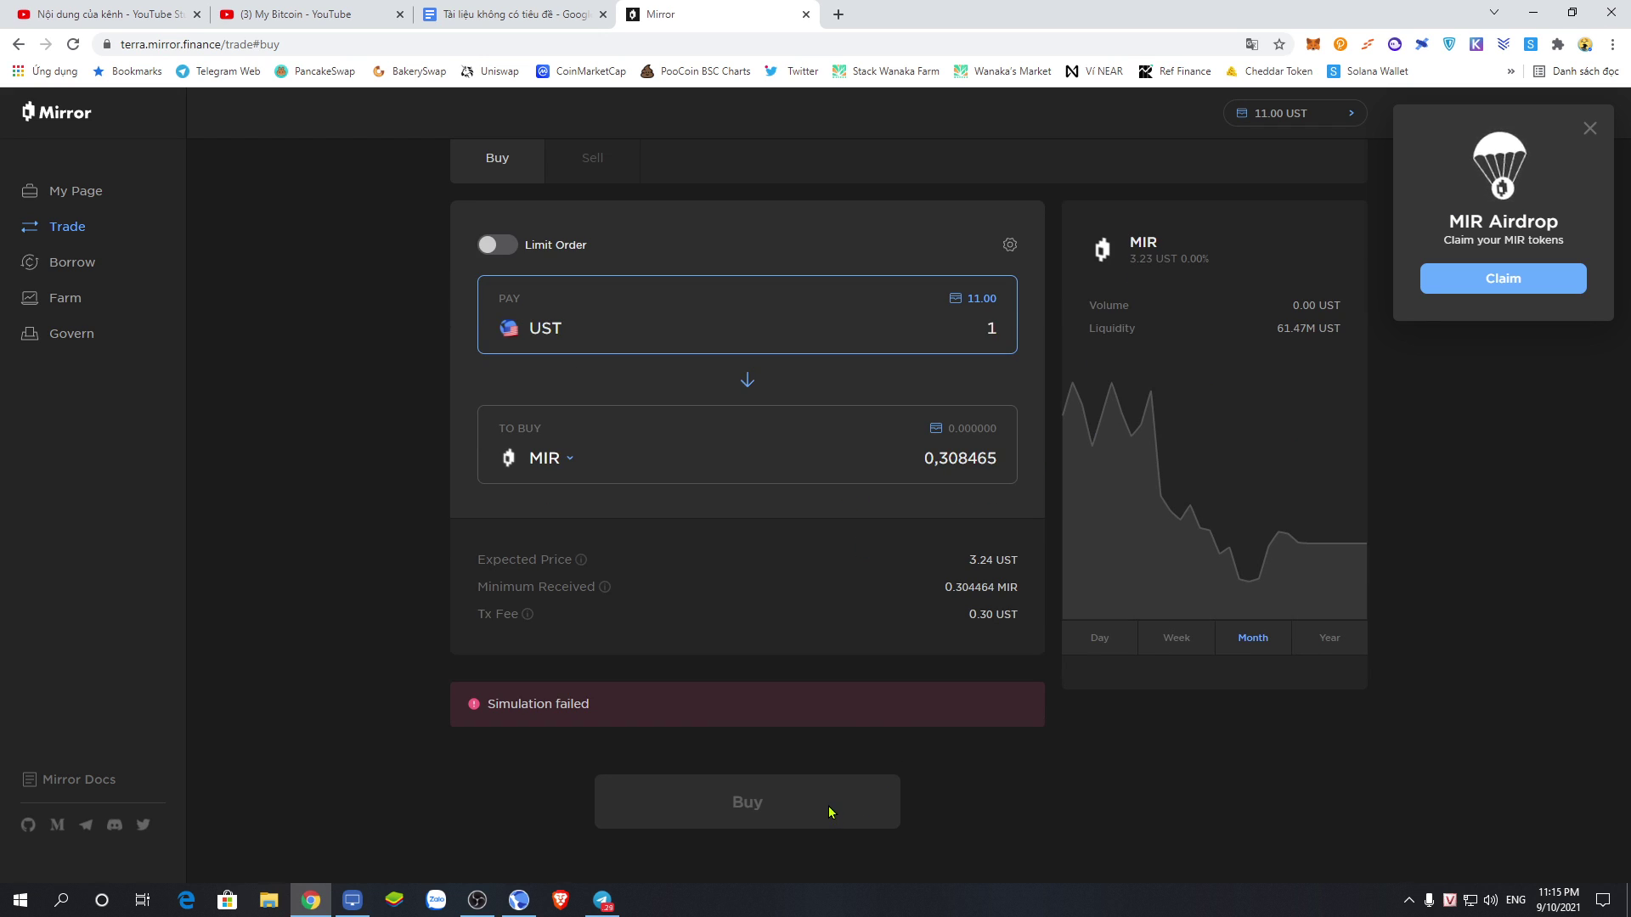
scroll(825, 592, up, 2)
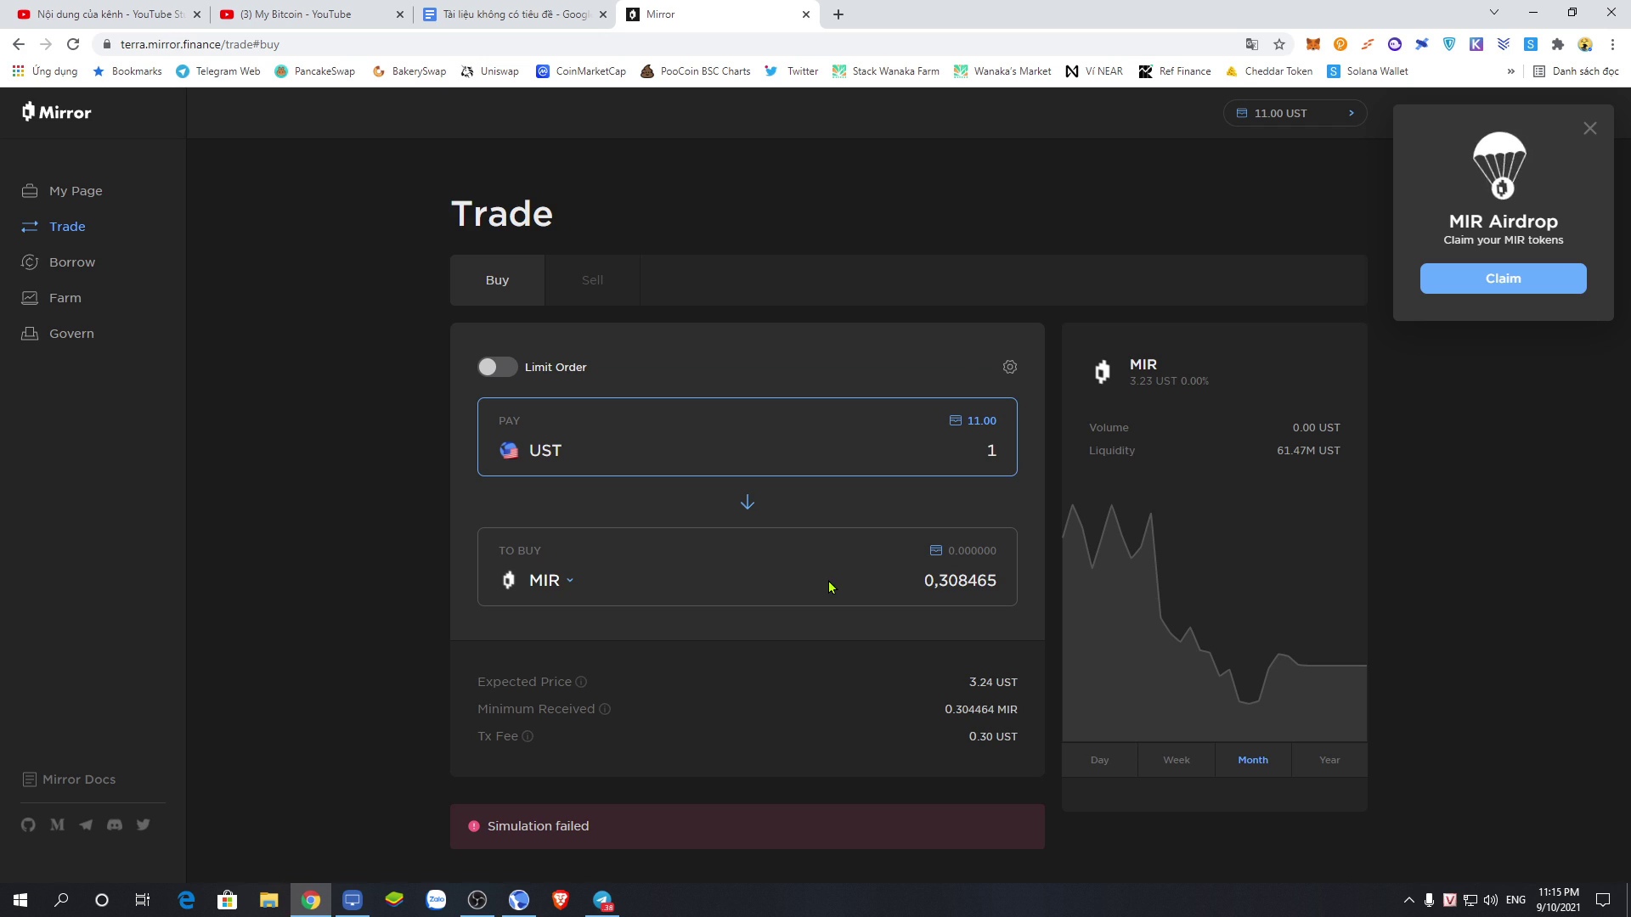
- Show the MIR price chart by week and check the Limit Order option and wallet details, leaving Limit Order off
click(1177, 758)
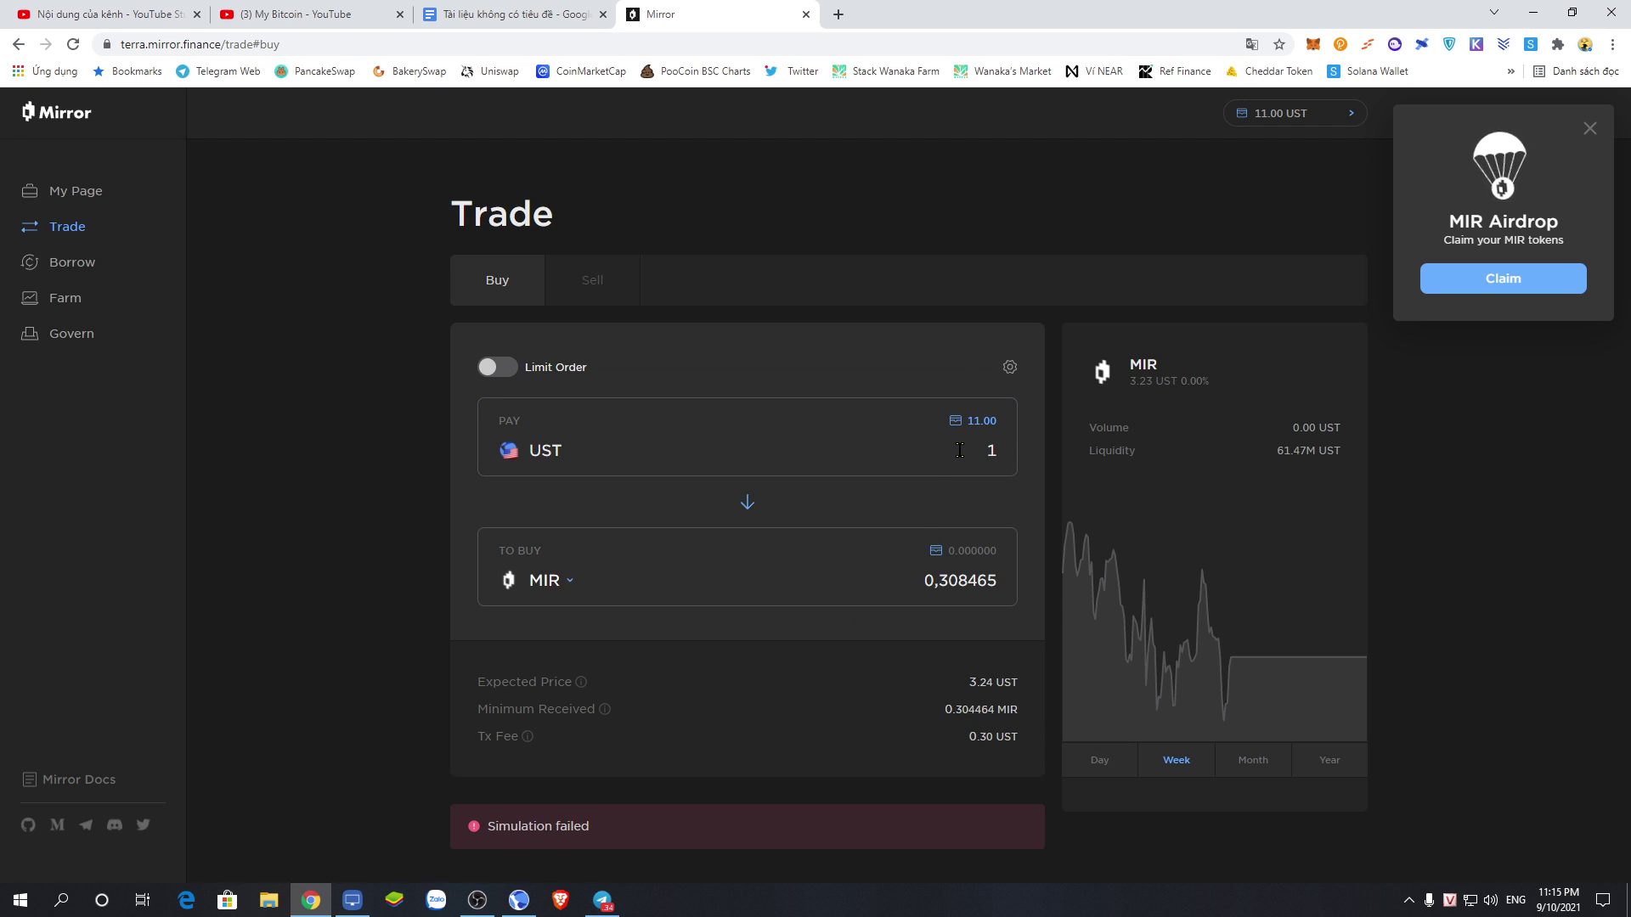
click(496, 368)
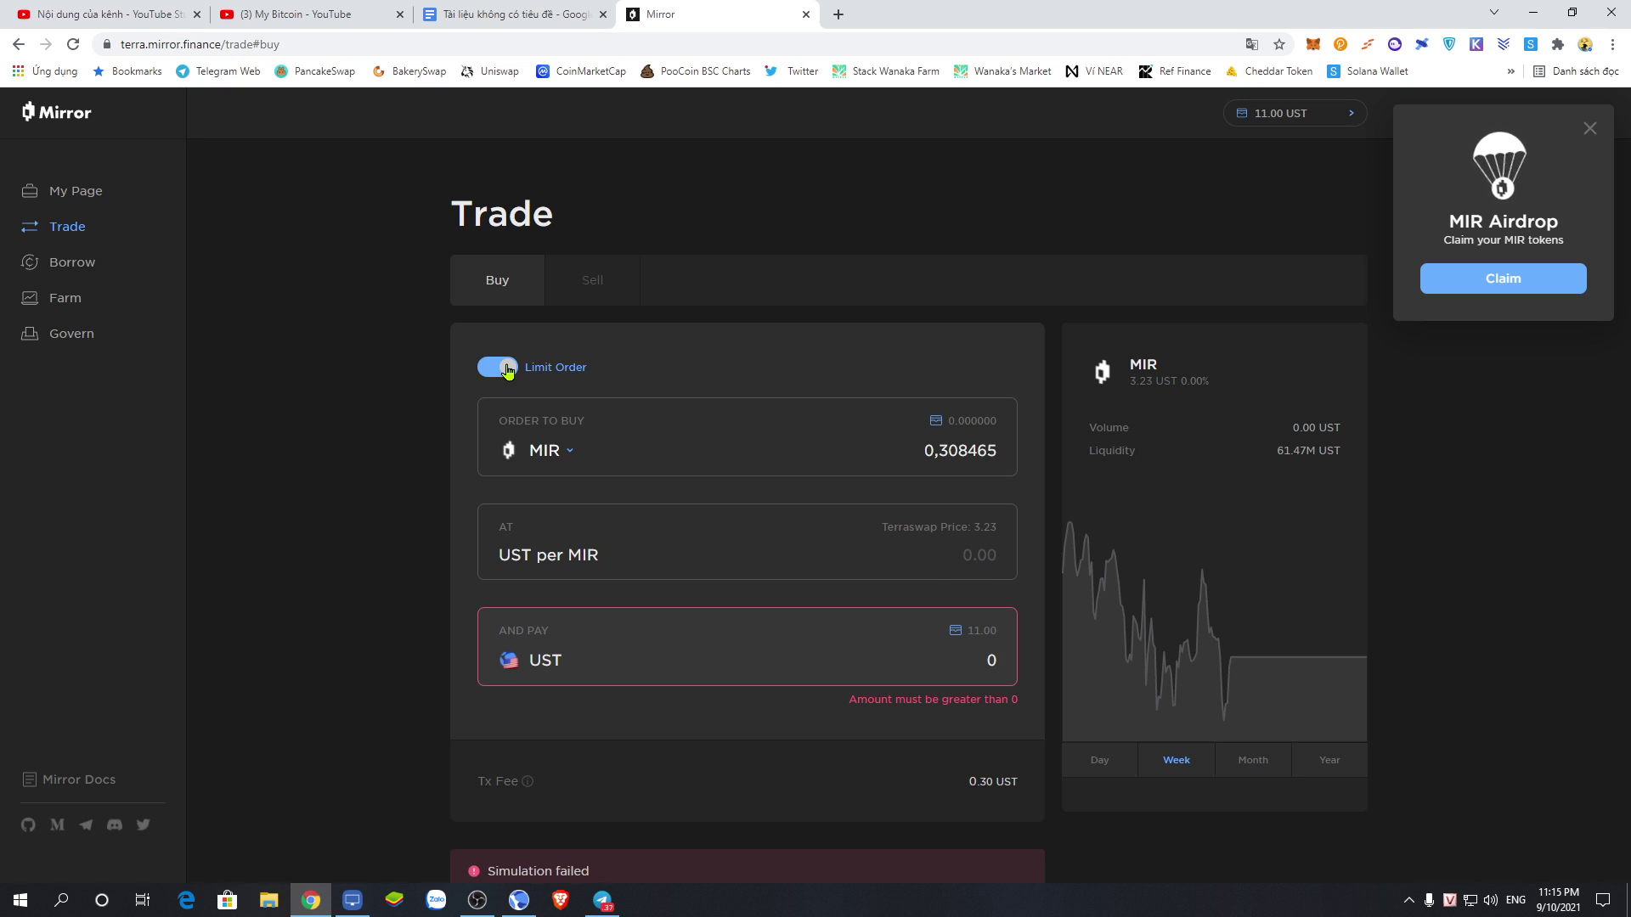
click(507, 370)
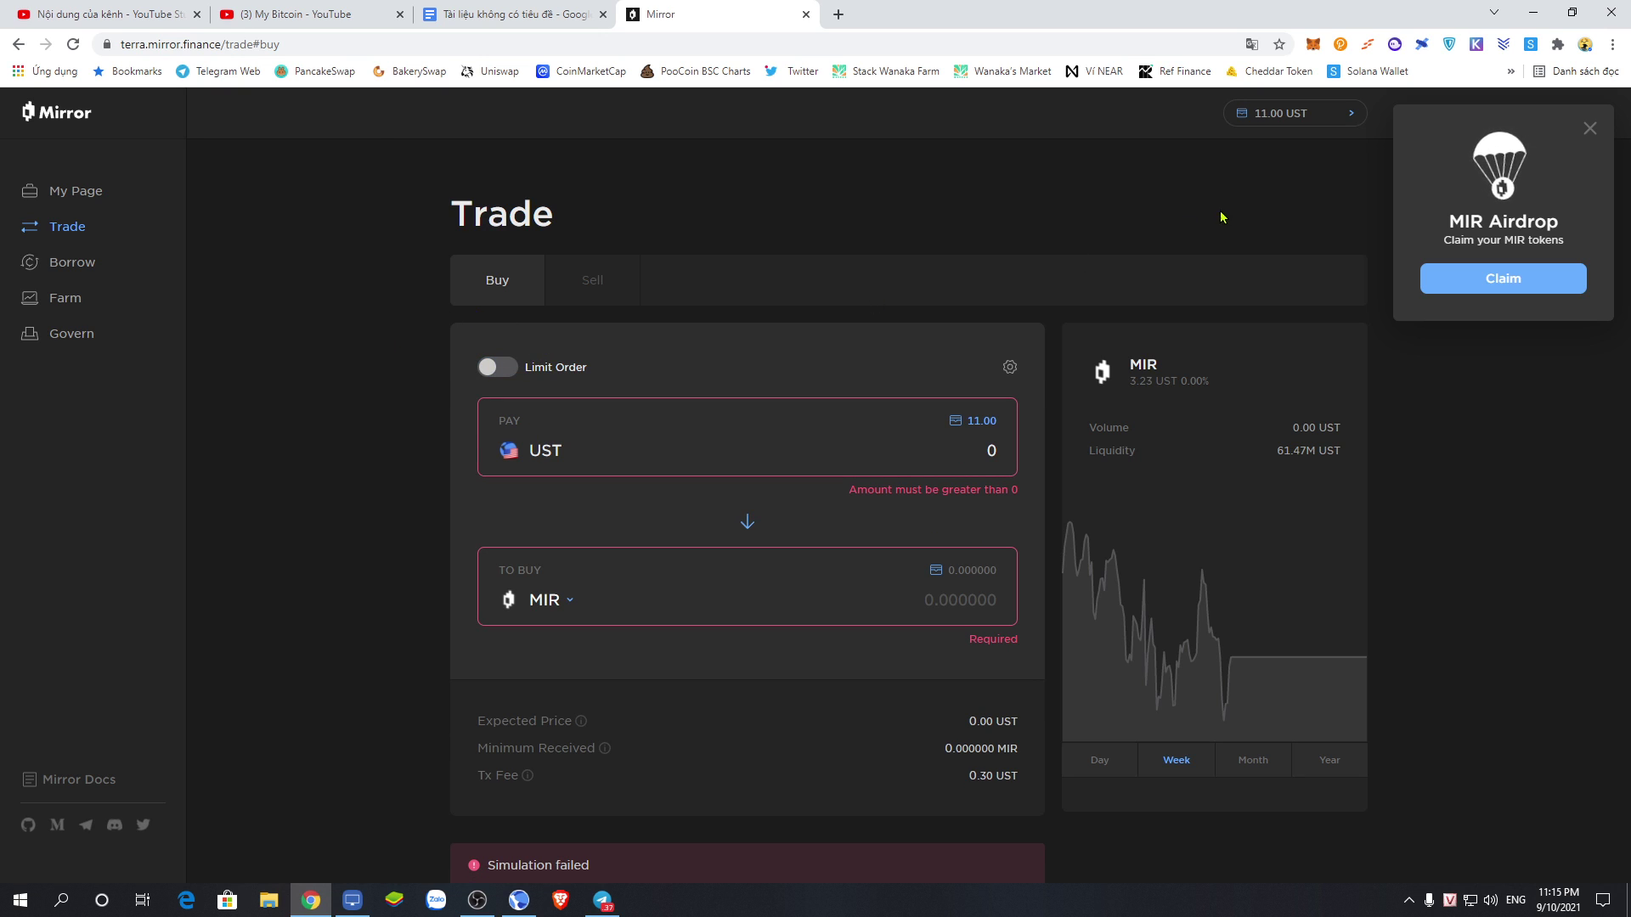
click(1314, 118)
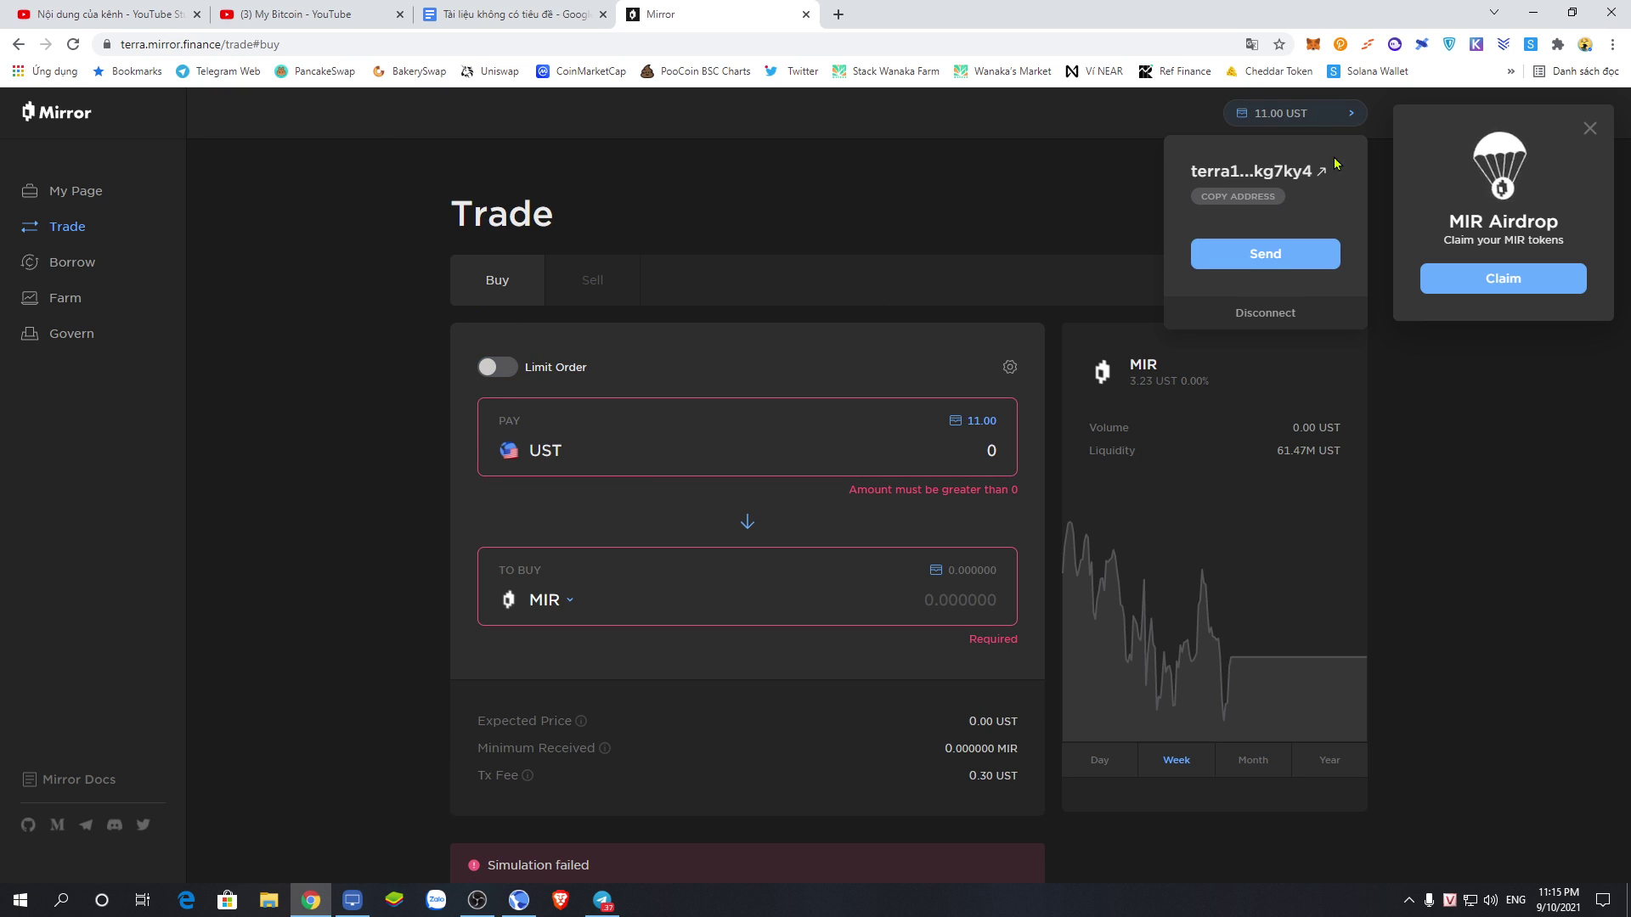
click(1018, 187)
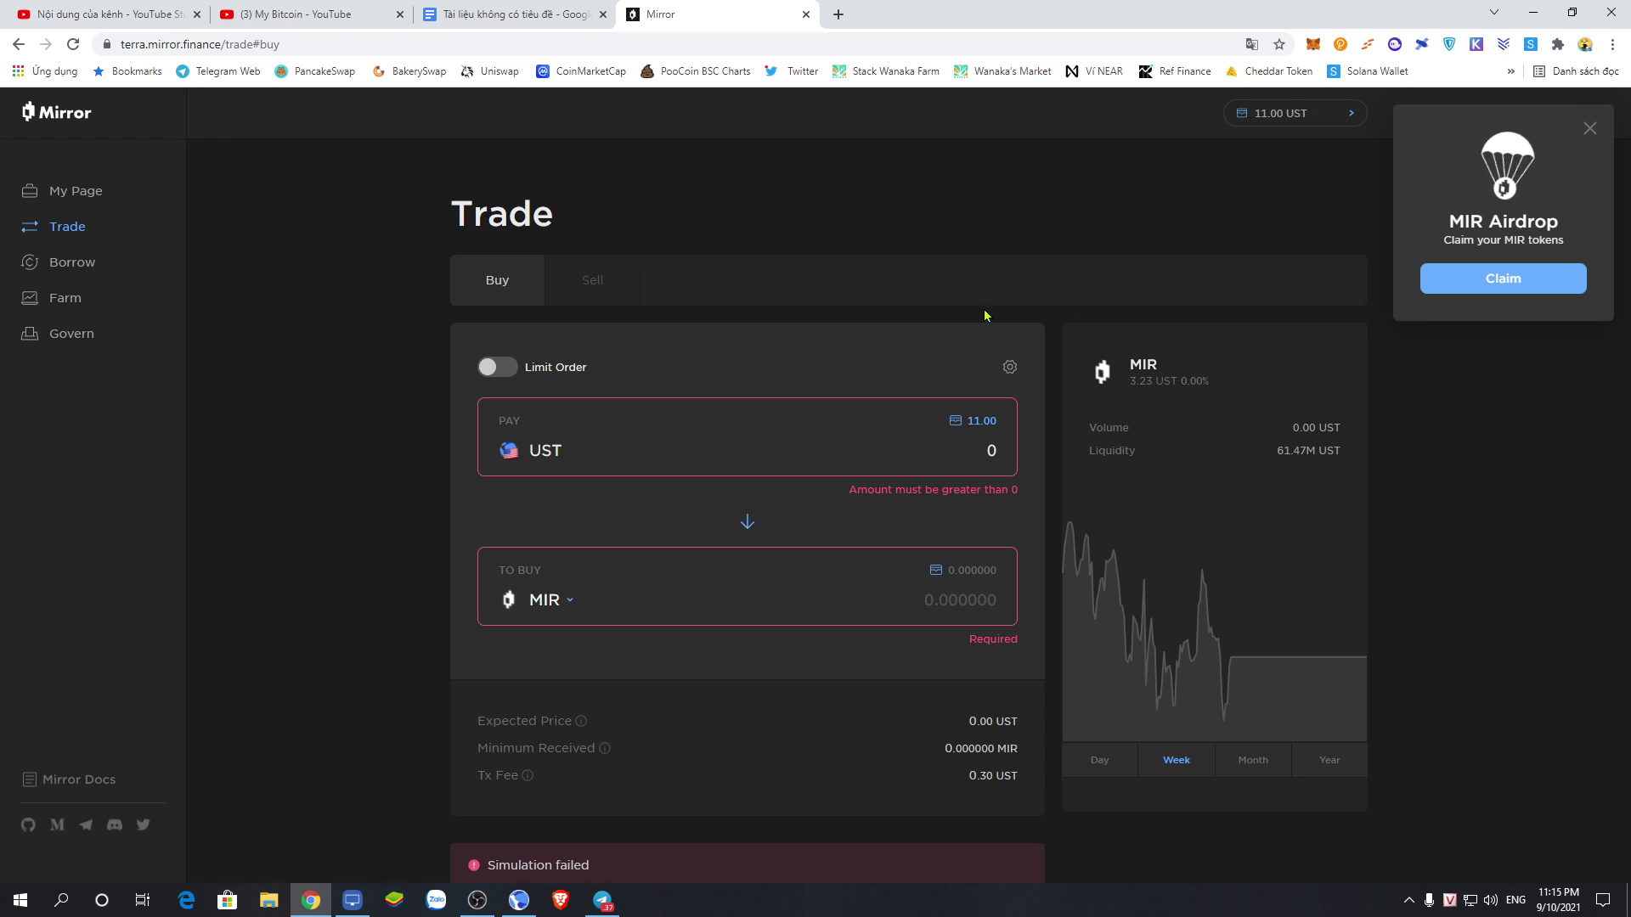
- Try to set up the MIR purchase with the maximum spendable balance, 9.66 UST
click(982, 422)
scroll(914, 618, down, 2)
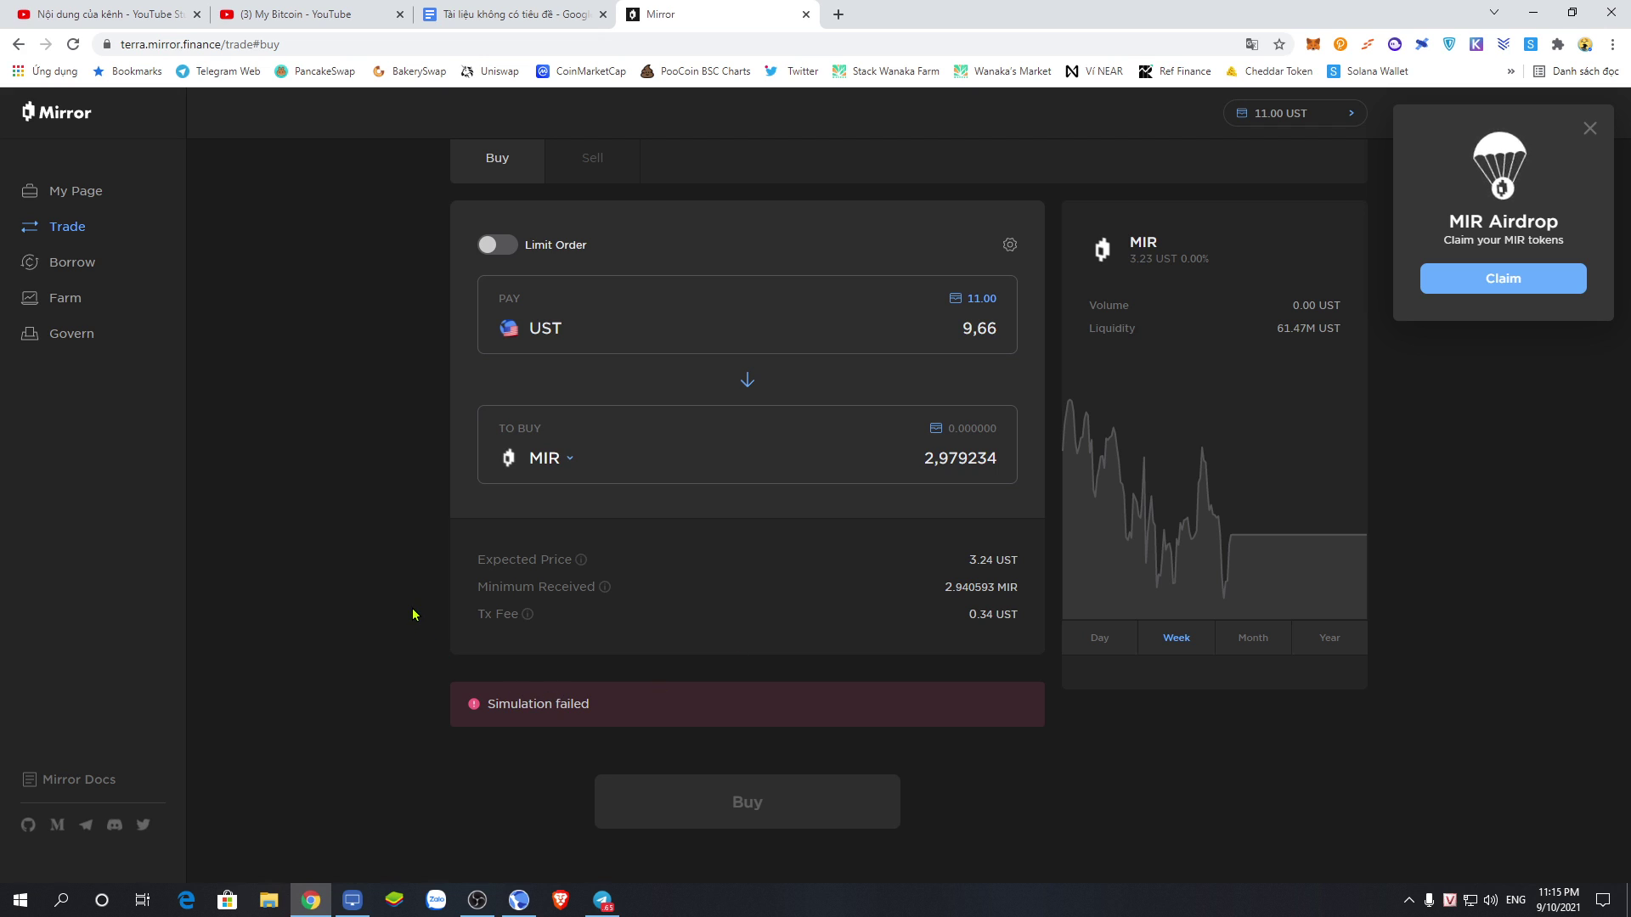
scroll(414, 615, up, 2)
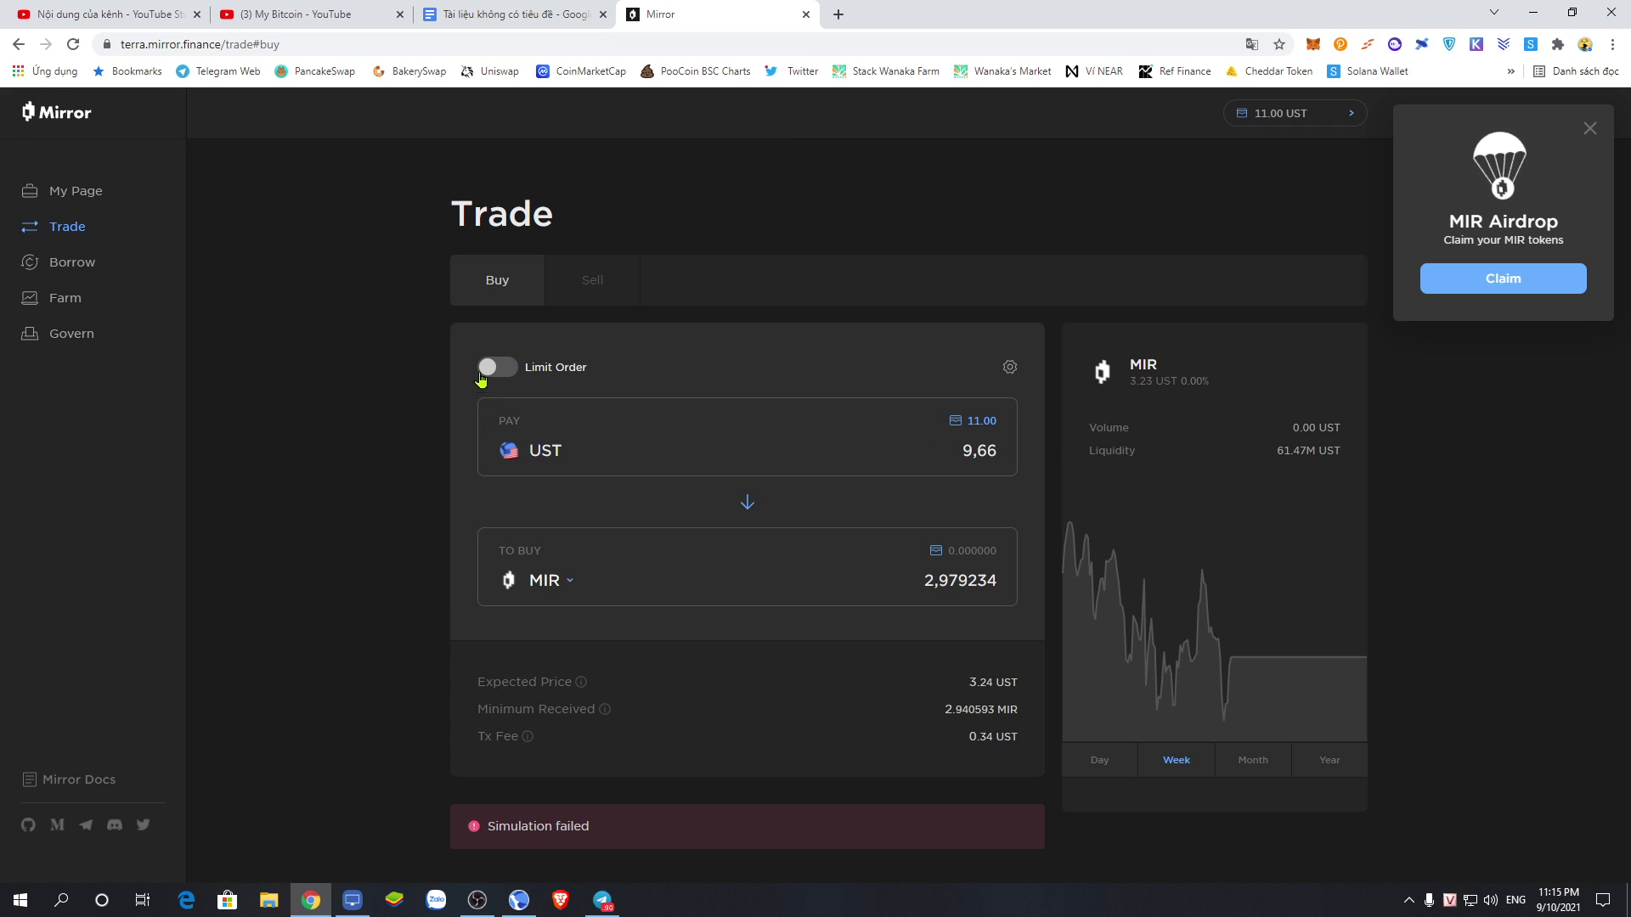
- Check the account holdings on My Page and the available MIR in the governance stake form
click(73, 196)
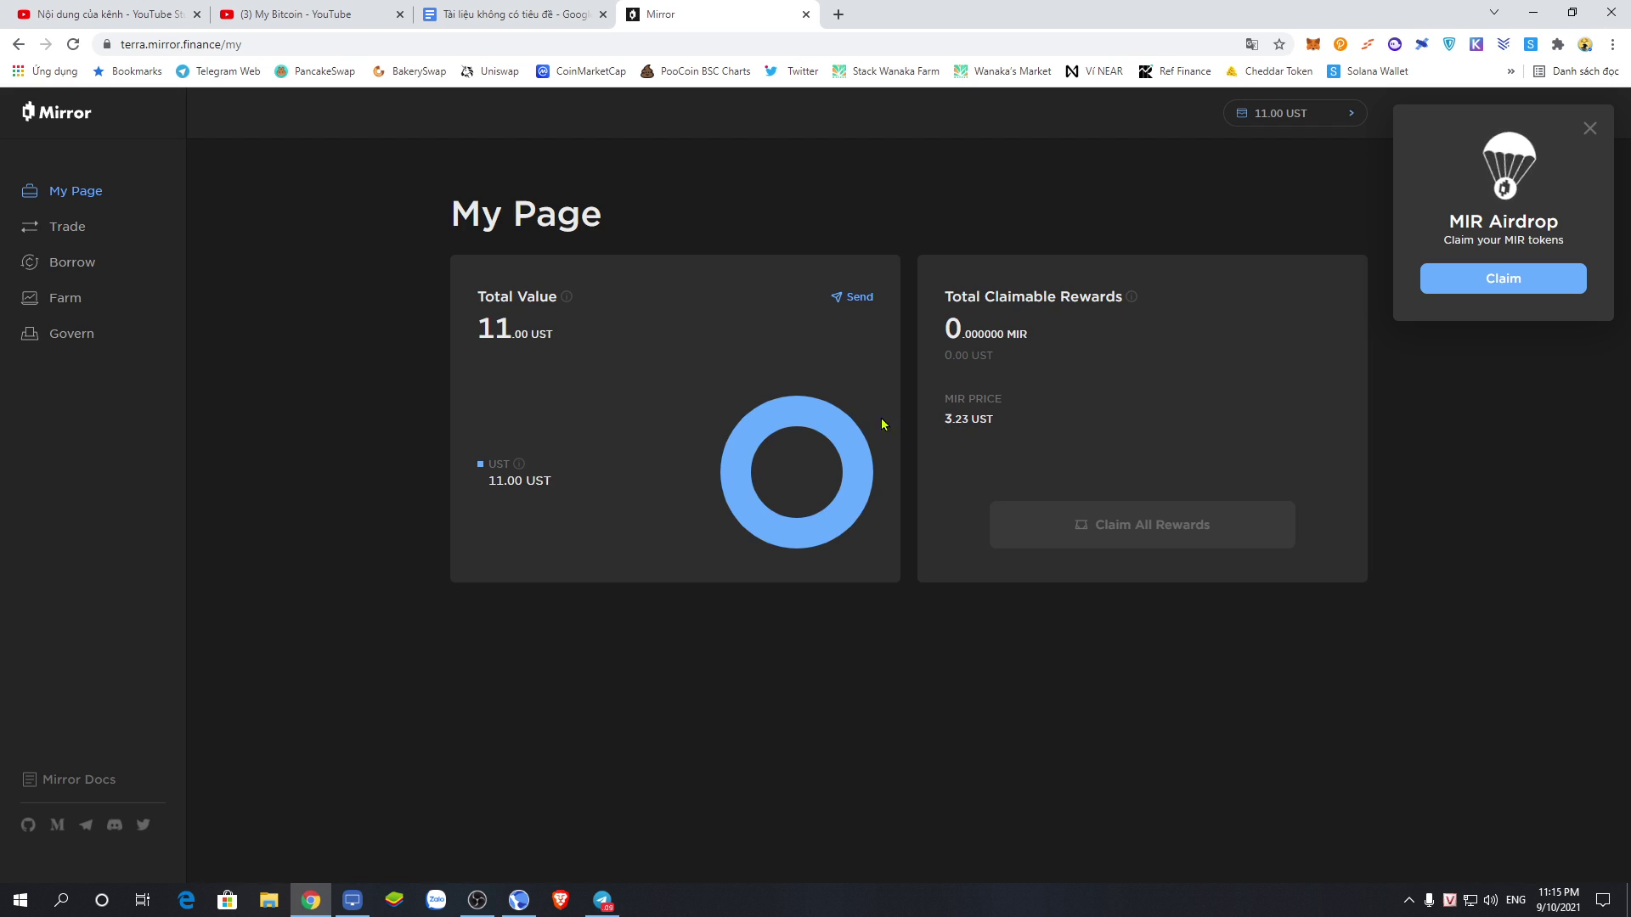
click(78, 332)
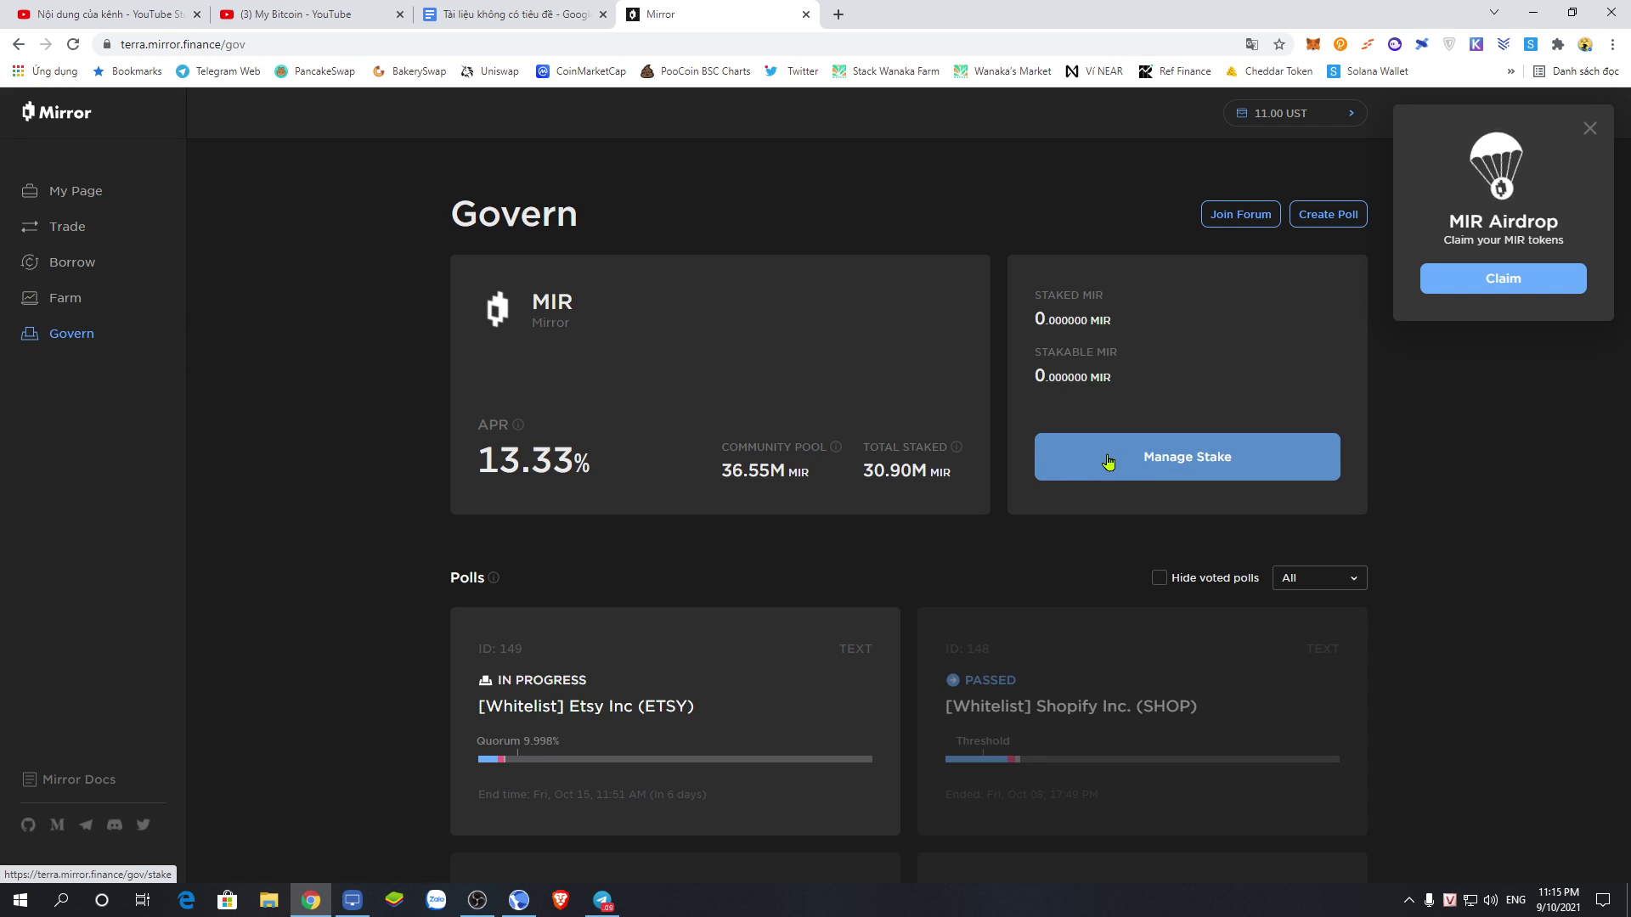
scroll(1108, 461, down, 4)
scroll(1105, 459, up, 4)
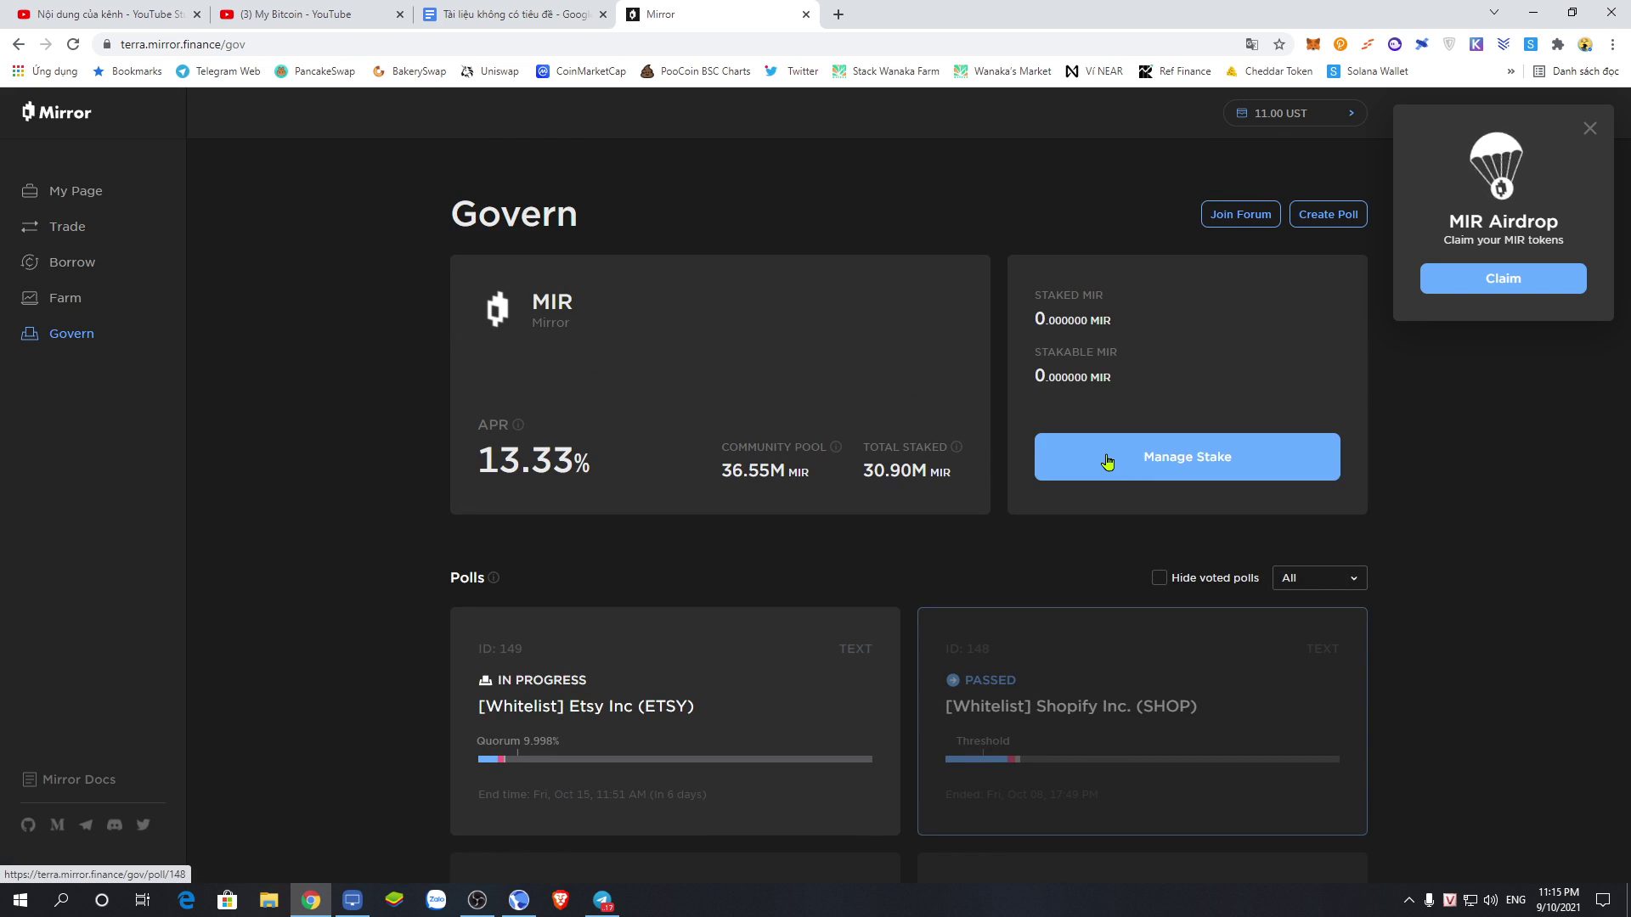
click(1113, 459)
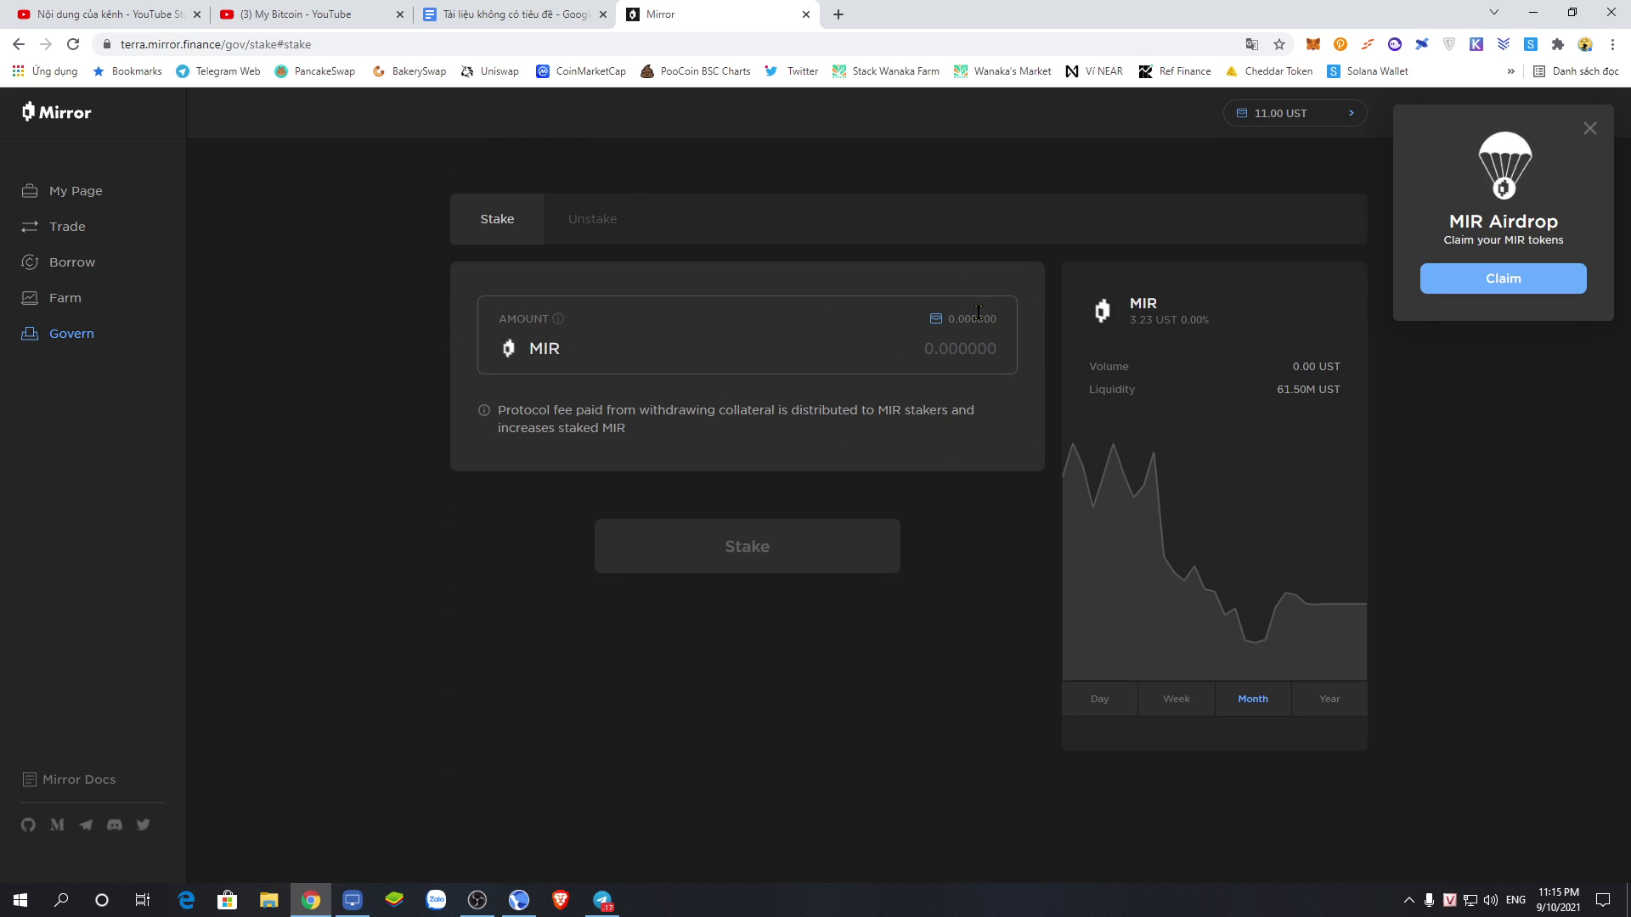
- Search the Trade asset list for "mir" and clear the search
click(83, 226)
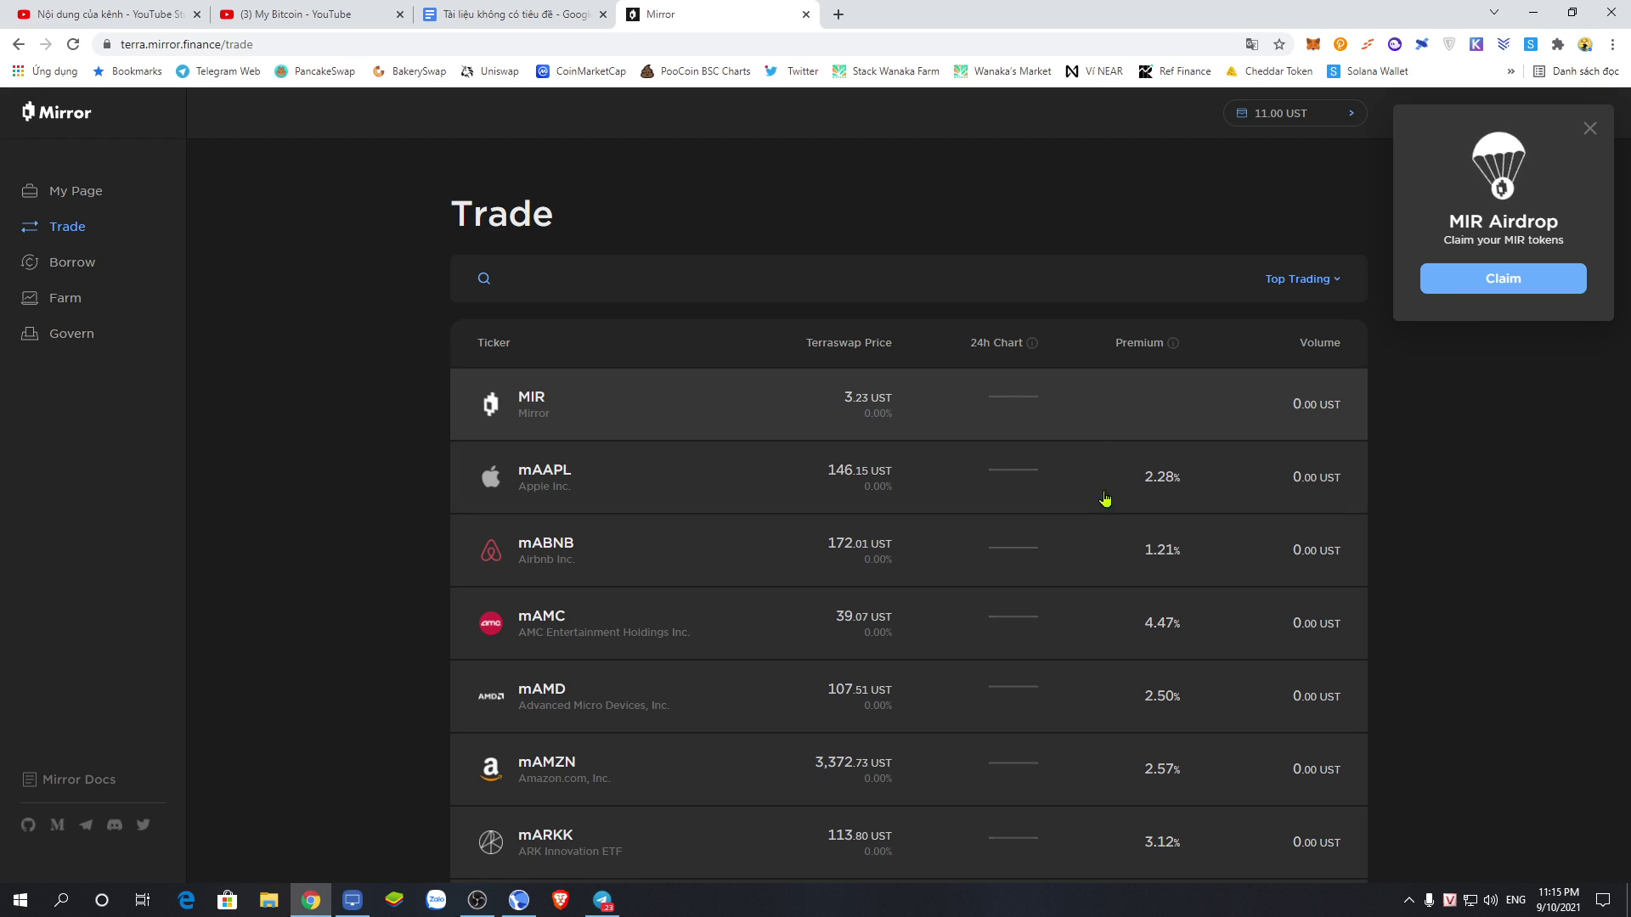
scroll(1091, 497, down, 2)
scroll(1078, 510, down, 1)
scroll(1078, 509, up, 3)
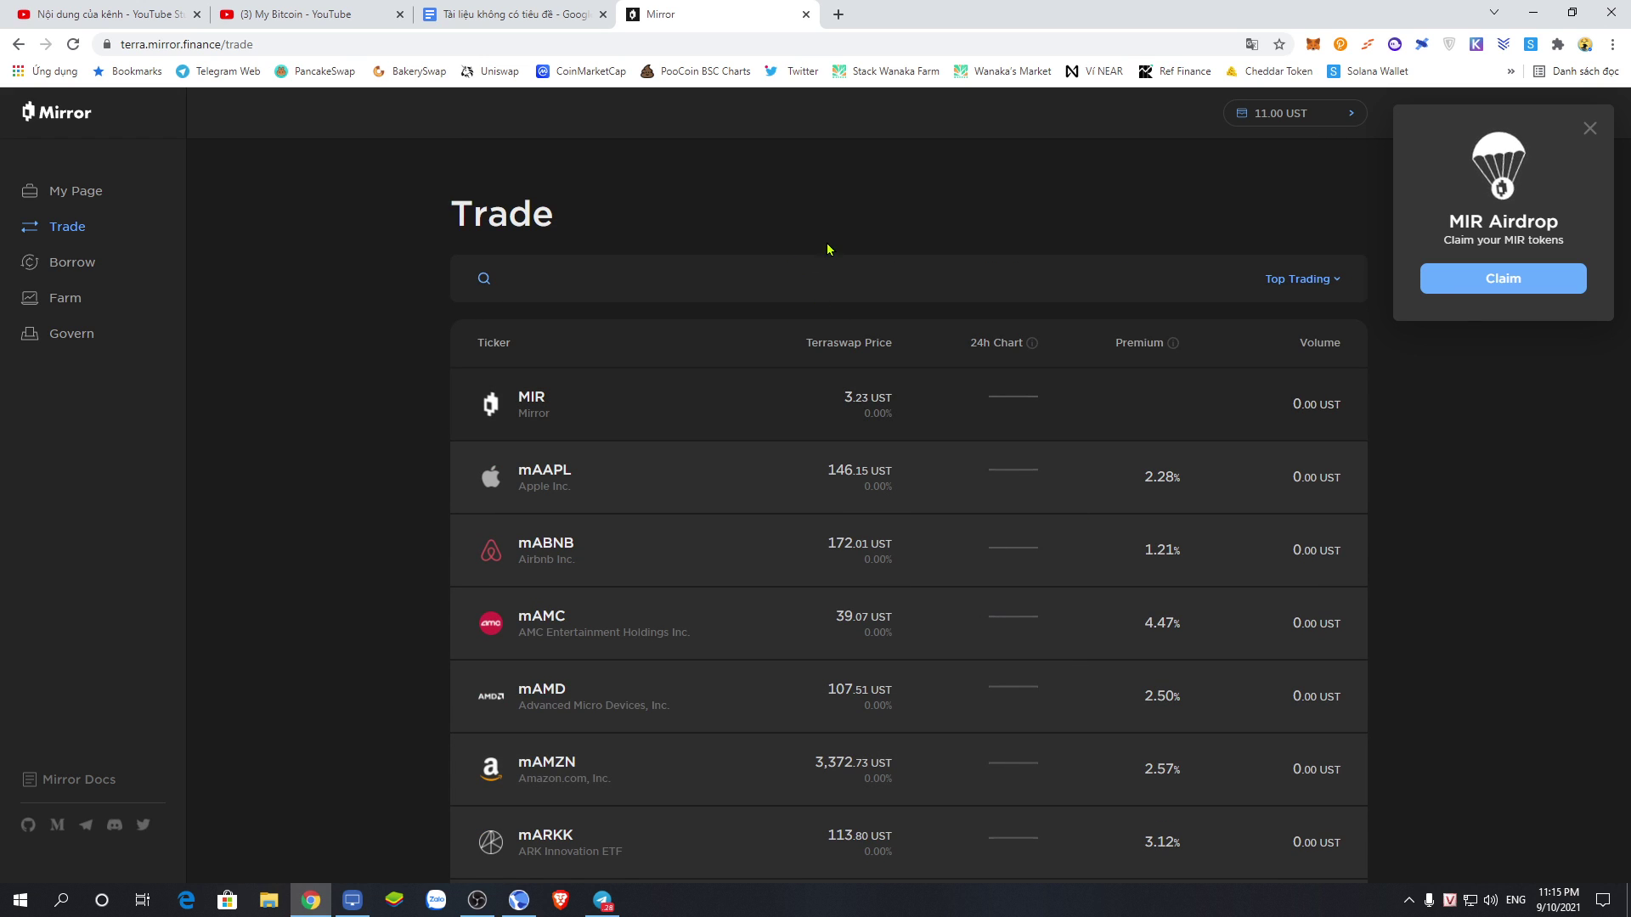
click(844, 274)
text(mi)
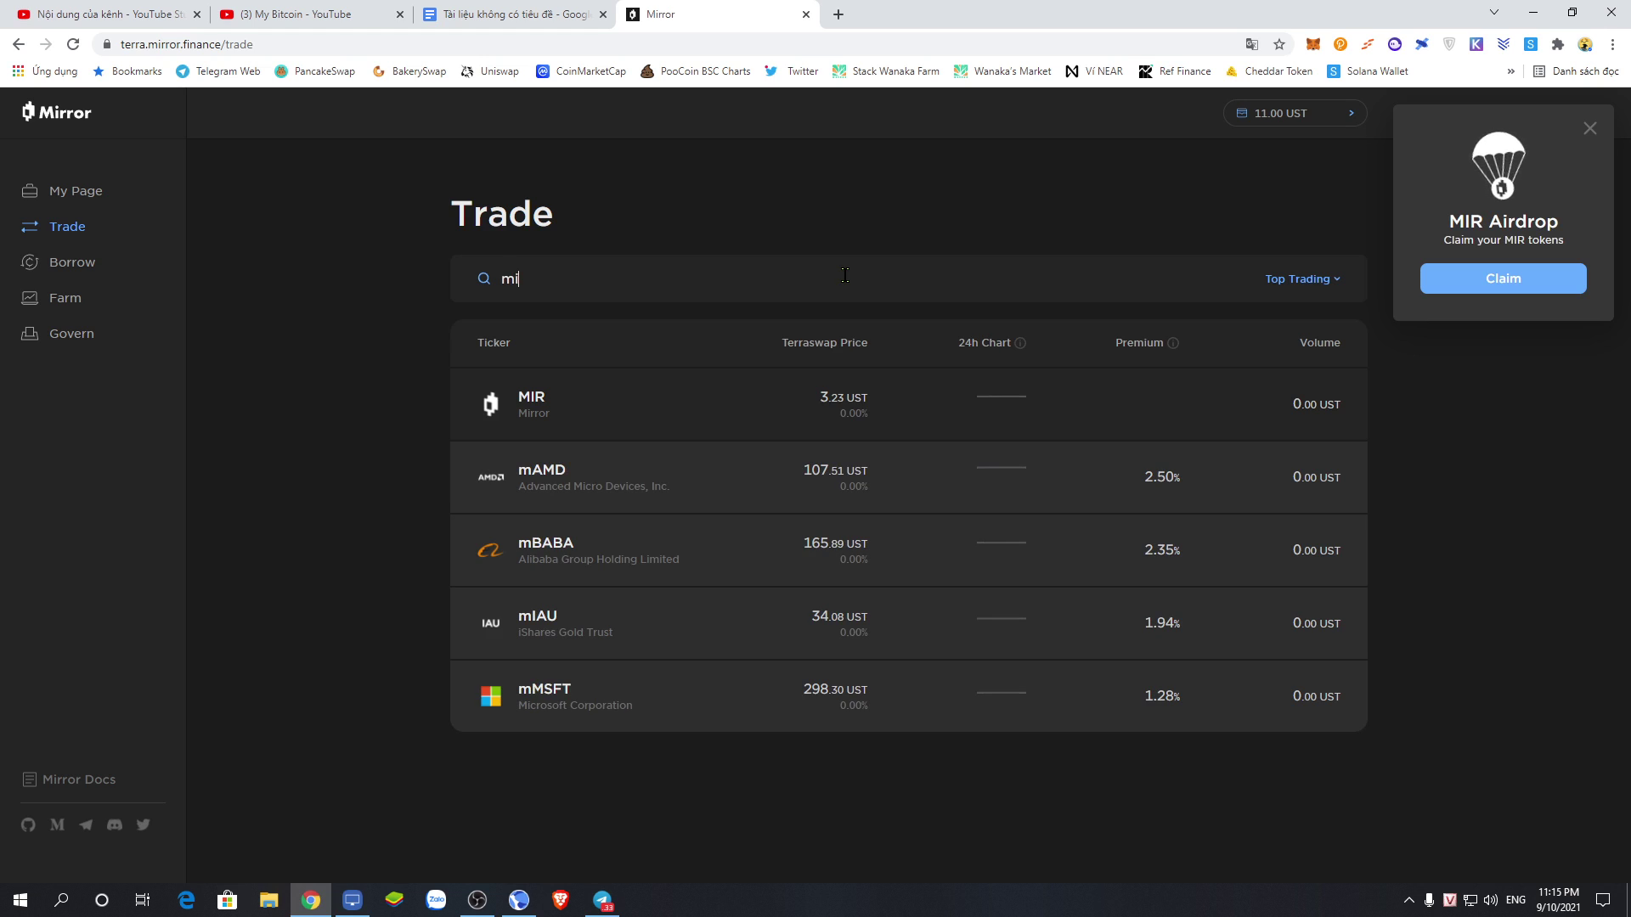
text(r)
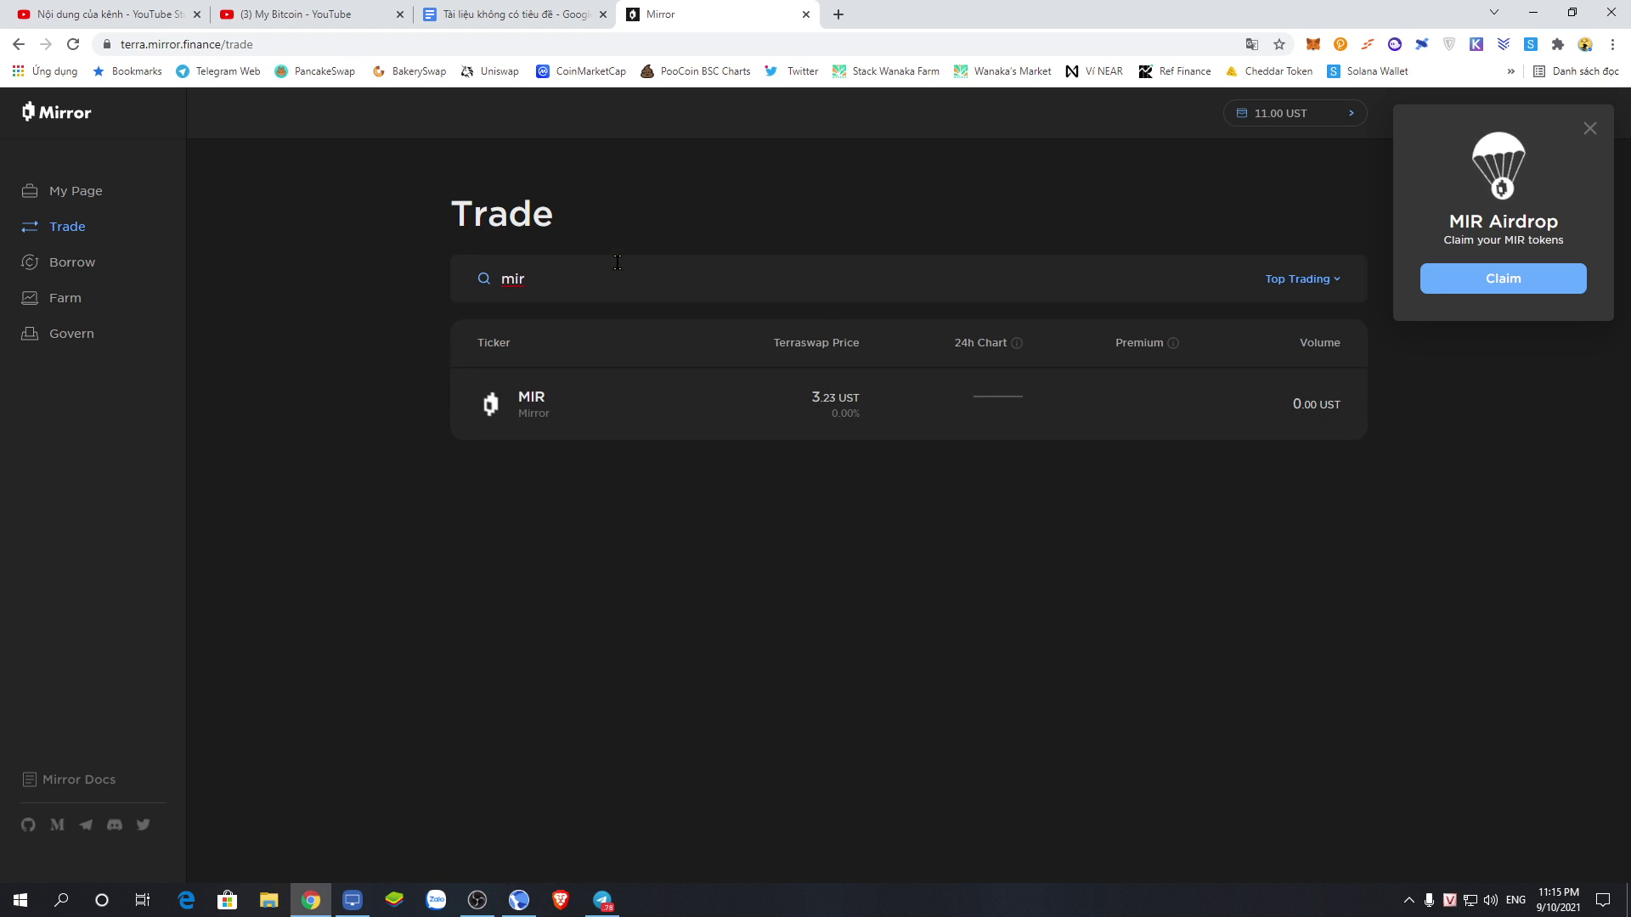
key(BackSpace)
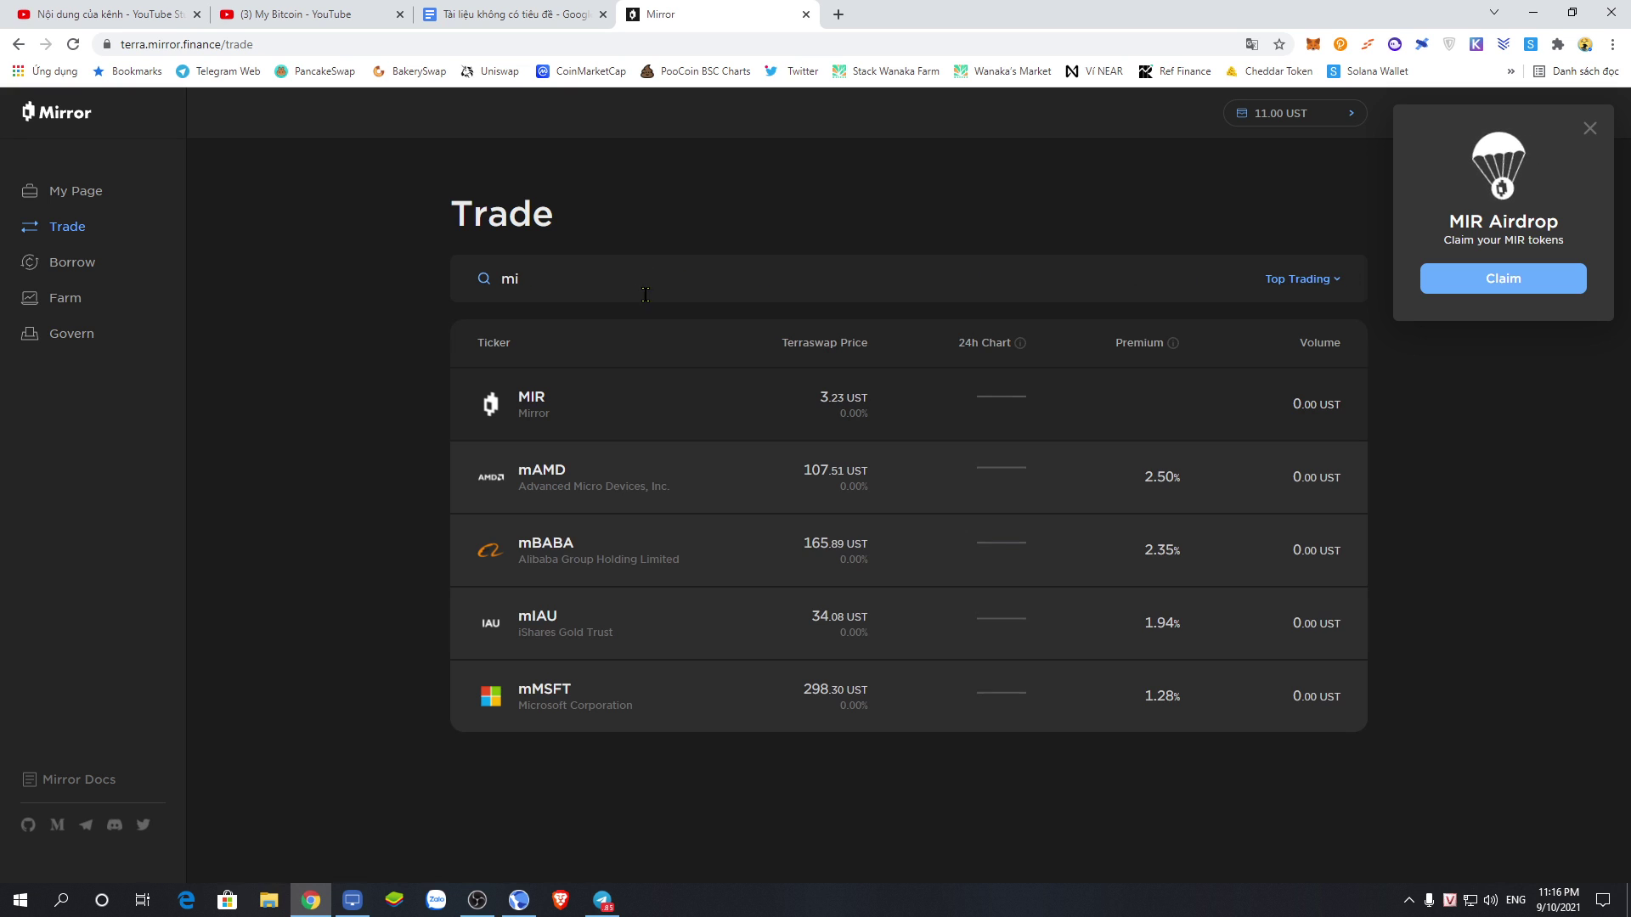
key(BackSpace)
key(BackSpace)
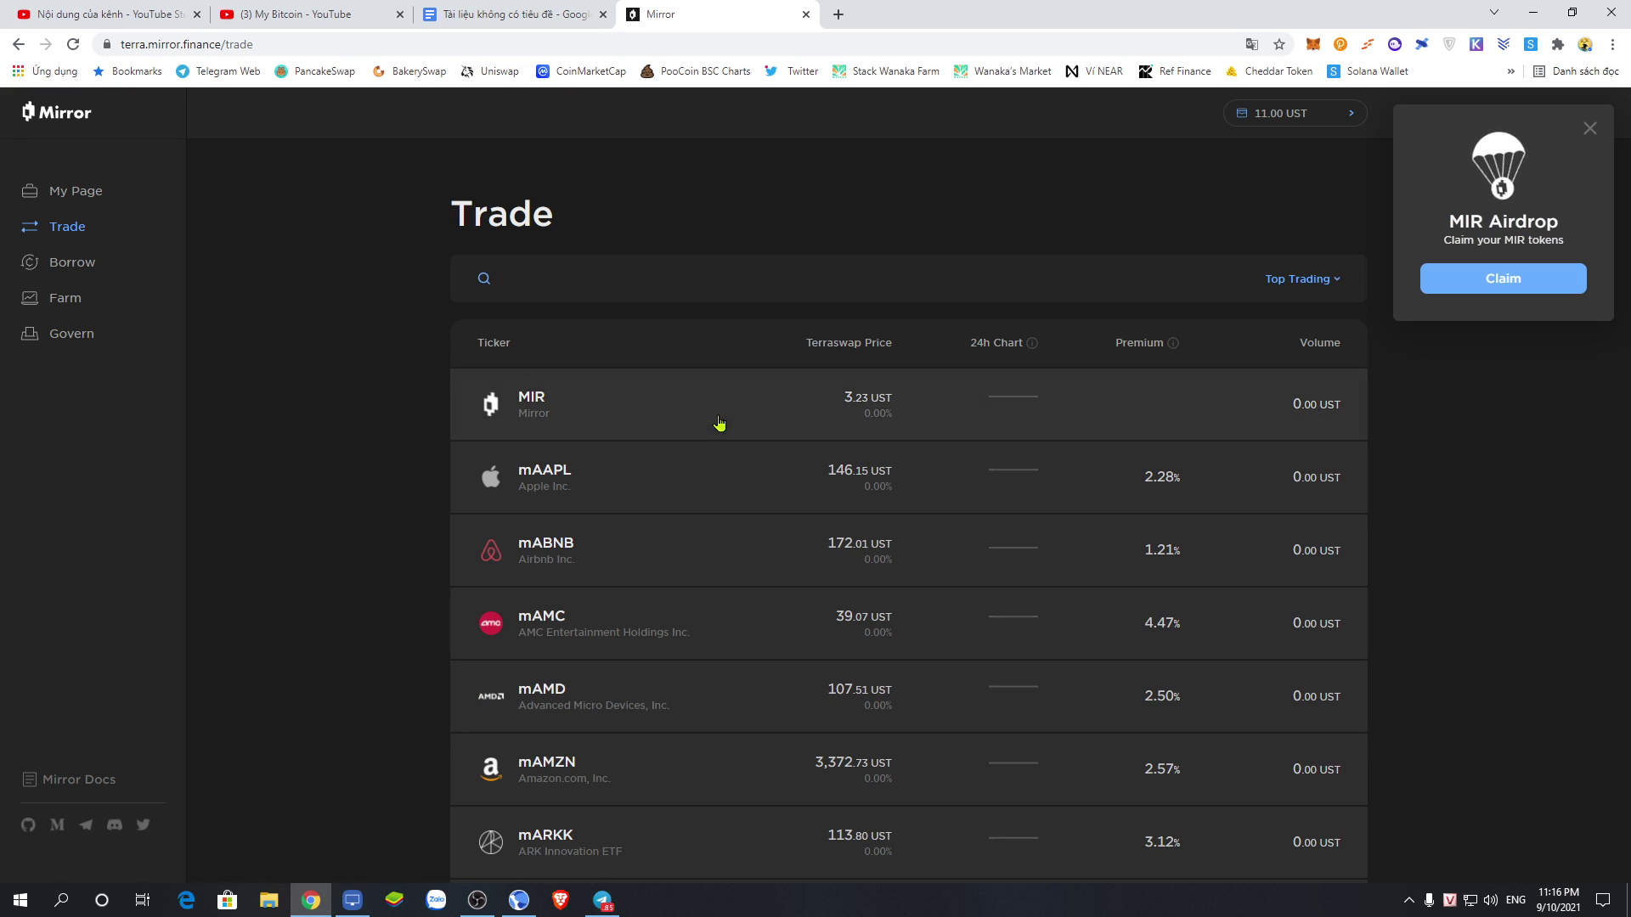
- Look through the full list of tradable assets on the Trade page and return to MIR
scroll(721, 425, down, 11)
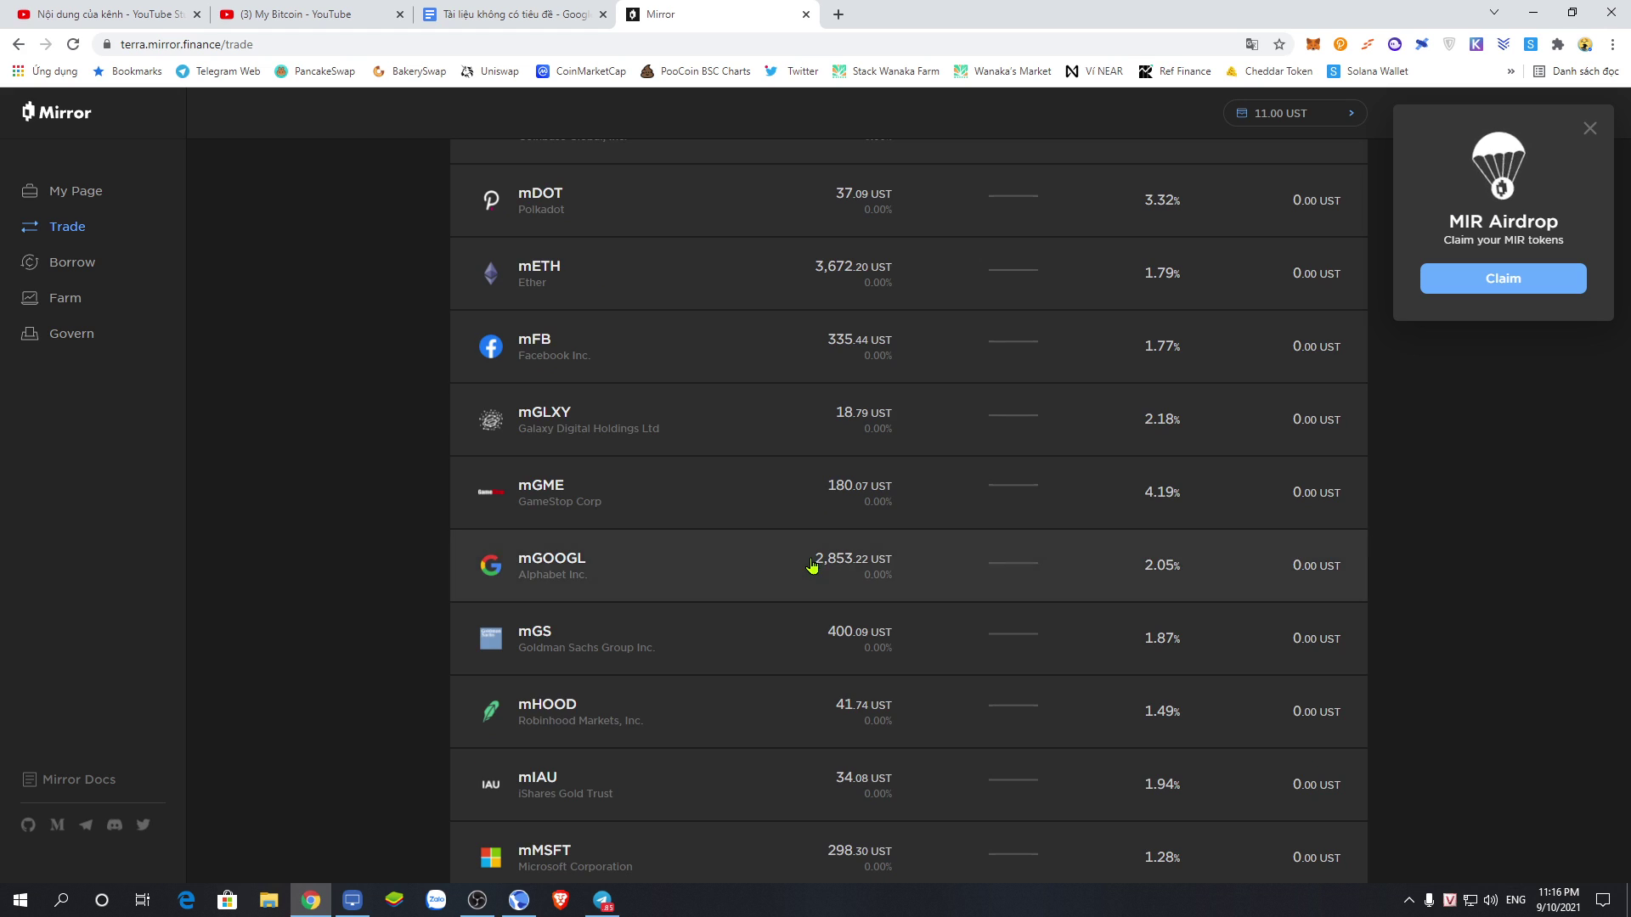
scroll(812, 566, down, 8)
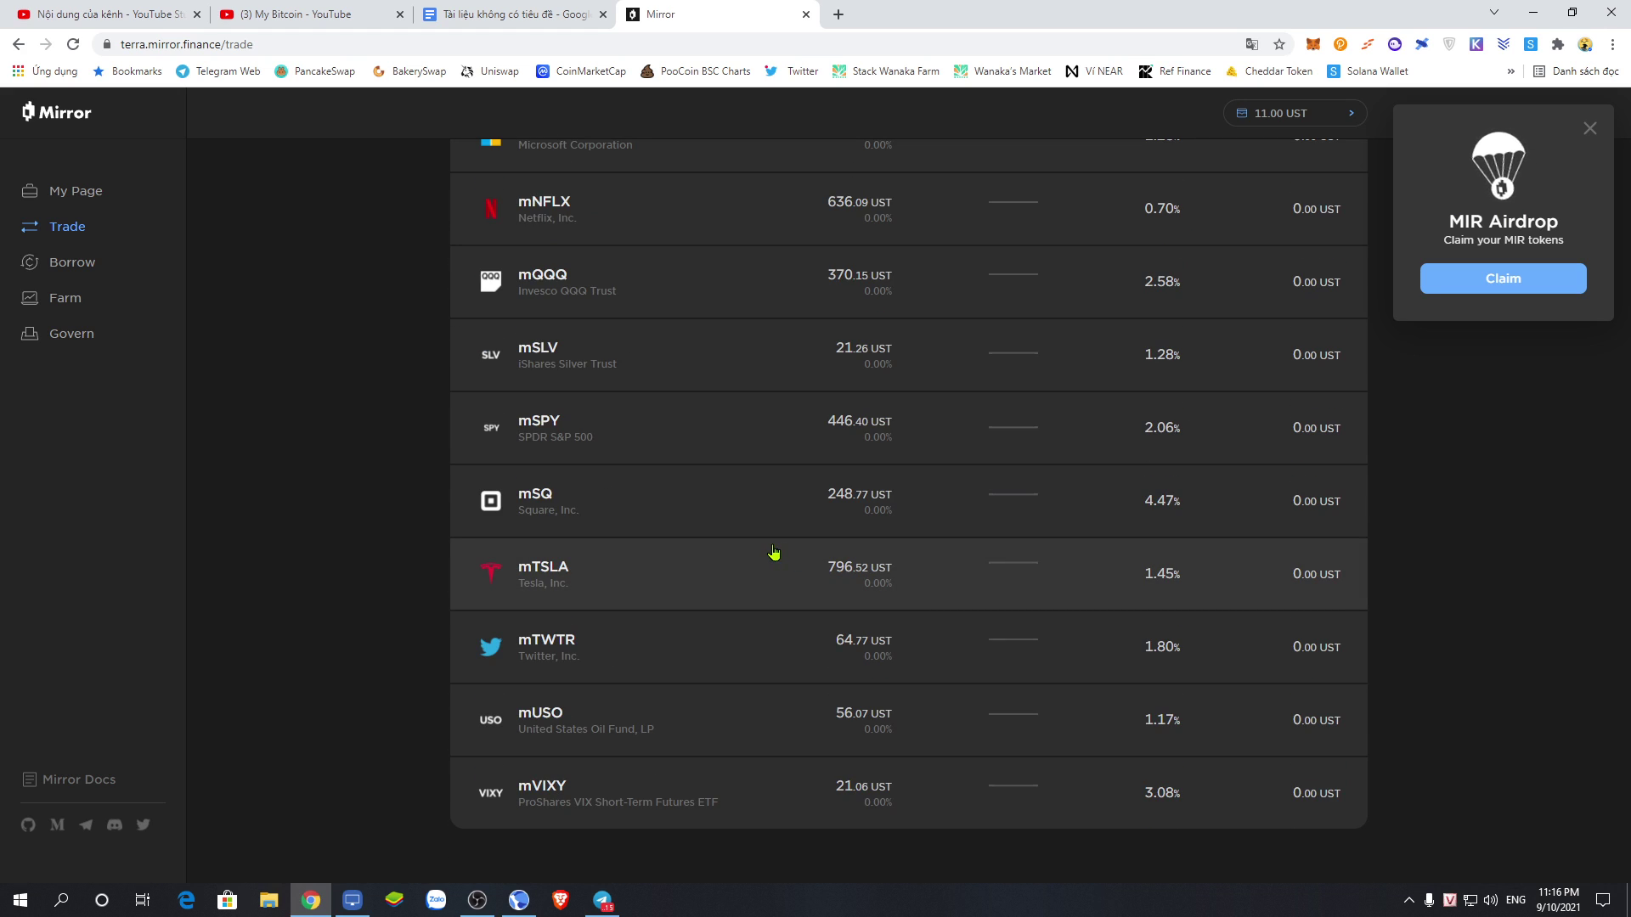
scroll(777, 552, up, 6)
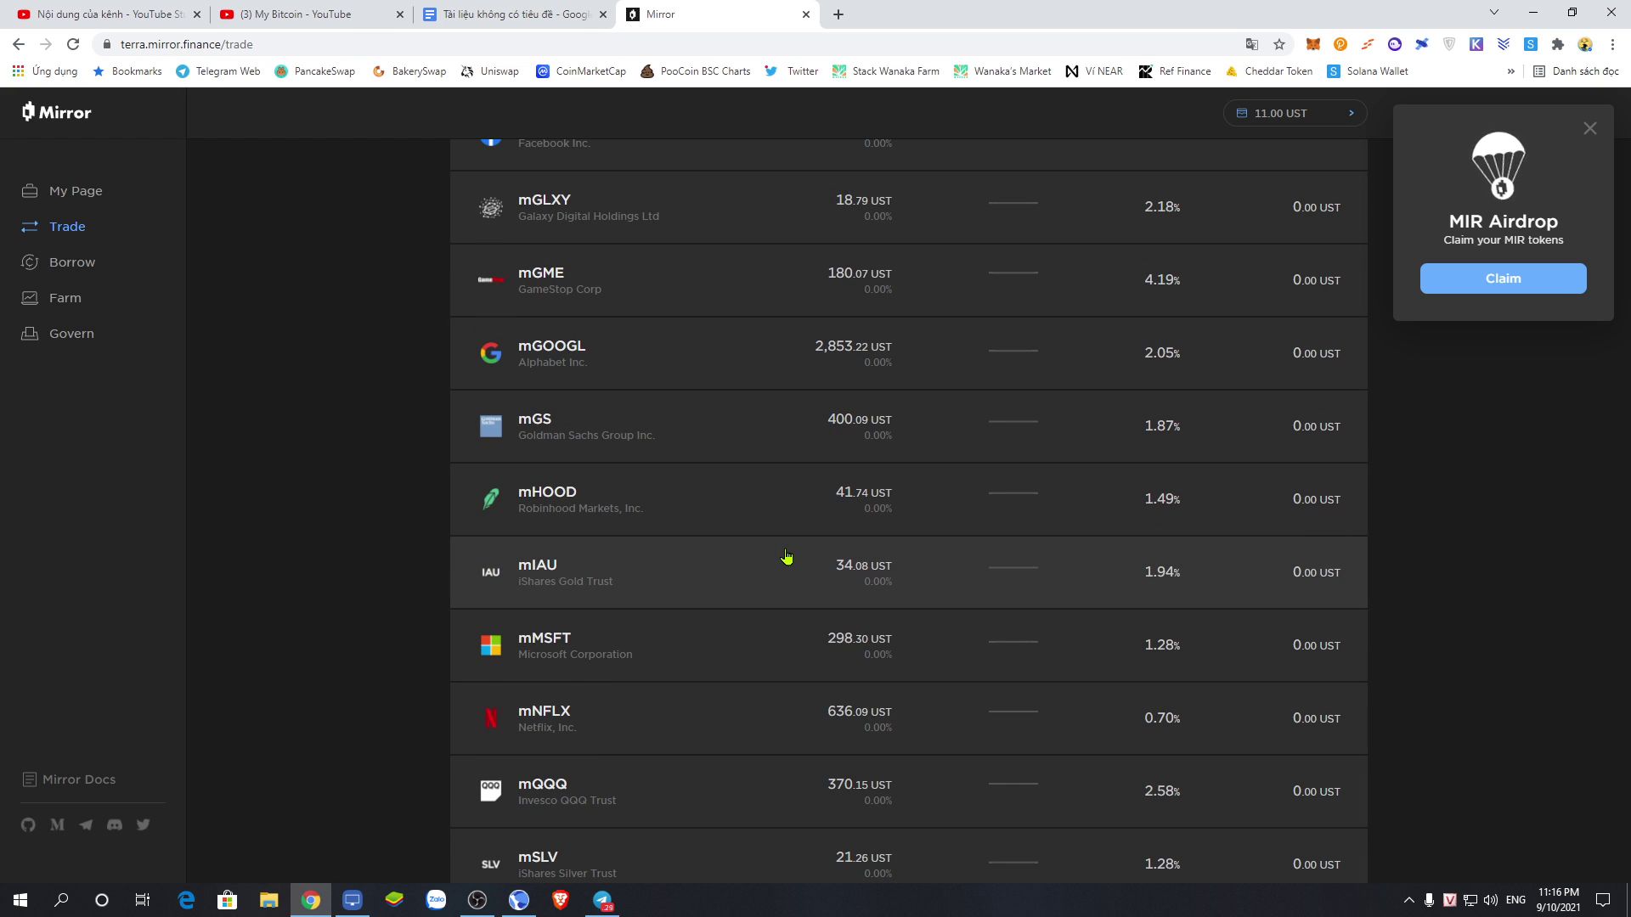
scroll(787, 557, up, 5)
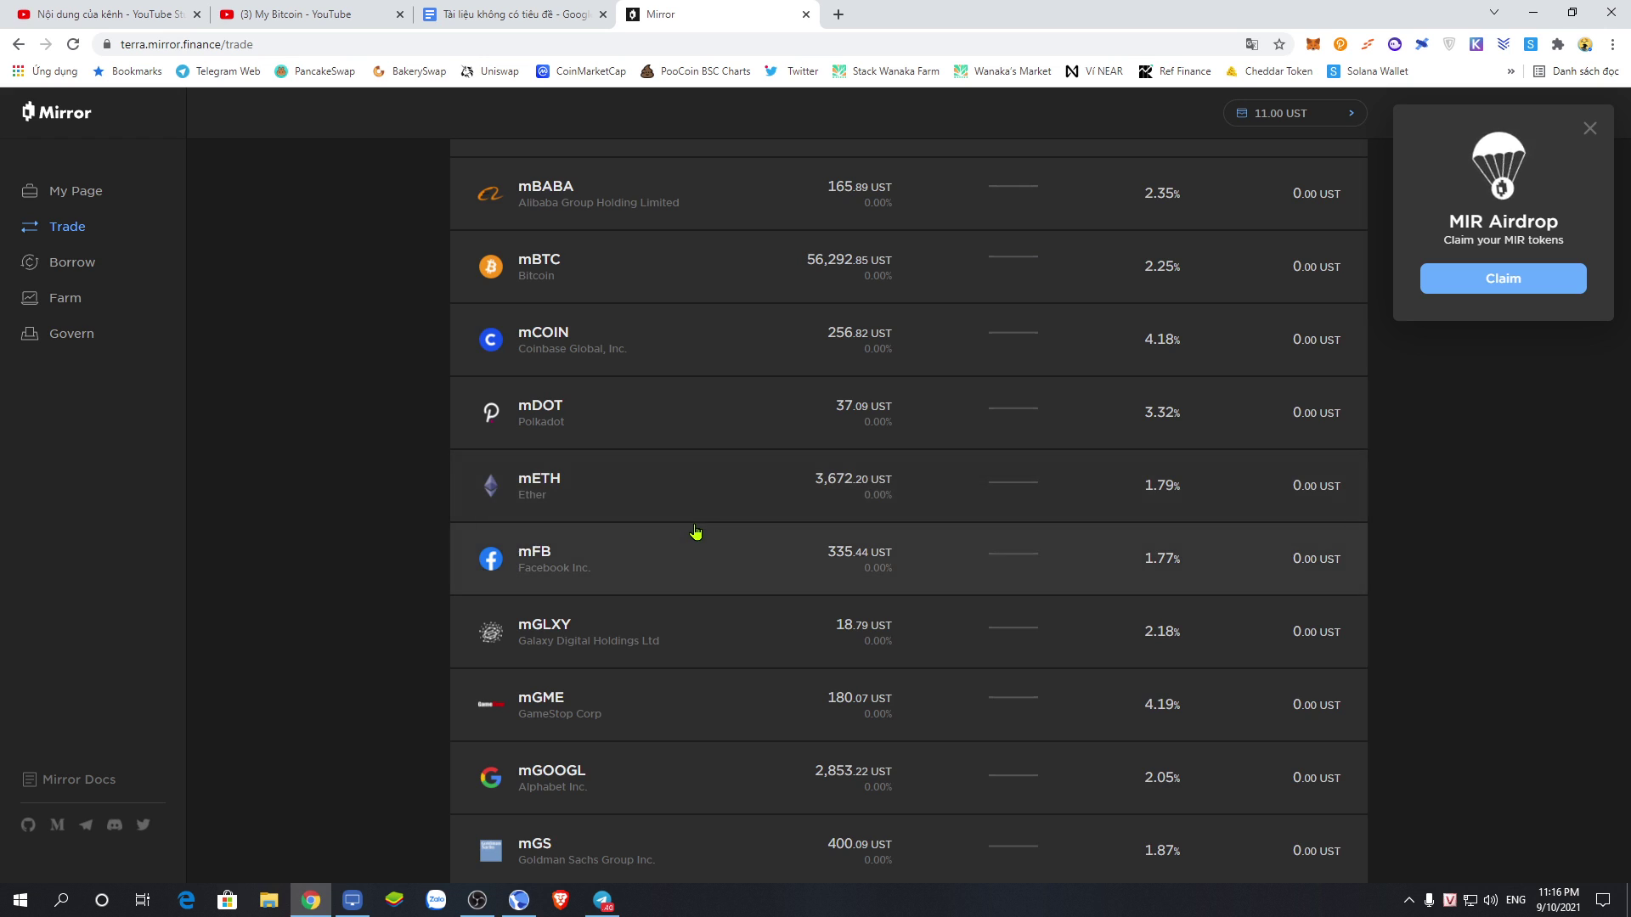
scroll(695, 533, up, 3)
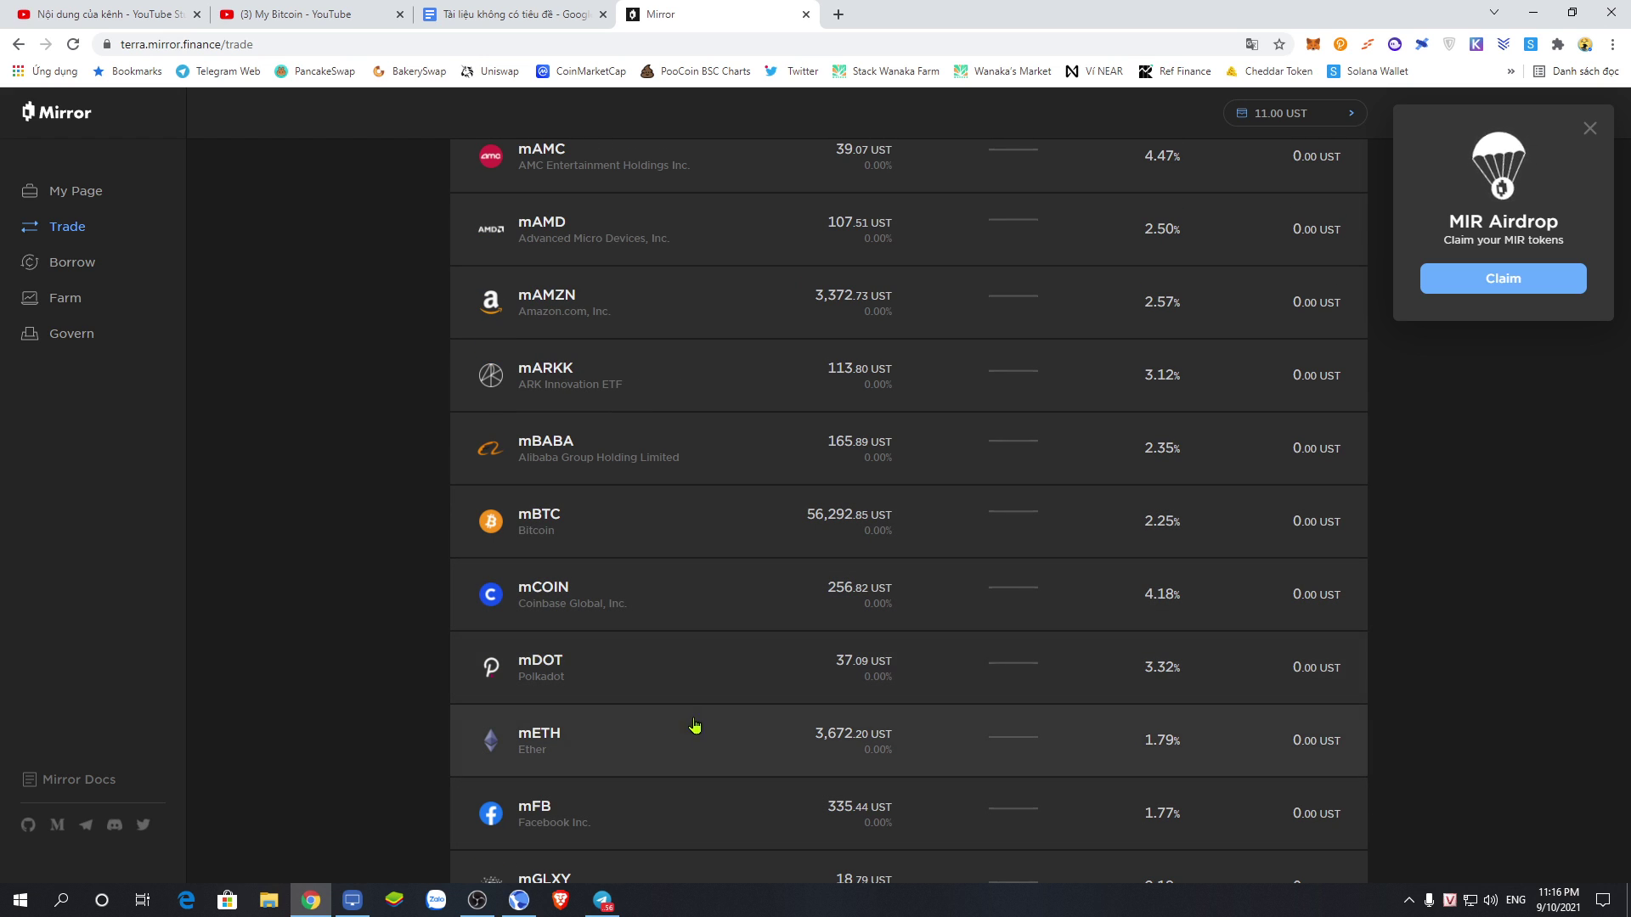
scroll(656, 734, up, 4)
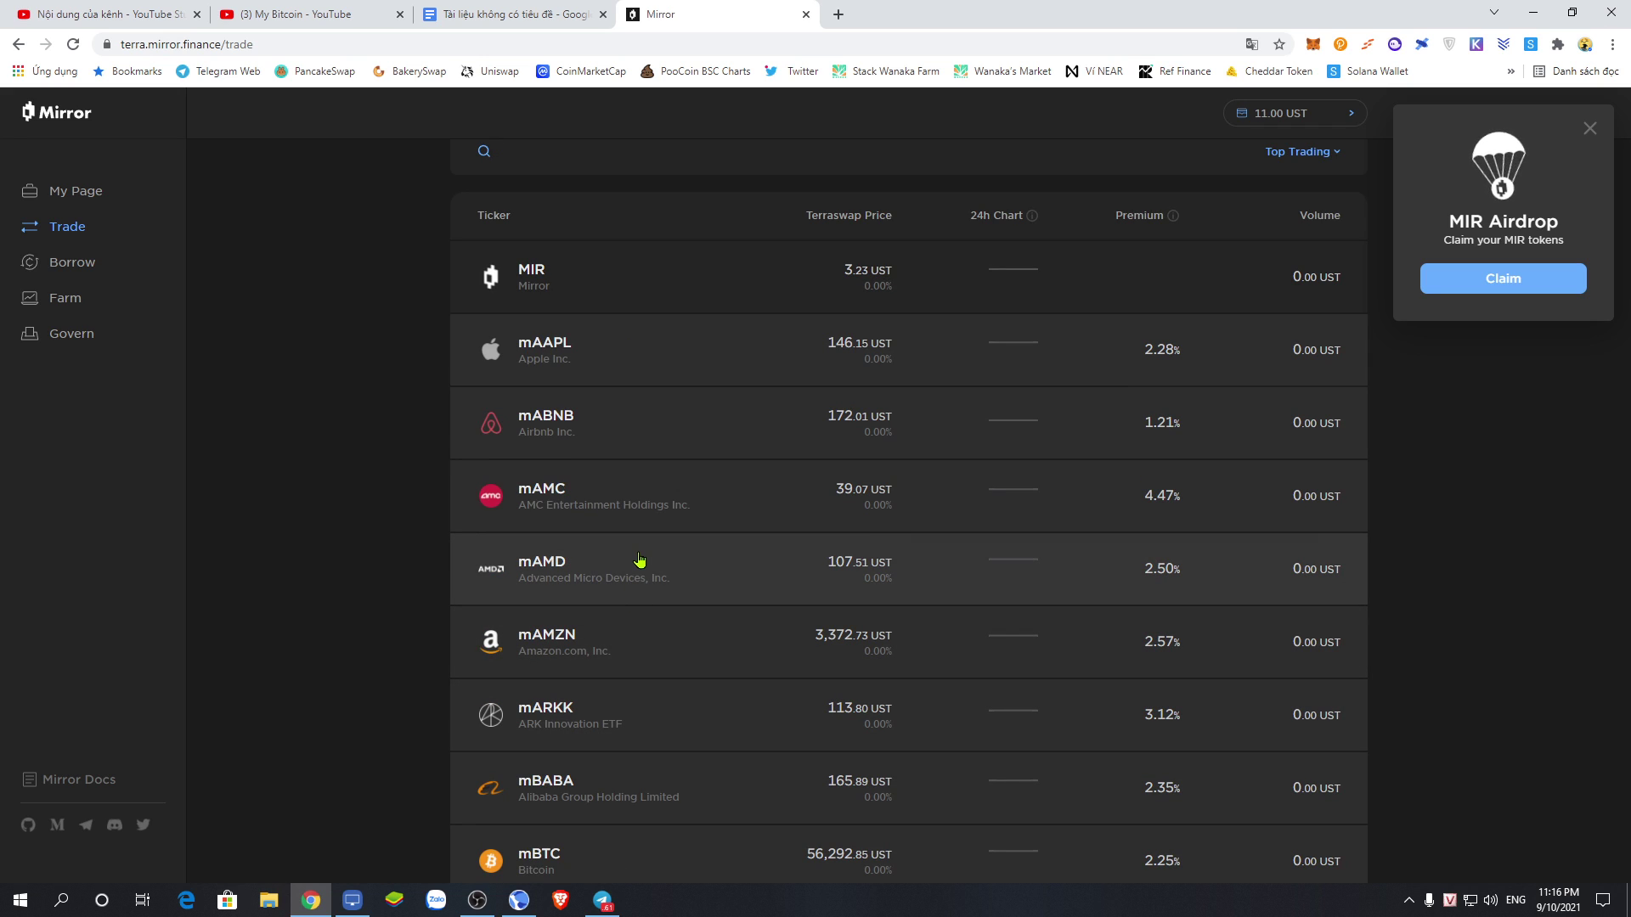
- Check the polls on the Govern page and view the details of the [Whitelist] Etsy Inc (ETSY) poll
click(71, 333)
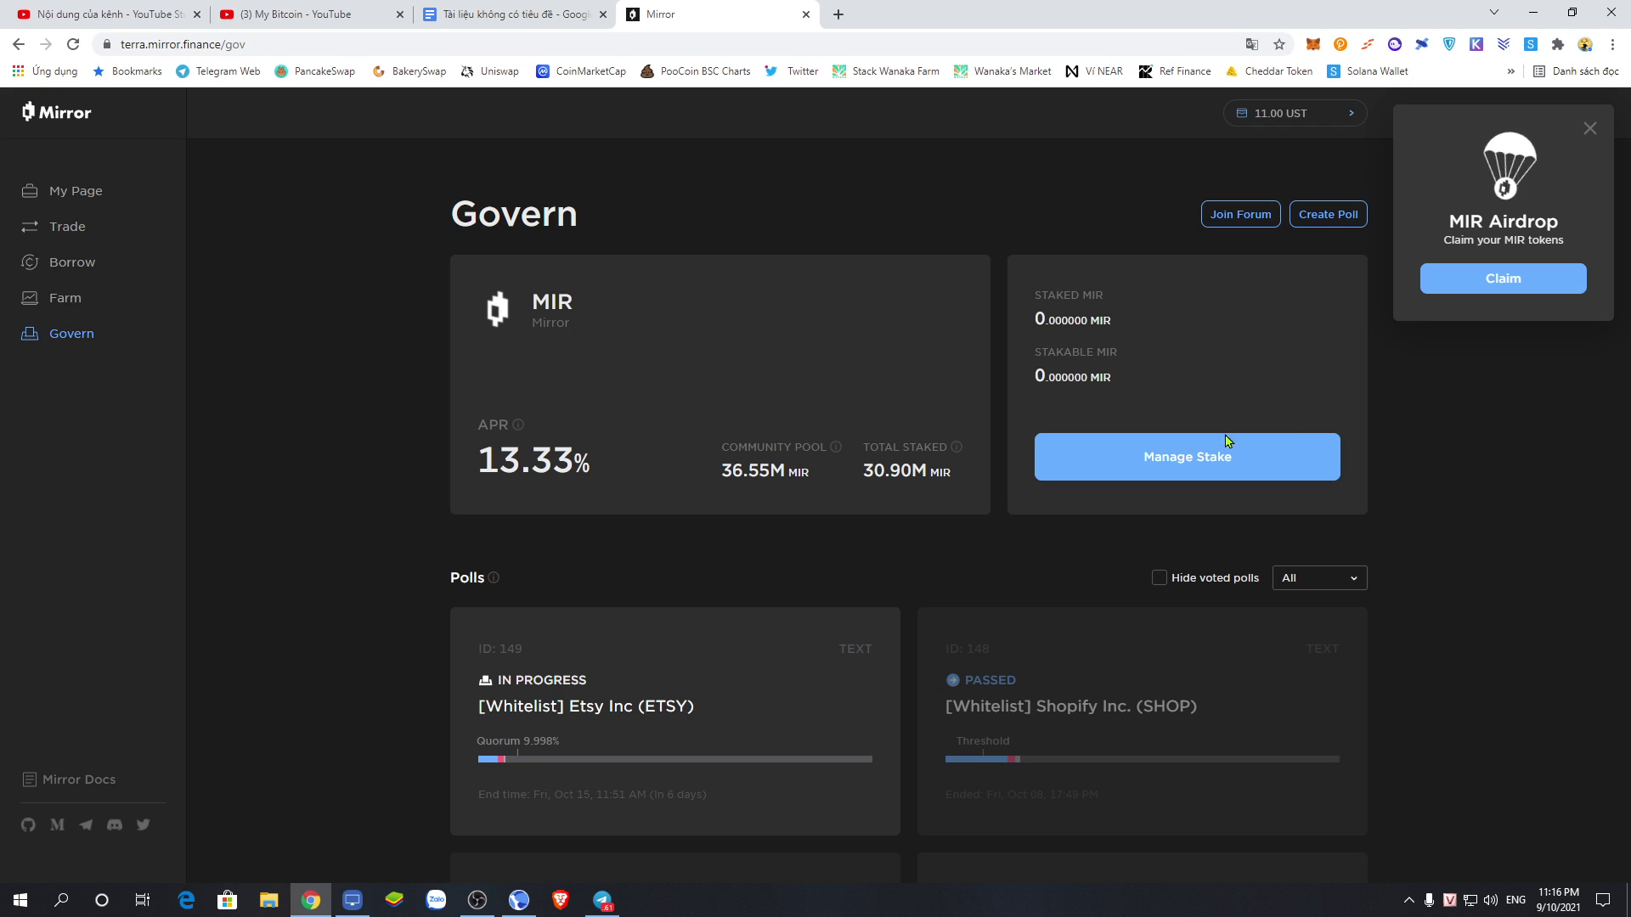
scroll(1215, 558, down, 4)
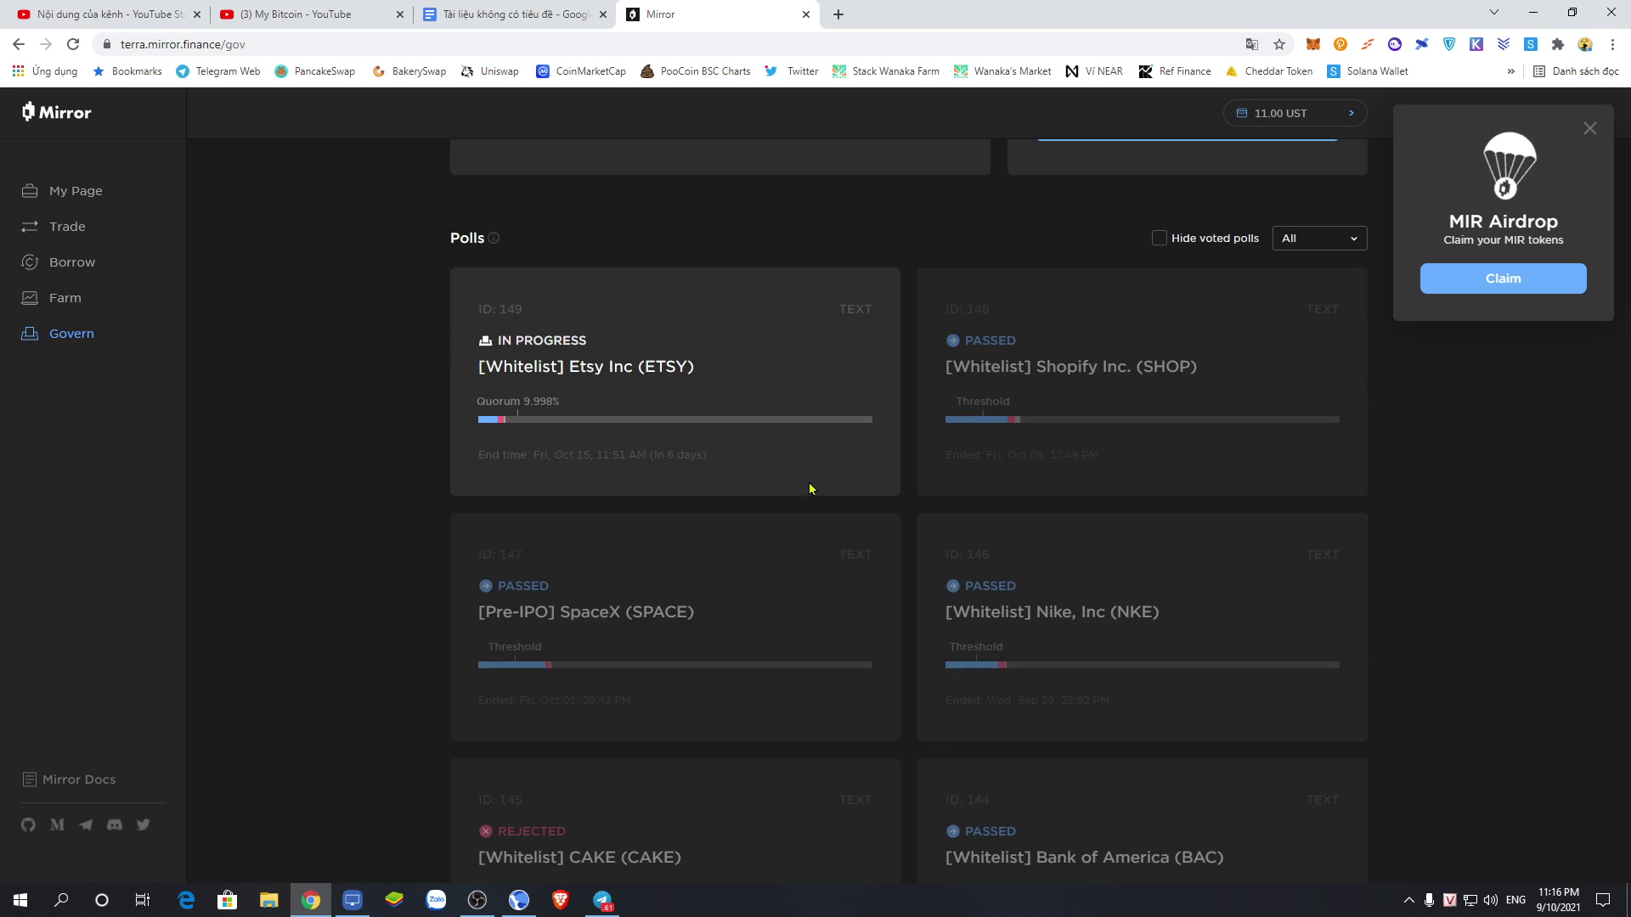
click(675, 397)
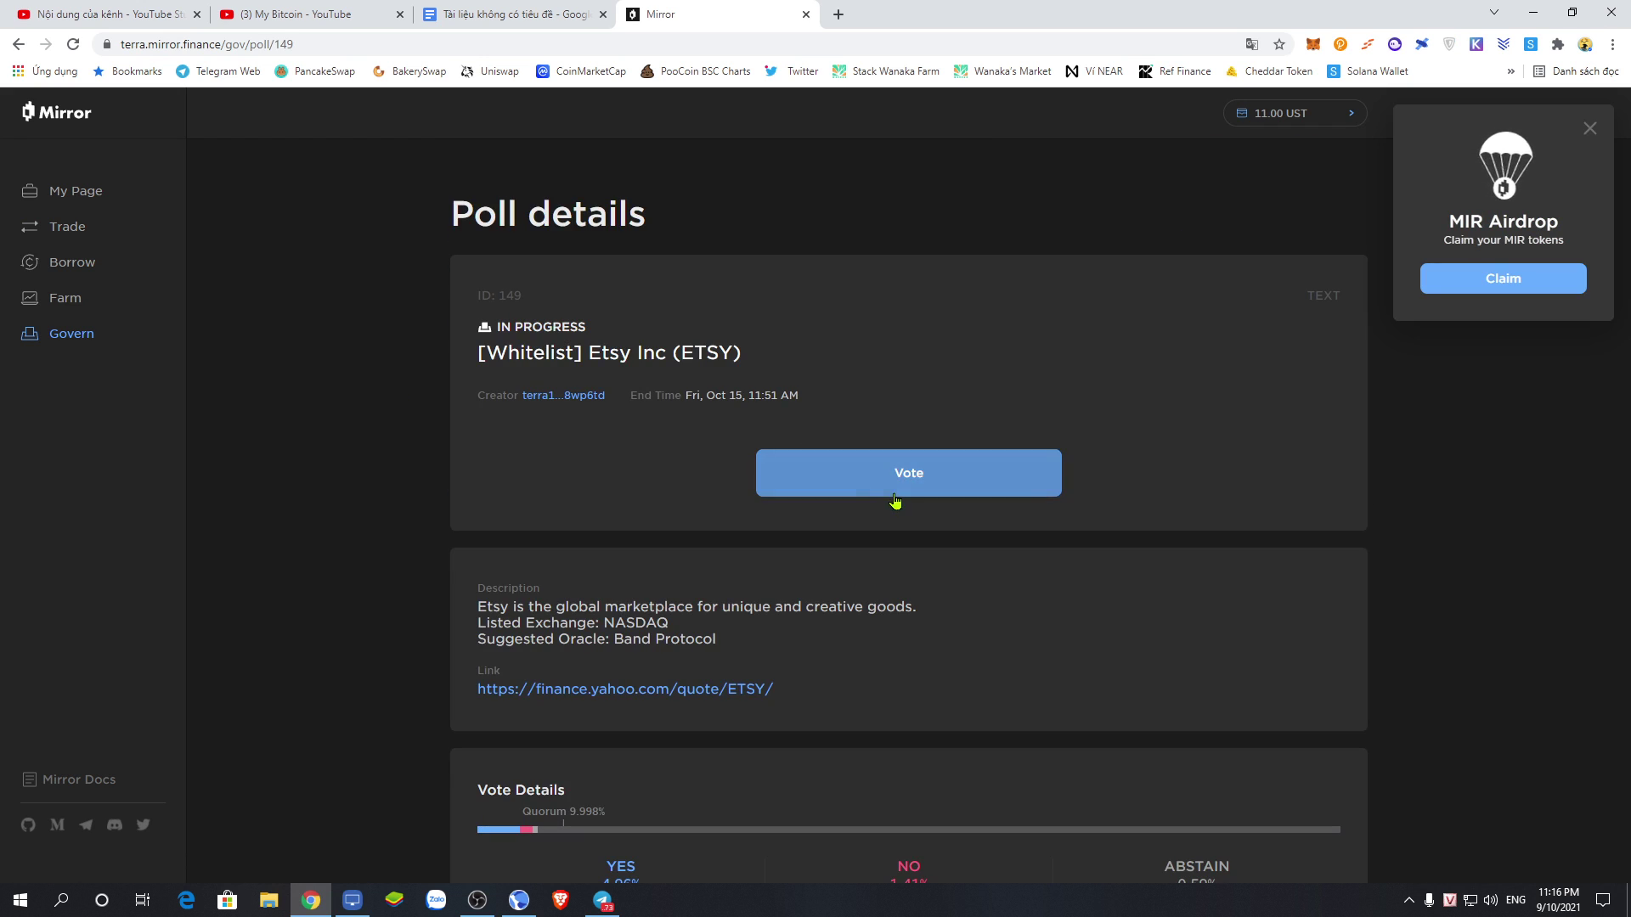
click(34, 342)
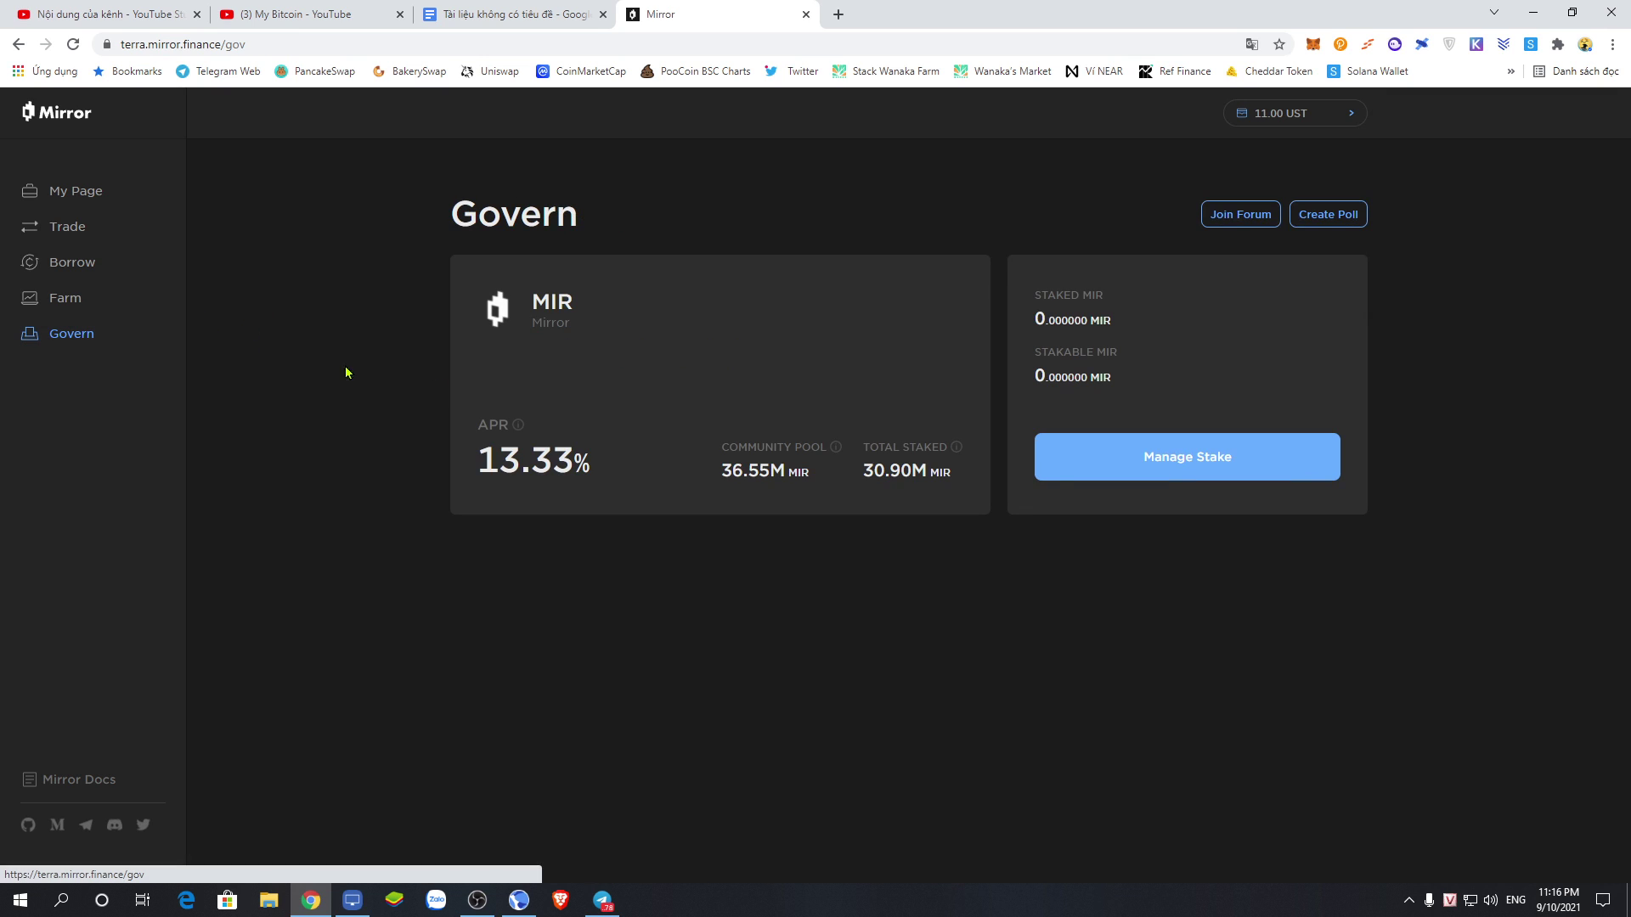
- Check the MIR governance stake form and whether its Unstake side is available
click(1085, 456)
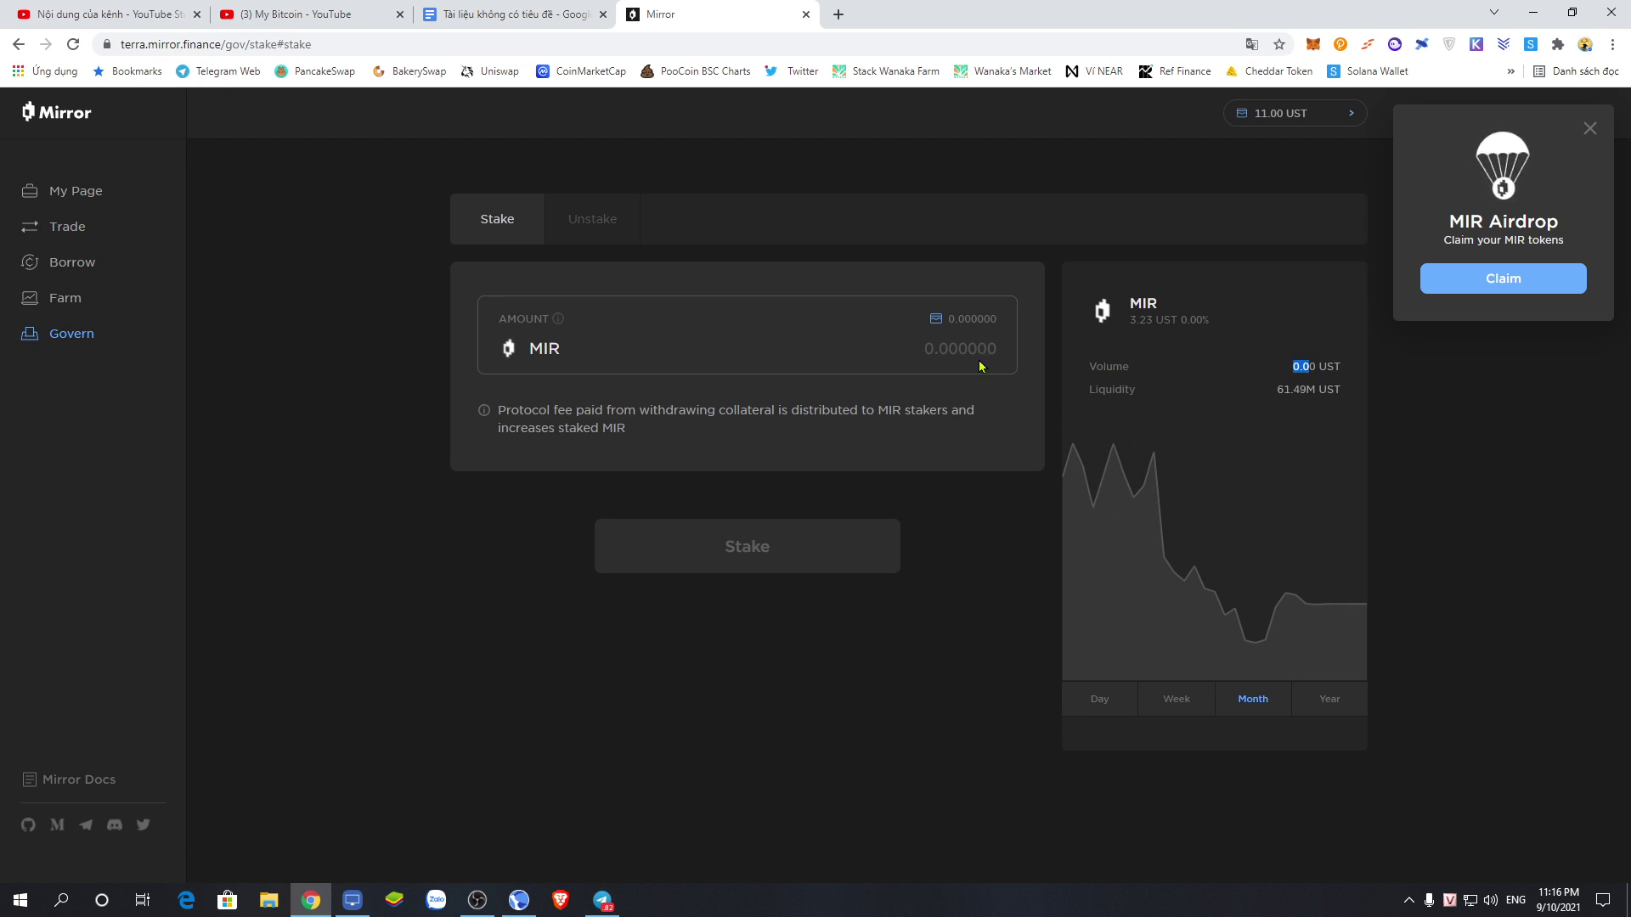
click(573, 223)
click(499, 218)
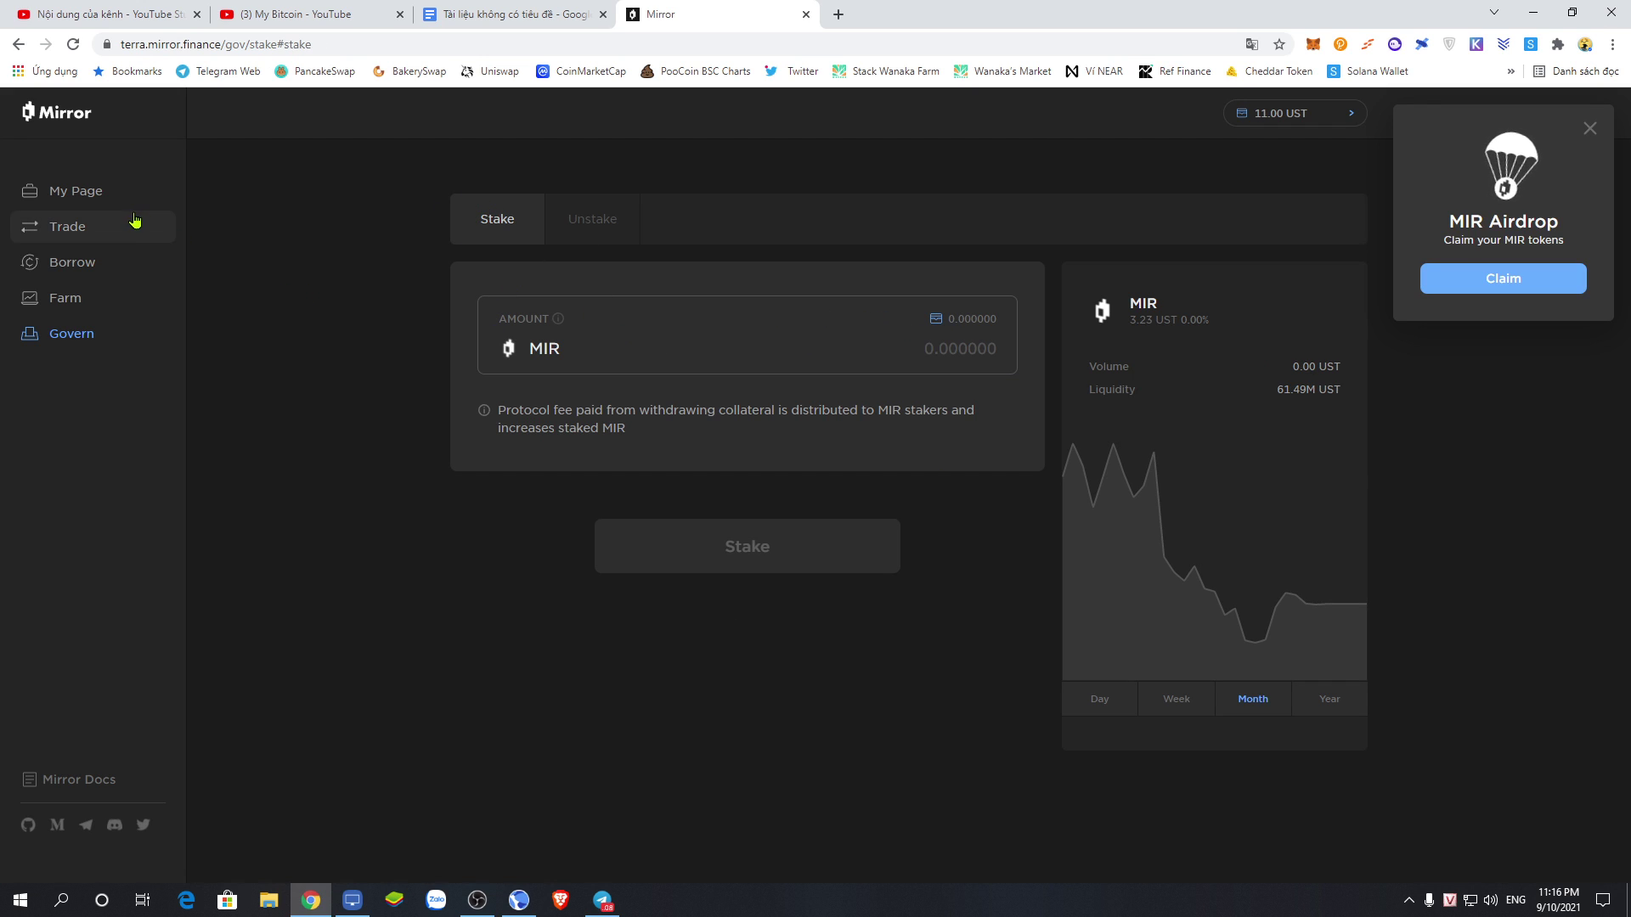
- Dismiss the MIR Airdrop notice, open the MIR purchase form and look through the assets offered for buying
click(68, 225)
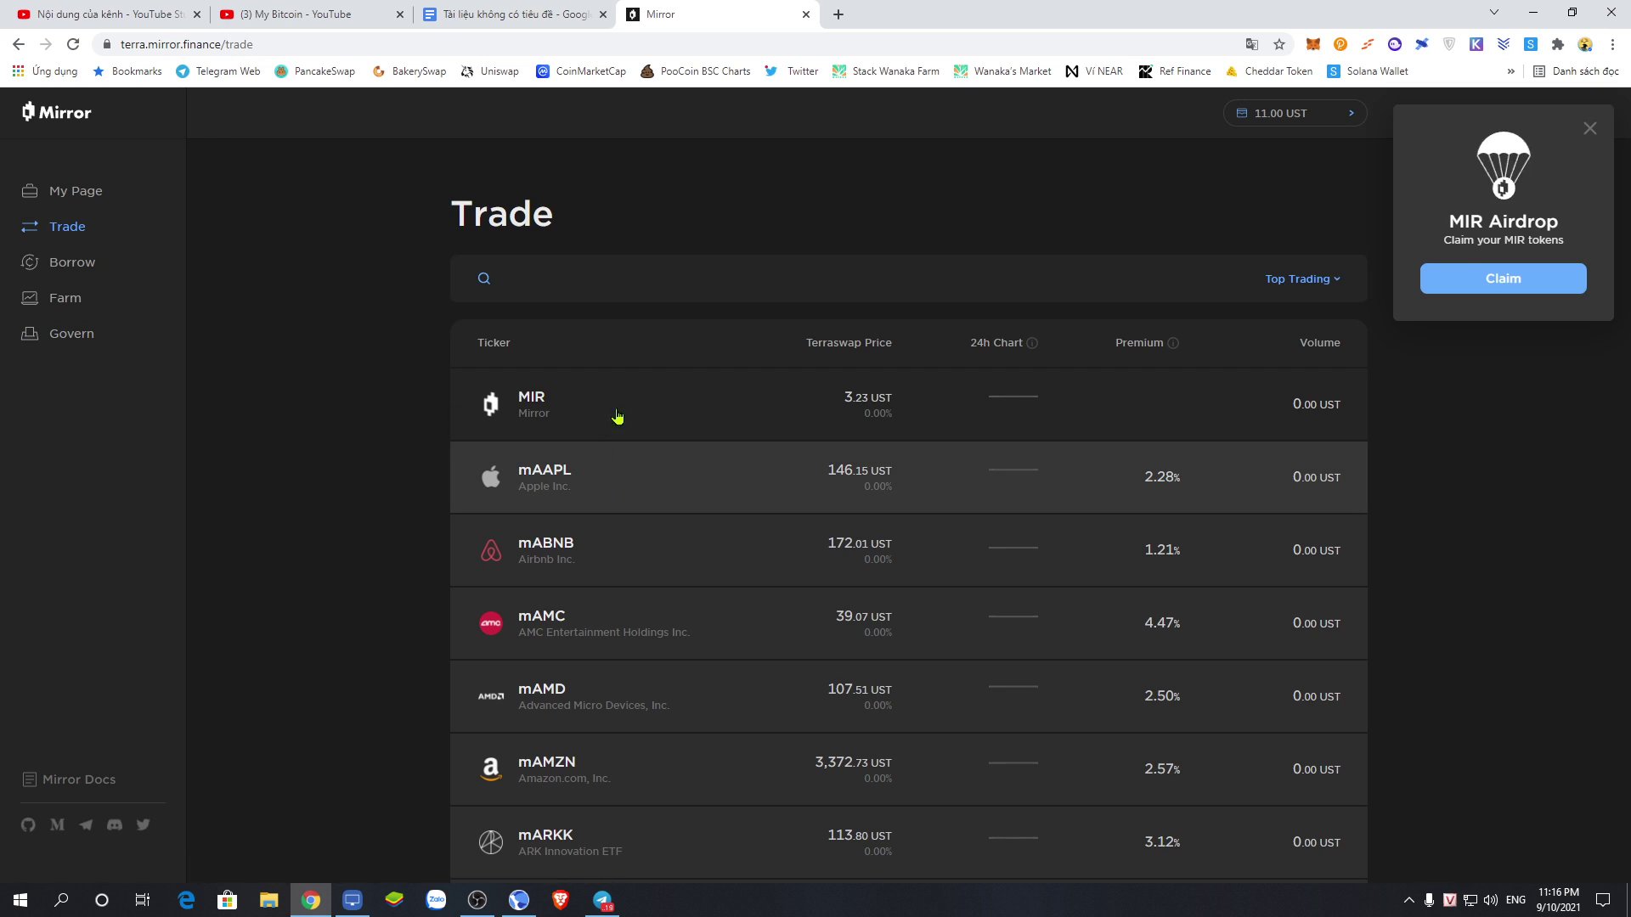
click(1589, 129)
click(807, 407)
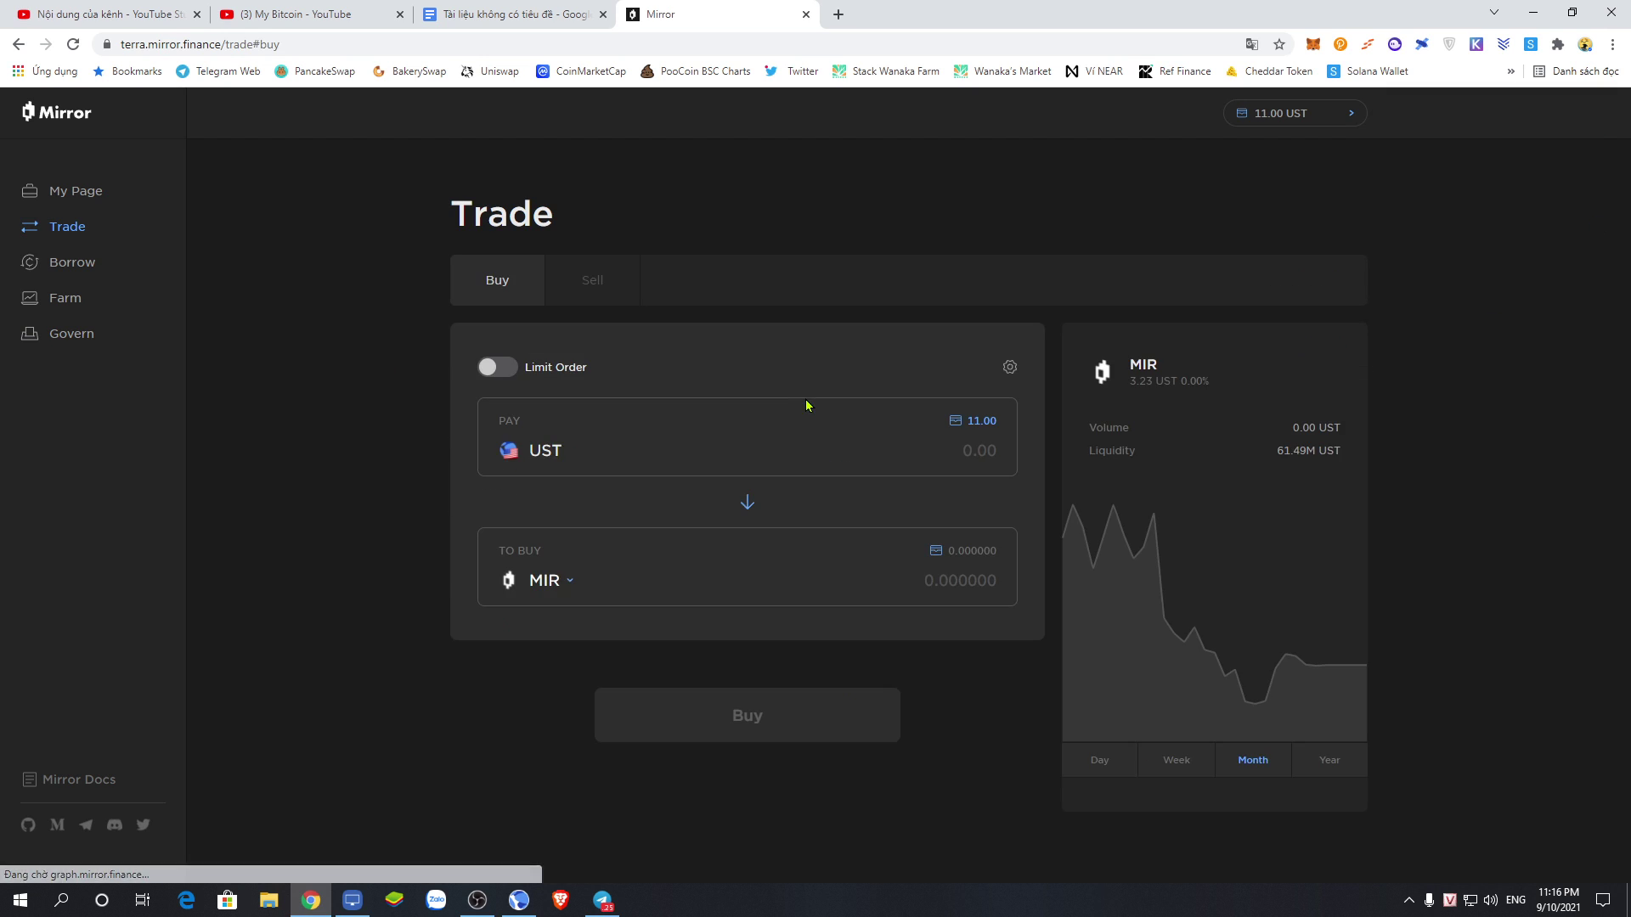
click(768, 458)
click(508, 456)
click(572, 581)
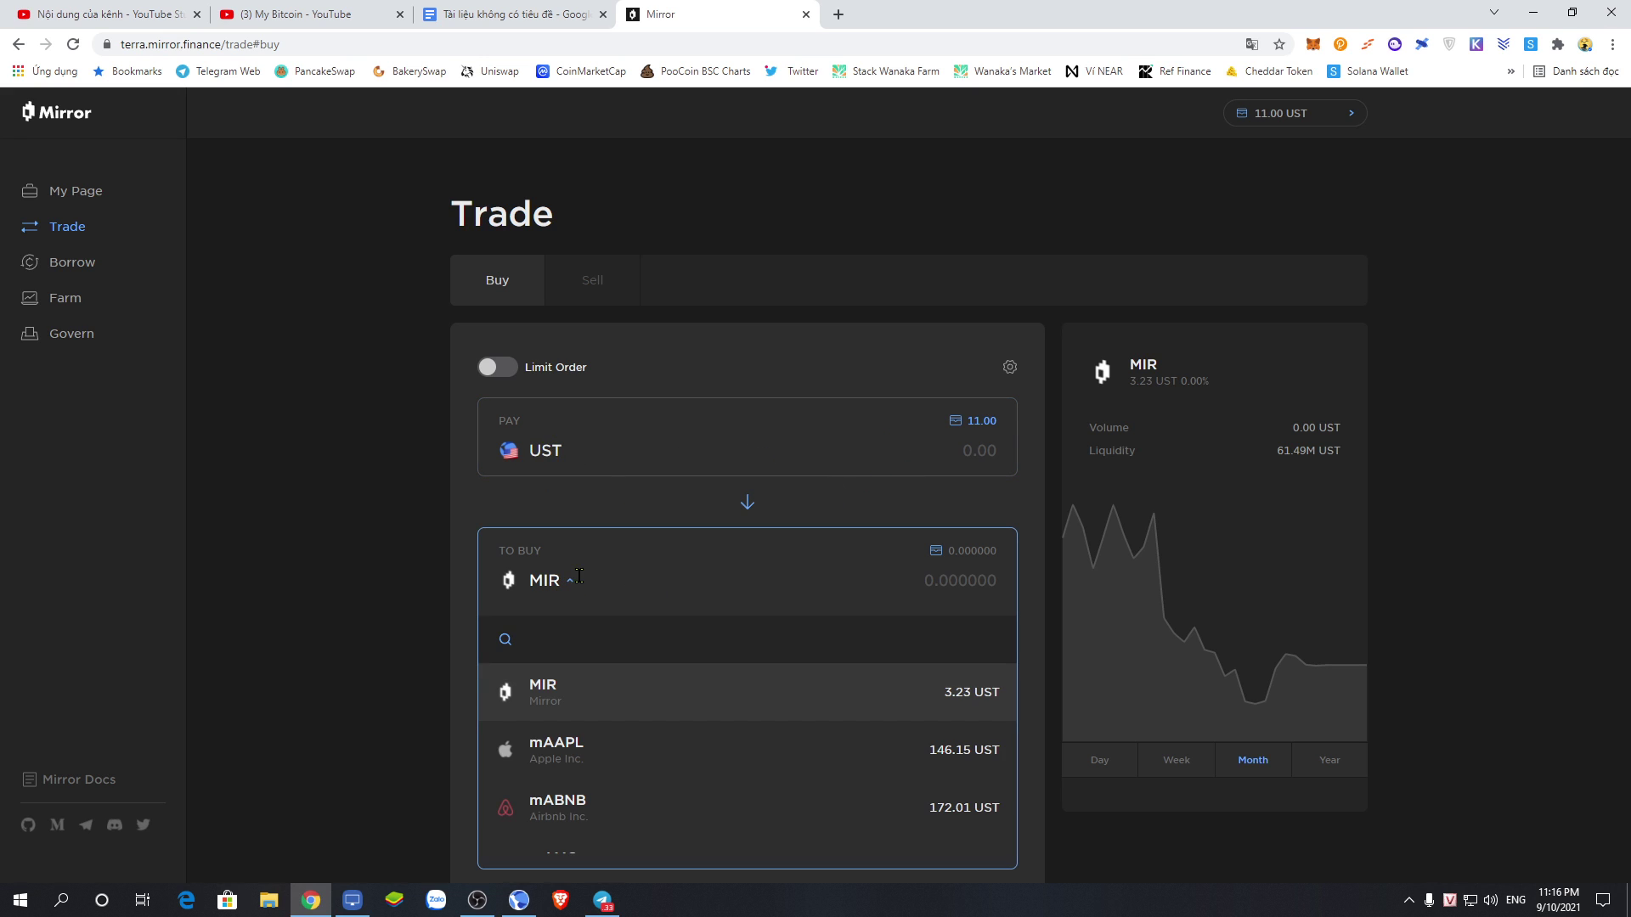
scroll(752, 752, down, 5)
scroll(756, 755, down, 5)
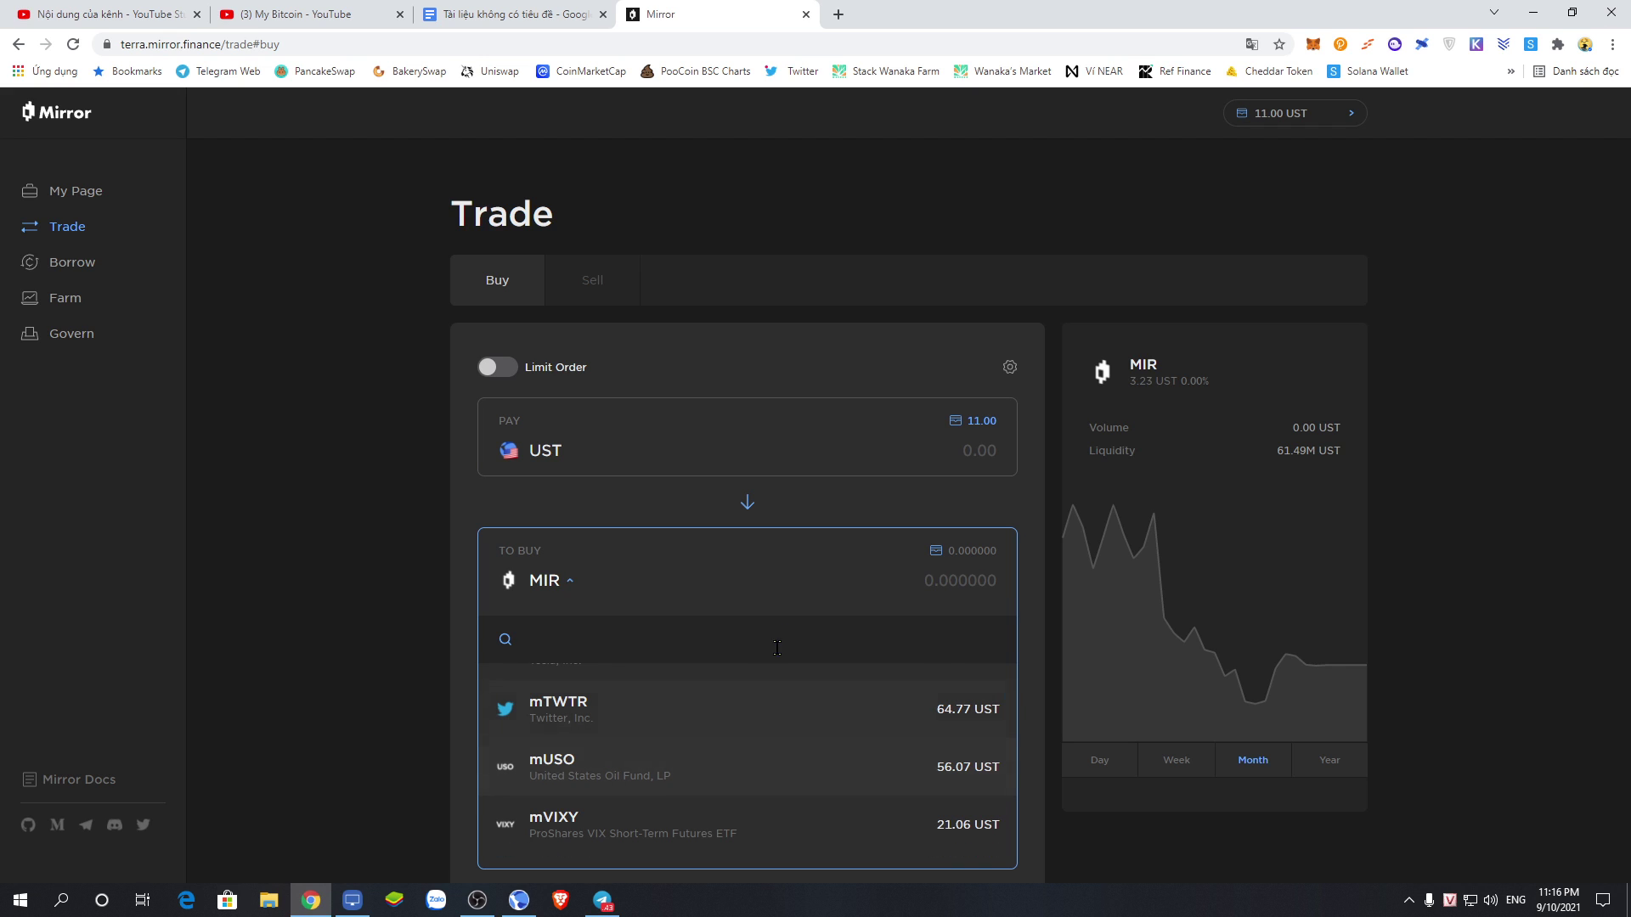
- Try to set up a MIR purchase paying 0.5 UST and close the open asset list
click(983, 450)
text(0.5)
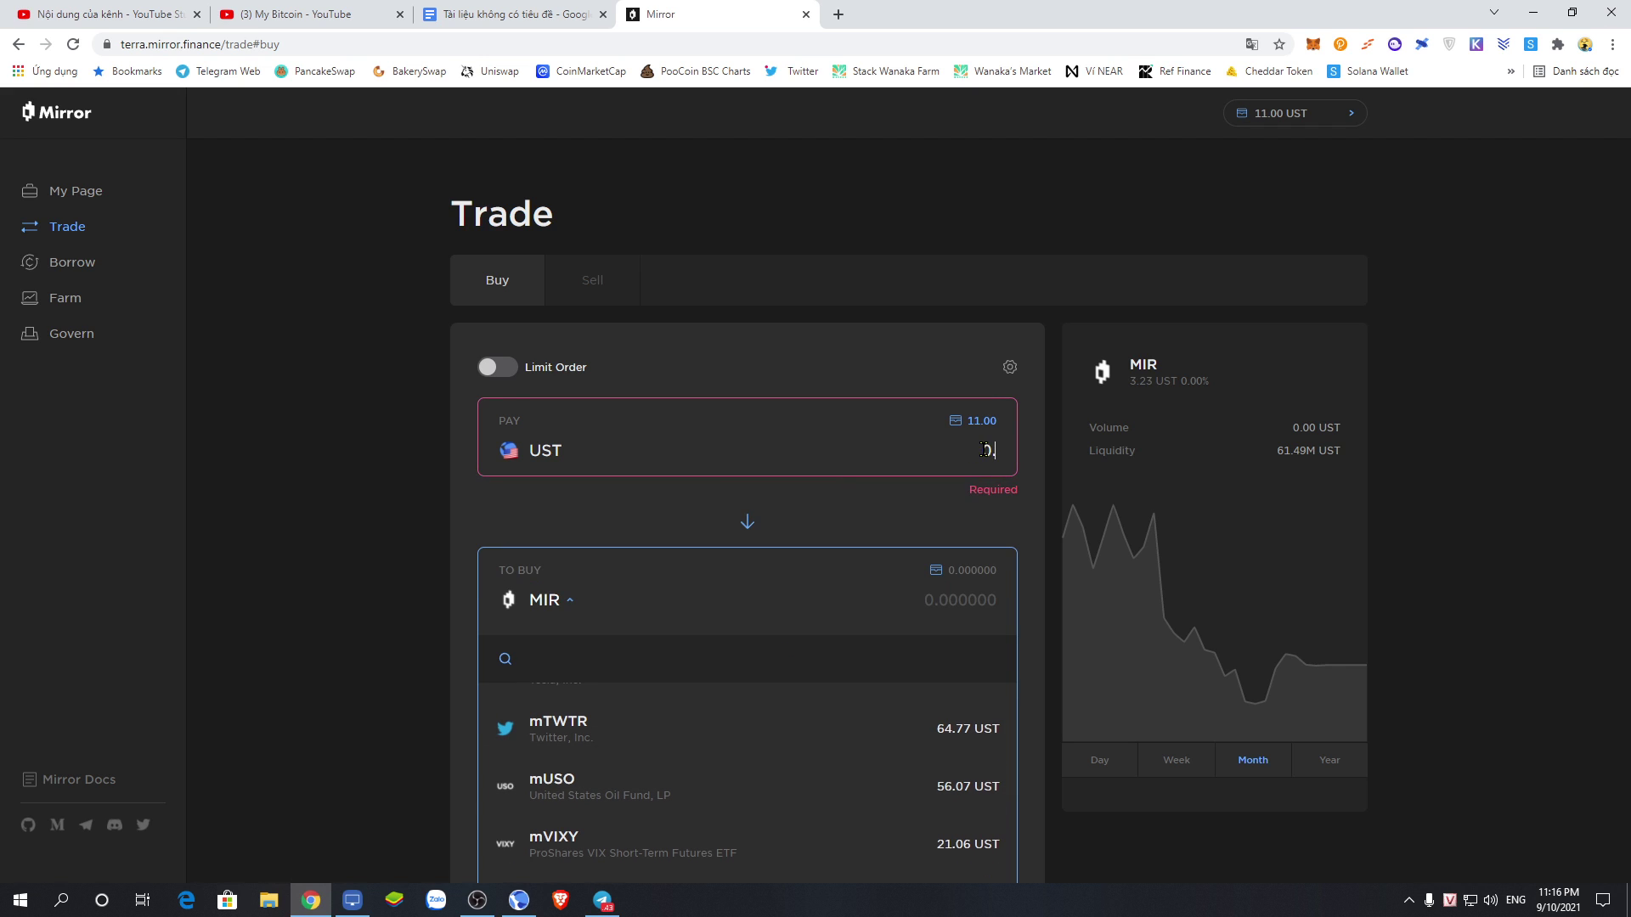
scroll(926, 567, down, 4)
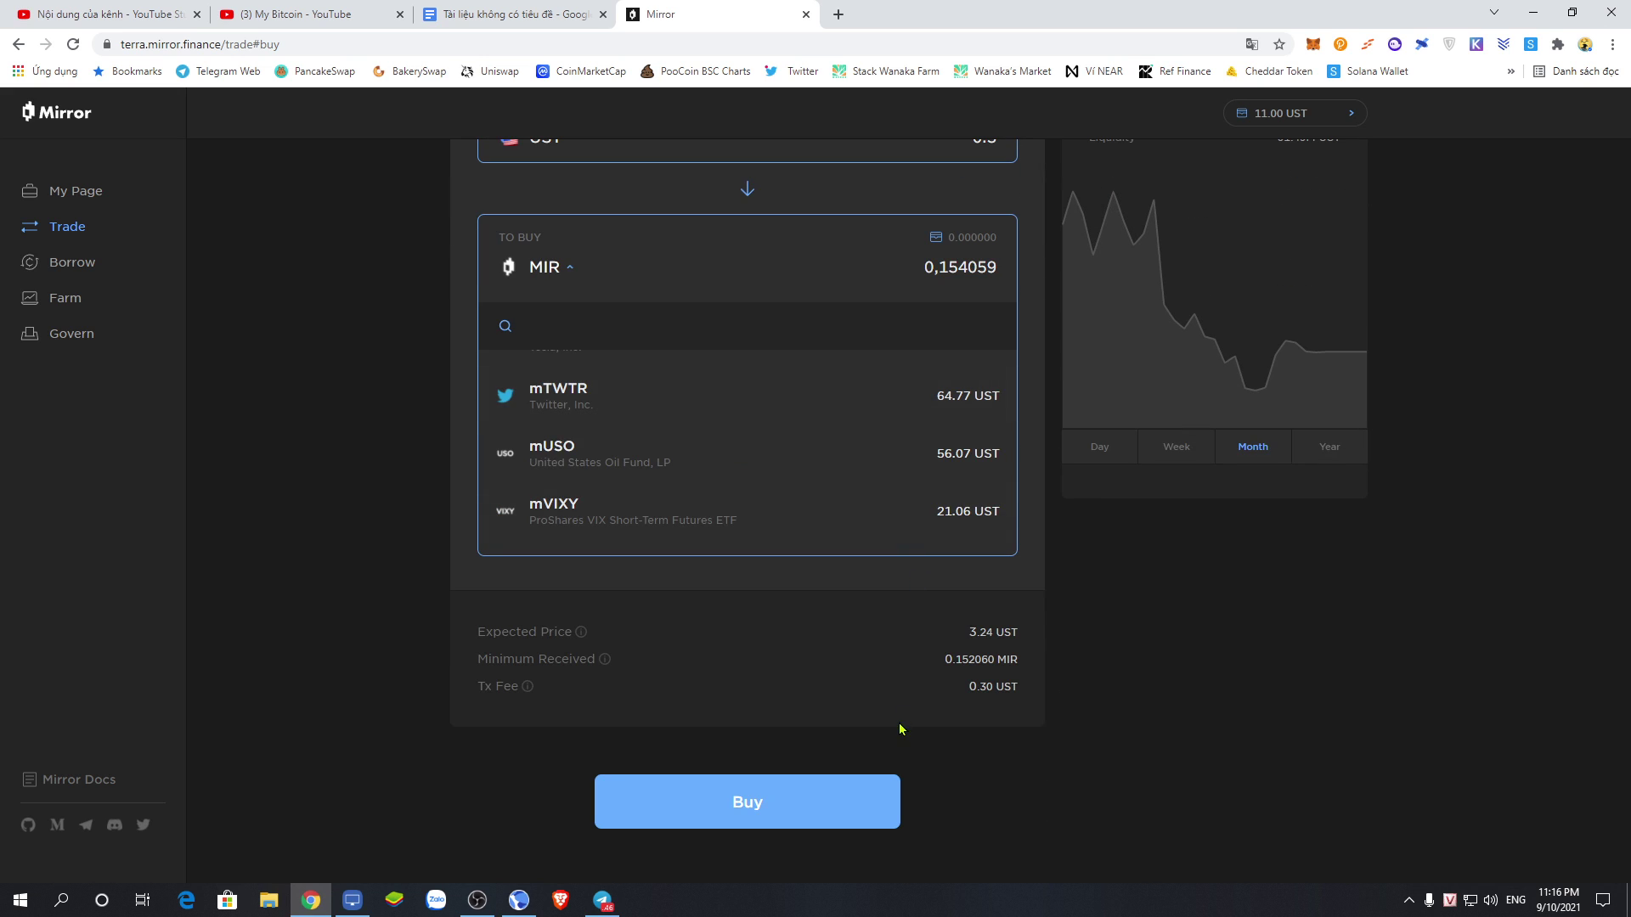
scroll(899, 724, up, 3)
click(633, 450)
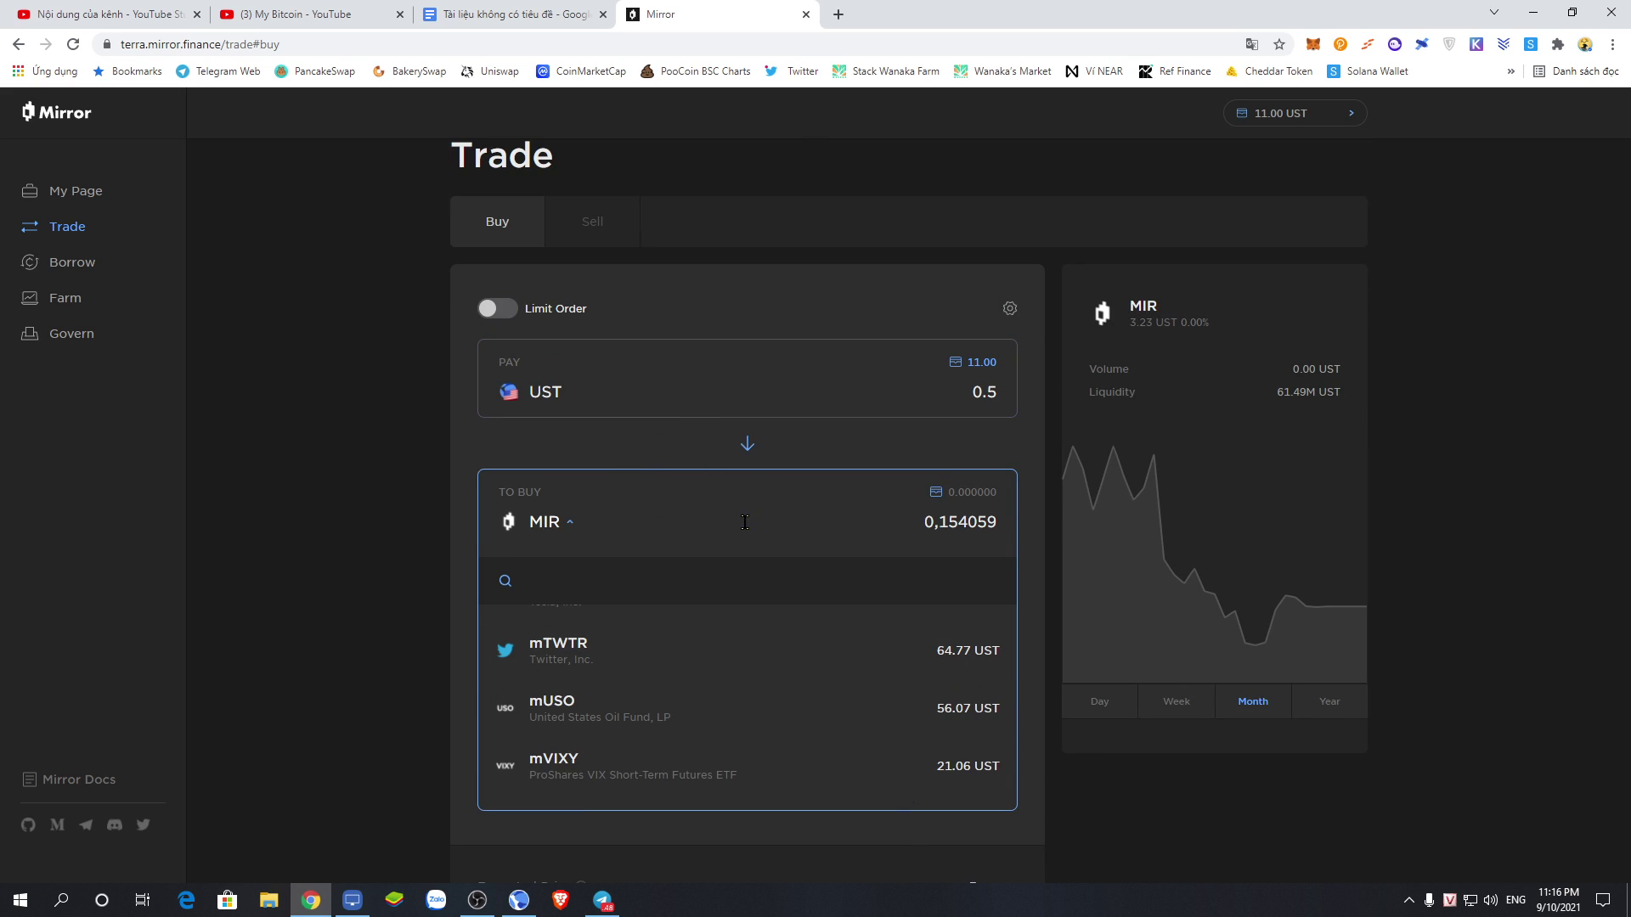
click(564, 527)
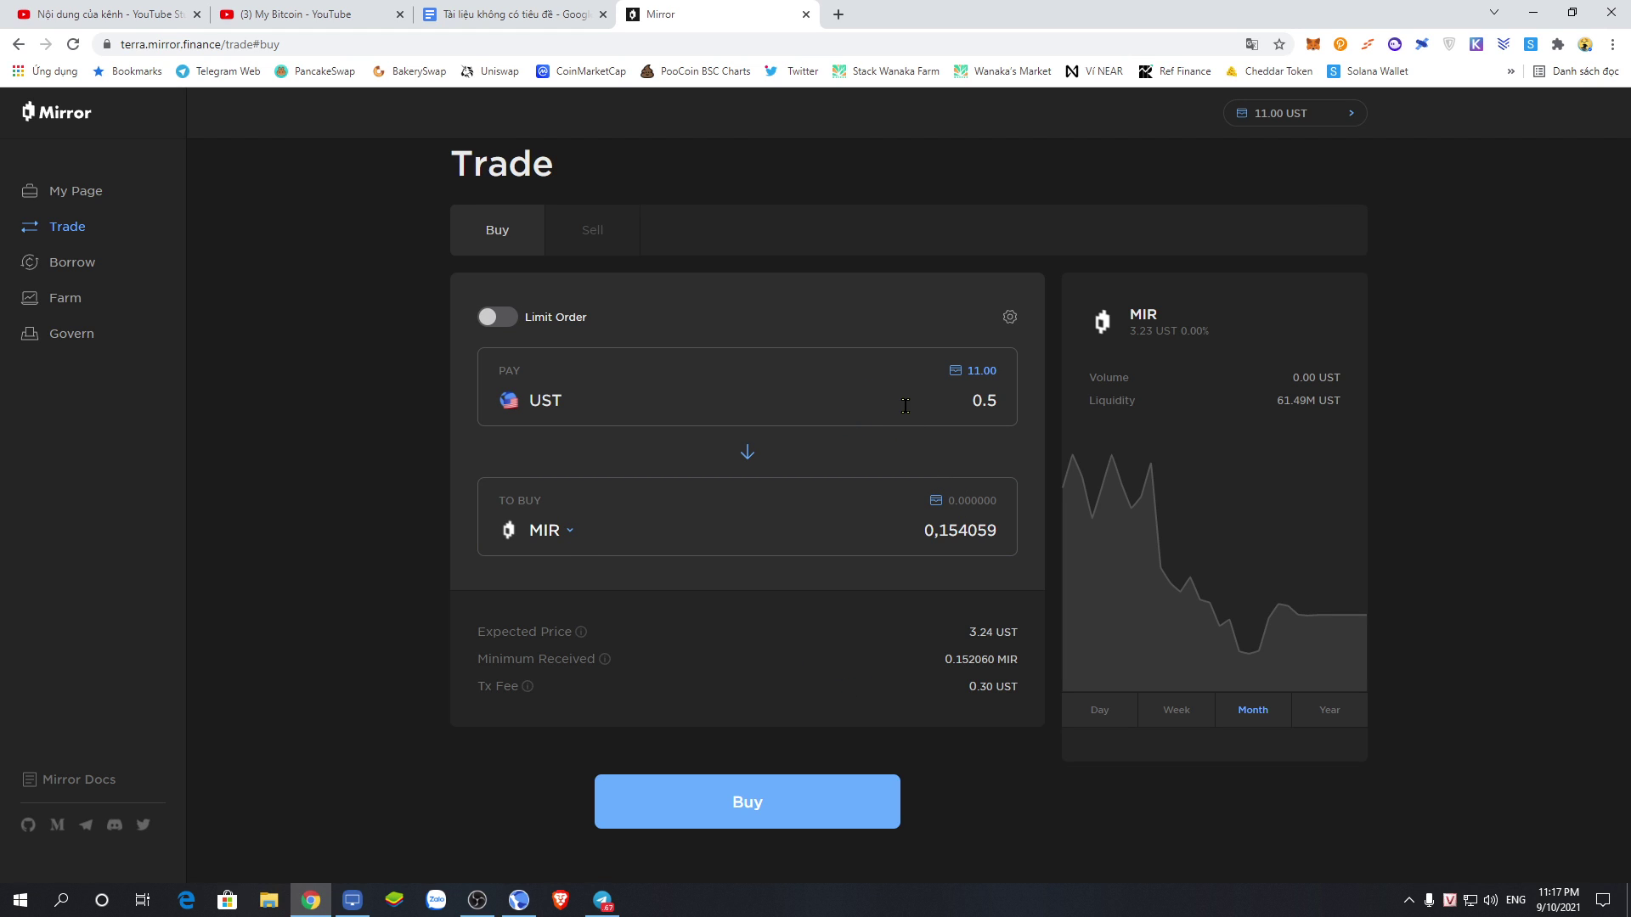
- Reopen the MIR purchase form from the asset list and set the payment to 1 UST
click(57, 233)
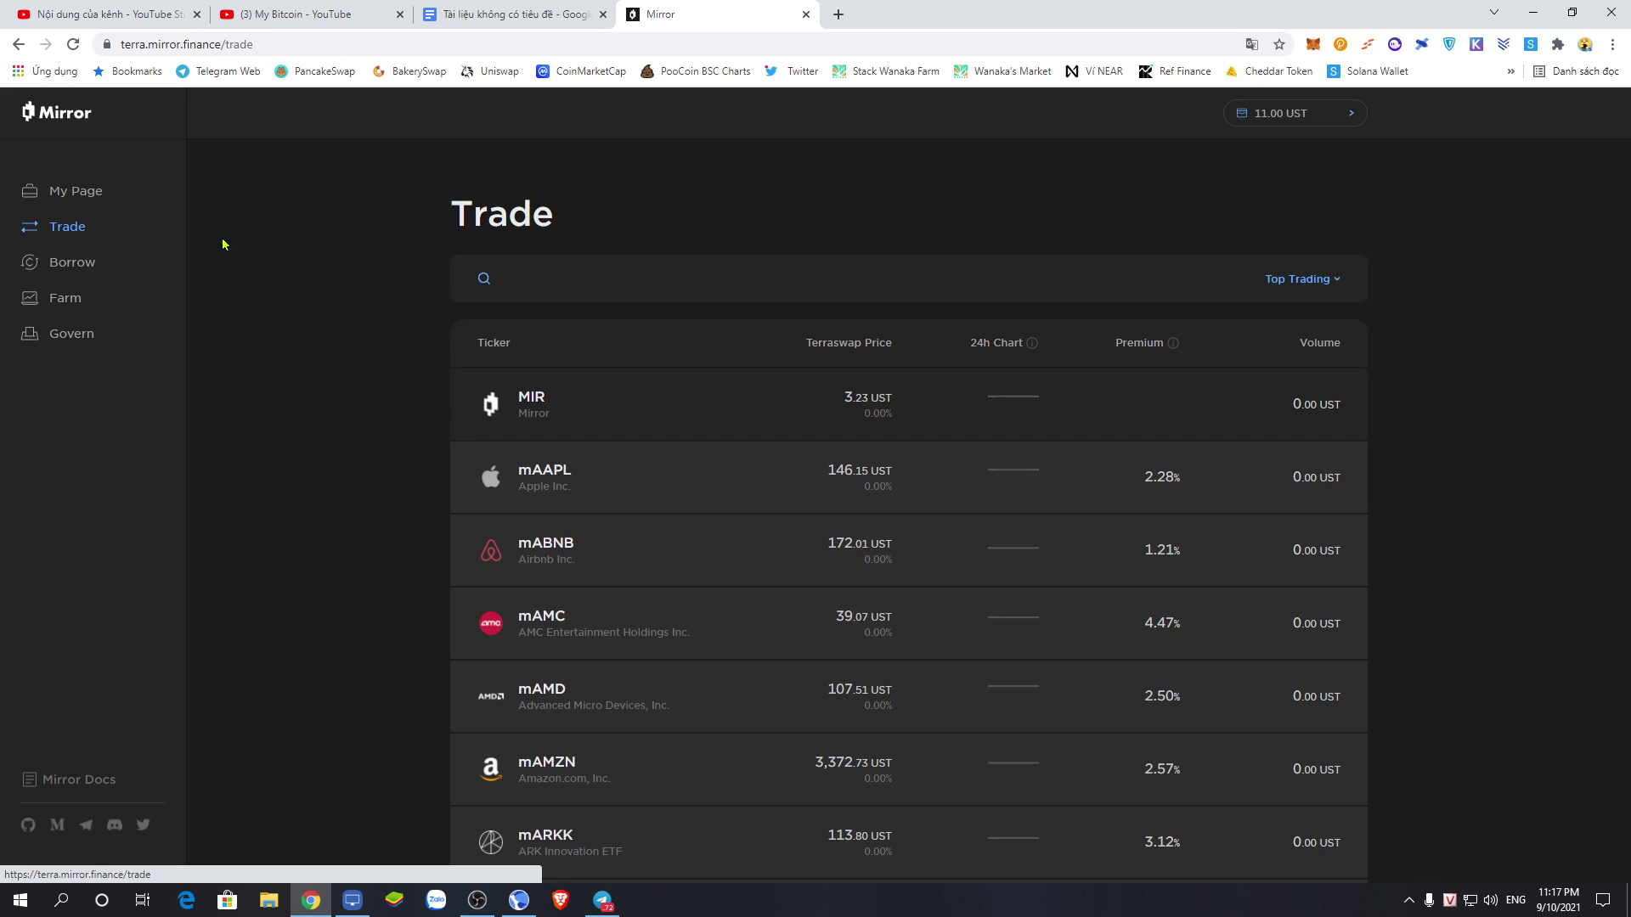
click(533, 406)
click(969, 451)
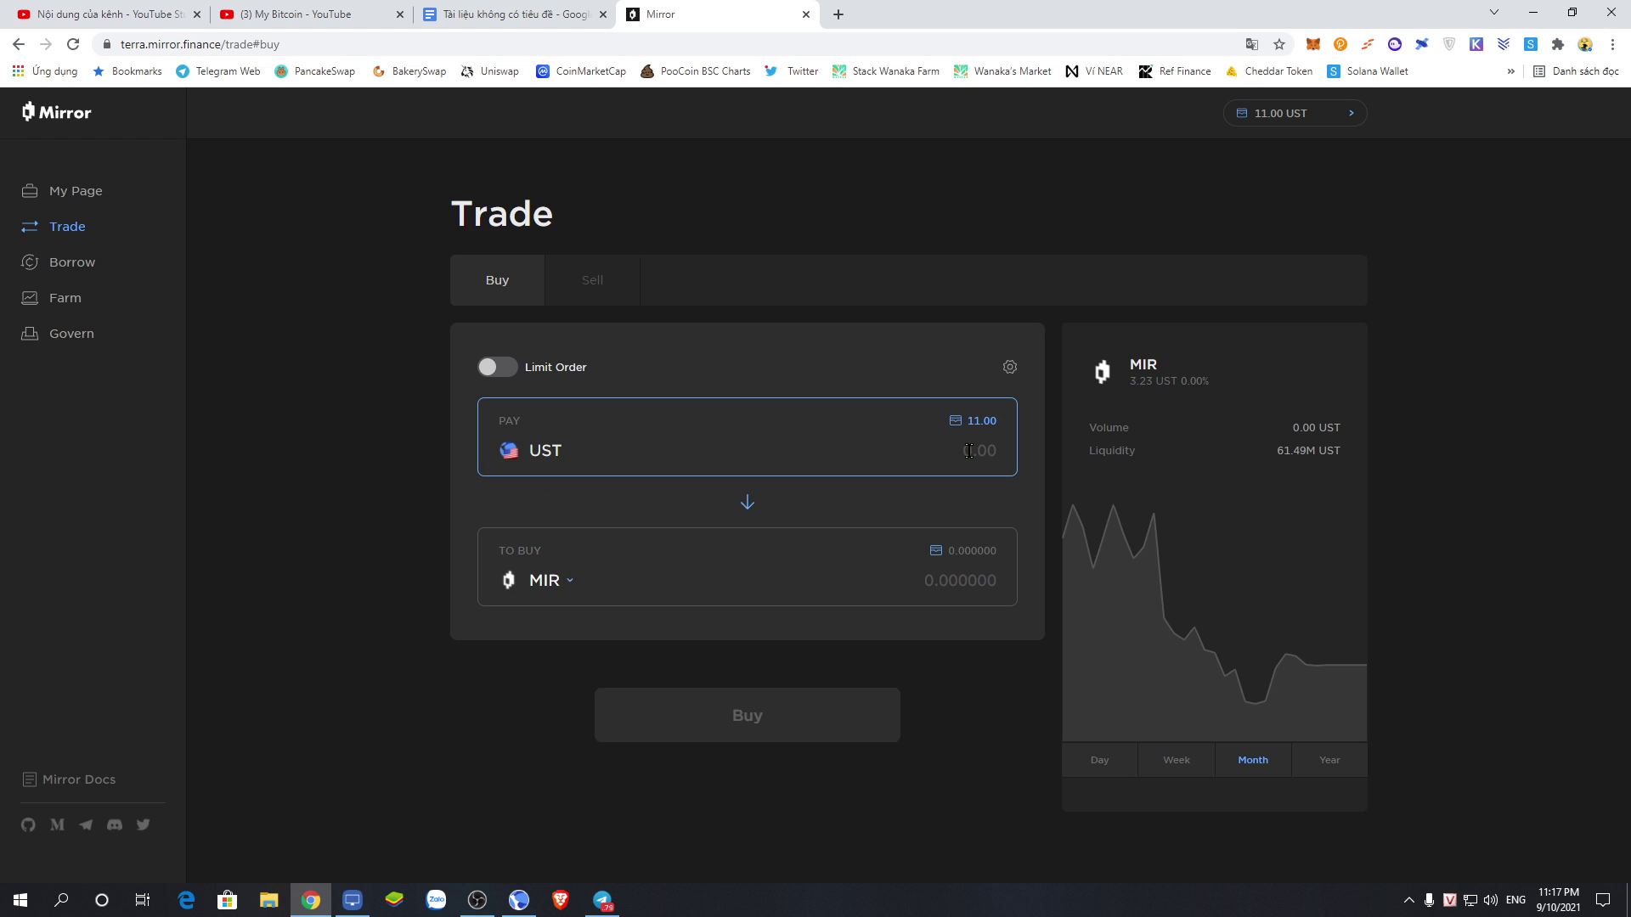
text(1)
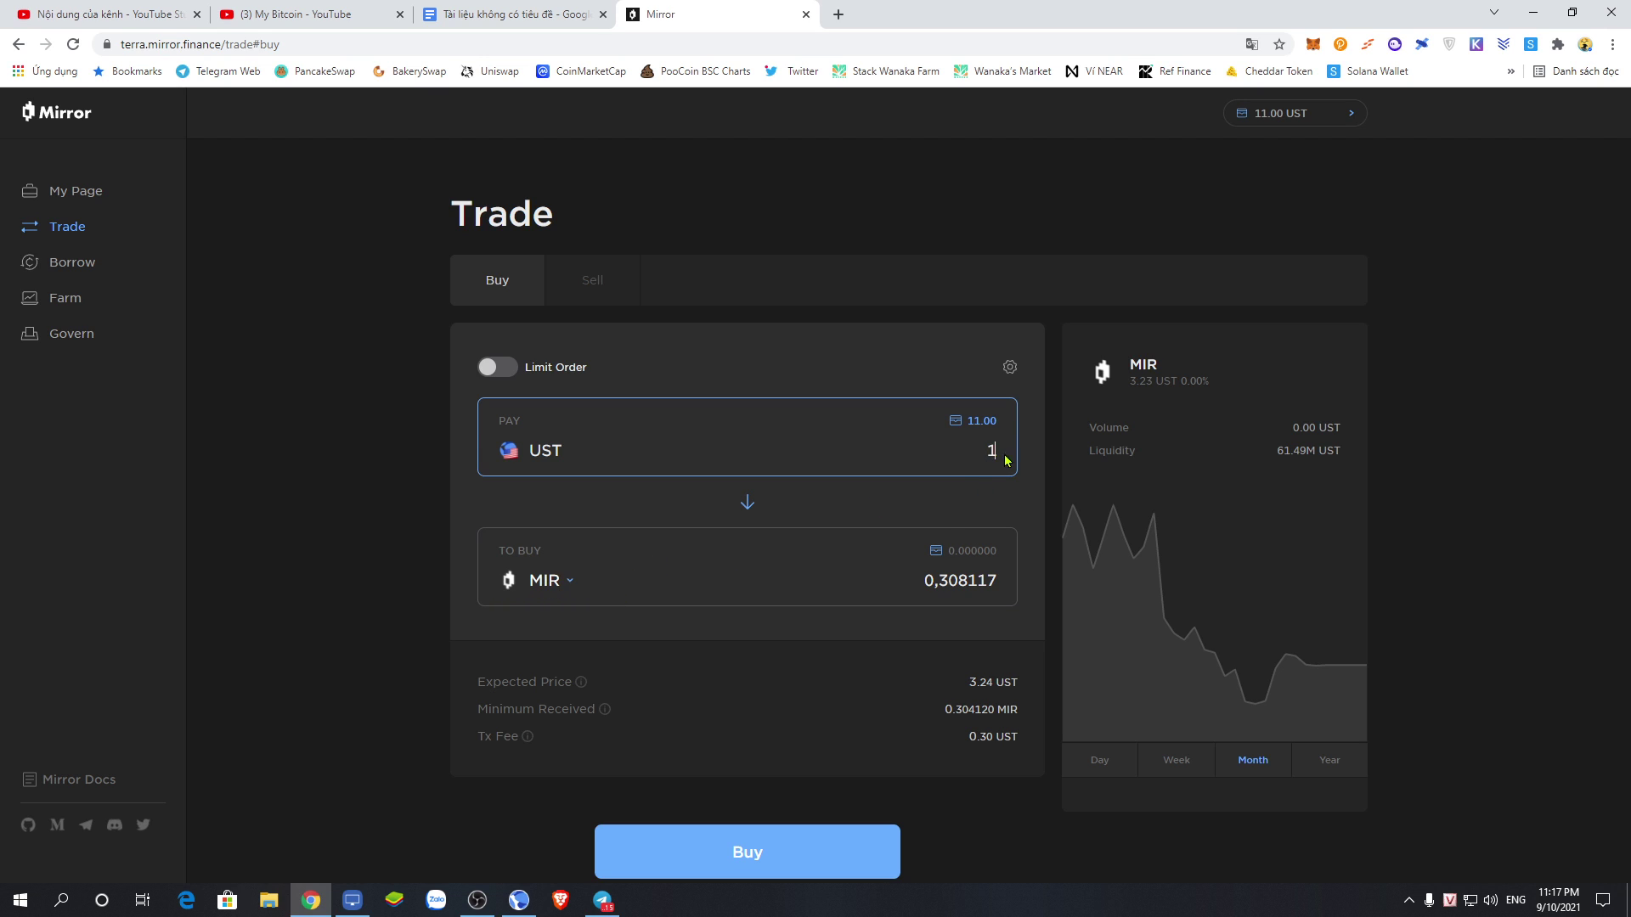
drag(918, 578, 1020, 585)
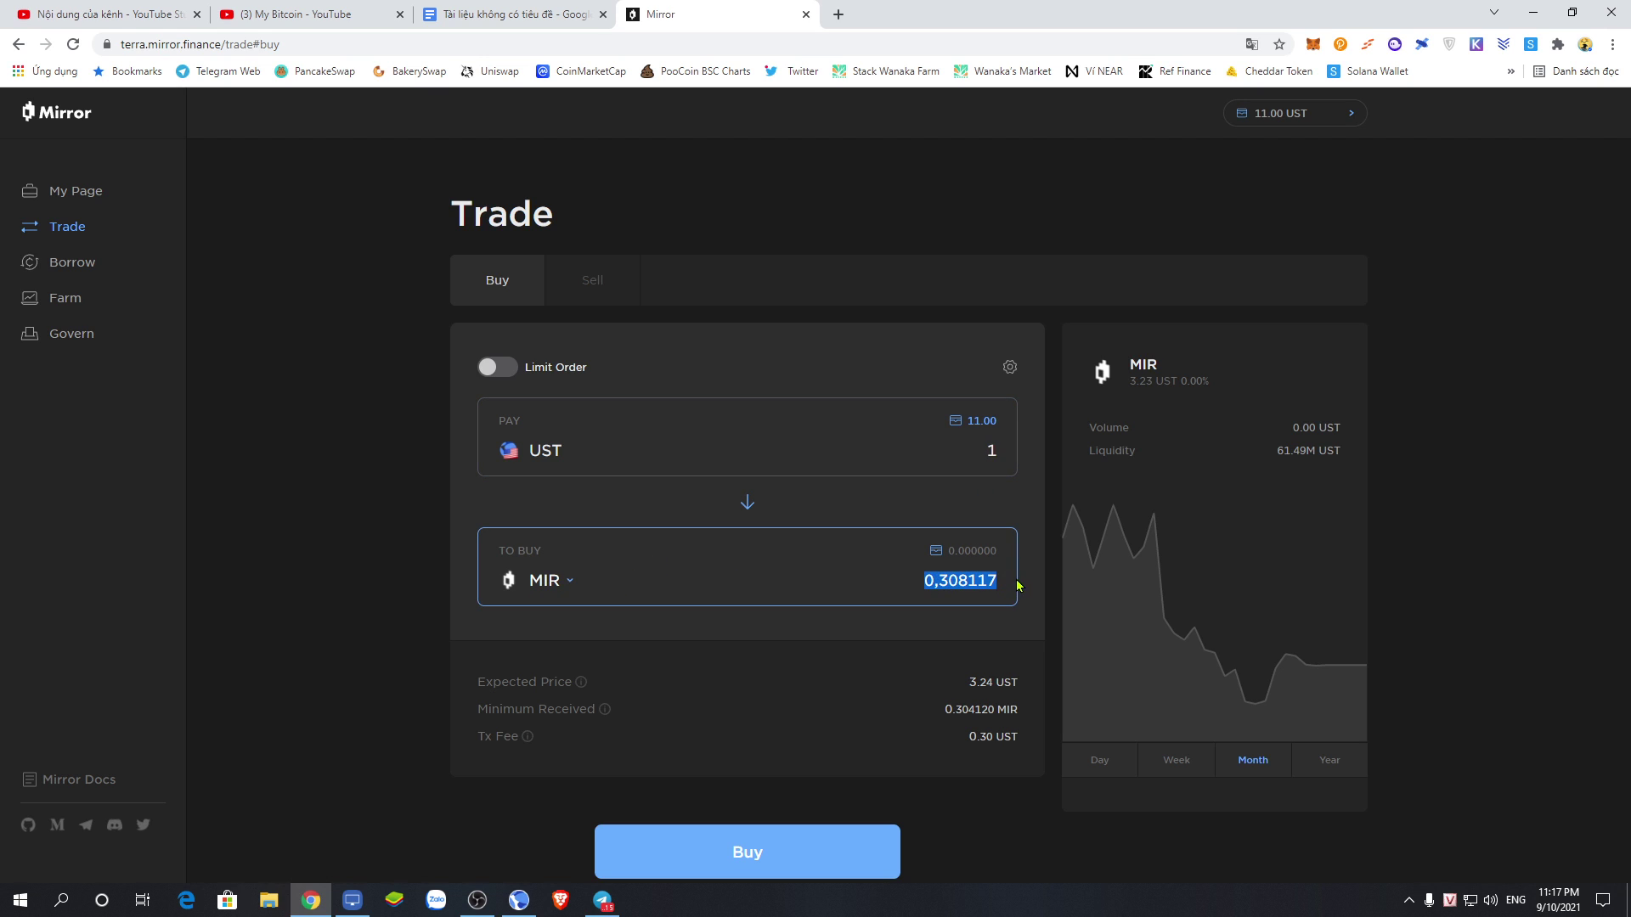
click(907, 506)
scroll(881, 548, down, 1)
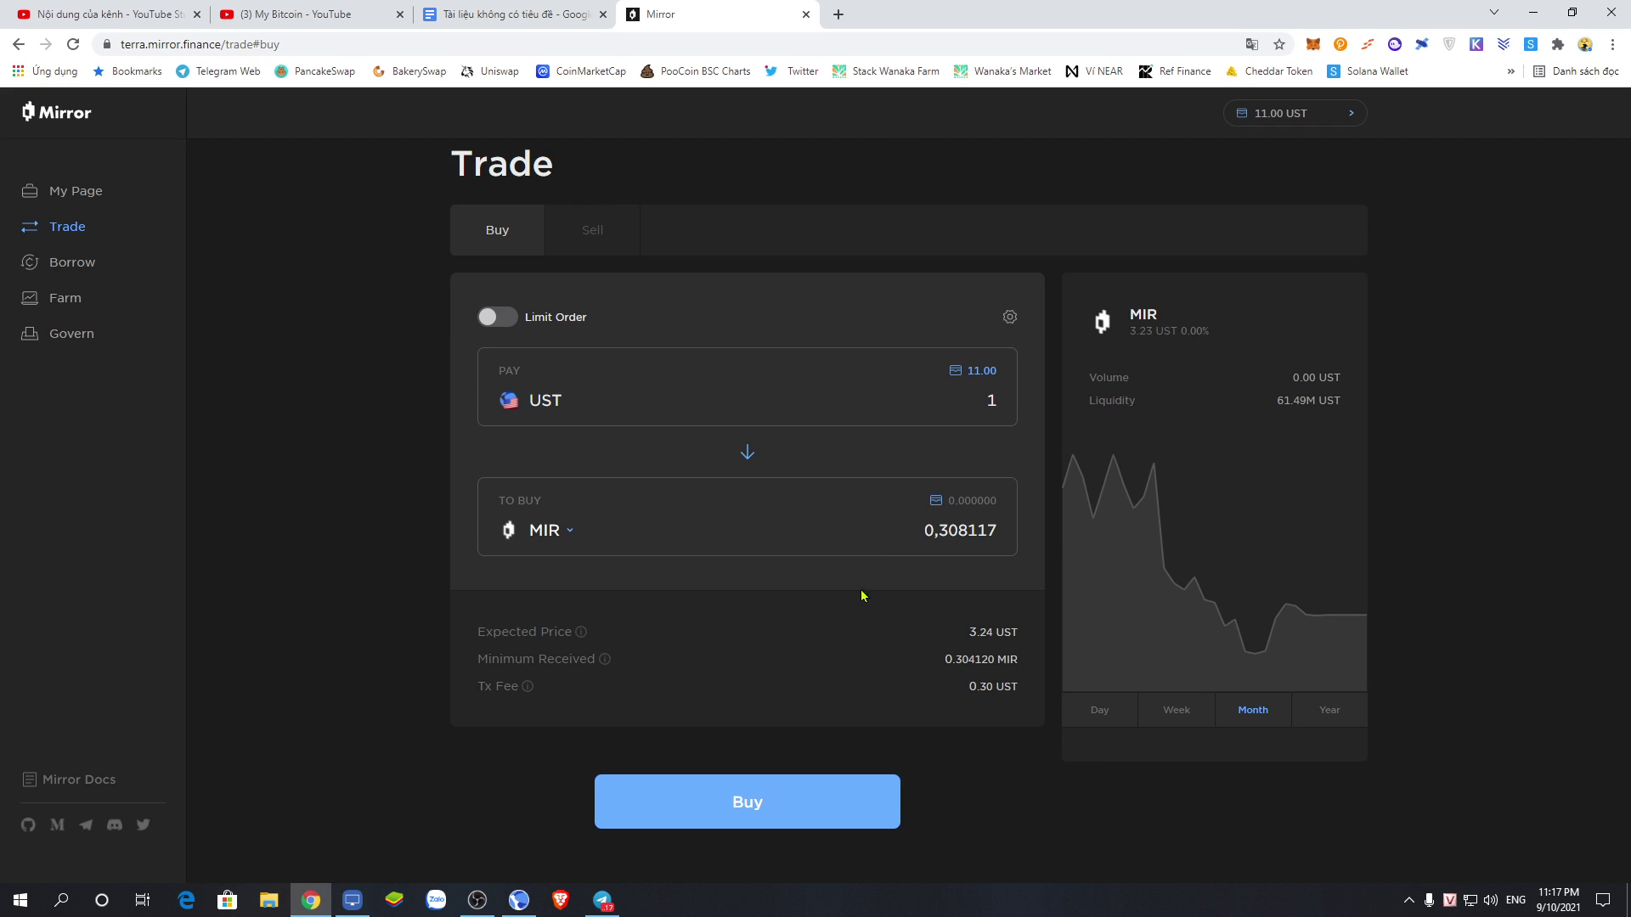
- Place the MIR buy order, read through the caution notice and agree to its risks
click(734, 803)
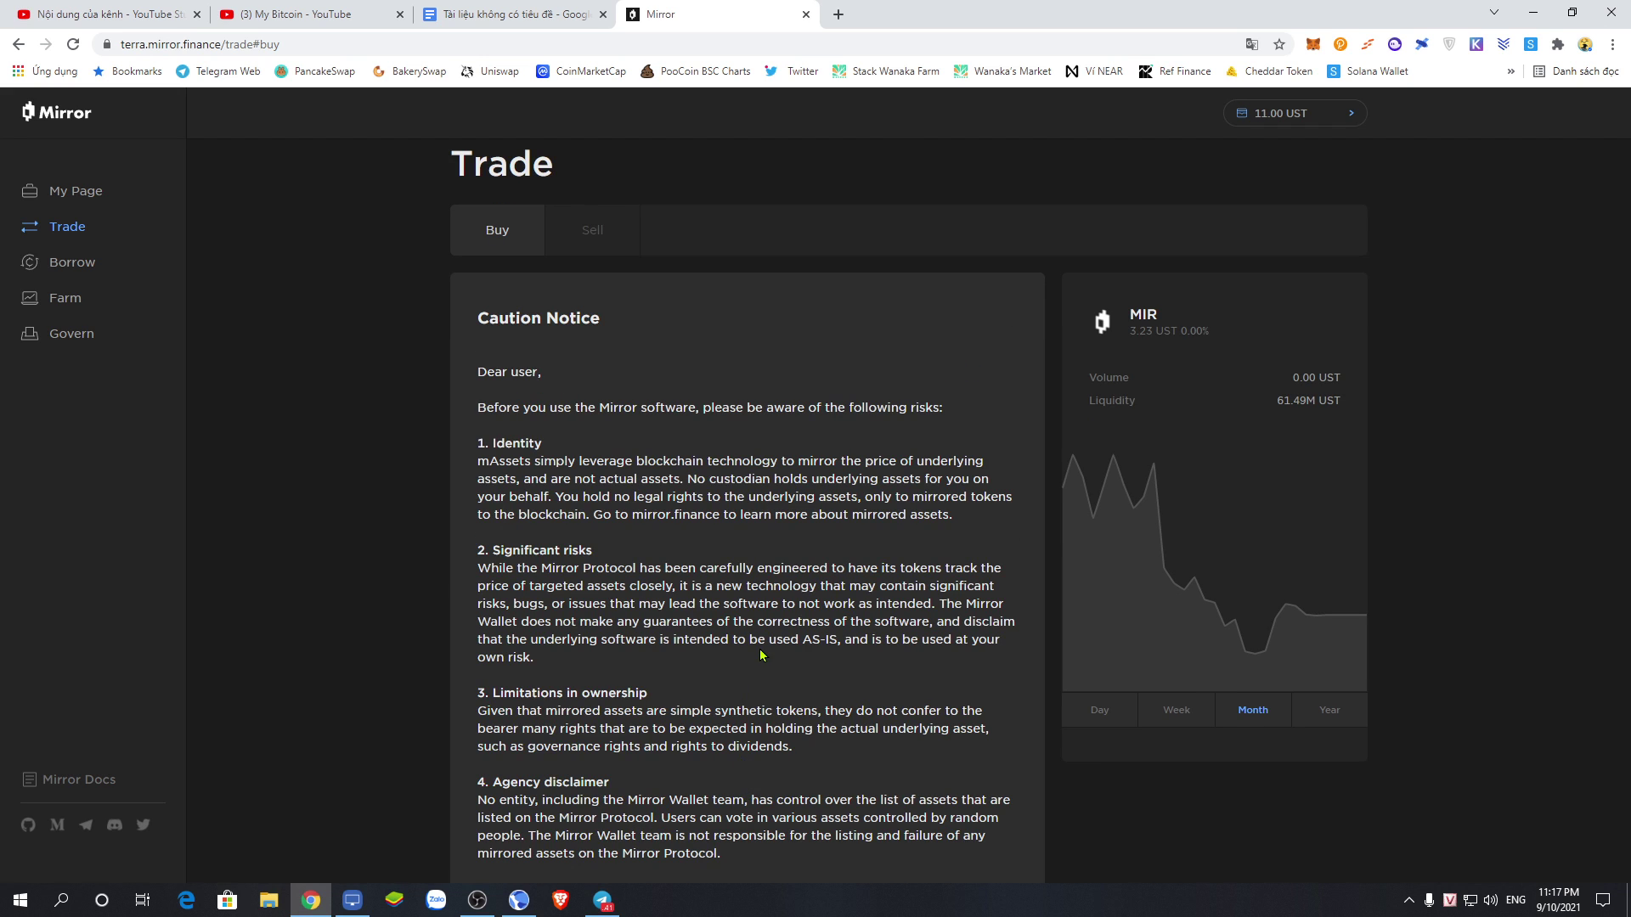
scroll(760, 655, down, 3)
scroll(751, 634, up, 2)
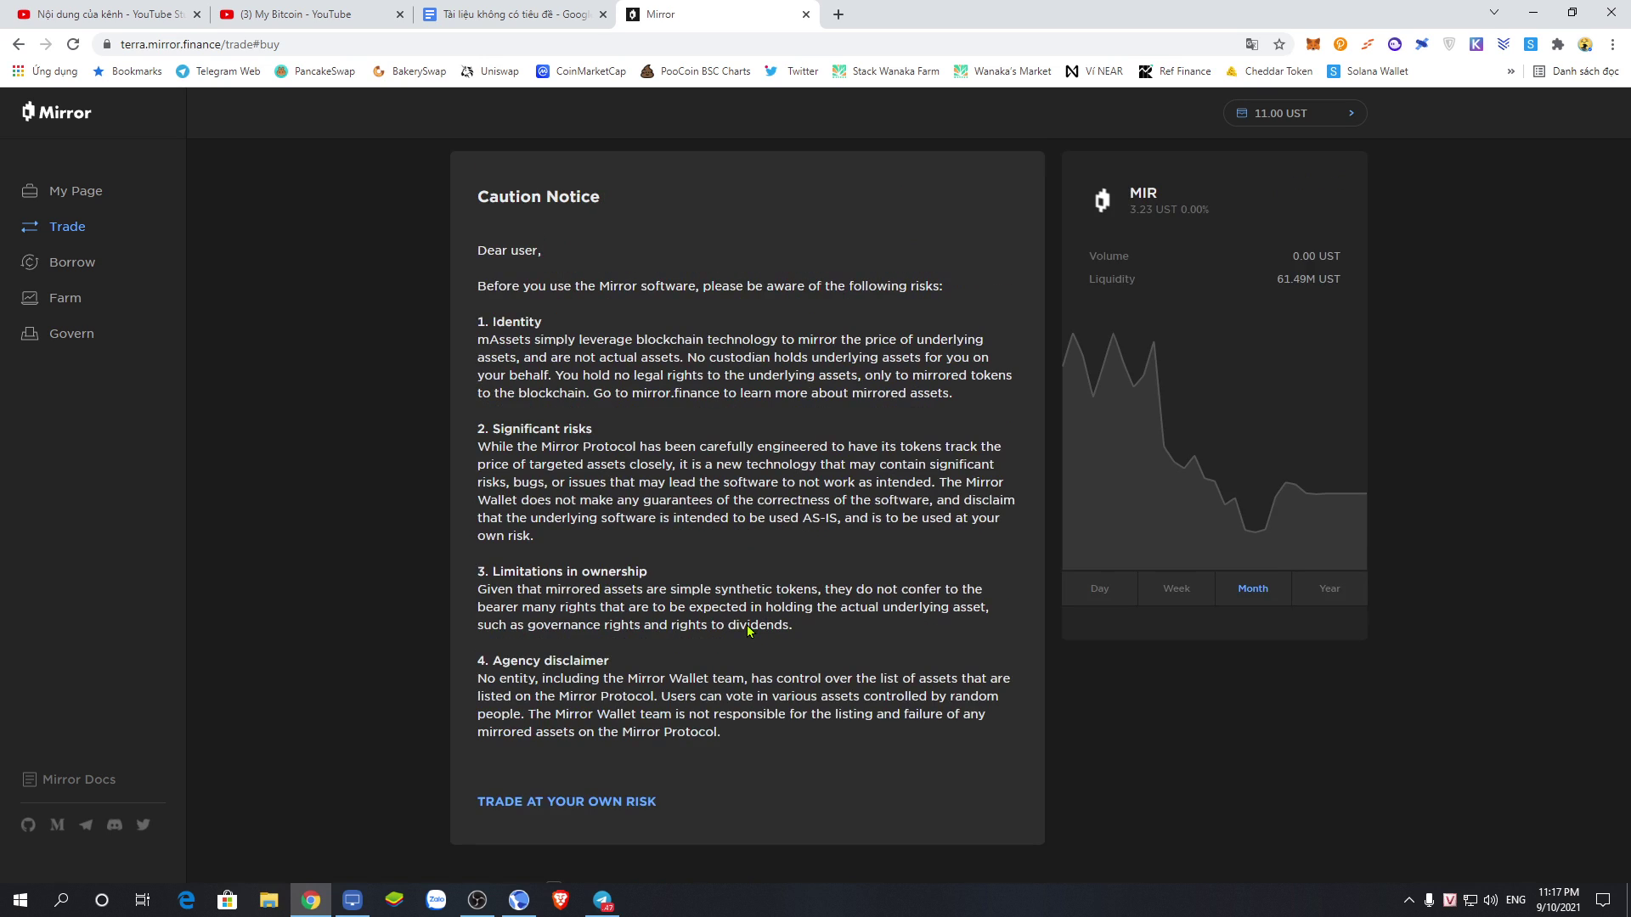
scroll(750, 624, down, 2)
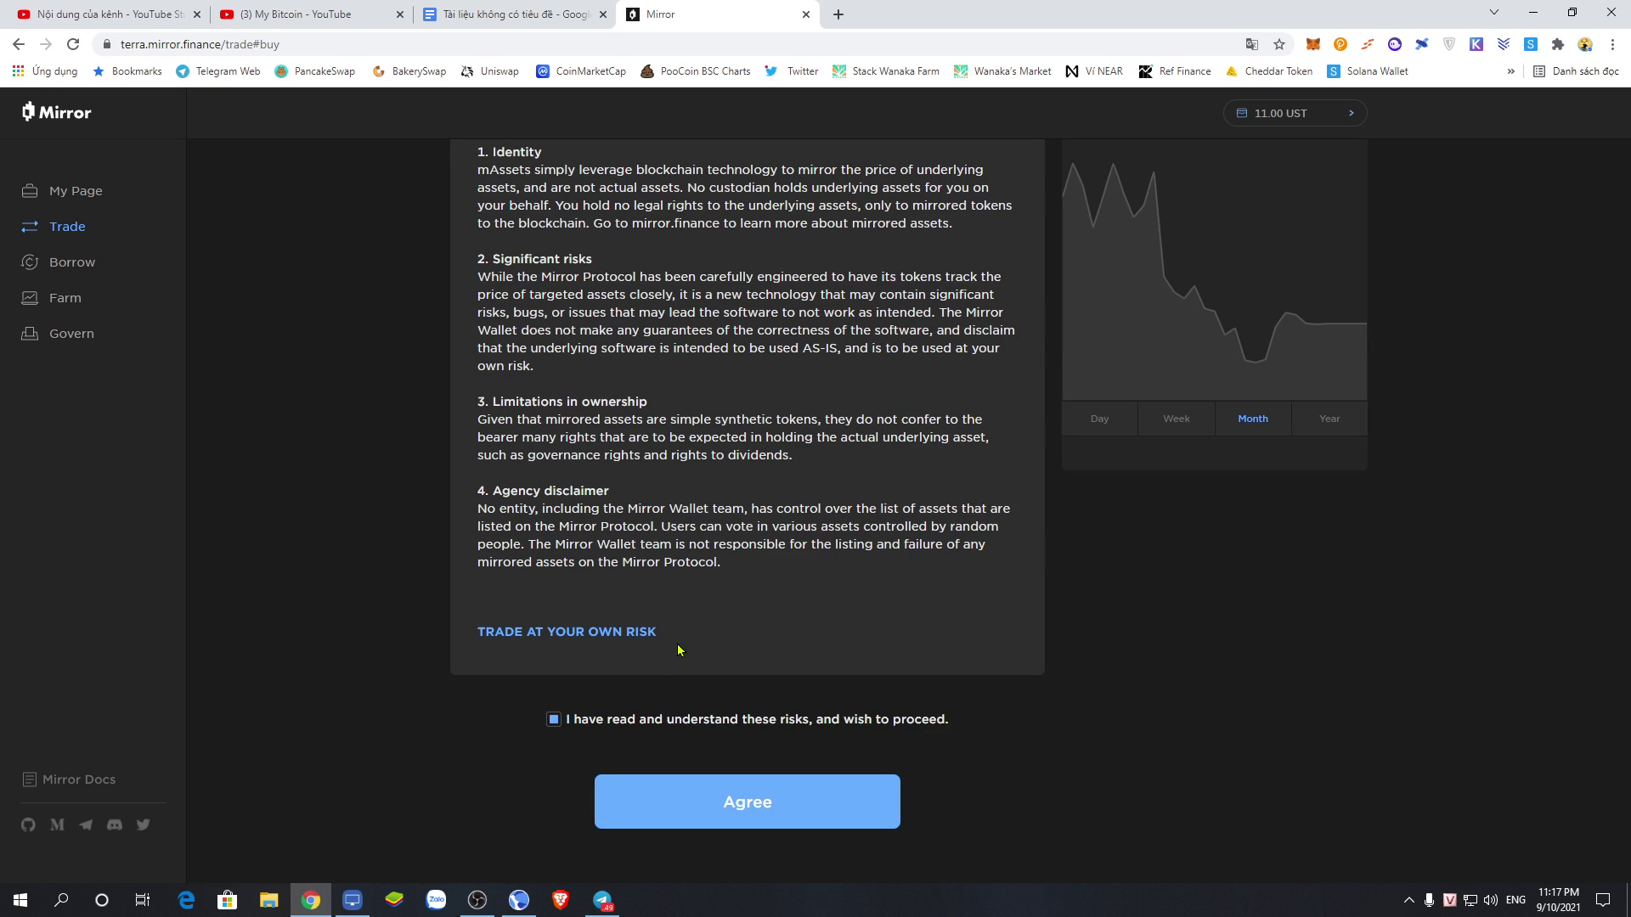
click(745, 803)
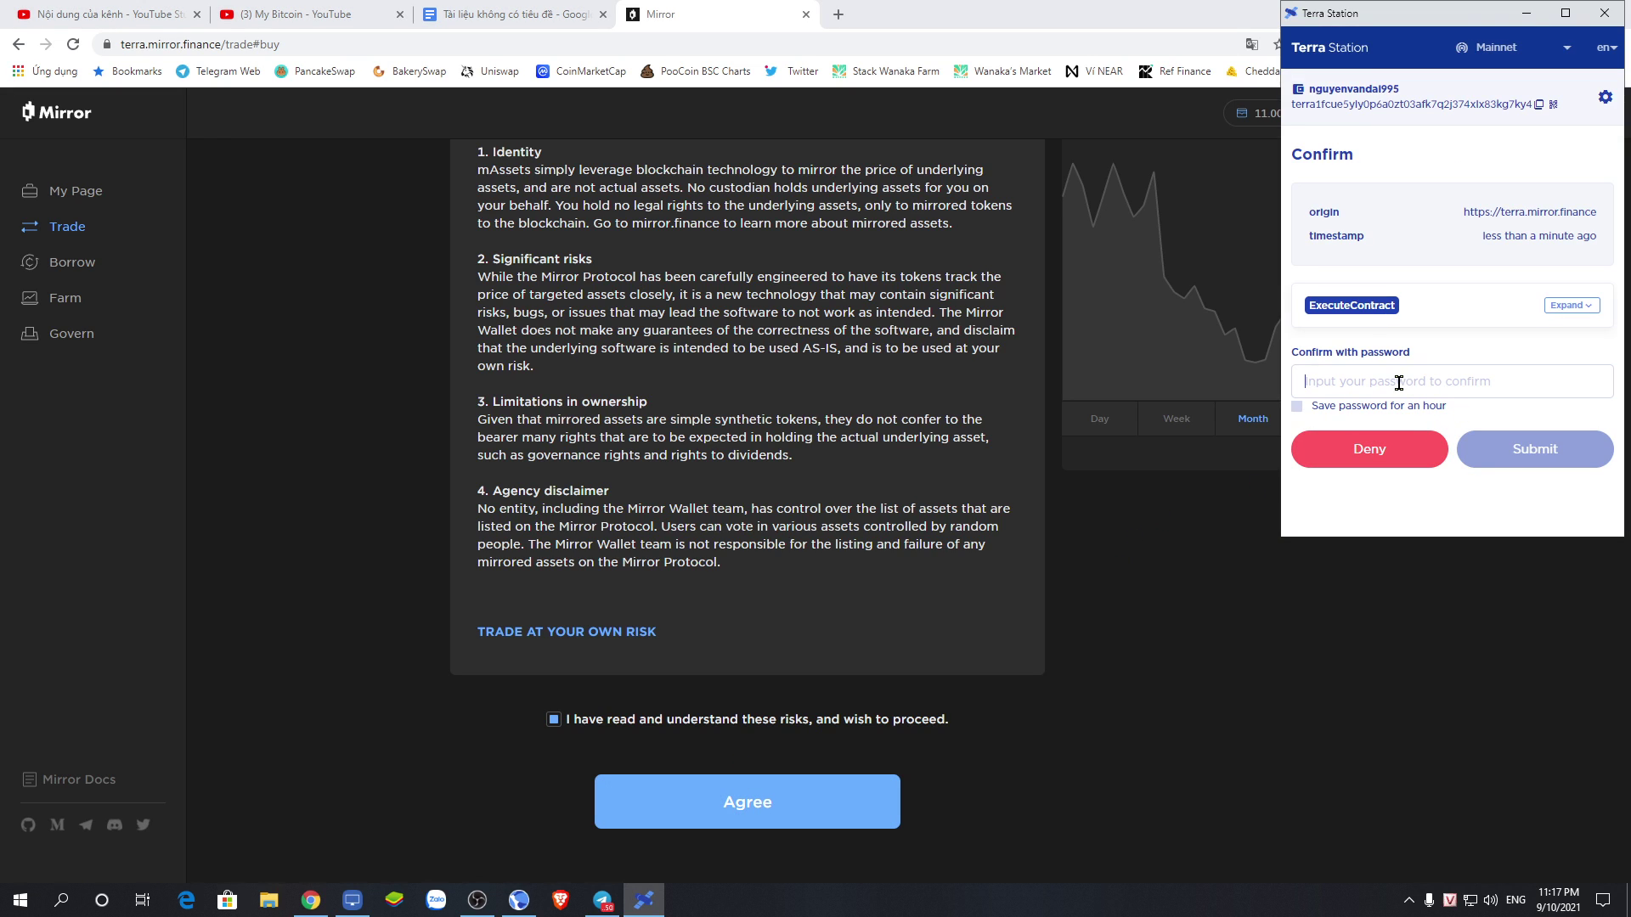
- Enter the wallet password in Terra Station, submit the purchase transaction and review its receipt
click(1398, 383)
text(•)
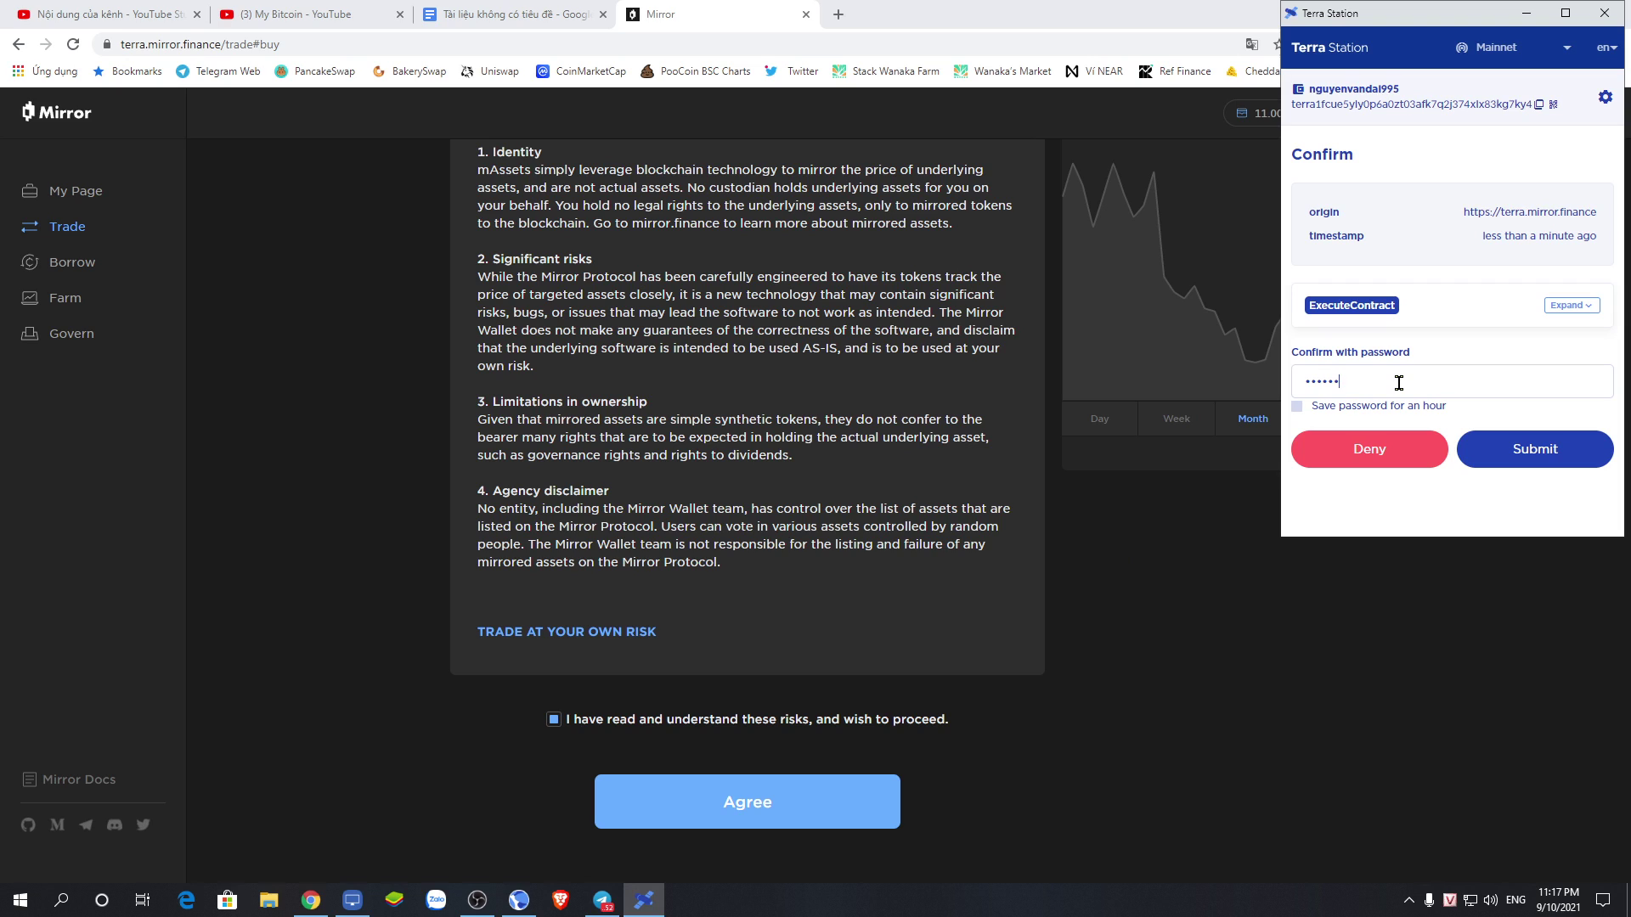
text(•••••••••)
click(1573, 461)
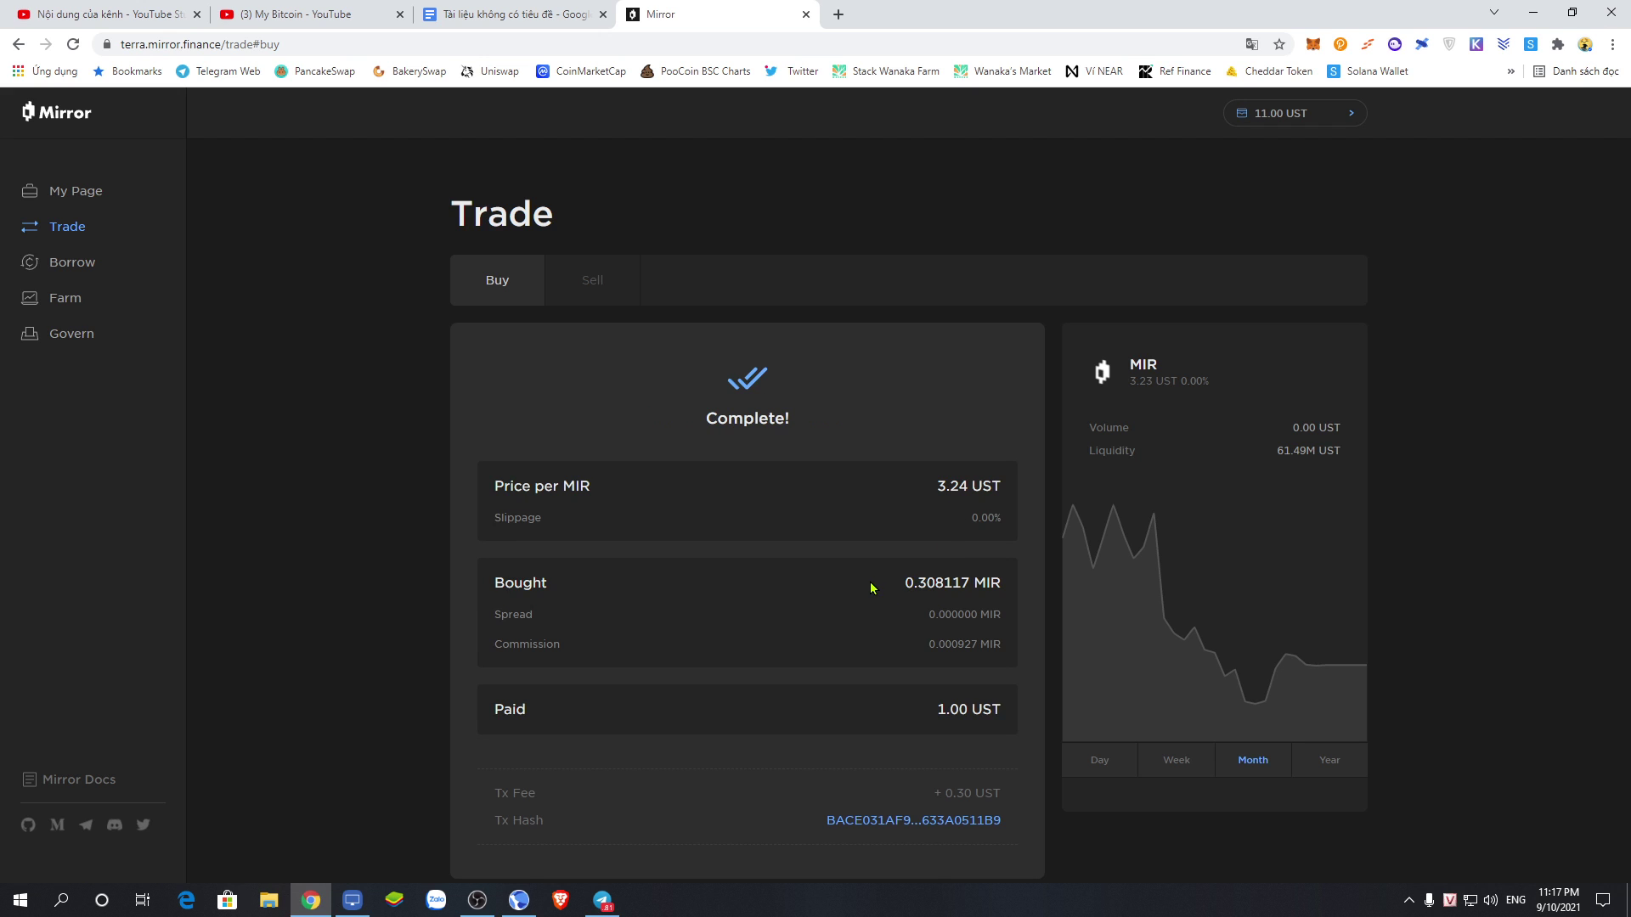
scroll(871, 587, down, 2)
scroll(871, 587, up, 2)
- Fill the Sell form with the full balance of 0.308117 MIR to check its UST return, without selling
click(618, 278)
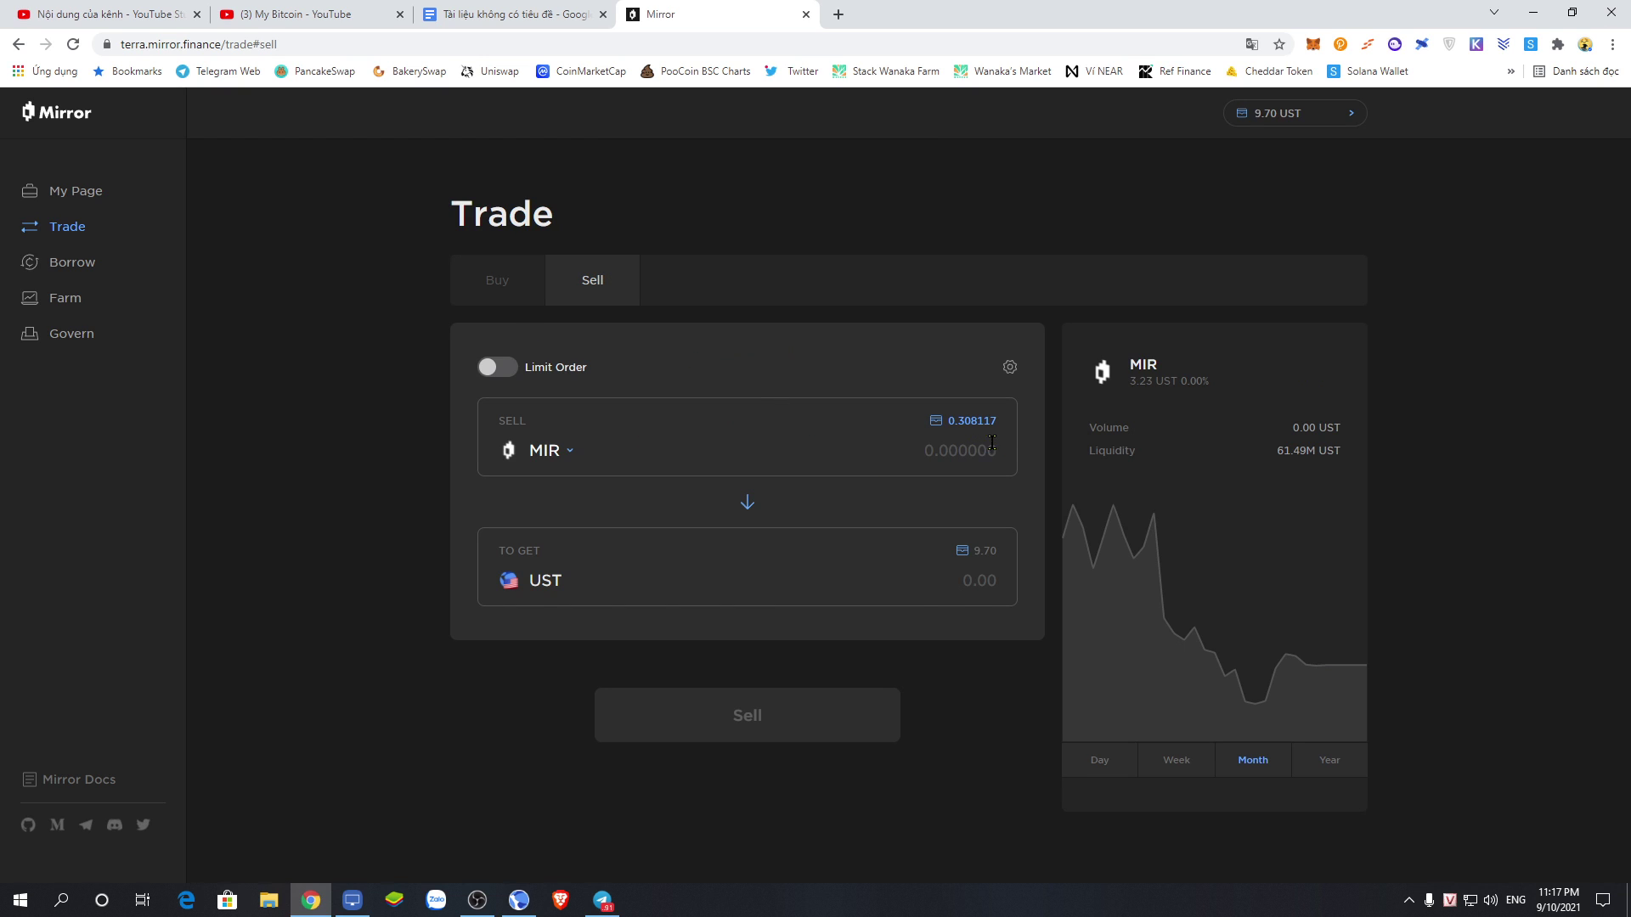
click(976, 422)
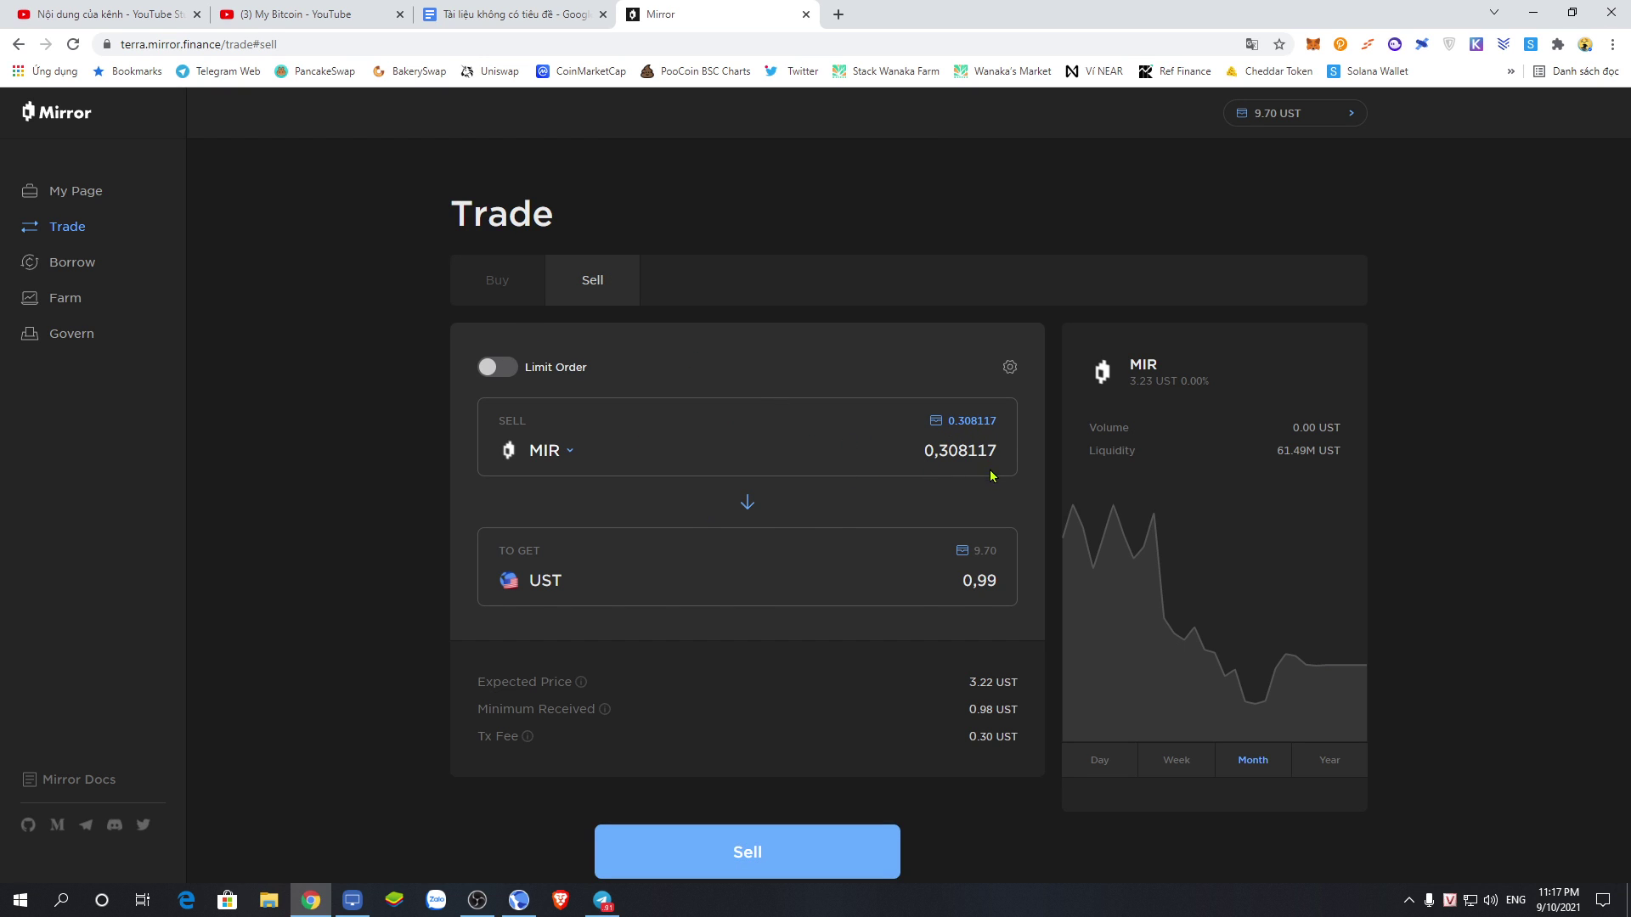
double_click(918, 452)
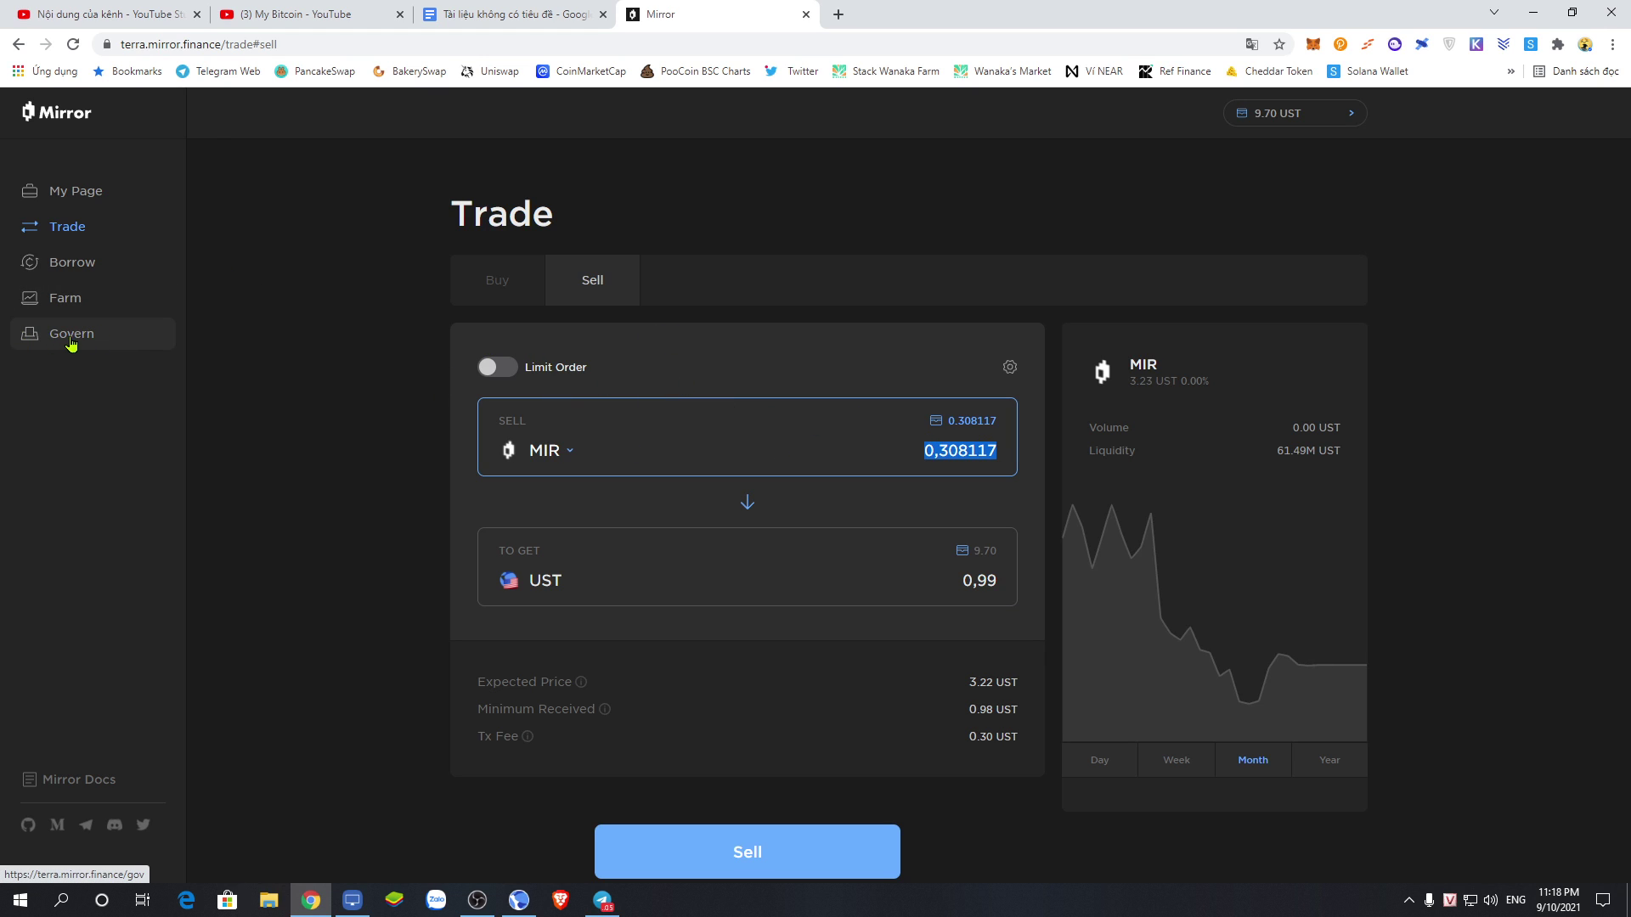
- Open the MIR staking form in Mirror governance and fill in the full available balance of 0.308117 MIR
click(67, 333)
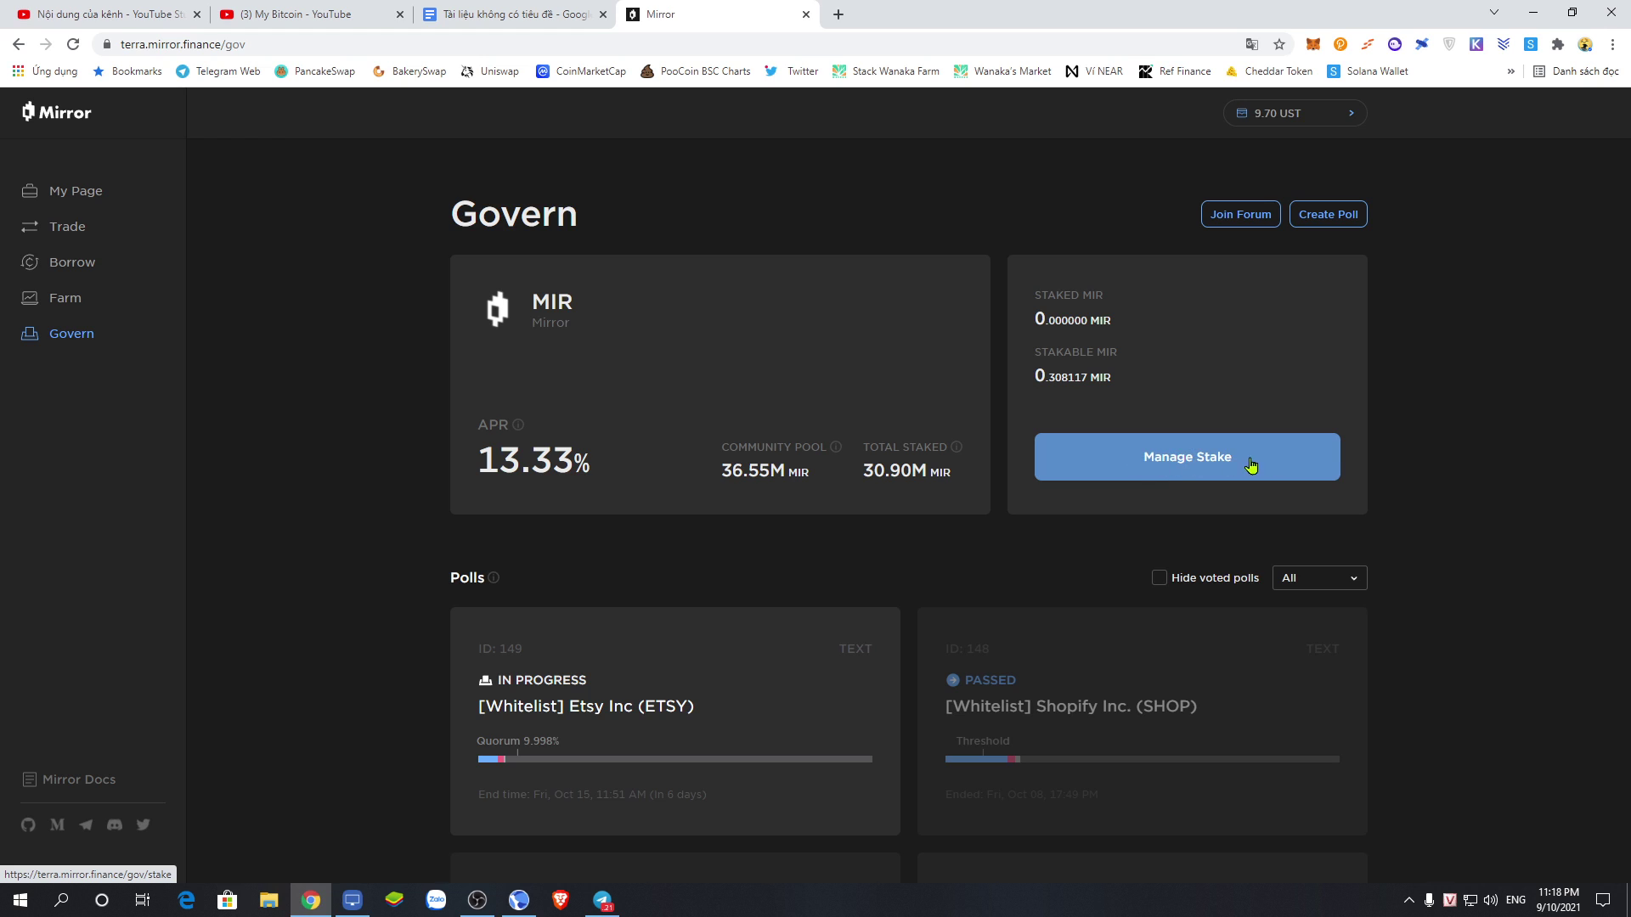
click(1203, 465)
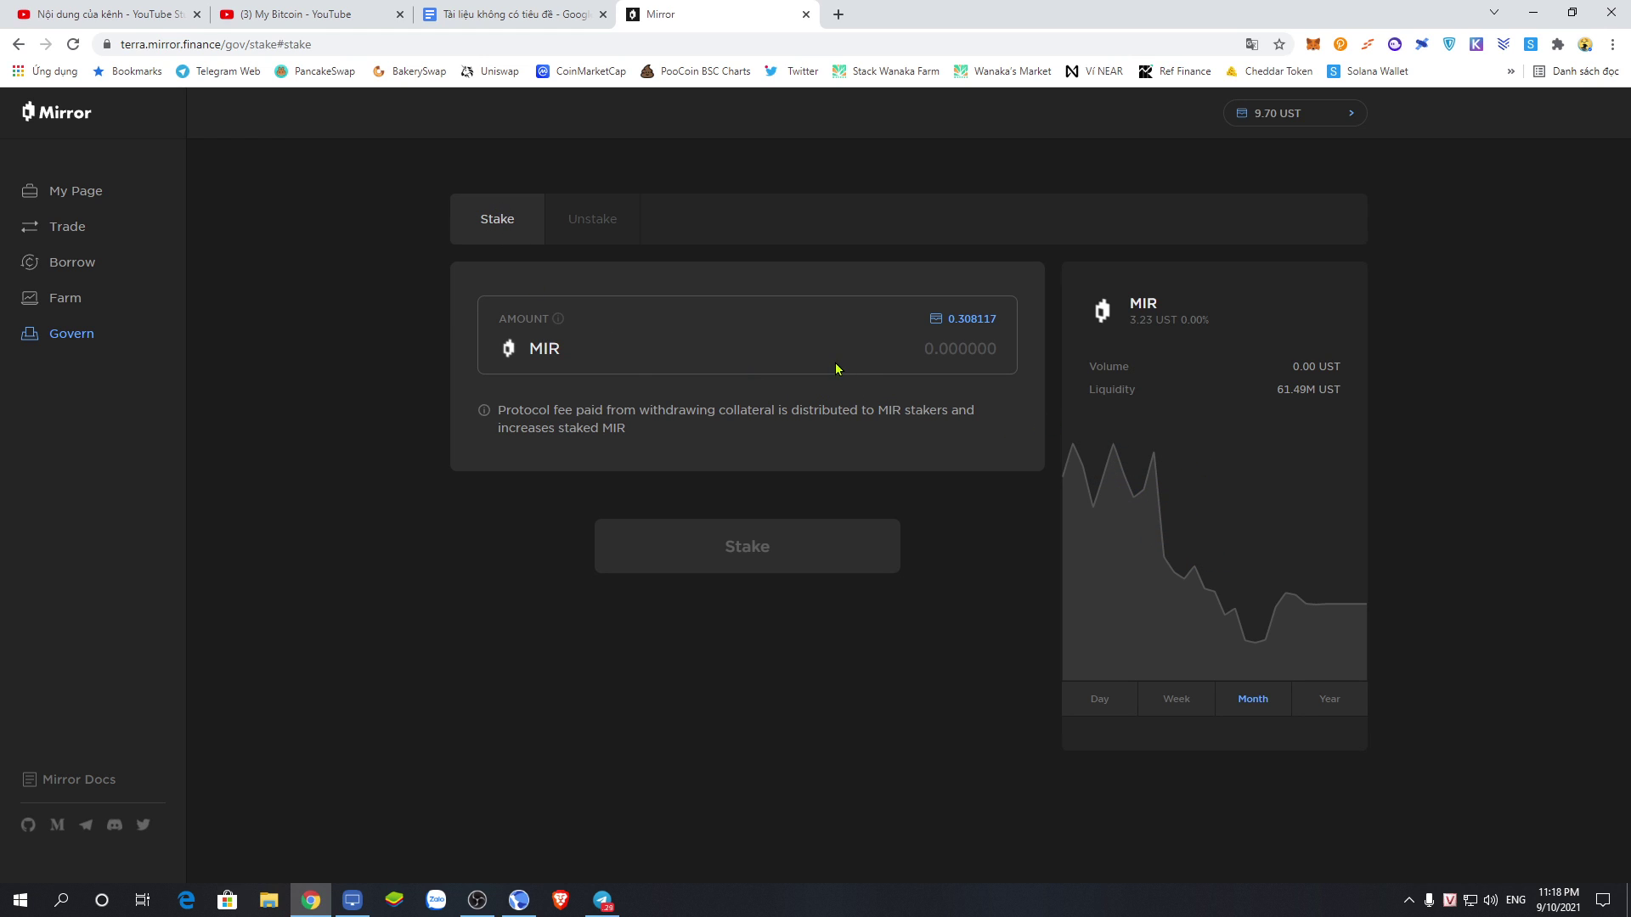
click(953, 354)
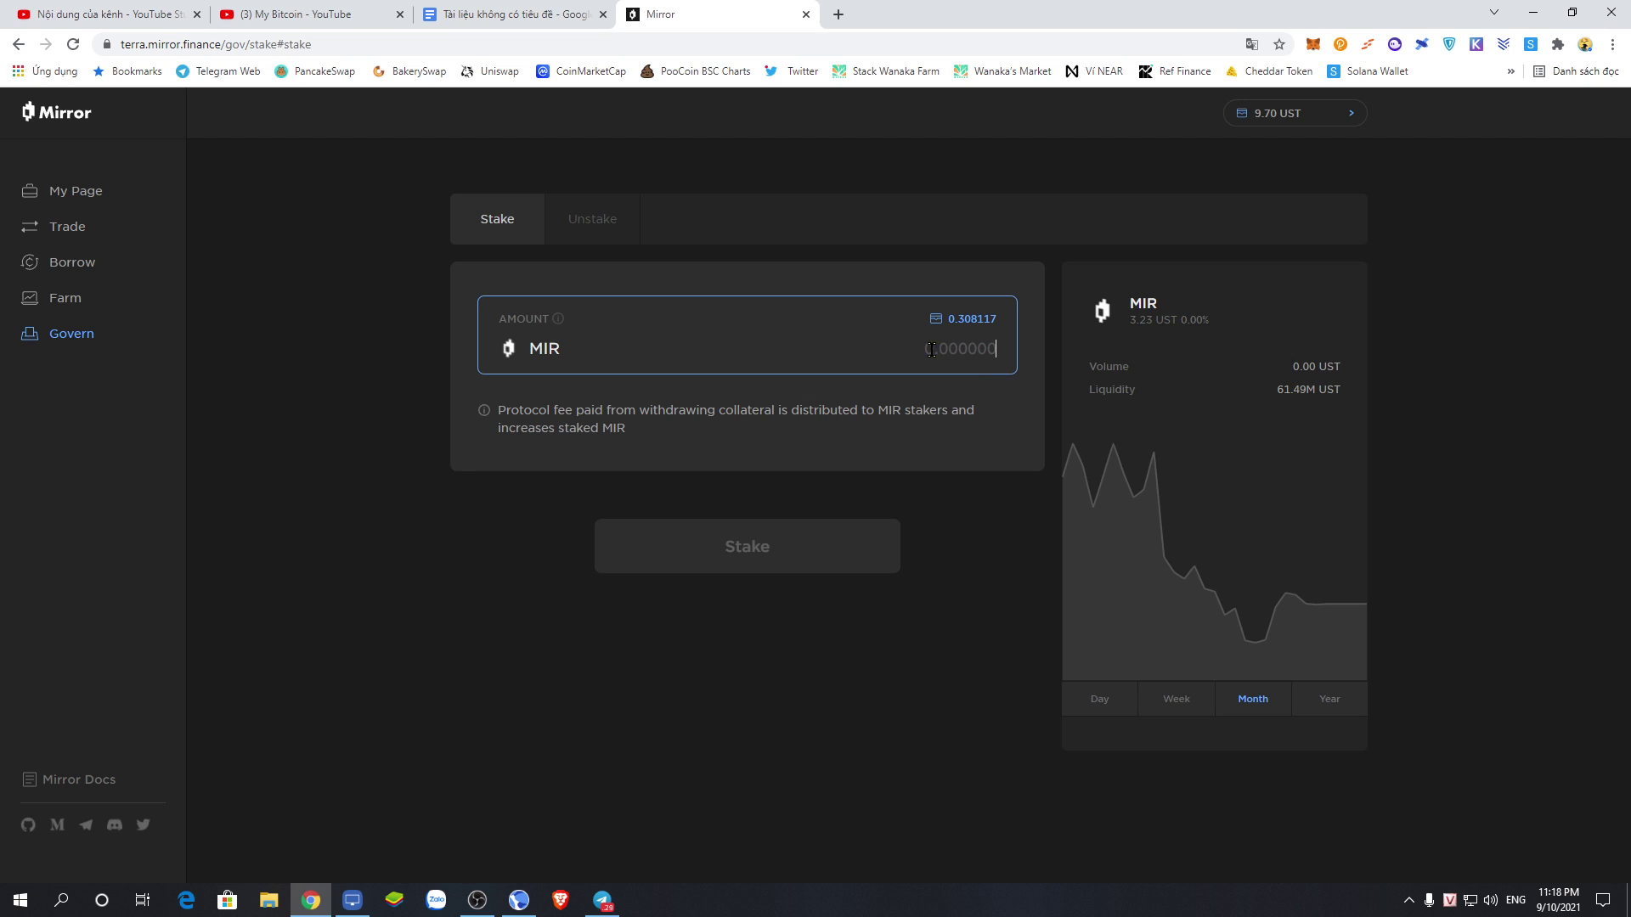
drag(949, 319, 1017, 322)
click(972, 319)
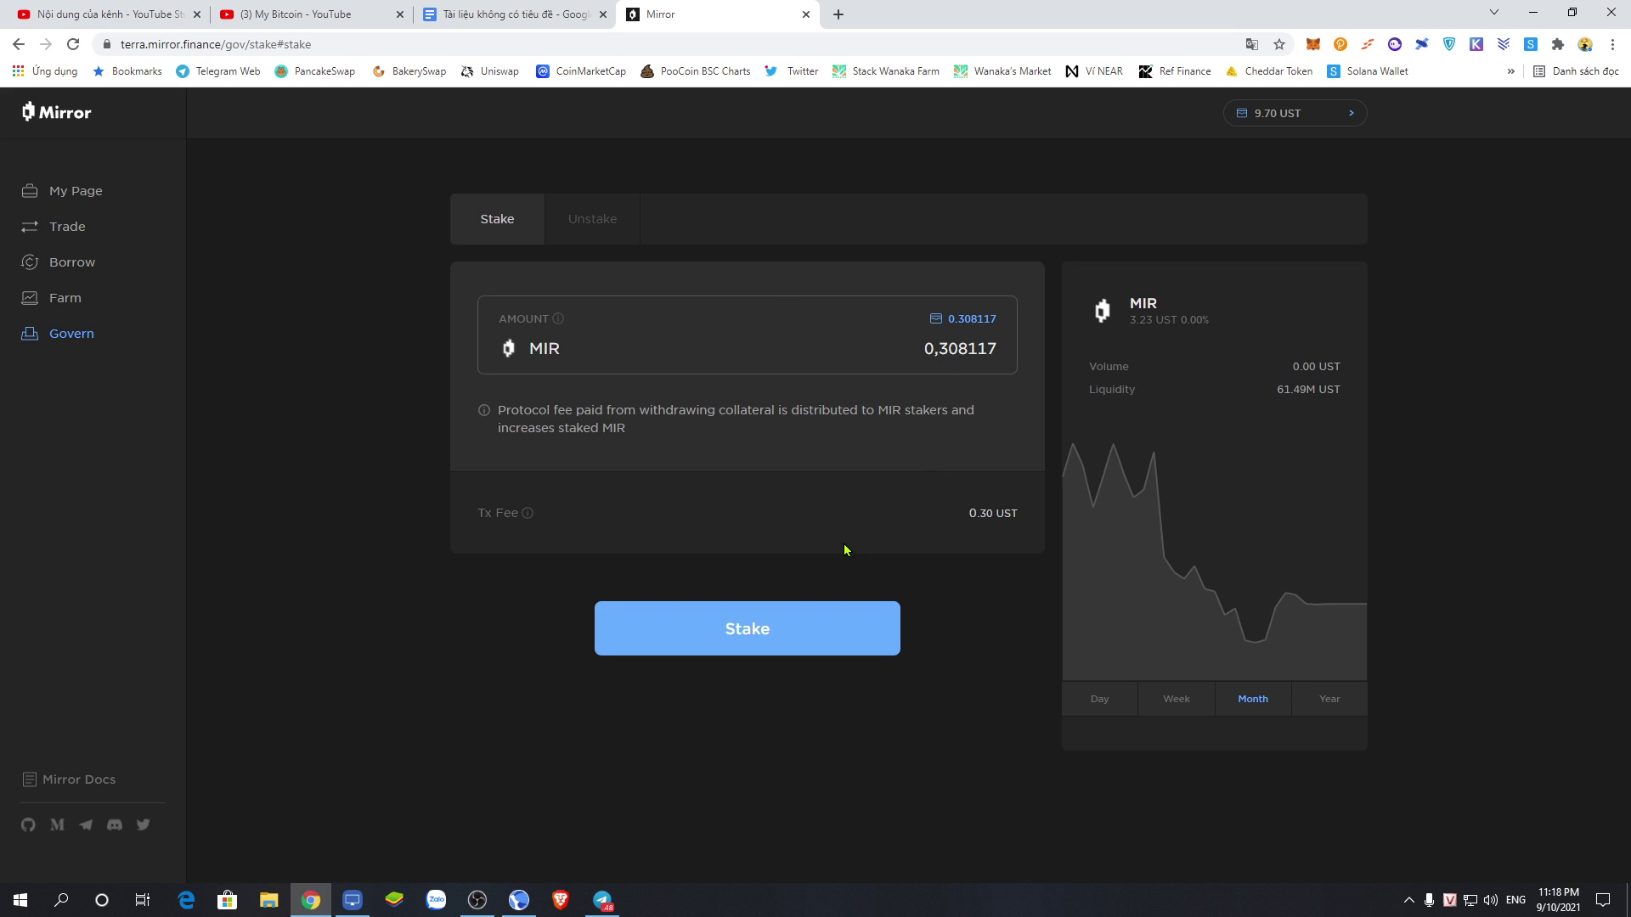
- Submit the MIR stake and authorize the transaction in Terra Station with the wallet password
click(709, 637)
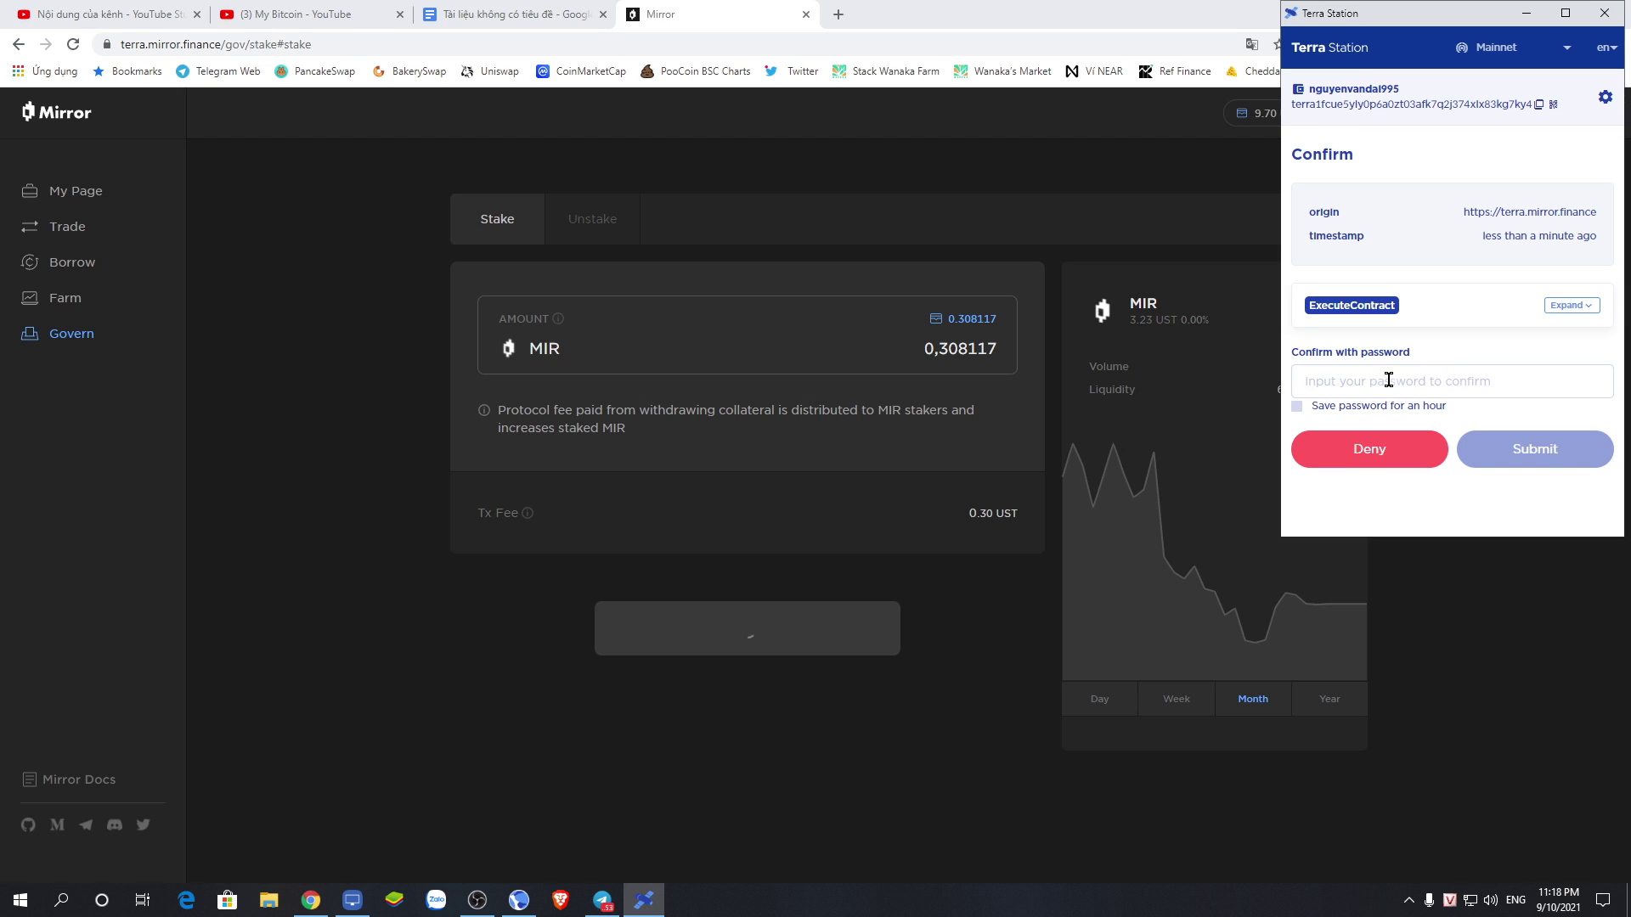
text(**********)
click(1547, 456)
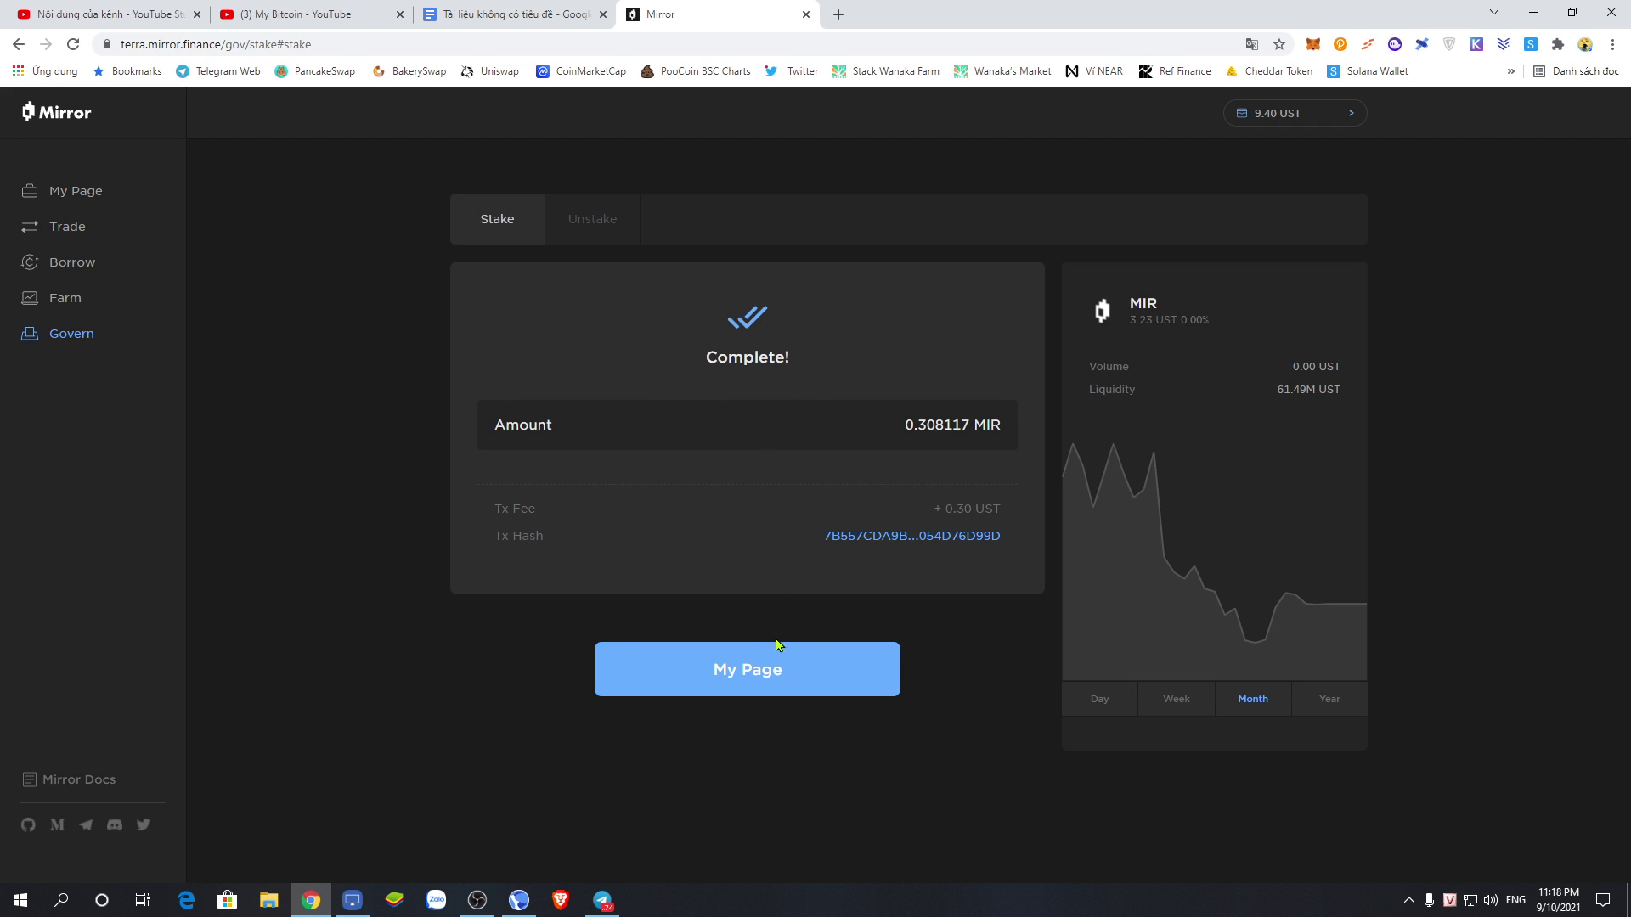
- Open My Page in Mirror and check the staked MIR and voting rewards of the Govern entry
click(722, 661)
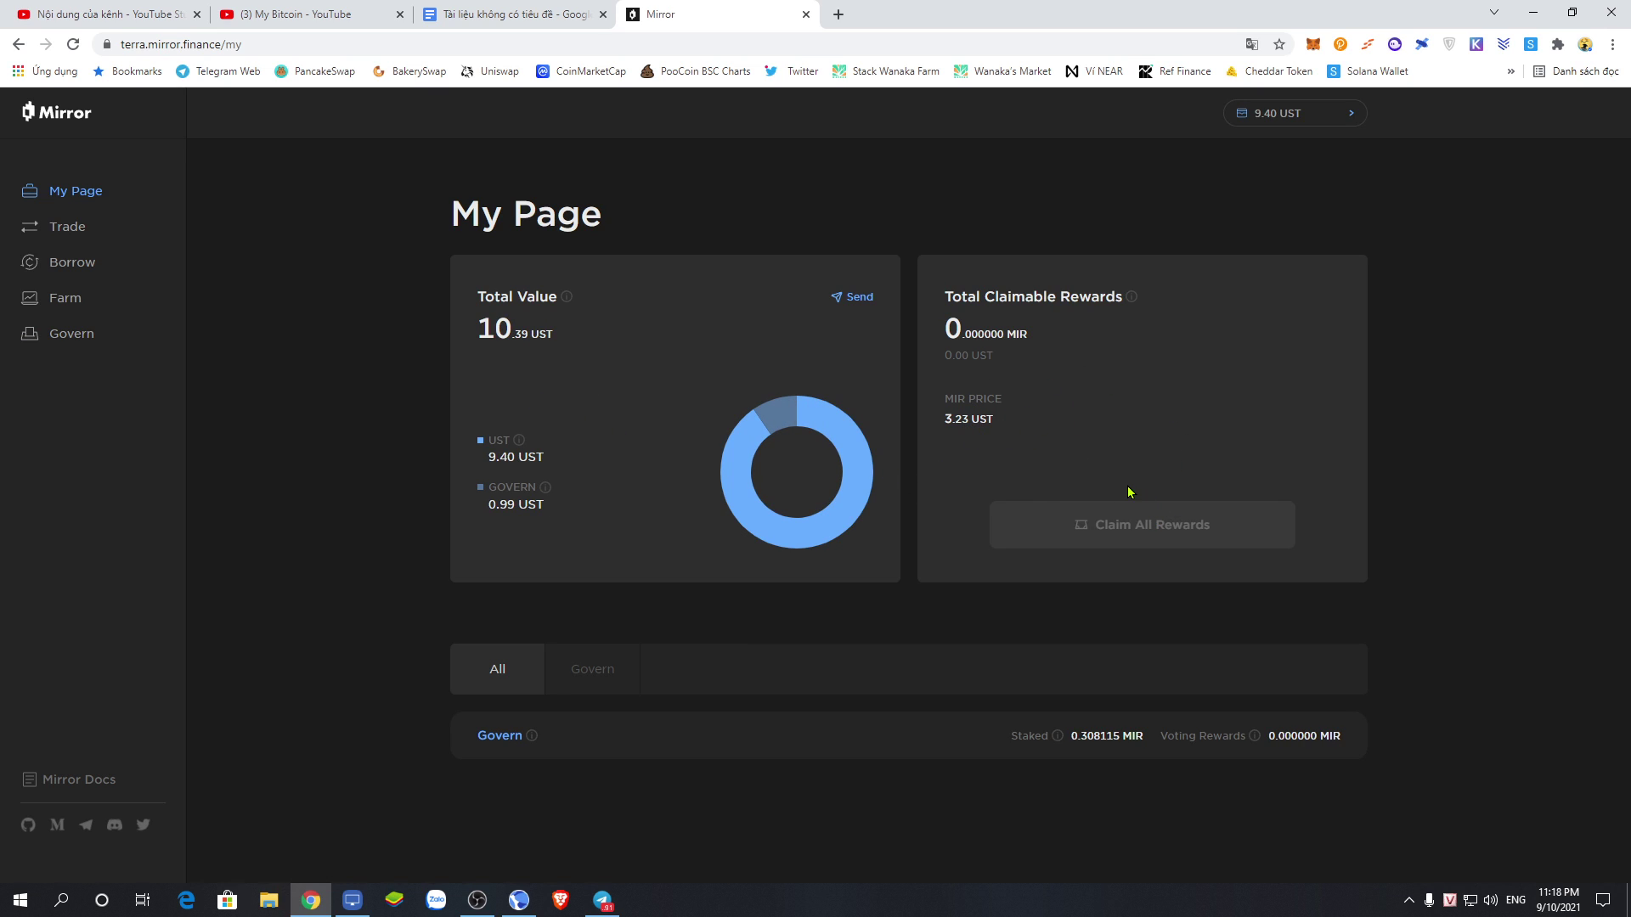
drag(469, 731, 641, 739)
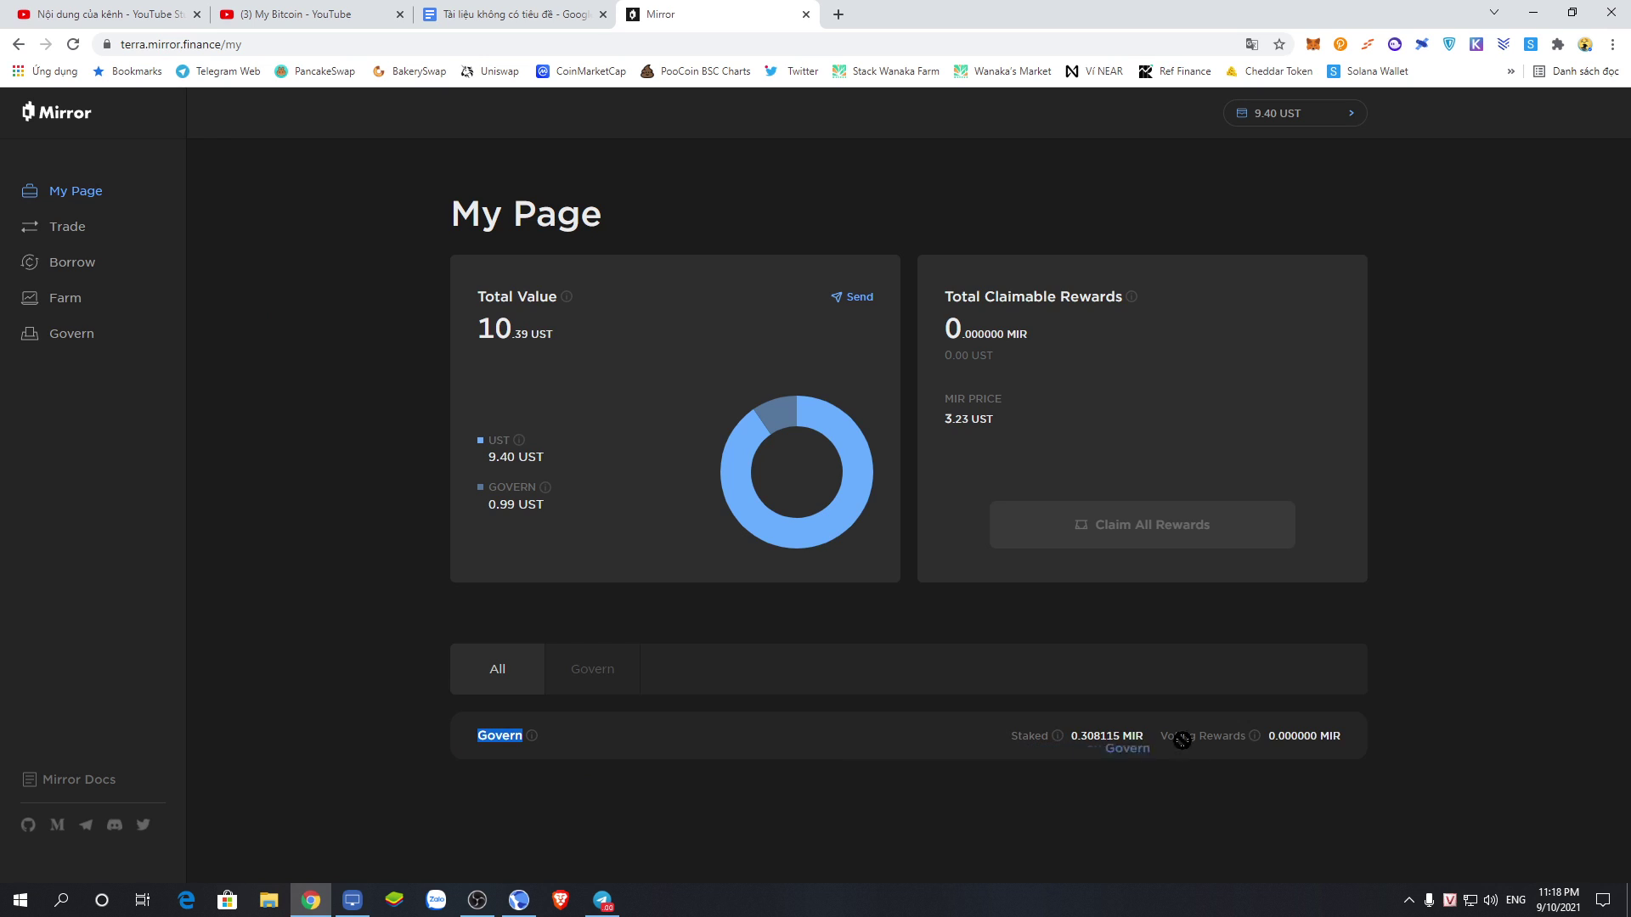
click(1436, 734)
- Disconnect the wallet from Mirror, dismiss the wallet connection prompt and close the Mirror page
click(1283, 113)
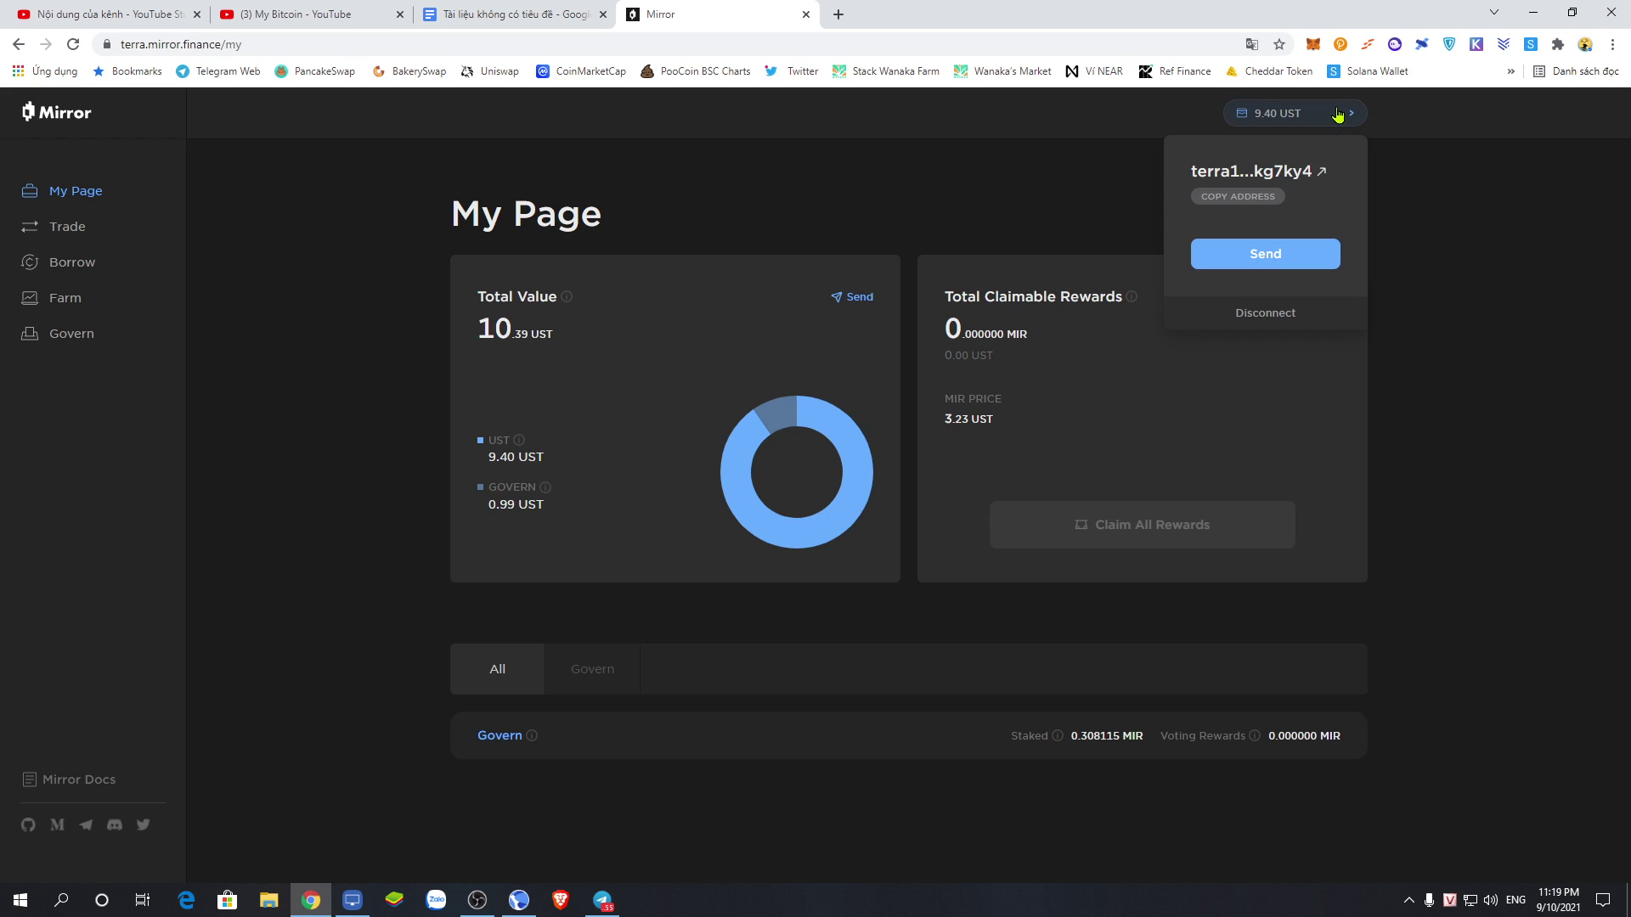
click(1278, 314)
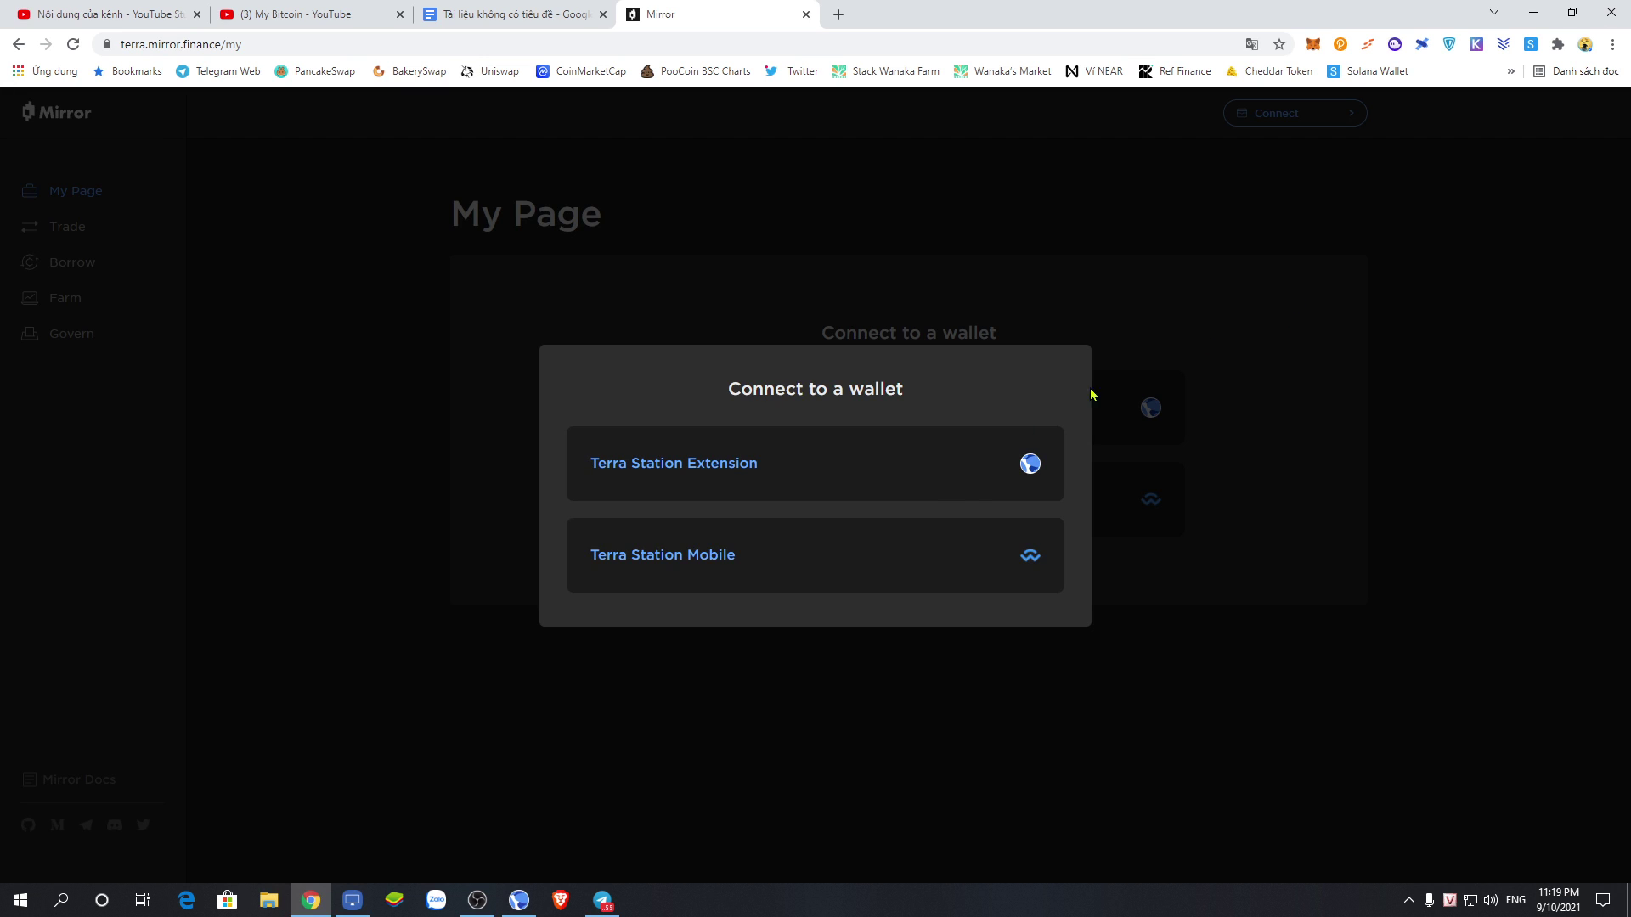
click(1164, 264)
click(806, 14)
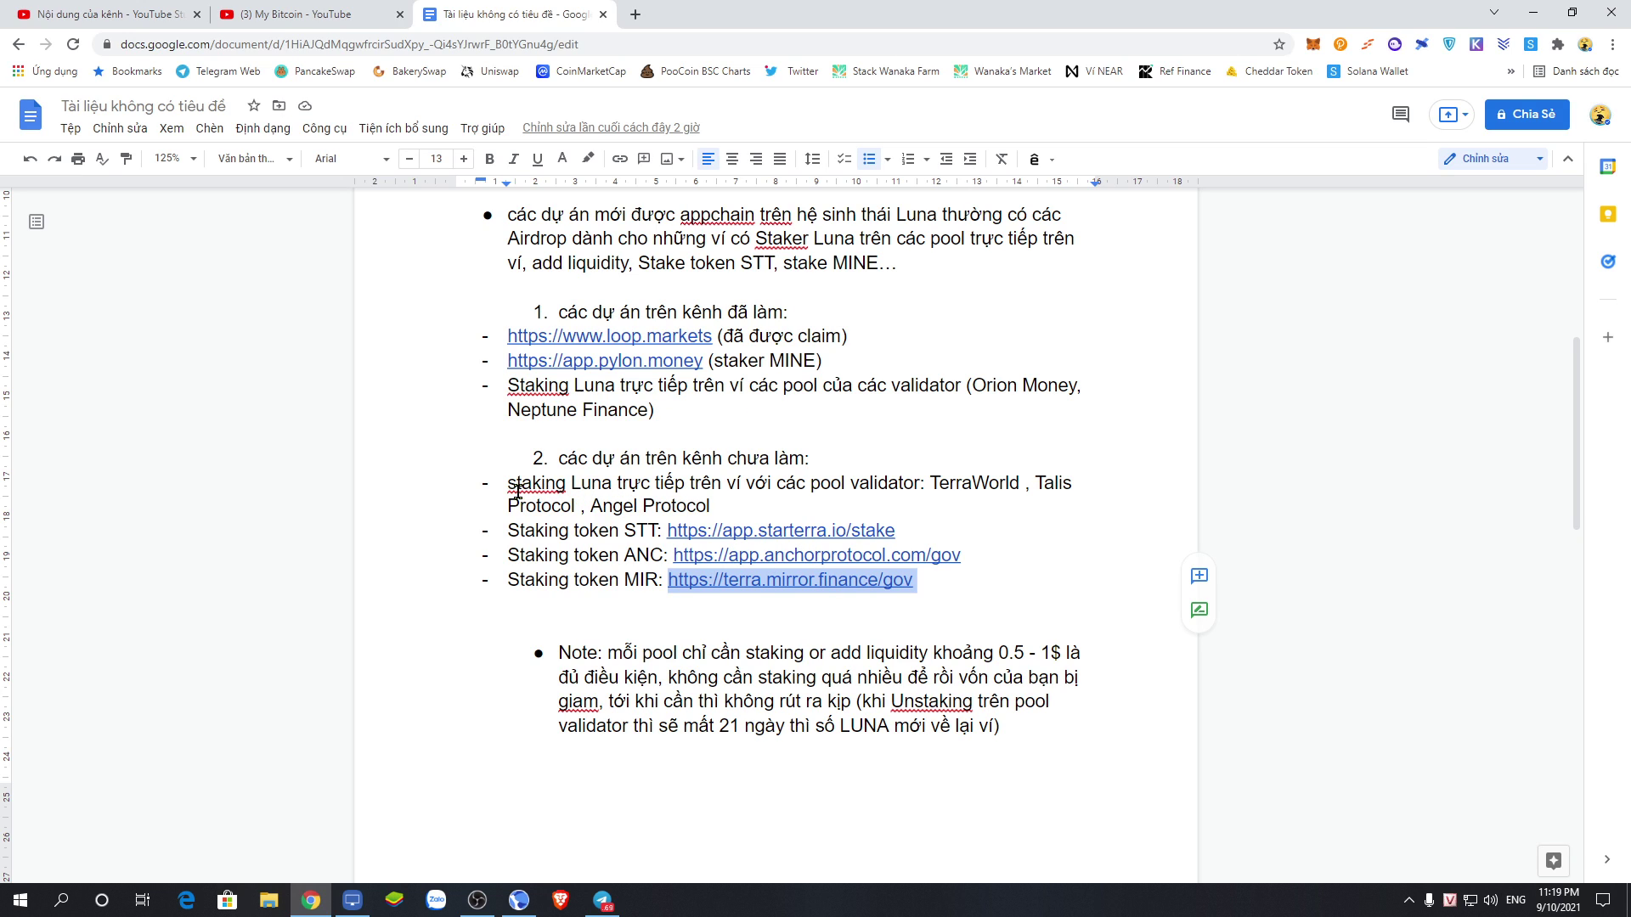
- Highlight the document's entry on staking Luna directly from the wallet and its validator names TerraWorld and Talis
drag(508, 488, 947, 482)
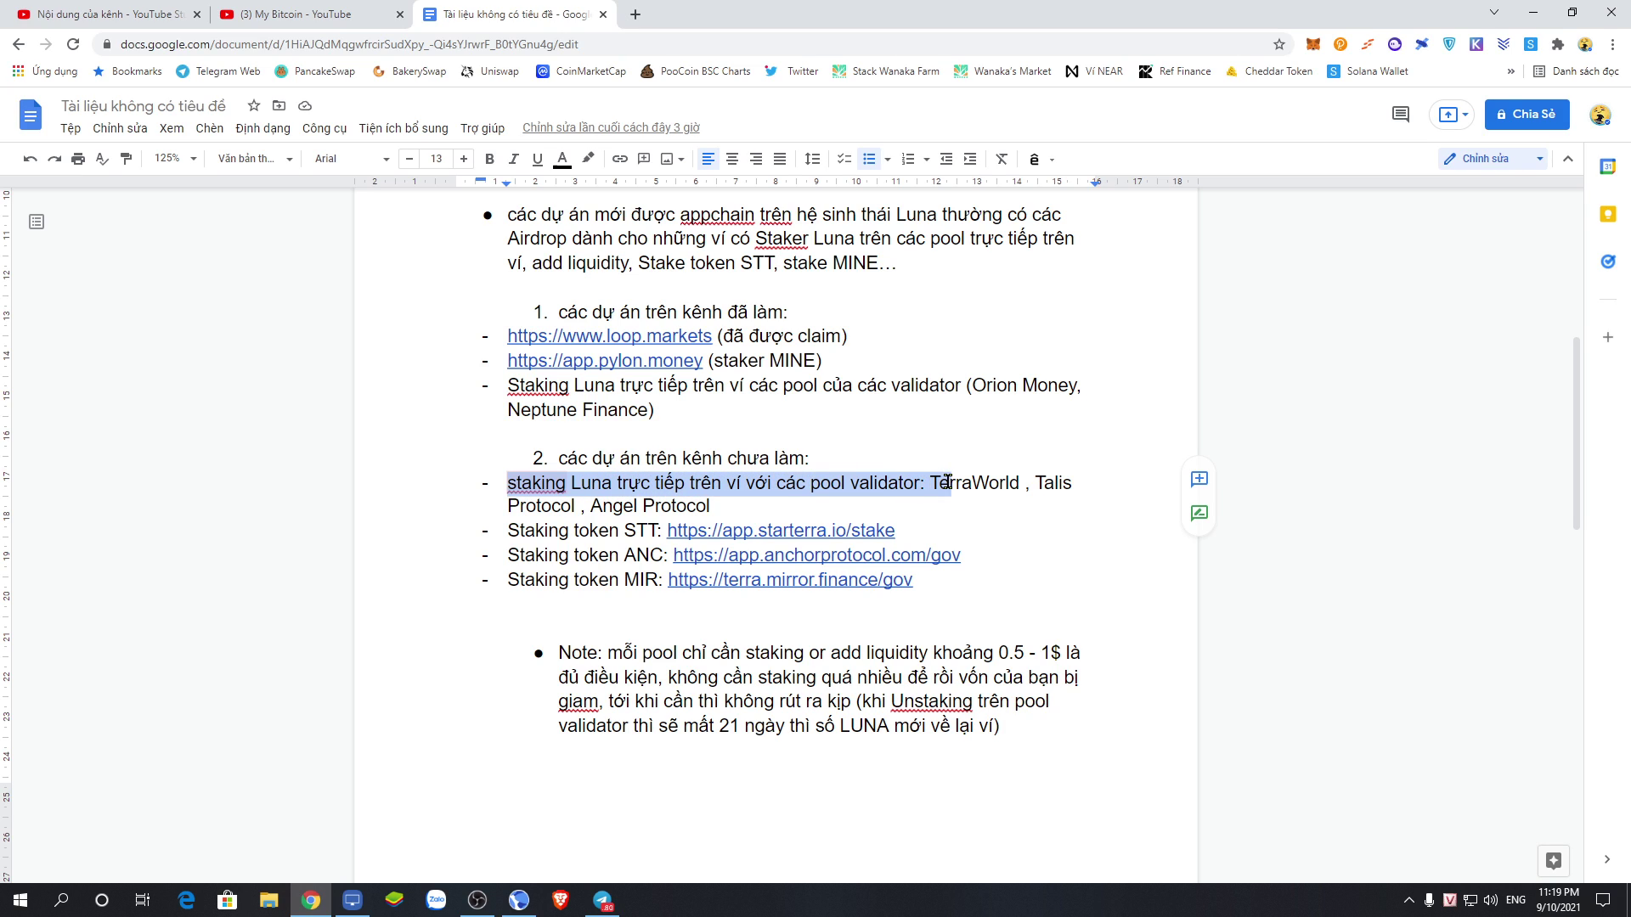
click(988, 482)
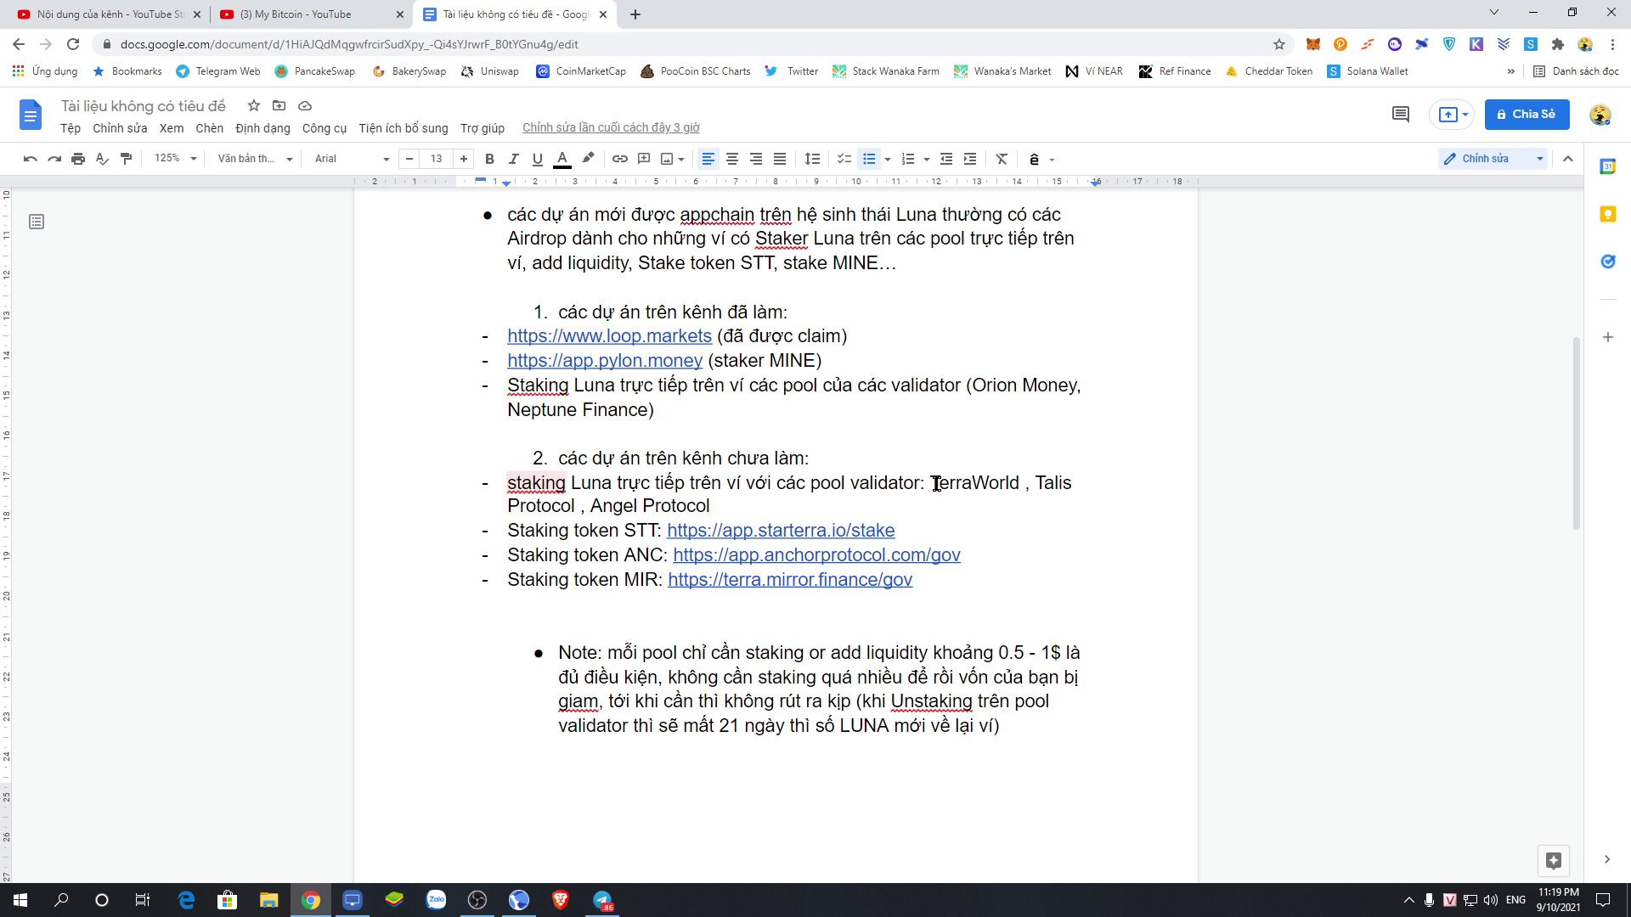
drag(933, 484, 1086, 485)
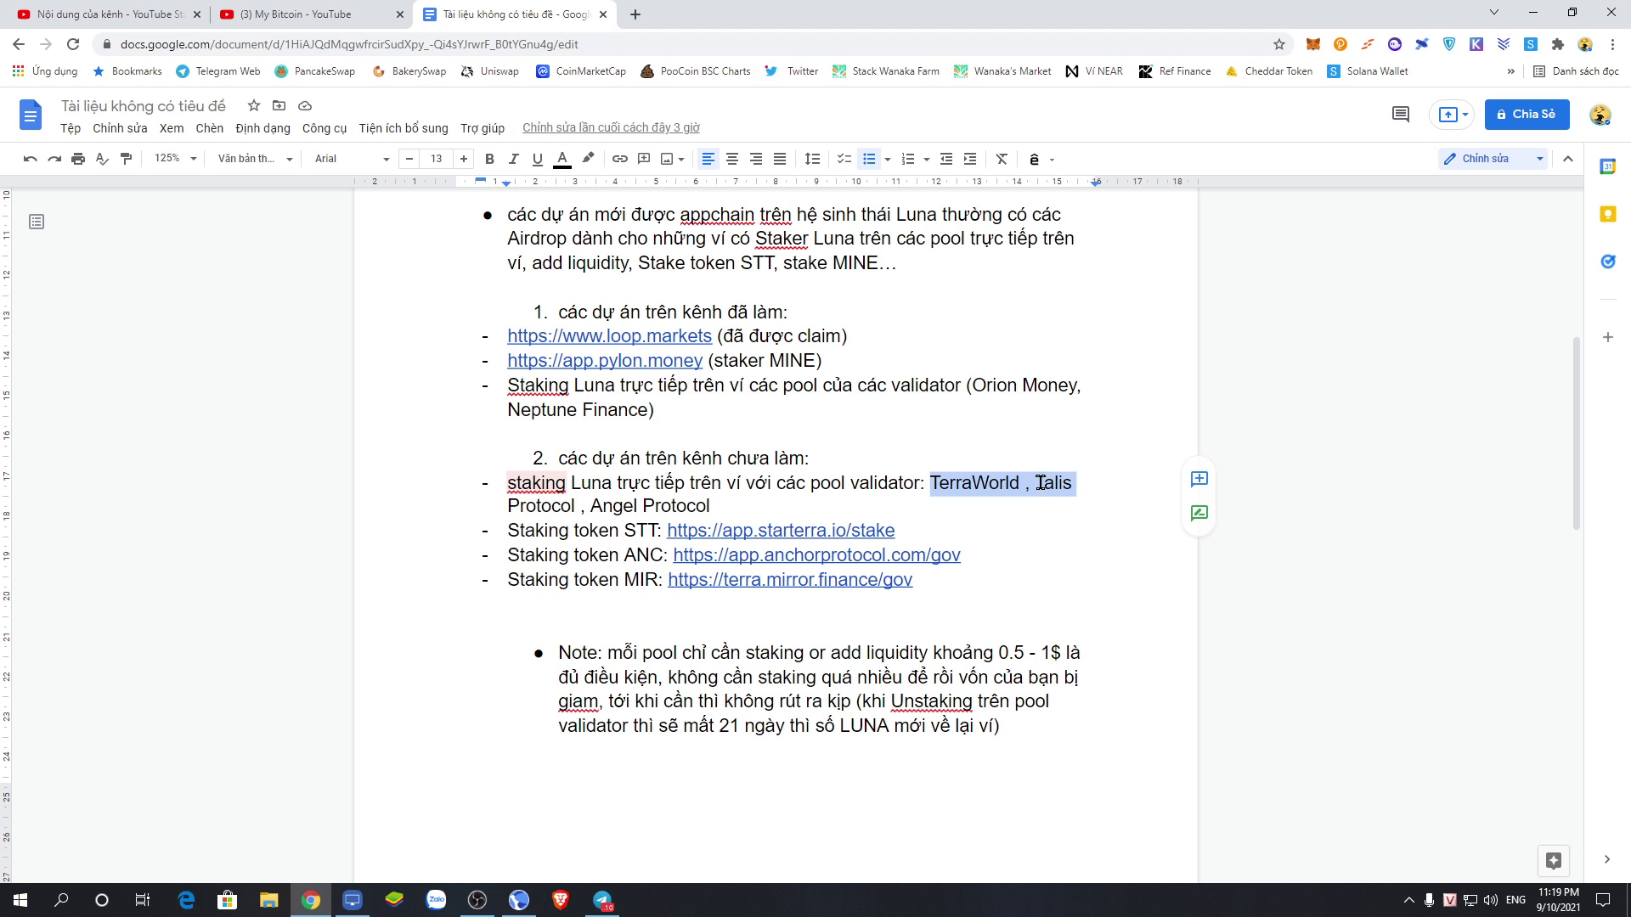
- Switch to Terra Station and review the delegated Luna and the validator list on the Staking page
click(519, 900)
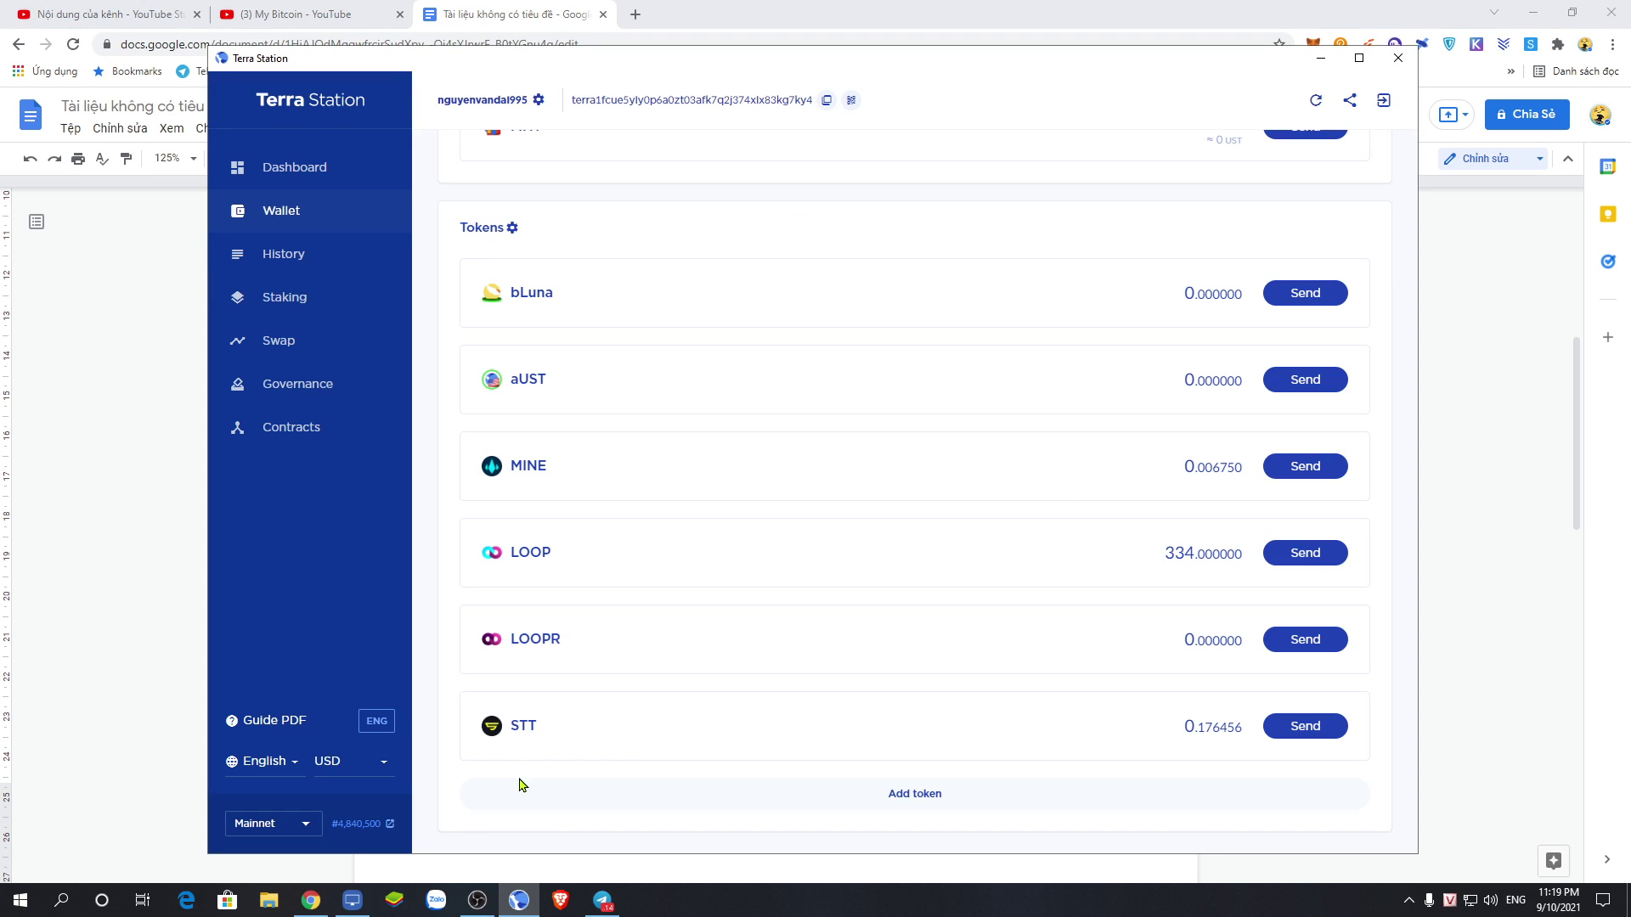
click(291, 256)
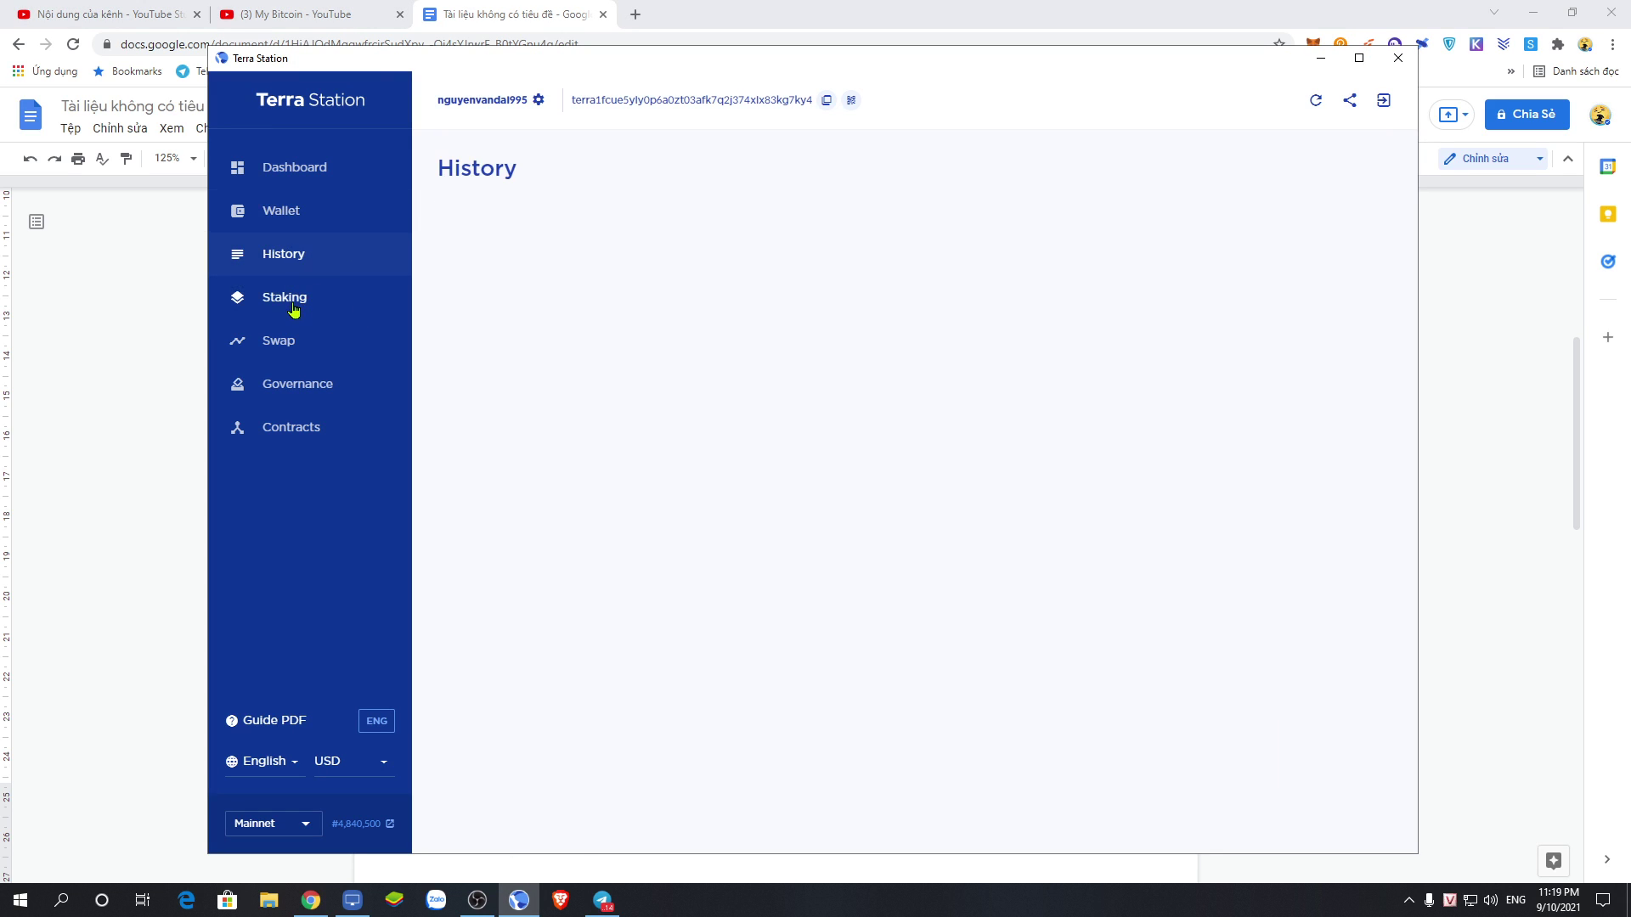
click(293, 305)
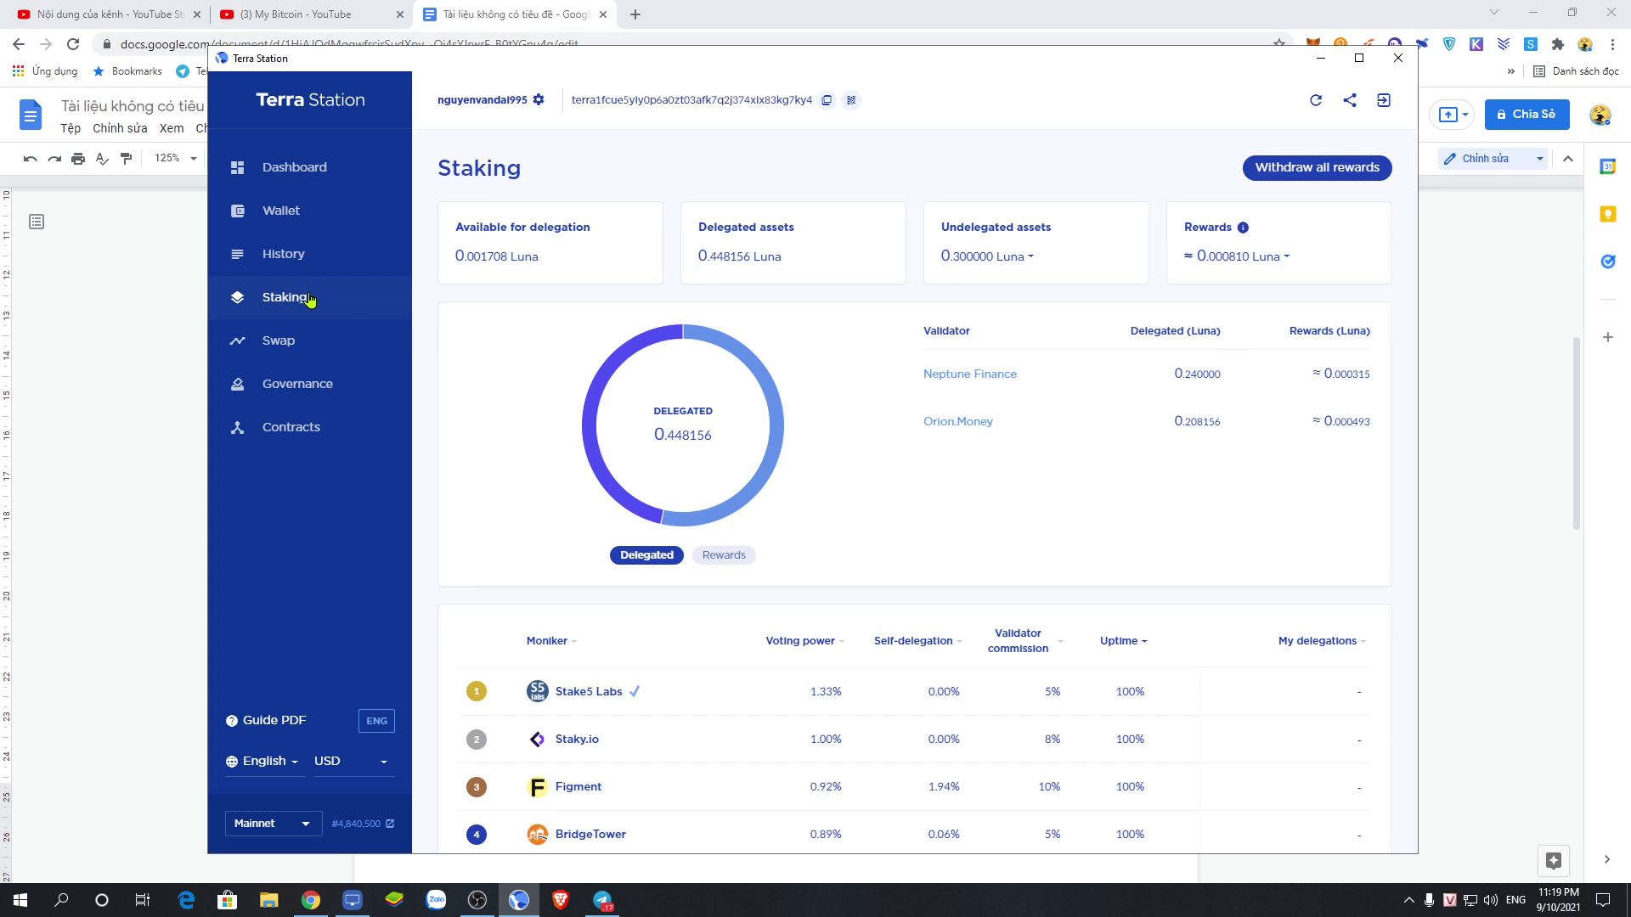
scroll(773, 455, down, 4)
scroll(736, 444, up, 4)
drag(773, 361, 1068, 432)
- Return to the Google Docs notes, highlight TerraWorld, Angel Protocol and Talis in turn, and review the project list above
key(alt+Tab)
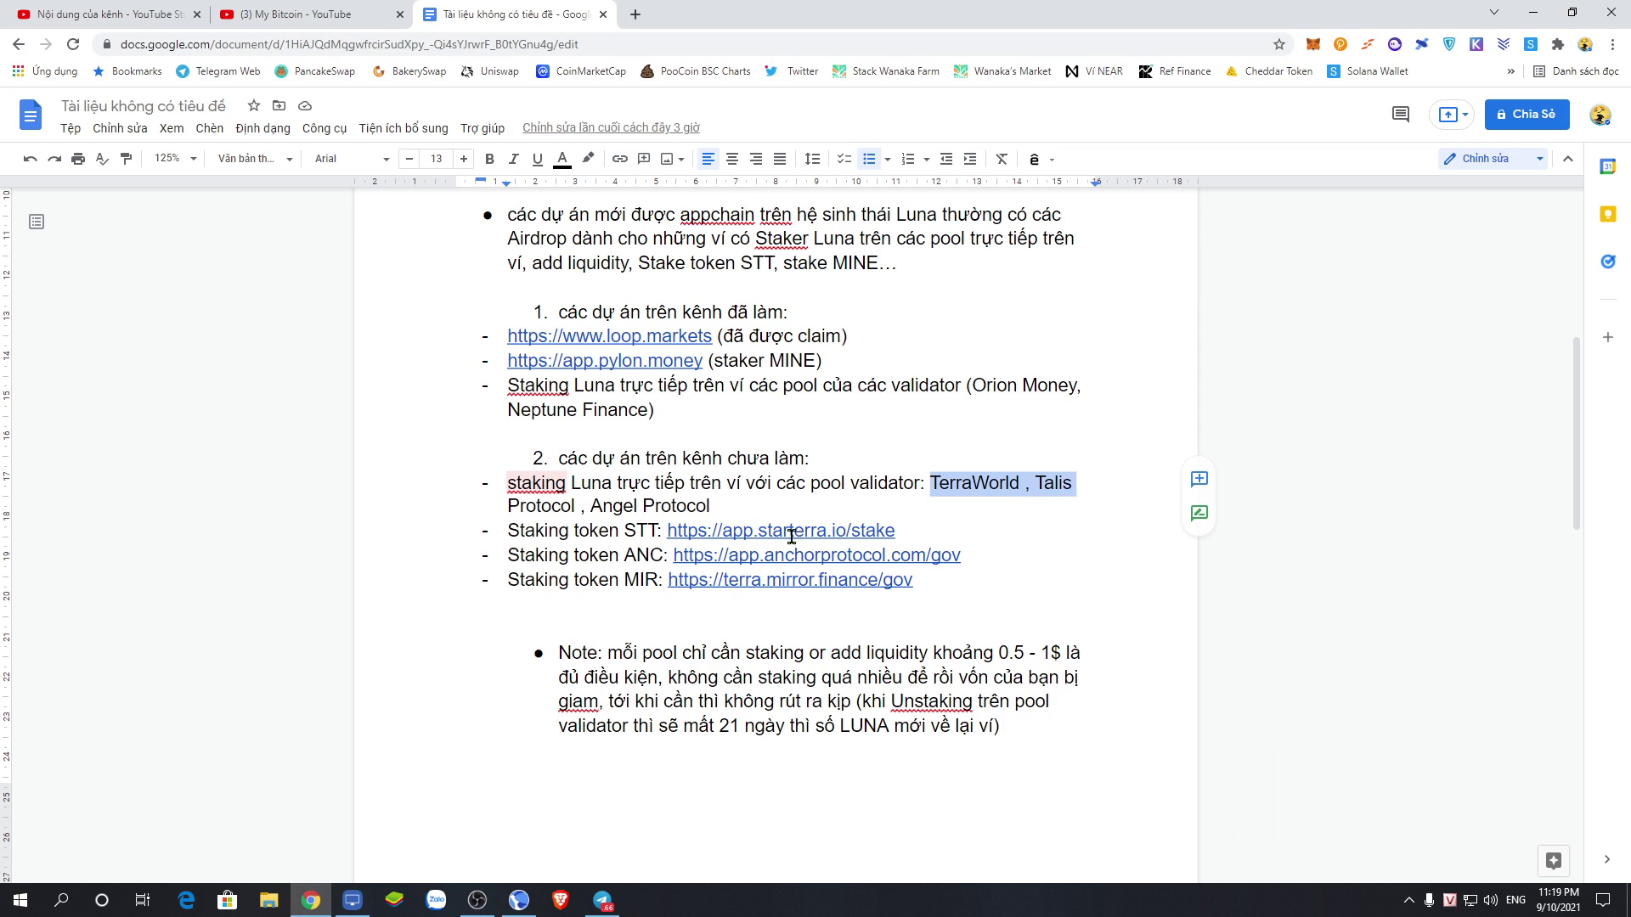
click(1022, 513)
drag(931, 482, 1019, 484)
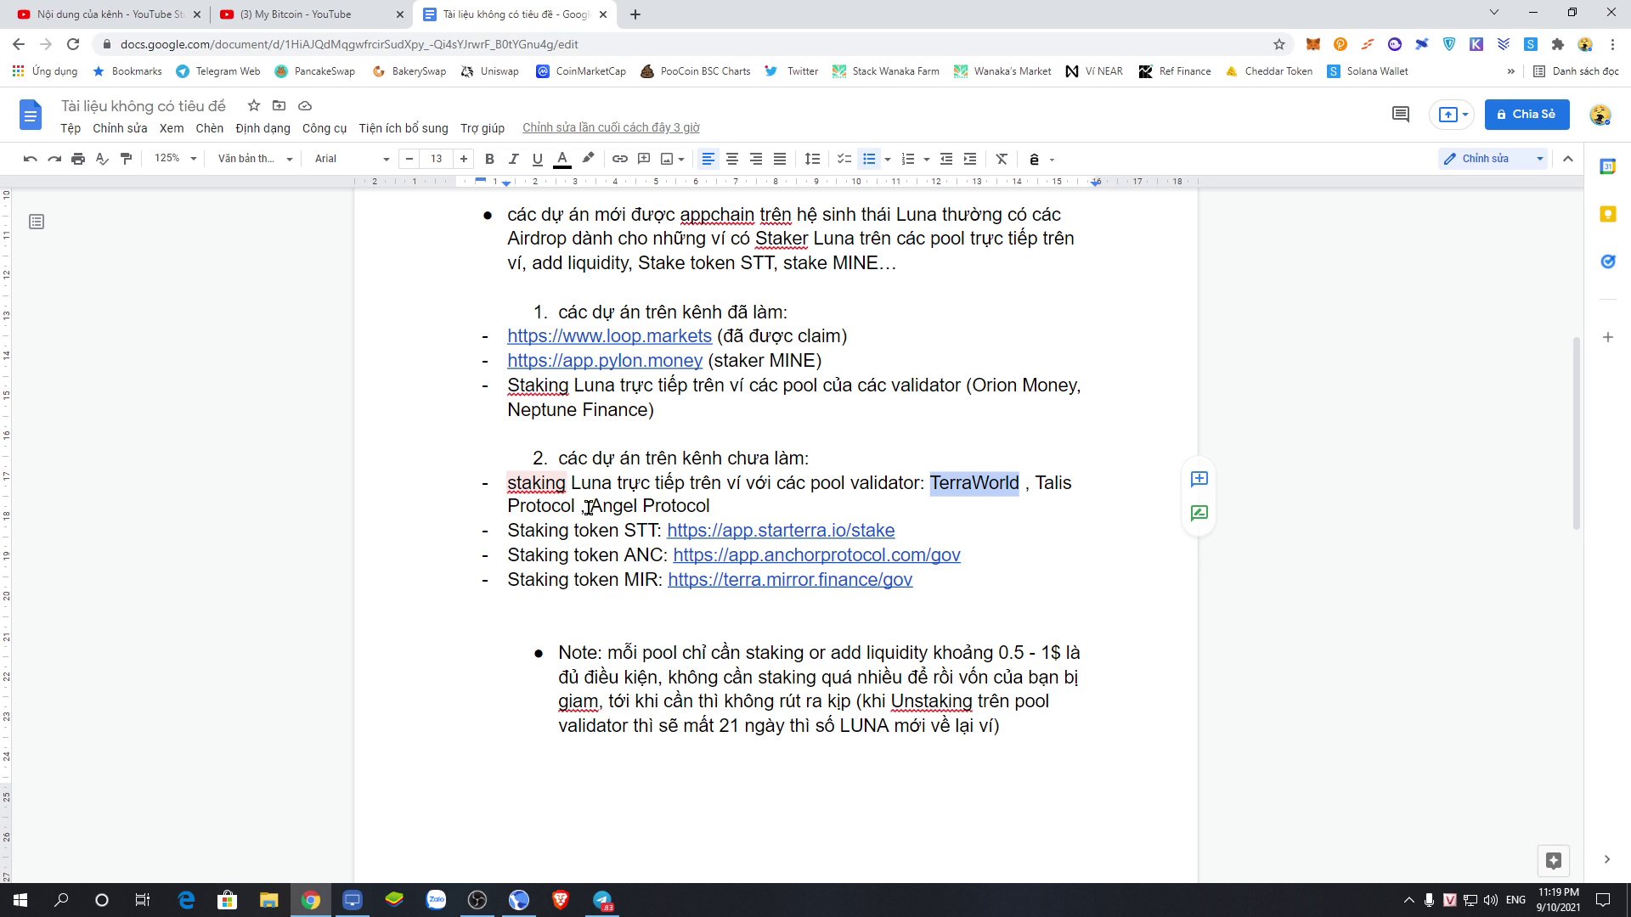
drag(591, 507, 736, 507)
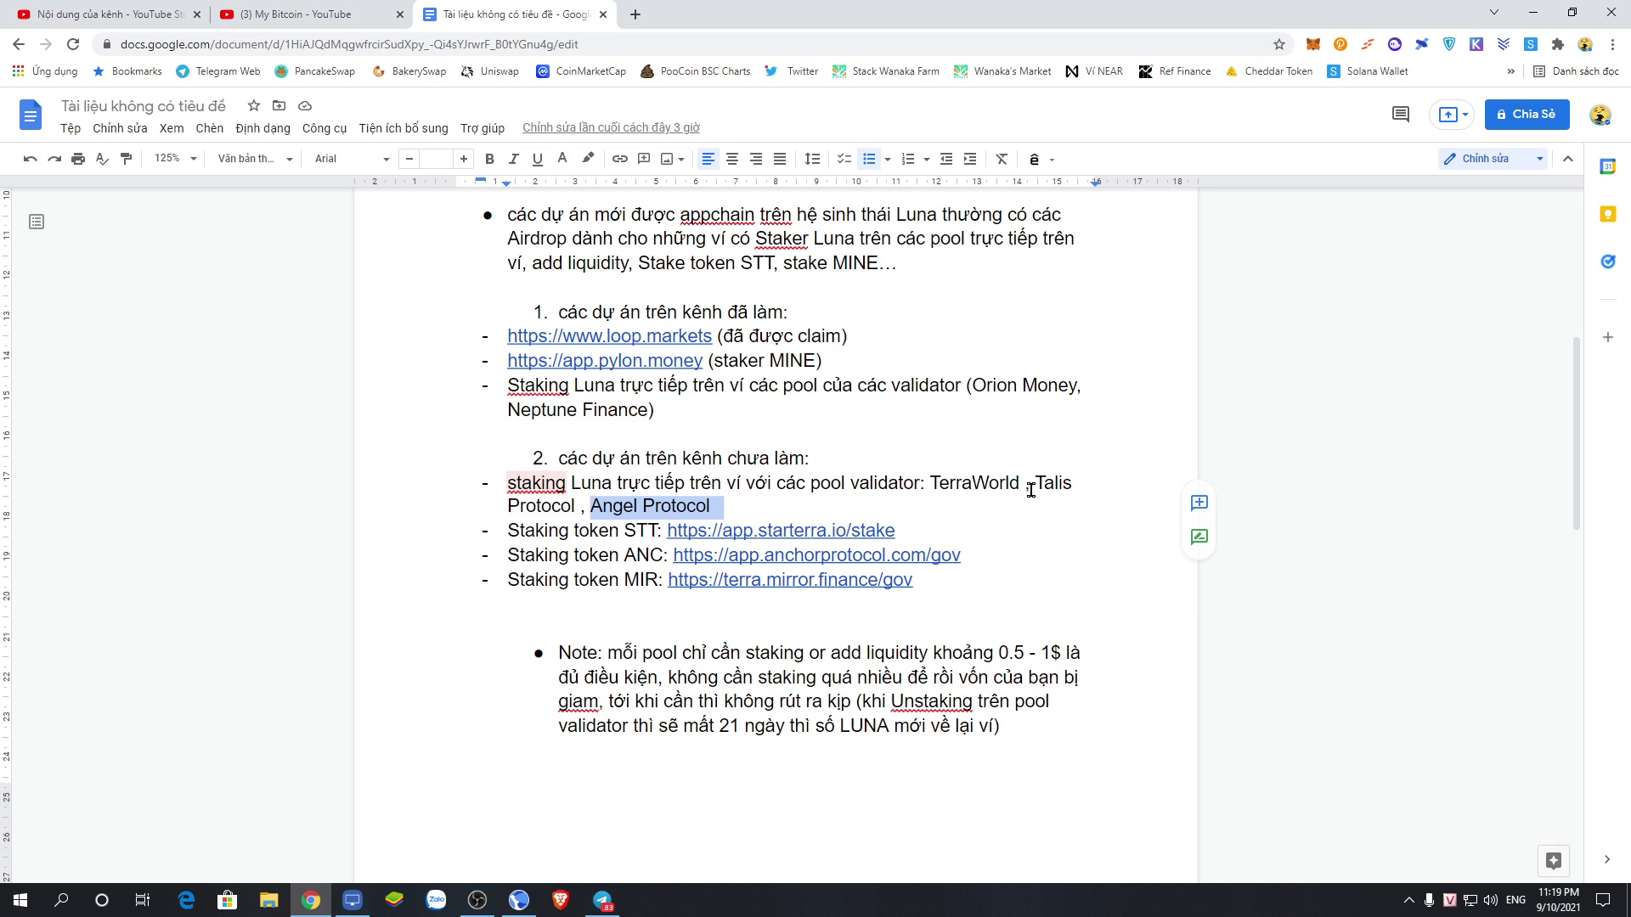
drag(1035, 482, 1081, 486)
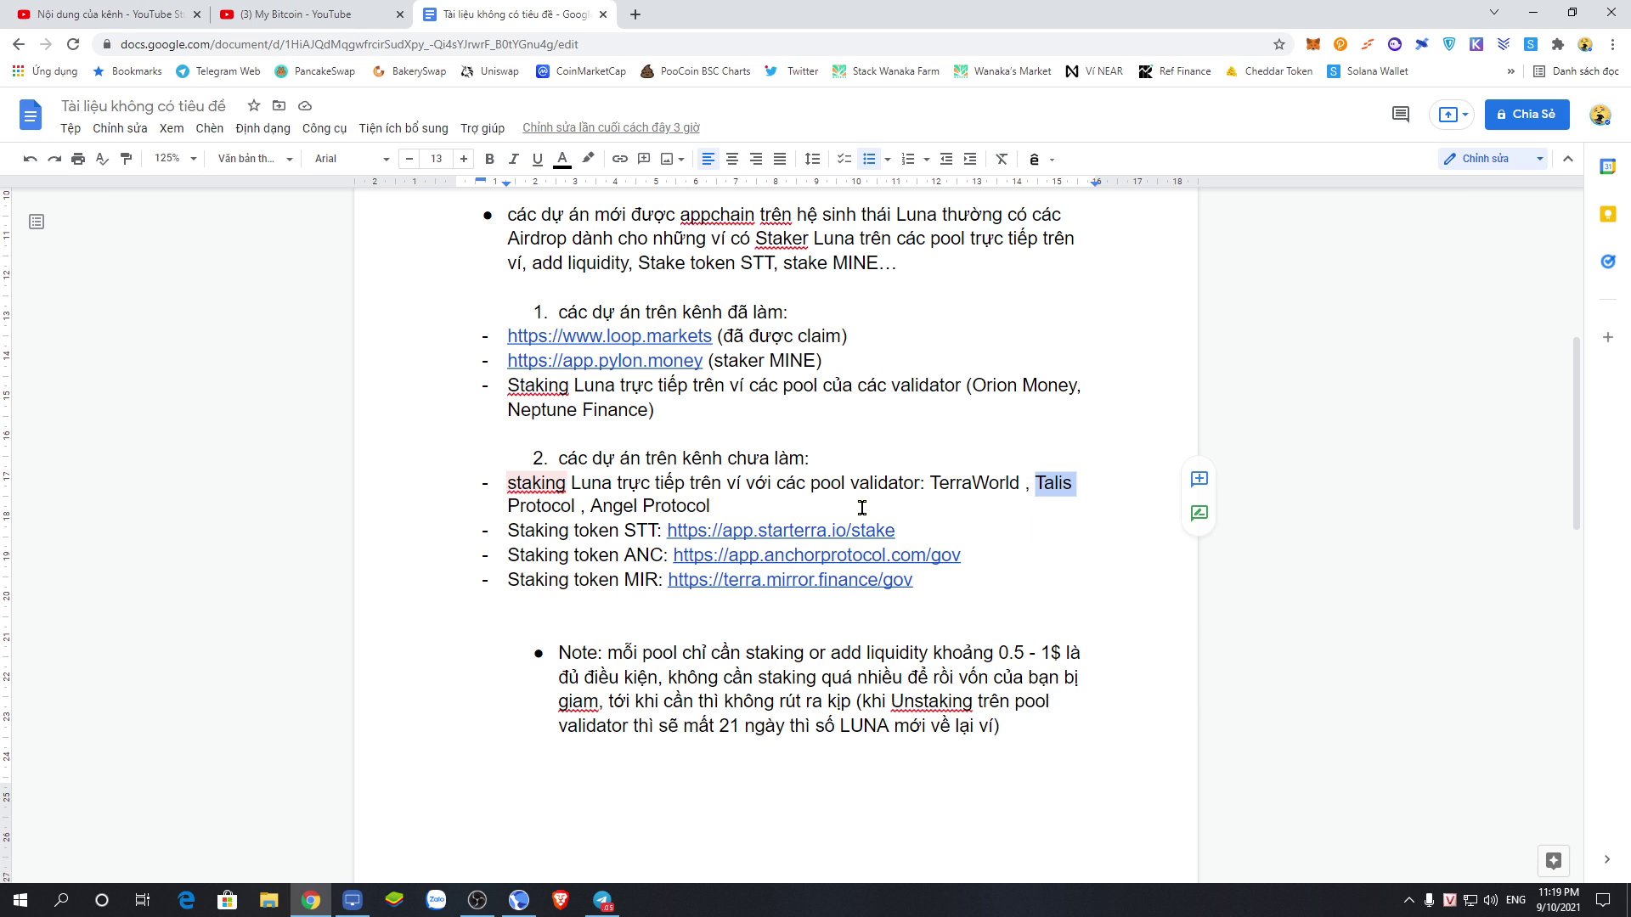
scroll(861, 508, up, 2)
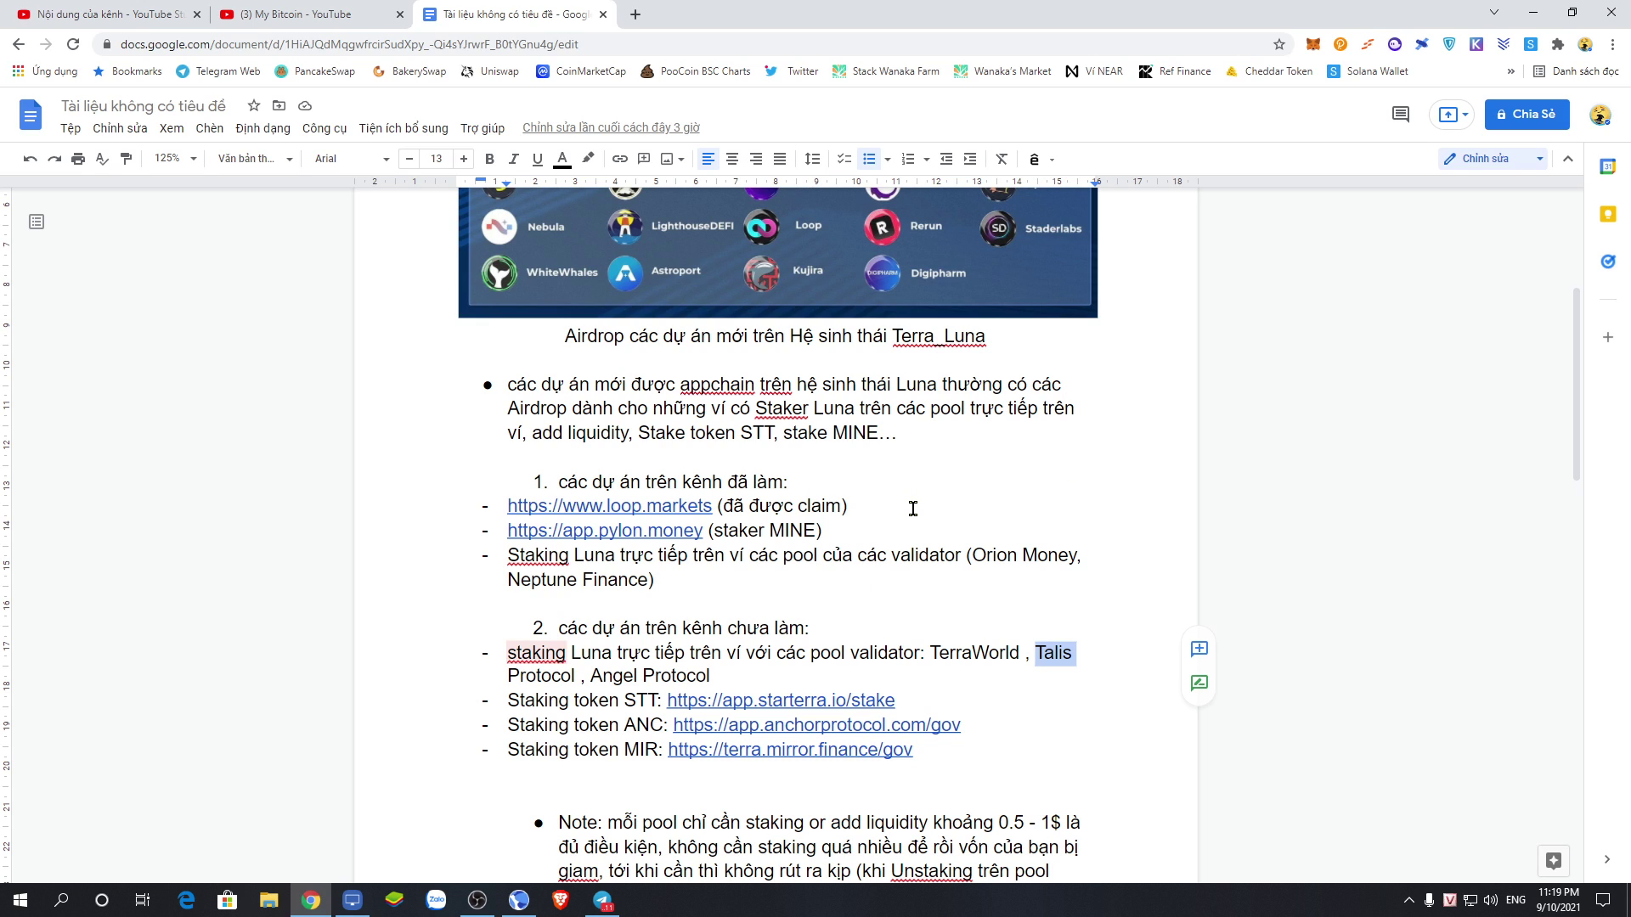
scroll(912, 509, up, 1)
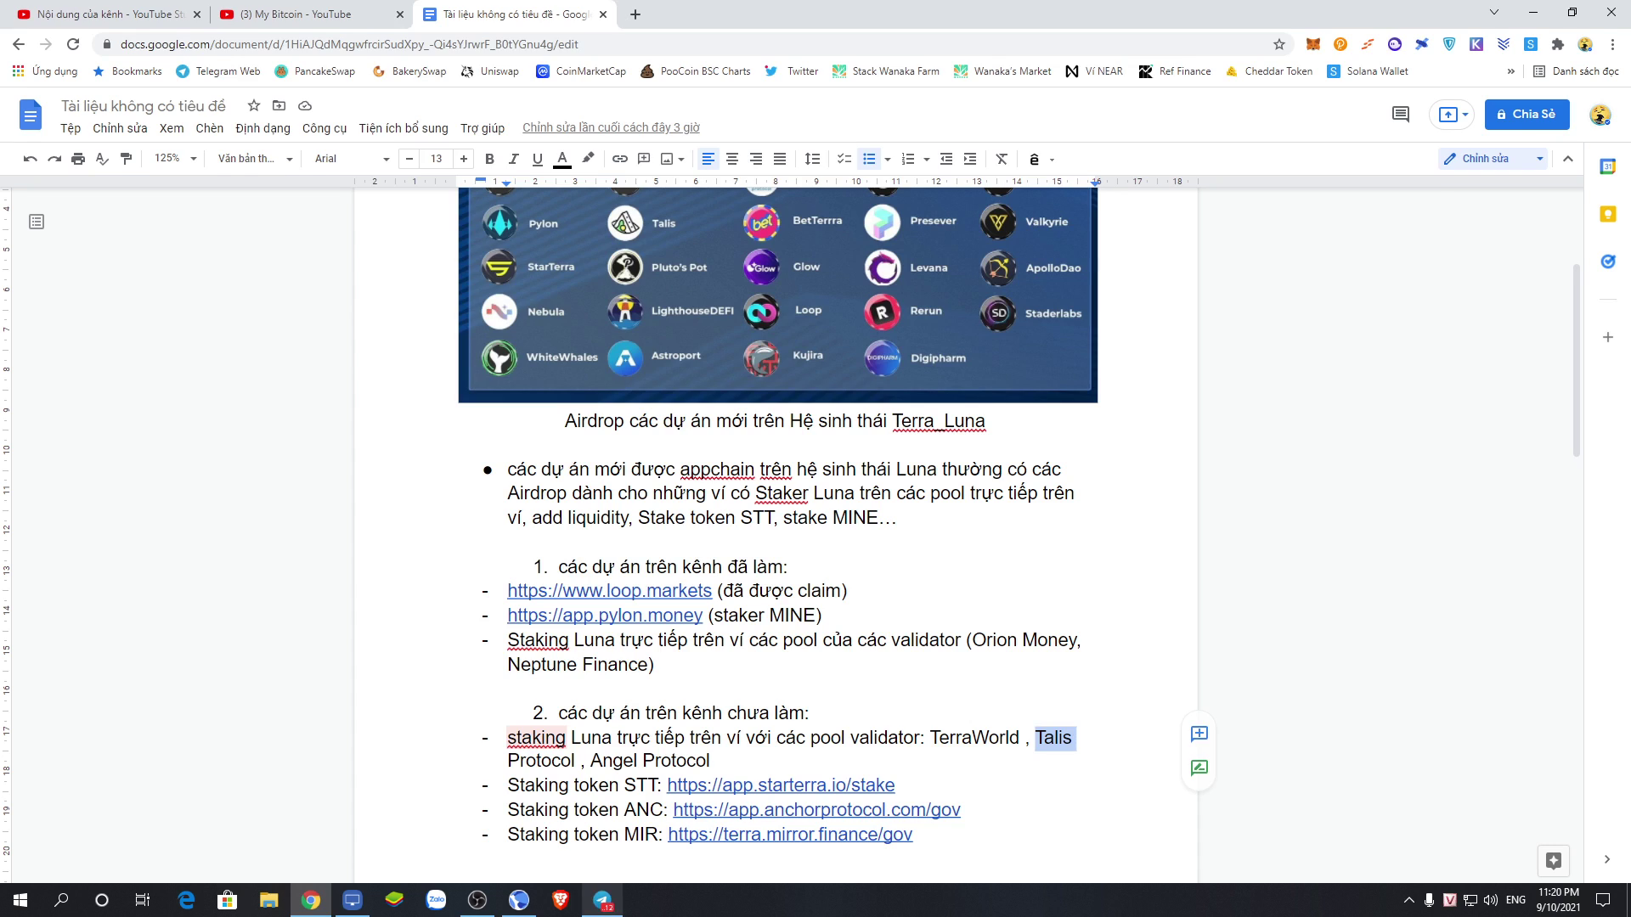
click(602, 901)
click(603, 901)
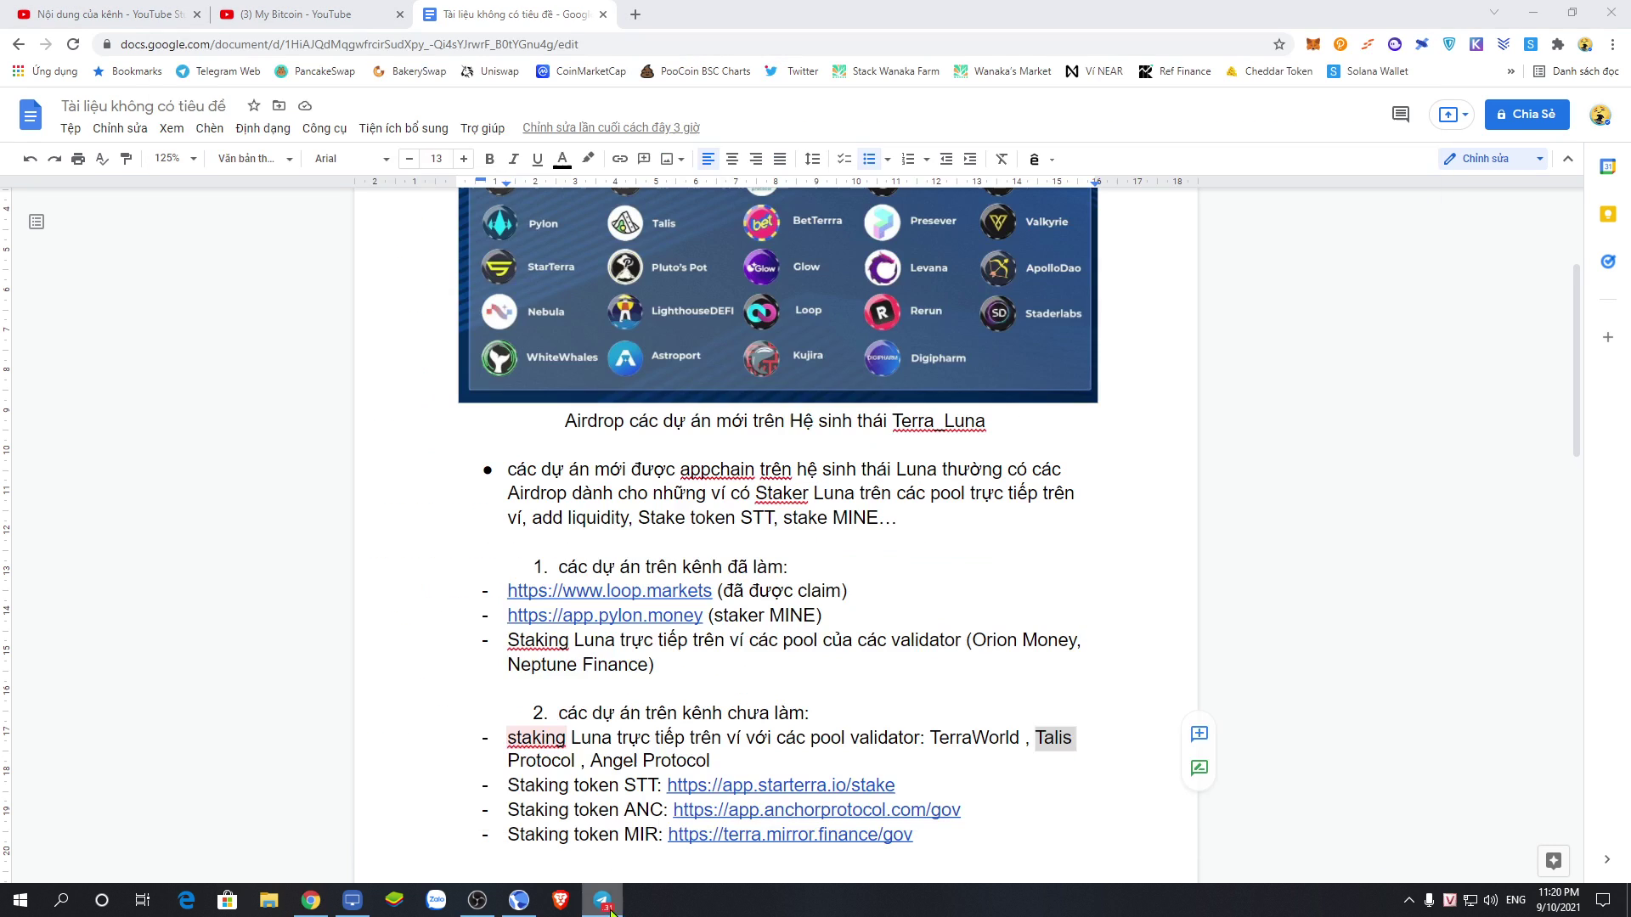
- Switch to Terra Station and review the Dashboard statistics and the available Luna balance in the wallet
click(519, 901)
scroll(679, 571, down, 4)
scroll(889, 701, up, 4)
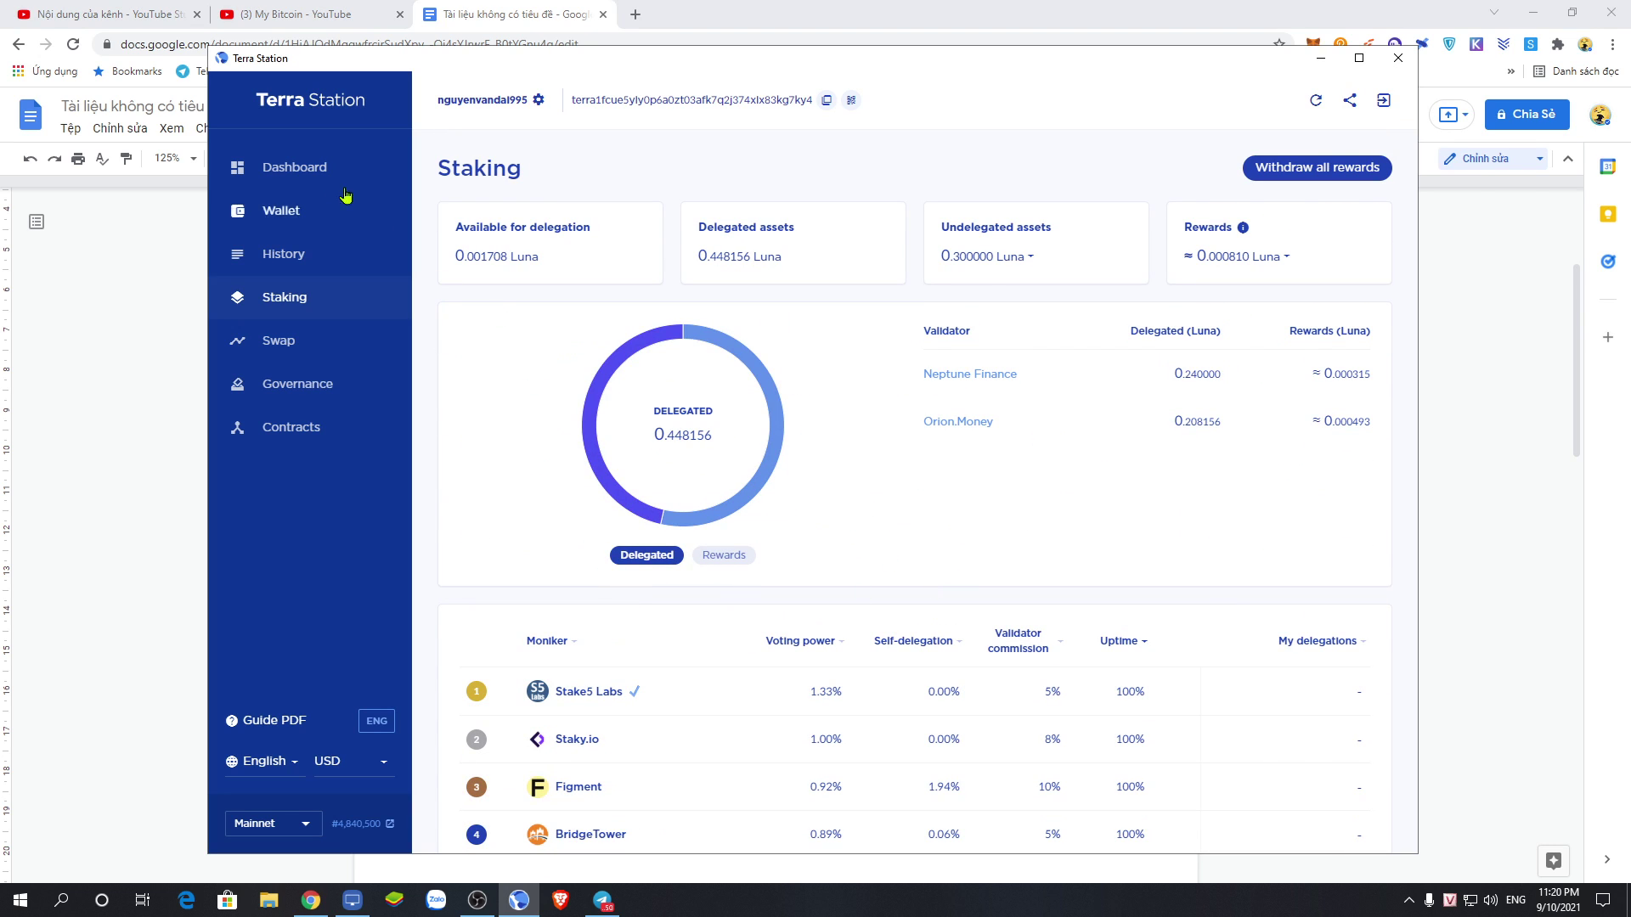
click(306, 167)
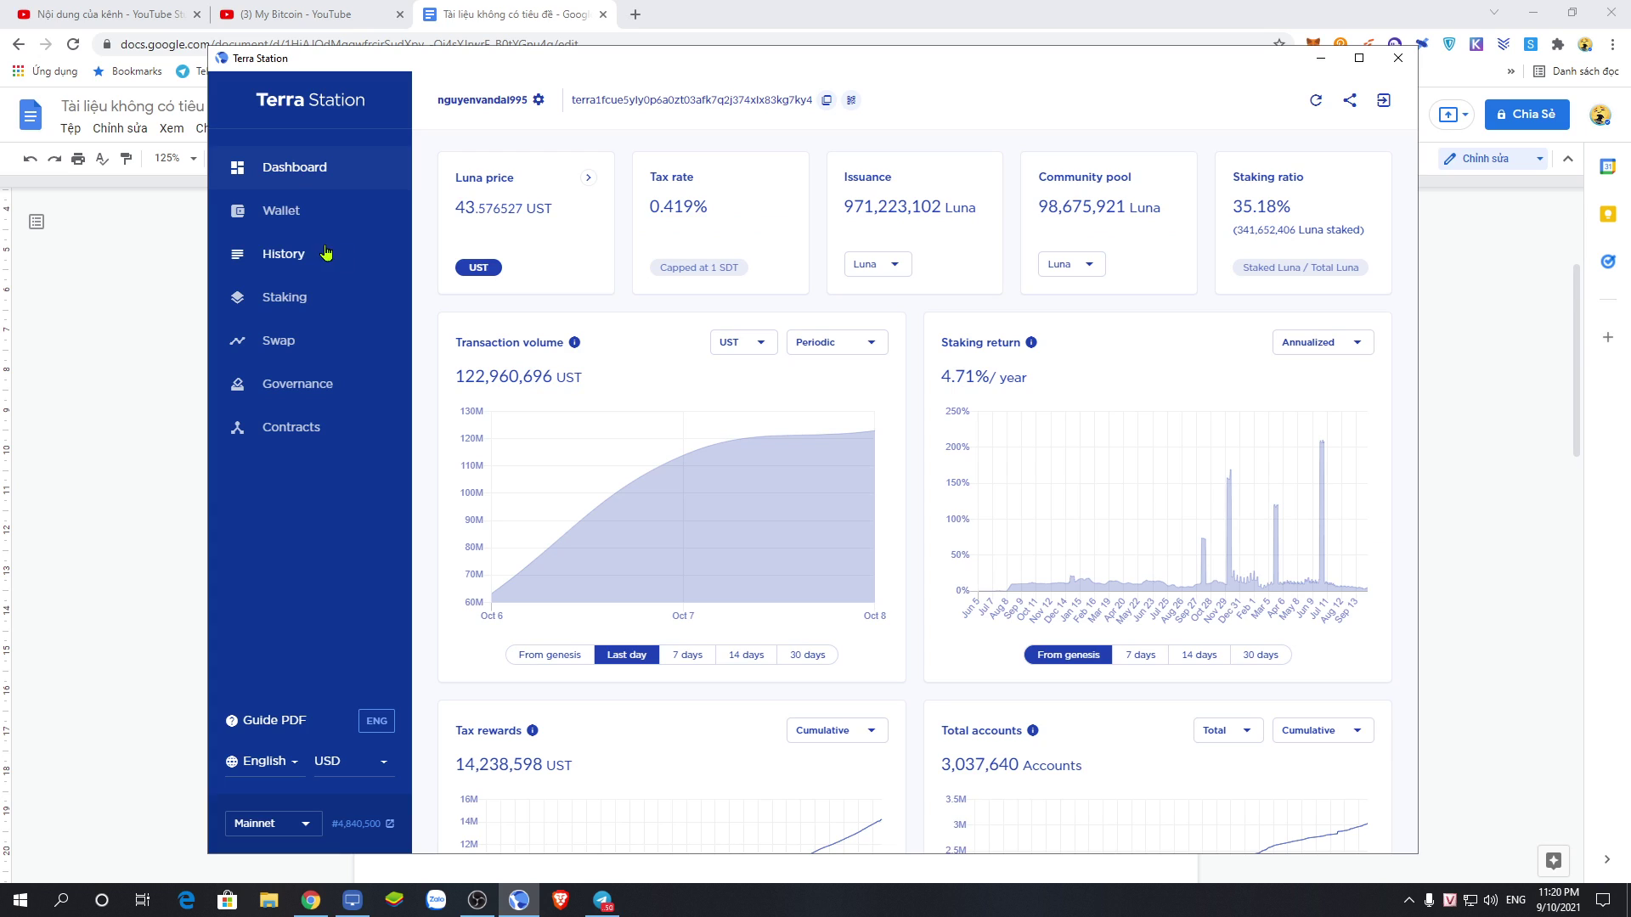
click(307, 212)
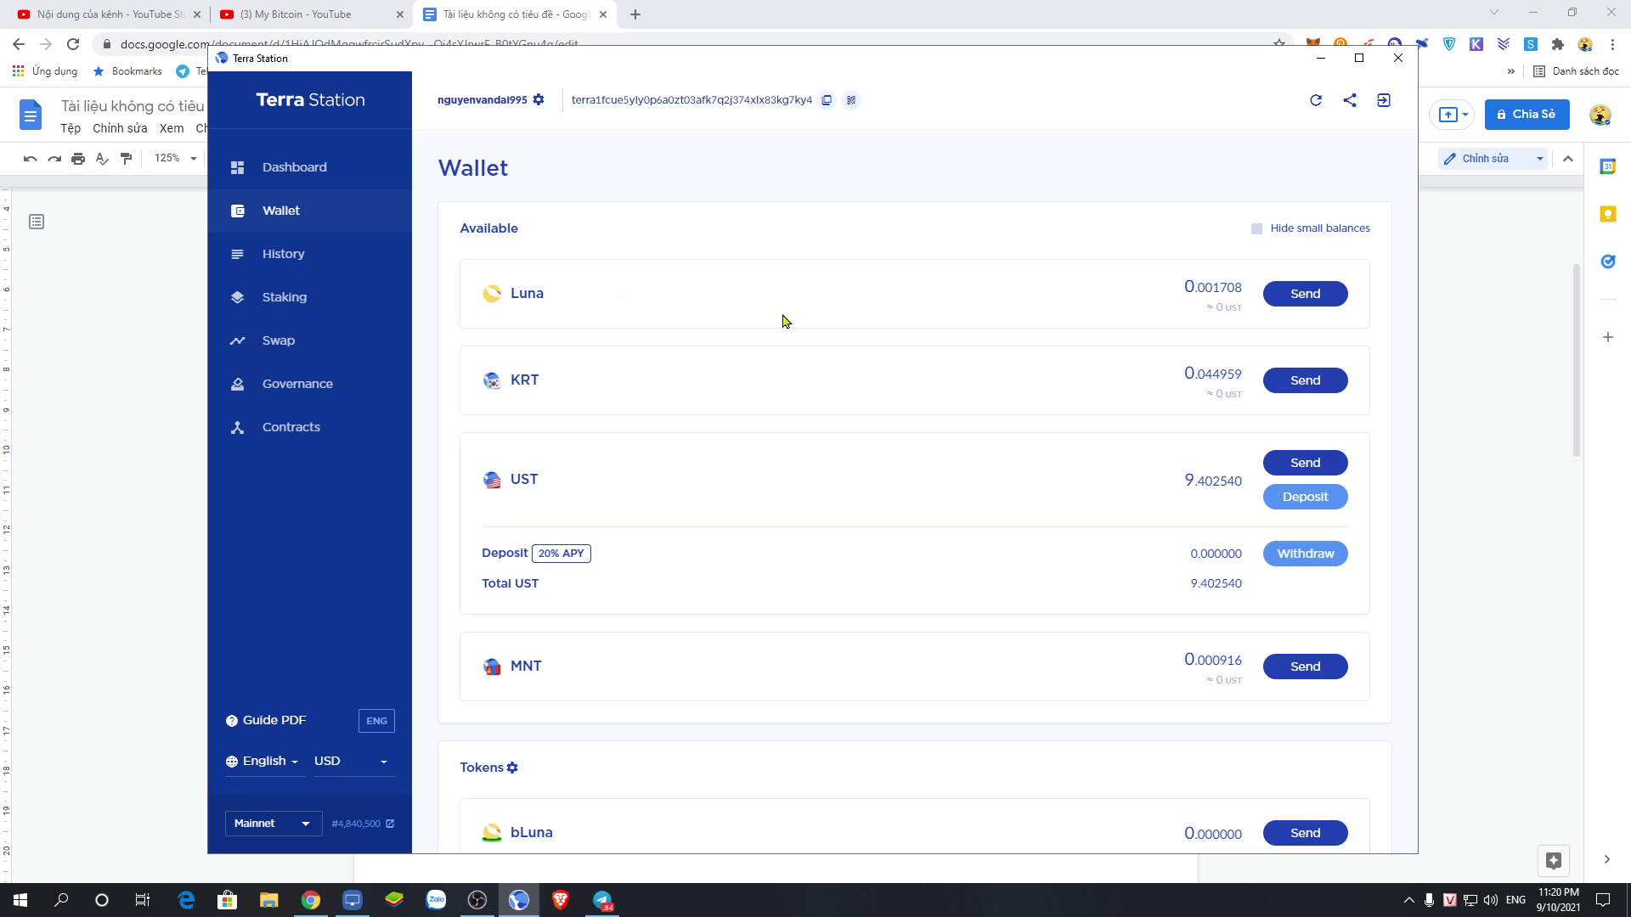
double_click(560, 308)
click(940, 312)
- Reopen the Staking page and look through the current delegations and the validator list
click(304, 299)
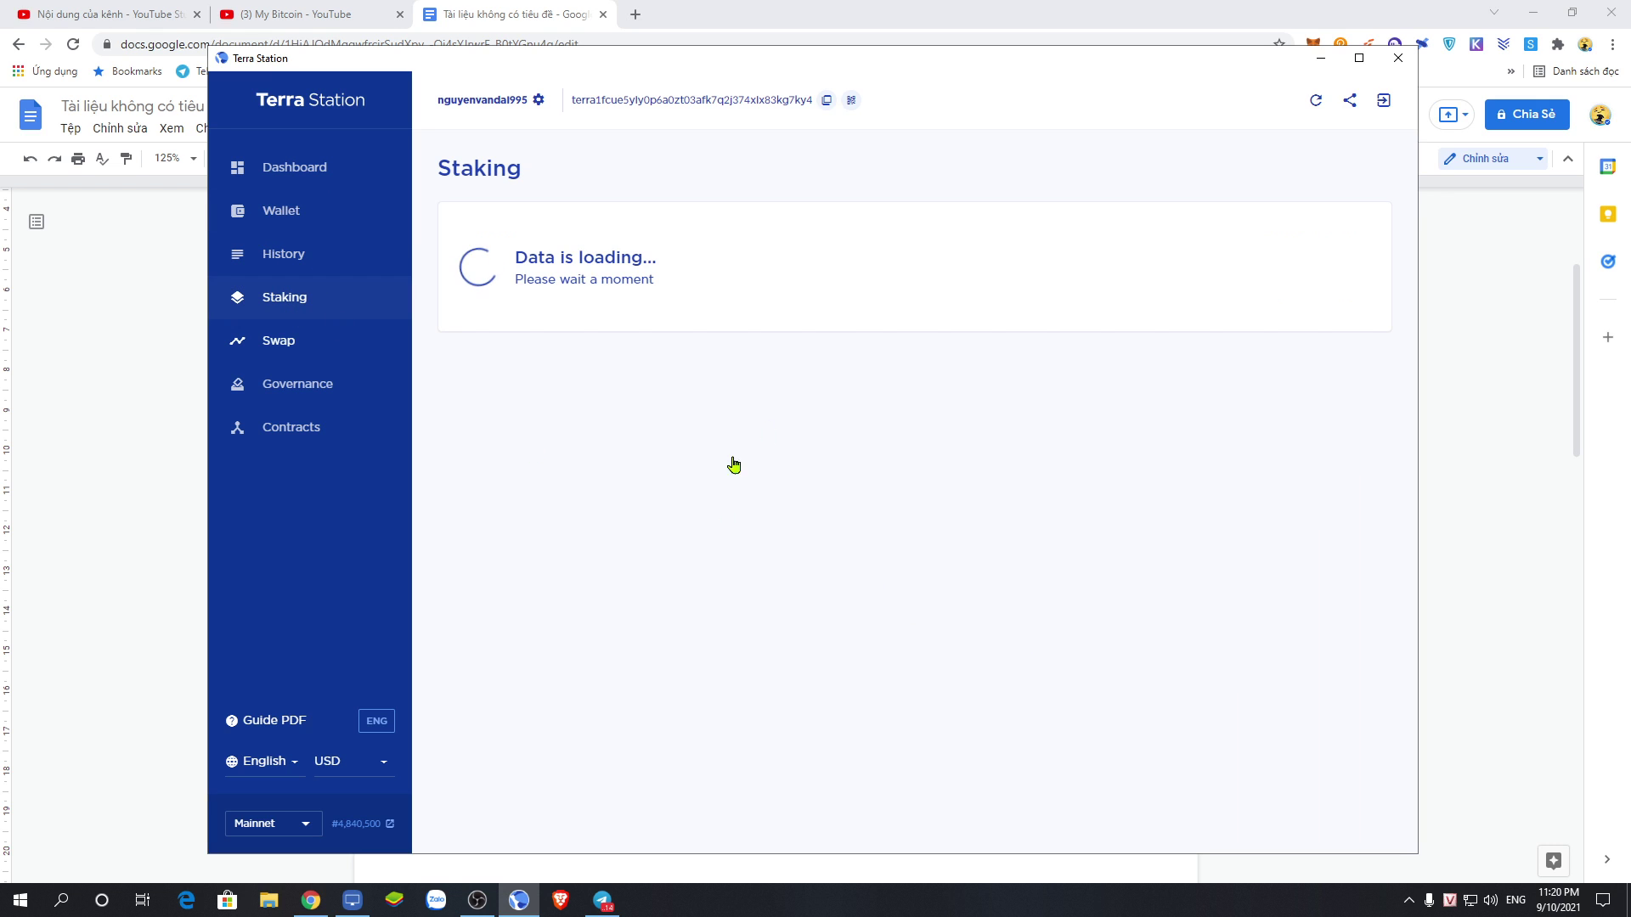
scroll(903, 546, down, 4)
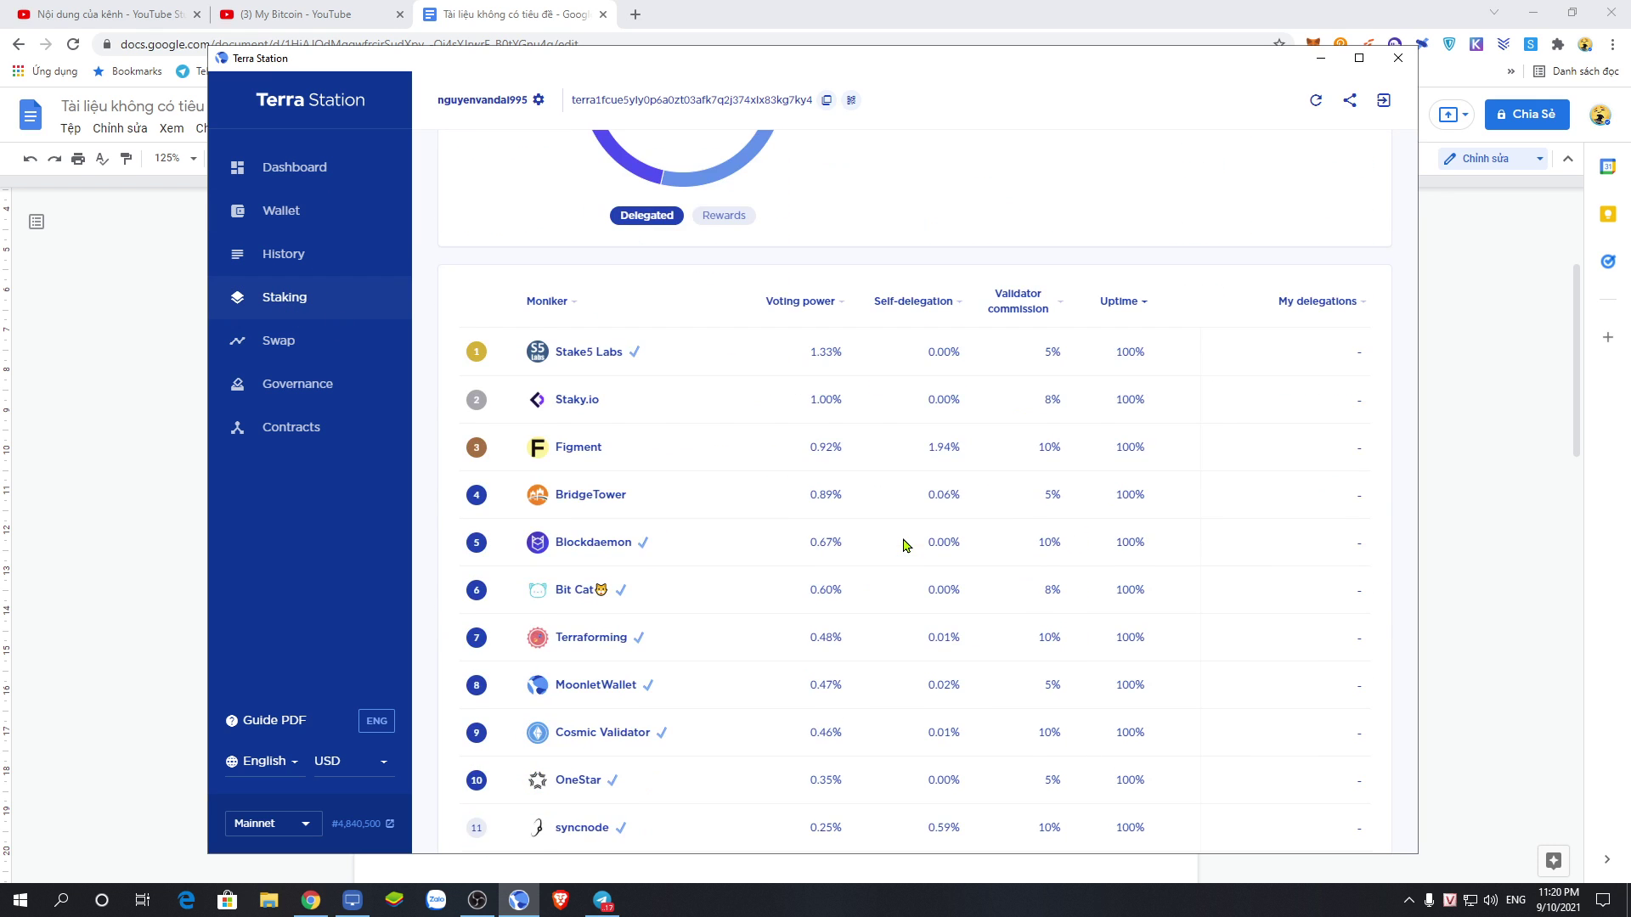
scroll(917, 512, up, 4)
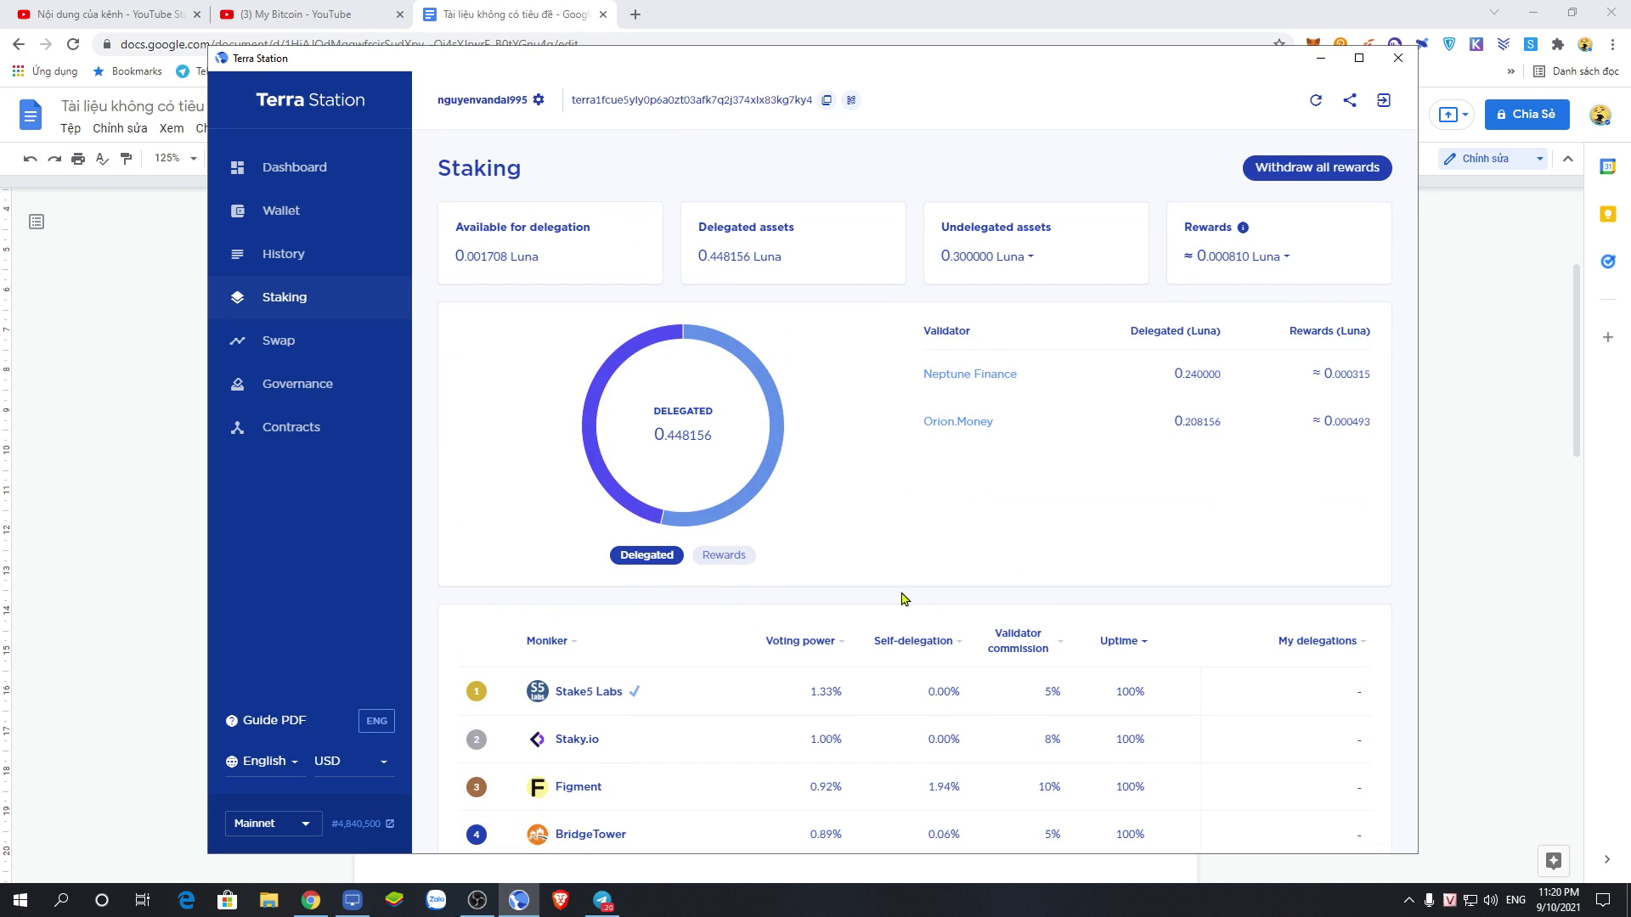
scroll(886, 577, down, 4)
scroll(910, 583, up, 4)
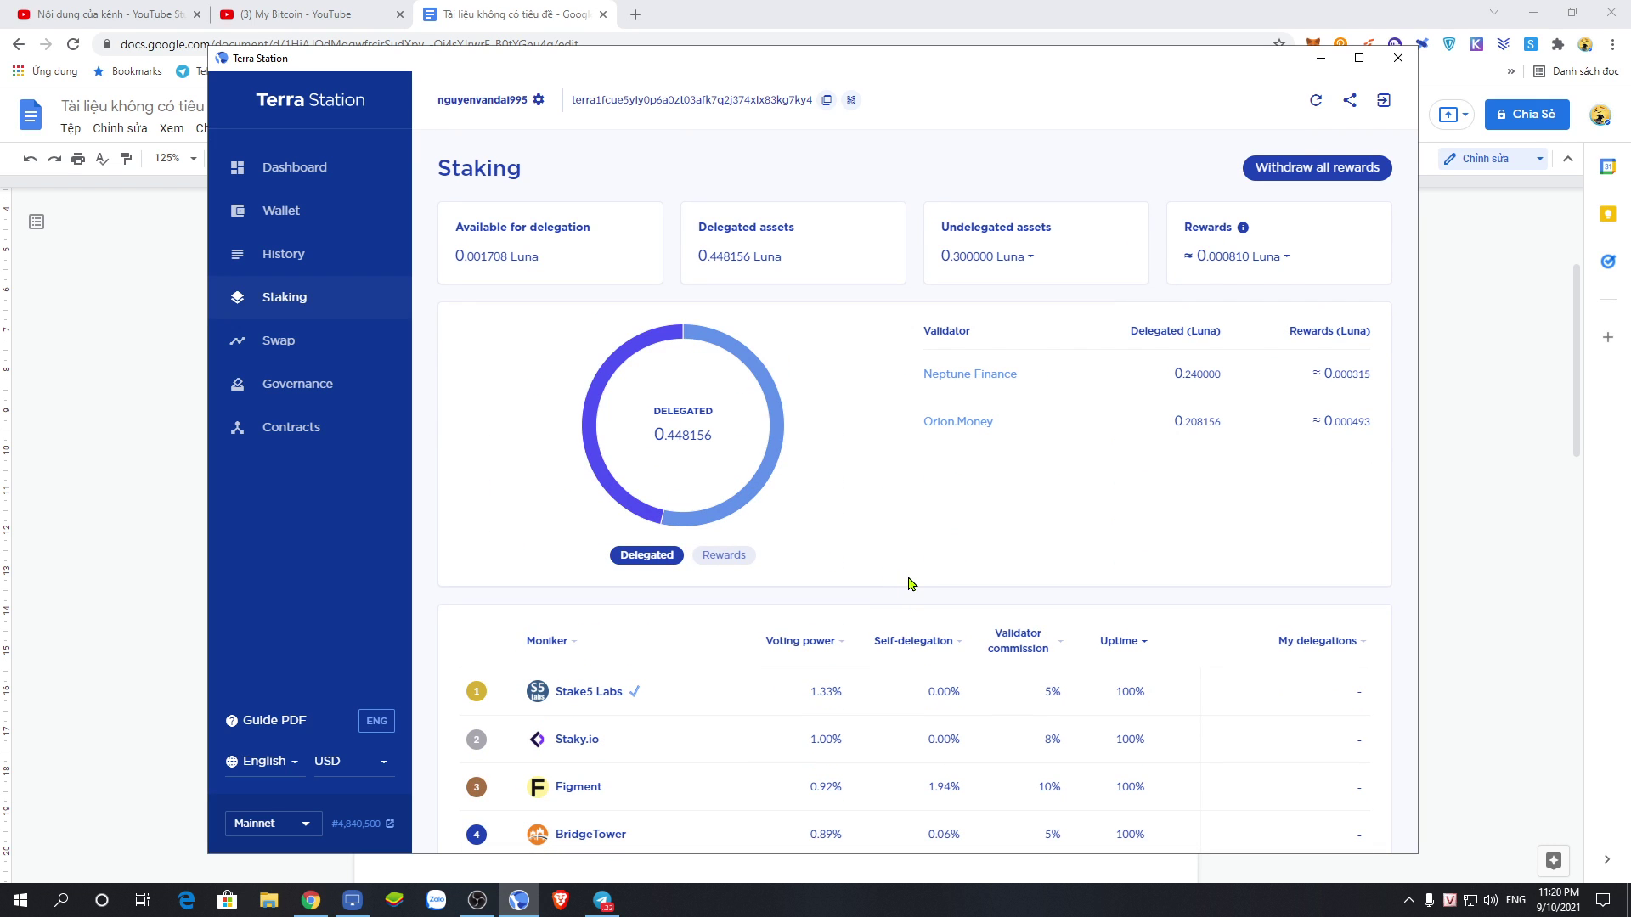